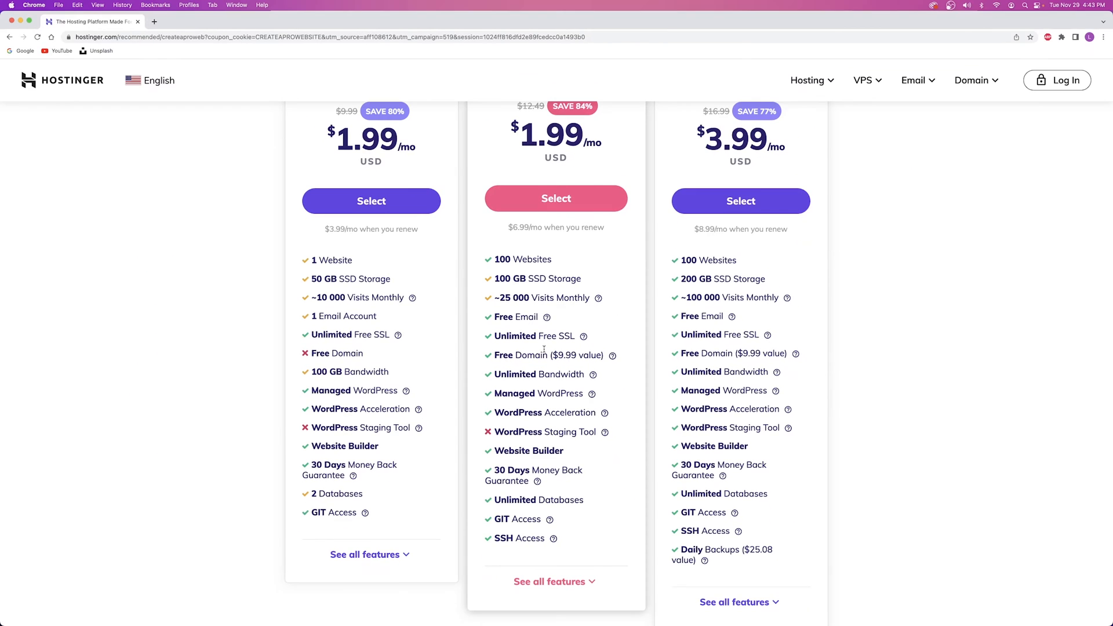
Select the Premium plan at $1.99/mo with 100 websites and a free domain
{"action": "scroll", "coordinate": [545, 175], "scroll_direction": "up", "scroll_amount": 2}
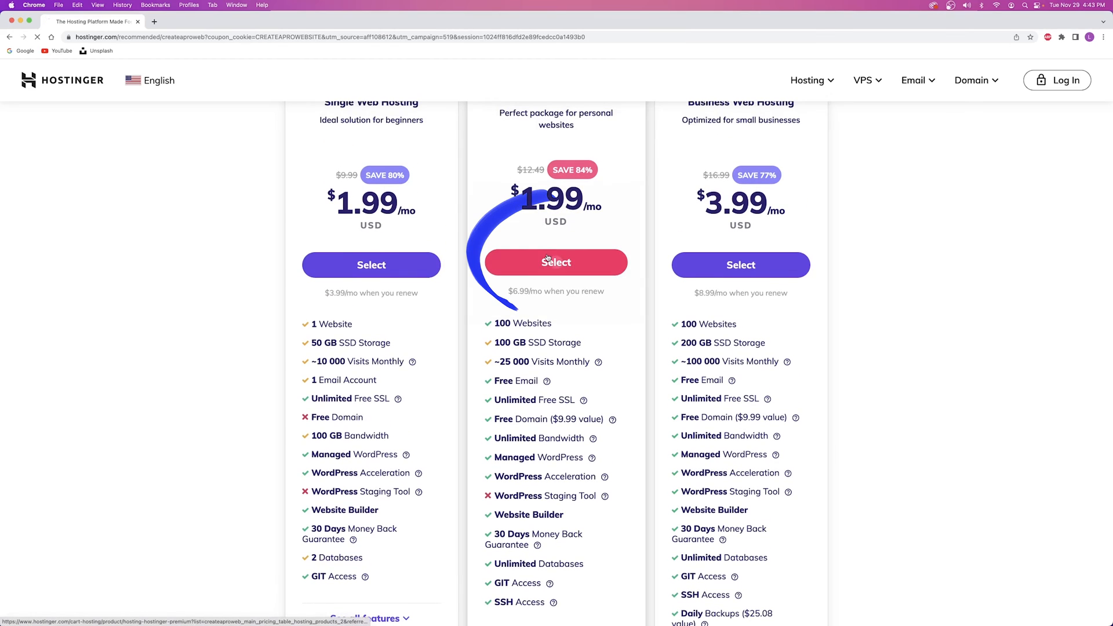
{"action": "left_click", "coordinate": [547, 259]}
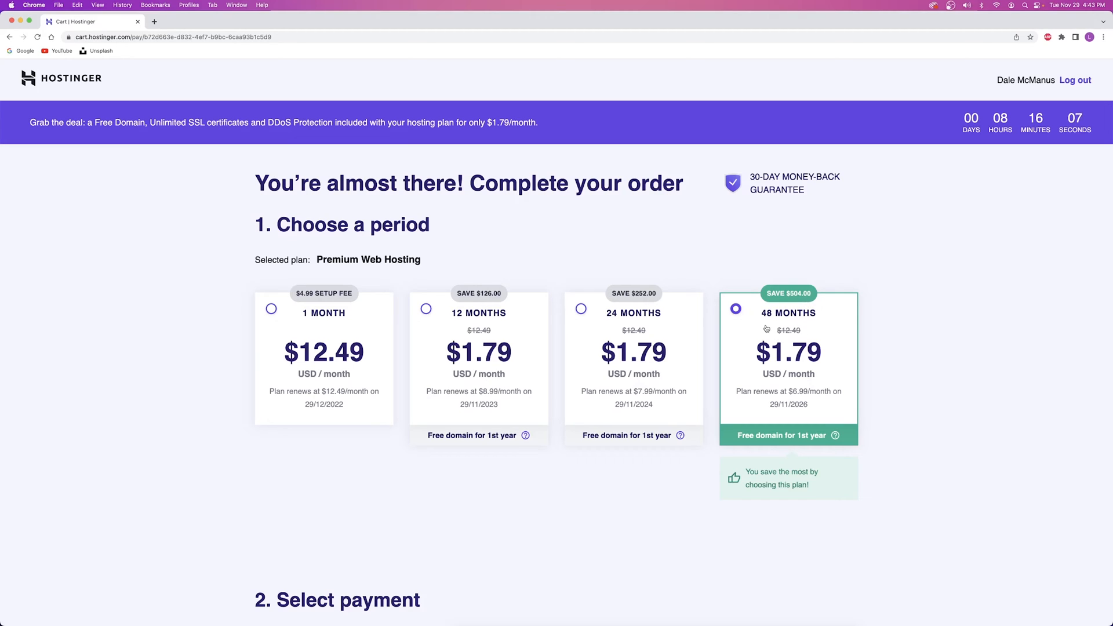
Switch the billing period to 12 months and review the $21.49 order summary
{"action": "left_click", "coordinate": [427, 310]}
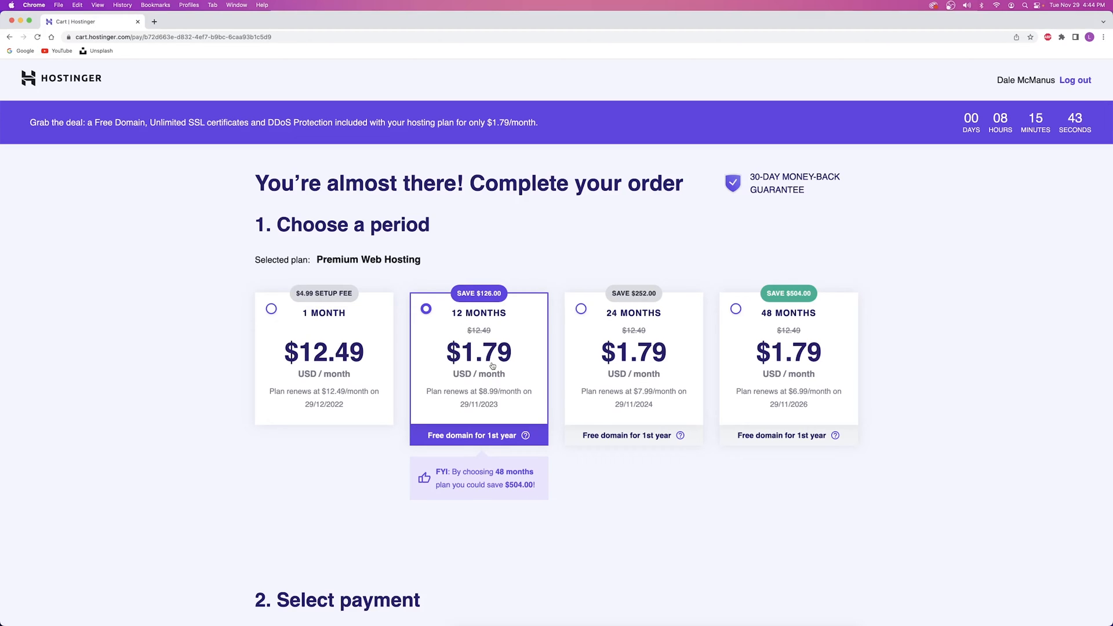
{"action": "scroll", "coordinate": [493, 366], "scroll_direction": "down", "scroll_amount": 8}
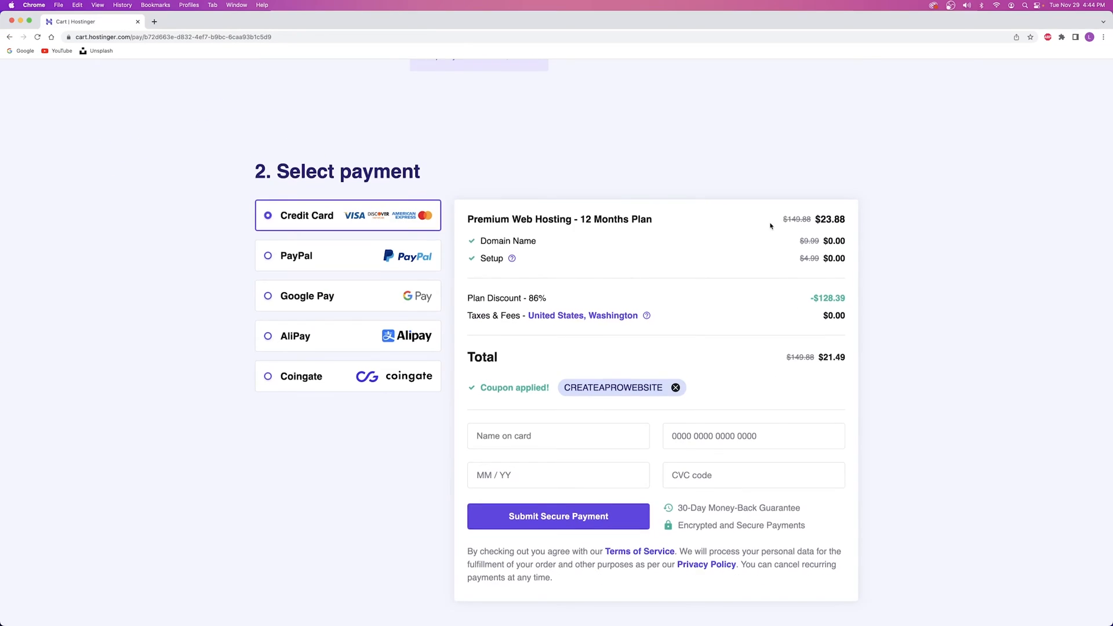
{"action": "scroll", "coordinate": [745, 181], "scroll_direction": "up", "scroll_amount": 7}
{"action": "scroll", "coordinate": [696, 249], "scroll_direction": "up", "scroll_amount": 1}
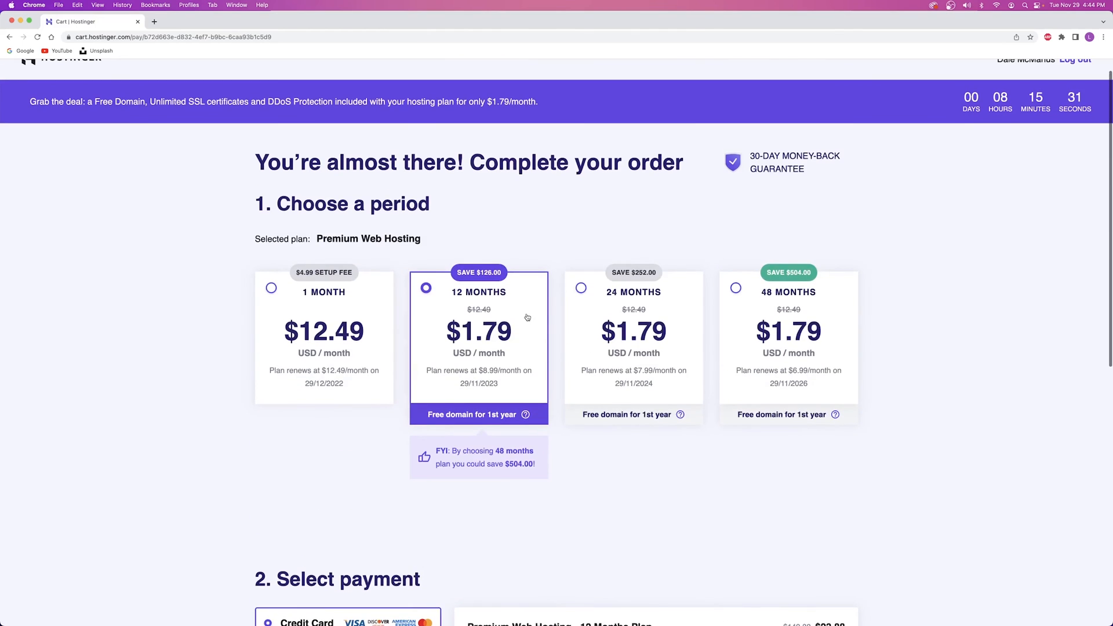
{"action": "scroll", "coordinate": [481, 313], "scroll_direction": "down", "scroll_amount": 5}
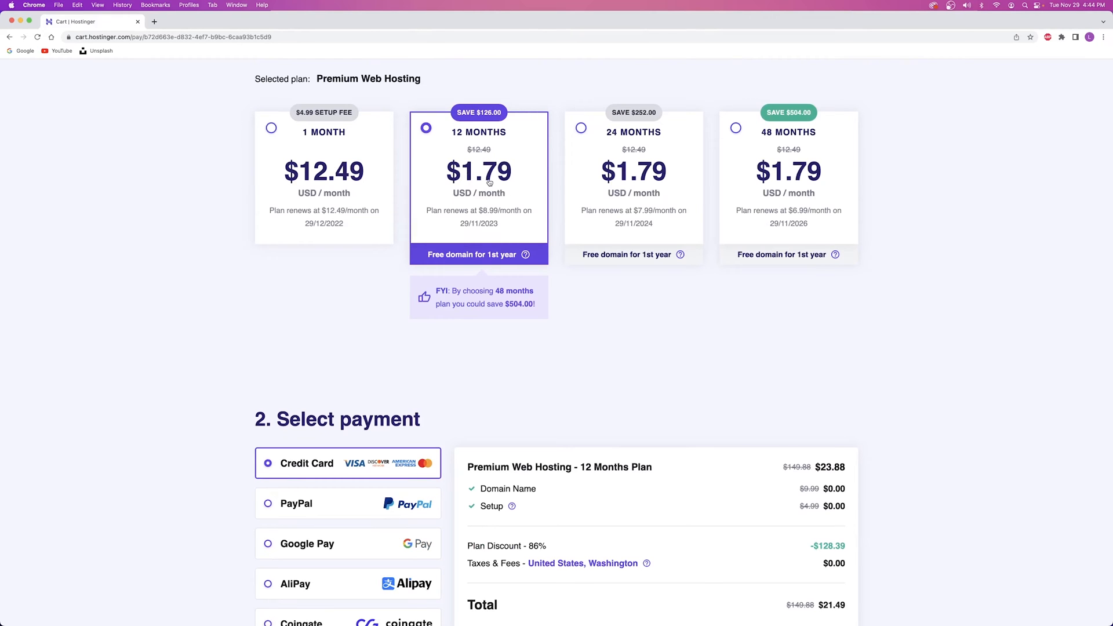
{"action": "scroll", "coordinate": [743, 377], "scroll_direction": "down", "scroll_amount": 6}
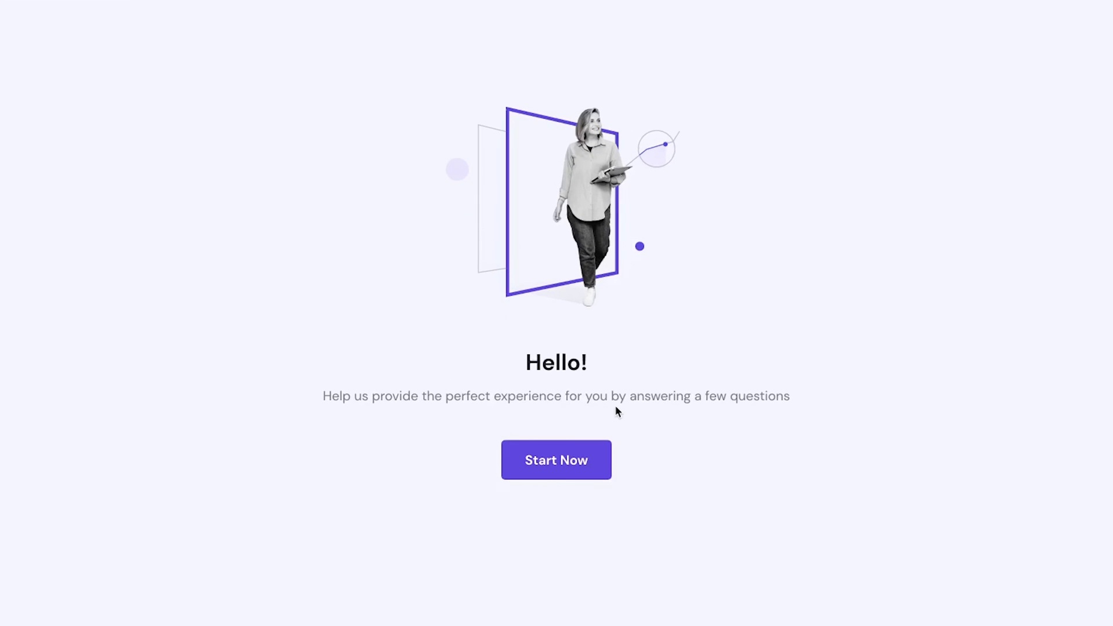
Start the onboarding on the Hello page and skip the personalization survey
{"action": "left_click", "coordinate": [548, 467]}
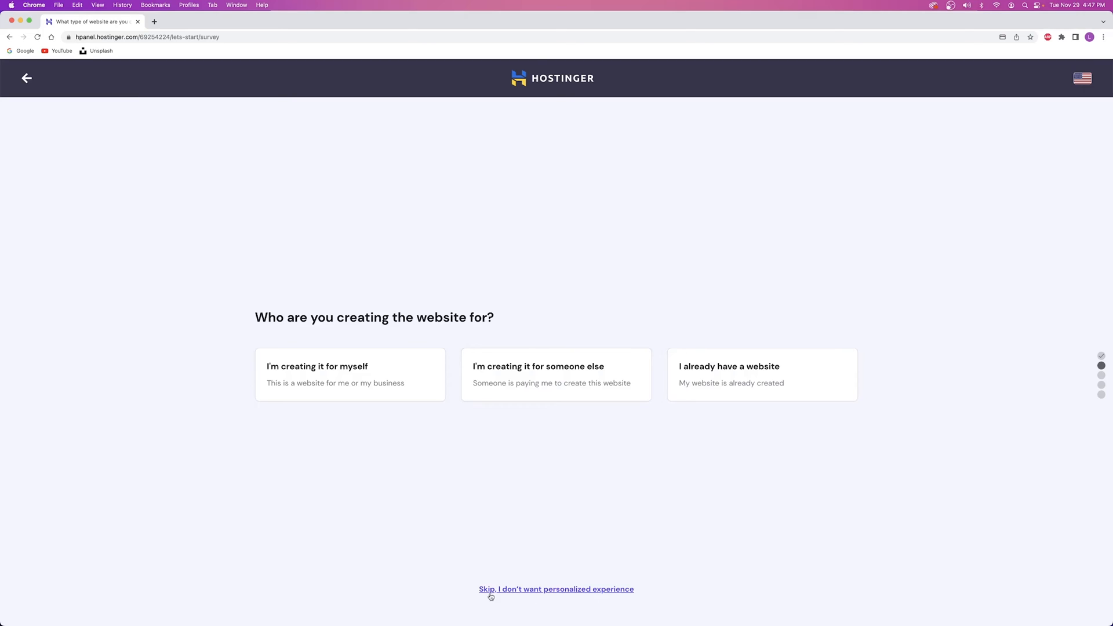
{"action": "left_click", "coordinate": [561, 590]}
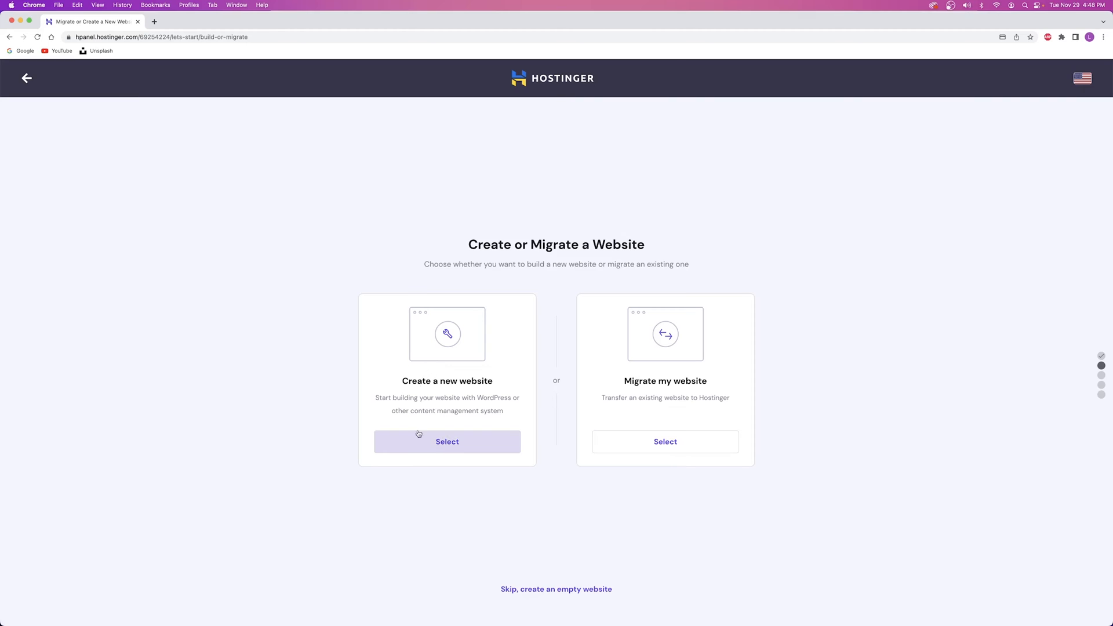
Create a new WordPress website, paste the administrator password, and submit the account details
{"action": "left_click", "coordinate": [437, 446]}
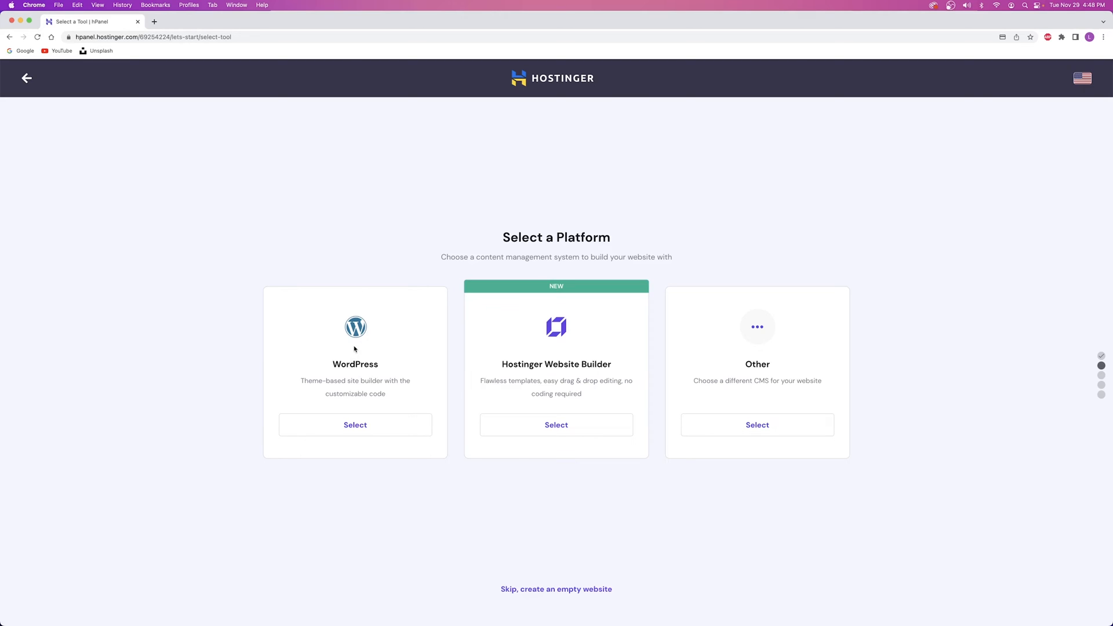
{"action": "left_click", "coordinate": [355, 424]}
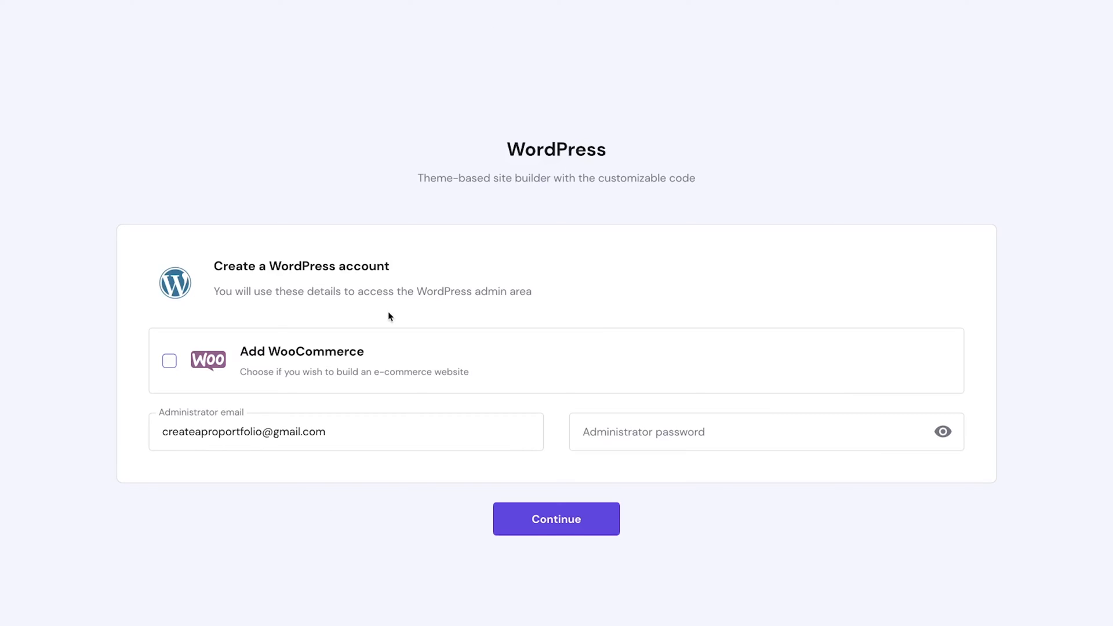
{"action": "left_click", "coordinate": [677, 432]}
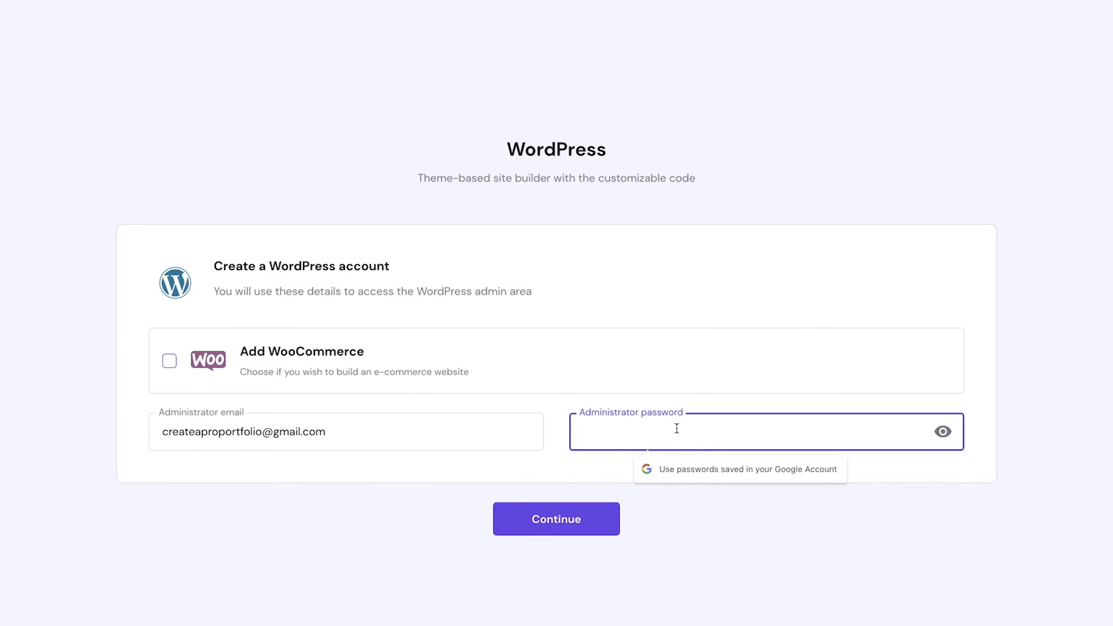
{"action": "key", "text": "ctrl+v"}
{"action": "left_click", "coordinate": [558, 519]}
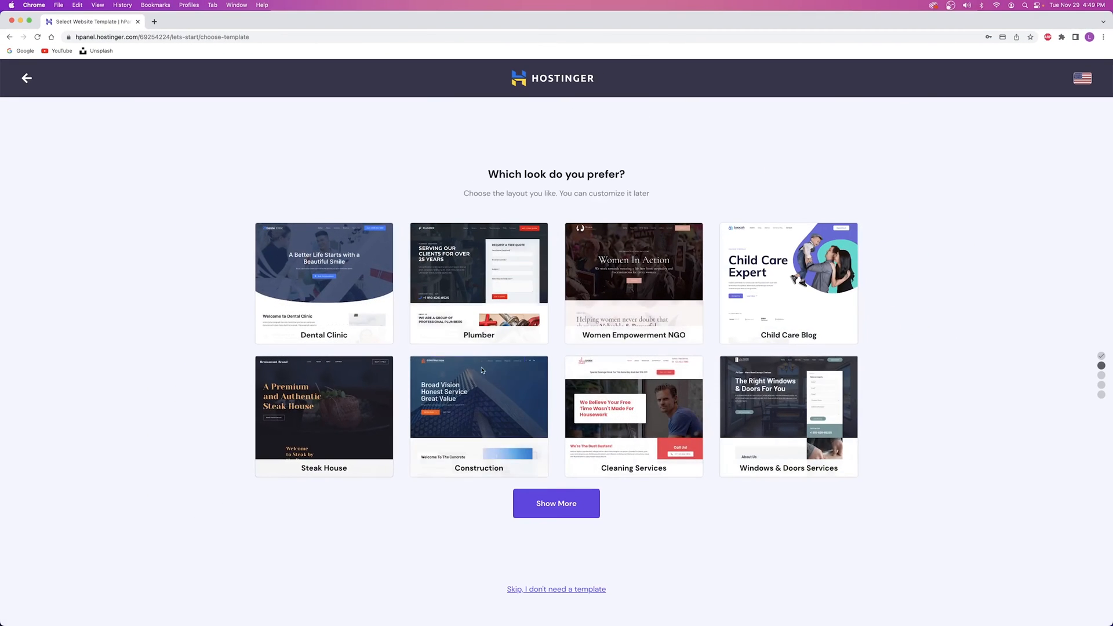
Skip choosing a template from the 'Which look do you prefer?' gallery
{"action": "mouse_move", "coordinate": [615, 367]}
{"action": "left_click", "coordinate": [565, 590]}
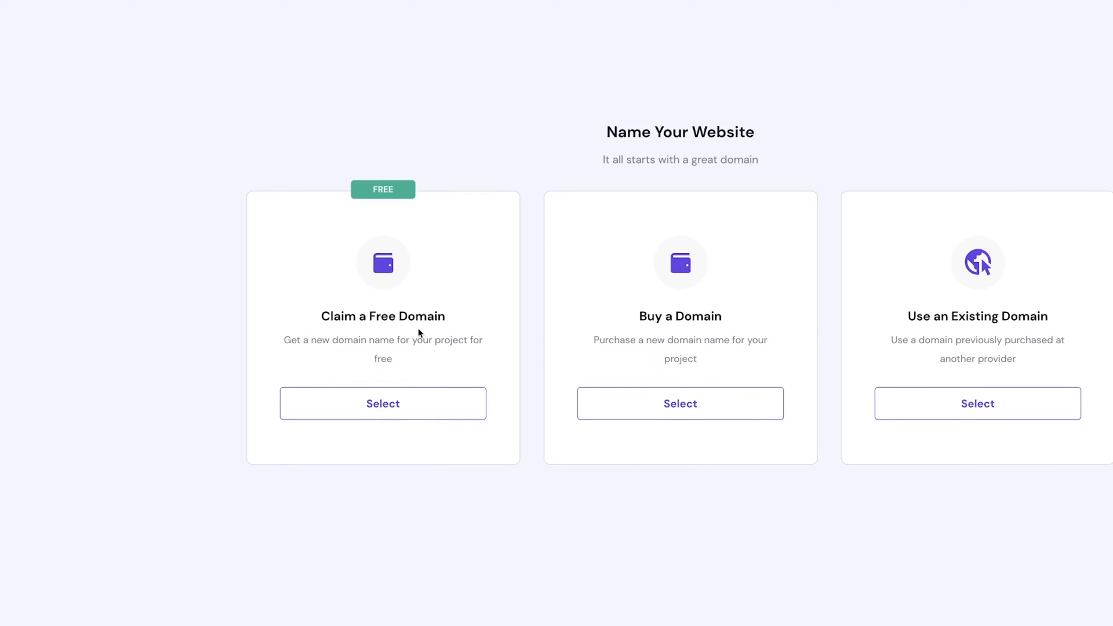
Claim a free domain, entering the desired site name with the .com ending
{"action": "left_click", "coordinate": [380, 402]}
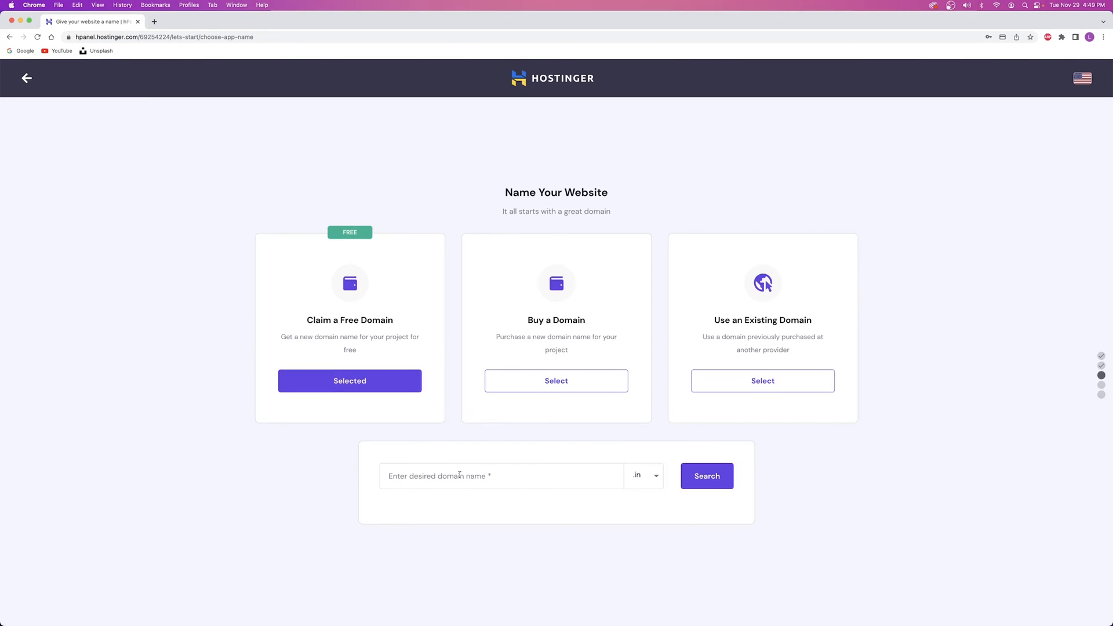
{"action": "left_click", "coordinate": [459, 475]}
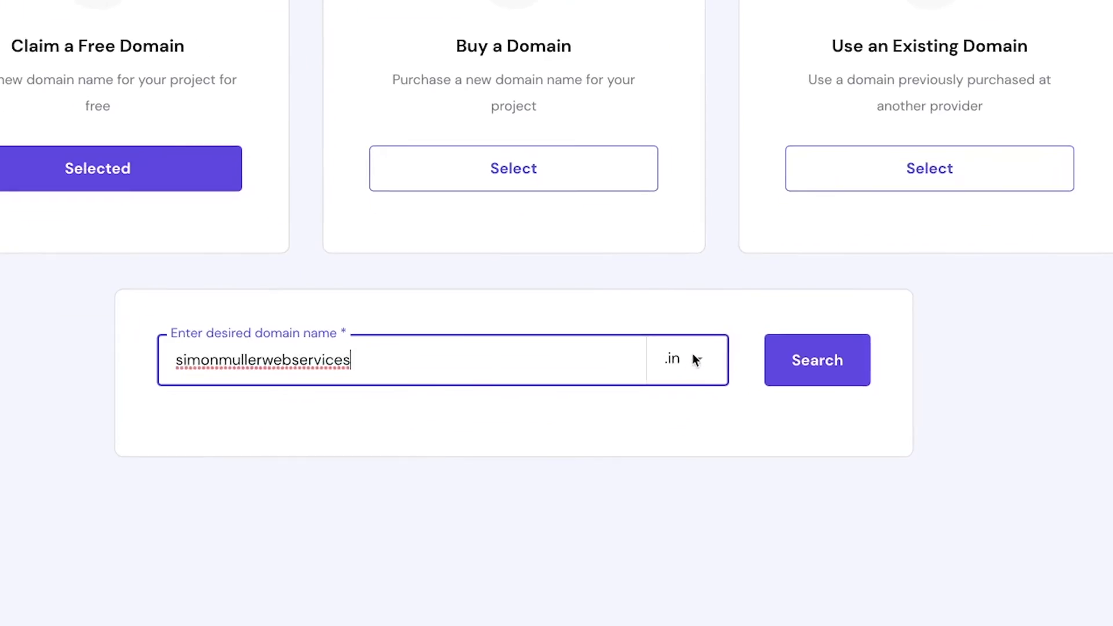
{"action": "left_click", "coordinate": [650, 467]}
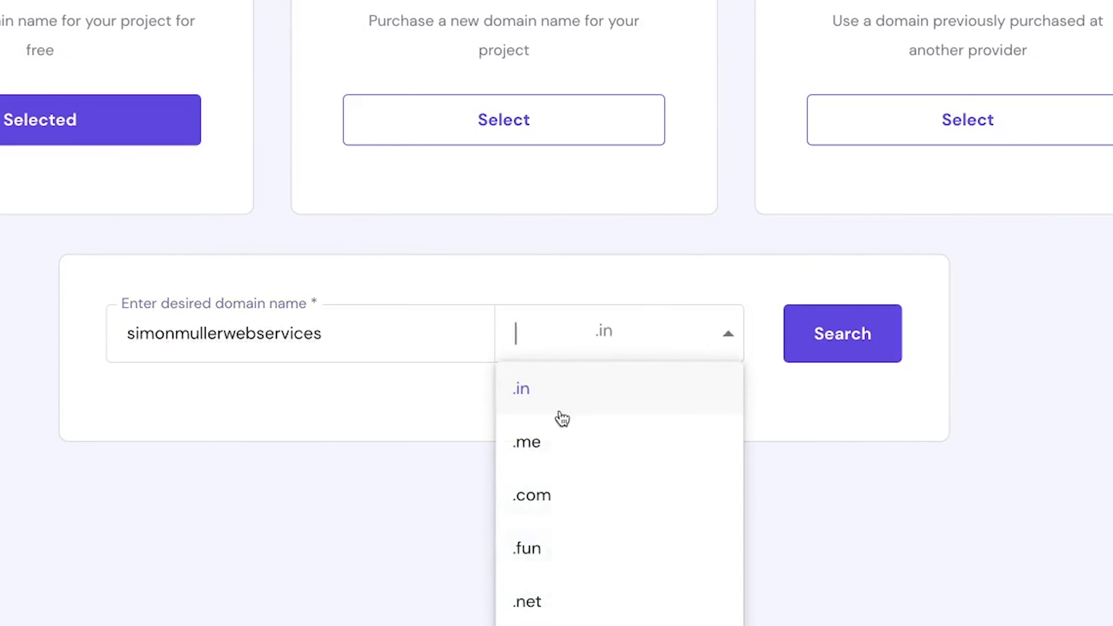
{"action": "scroll", "coordinate": [527, 446], "scroll_direction": "down", "scroll_amount": 3}
{"action": "scroll", "coordinate": [524, 449], "scroll_direction": "up", "scroll_amount": 3}
{"action": "scroll", "coordinate": [592, 455], "scroll_direction": "down", "scroll_amount": 10}
{"action": "scroll", "coordinate": [593, 542], "scroll_direction": "up", "scroll_amount": 10}
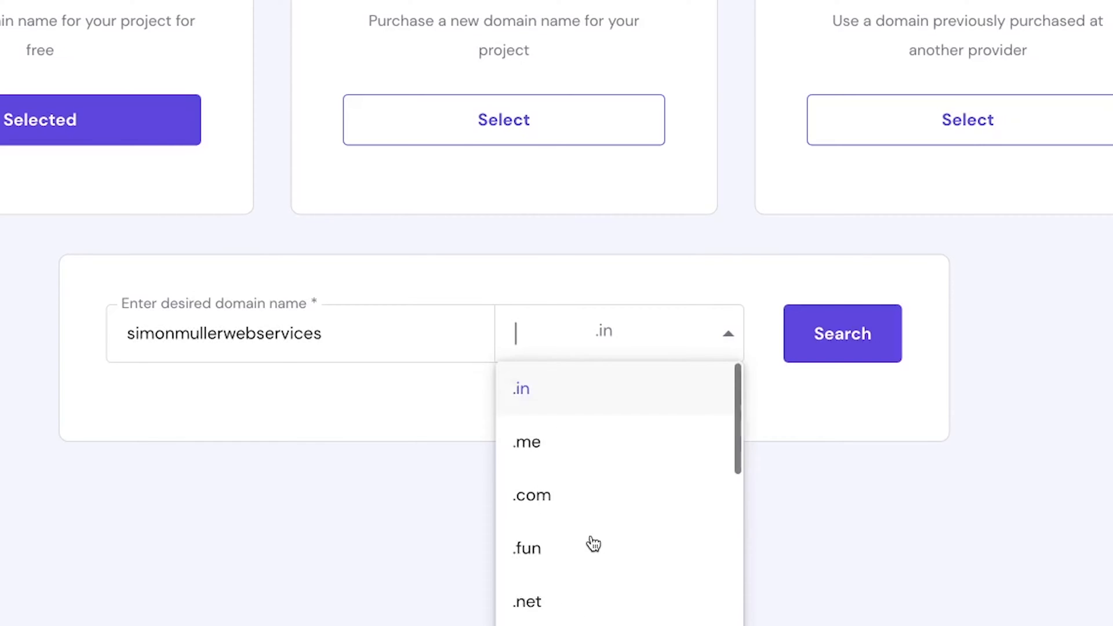
{"action": "left_click", "coordinate": [568, 505]}
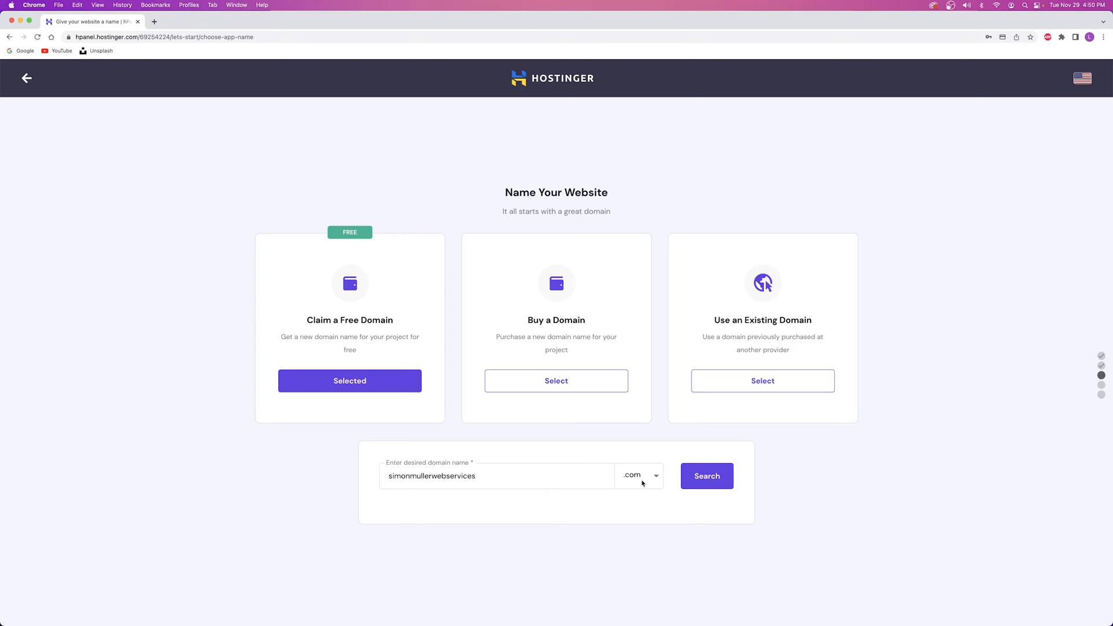
Search the name, shorten it after it's rejected, and continue with the available .com domain
{"action": "left_click", "coordinate": [713, 476]}
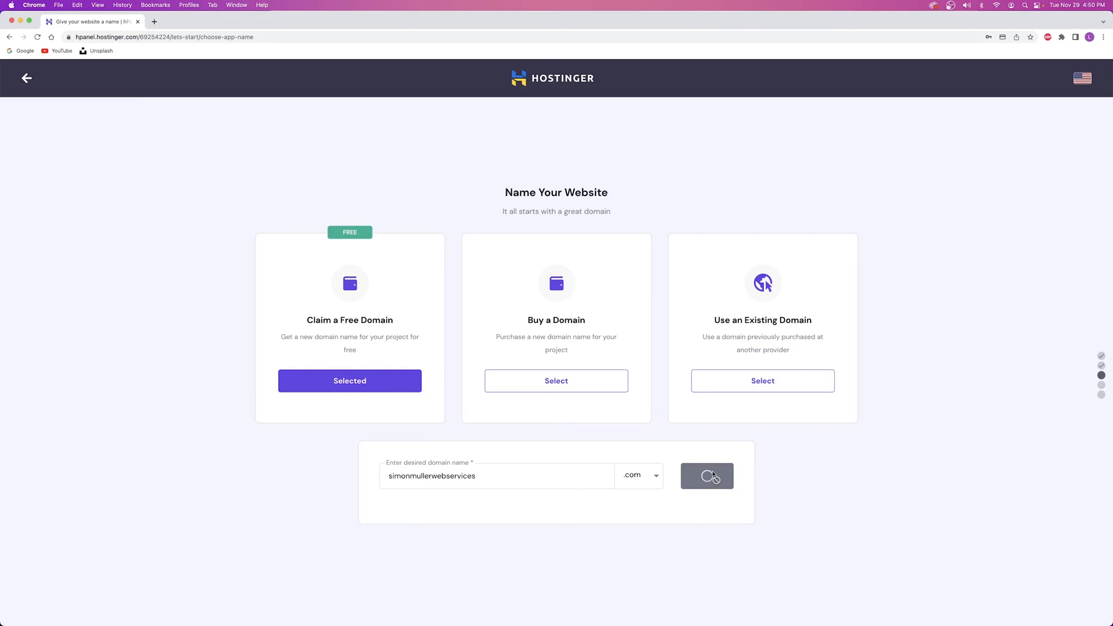
{"action": "left_click", "coordinate": [507, 474]}
{"action": "key", "text": "BackSpace"}
{"action": "key", "text": "BackSpace"}
{"action": "key", "text": "BackSpace"}
{"action": "key", "text": "BackSpace"}
{"action": "key", "text": "BackSpace"}
{"action": "key", "text": "BackSpace"}
{"action": "key", "text": "BackSpace"}
{"action": "key", "text": "BackSpace"}
{"action": "key", "text": "BackSpace"}
{"action": "key", "text": "BackSpace"}
{"action": "key", "text": "BackSpace"}
{"action": "key", "text": "BackSpace"}
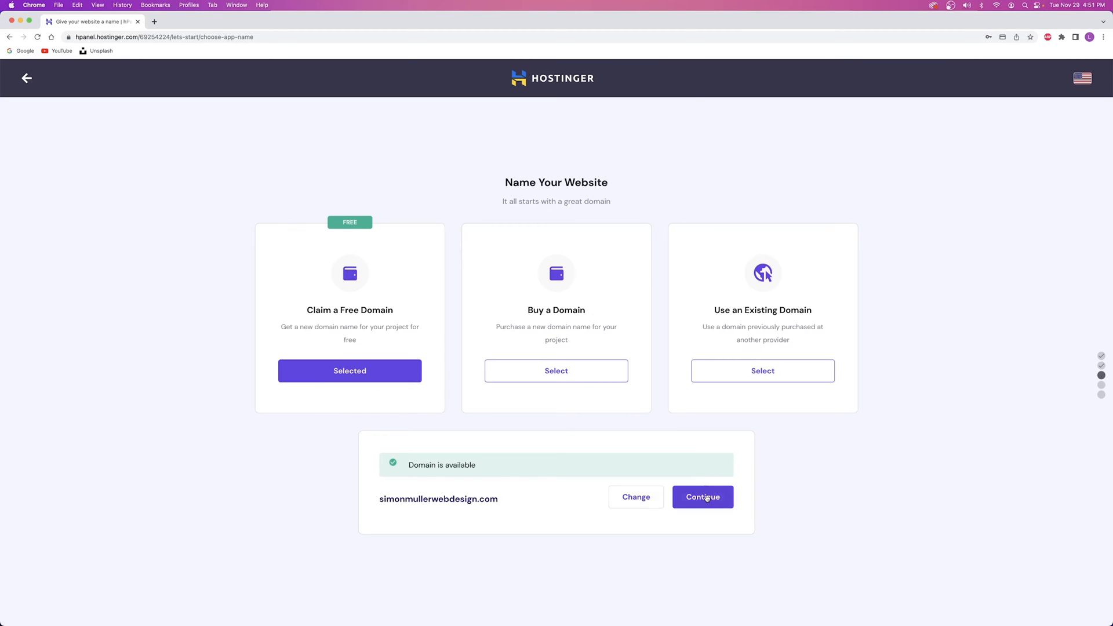
{"action": "left_click", "coordinate": [705, 496]}
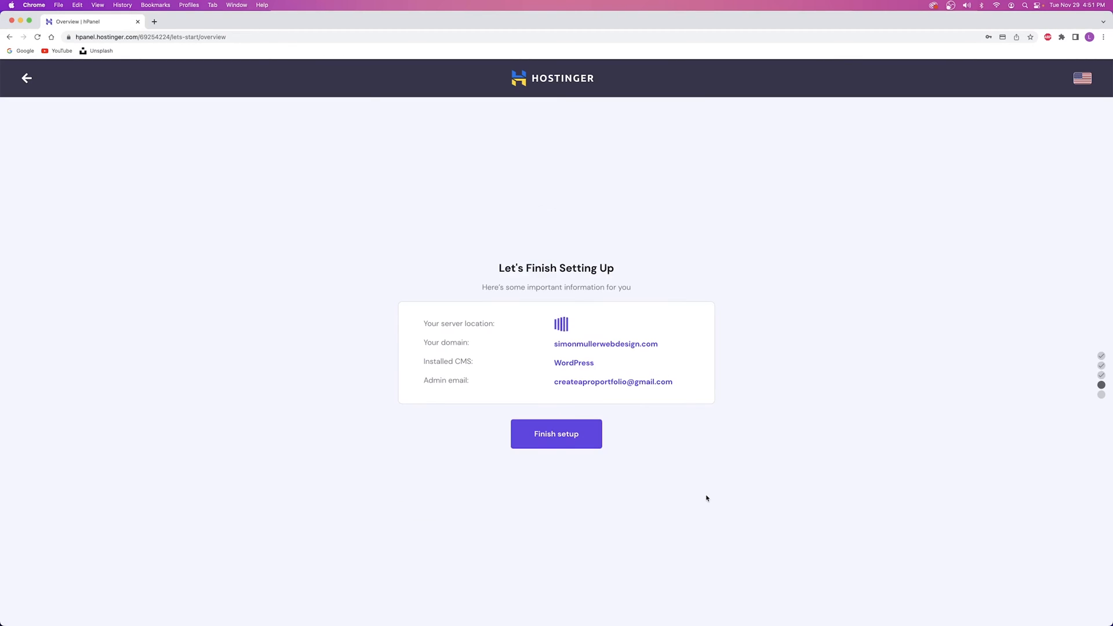
Finish setup, complete domain registration with the existing profile, and open the WordPress admin dashboard
{"action": "left_click", "coordinate": [552, 434]}
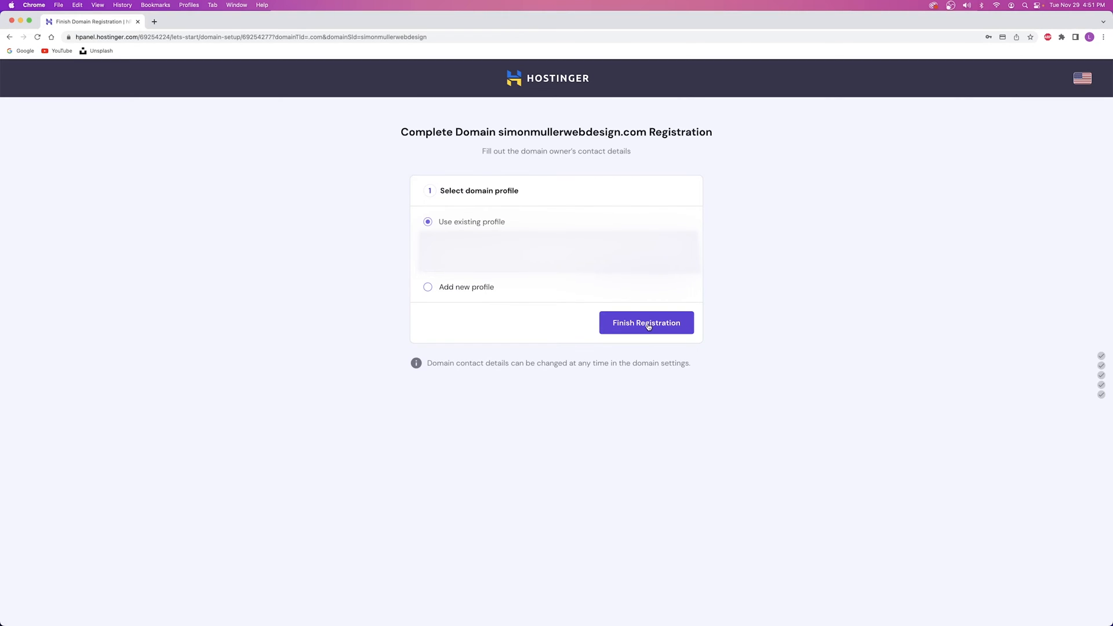
{"action": "left_click", "coordinate": [648, 326]}
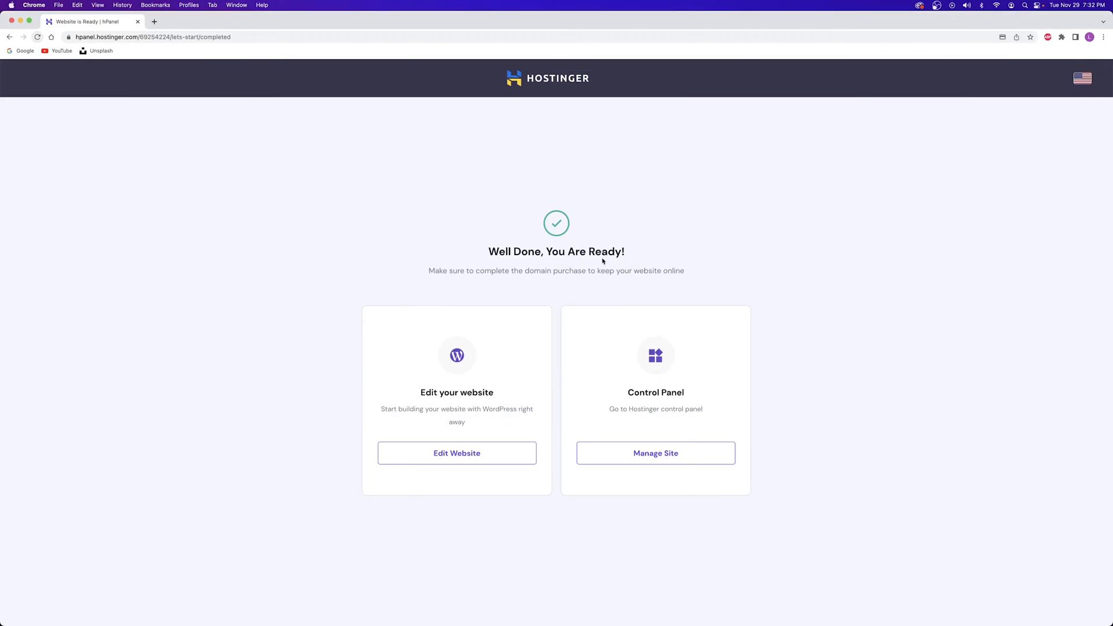
{"action": "left_click", "coordinate": [447, 458]}
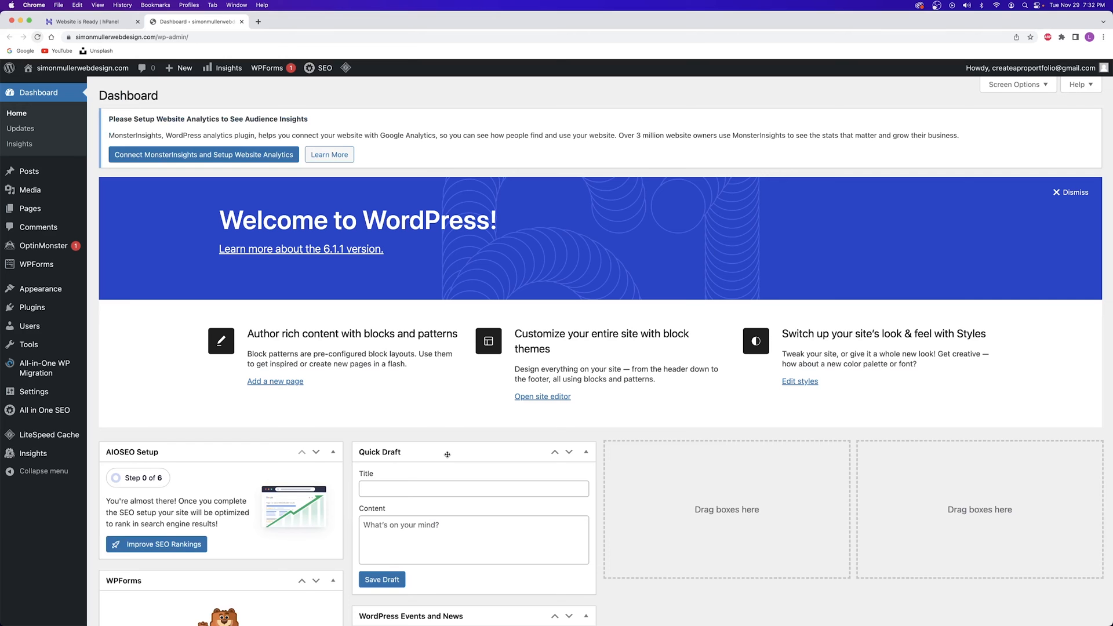
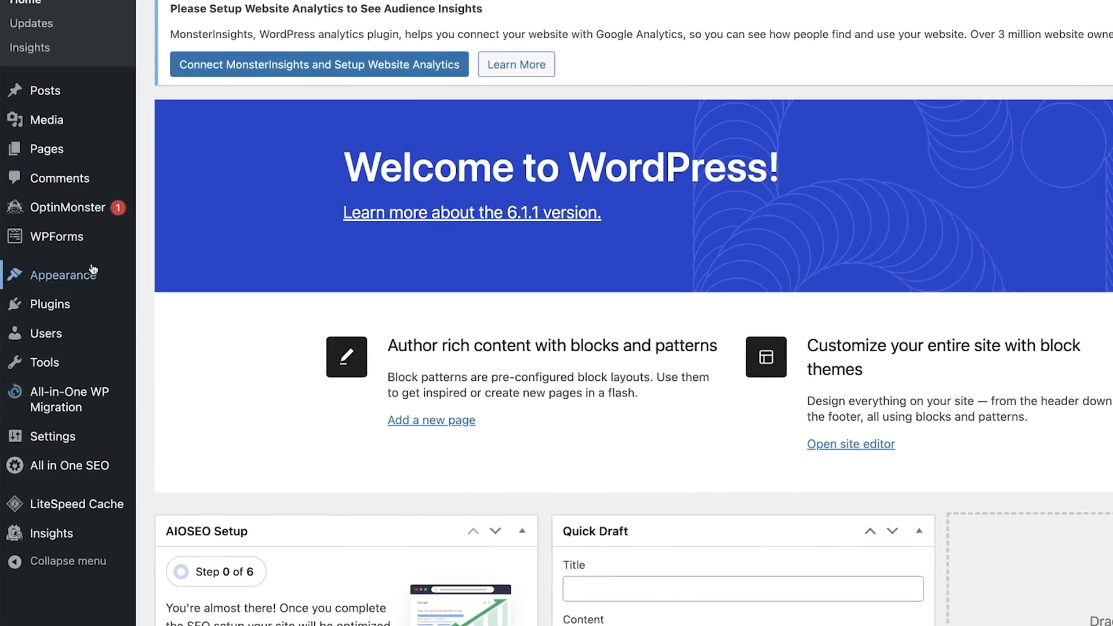
Open the Plugins > Add New page in a new browser tab
{"action": "mouse_move", "coordinate": [36, 312]}
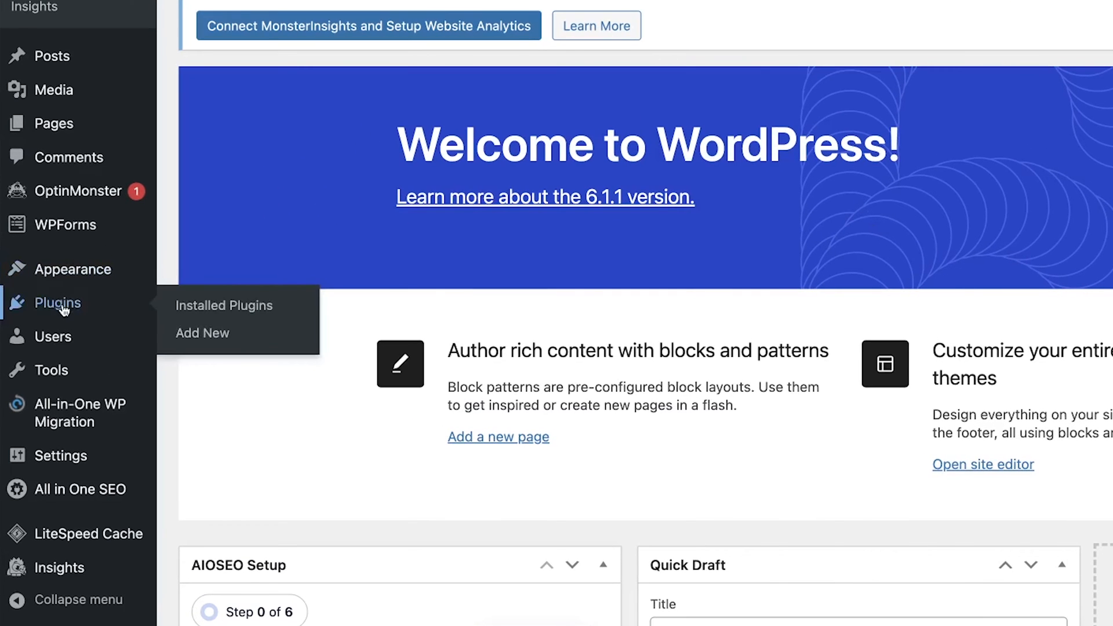
{"action": "right_click", "coordinate": [207, 334]}
{"action": "left_click", "coordinate": [238, 344]}
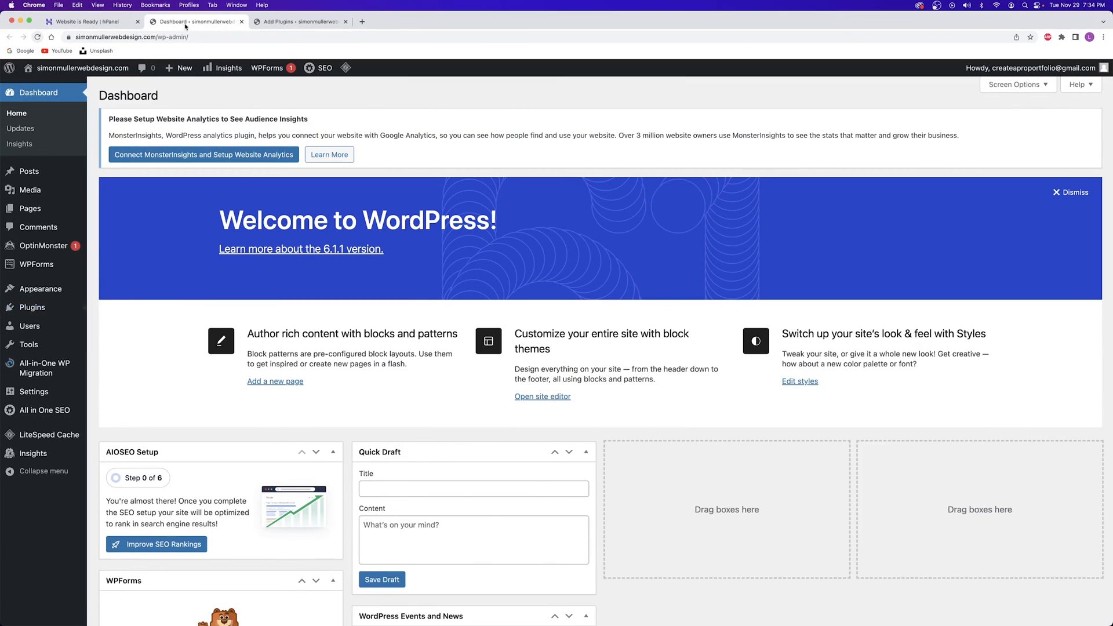
{"action": "left_click", "coordinate": [299, 22]}
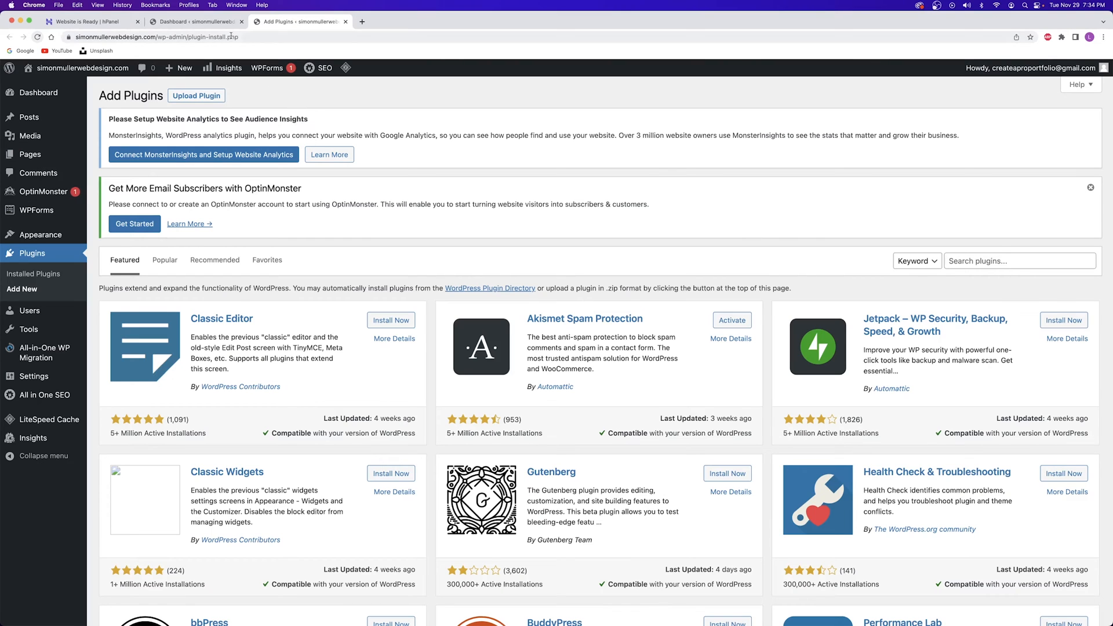
Close the Hostinger 'Website is Ready' tab and return to the Add Plugins page
{"action": "left_click", "coordinate": [195, 22]}
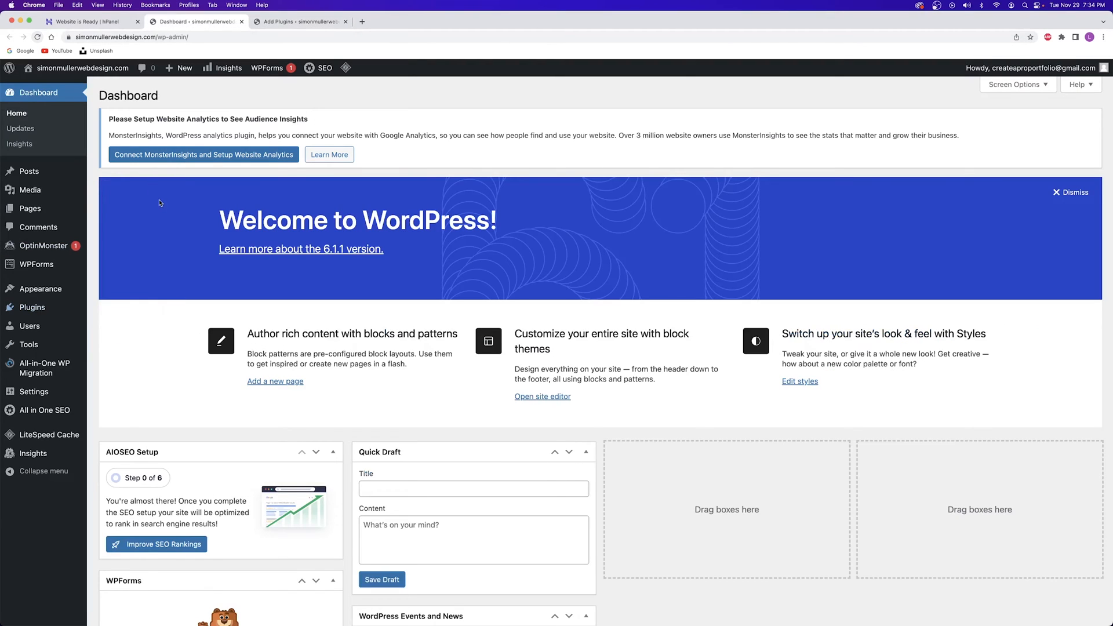
{"action": "left_click", "coordinate": [89, 21]}
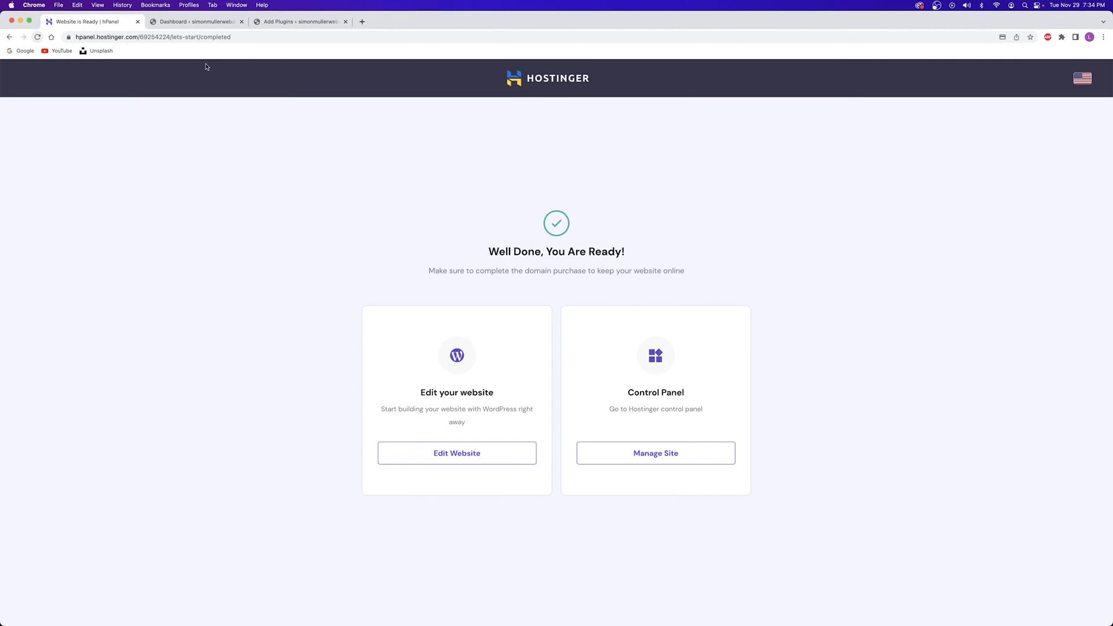
{"action": "left_click", "coordinate": [138, 21]}
{"action": "left_click", "coordinate": [187, 23]}
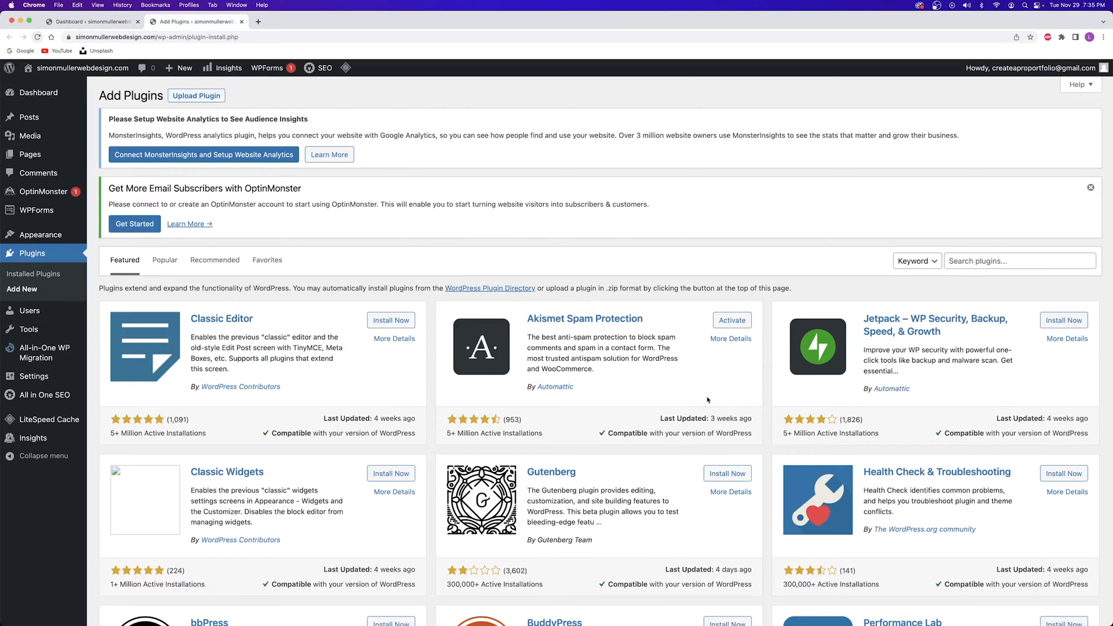
Search the plugin directory for 'starter templates' and install the Starter Templates plugin
{"action": "scroll", "coordinate": [361, 234], "scroll_direction": "down", "scroll_amount": 7}
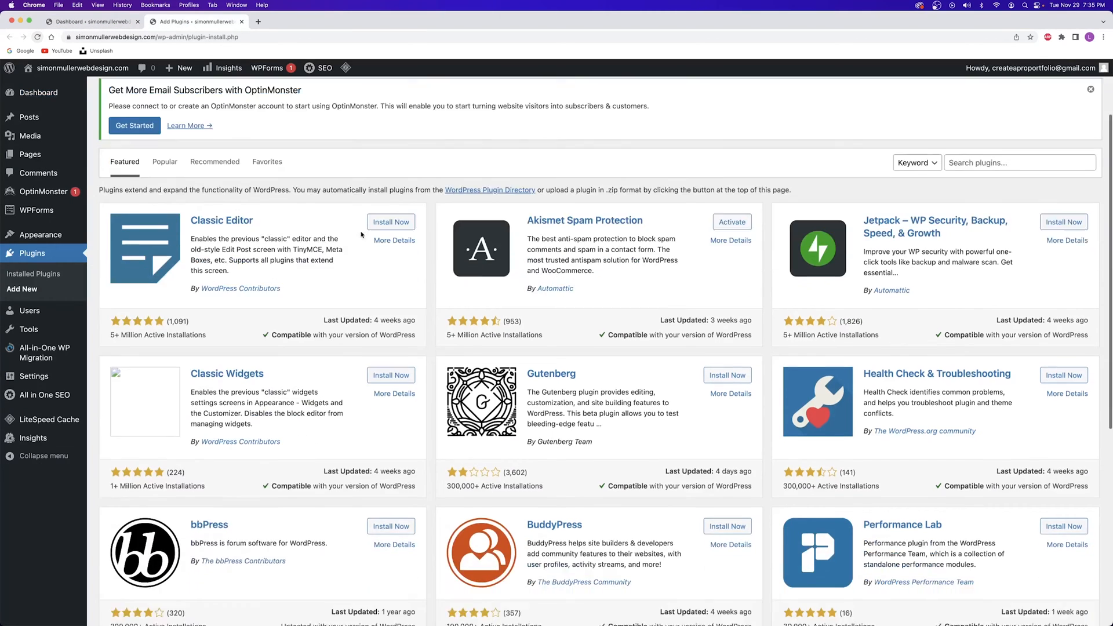
{"action": "scroll", "coordinate": [361, 235], "scroll_direction": "up", "scroll_amount": 7}
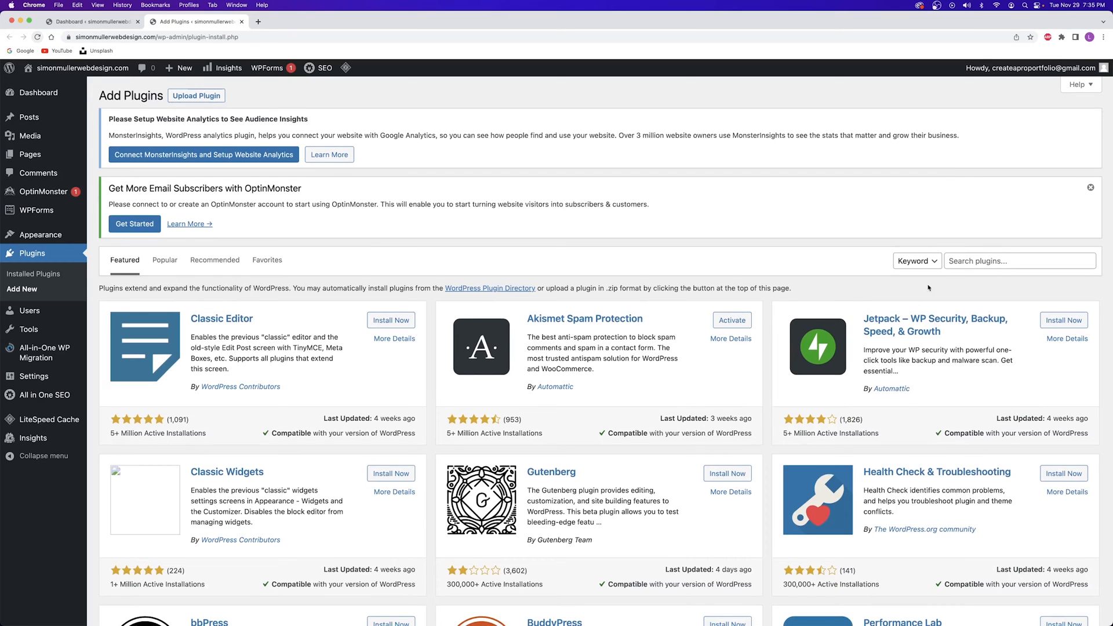
{"action": "left_click", "coordinate": [997, 261]}
{"action": "left_click", "coordinate": [1008, 283]}
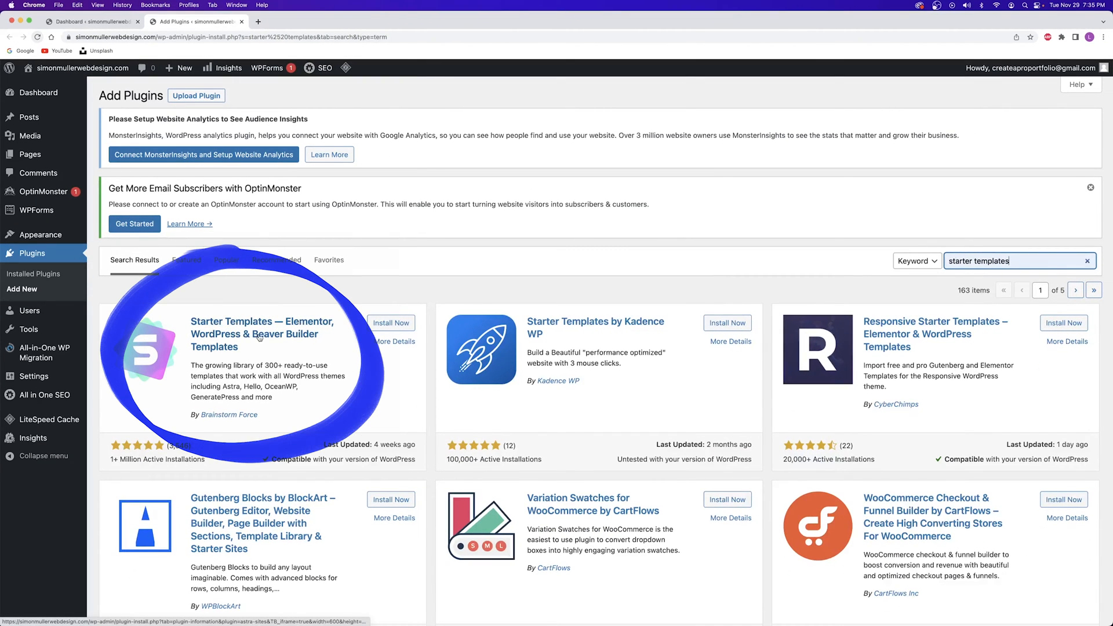
{"action": "left_click", "coordinate": [391, 324]}
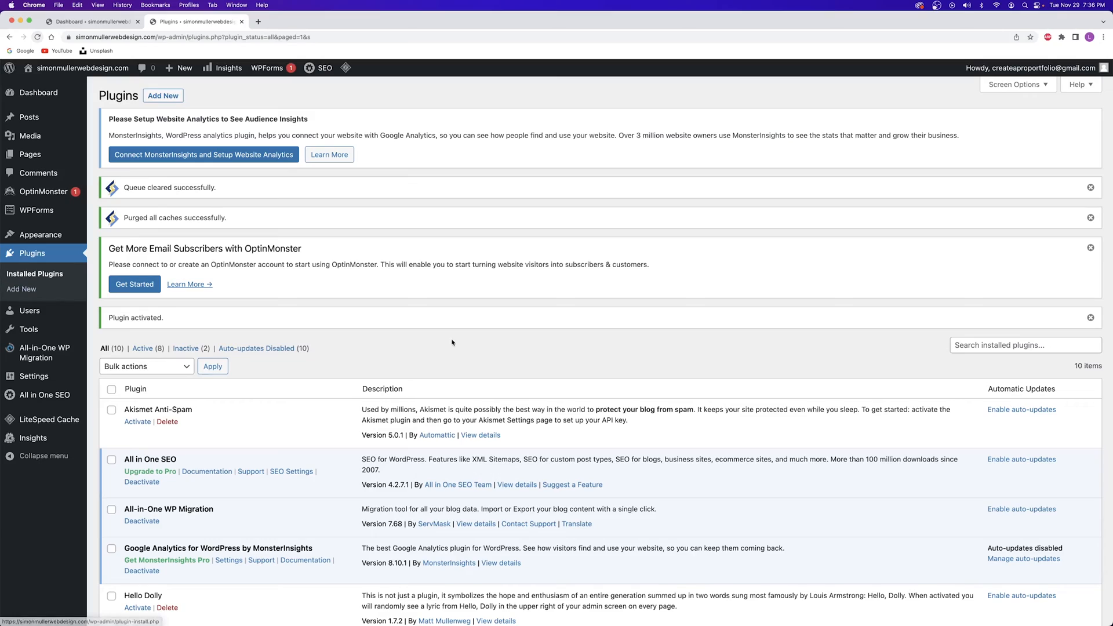
Open the Starter Templates library with 'See Library' in the Installed Plugins list
{"action": "scroll", "coordinate": [329, 320], "scroll_direction": "down", "scroll_amount": 5}
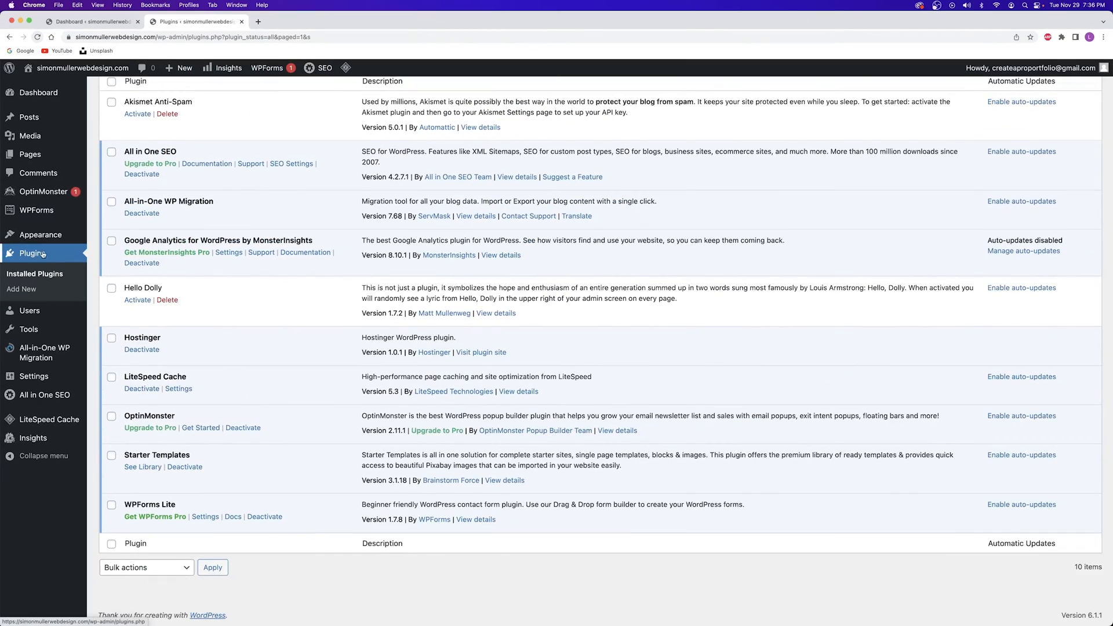
{"action": "left_click", "coordinate": [42, 254]}
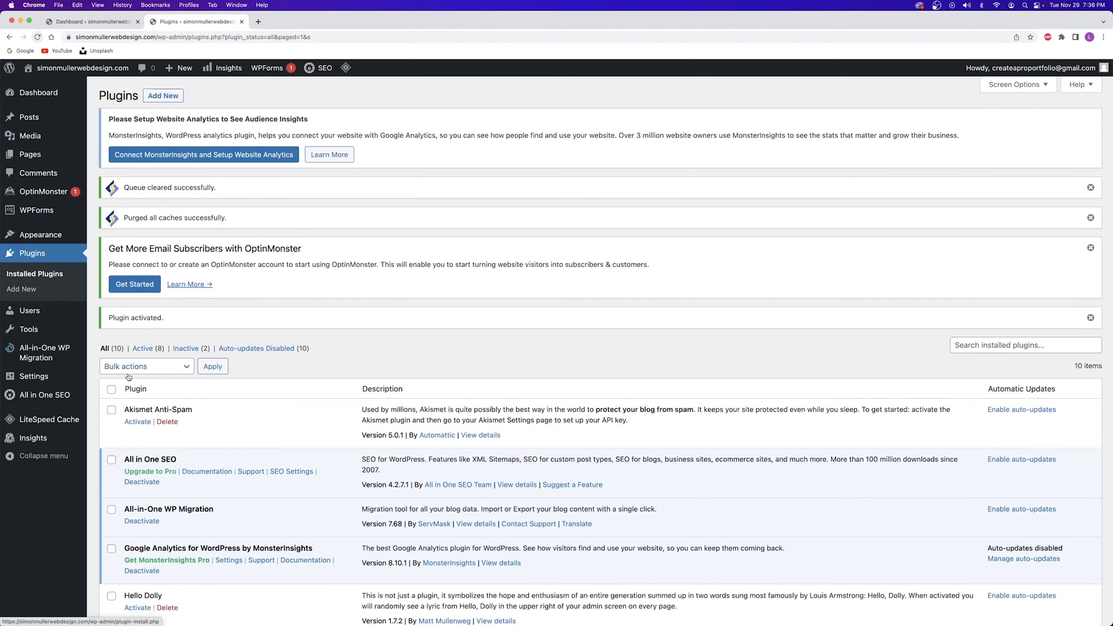
{"action": "scroll", "coordinate": [142, 376], "scroll_direction": "down", "scroll_amount": 5}
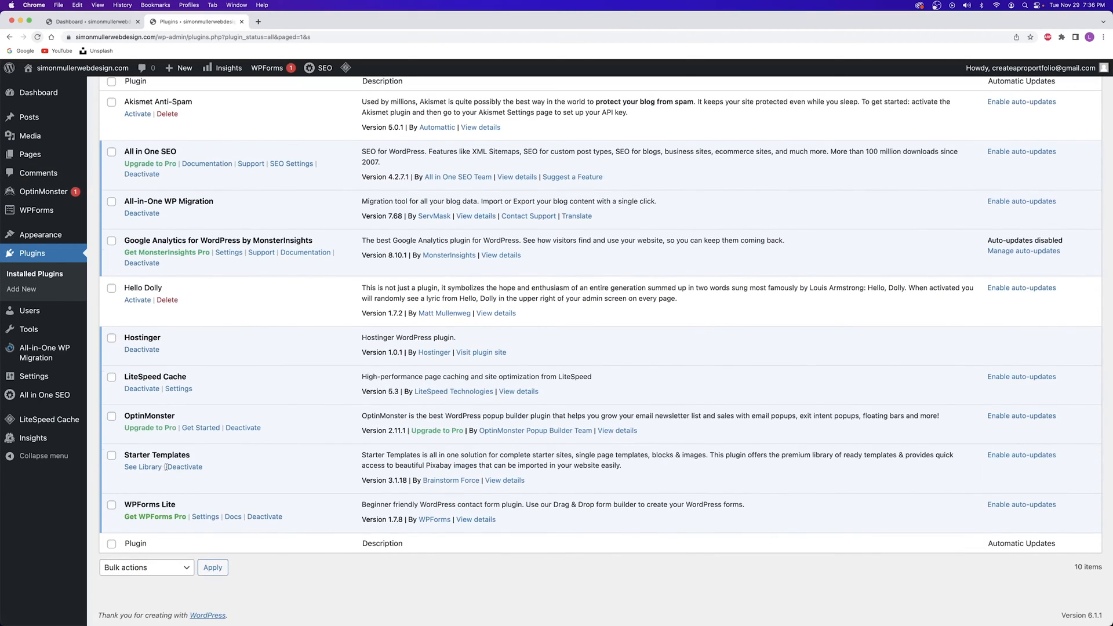
{"action": "left_click", "coordinate": [148, 469]}
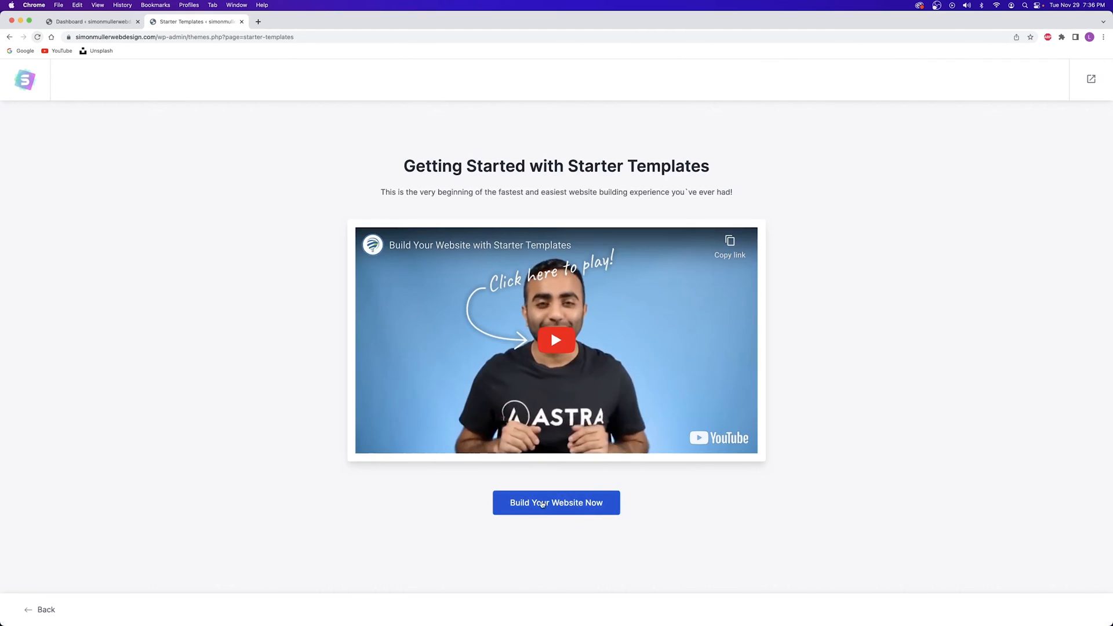
Start 'Build Your Website Now' and choose Elementor as the page builder
{"action": "left_click", "coordinate": [553, 504]}
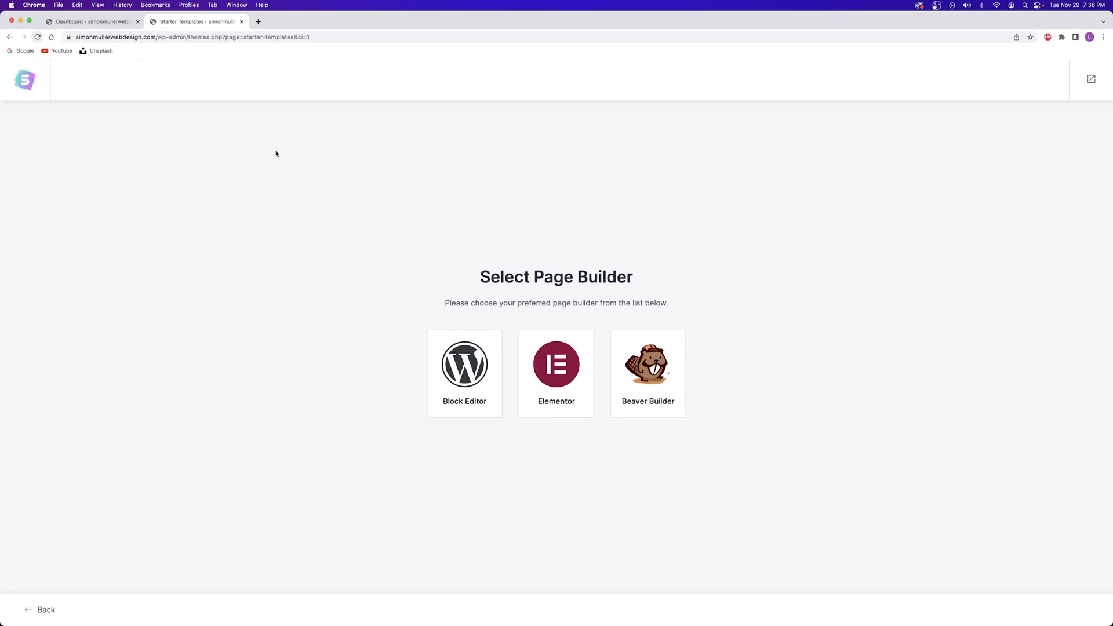
{"action": "left_click", "coordinate": [554, 364]}
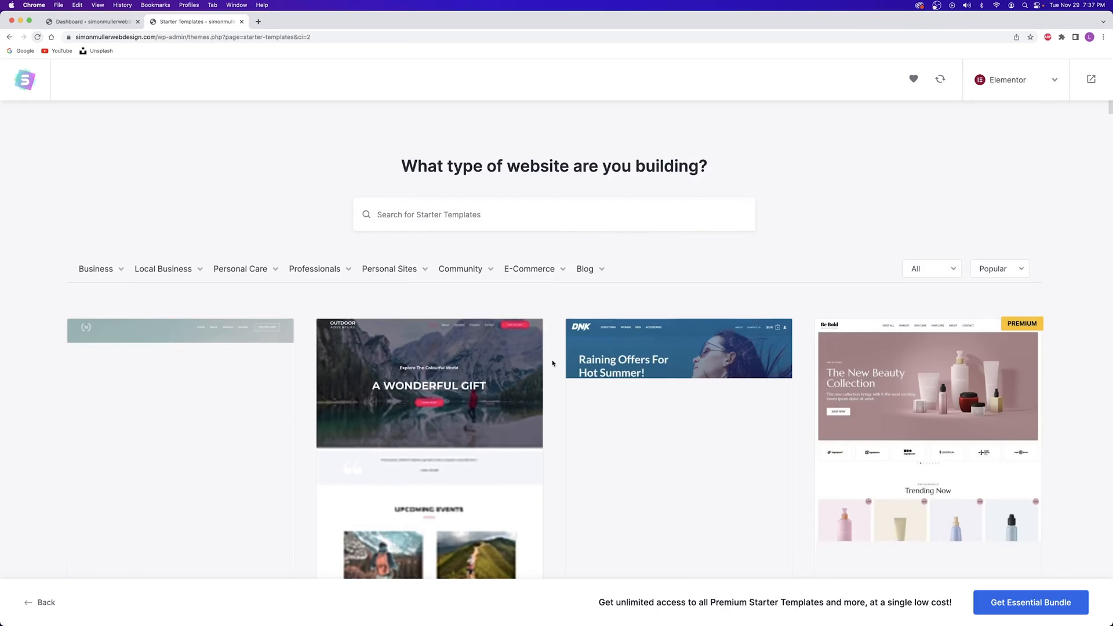
Browse the template gallery and filter it to Construction templates
{"action": "scroll", "coordinate": [553, 363], "scroll_direction": "down", "scroll_amount": 10}
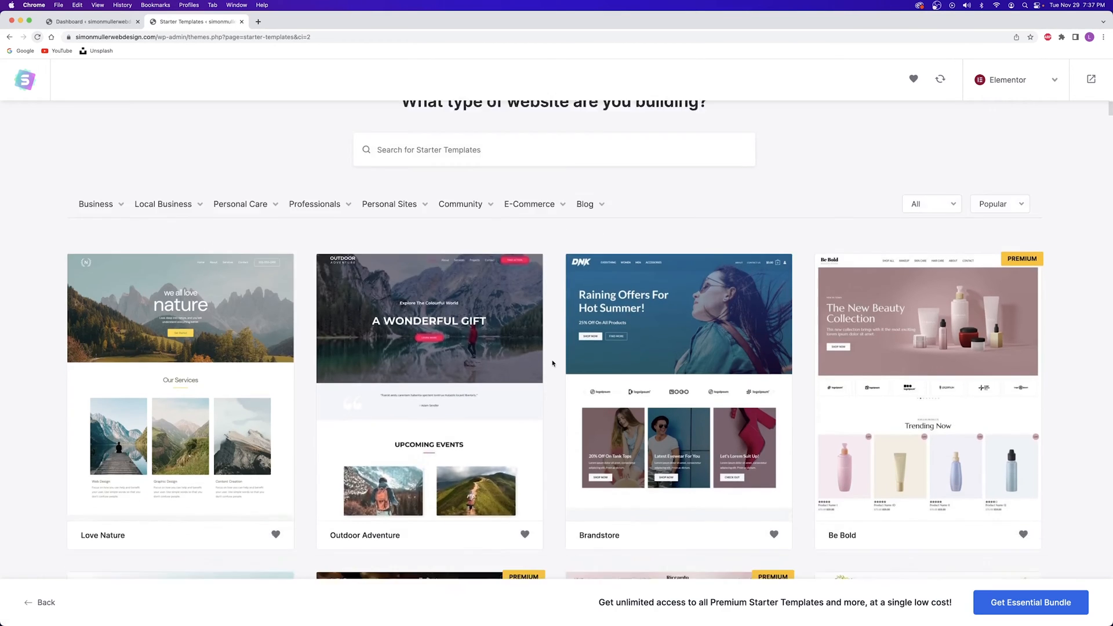
{"action": "scroll", "coordinate": [553, 363], "scroll_direction": "down", "scroll_amount": 2}
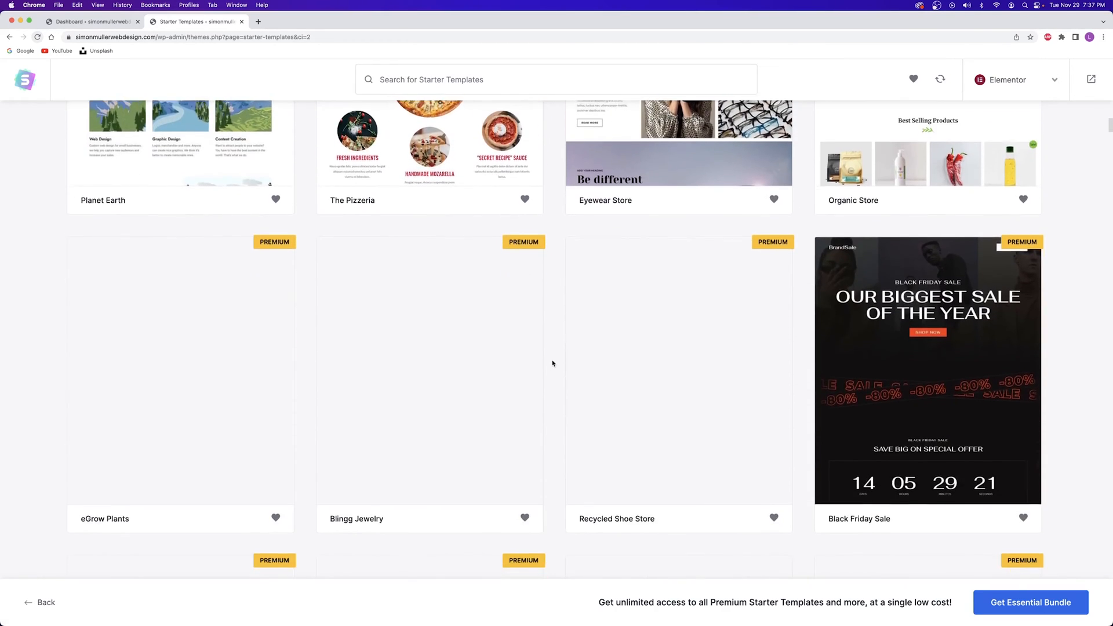
{"action": "scroll", "coordinate": [585, 393], "scroll_direction": "up", "scroll_amount": 15}
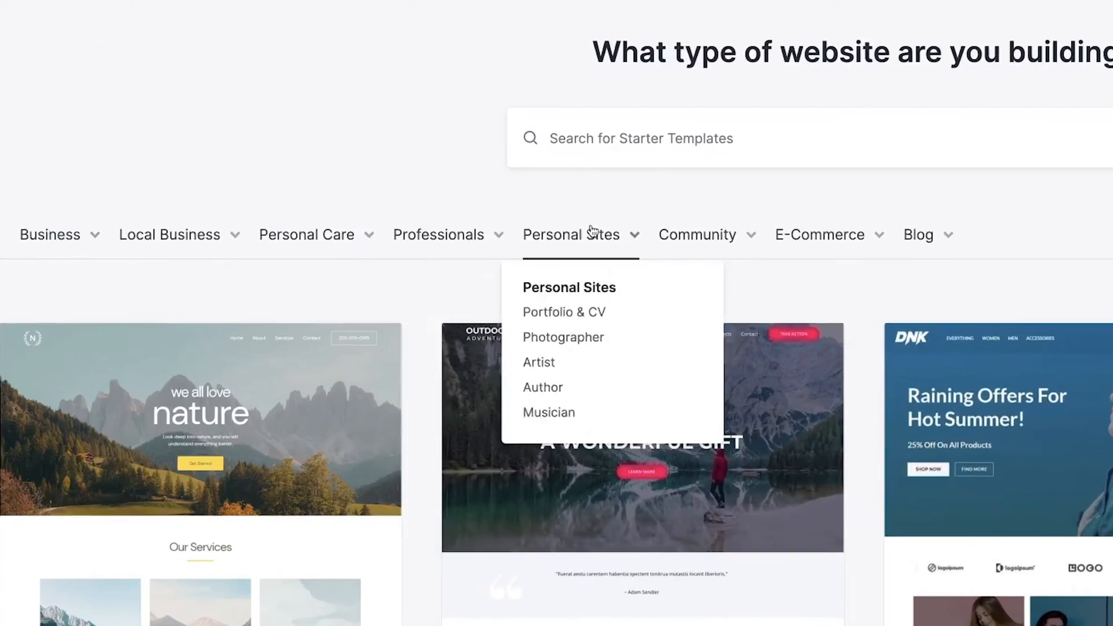
{"action": "mouse_move", "coordinate": [524, 268]}
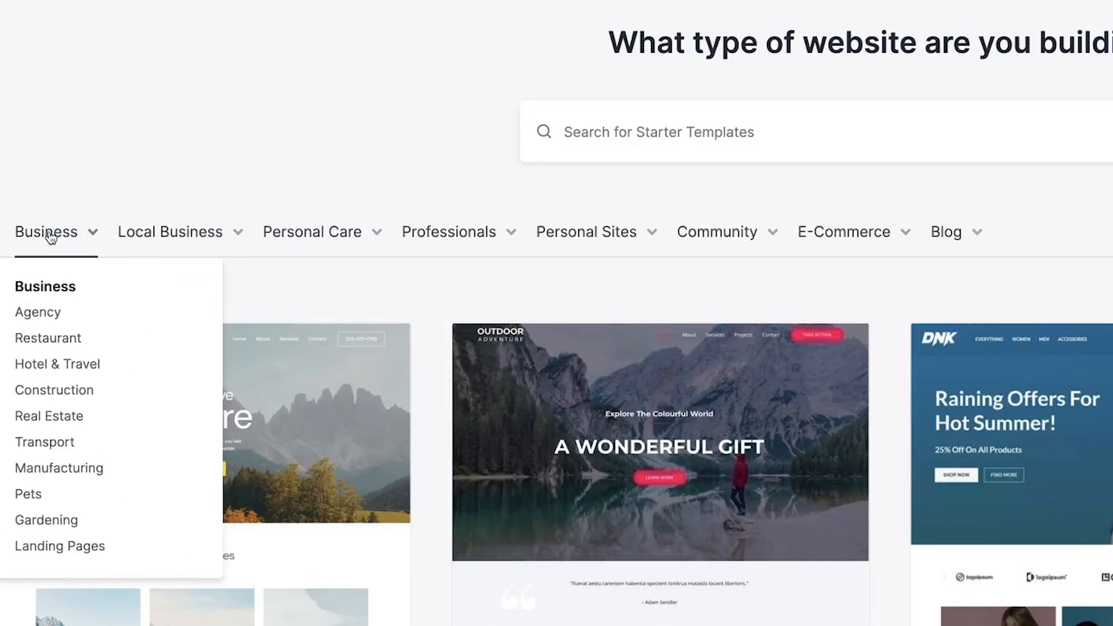
{"action": "mouse_move", "coordinate": [34, 238]}
{"action": "left_click", "coordinate": [45, 394]}
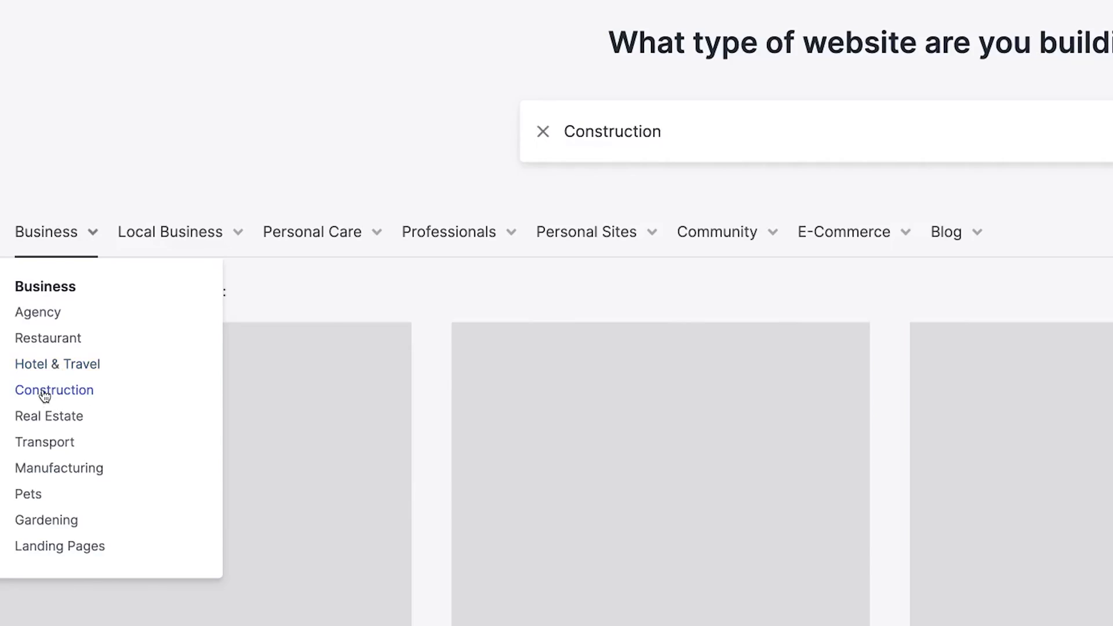
{"action": "scroll", "coordinate": [424, 316], "scroll_direction": "down", "scroll_amount": 5}
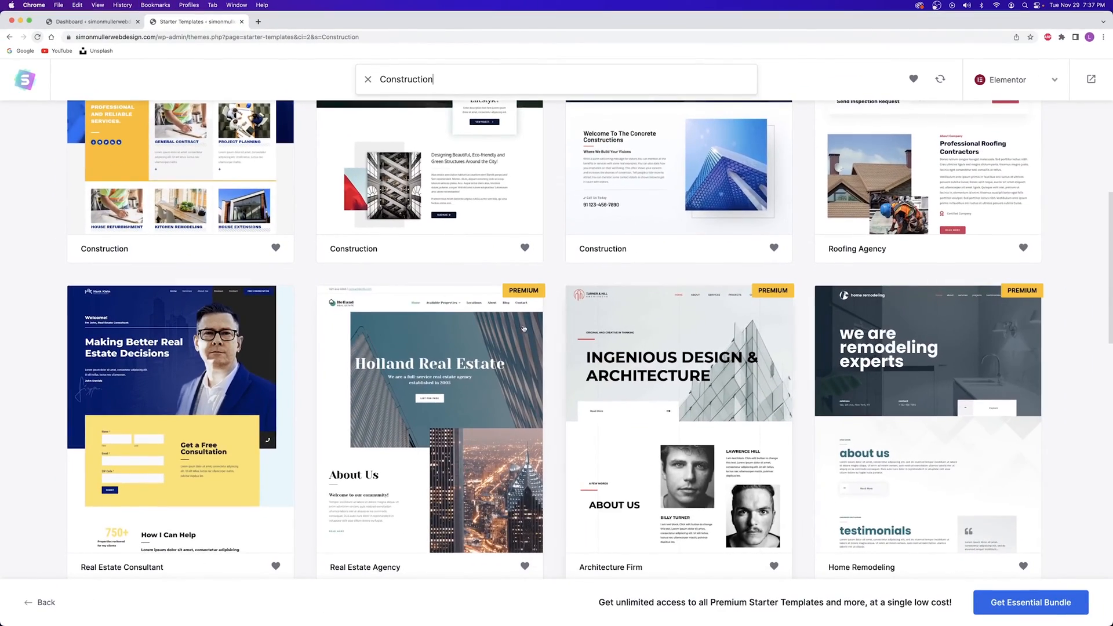
{"action": "scroll", "coordinate": [207, 383], "scroll_direction": "up", "scroll_amount": 6}
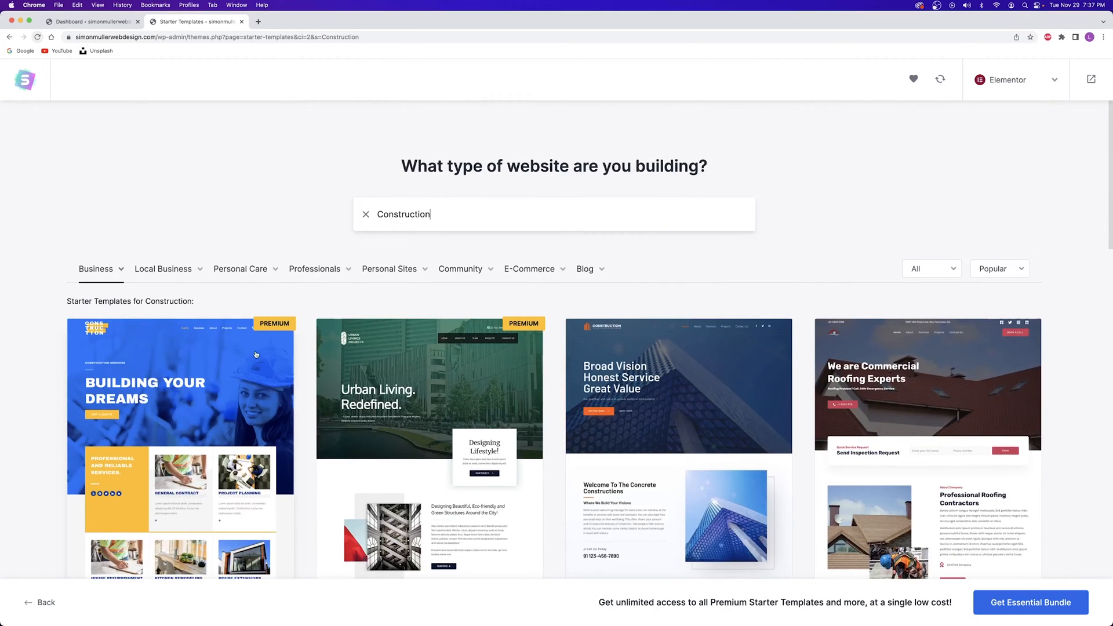
Filter to Portfolio & CV templates and scroll through the grid and back up
{"action": "mouse_move", "coordinate": [364, 273]}
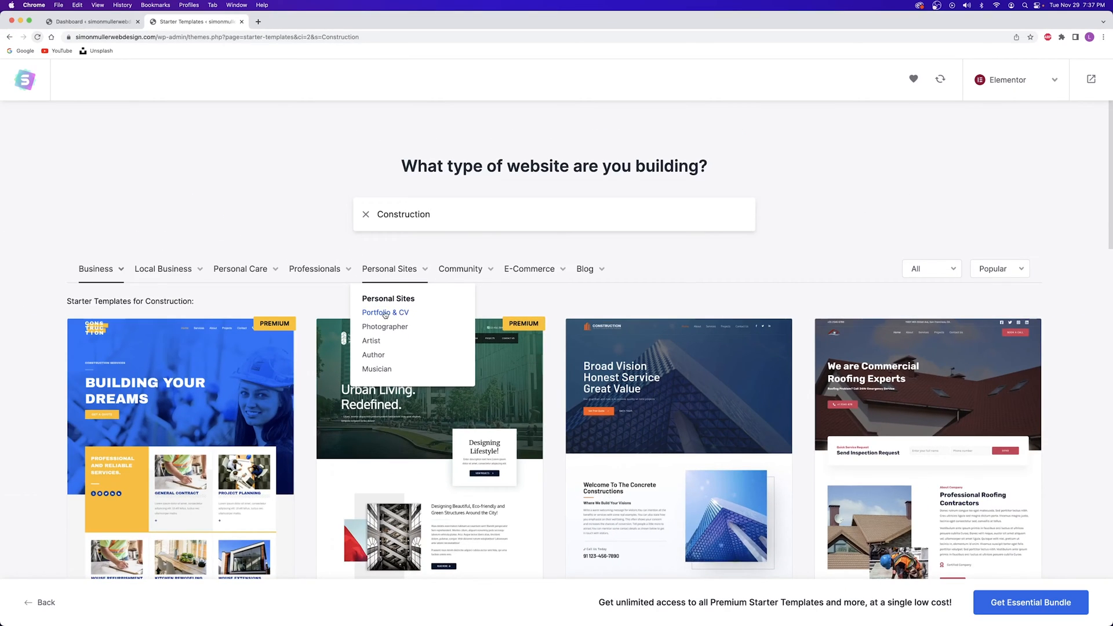
{"action": "left_click", "coordinate": [268, 316]}
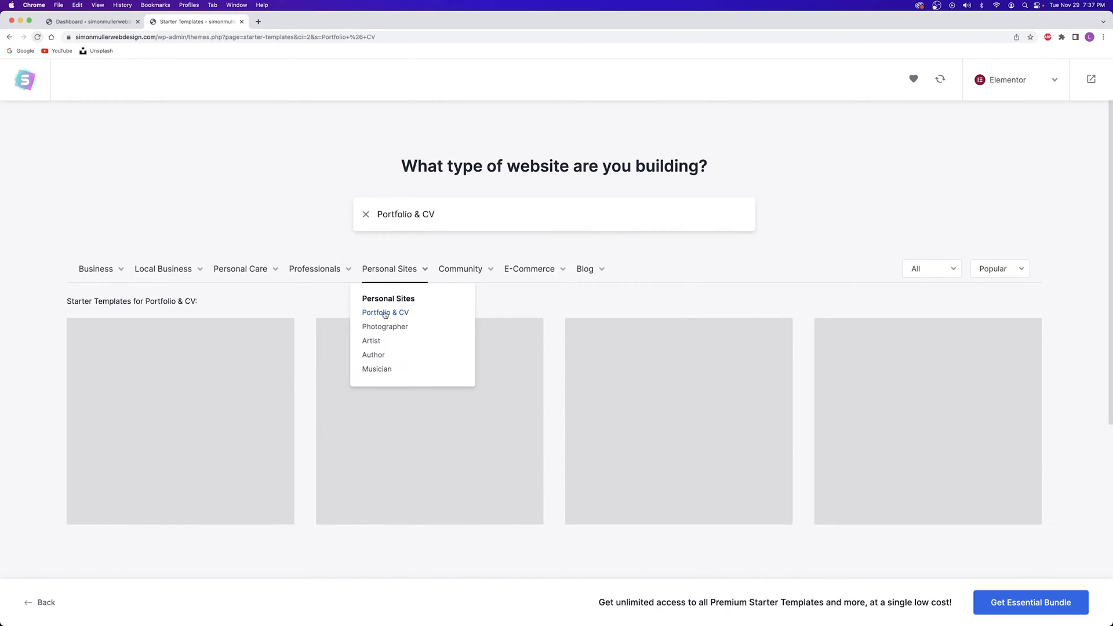
{"action": "scroll", "coordinate": [416, 307], "scroll_direction": "down", "scroll_amount": 8}
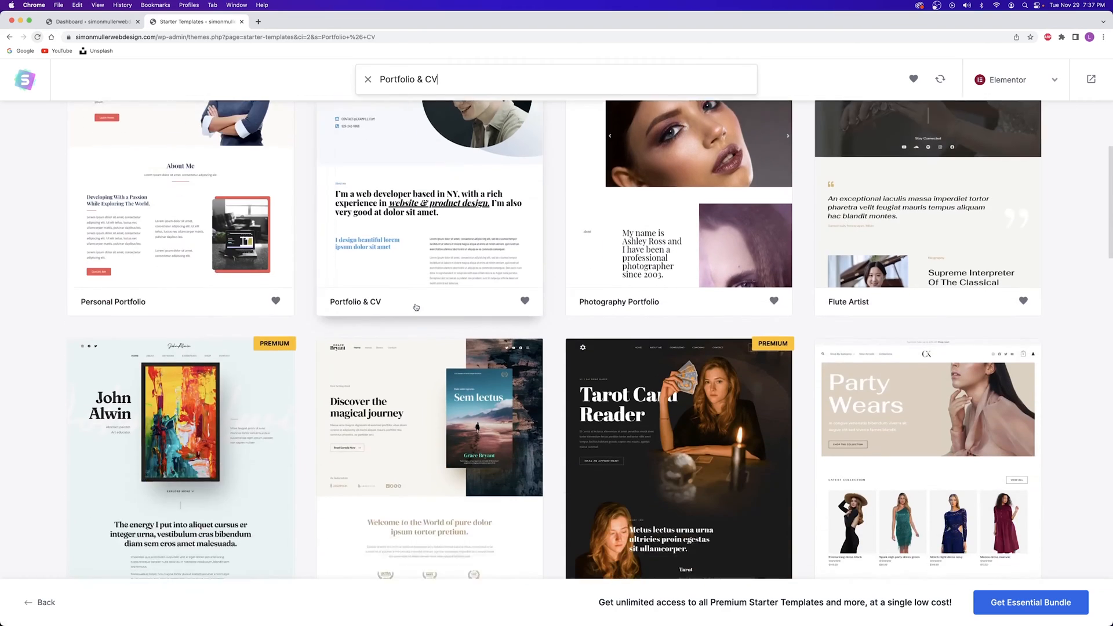
{"action": "scroll", "coordinate": [416, 307], "scroll_direction": "down", "scroll_amount": 5}
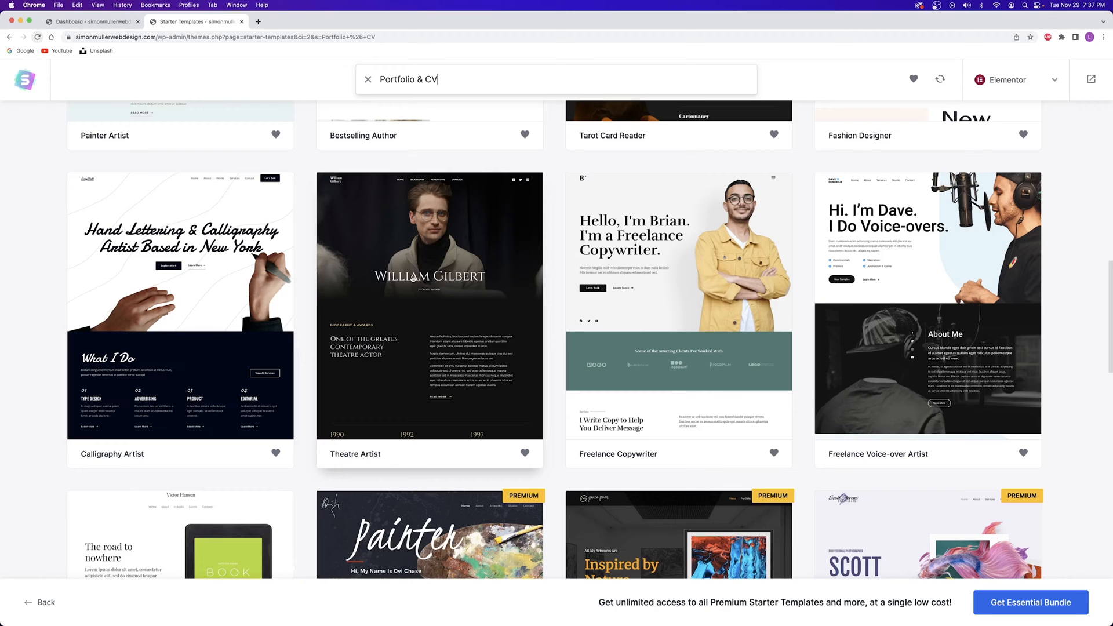
{"action": "scroll", "coordinate": [585, 302], "scroll_direction": "up", "scroll_amount": 9}
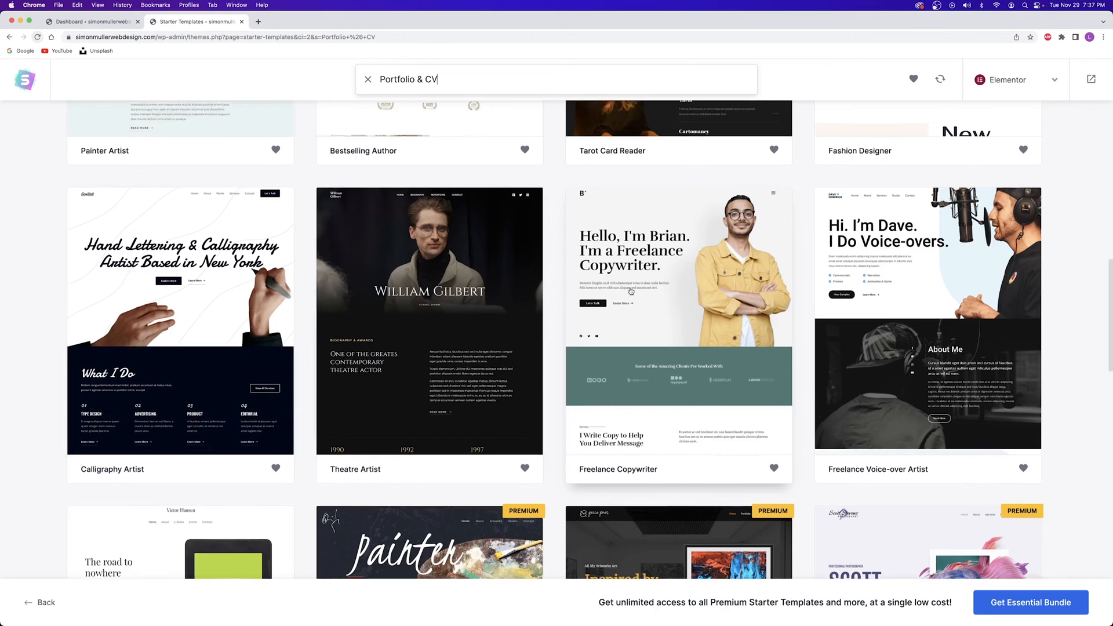
{"action": "scroll", "coordinate": [585, 301], "scroll_direction": "up", "scroll_amount": 5}
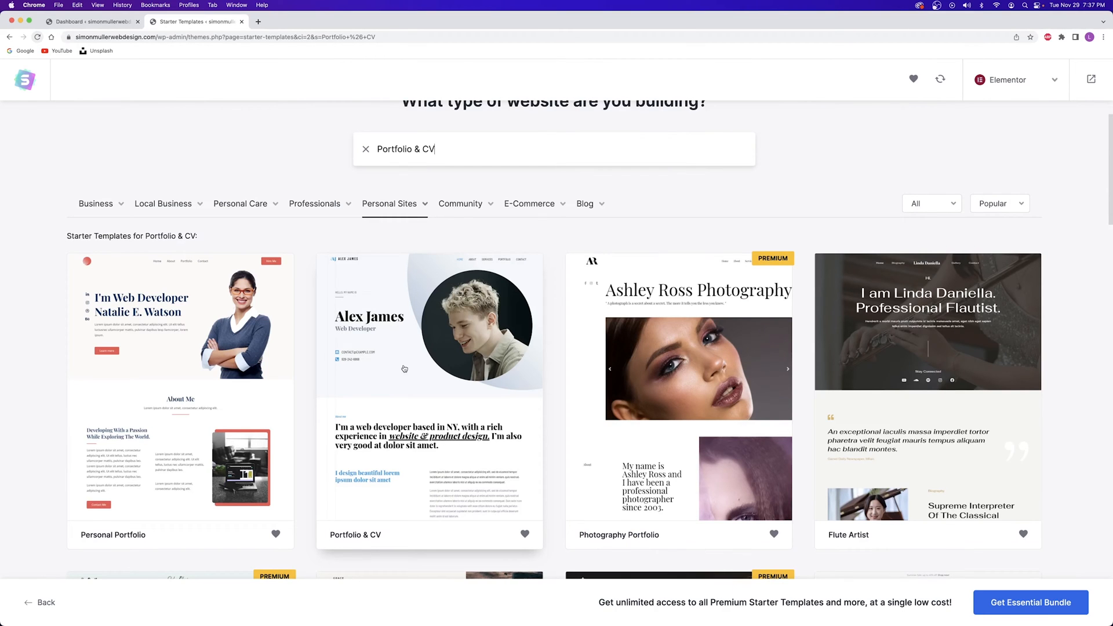
{"action": "scroll", "coordinate": [504, 373], "scroll_direction": "down", "scroll_amount": 10}
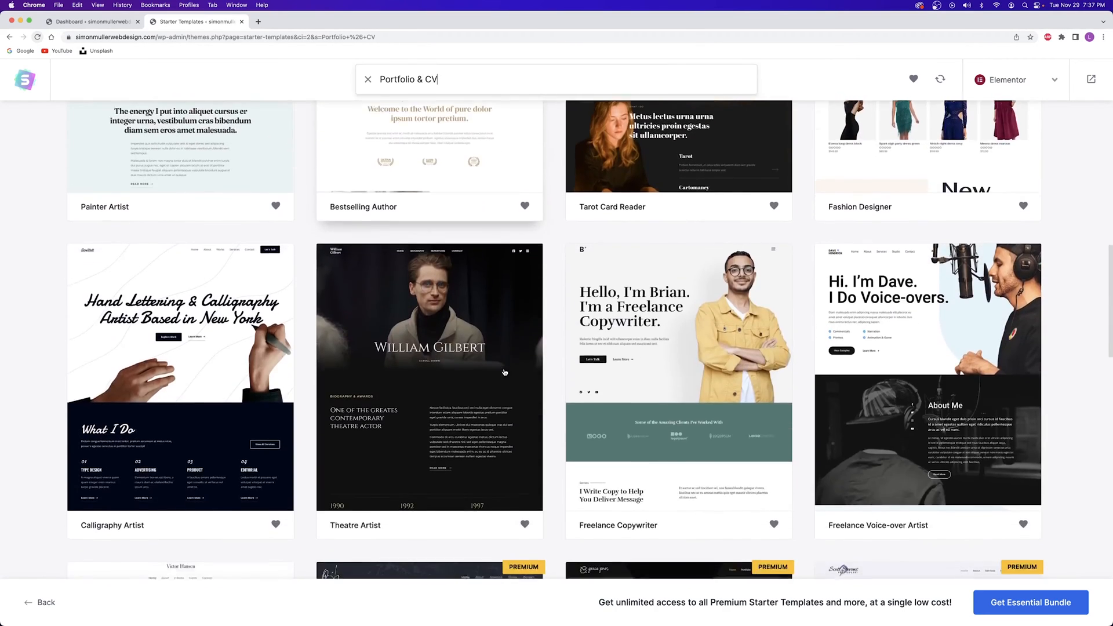
{"action": "scroll", "coordinate": [504, 371], "scroll_direction": "up", "scroll_amount": 6}
{"action": "scroll", "coordinate": [504, 373], "scroll_direction": "up", "scroll_amount": 5}
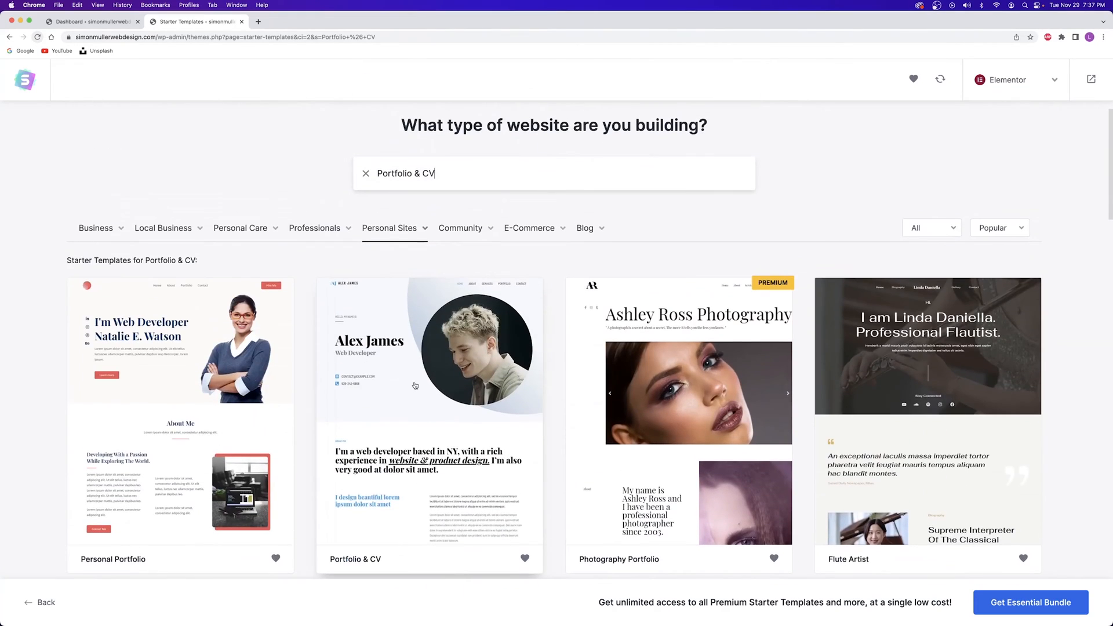
Pick the Portfolio & CV template, scroll its preview, and view the About page
{"action": "left_click", "coordinate": [385, 366]}
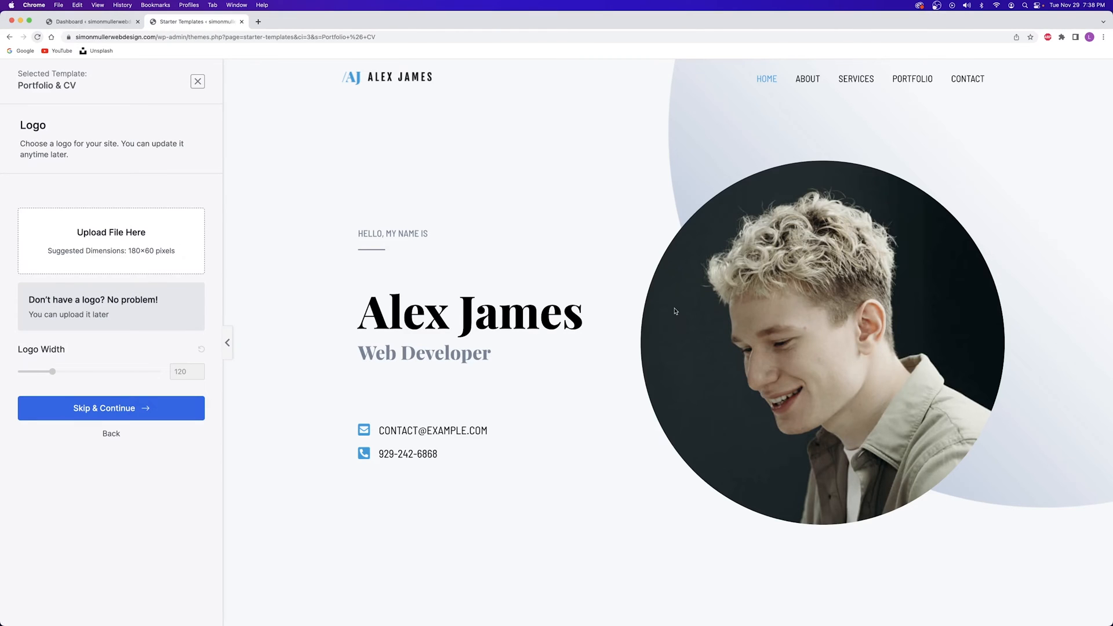
{"action": "scroll", "coordinate": [674, 311], "scroll_direction": "down", "scroll_amount": 15}
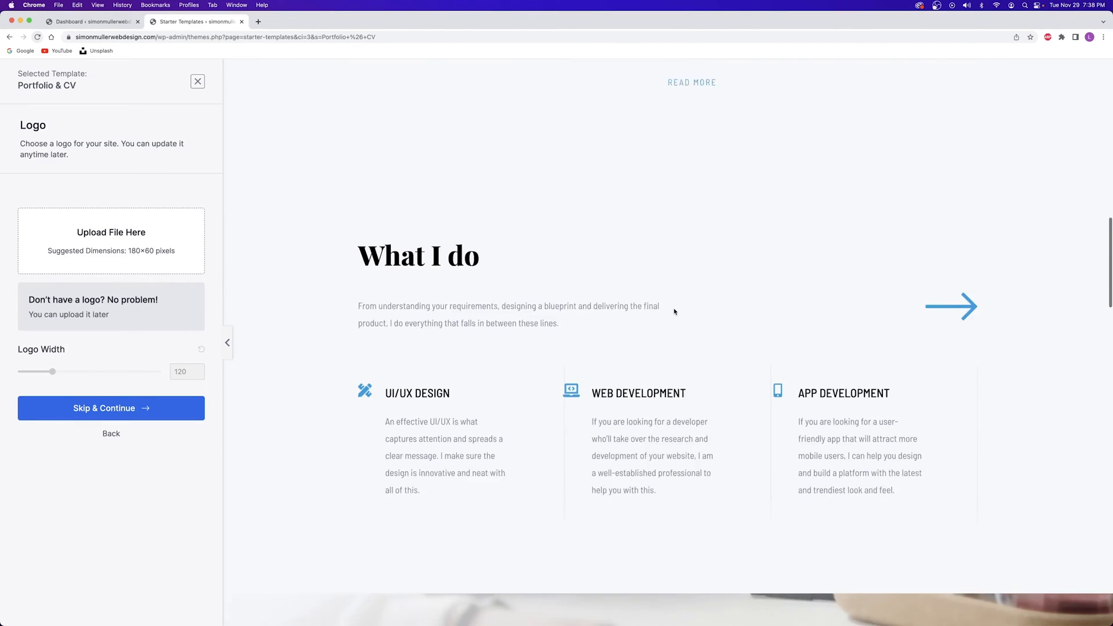
{"action": "scroll", "coordinate": [674, 311], "scroll_direction": "down", "scroll_amount": 10}
{"action": "scroll", "coordinate": [675, 311], "scroll_direction": "down", "scroll_amount": 6}
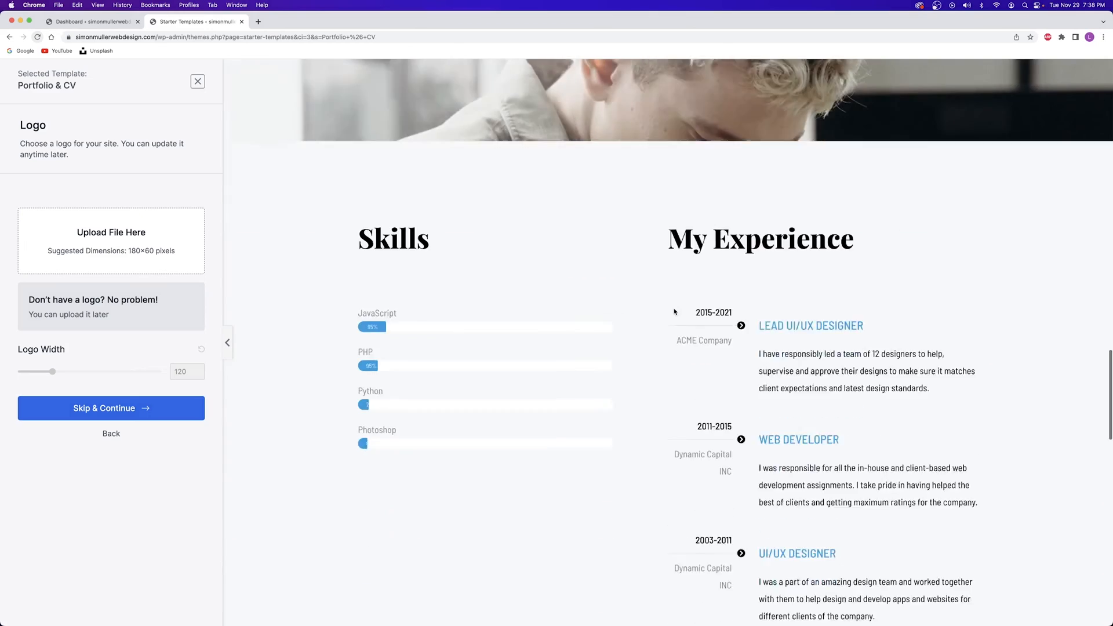
{"action": "scroll", "coordinate": [673, 311], "scroll_direction": "up", "scroll_amount": 20}
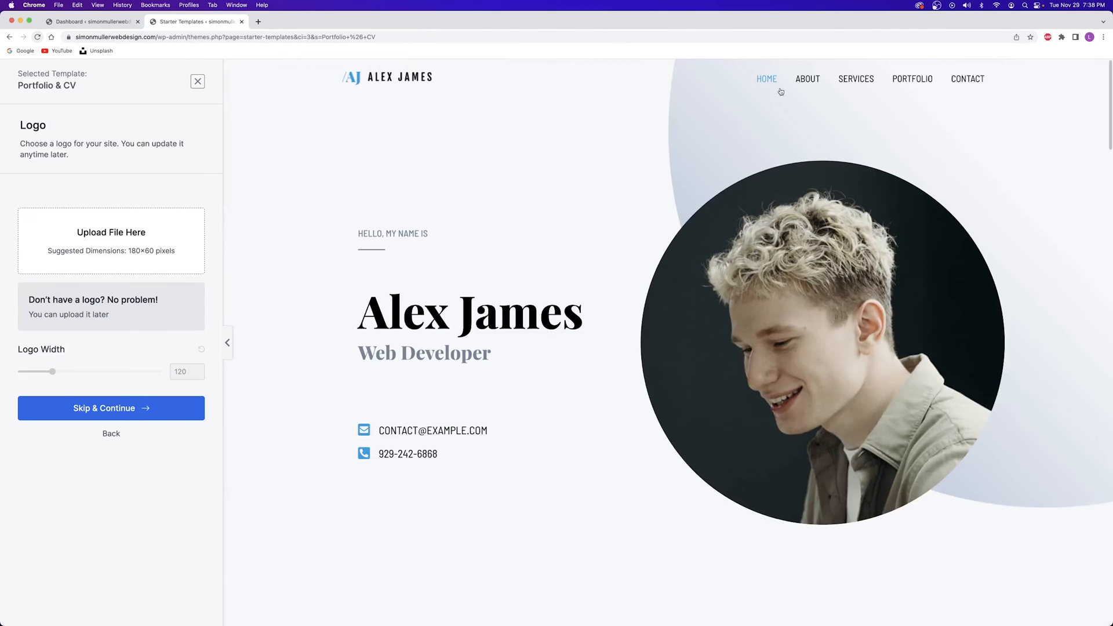
{"action": "left_click", "coordinate": [805, 78]}
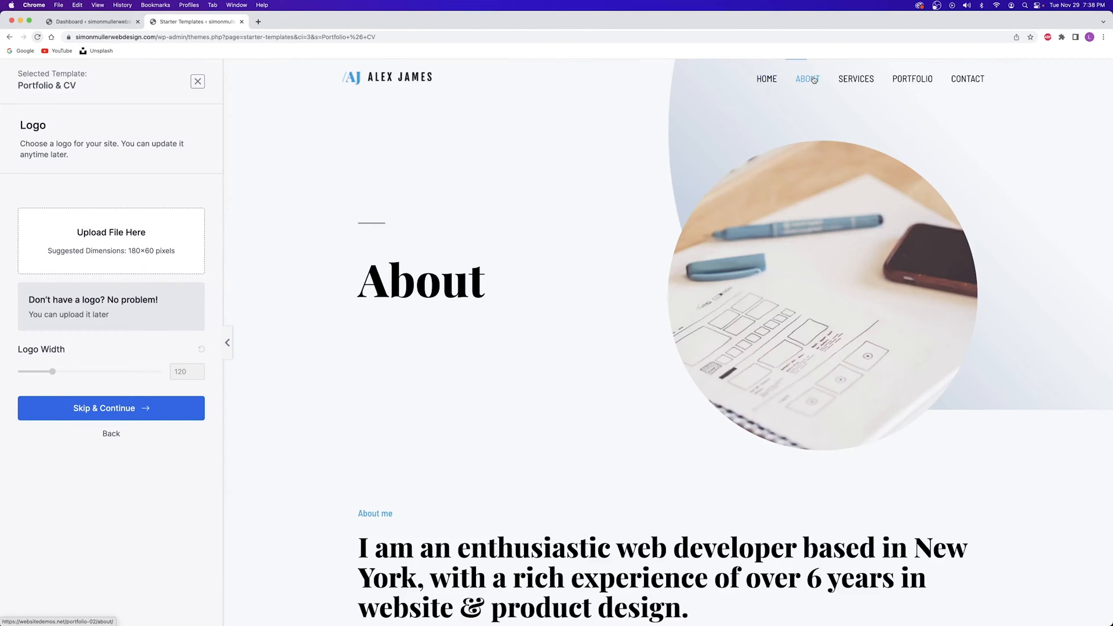
{"action": "scroll", "coordinate": [660, 162], "scroll_direction": "down", "scroll_amount": 15}
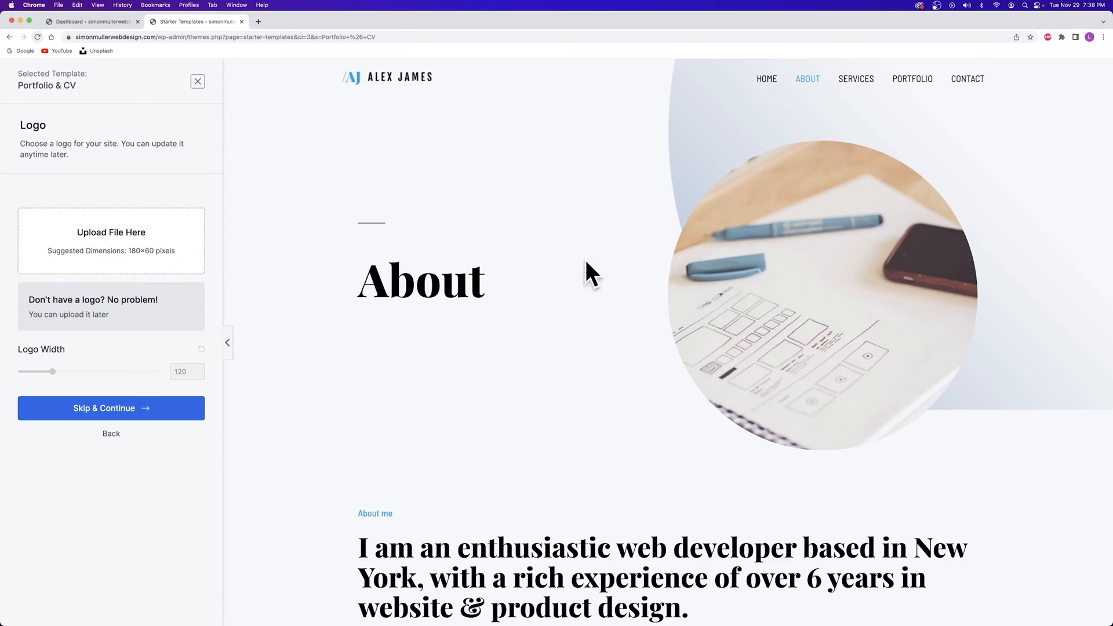
Return the preview to Home, try the red palette, then restore the default blue colours
{"action": "left_click", "coordinate": [766, 80]}
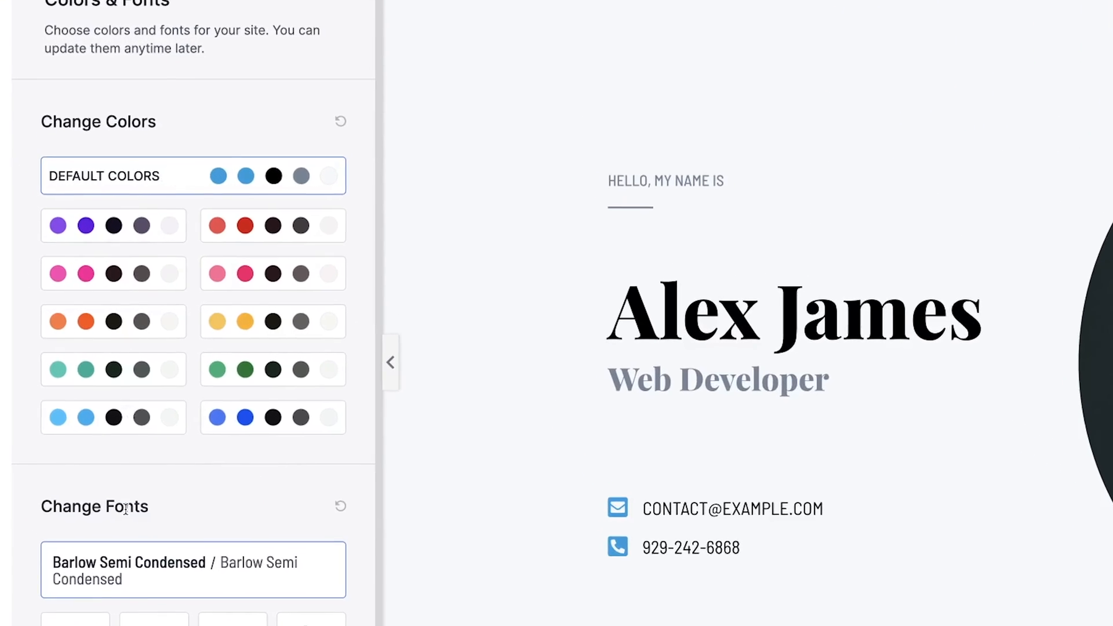
{"action": "left_click", "coordinate": [274, 230]}
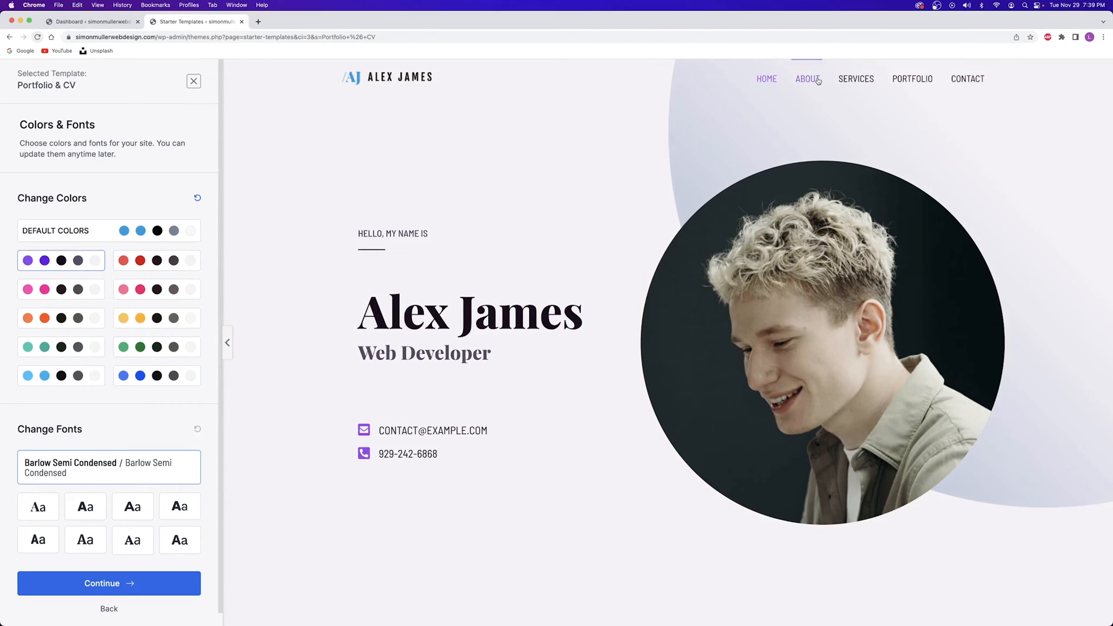
{"action": "scroll", "coordinate": [594, 248], "scroll_direction": "down", "scroll_amount": 15}
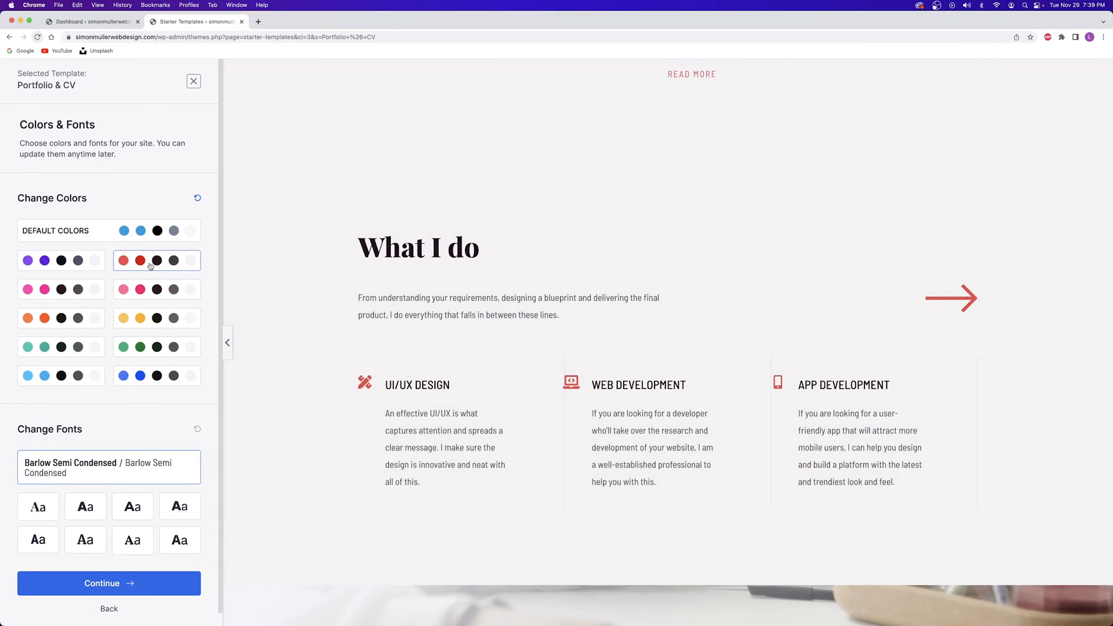
{"action": "left_click", "coordinate": [130, 236]}
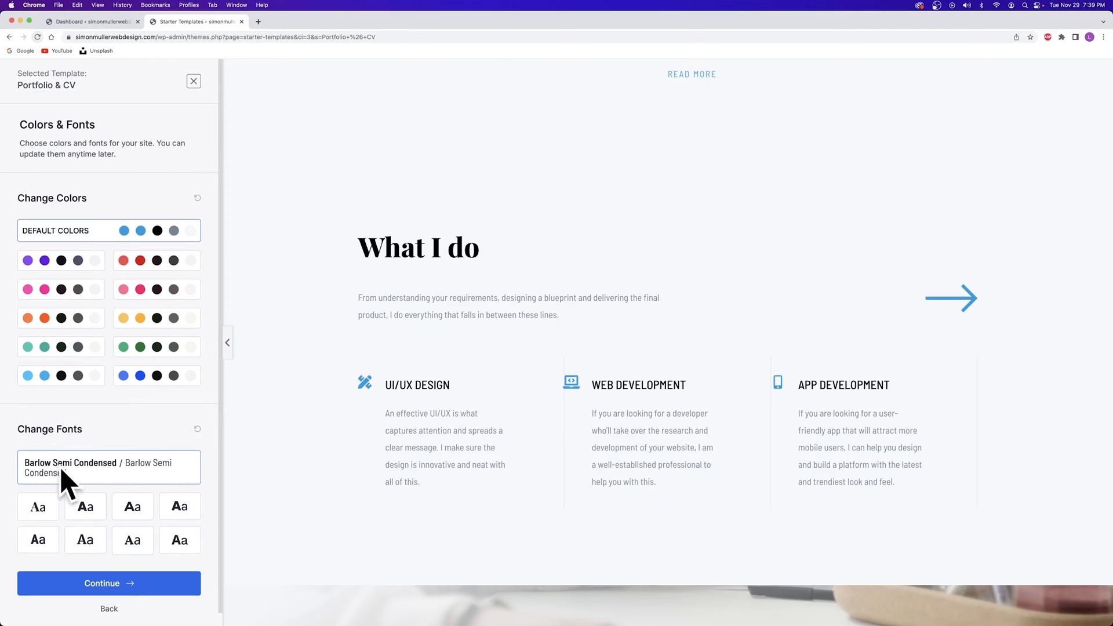
Try Poppins/Lato, Montserrat/Lato and Rubik/Karla fonts, then keep Barlow Semi Condensed
{"action": "left_click", "coordinate": [91, 501]}
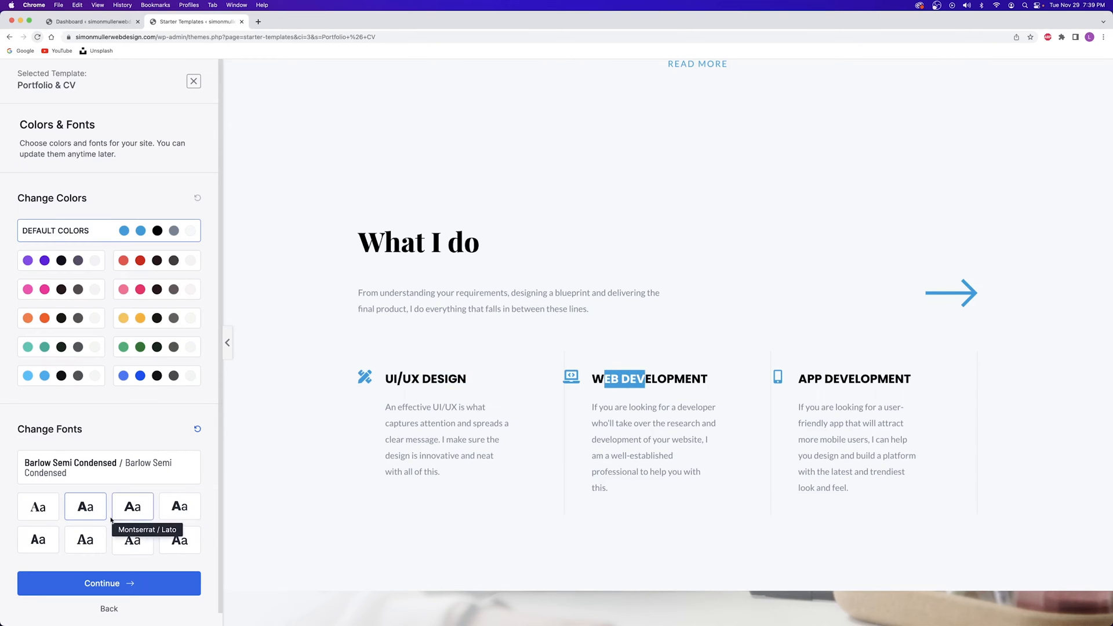
{"action": "left_click", "coordinate": [132, 504]}
{"action": "left_click", "coordinate": [178, 505]}
{"action": "left_click", "coordinate": [86, 472]}
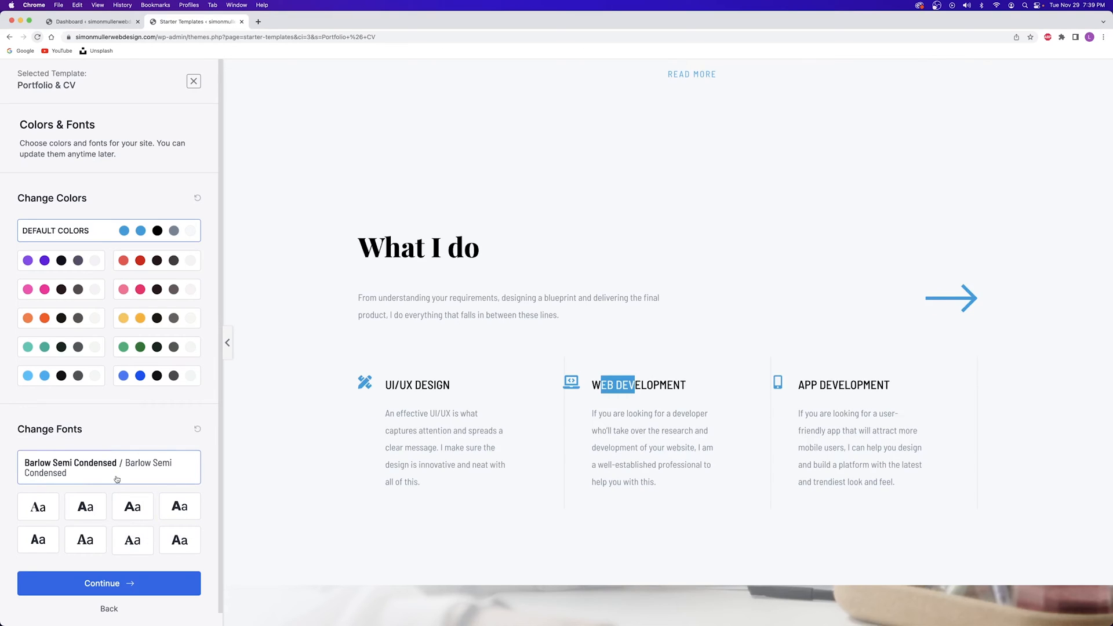
Continue to the final step, untick Share Non-Sensitive Data, and submit to build the website
{"action": "left_click", "coordinate": [112, 583]}
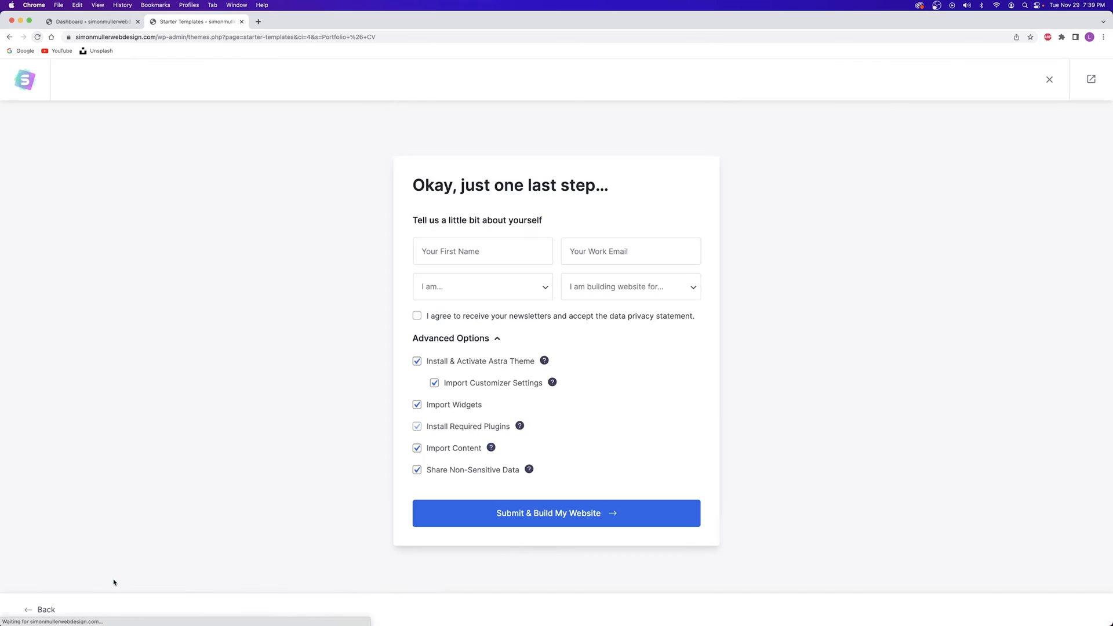
{"action": "left_click_drag", "start_coordinate": [436, 186], "coordinate": [532, 186]}
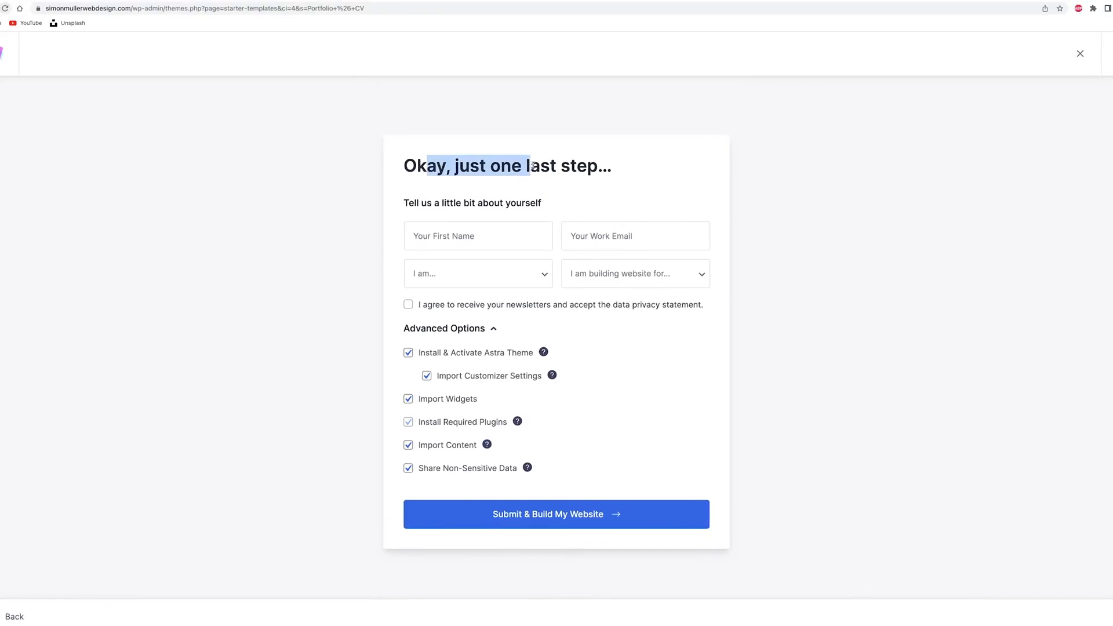
{"action": "left_click", "coordinate": [541, 205]}
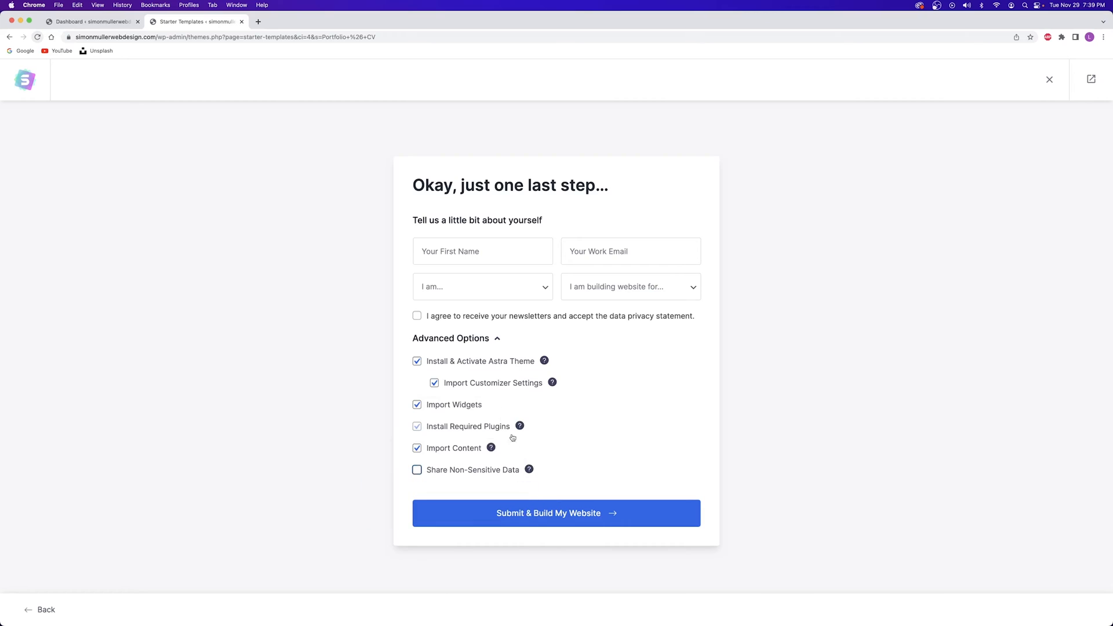
{"action": "left_click", "coordinate": [530, 512]}
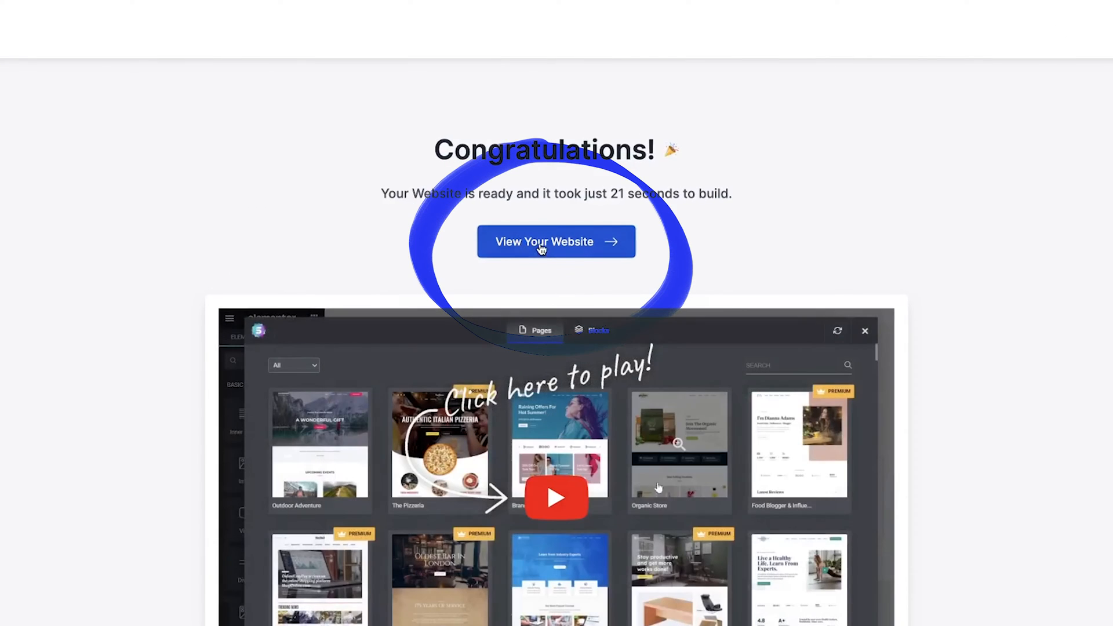
{"action": "left_click", "coordinate": [541, 244]}
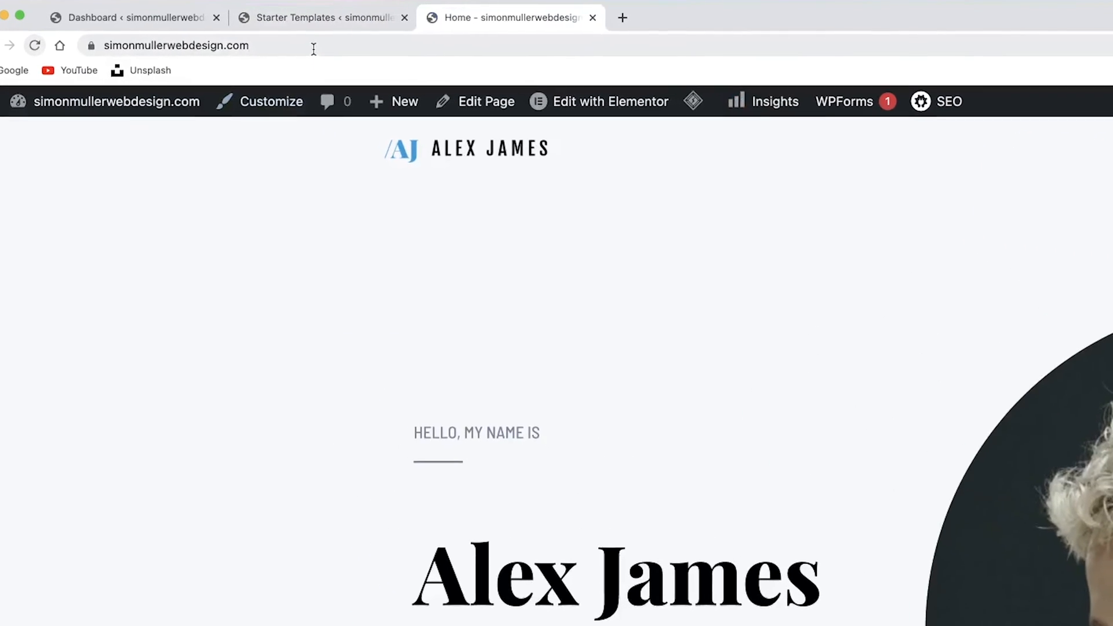
{"action": "left_click", "coordinate": [189, 38]}
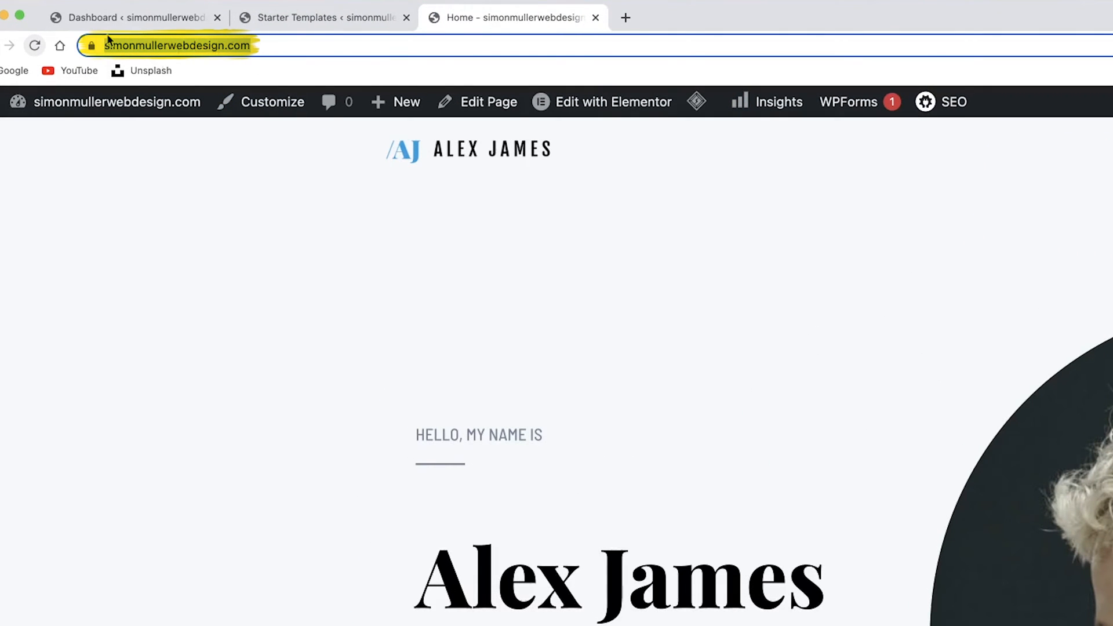
{"action": "left_click", "coordinate": [258, 301]}
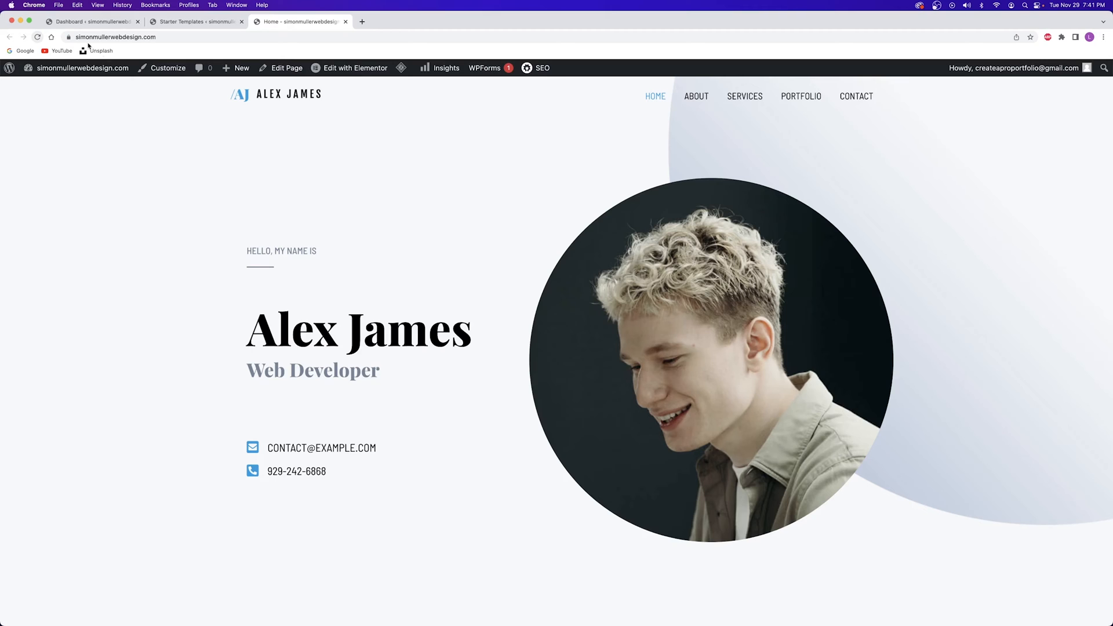
{"action": "scroll", "coordinate": [618, 181], "scroll_direction": "down", "scroll_amount": 10}
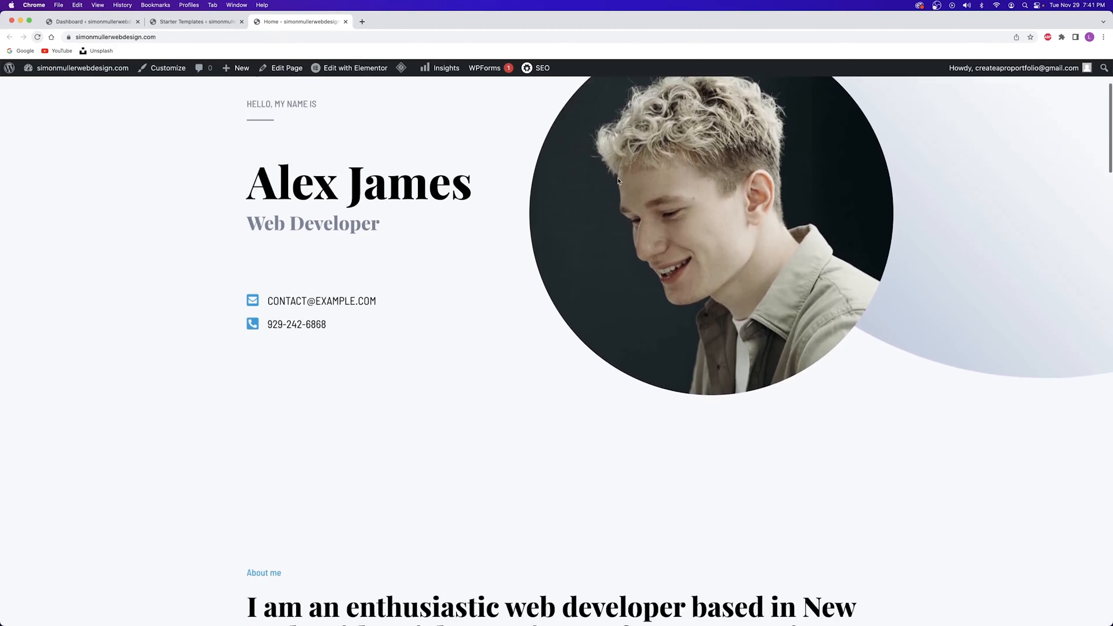
{"action": "scroll", "coordinate": [601, 182], "scroll_direction": "down", "scroll_amount": 15}
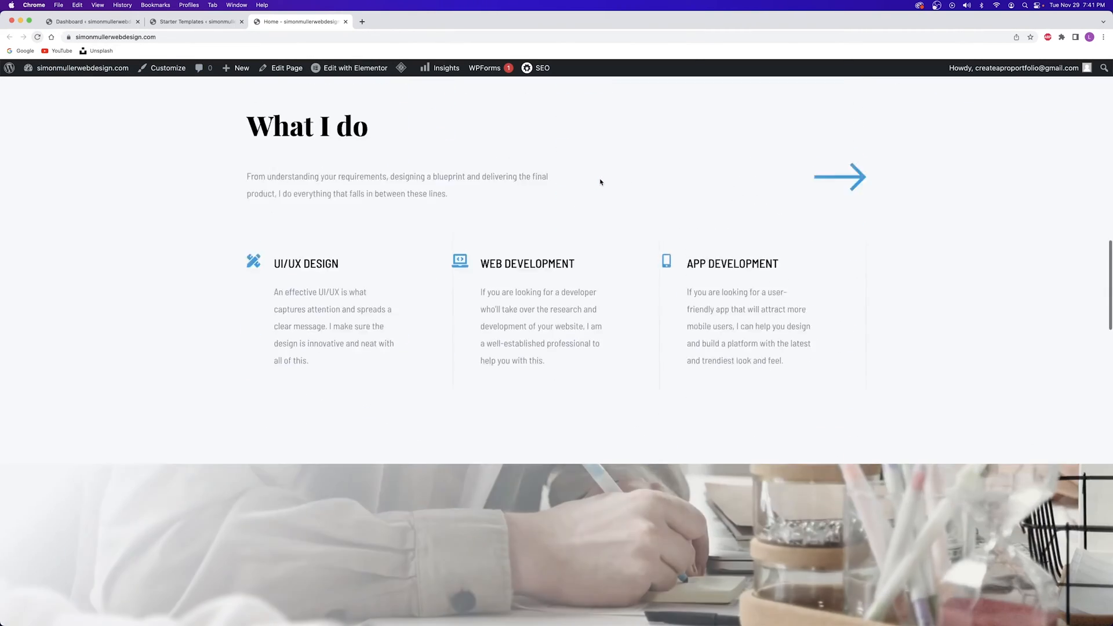
{"action": "scroll", "coordinate": [600, 179], "scroll_direction": "down", "scroll_amount": 12}
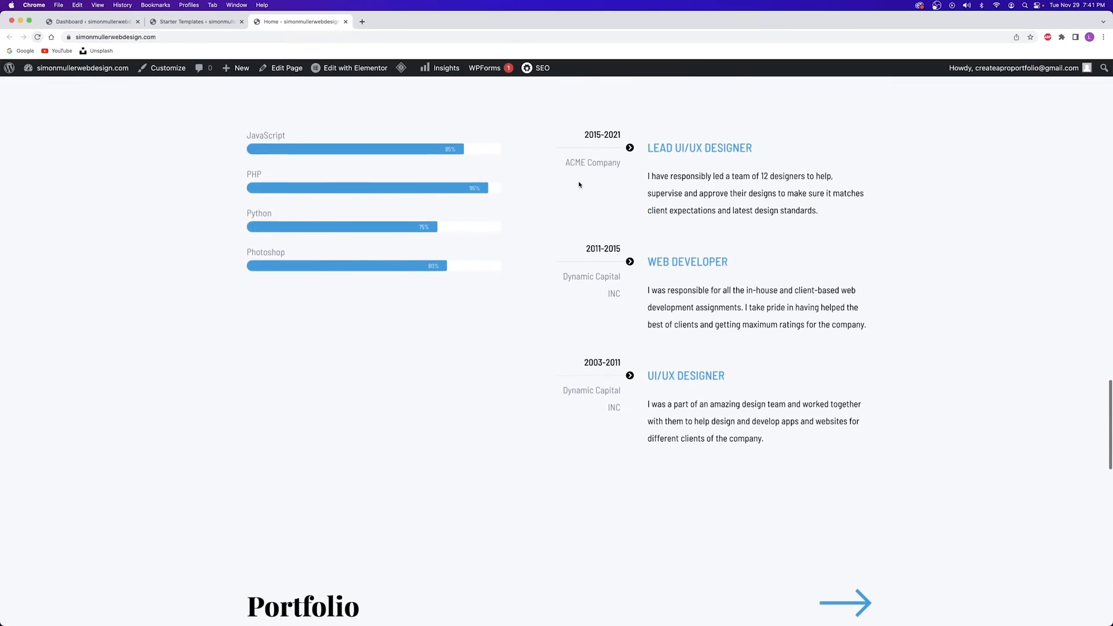
{"action": "scroll", "coordinate": [577, 187], "scroll_direction": "down", "scroll_amount": 5}
{"action": "scroll", "coordinate": [577, 187], "scroll_direction": "up", "scroll_amount": 20}
{"action": "scroll", "coordinate": [577, 187], "scroll_direction": "up", "scroll_amount": 8}
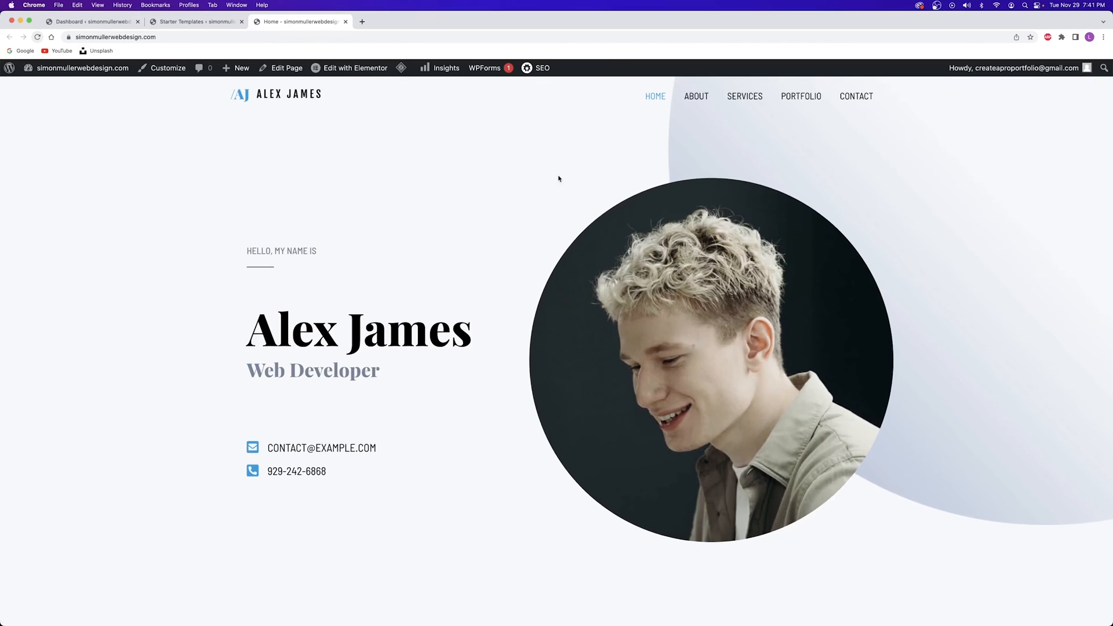
{"action": "left_click", "coordinate": [345, 22]}
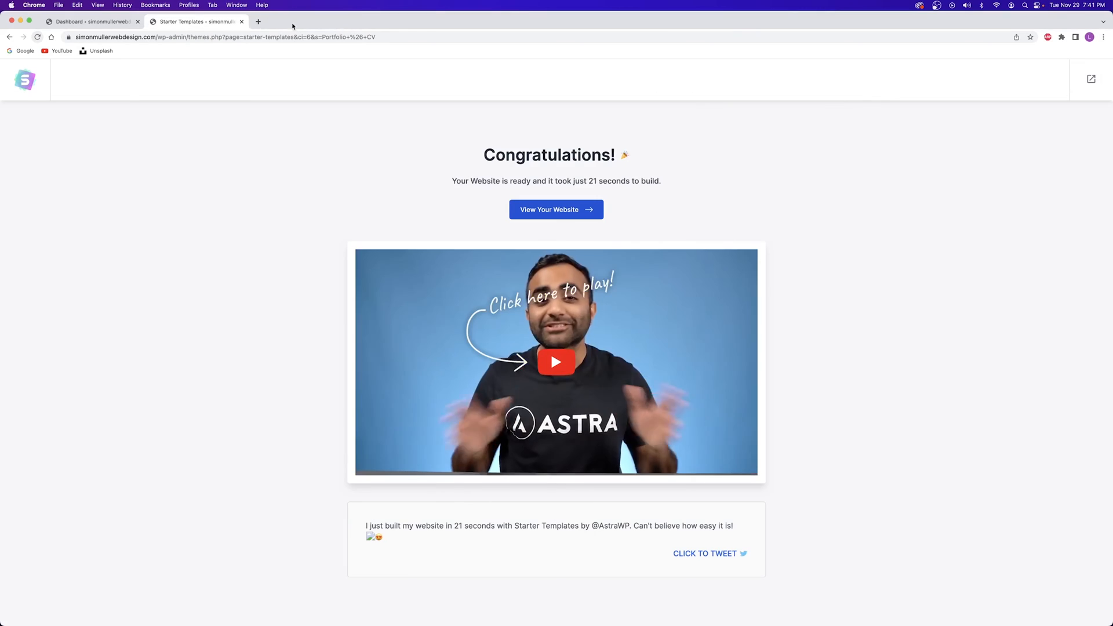
Close the Starter Templates browser tab to return to the WordPress Dashboard
{"action": "left_click", "coordinate": [242, 22]}
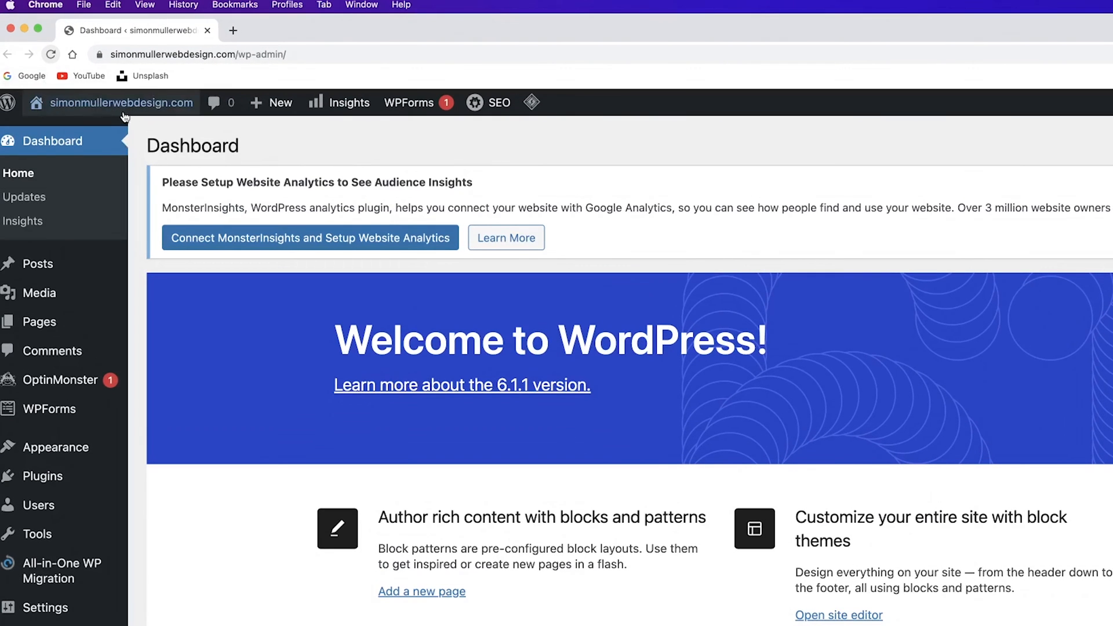
Open the live site homepage from the admin bar in a new tab and look it over
{"action": "mouse_move", "coordinate": [72, 71]}
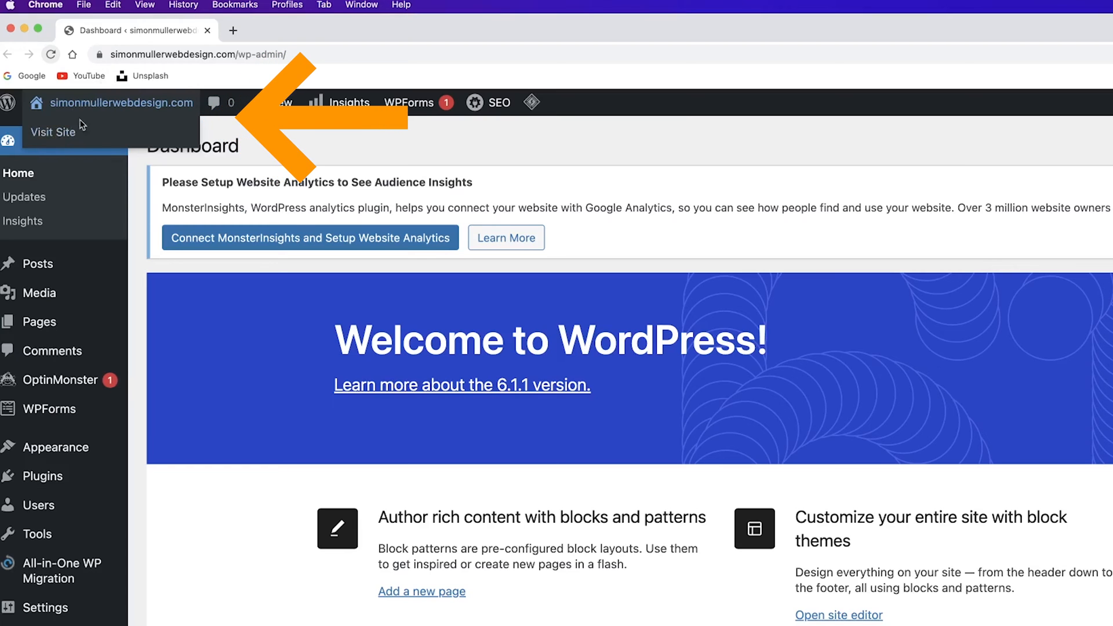
{"action": "right_click", "coordinate": [123, 102]}
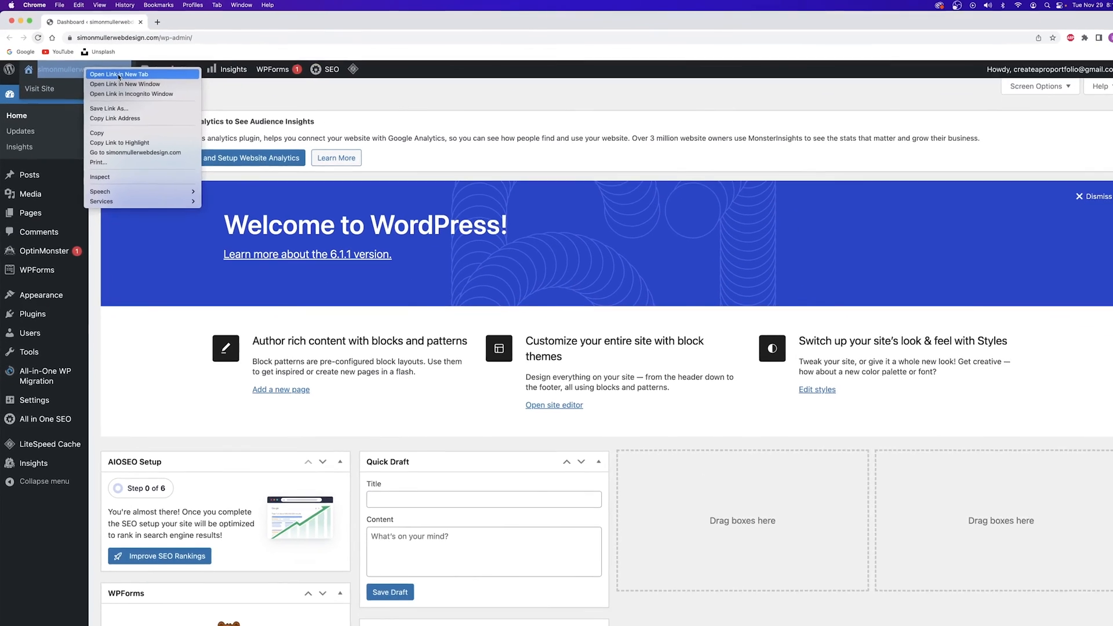
{"action": "left_click", "coordinate": [149, 98]}
{"action": "left_click", "coordinate": [204, 32]}
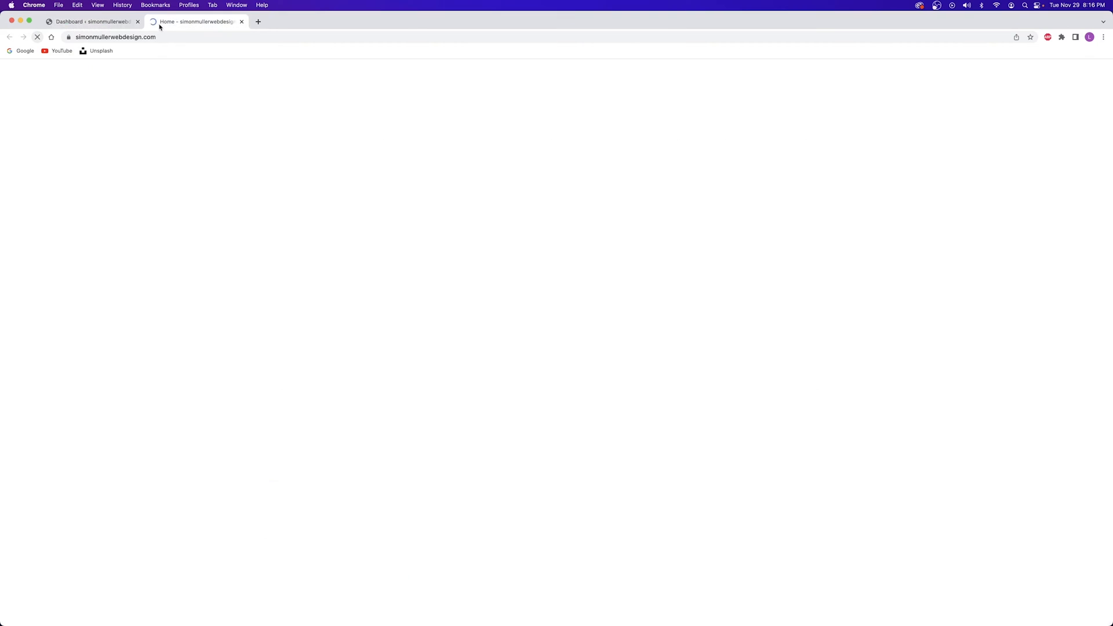
{"action": "left_click", "coordinate": [96, 21]}
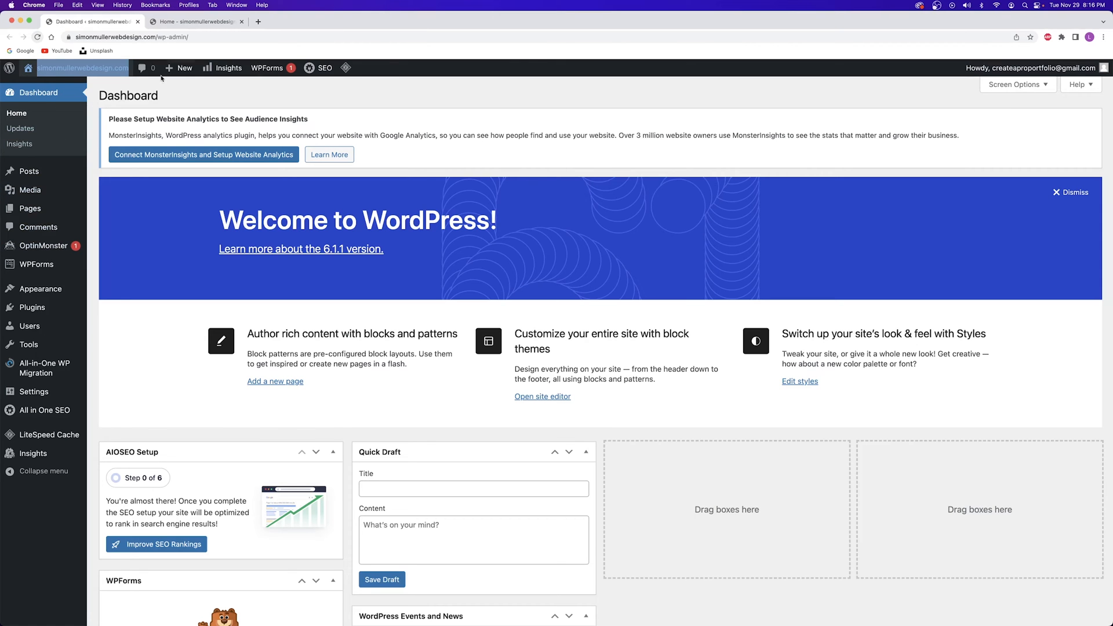
{"action": "left_click", "coordinate": [186, 21]}
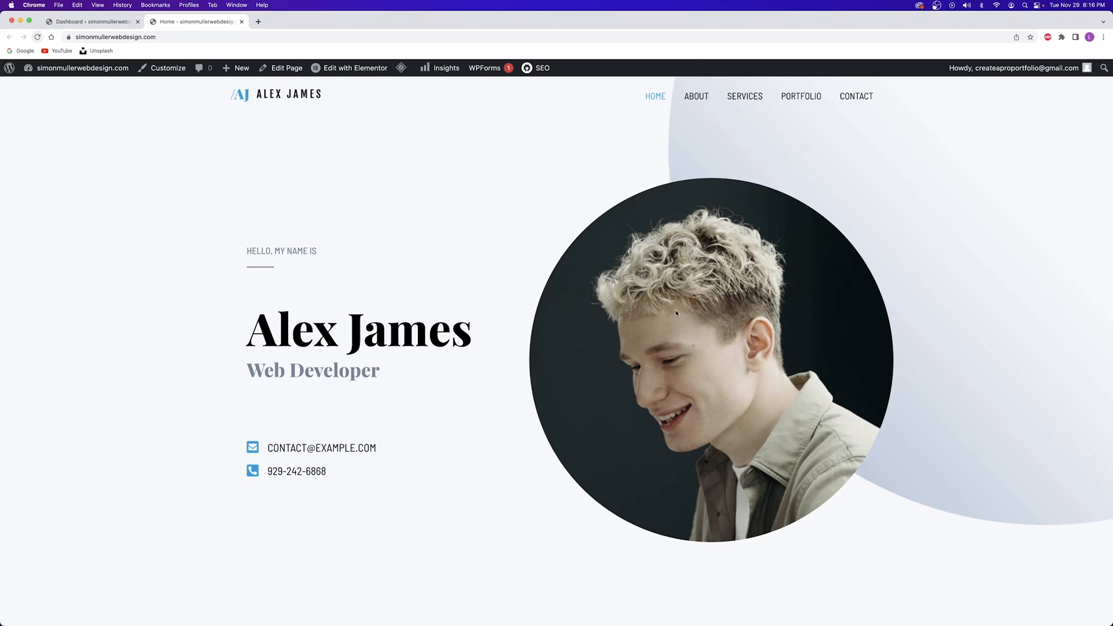
{"action": "scroll", "coordinate": [552, 289], "scroll_direction": "down", "scroll_amount": 10}
{"action": "scroll", "coordinate": [553, 290], "scroll_direction": "up", "scroll_amount": 10}
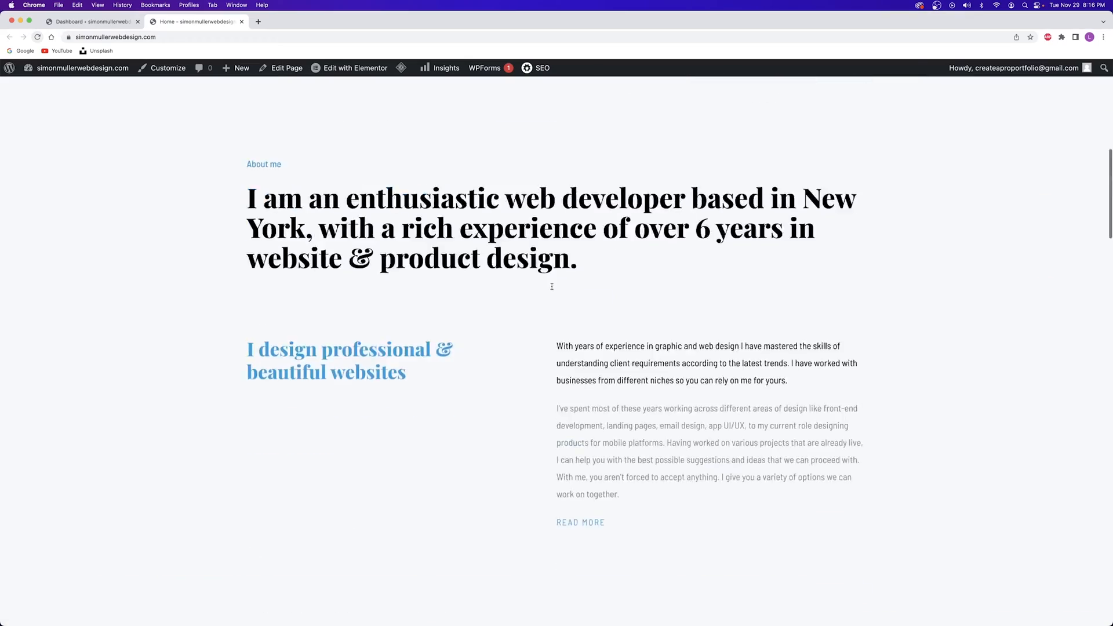
Open the All Pages list in another new tab from the dashboard's Pages menu
{"action": "mouse_move", "coordinate": [337, 70]}
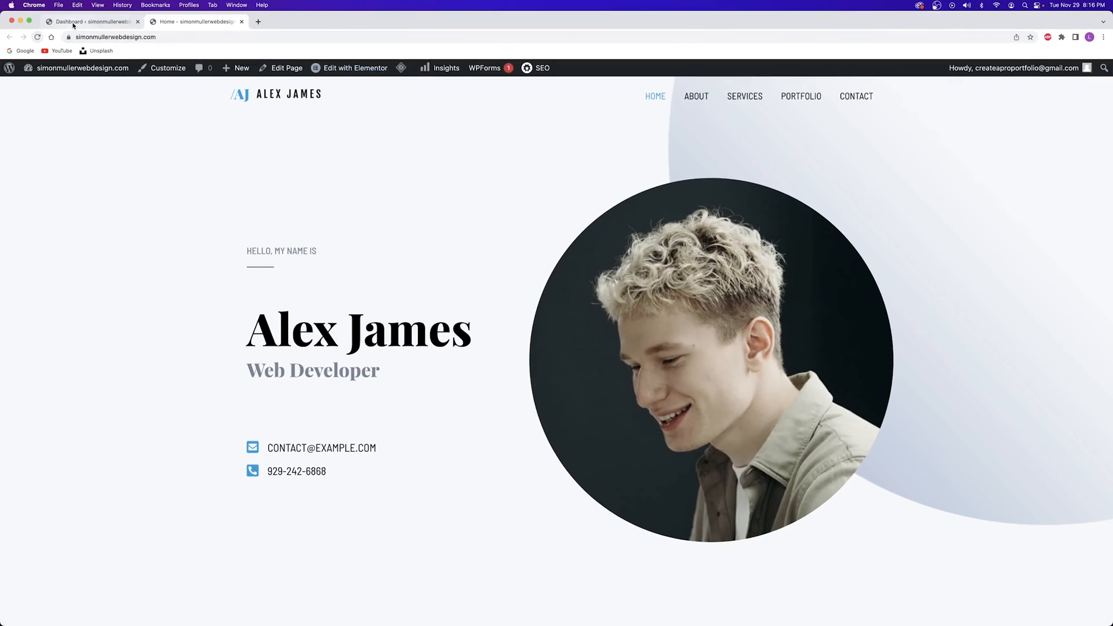
{"action": "left_click", "coordinate": [74, 23]}
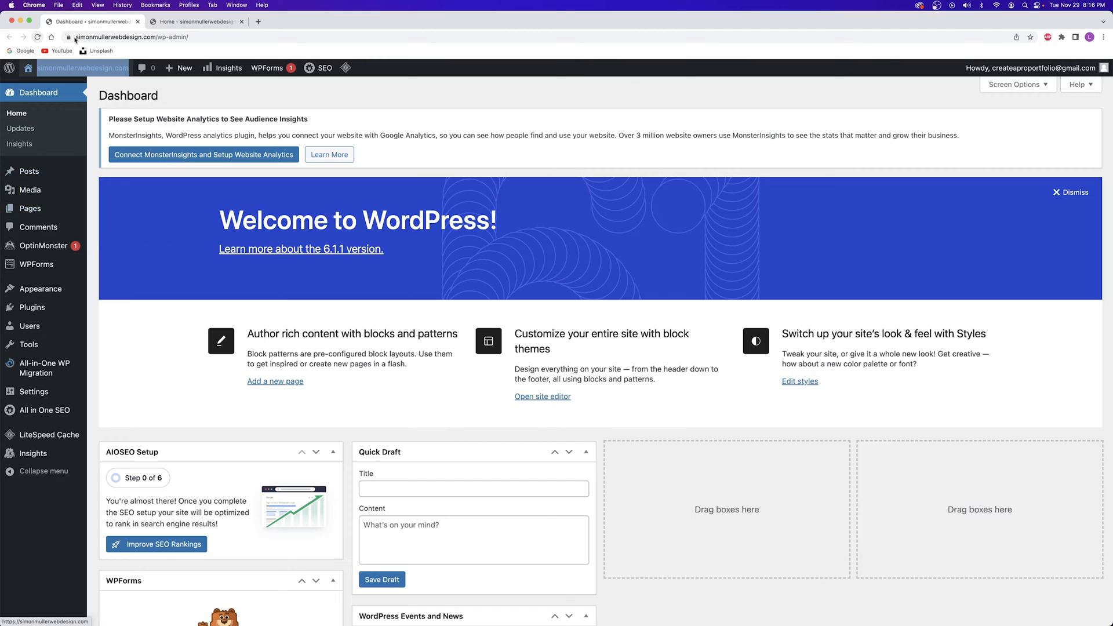
{"action": "right_click", "coordinate": [34, 210]}
{"action": "left_click", "coordinate": [66, 218]}
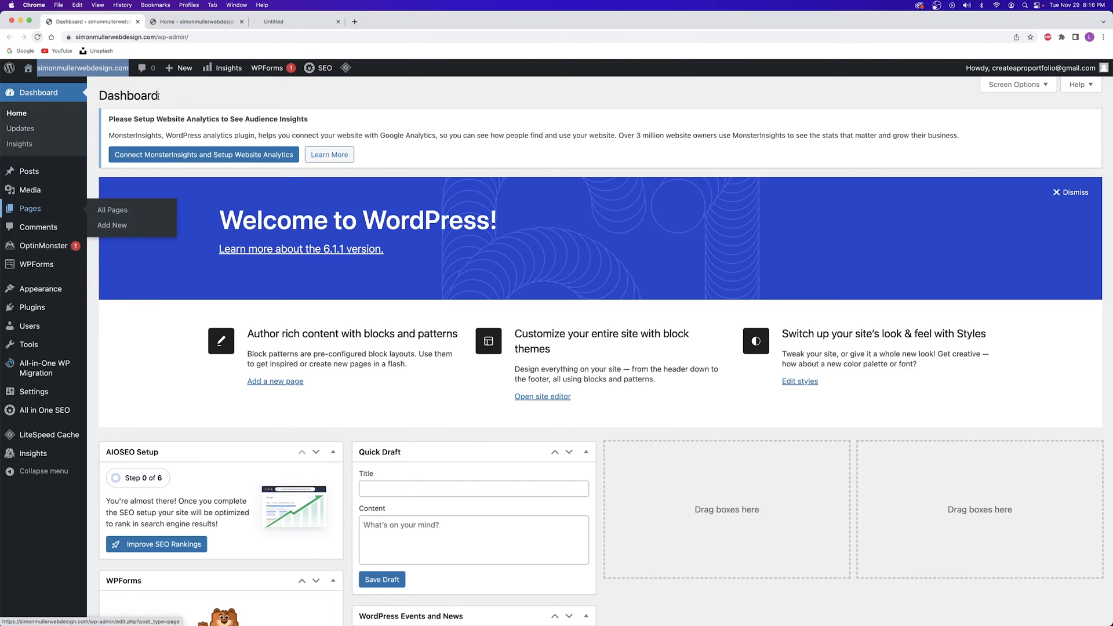
{"action": "left_click", "coordinate": [271, 24]}
{"action": "scroll", "coordinate": [321, 202], "scroll_direction": "down", "scroll_amount": 5}
{"action": "scroll", "coordinate": [322, 203], "scroll_direction": "up", "scroll_amount": 1}
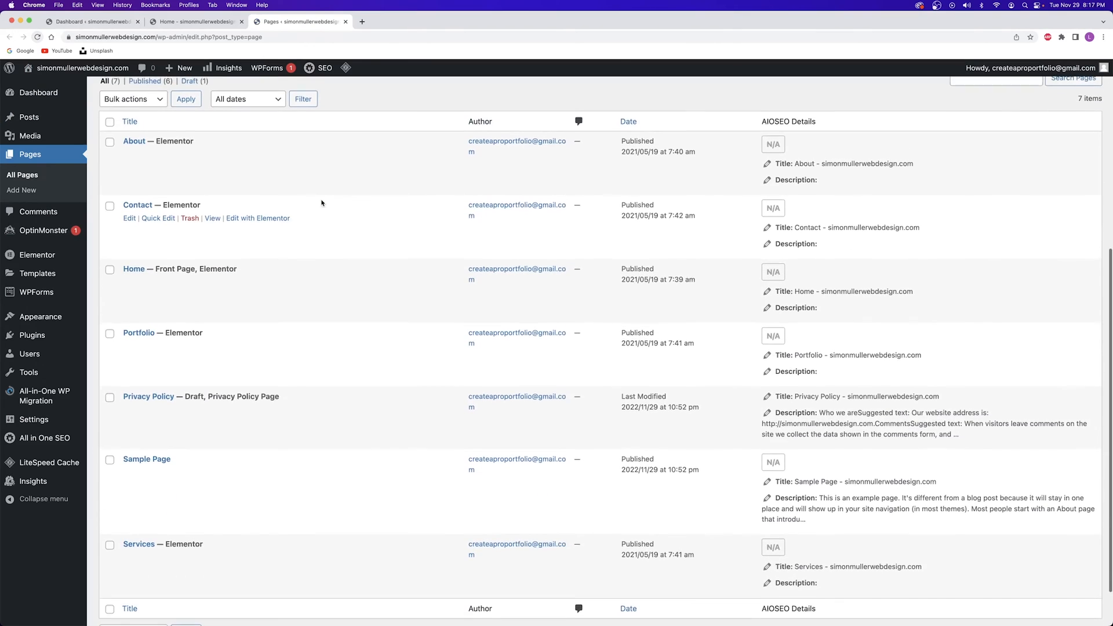
{"action": "scroll", "coordinate": [321, 202], "scroll_direction": "up", "scroll_amount": 1}
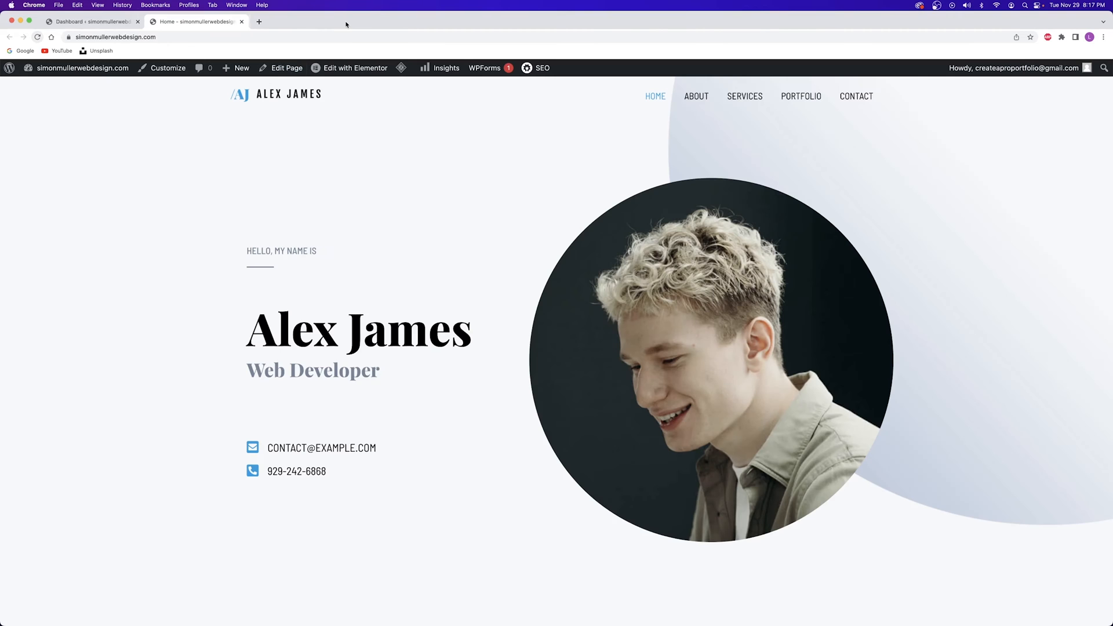
Close the Navigator, then add and delete a trial heading below HELLO, MY NAME IS
{"action": "mouse_move", "coordinate": [355, 71]}
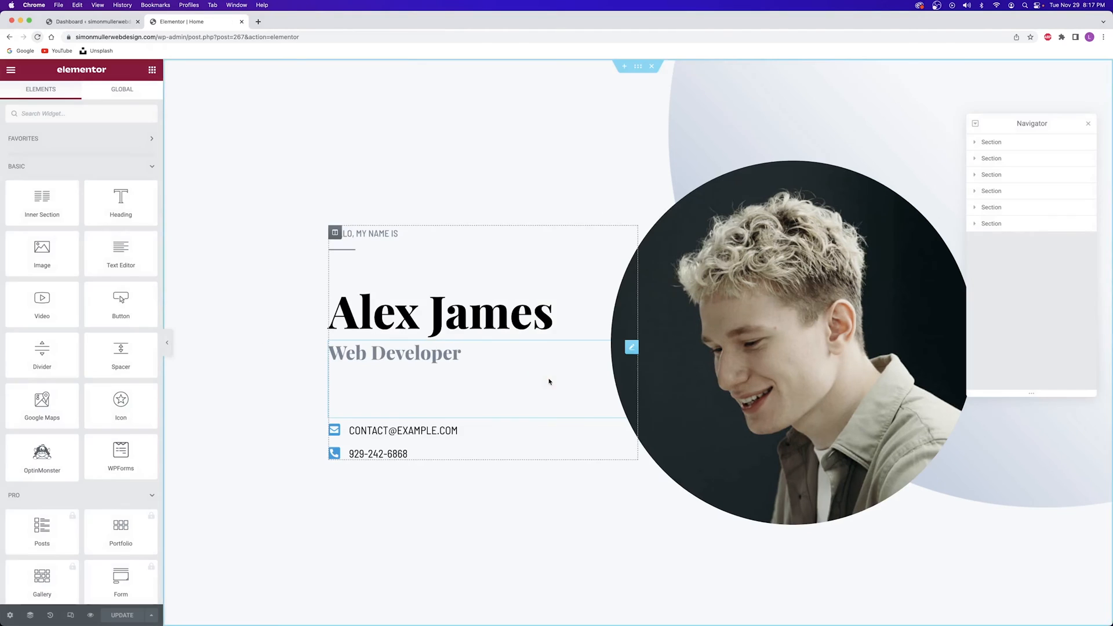
{"action": "left_click", "coordinate": [1089, 126]}
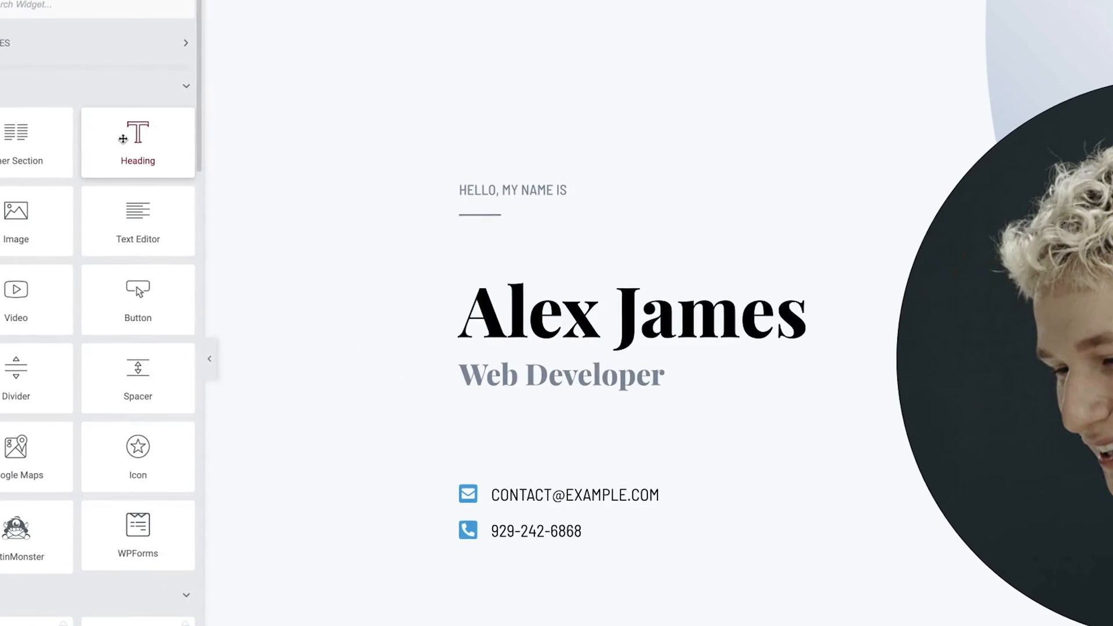
{"action": "left_click_drag", "start_coordinate": [120, 203], "coordinate": [208, 234]}
{"action": "left_click_drag", "start_coordinate": [276, 190], "coordinate": [508, 225]}
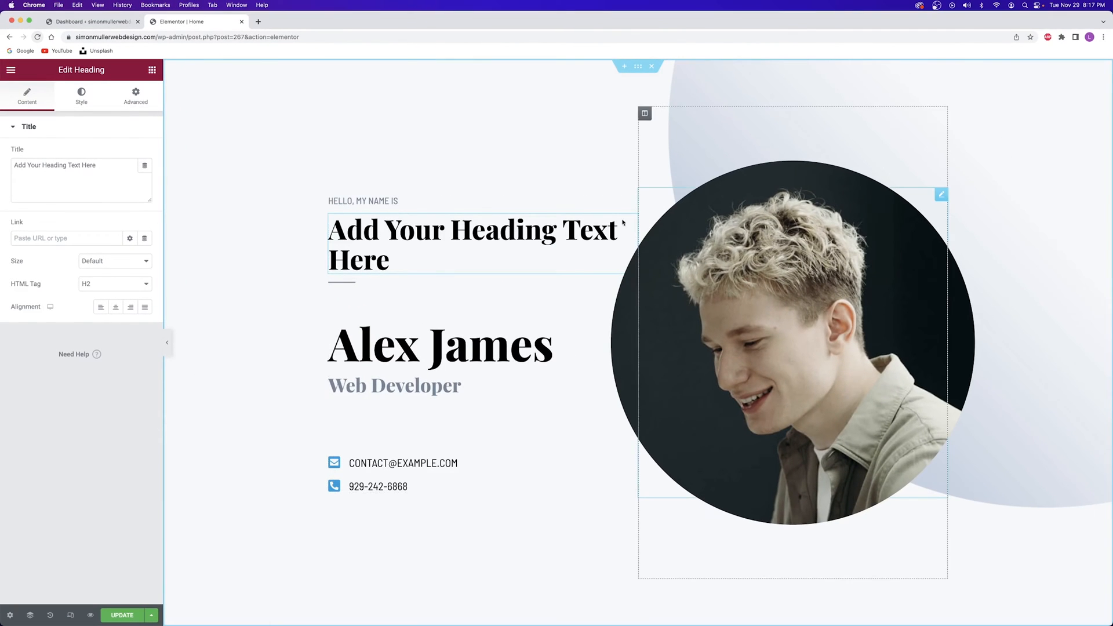
{"action": "right_click", "coordinate": [589, 233]}
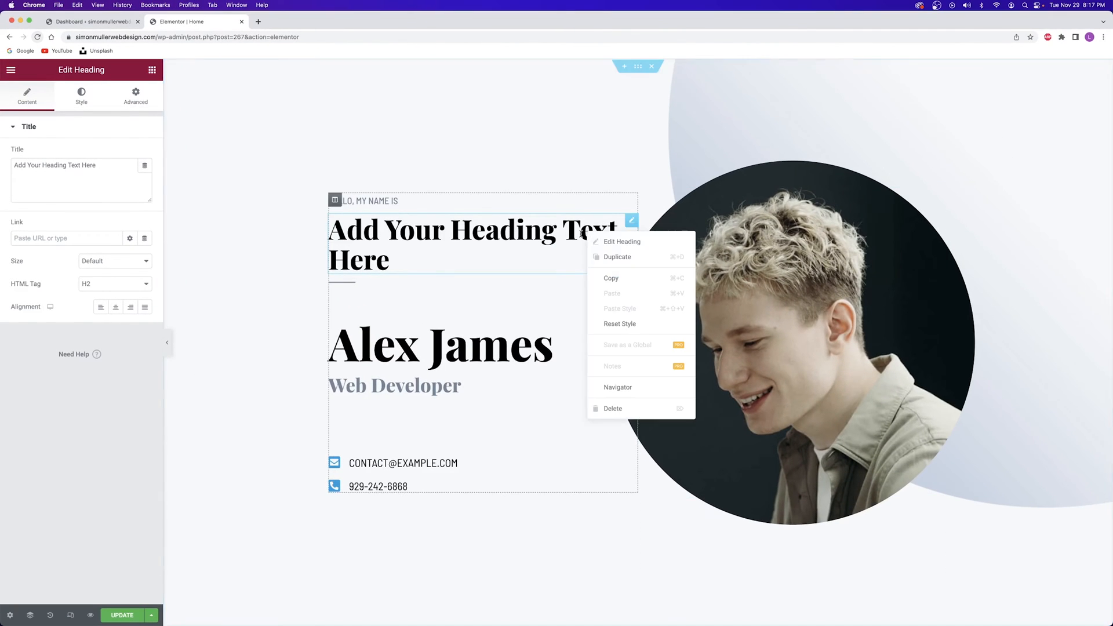
{"action": "left_click", "coordinate": [617, 411]}
Add a placeholder image and a YouTube video widget to the hero, then delete the image
{"action": "left_click_drag", "start_coordinate": [39, 252], "coordinate": [355, 258]}
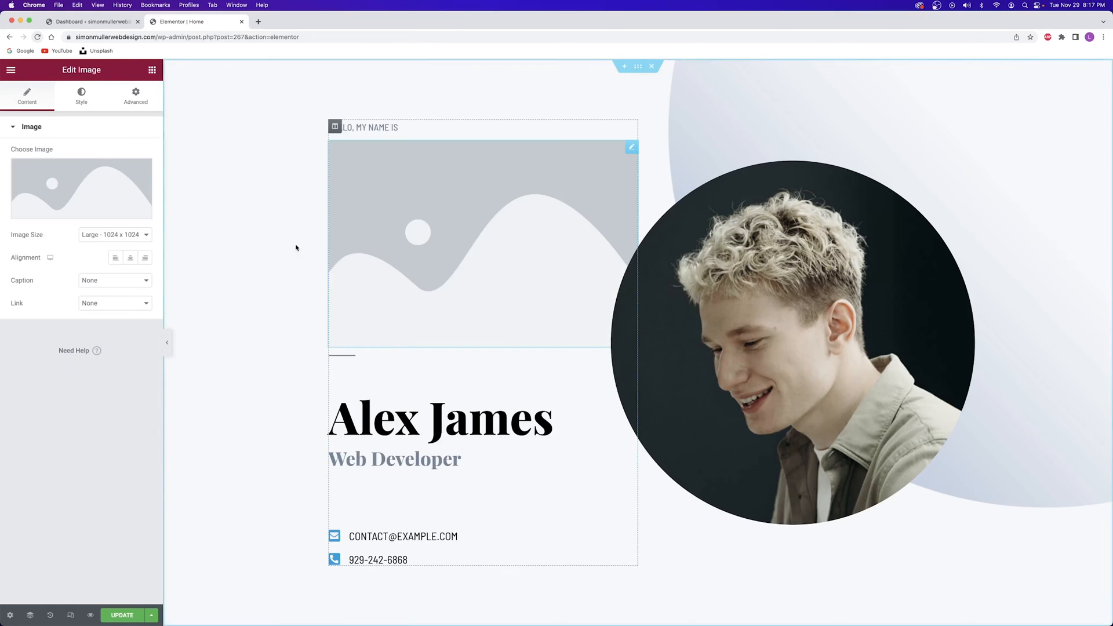
{"action": "left_click", "coordinate": [152, 71]}
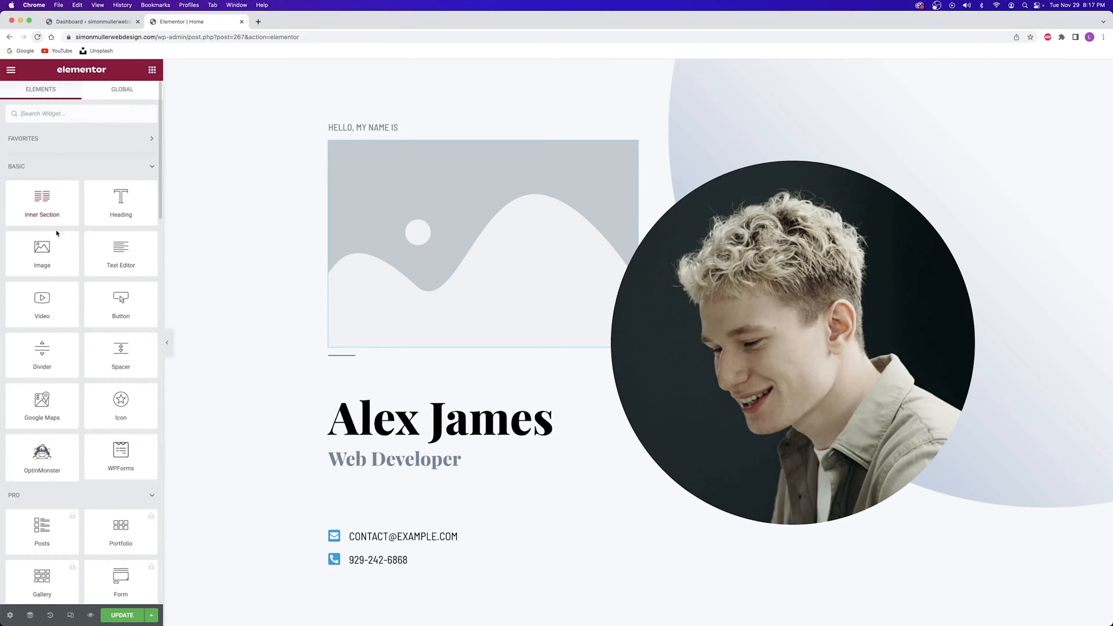
{"action": "left_click_drag", "start_coordinate": [41, 304], "coordinate": [400, 326]}
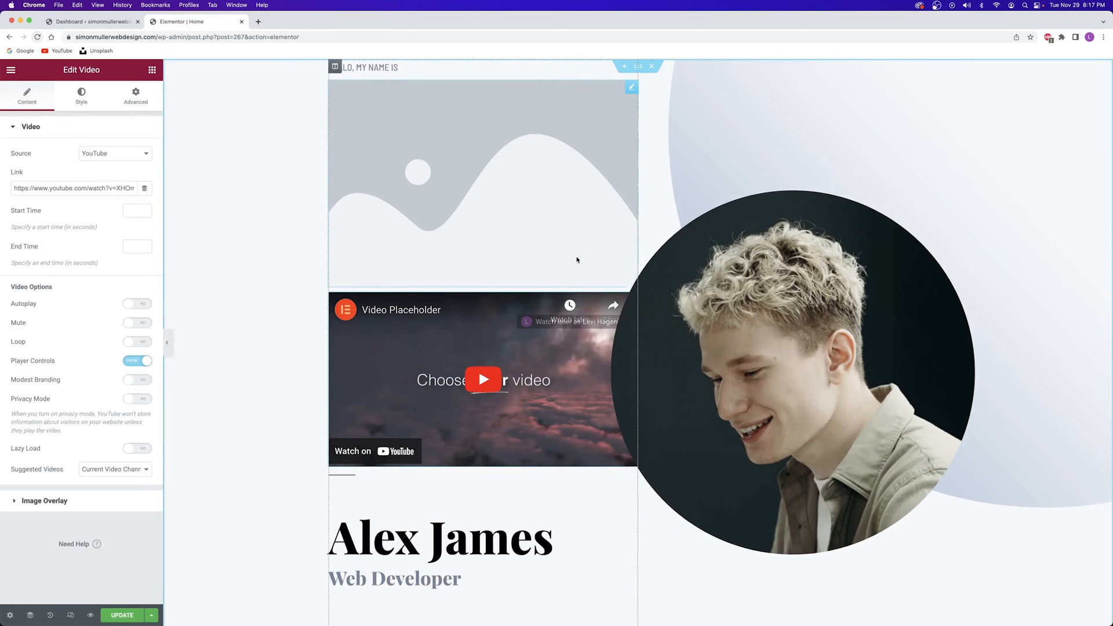
{"action": "right_click", "coordinate": [498, 192]}
{"action": "left_click", "coordinate": [520, 367]}
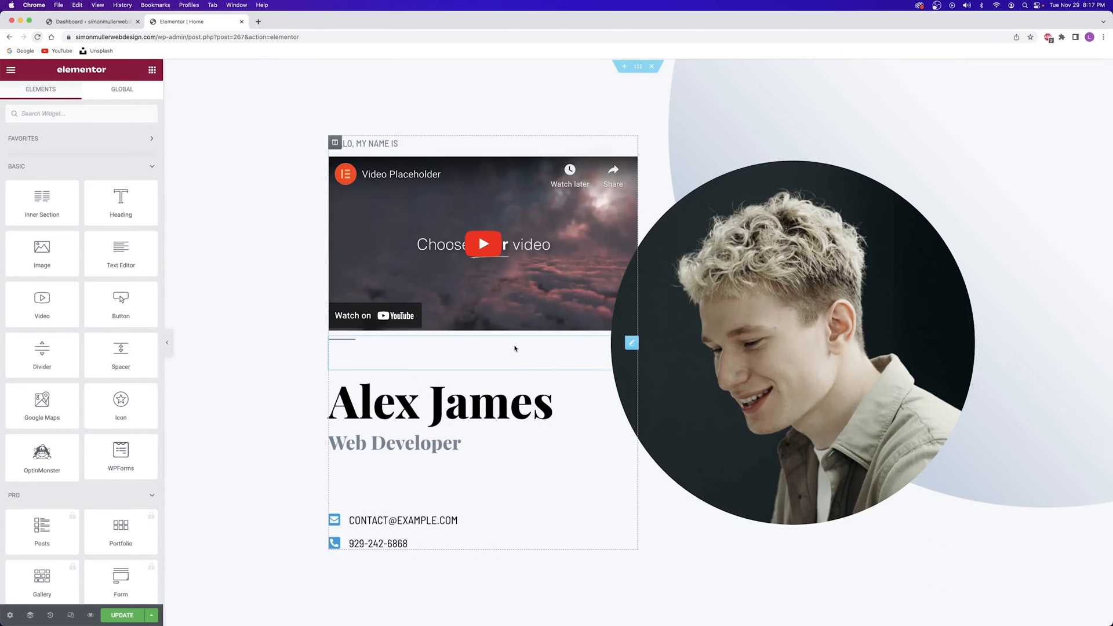
Delete the video widget from the hero and select the intro text column
{"action": "right_click", "coordinate": [605, 172]}
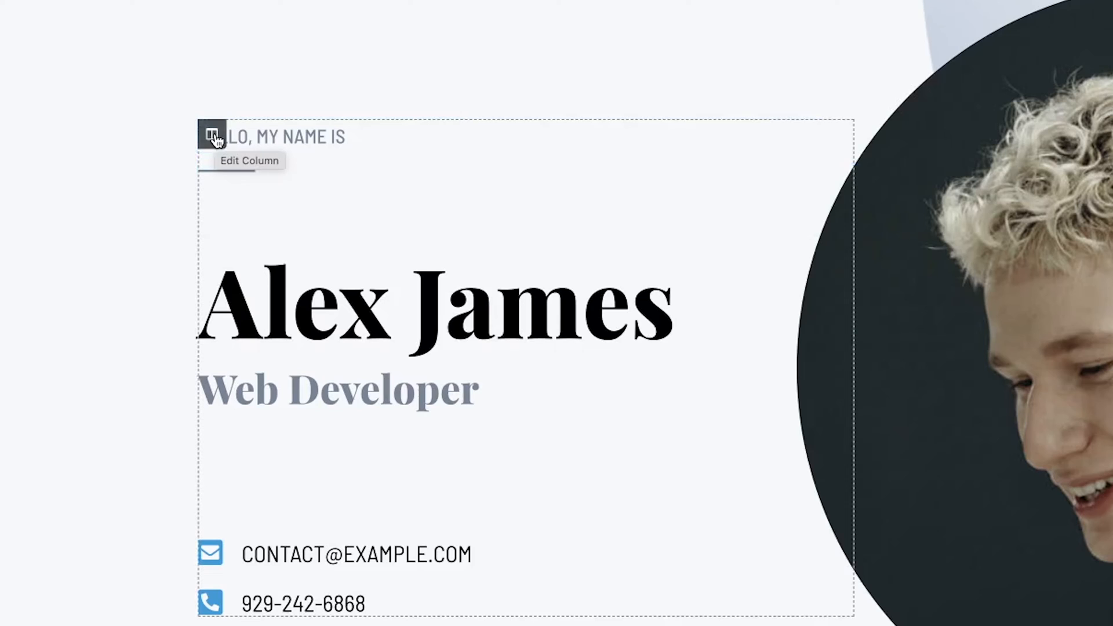
{"action": "left_click", "coordinate": [213, 138]}
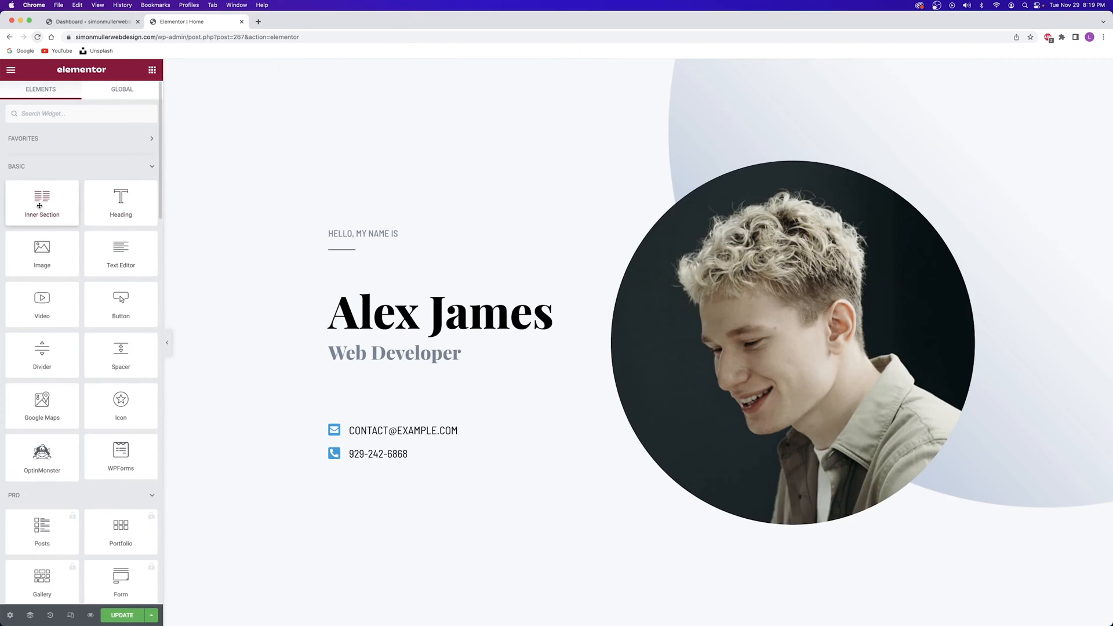
Add and delete a trial heading above the round photo, then save the page with UPDATE
{"action": "left_click_drag", "start_coordinate": [121, 200], "coordinate": [696, 264]}
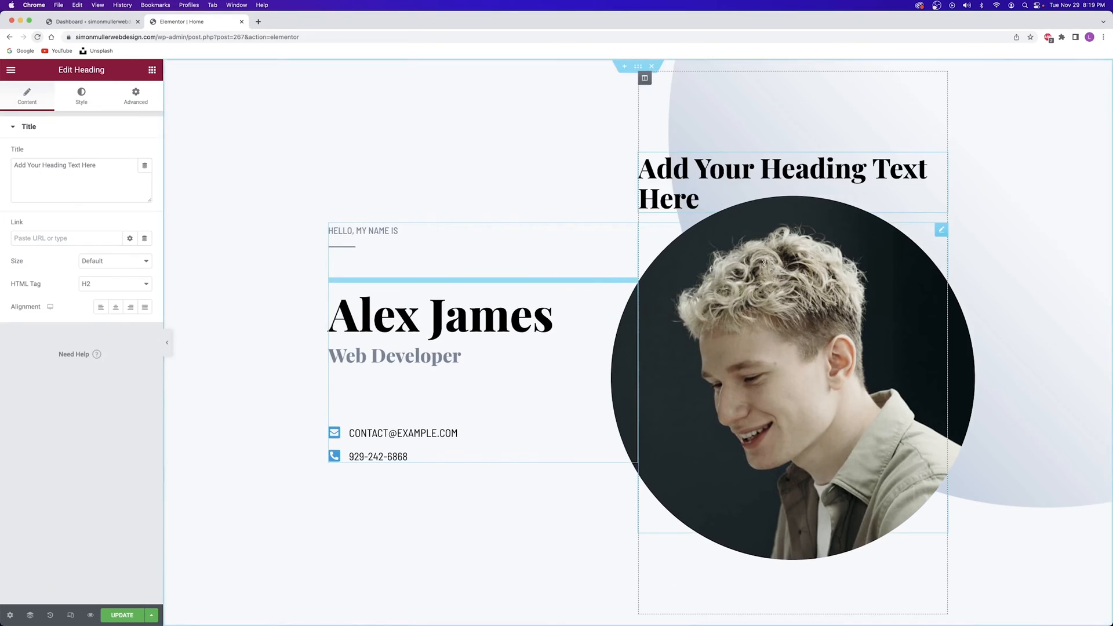
{"action": "right_click", "coordinate": [942, 160]}
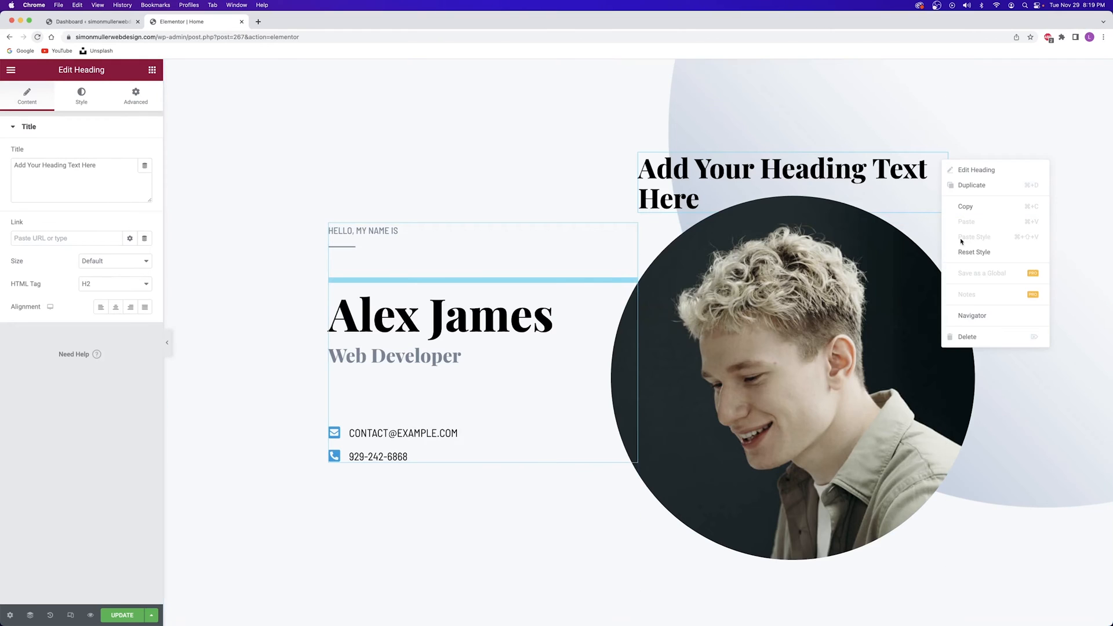
{"action": "left_click", "coordinate": [968, 336]}
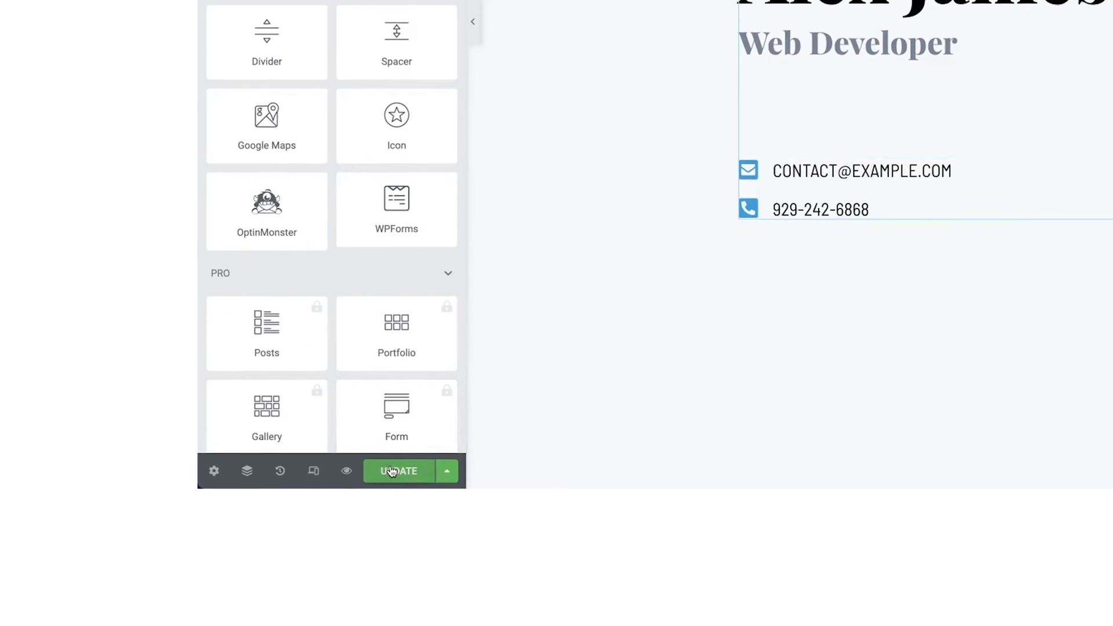
{"action": "left_click", "coordinate": [390, 472]}
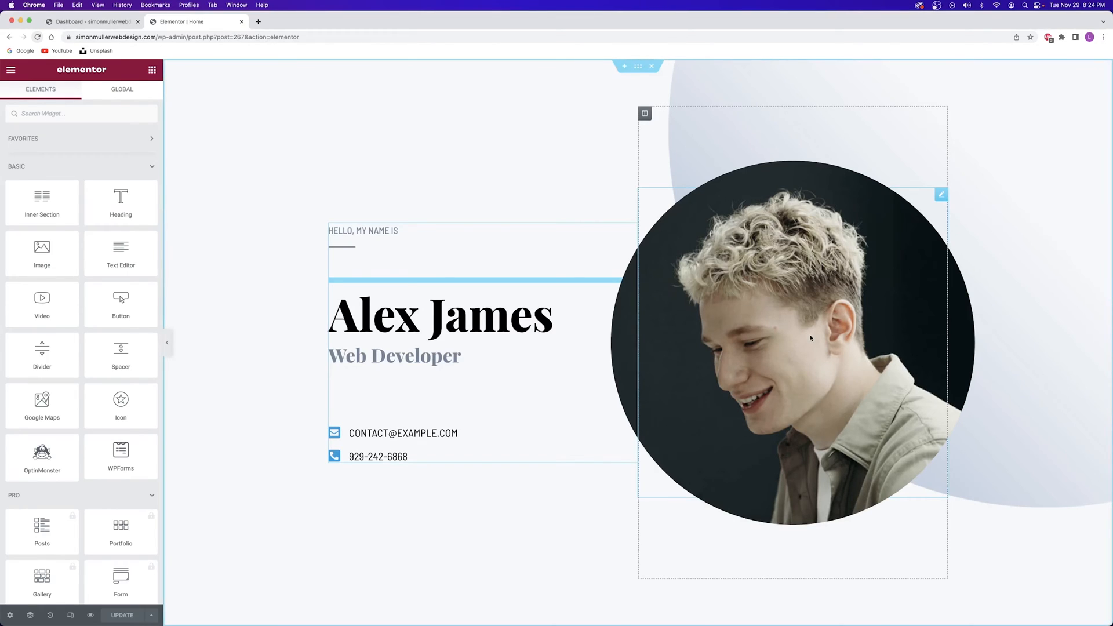
Open the round photo's image picker and switch to uploading new files
{"action": "left_click", "coordinate": [810, 338]}
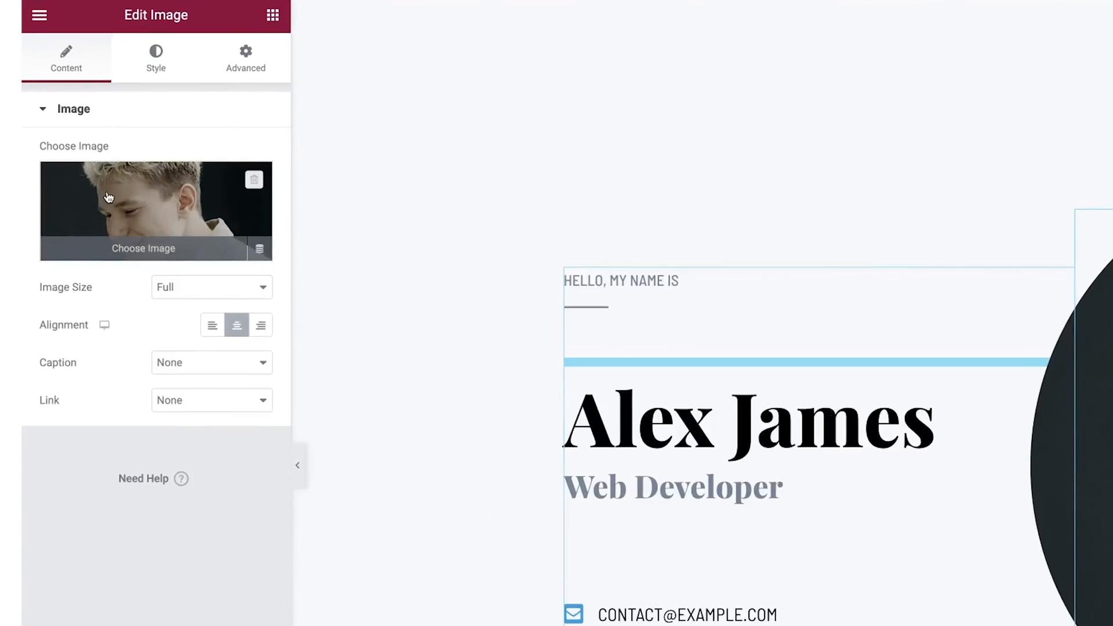
{"action": "mouse_move", "coordinate": [124, 214]}
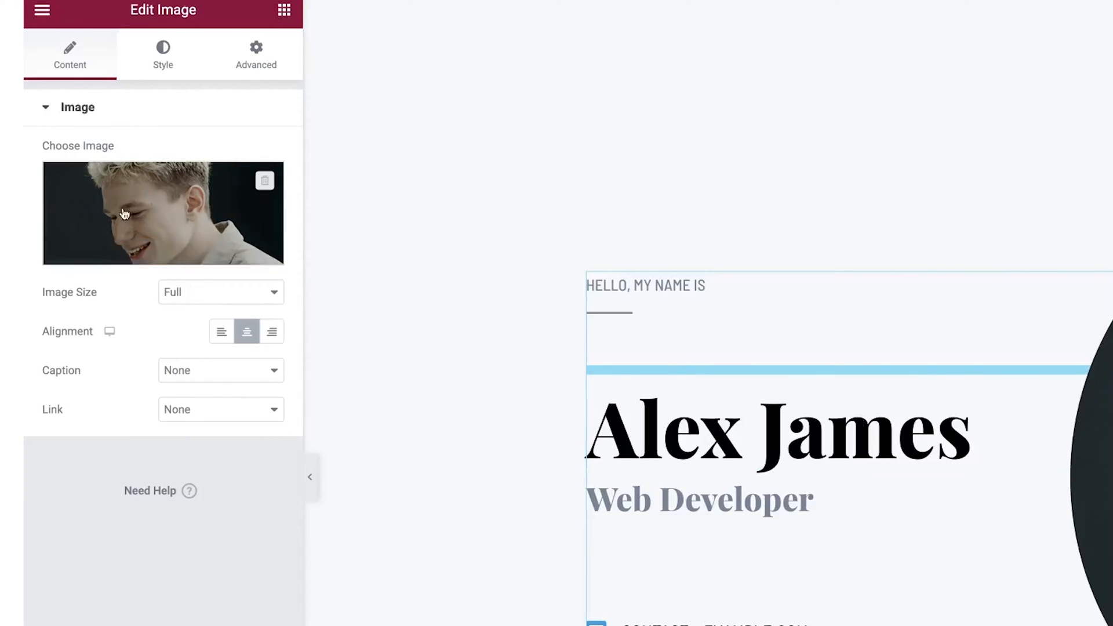
{"action": "left_click", "coordinate": [171, 217]}
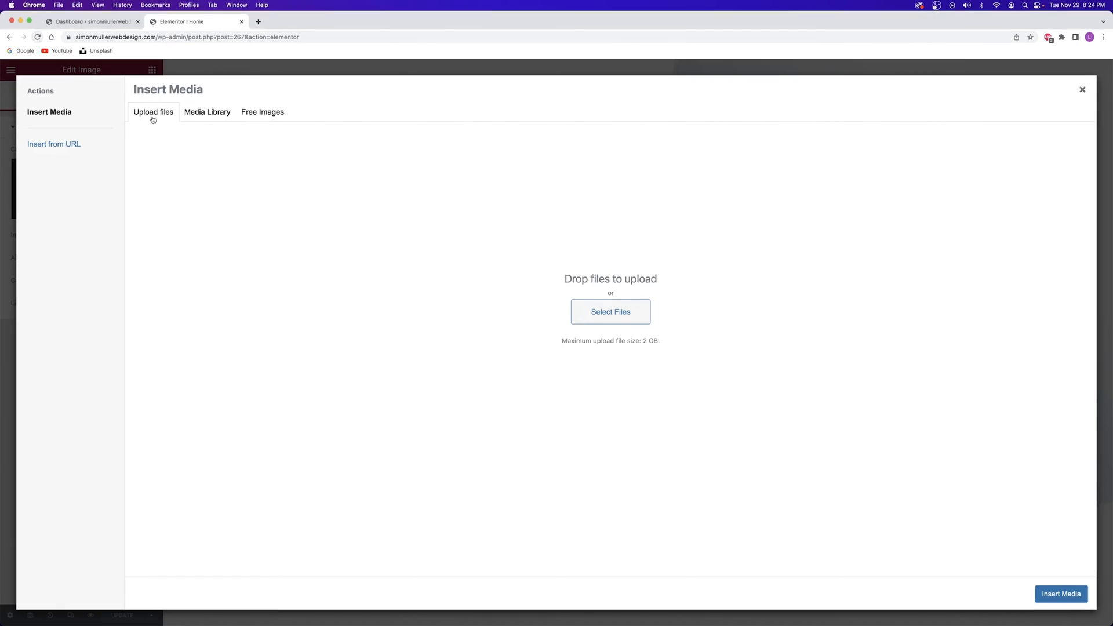
{"action": "left_click", "coordinate": [192, 113]}
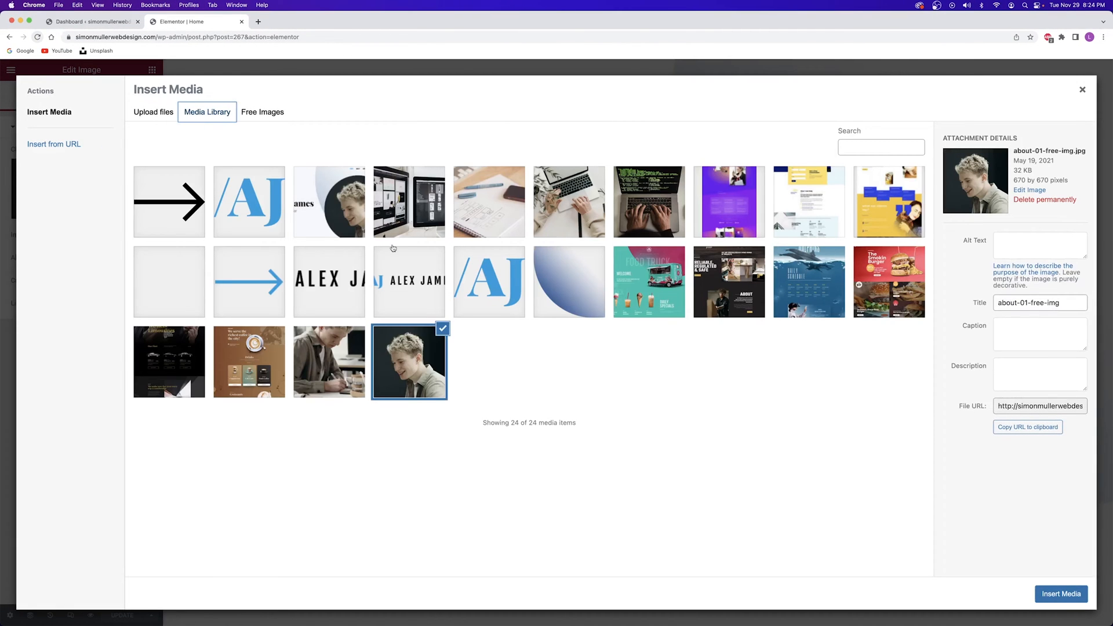
{"action": "left_click", "coordinate": [150, 116]}
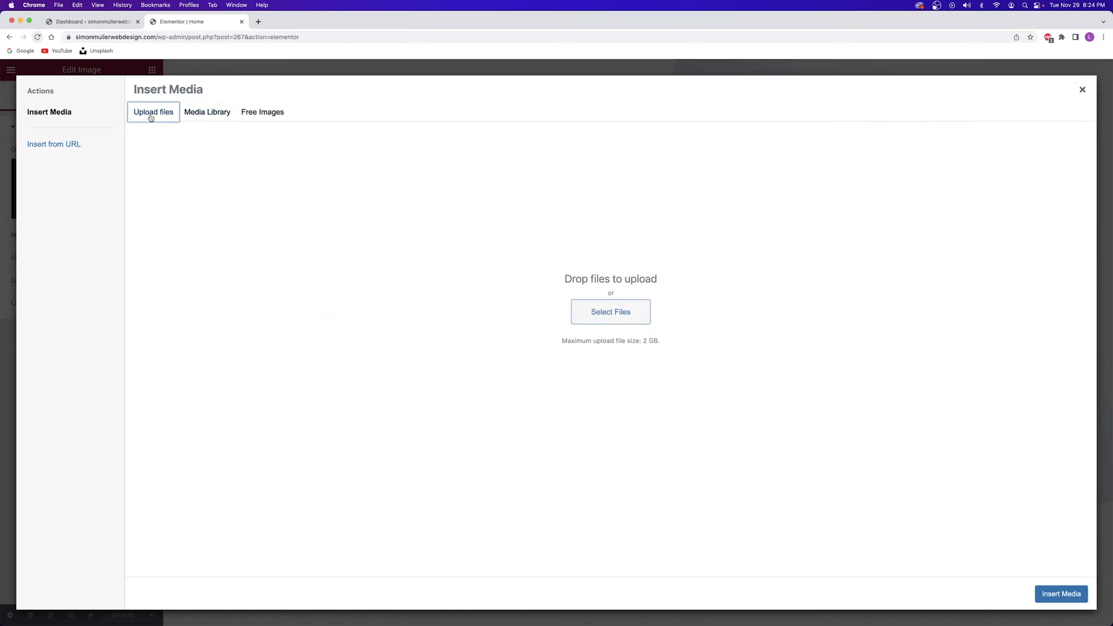
Upload all Portfolio Site photos and insert the glasses-and-turtleneck portrait into the circular image
{"action": "left_click", "coordinate": [603, 312]}
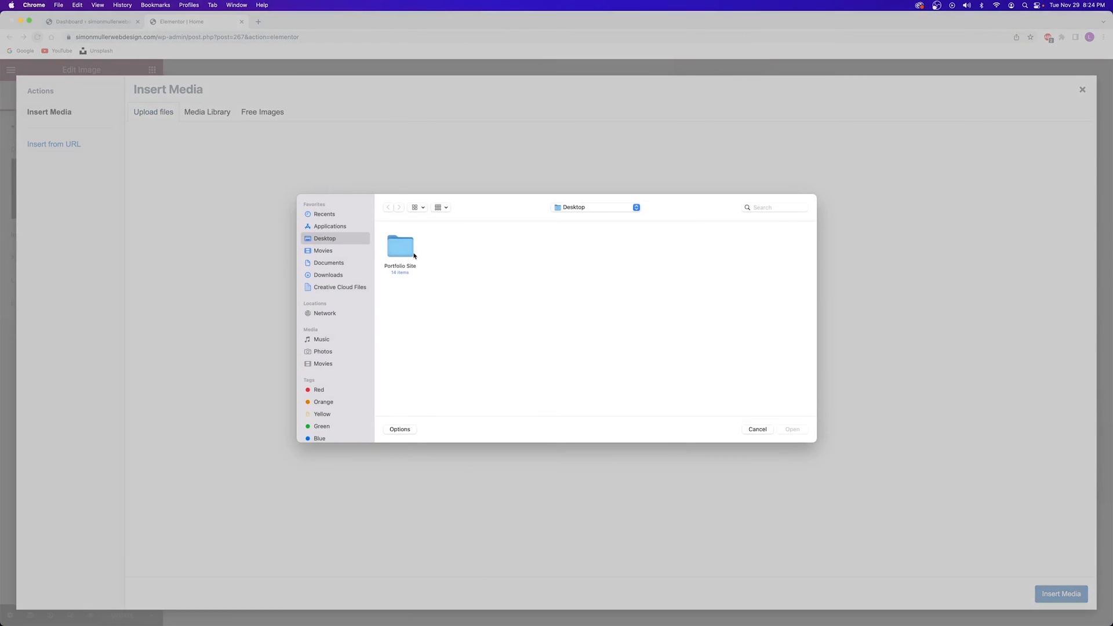
{"action": "double_click", "coordinate": [405, 250]}
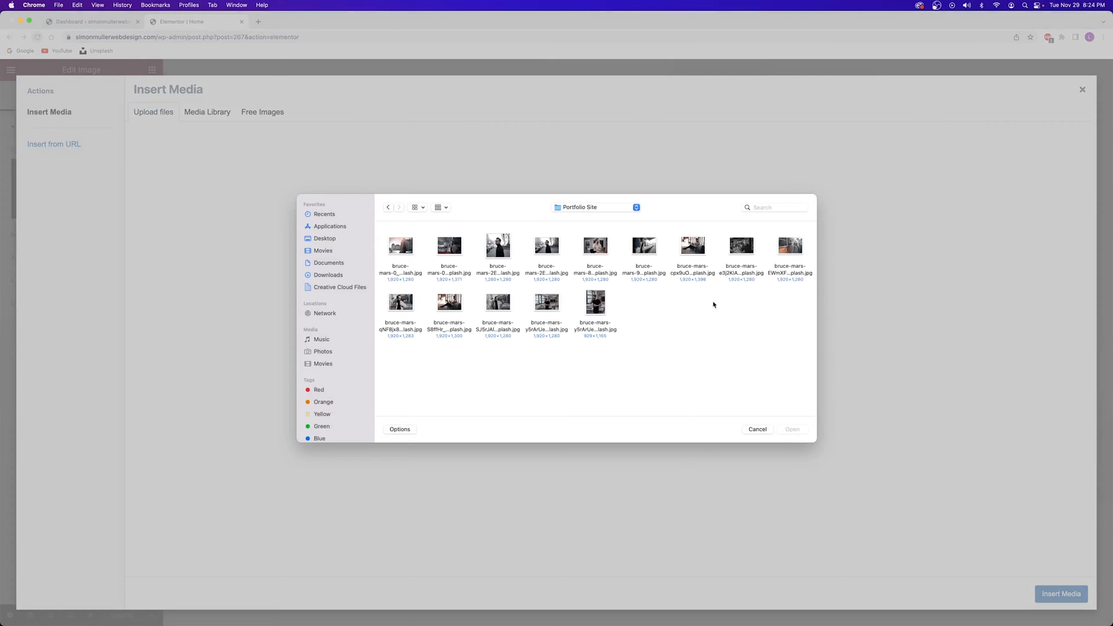
{"action": "left_click_drag", "start_coordinate": [795, 314], "coordinate": [381, 245]}
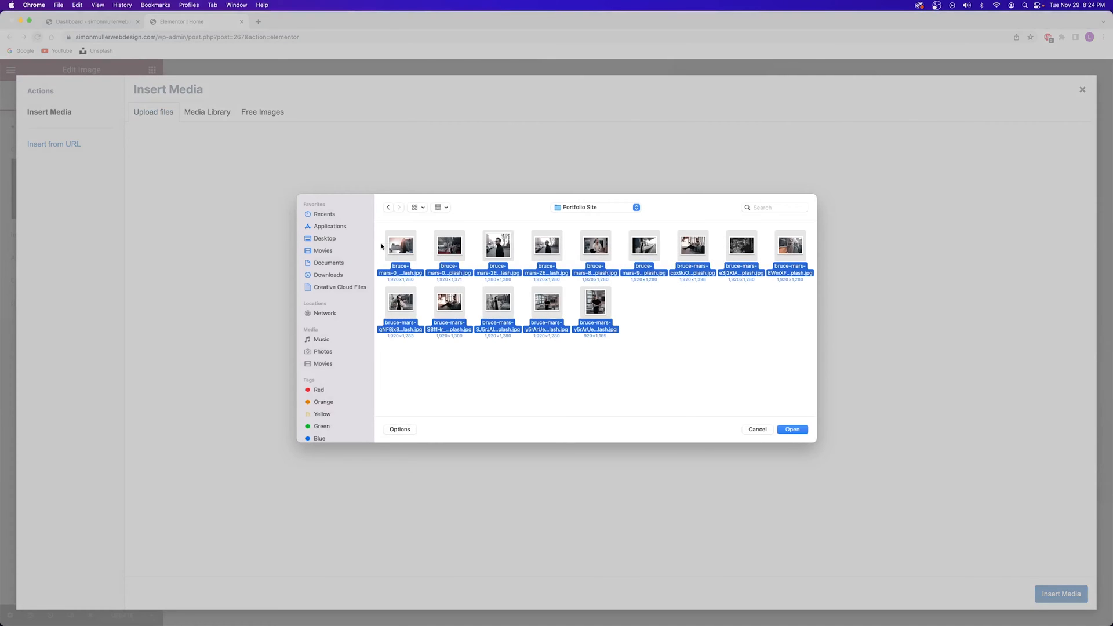
{"action": "left_click", "coordinate": [792, 429]}
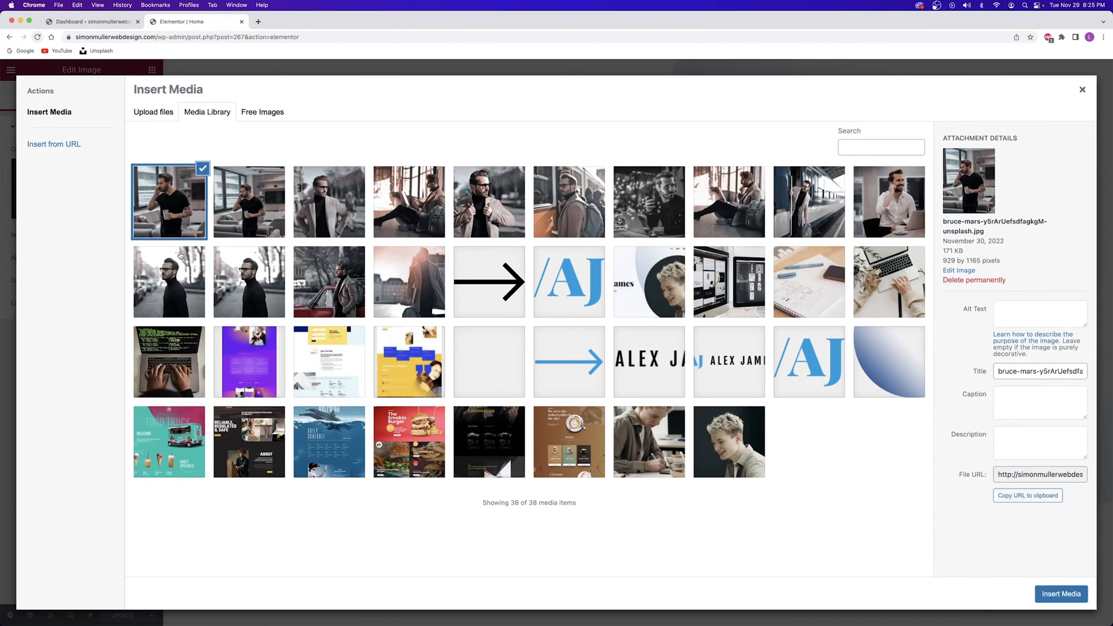
{"action": "left_click", "coordinate": [240, 288]}
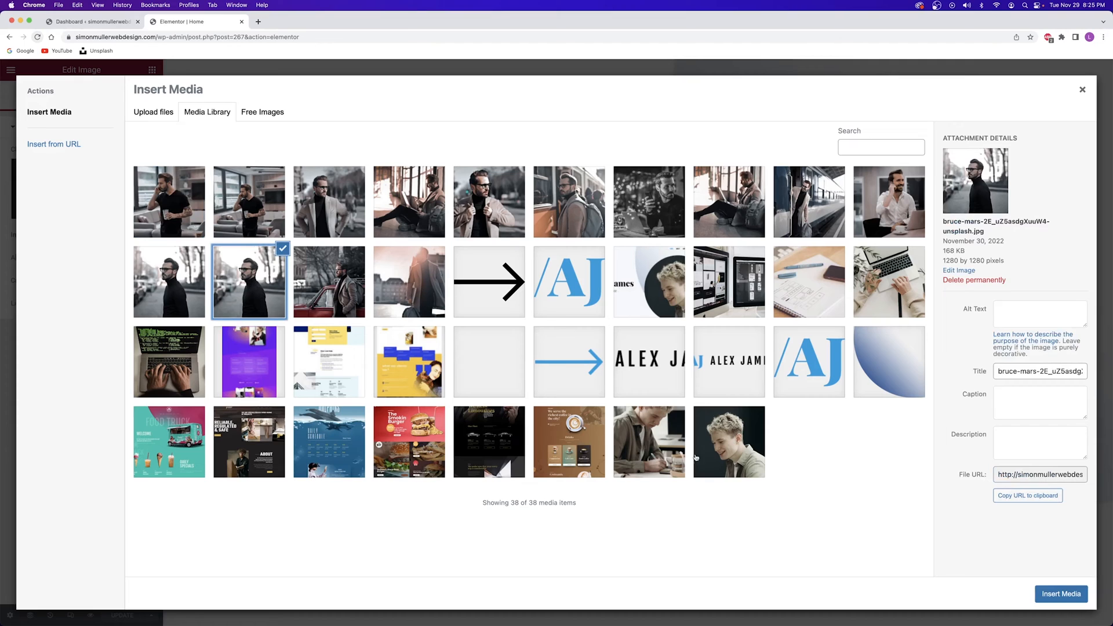
{"action": "left_click", "coordinate": [1054, 592]}
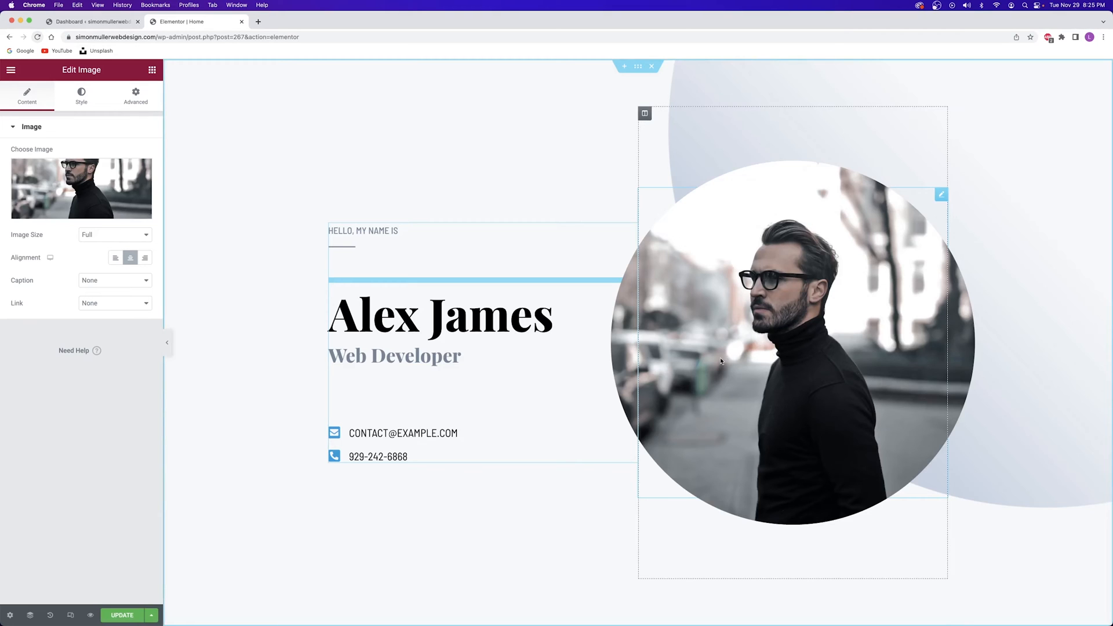
Replace the template name in the hero heading with the site owner's full name
{"action": "left_click", "coordinate": [395, 313]}
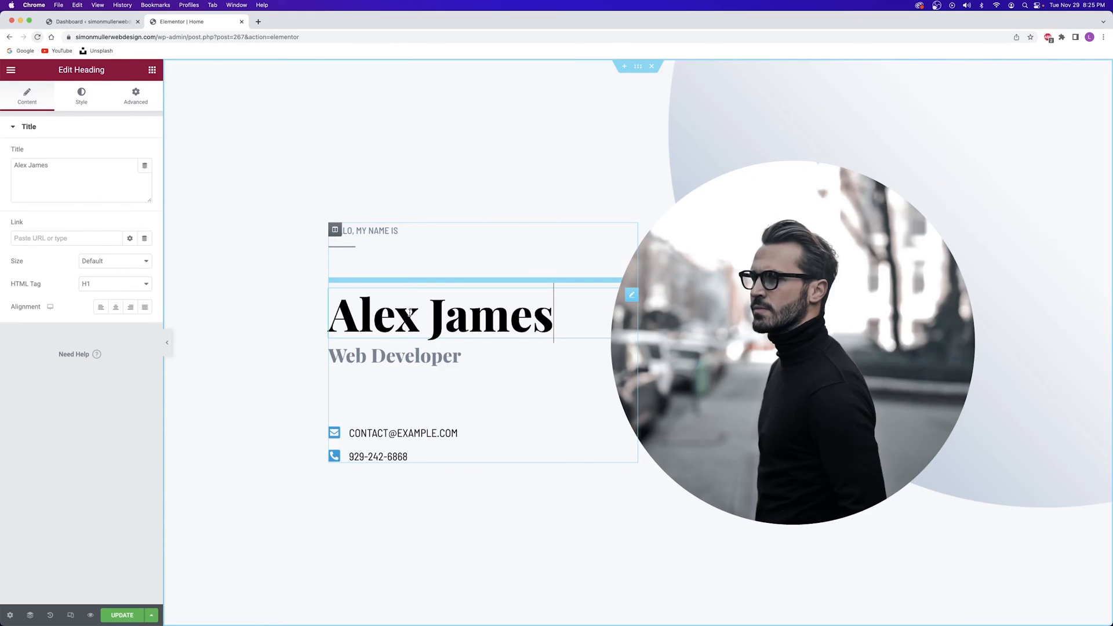
{"action": "key", "text": "BackSpace"}
{"action": "key", "text": "BackSpace"}
{"action": "key", "text": "BackSpace"}
{"action": "key", "text": "BackSpace"}
{"action": "key", "text": "BackSpace"}
{"action": "key", "text": "BackSpace"}
{"action": "key", "text": "BackSpace"}
{"action": "key", "text": "BackSpace"}
{"action": "key", "text": "BackSpace"}
{"action": "key", "text": "BackSpace"}
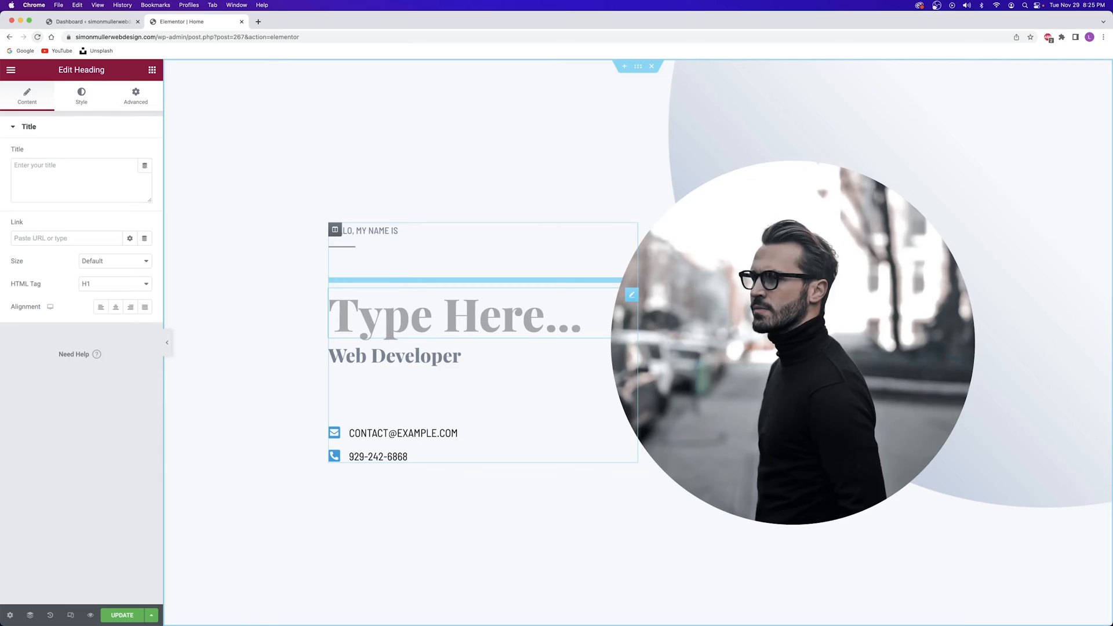
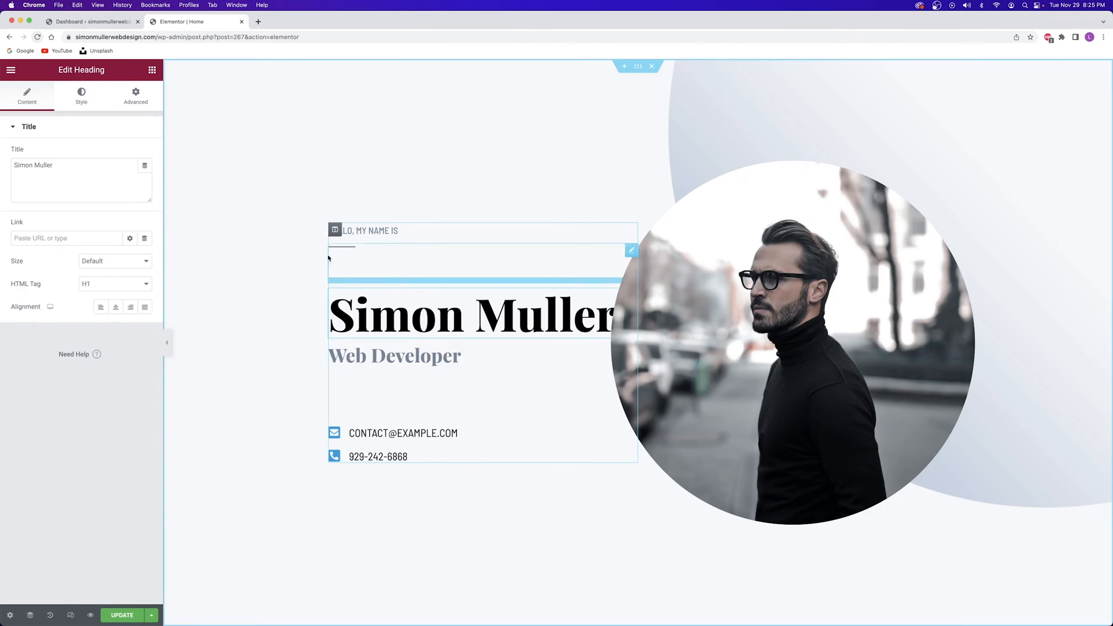
{"action": "left_click", "coordinate": [67, 166]}
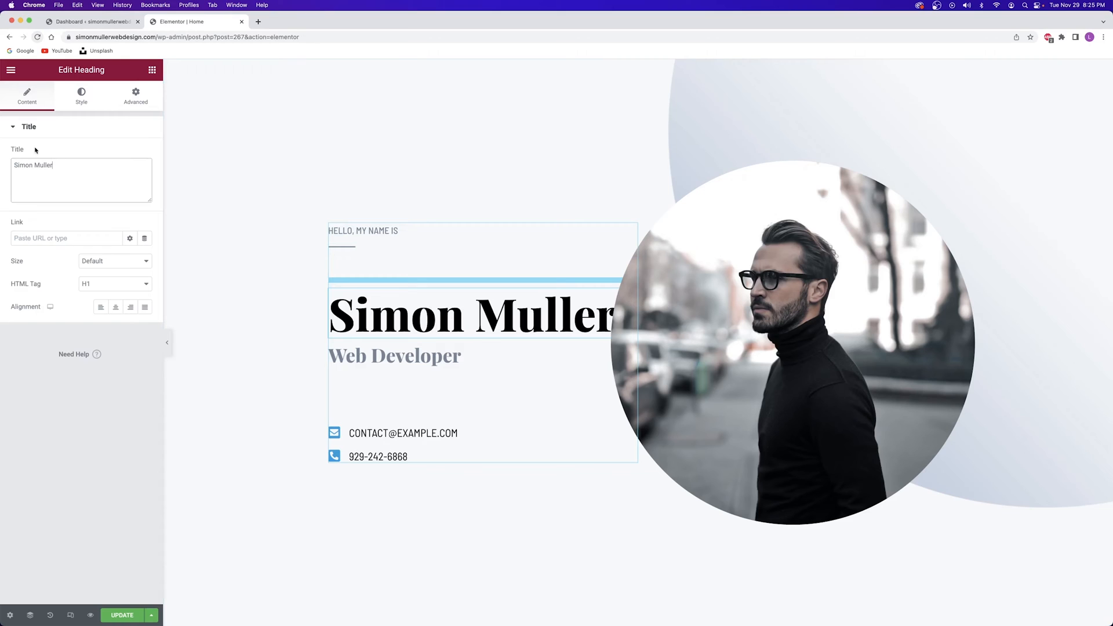
{"action": "key", "text": "alt+shift+Left"}
{"action": "left_click", "coordinate": [50, 162]}
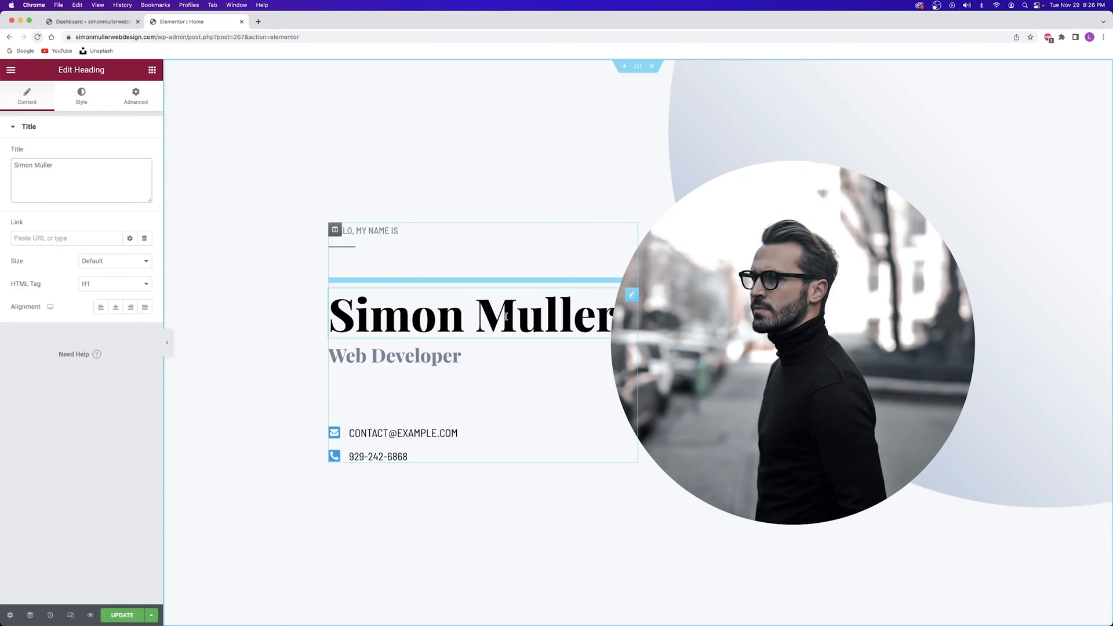
{"action": "left_click", "coordinate": [478, 313]}
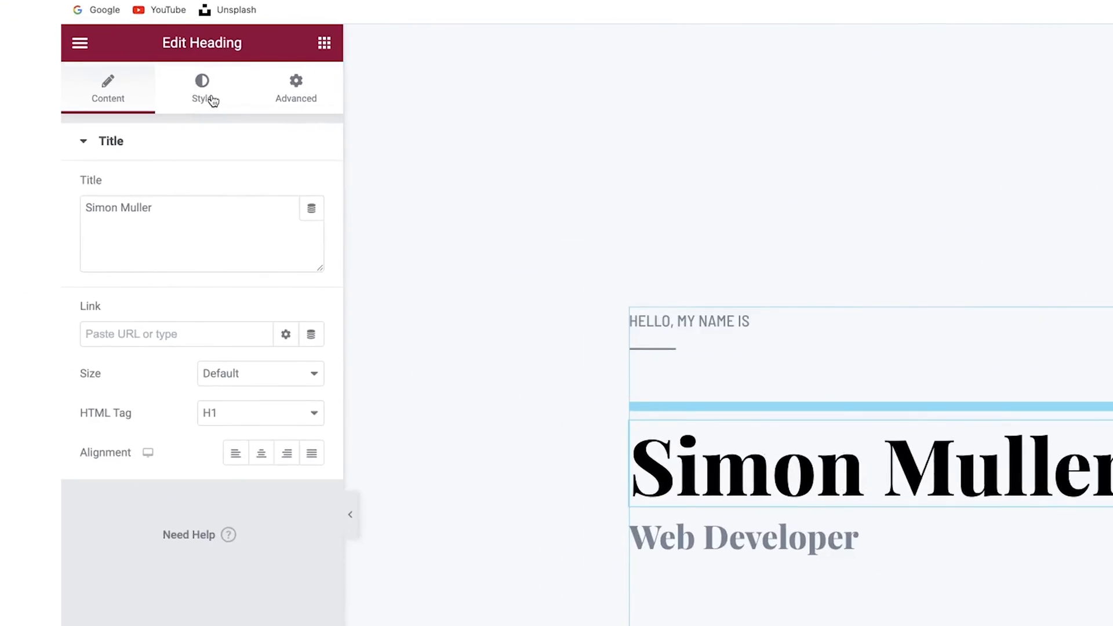
Set the name heading's typography size to 80, keeping the default font family and transform
{"action": "left_click", "coordinate": [86, 101]}
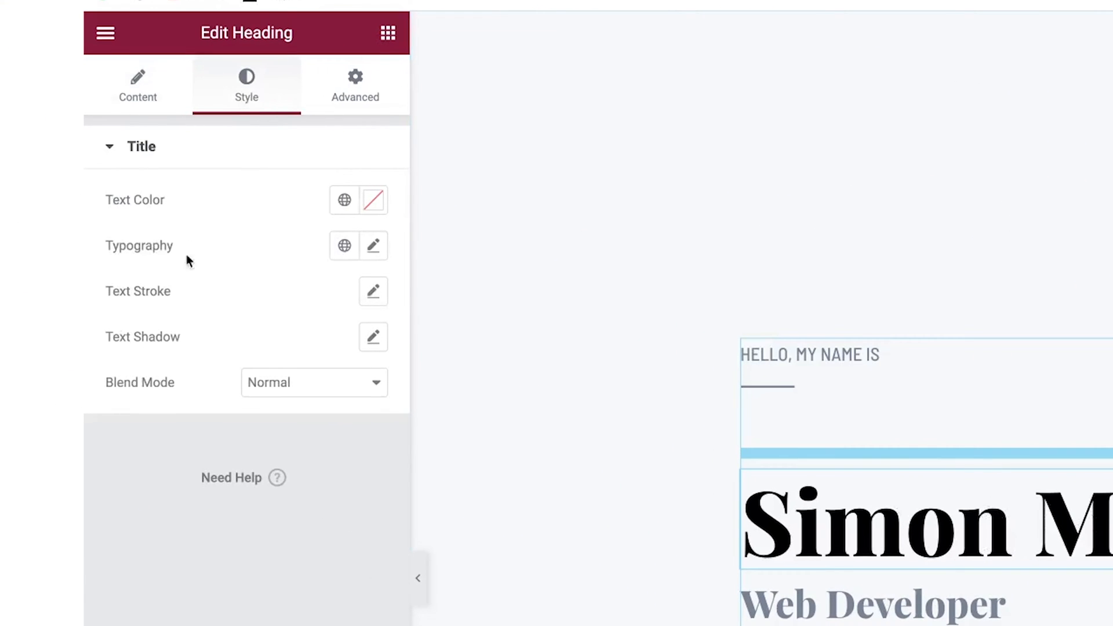
{"action": "left_click", "coordinate": [372, 249]}
{"action": "left_click", "coordinate": [373, 250]}
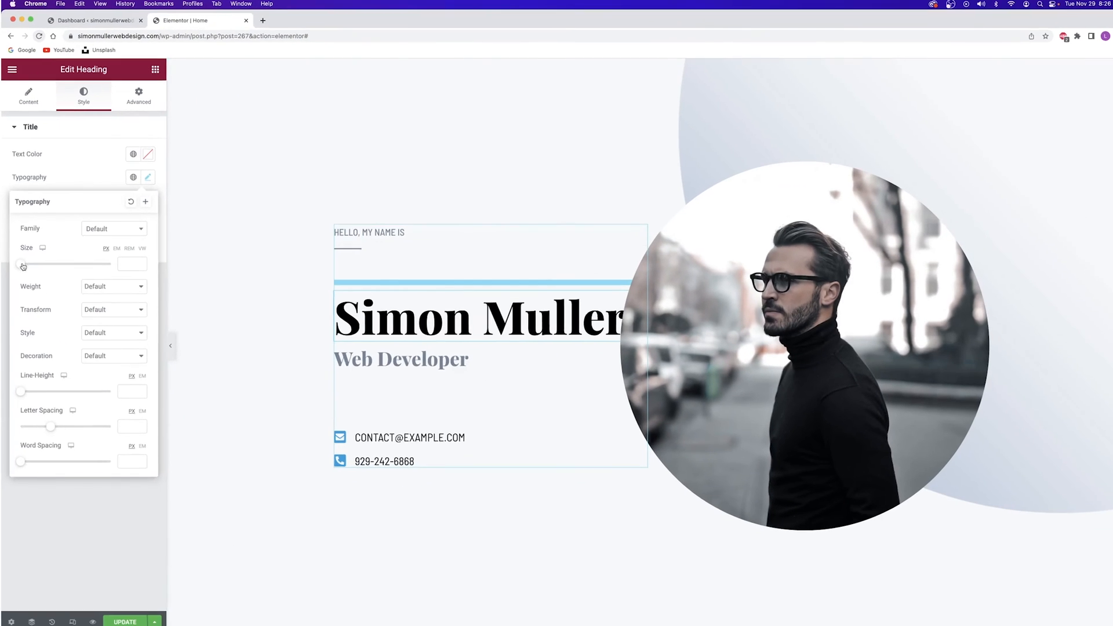
{"action": "left_click_drag", "start_coordinate": [23, 267], "coordinate": [58, 265]}
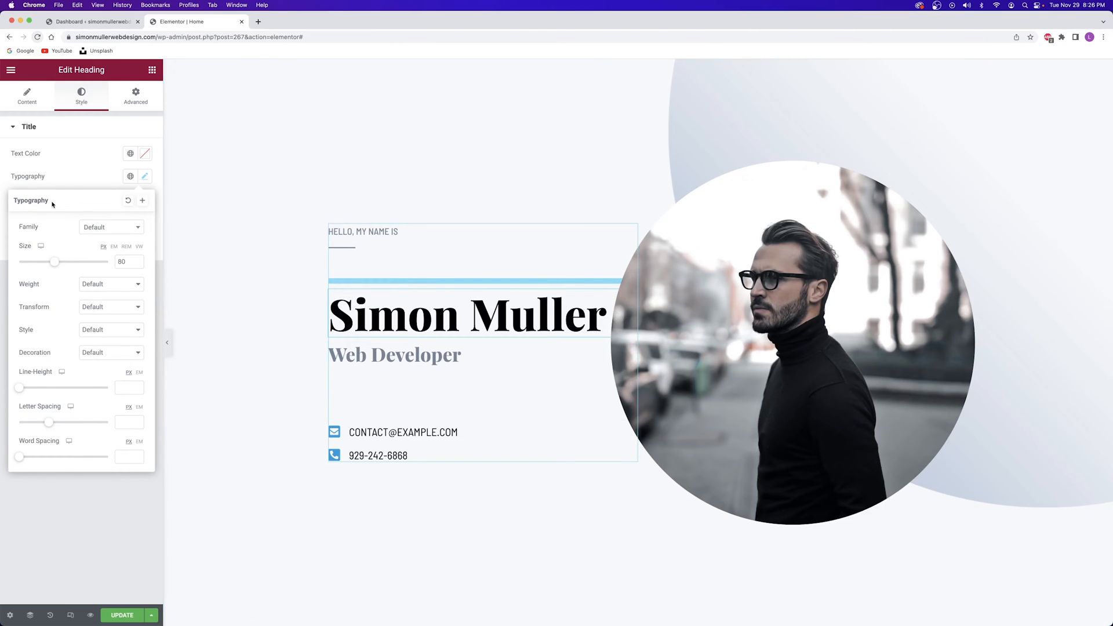
{"action": "left_click", "coordinate": [99, 229]}
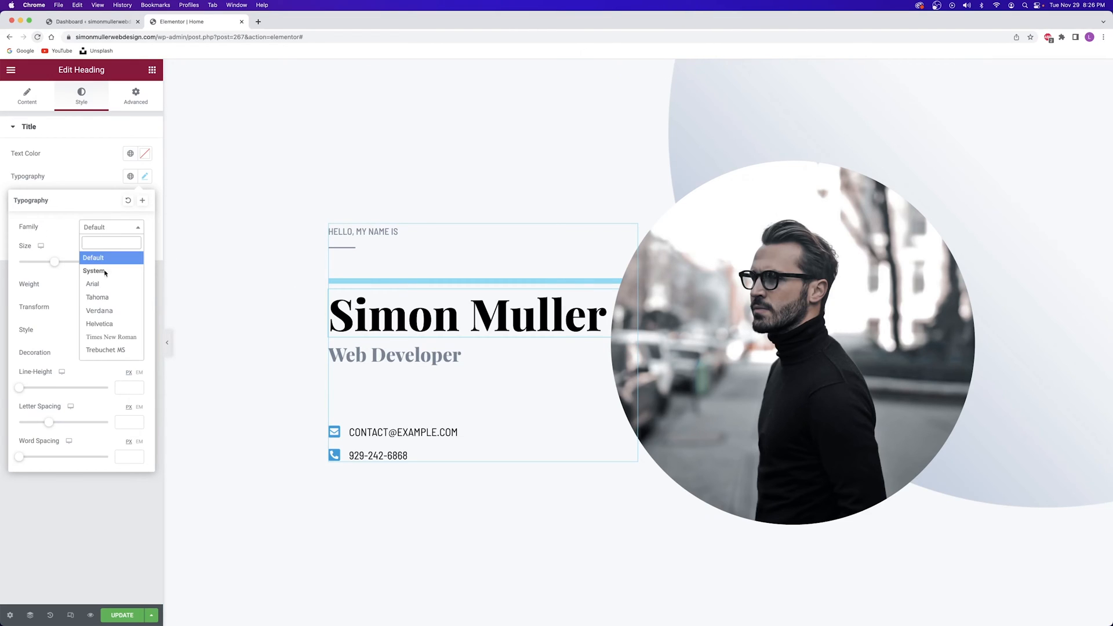
{"action": "left_click", "coordinate": [46, 300]}
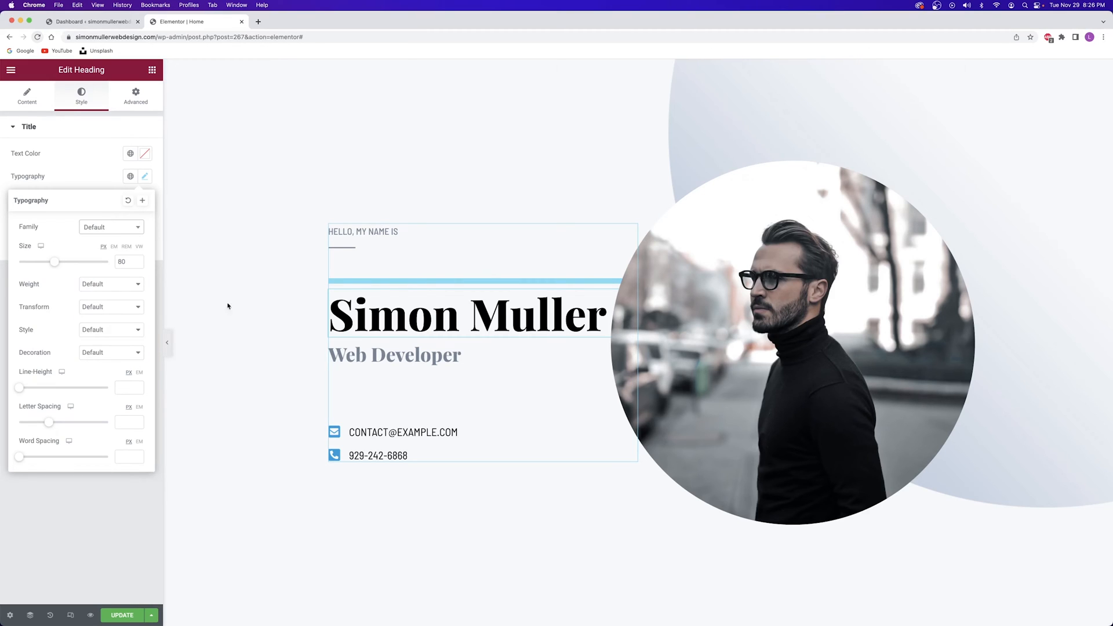
{"action": "left_click", "coordinate": [106, 311]}
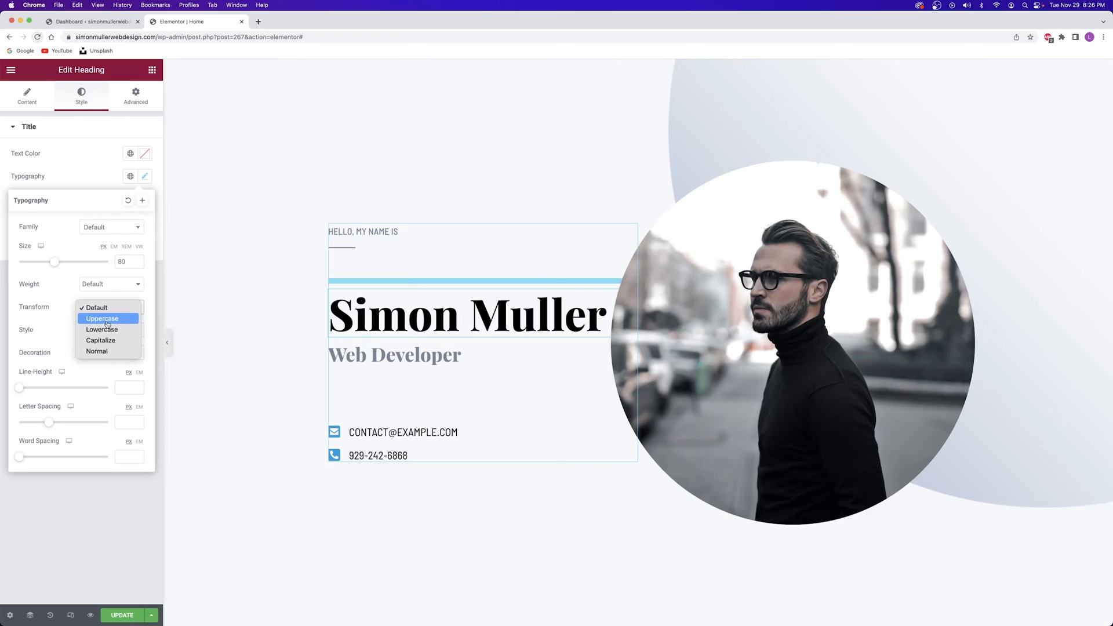
{"action": "left_click", "coordinate": [68, 308]}
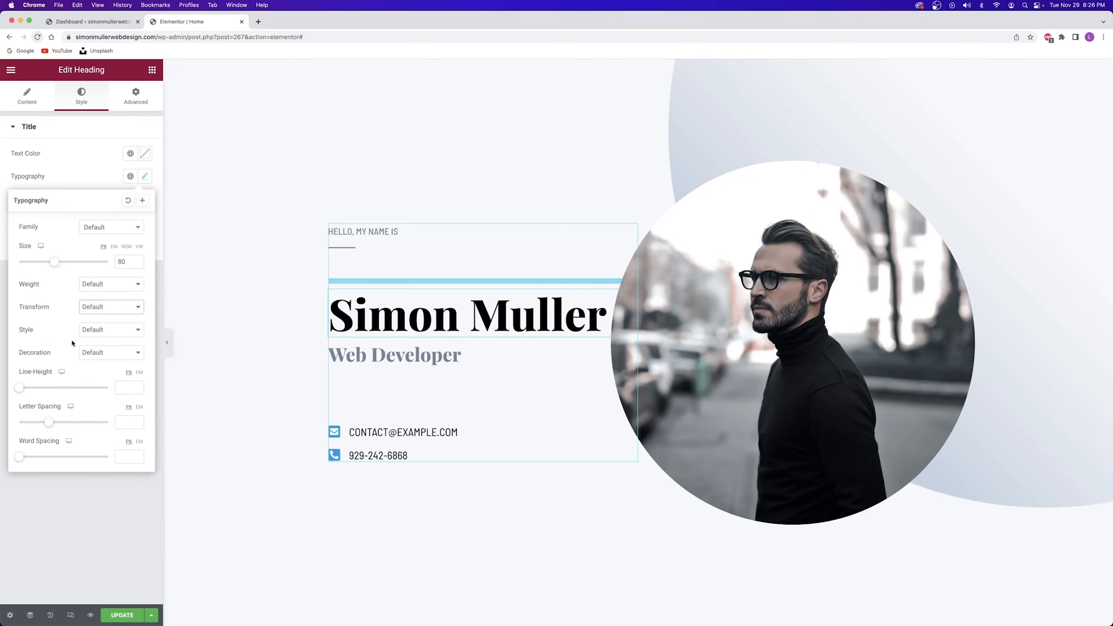
{"action": "left_click", "coordinate": [530, 371]}
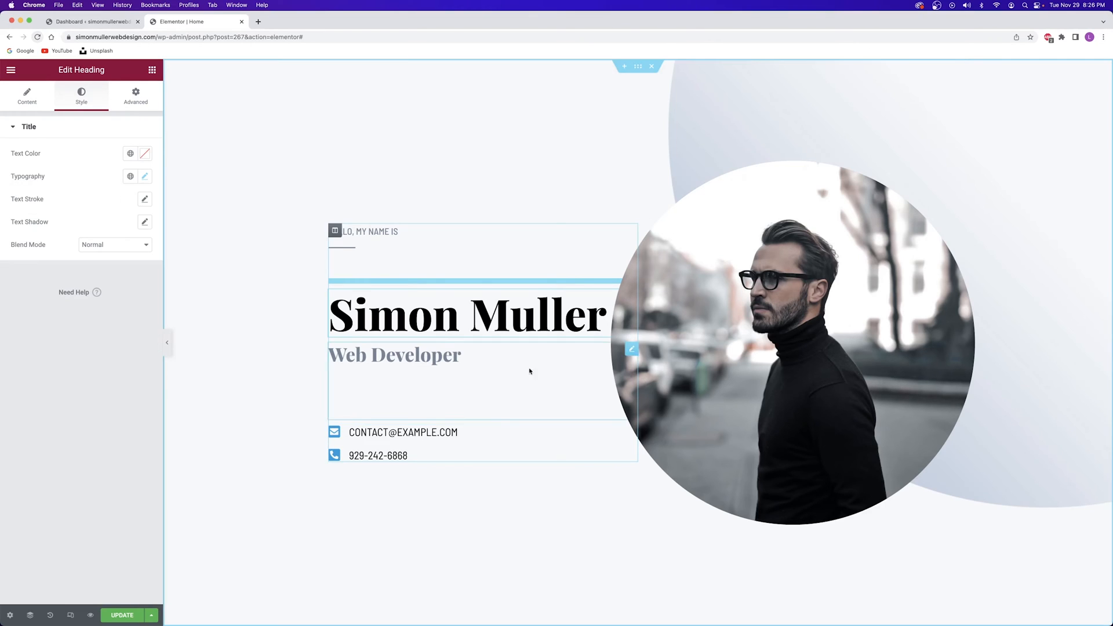
Extend the subtitle to 'Web Developer | Graphic Designer' and set its font size to 26
{"action": "left_click", "coordinate": [374, 360]}
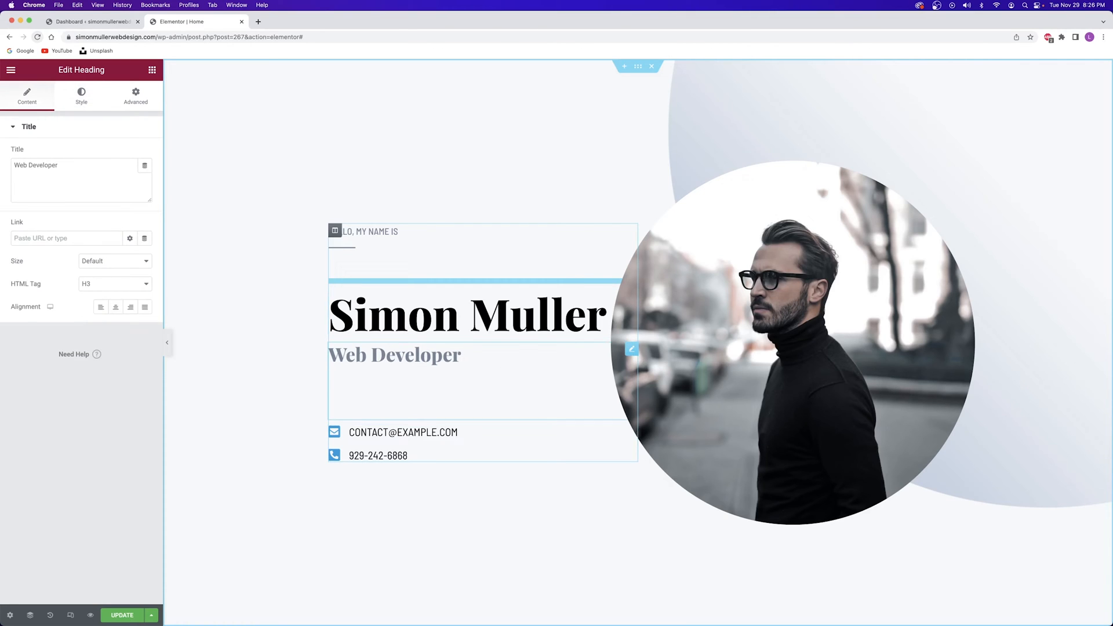
{"action": "type", "text": "| Graphic Designer"}
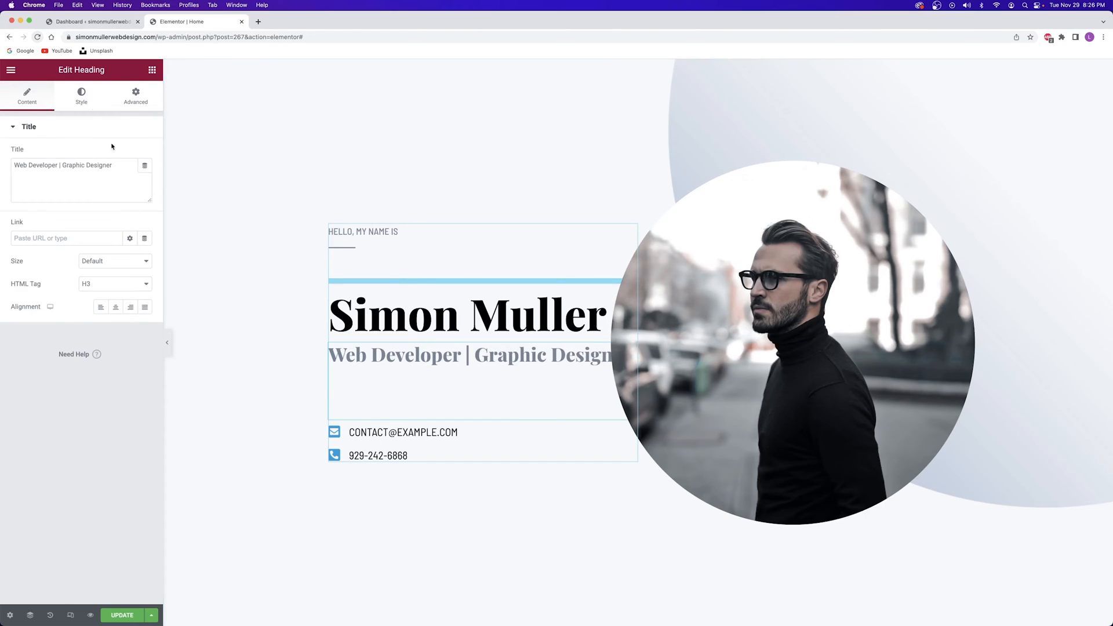
{"action": "left_click", "coordinate": [80, 95]}
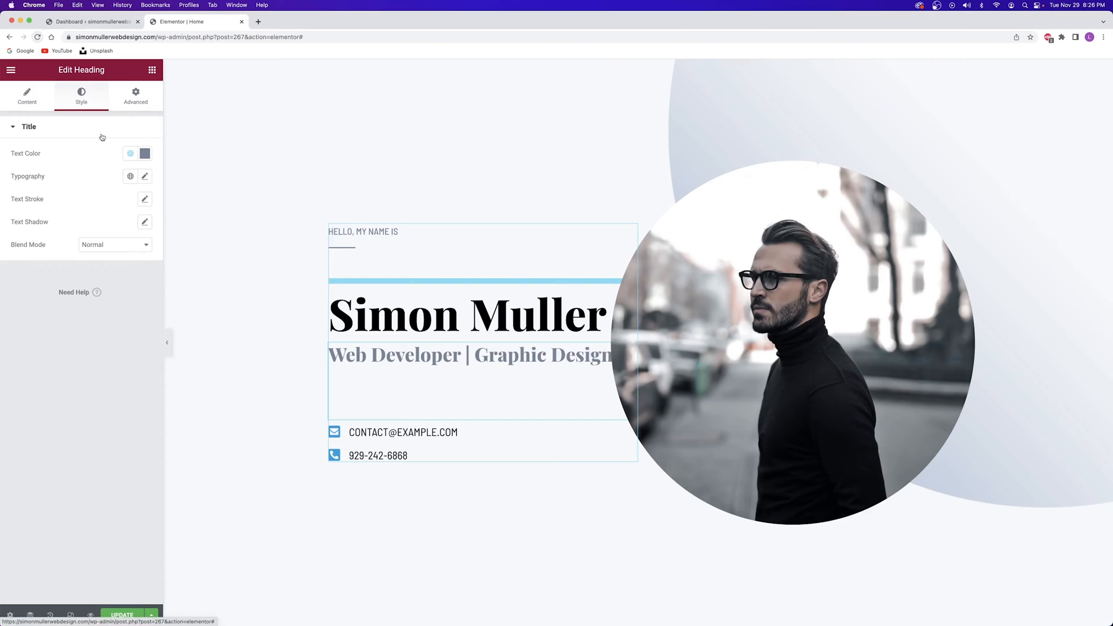
{"action": "left_click", "coordinate": [145, 177]}
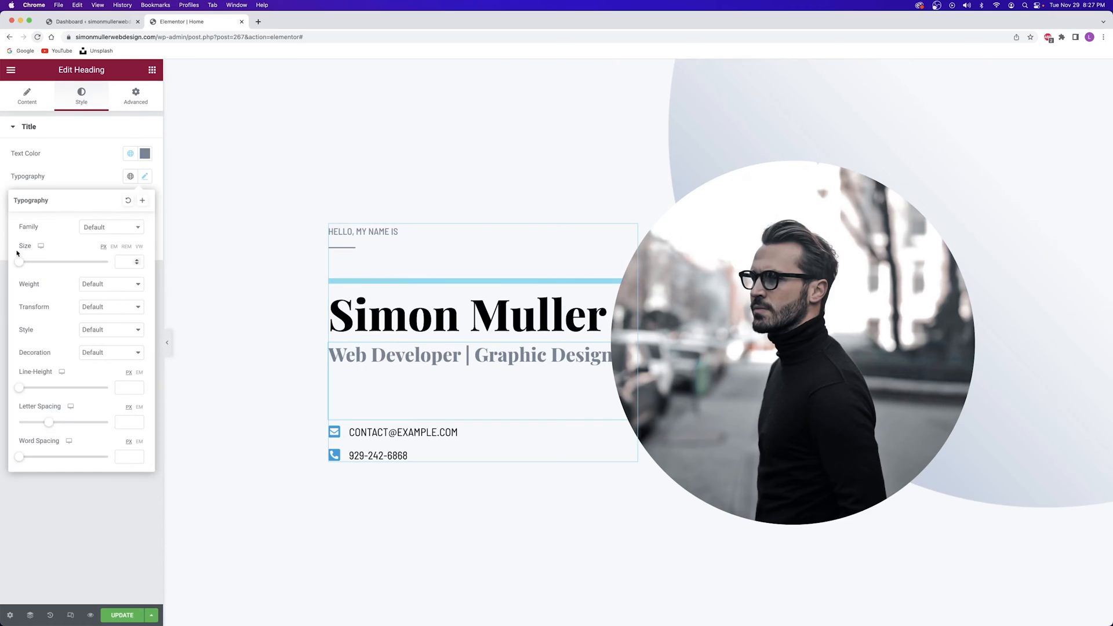
{"action": "left_click_drag", "start_coordinate": [19, 266], "coordinate": [32, 263]}
{"action": "left_click", "coordinate": [417, 309]}
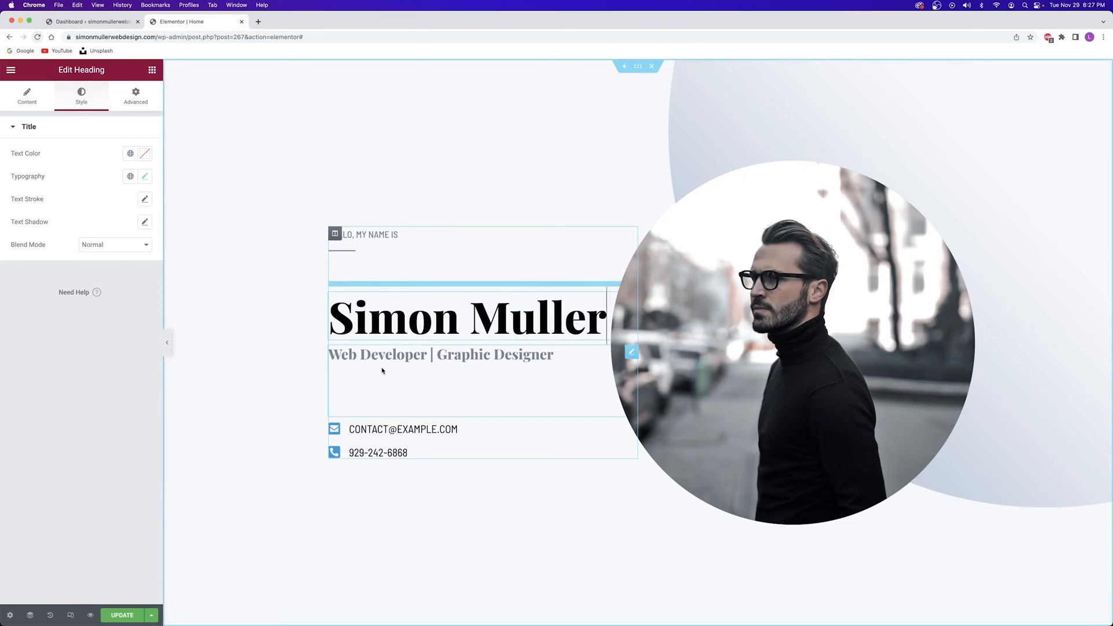
{"action": "left_click", "coordinate": [425, 444]}
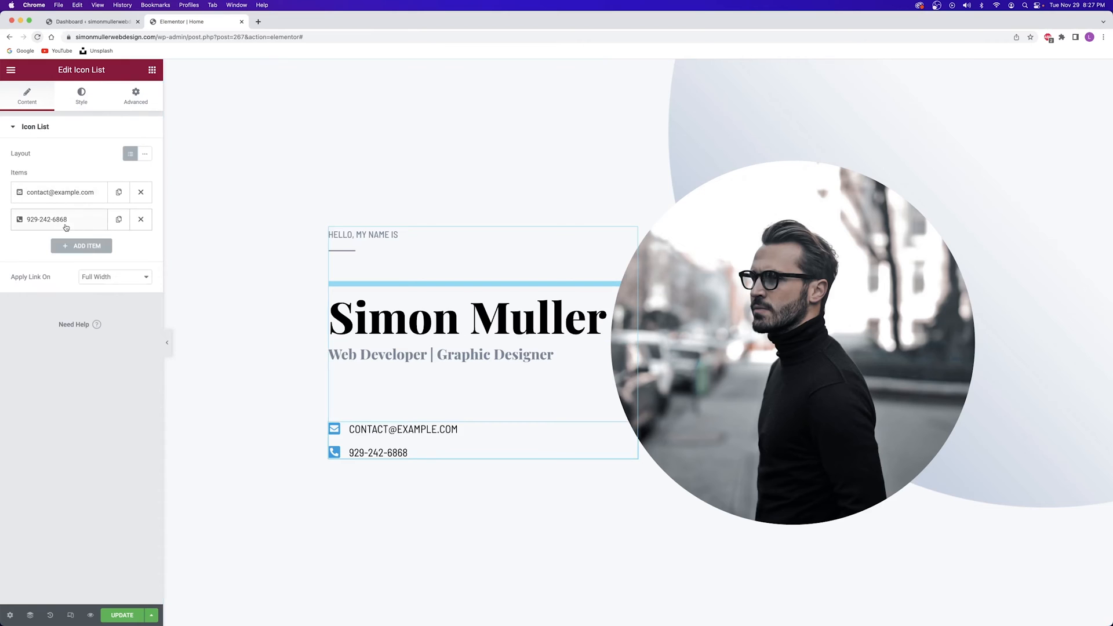
{"action": "left_click", "coordinate": [68, 199]}
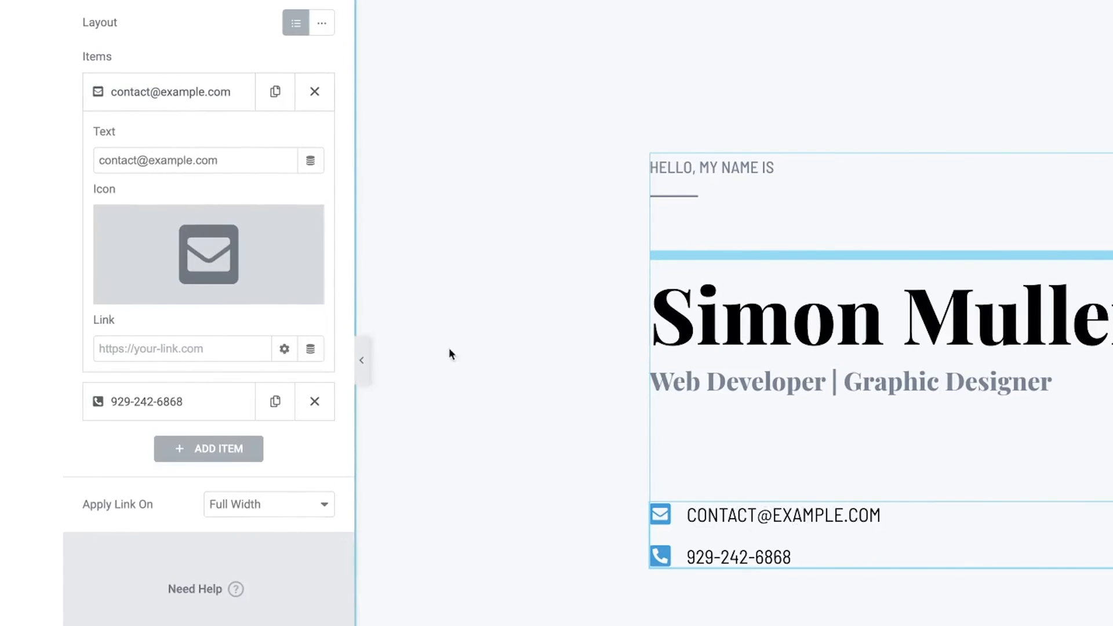
{"action": "double_click", "coordinate": [108, 160]}
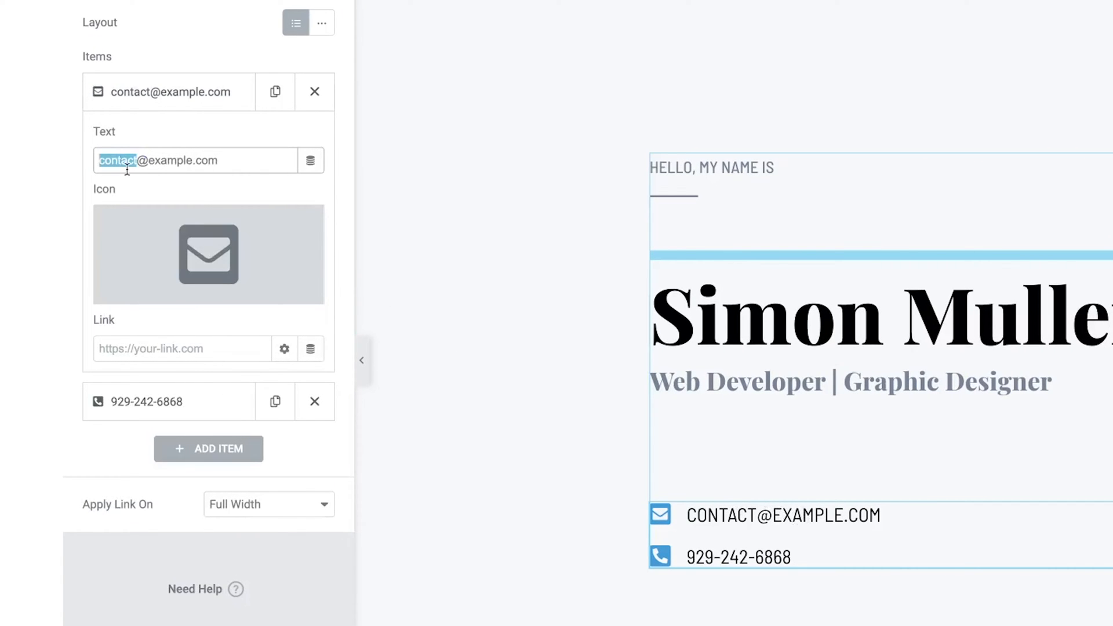
{"action": "type", "text": "simon"}
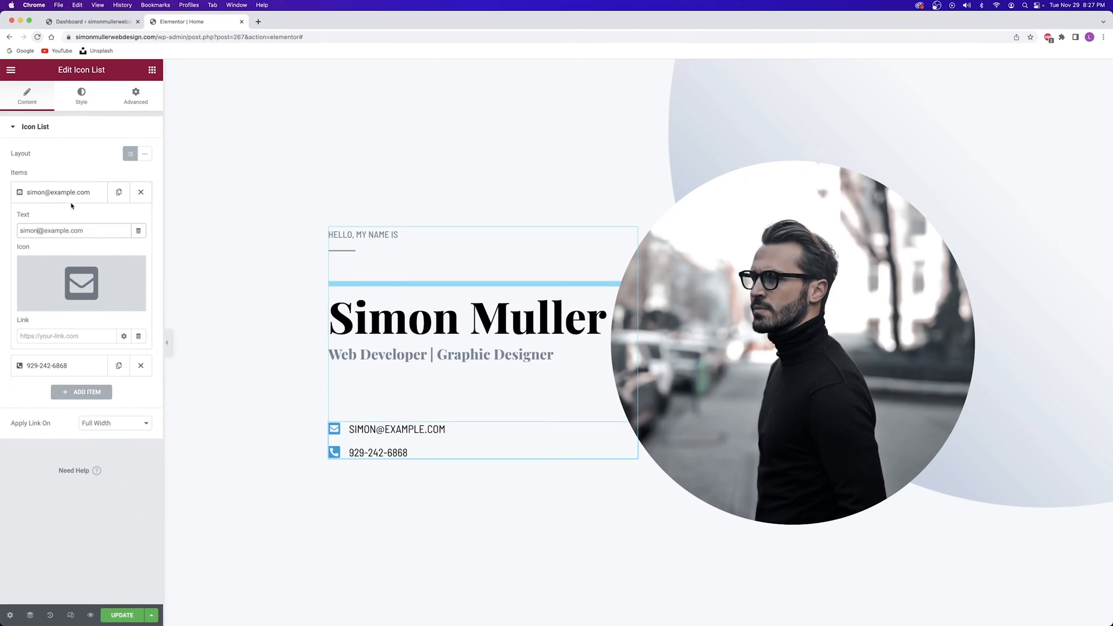
{"action": "left_click", "coordinate": [48, 335]}
{"action": "left_click_drag", "start_coordinate": [86, 231], "coordinate": [20, 233]}
{"action": "left_click", "coordinate": [64, 337]}
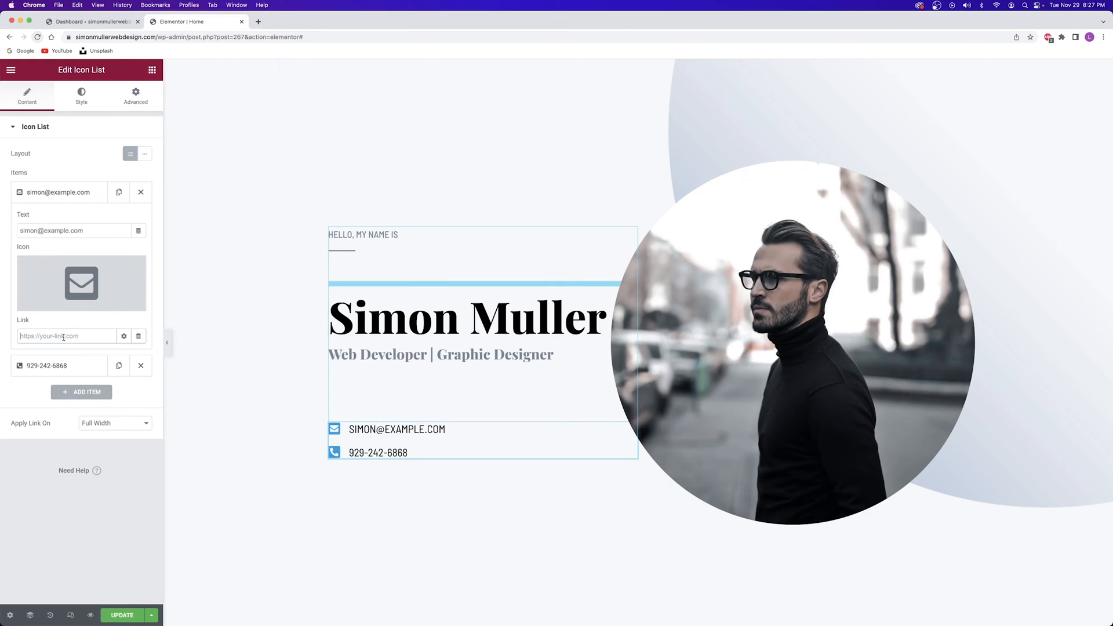
{"action": "left_click_drag", "start_coordinate": [85, 230], "coordinate": [2, 229]}
{"action": "type", "text": "Email"}
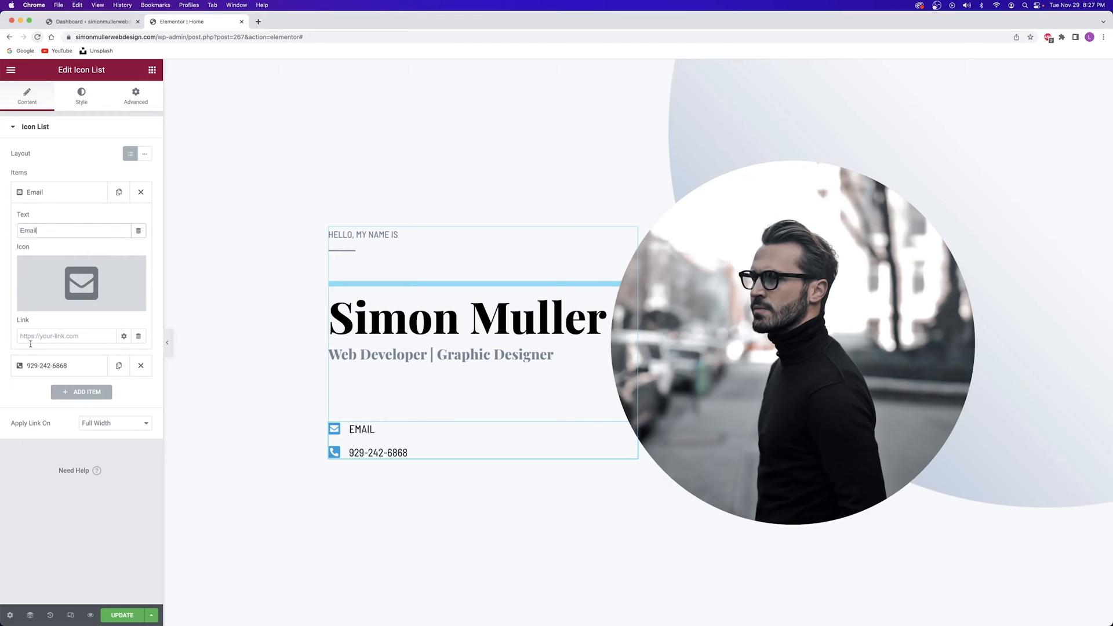
{"action": "left_click", "coordinate": [57, 336]}
{"action": "double_click", "coordinate": [29, 230]}
{"action": "type", "text": "simon@example.com"}
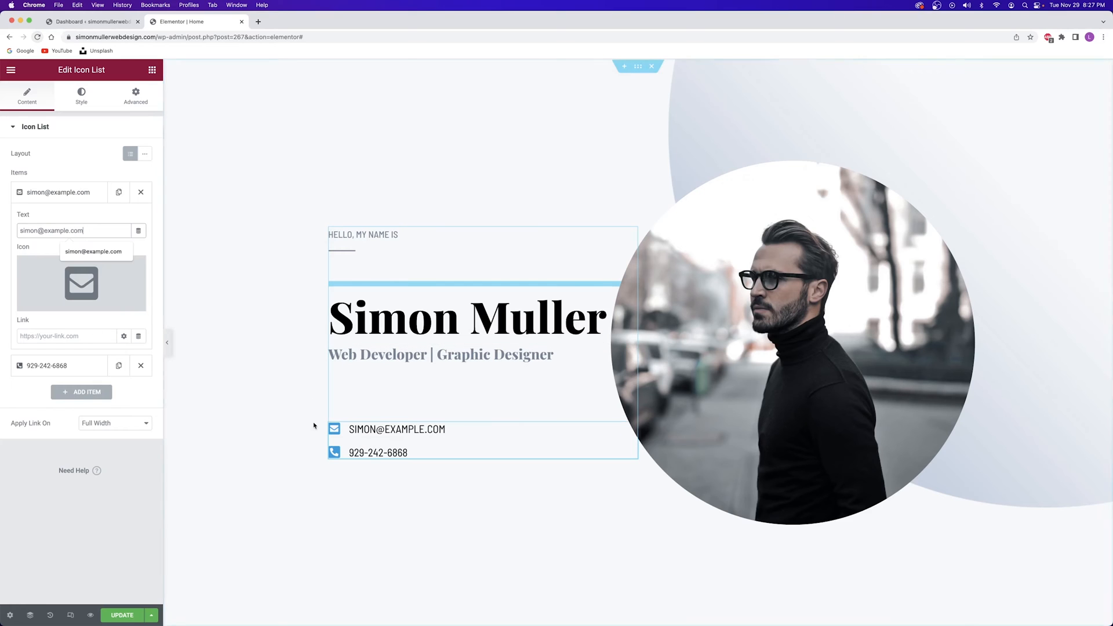
{"action": "left_click", "coordinate": [60, 194]}
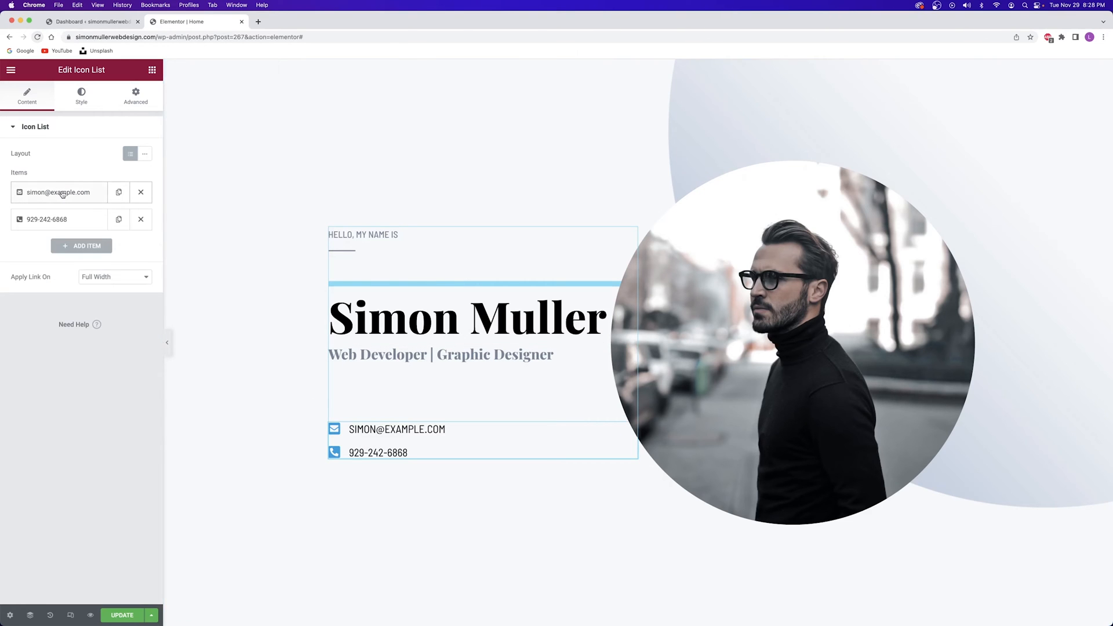
{"action": "left_click", "coordinate": [41, 219]}
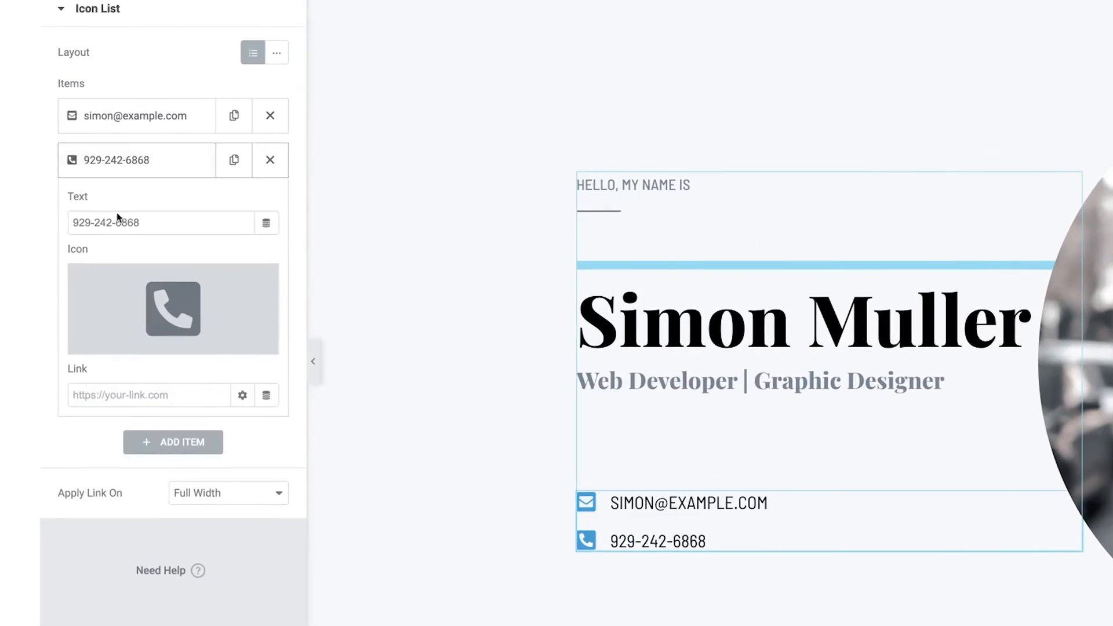
{"action": "left_click_drag", "start_coordinate": [150, 224], "coordinate": [42, 221]}
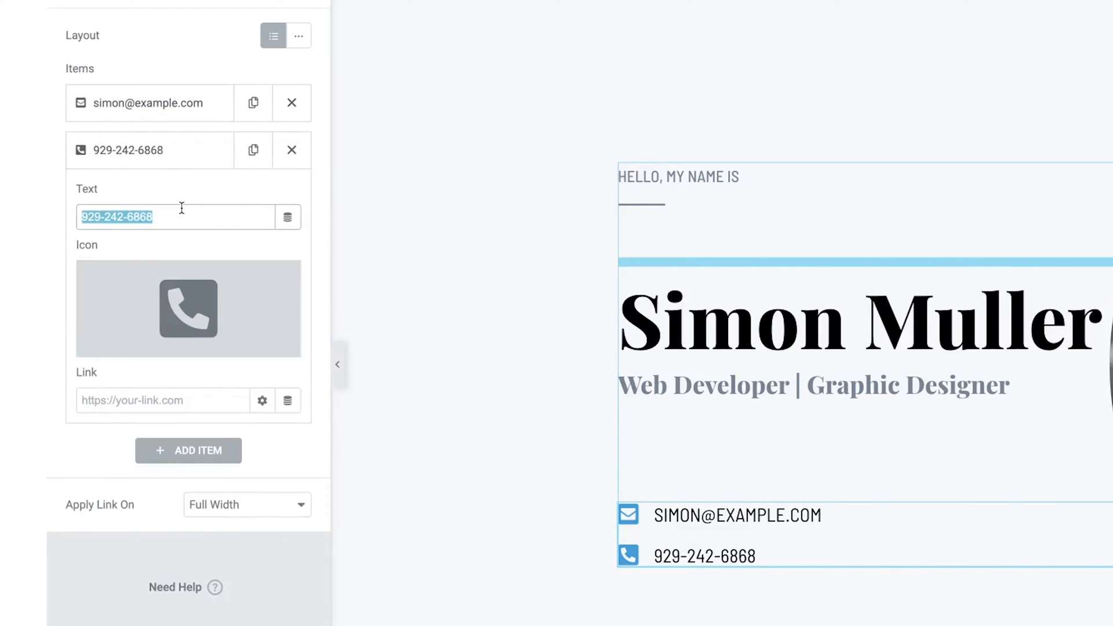
{"action": "left_click", "coordinate": [120, 118]}
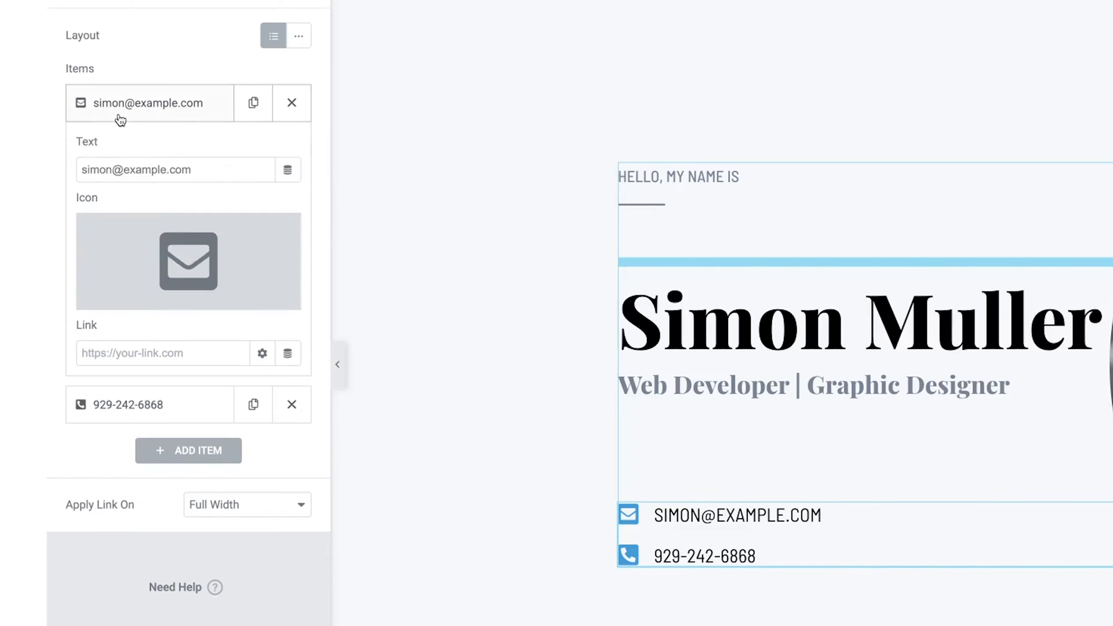
{"action": "left_click", "coordinate": [164, 107]}
{"action": "left_click", "coordinate": [165, 159]}
{"action": "left_click", "coordinate": [184, 308]}
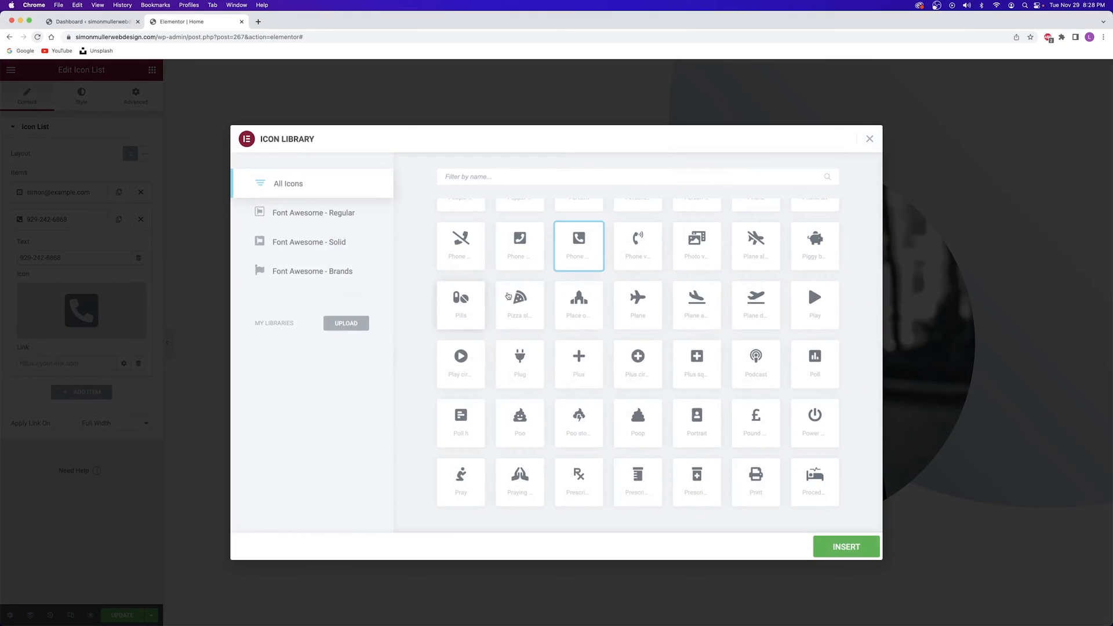
{"action": "scroll", "coordinate": [661, 299], "scroll_direction": "down", "scroll_amount": 10}
{"action": "scroll", "coordinate": [598, 292], "scroll_direction": "down", "scroll_amount": 15}
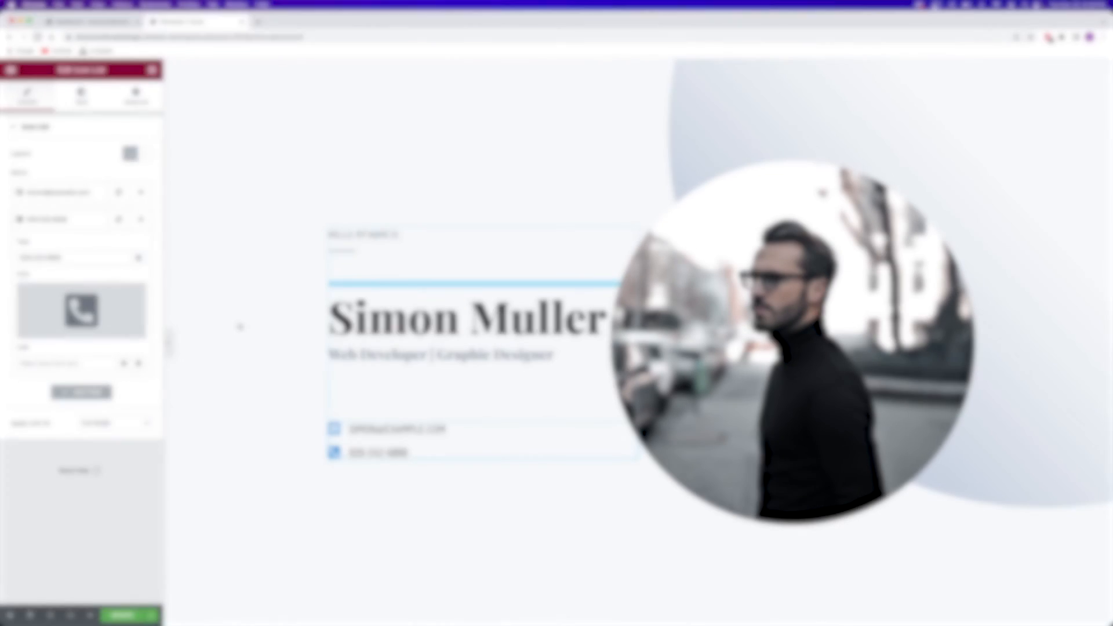
{"action": "left_click", "coordinate": [101, 225]}
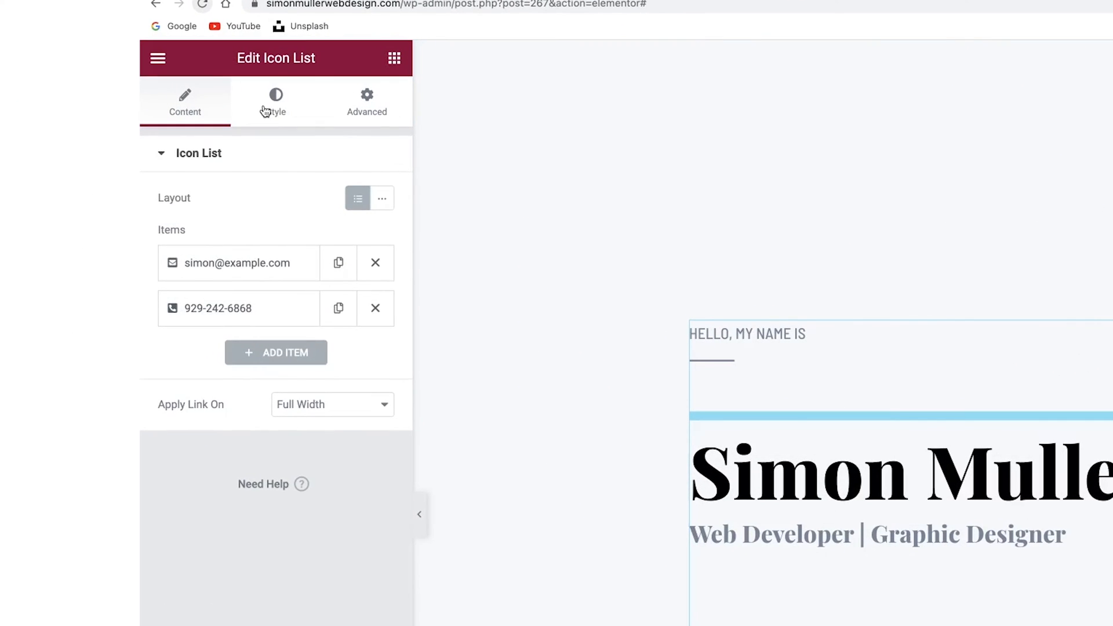
Review the contact list's icon colour and text styles unchanged, then save the homepage with UPDATE
{"action": "left_click", "coordinate": [265, 110]}
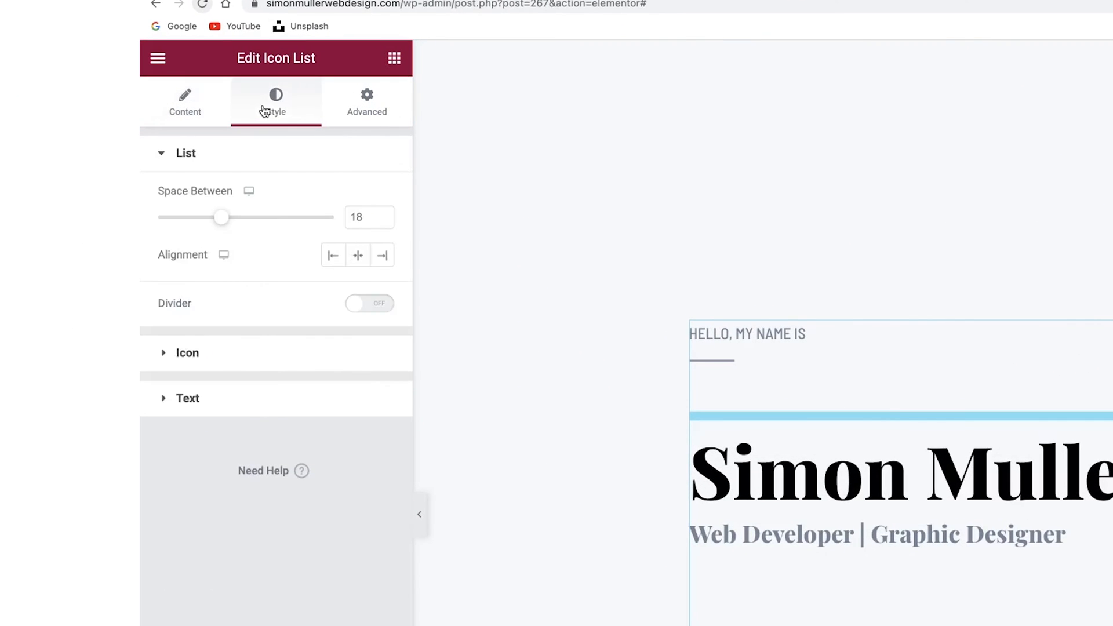
{"action": "left_click", "coordinate": [210, 358]}
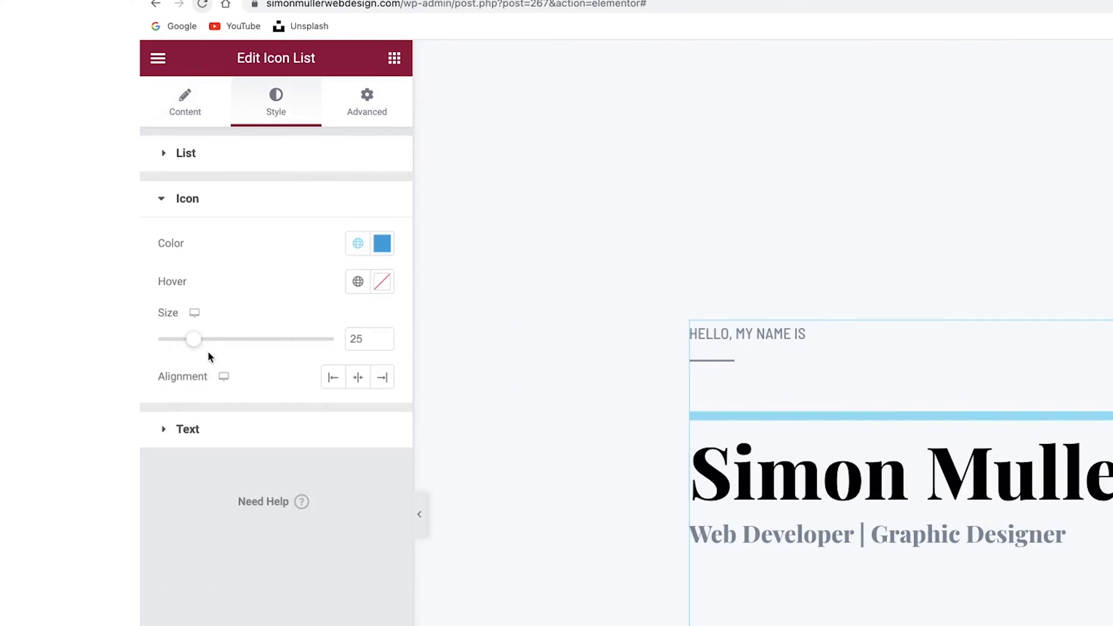
{"action": "left_click", "coordinate": [382, 244]}
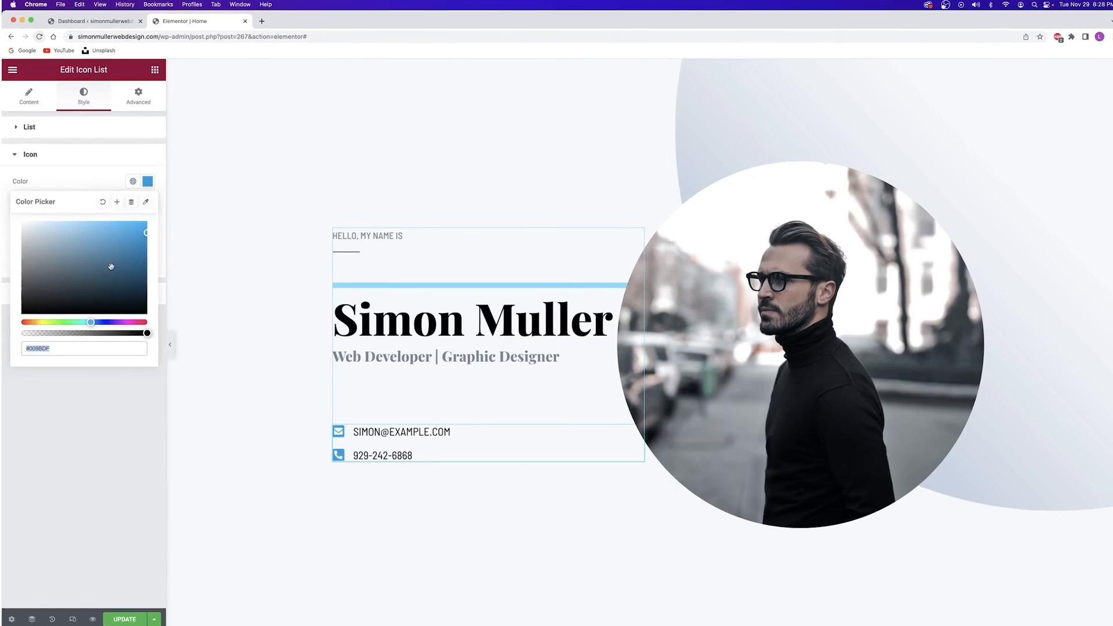
{"action": "left_click", "coordinate": [61, 189]}
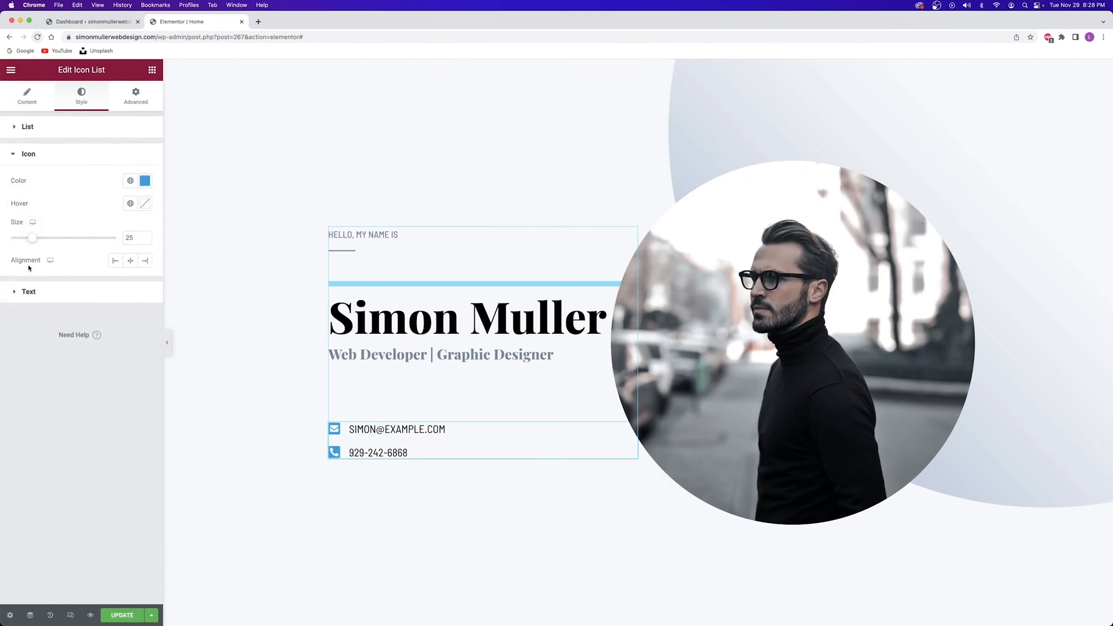
{"action": "left_click", "coordinate": [46, 292]}
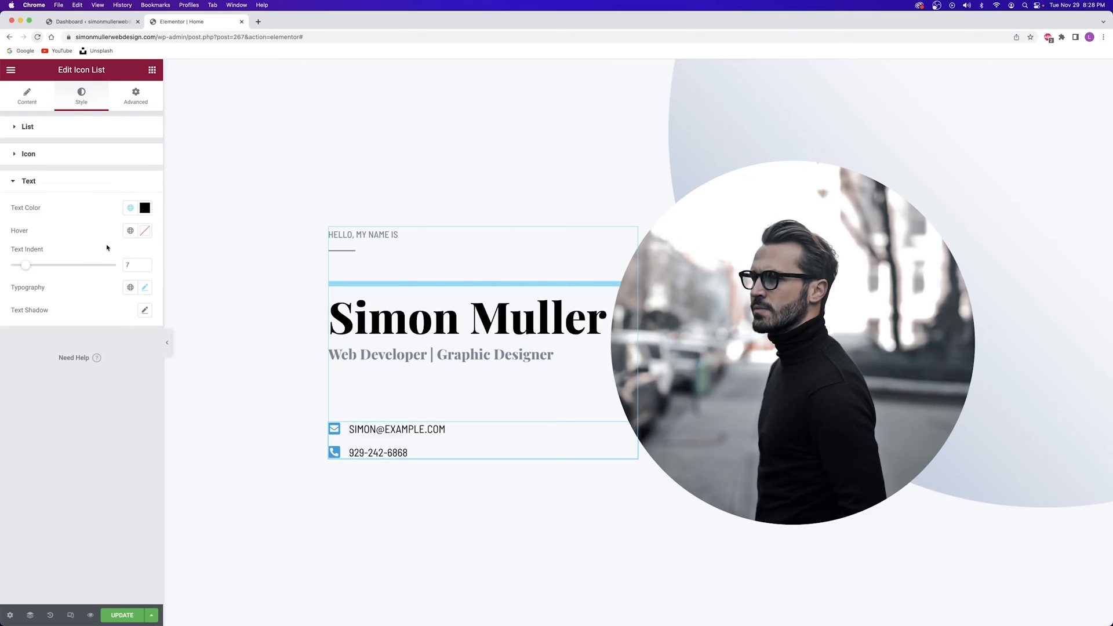
{"action": "left_click", "coordinate": [48, 163]}
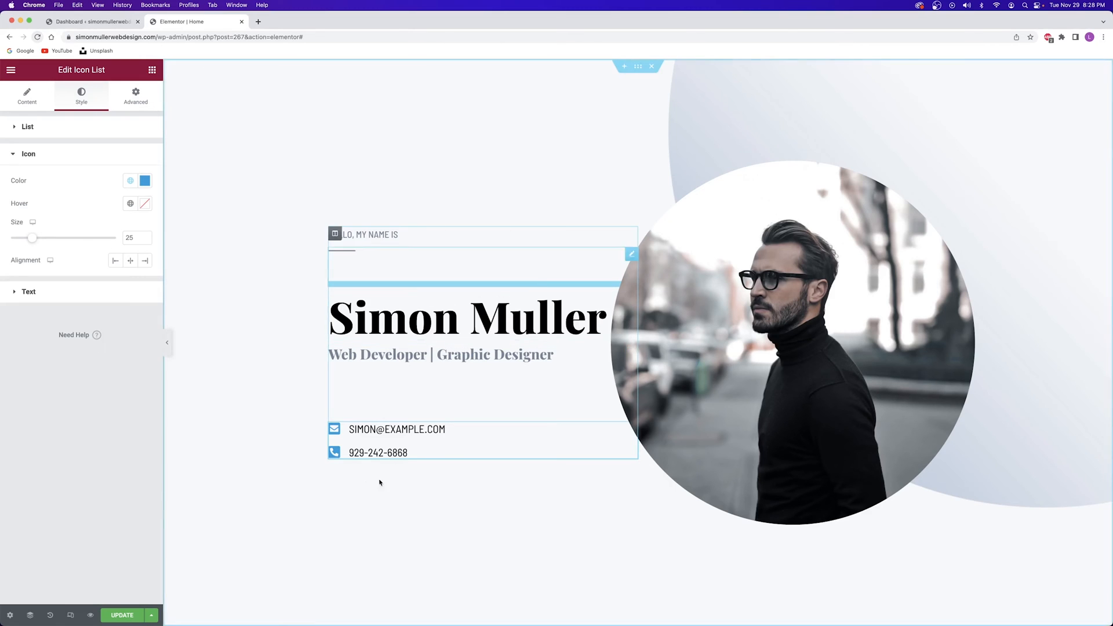
{"action": "left_click", "coordinate": [122, 616]}
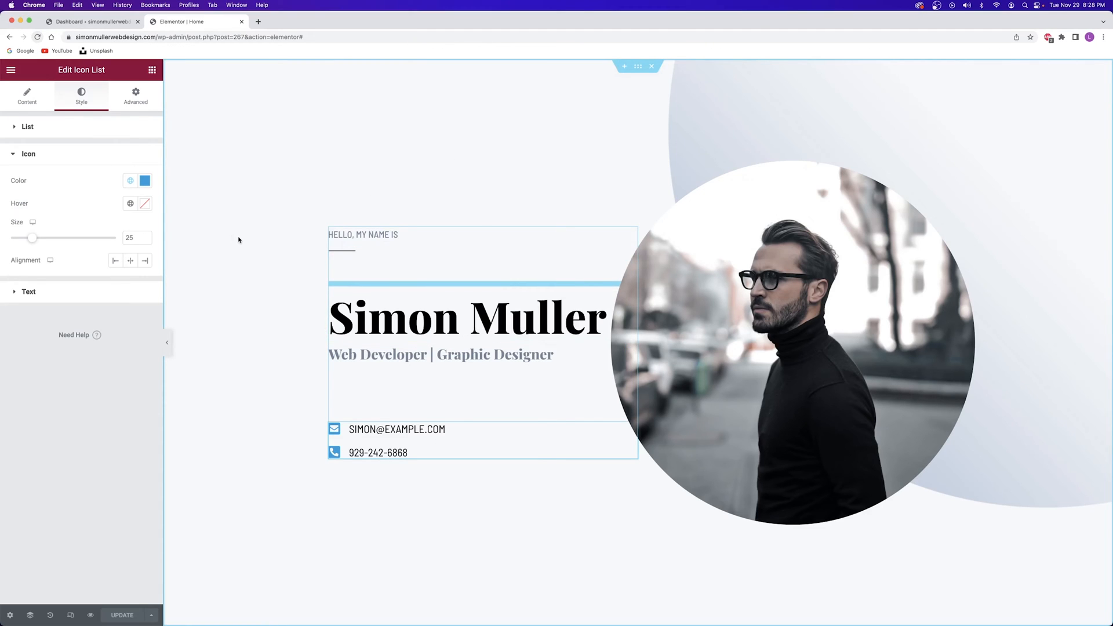
{"action": "scroll", "coordinate": [267, 230], "scroll_direction": "down", "scroll_amount": 15}
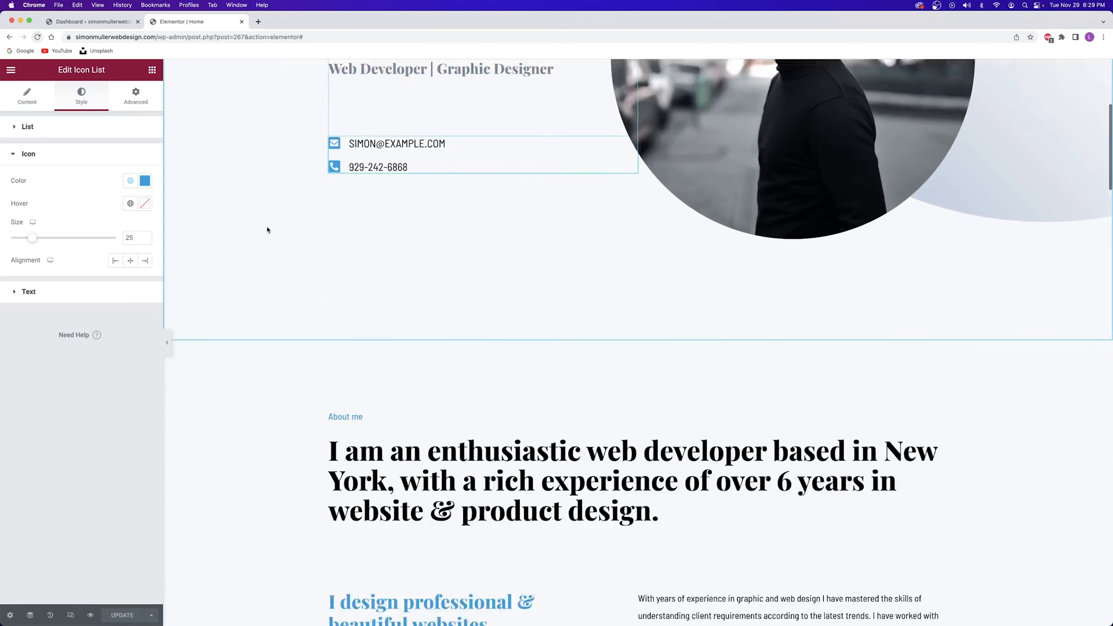
{"action": "scroll", "coordinate": [267, 230], "scroll_direction": "down", "scroll_amount": 20}
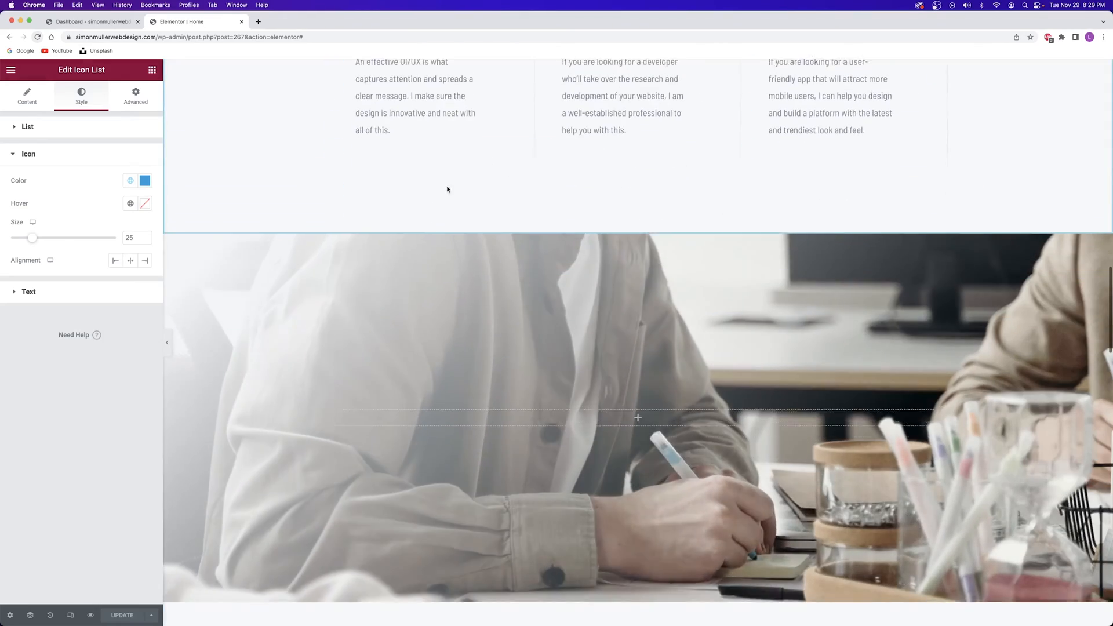
{"action": "scroll", "coordinate": [472, 224], "scroll_direction": "down", "scroll_amount": 15}
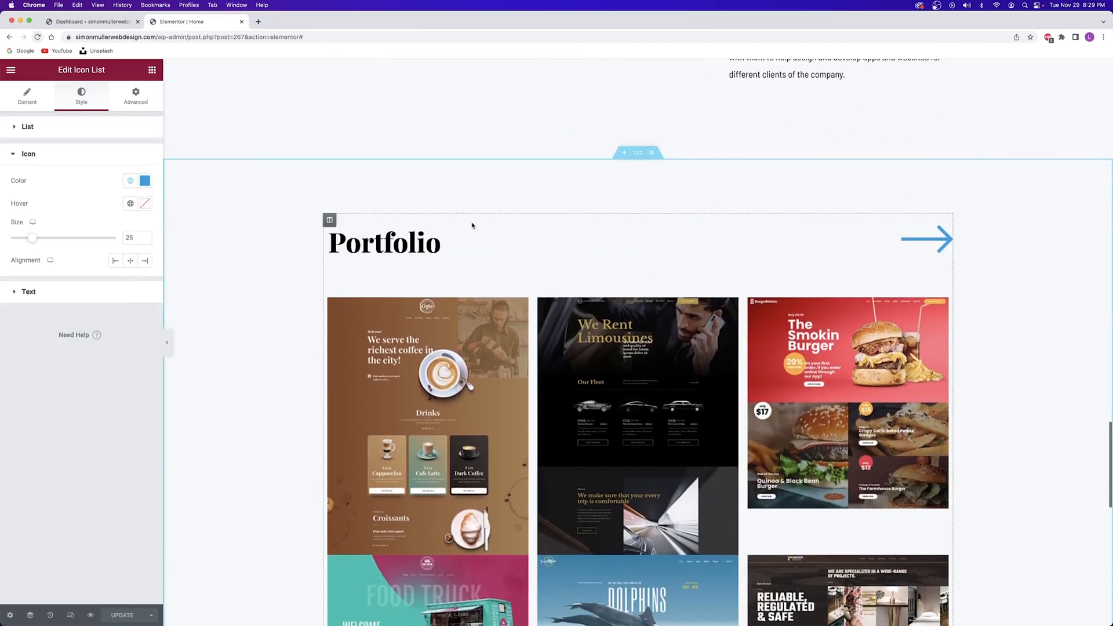
{"action": "scroll", "coordinate": [473, 224], "scroll_direction": "up", "scroll_amount": 20}
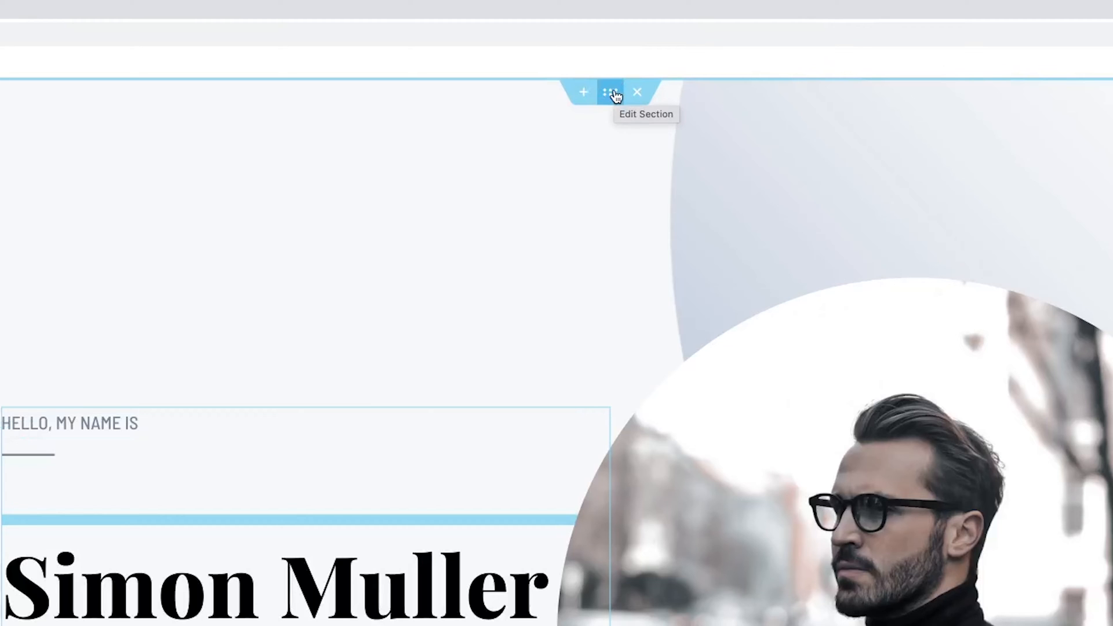
Set the hero section's classic background colour to near-black 18191d
{"action": "left_click", "coordinate": [612, 92]}
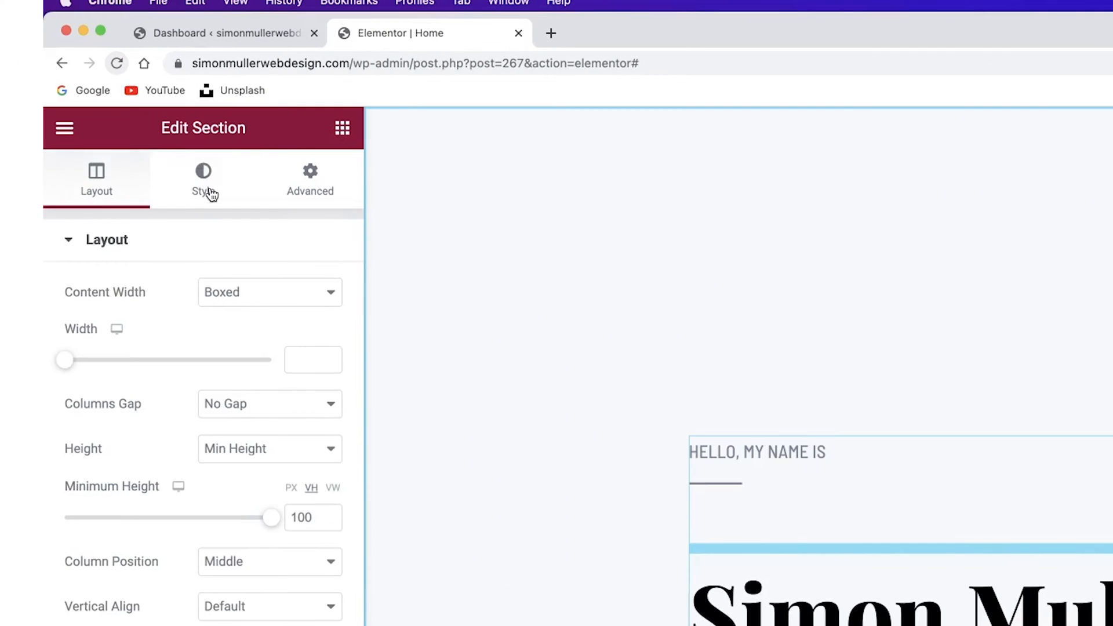
{"action": "left_click", "coordinate": [86, 103]}
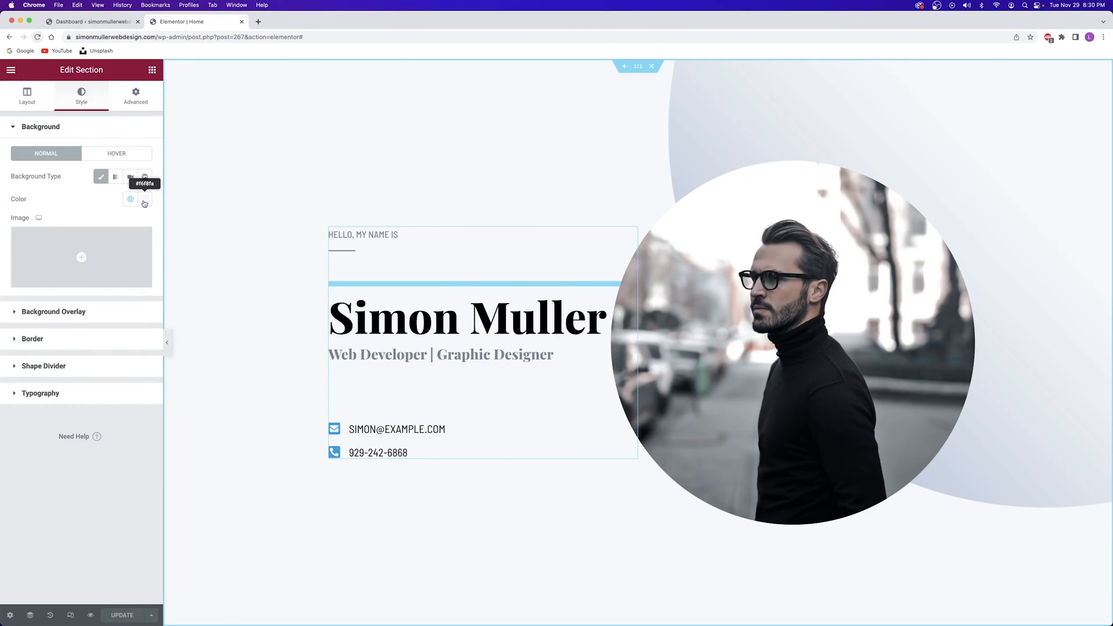
{"action": "left_click", "coordinate": [145, 201]}
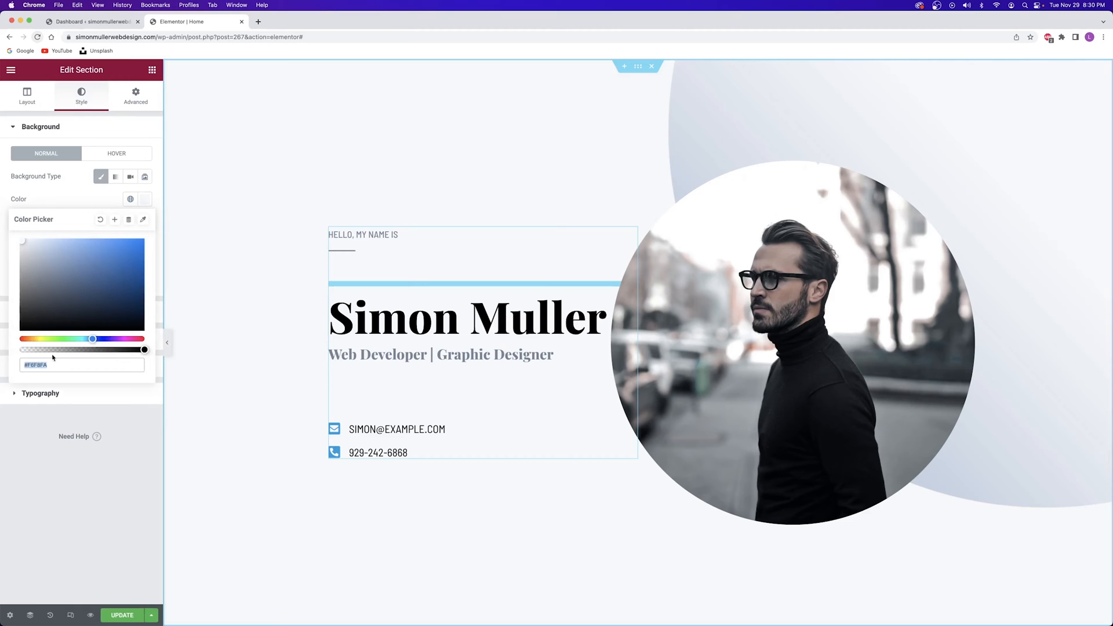
{"action": "type", "text": "18191"}
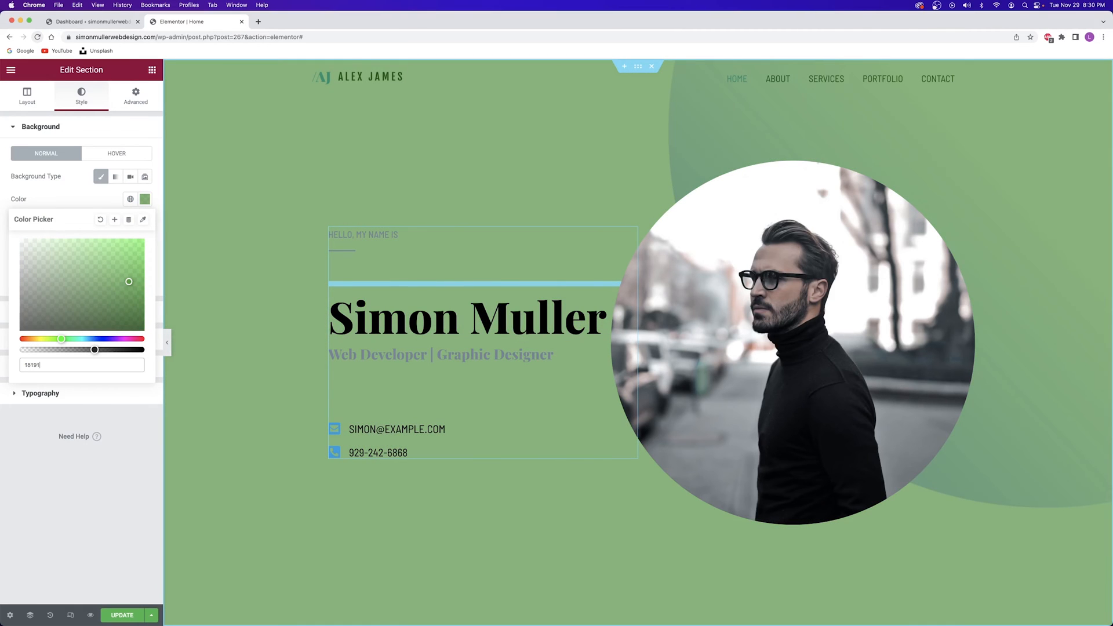
{"action": "type", "text": "d"}
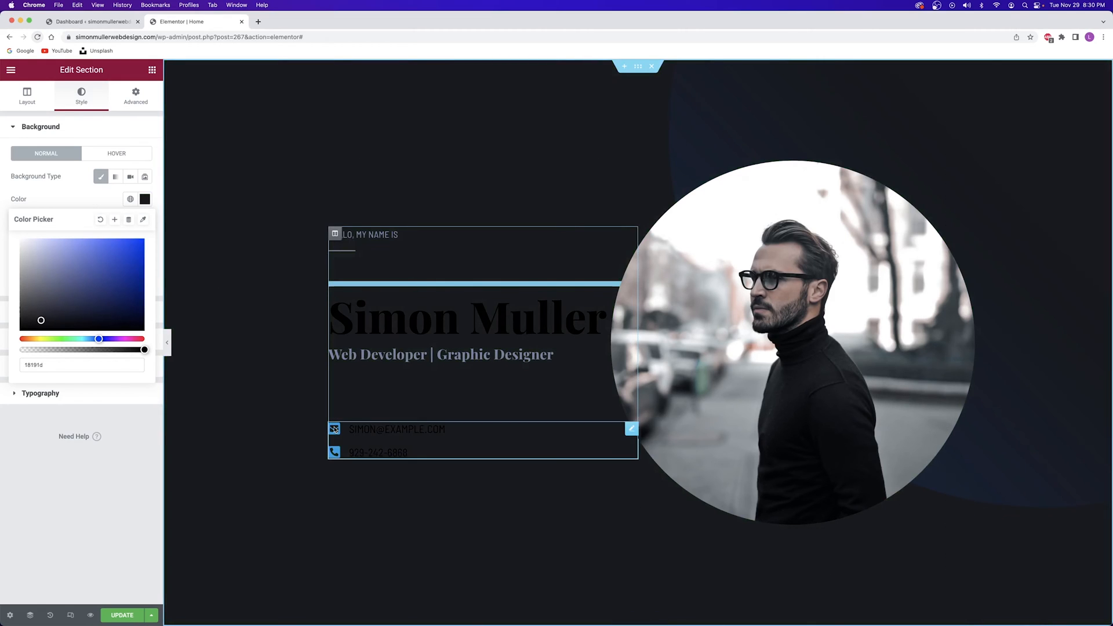
{"action": "left_click", "coordinate": [120, 616]}
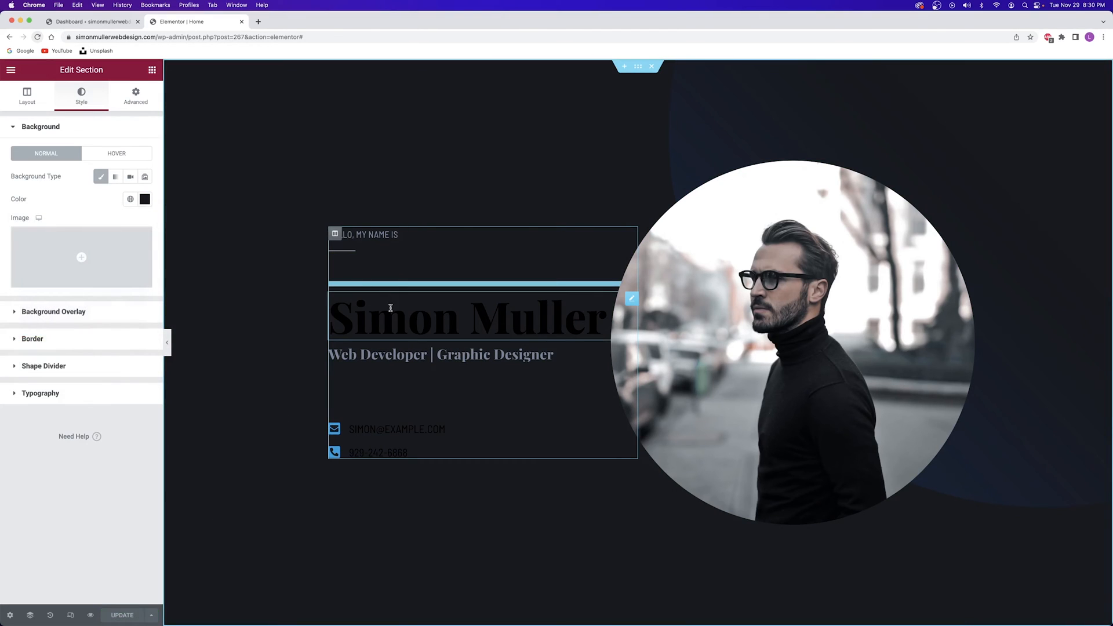
{"action": "scroll", "coordinate": [435, 299], "scroll_direction": "down", "scroll_amount": 15}
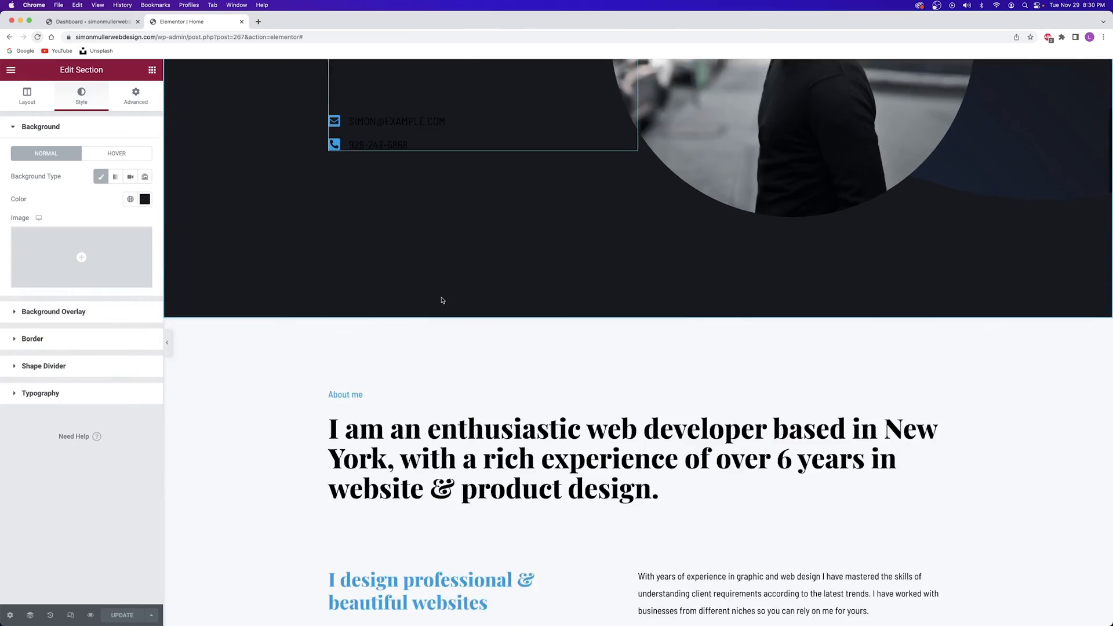
{"action": "scroll", "coordinate": [442, 299], "scroll_direction": "up", "scroll_amount": 7}
{"action": "scroll", "coordinate": [442, 301], "scroll_direction": "up", "scroll_amount": 8}
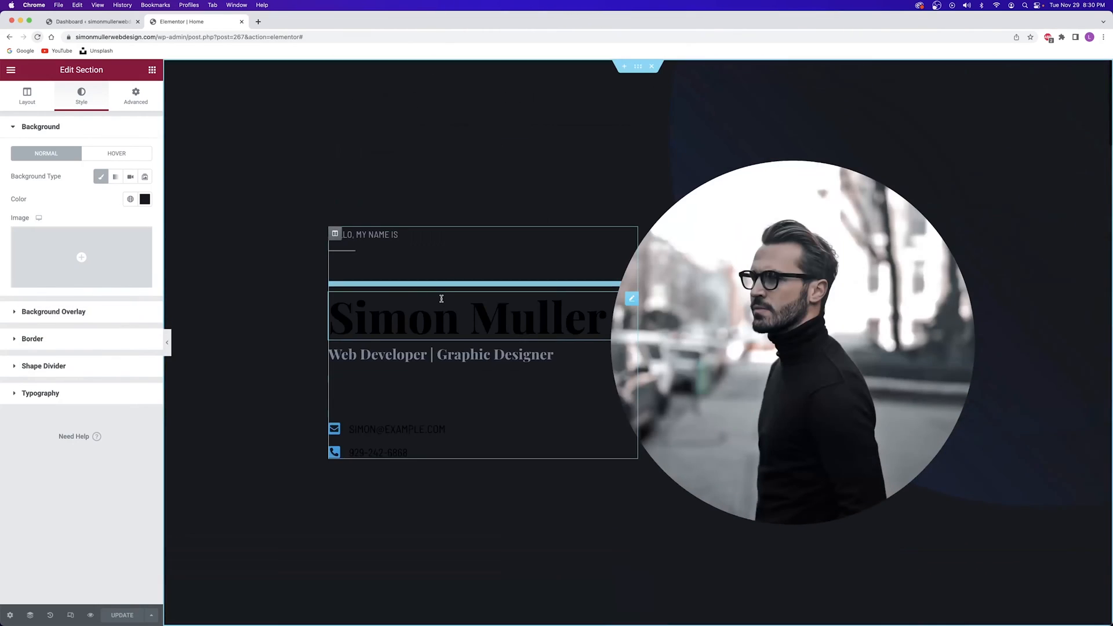
Set the name heading's text colour to the white Primary global colour
{"action": "left_click", "coordinate": [441, 305]}
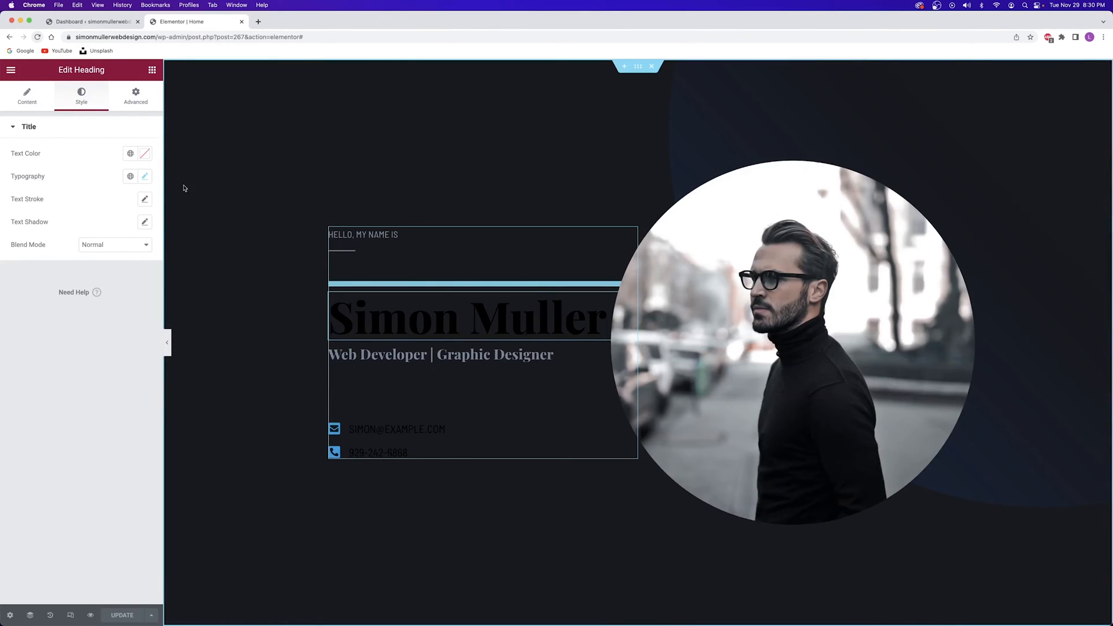
{"action": "left_click", "coordinate": [146, 154]}
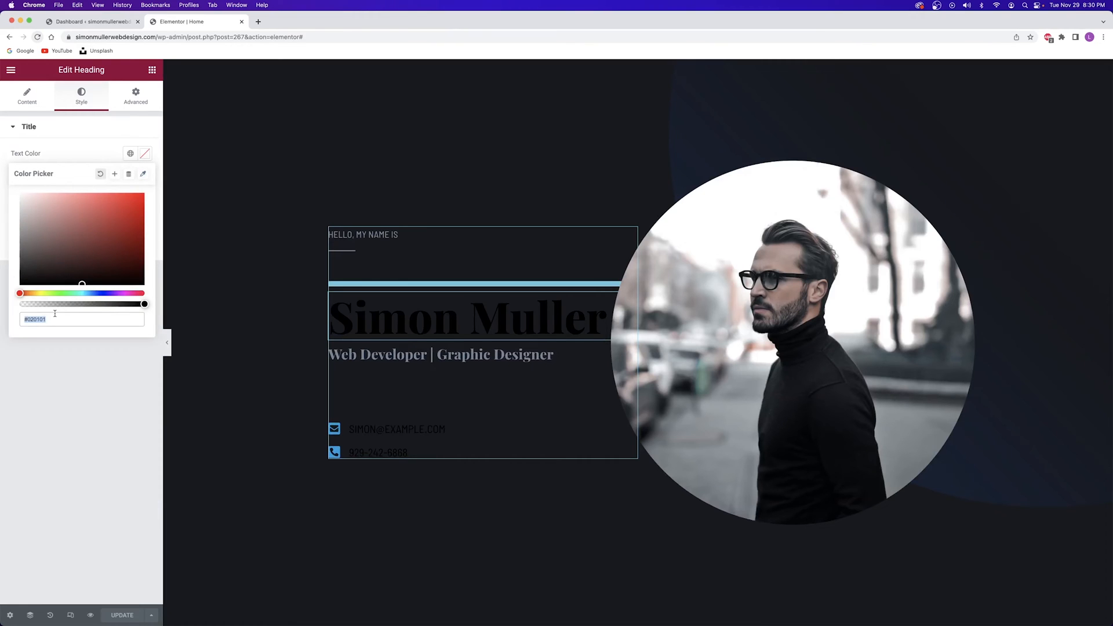
{"action": "left_click", "coordinate": [97, 158]}
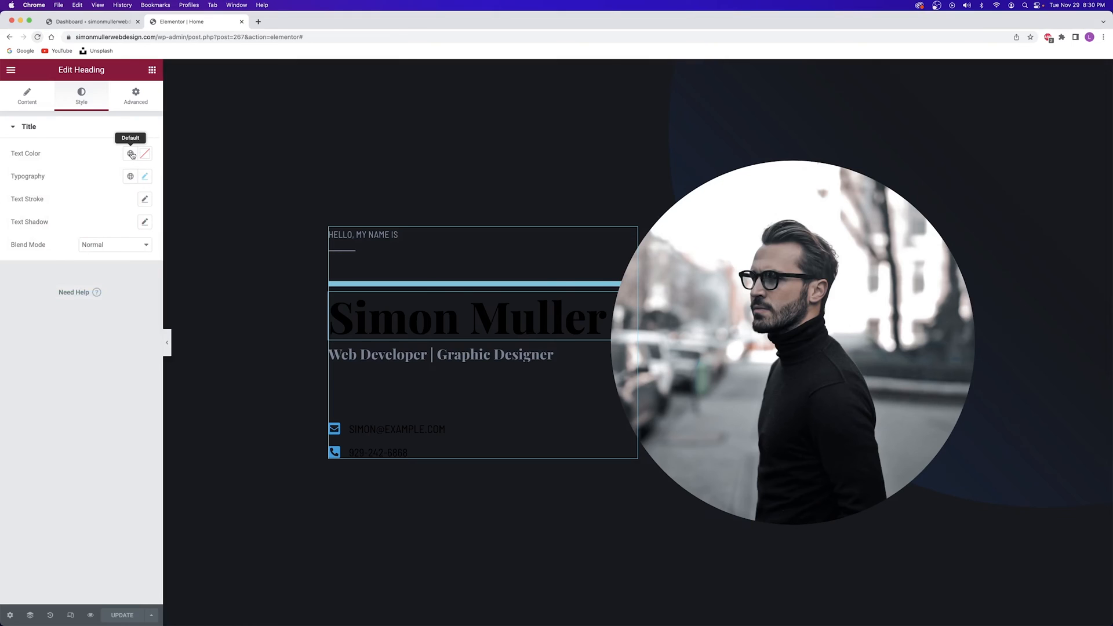
{"action": "left_click", "coordinate": [131, 154]}
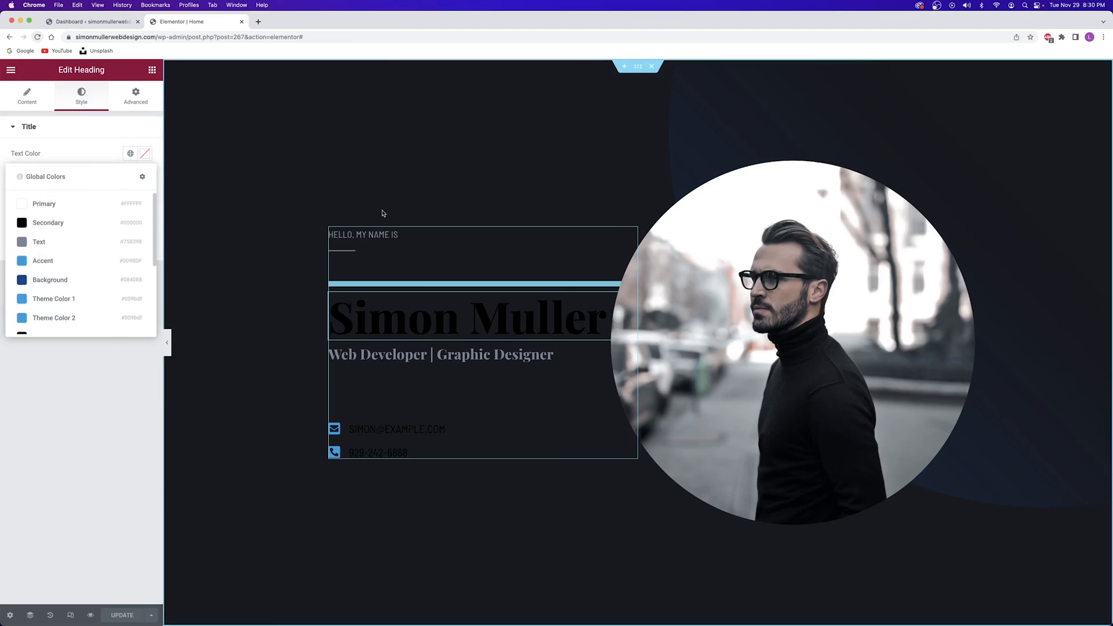
{"action": "left_click", "coordinate": [42, 204]}
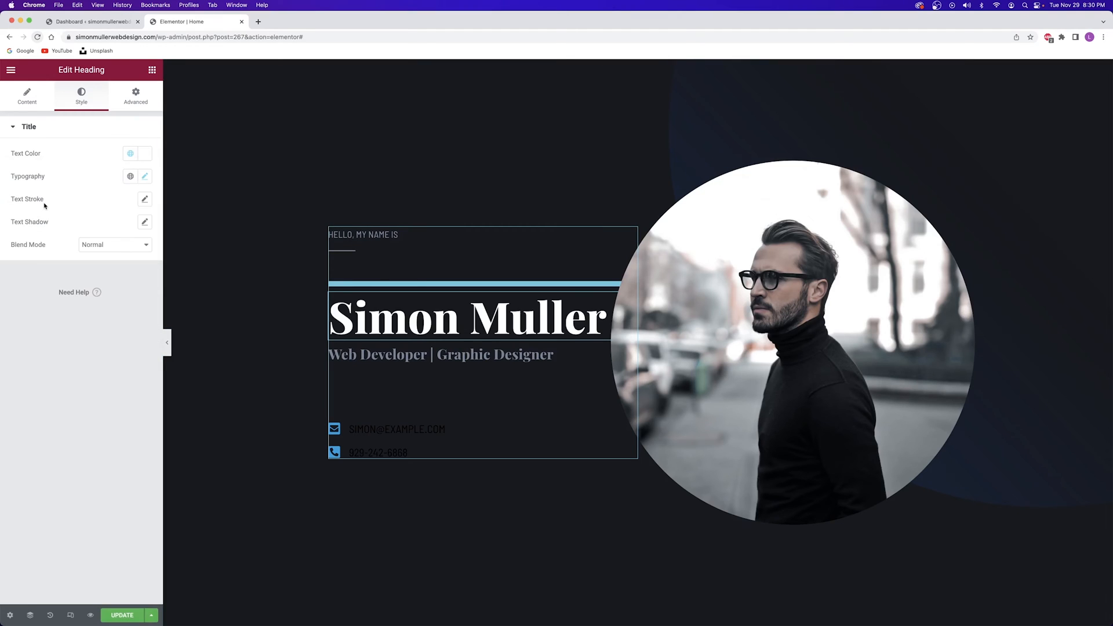
{"action": "left_click", "coordinate": [438, 434]}
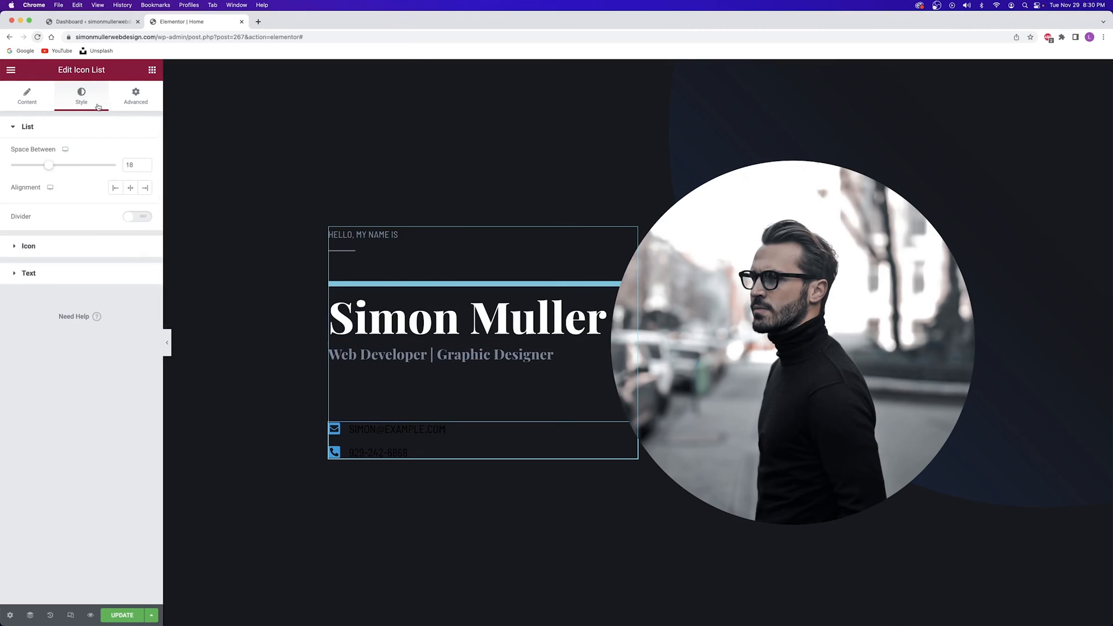
Set the hero contact list's Text Color to the global white colour
{"action": "left_click", "coordinate": [69, 129]}
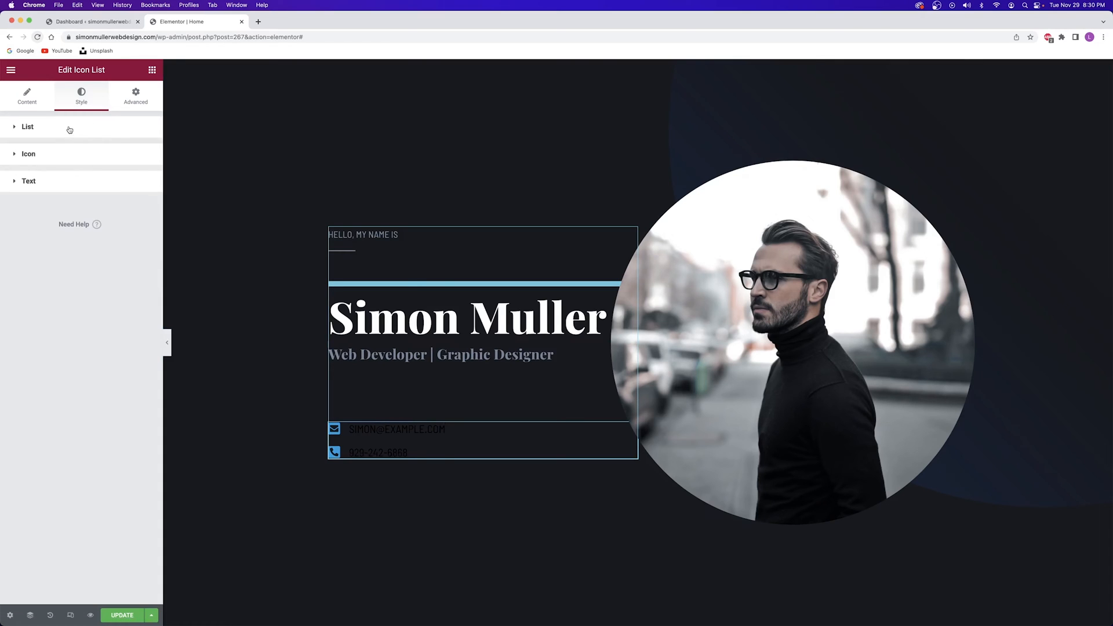
{"action": "left_click", "coordinate": [53, 183]}
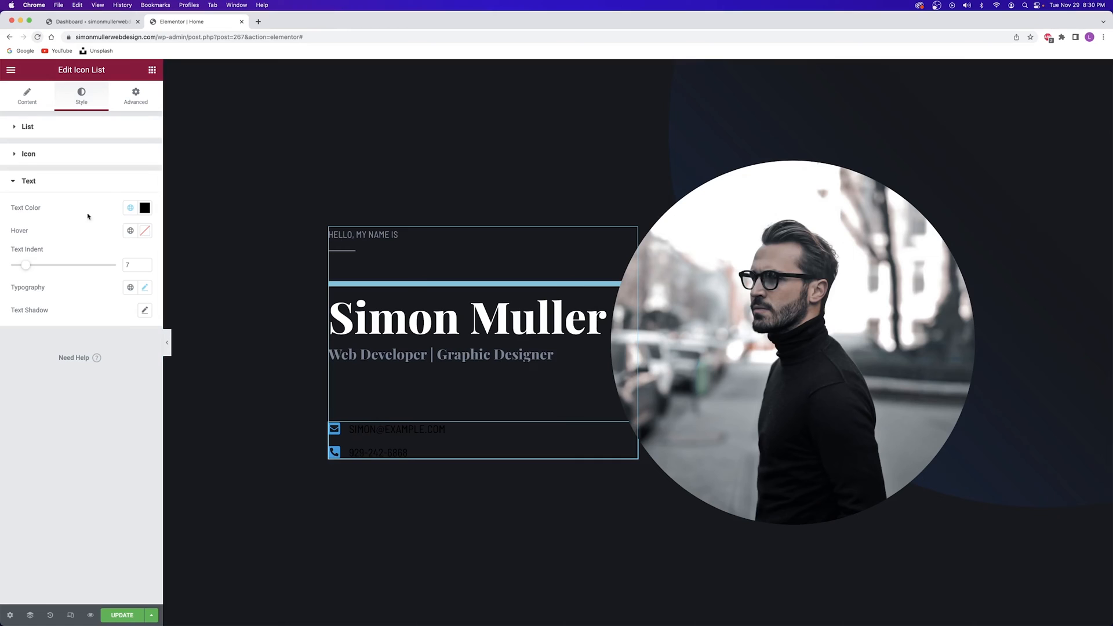
{"action": "left_click", "coordinate": [131, 207]}
{"action": "left_click", "coordinate": [103, 295]}
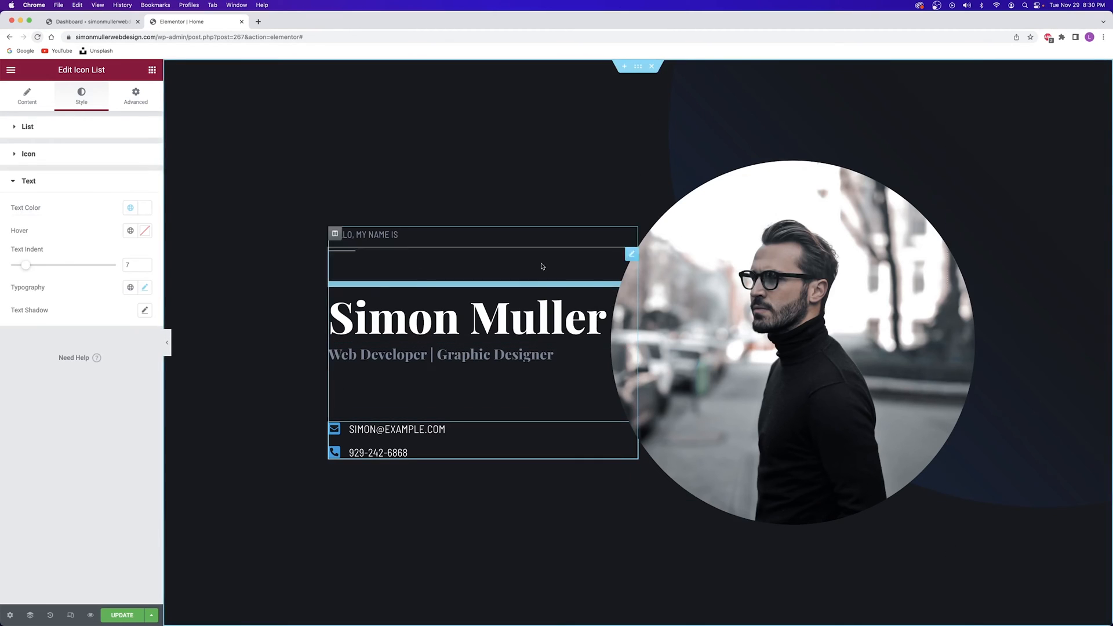
{"action": "scroll", "coordinate": [461, 198], "scroll_direction": "down", "scroll_amount": 10}
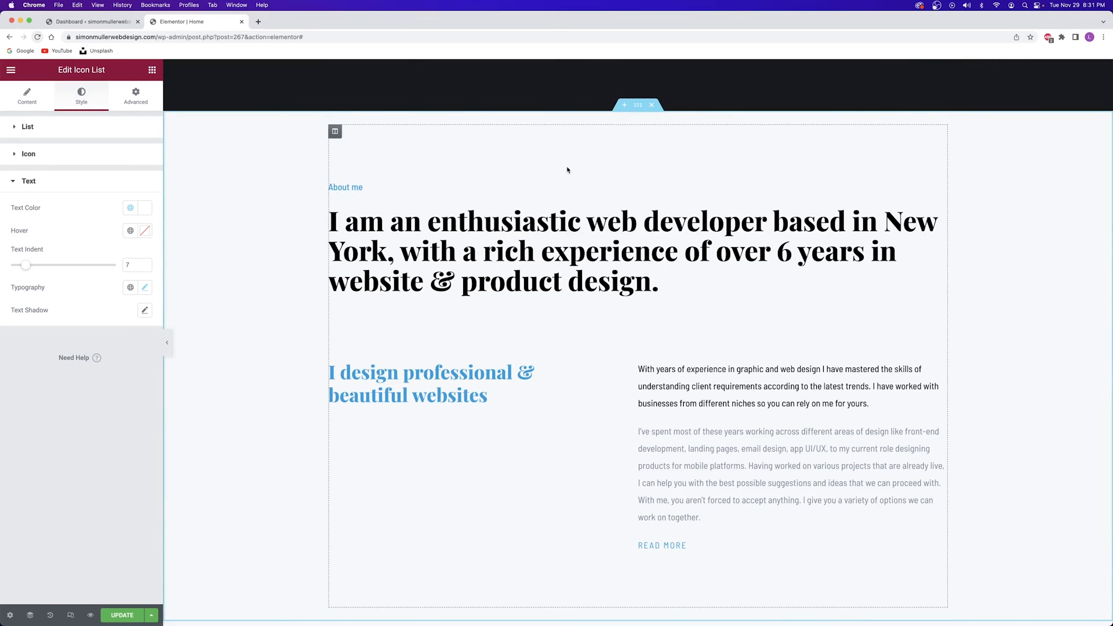
Select the About me section and preview Gradient, Video and Slideshow backgrounds, ending on Classic
{"action": "left_click", "coordinate": [637, 106]}
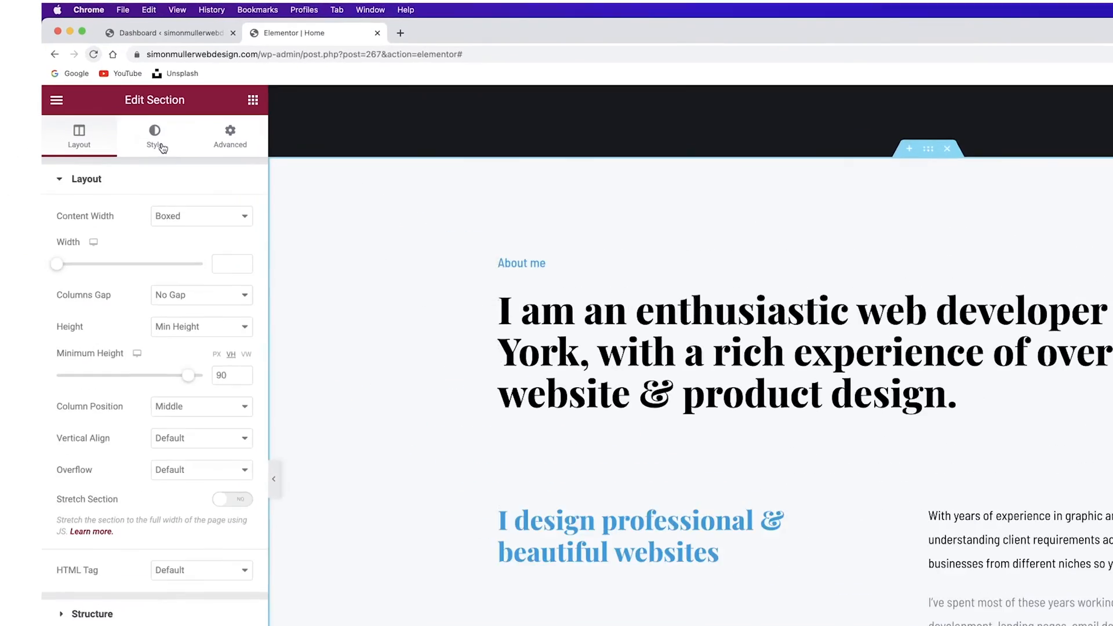
{"action": "left_click", "coordinate": [163, 147]}
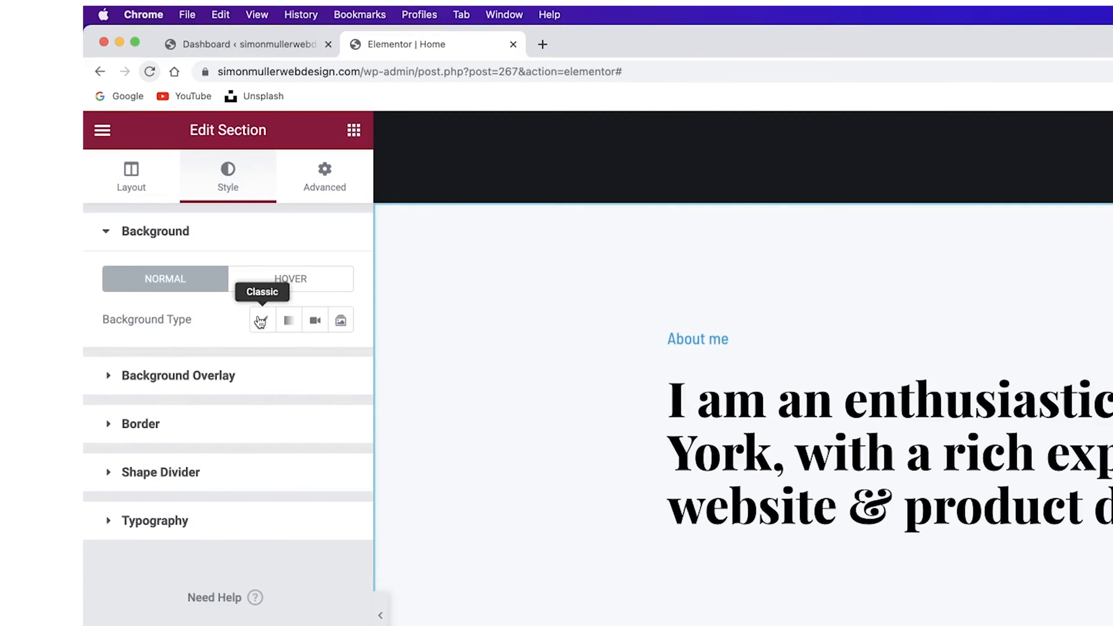
{"action": "left_click", "coordinate": [260, 323]}
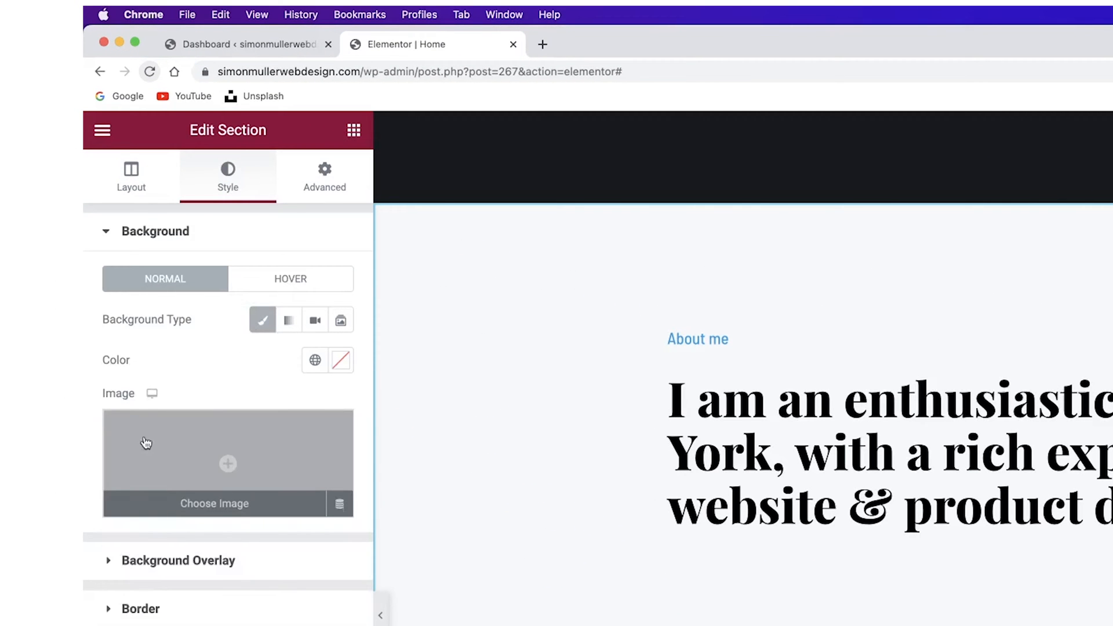
{"action": "left_click", "coordinate": [291, 321]}
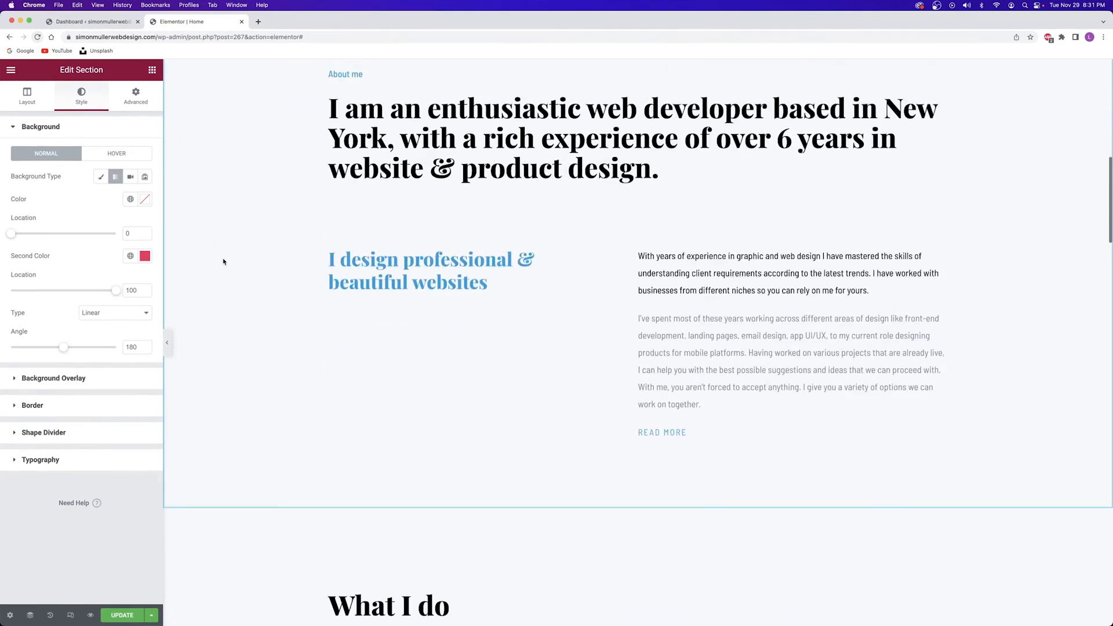
{"action": "scroll", "coordinate": [223, 261], "scroll_direction": "up", "scroll_amount": 2}
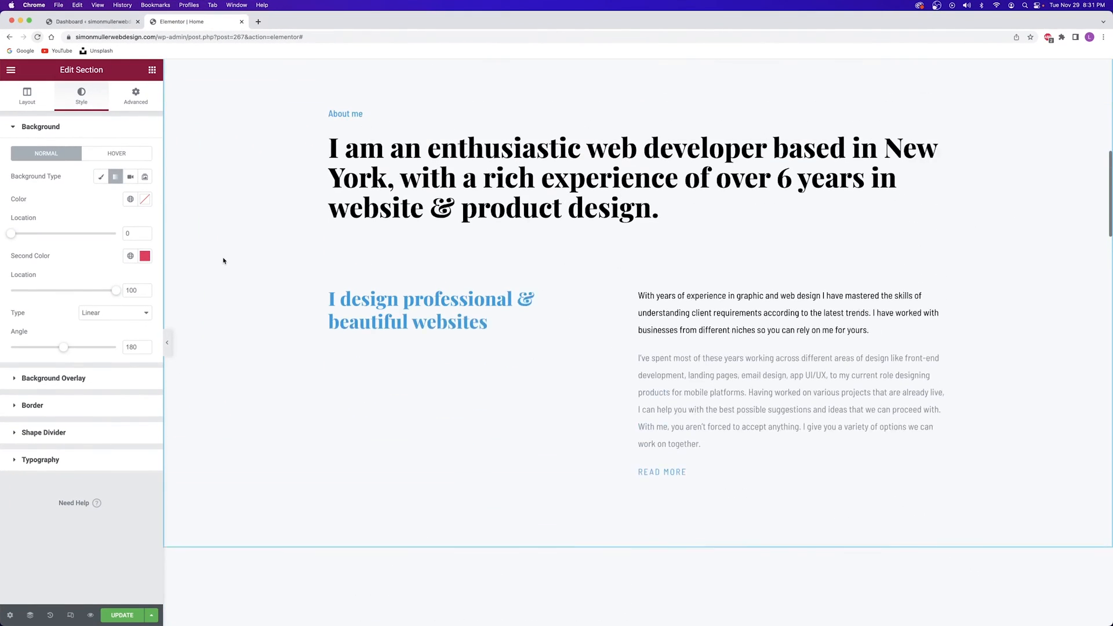
{"action": "left_click", "coordinate": [130, 177]}
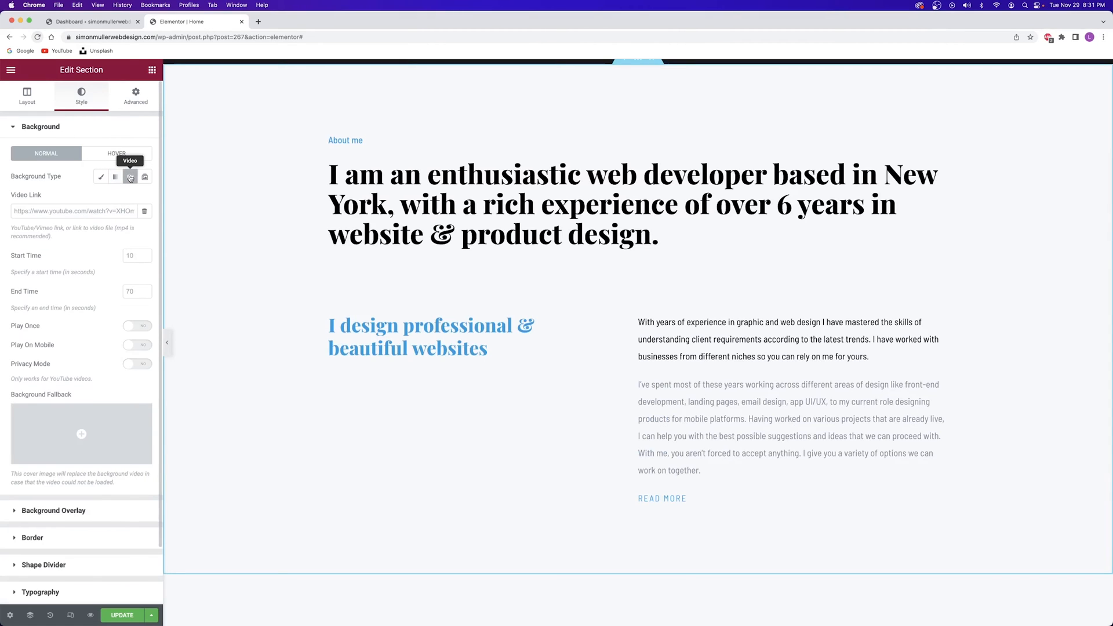
{"action": "left_click", "coordinate": [145, 177]}
{"action": "left_click", "coordinate": [101, 177]}
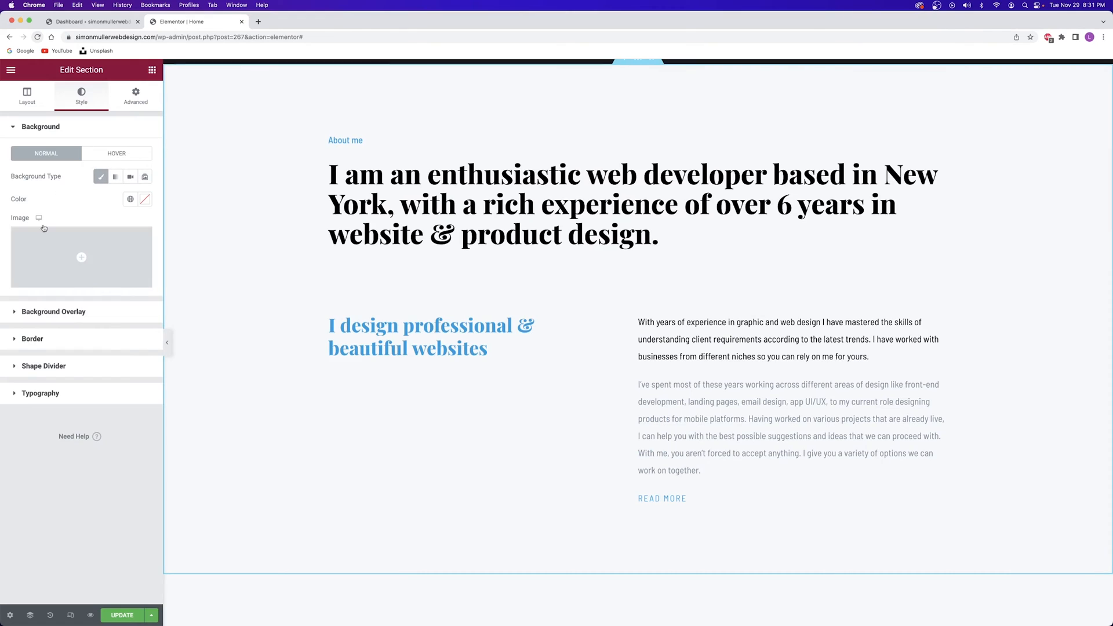
Set the red-car photo as the About me background, positioned Center Center and sized Cover
{"action": "left_click", "coordinate": [74, 255]}
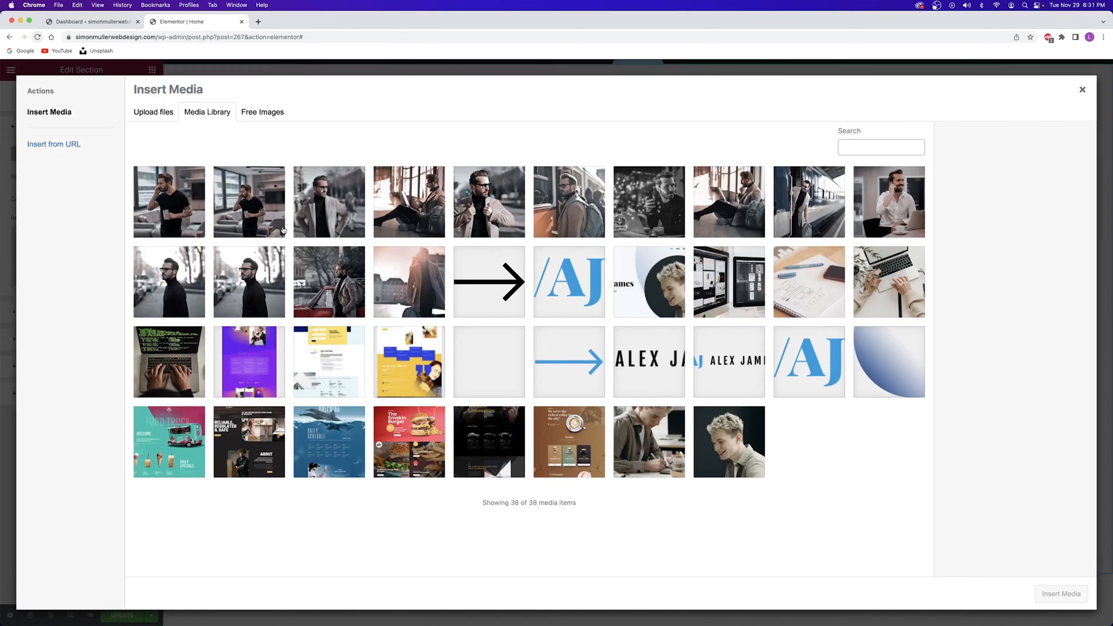
{"action": "left_click", "coordinate": [296, 270]}
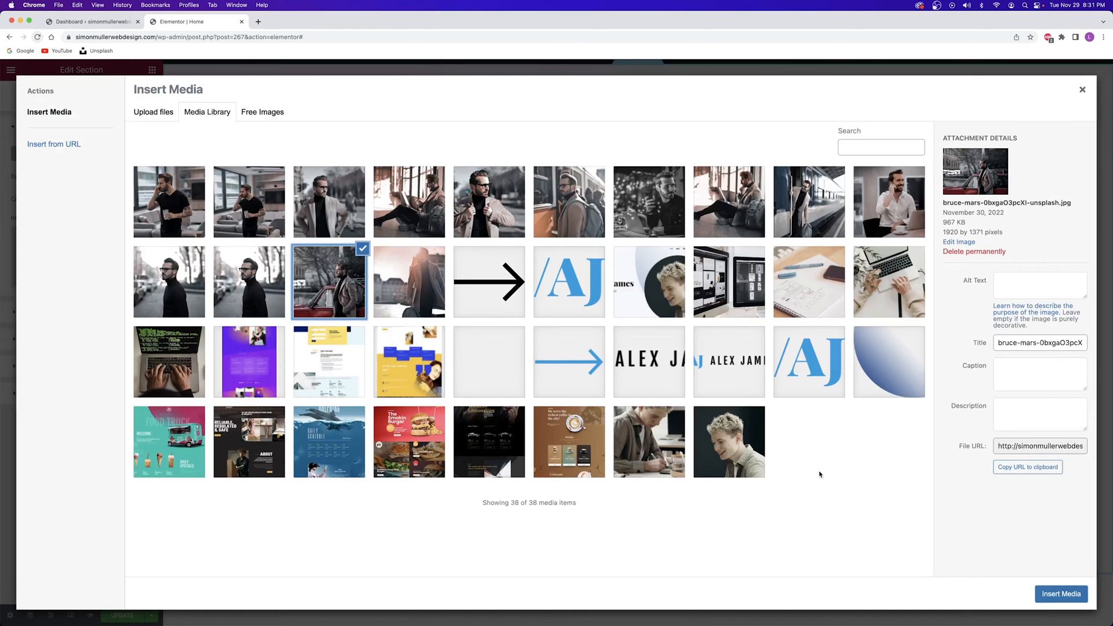
{"action": "left_click", "coordinate": [1060, 594]}
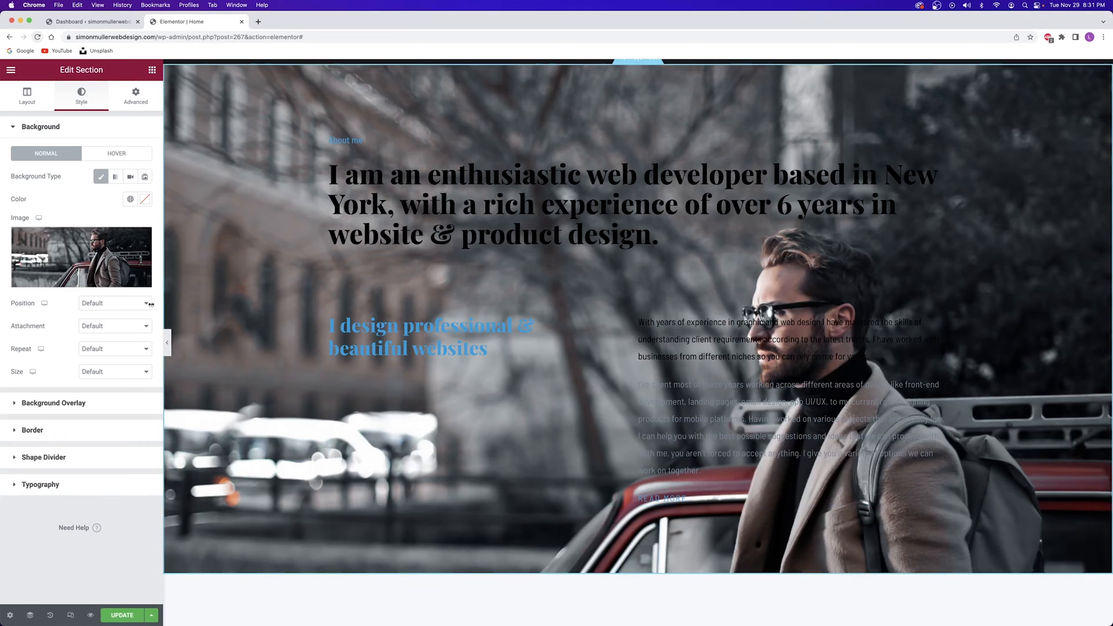
{"action": "left_click", "coordinate": [107, 303]}
{"action": "left_click", "coordinate": [104, 314]}
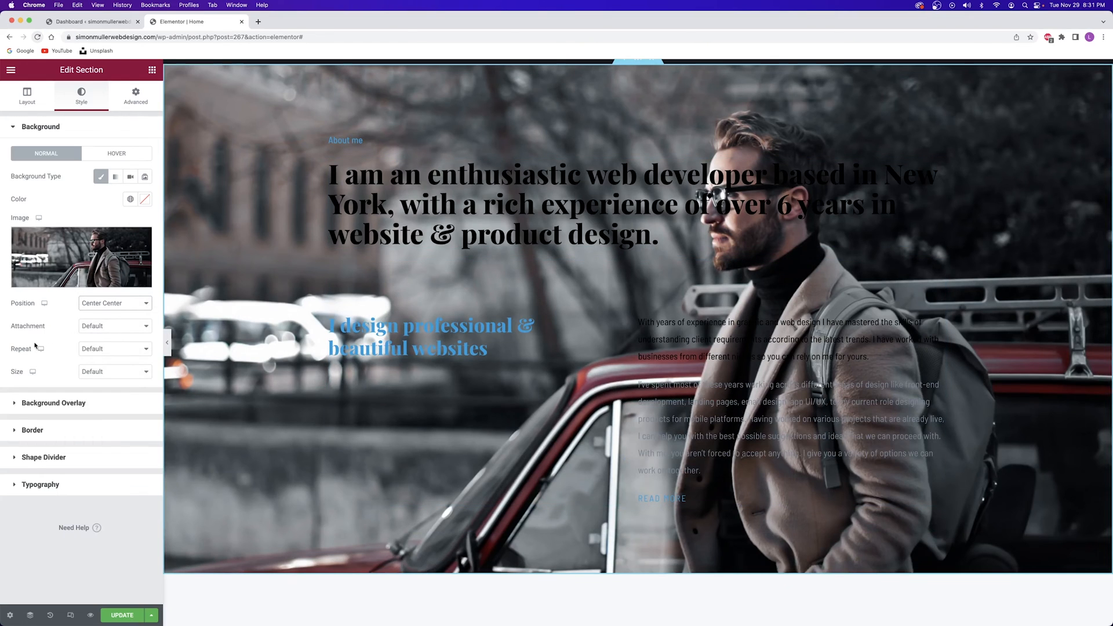
{"action": "left_click", "coordinate": [109, 375]}
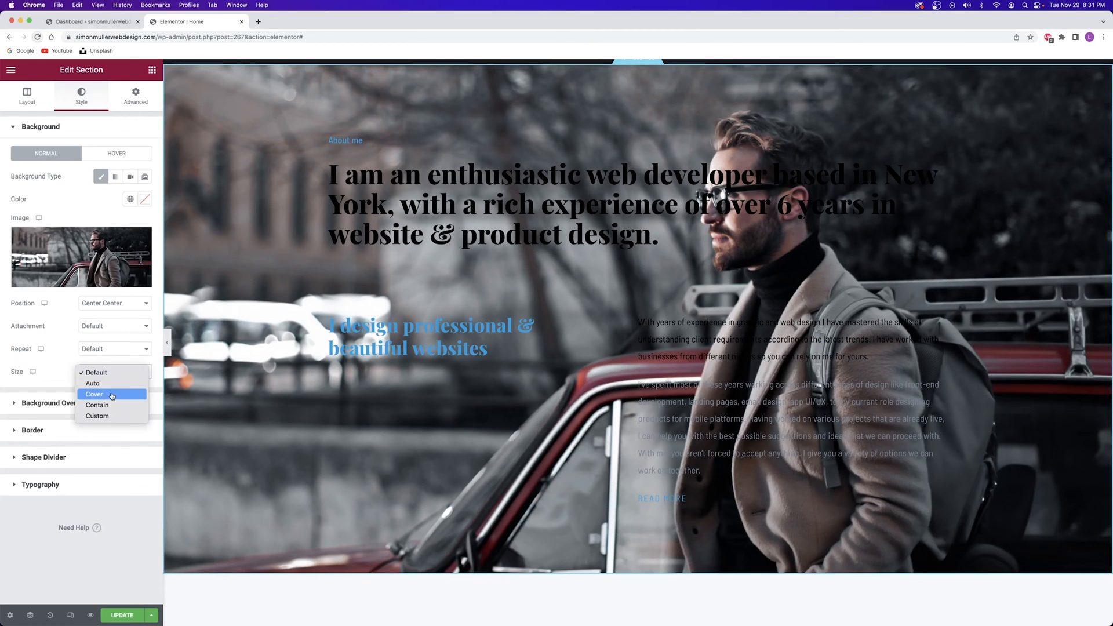
{"action": "left_click", "coordinate": [113, 395]}
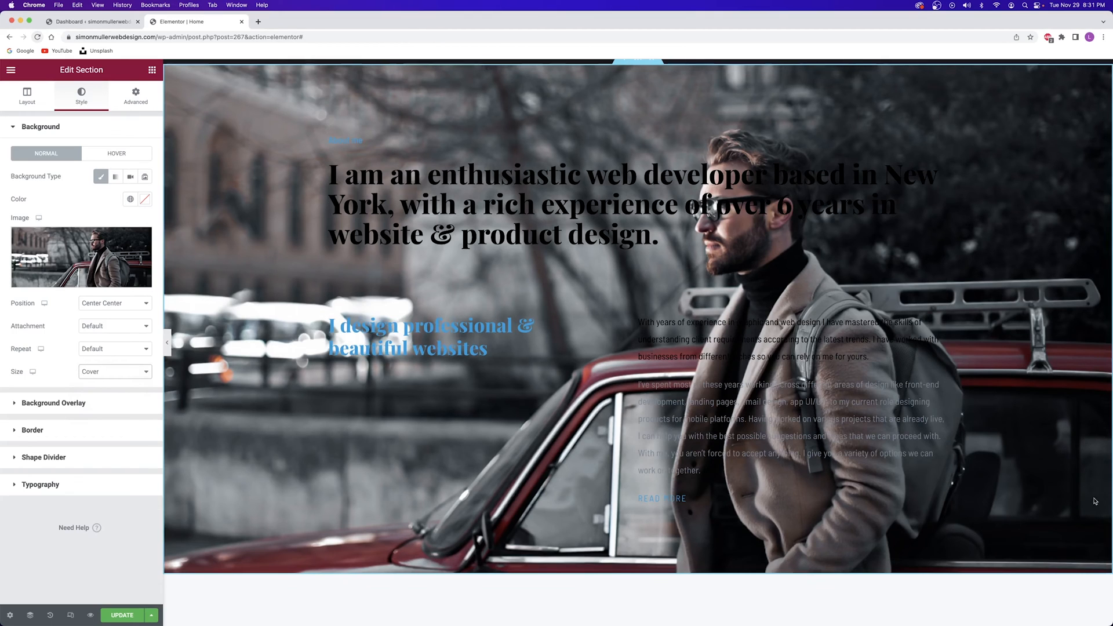
{"action": "left_click", "coordinate": [78, 405]}
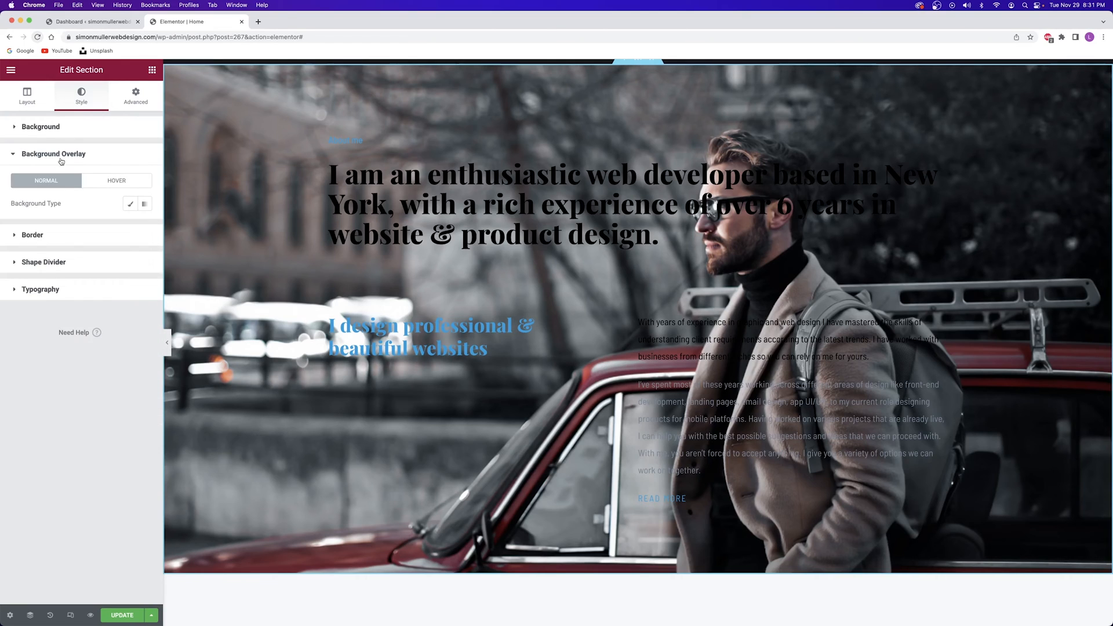
Add a Classic black background overlay at about 0.55 opacity to the About section
{"action": "left_click", "coordinate": [44, 127]}
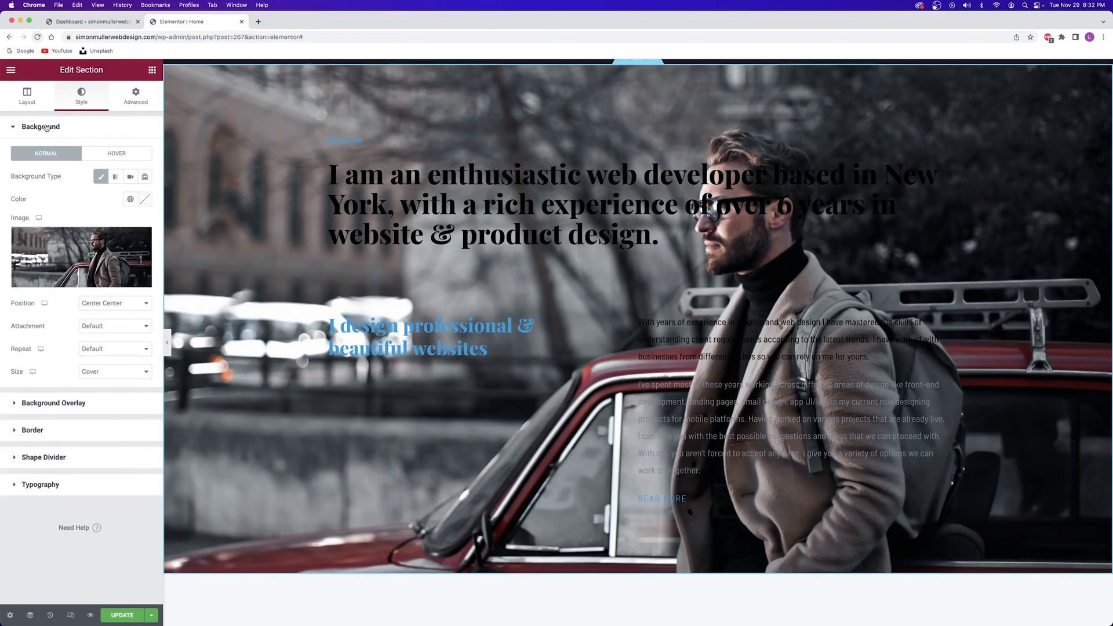
{"action": "left_click", "coordinate": [46, 128]}
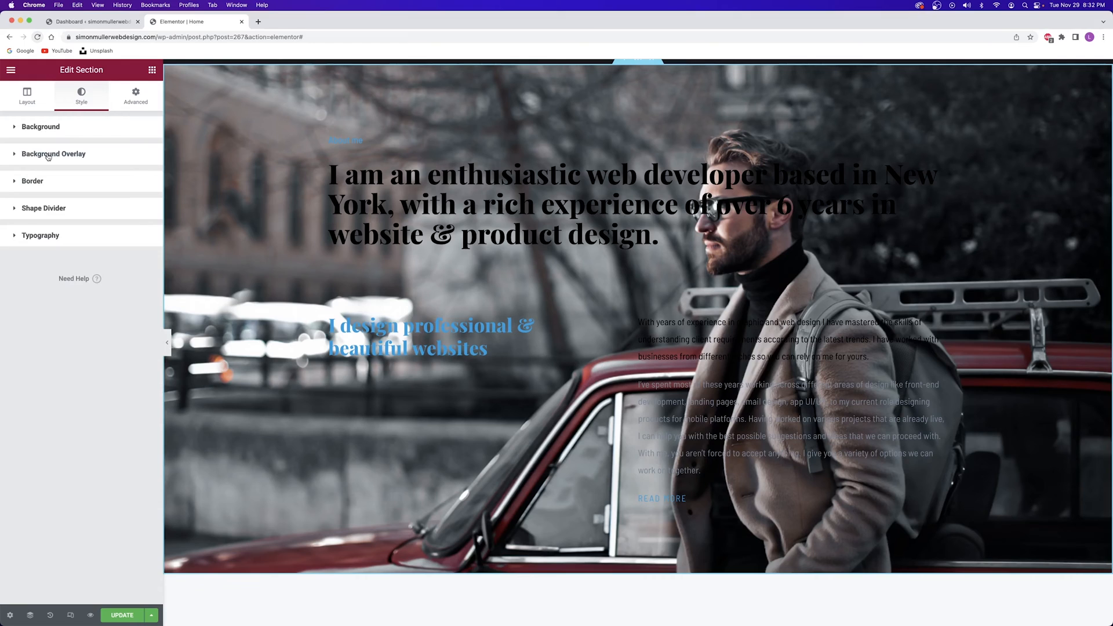
{"action": "left_click", "coordinate": [48, 155]}
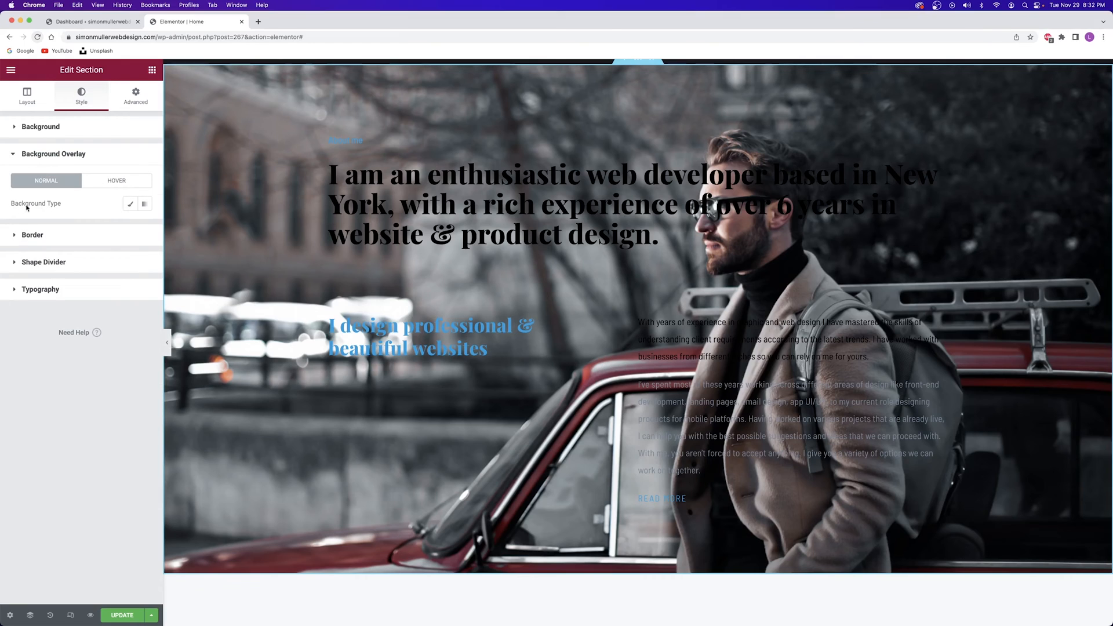
{"action": "left_click", "coordinate": [130, 204]}
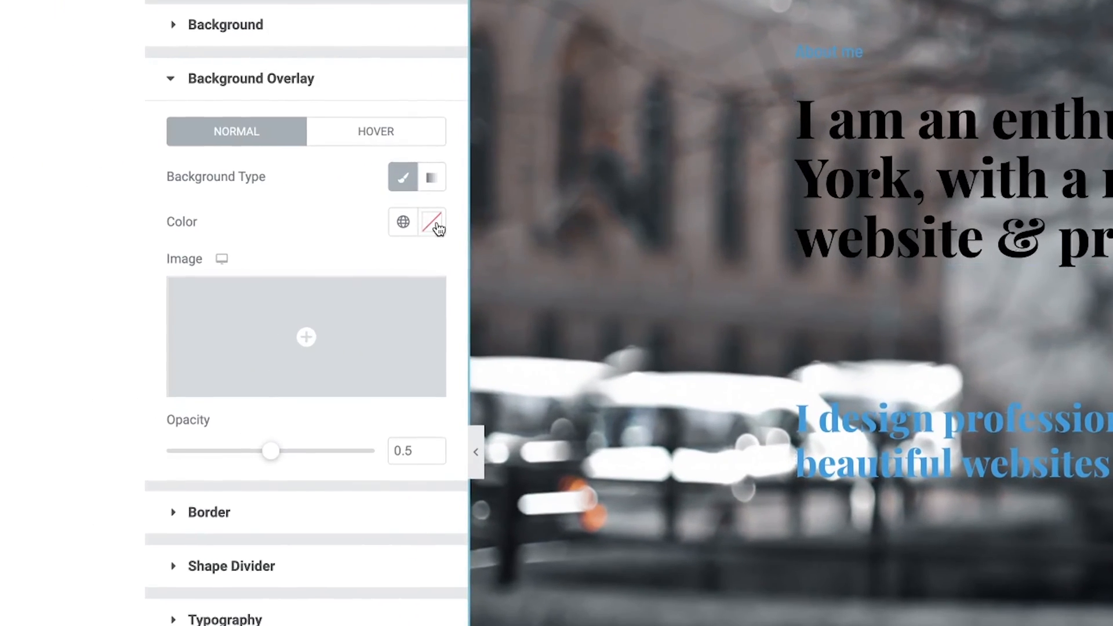
{"action": "left_click", "coordinate": [436, 228]}
{"action": "left_click_drag", "start_coordinate": [308, 331], "coordinate": [145, 517]}
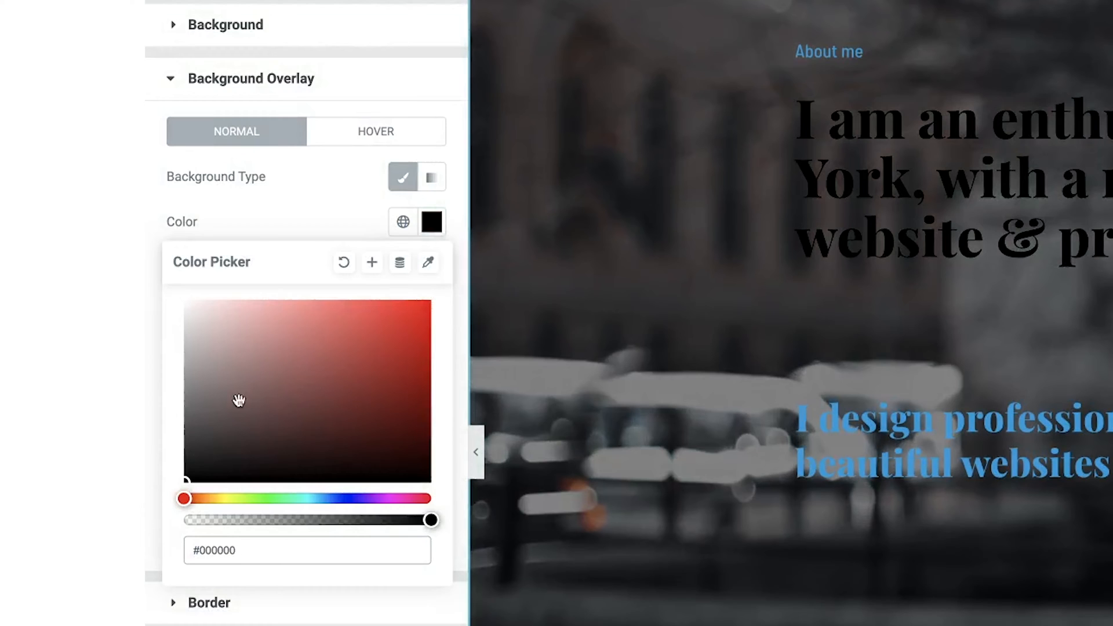
{"action": "left_click", "coordinate": [318, 224]}
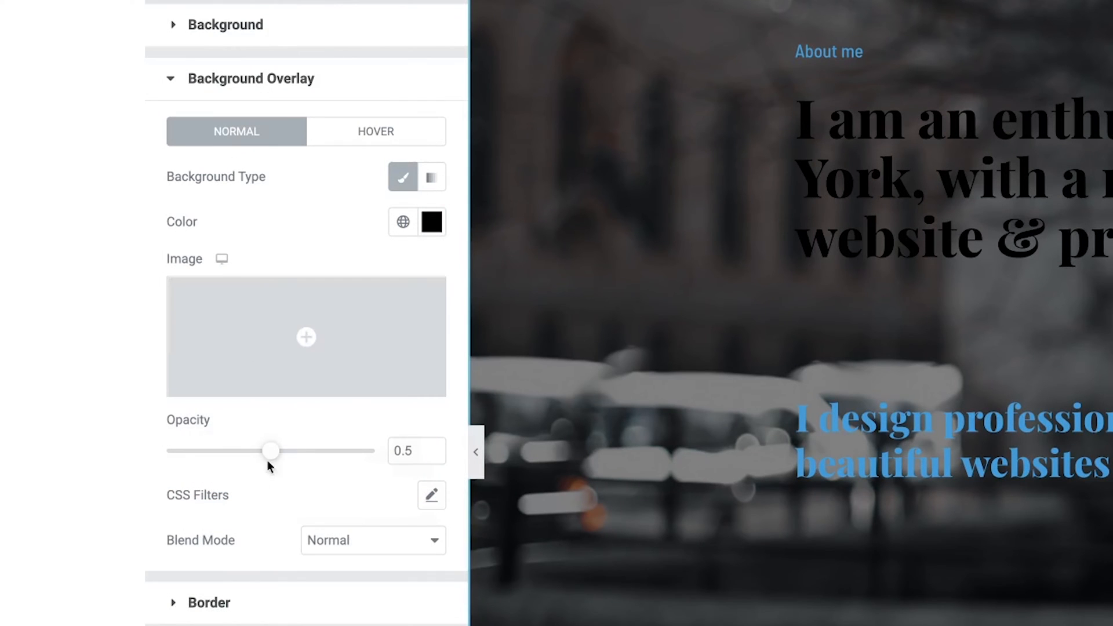
{"action": "left_click_drag", "start_coordinate": [272, 454], "coordinate": [149, 453]}
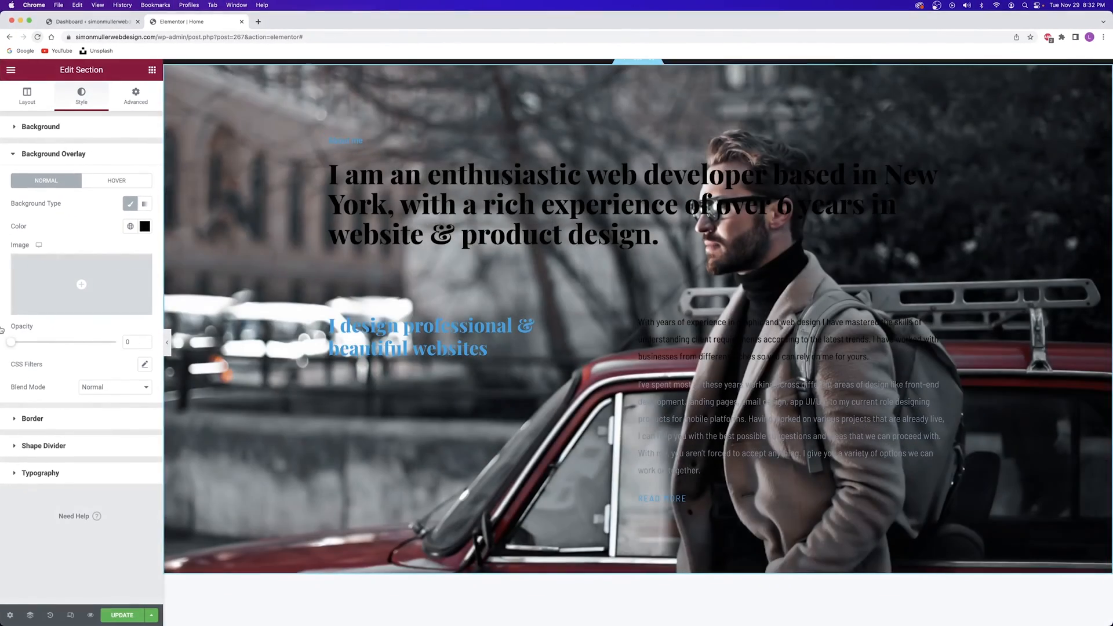
{"action": "left_click_drag", "start_coordinate": [11, 343], "coordinate": [69, 340]}
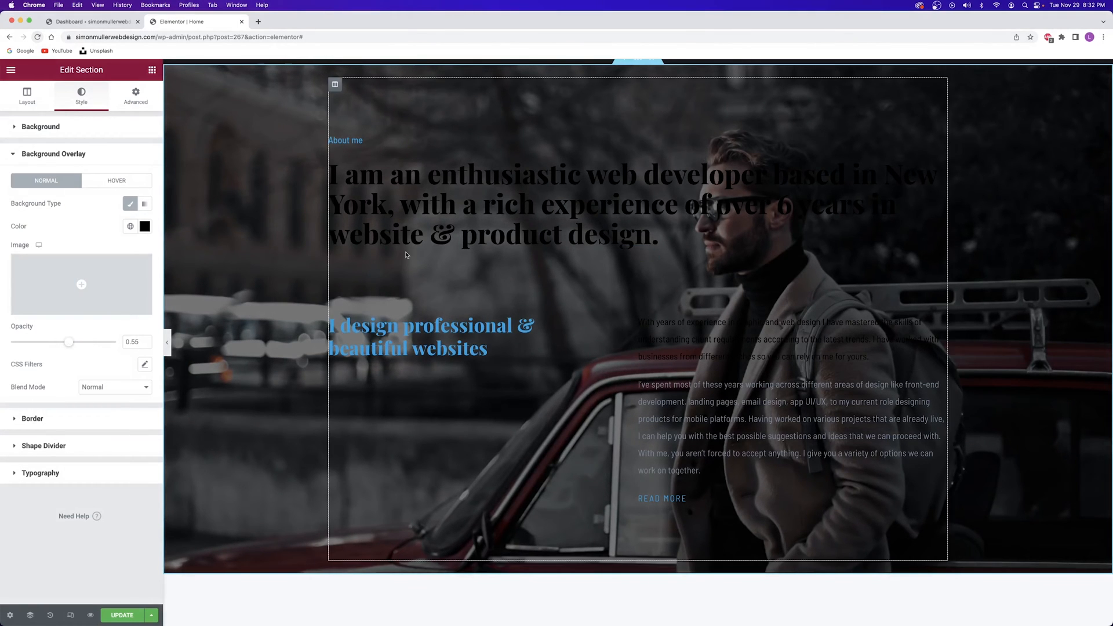
{"action": "left_click", "coordinate": [505, 199]}
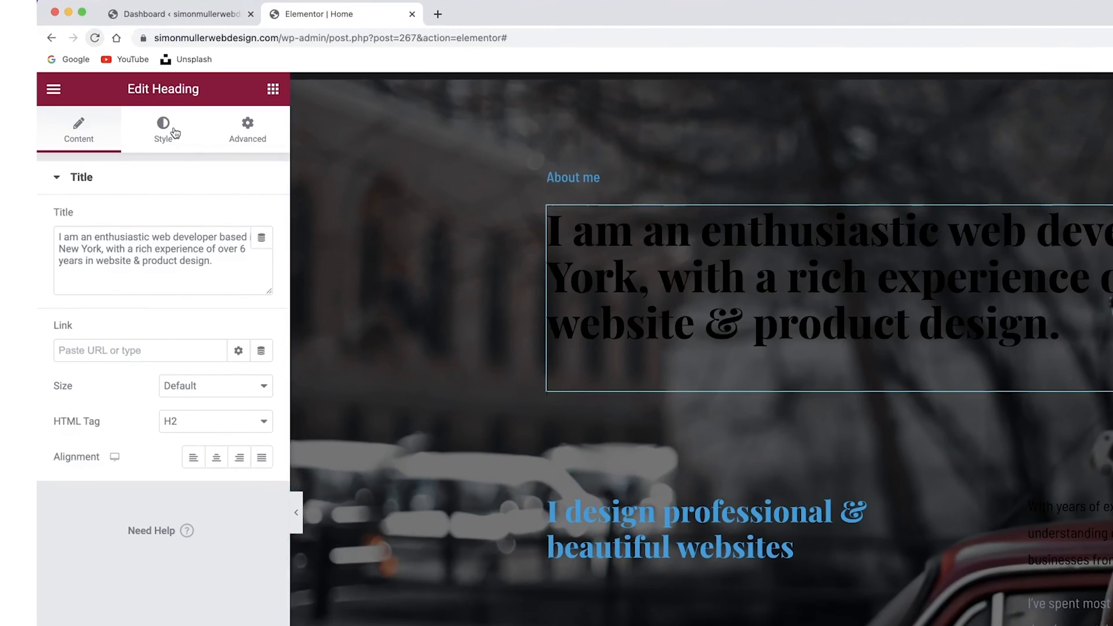
Make the About heading text the white Primary global colour
{"action": "left_click", "coordinate": [174, 132]}
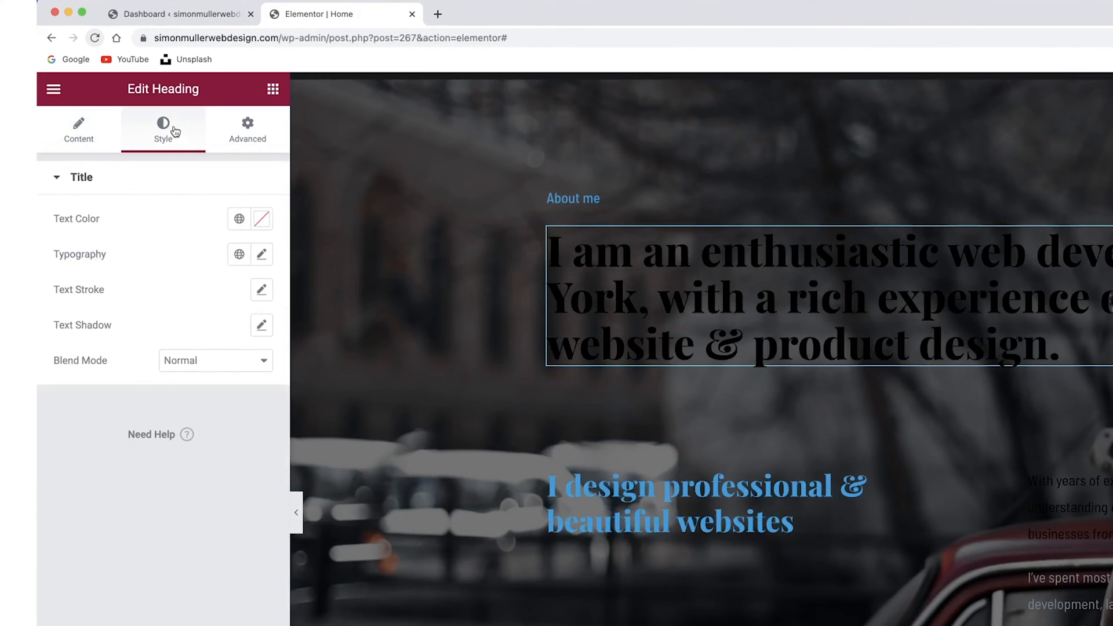
{"action": "left_click", "coordinate": [259, 260]}
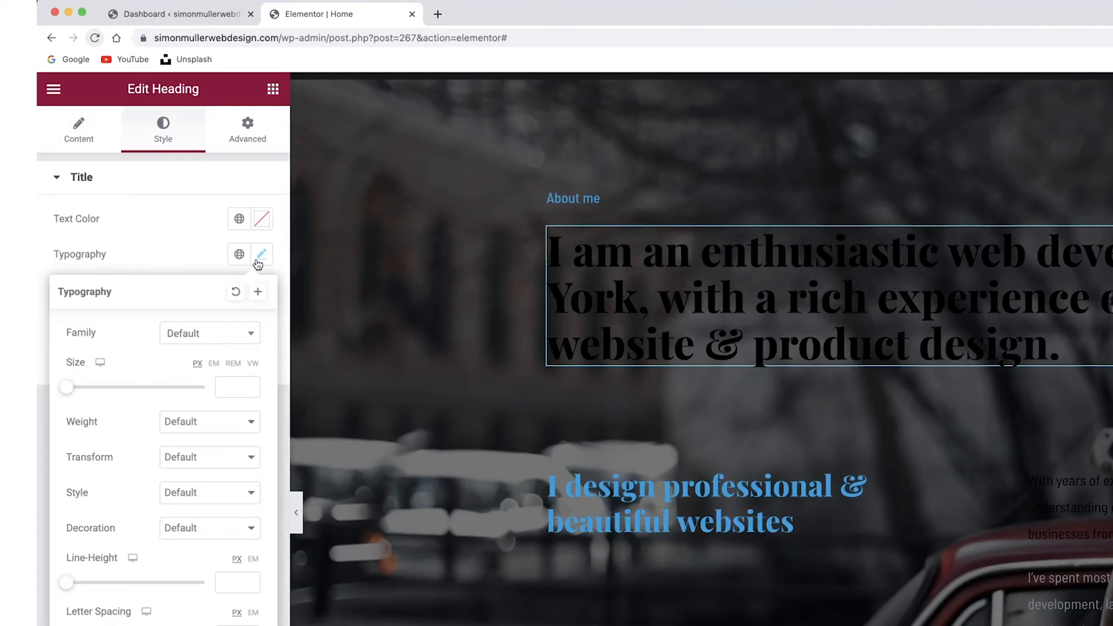
{"action": "left_click", "coordinate": [261, 219]}
{"action": "left_click", "coordinate": [239, 219]}
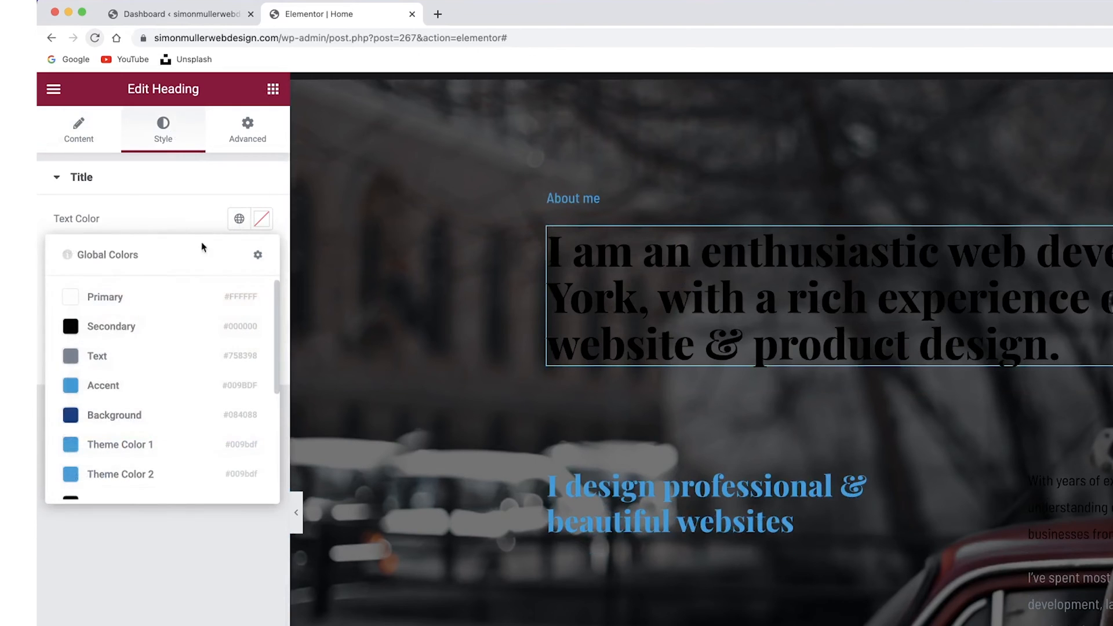
{"action": "left_click", "coordinate": [124, 299]}
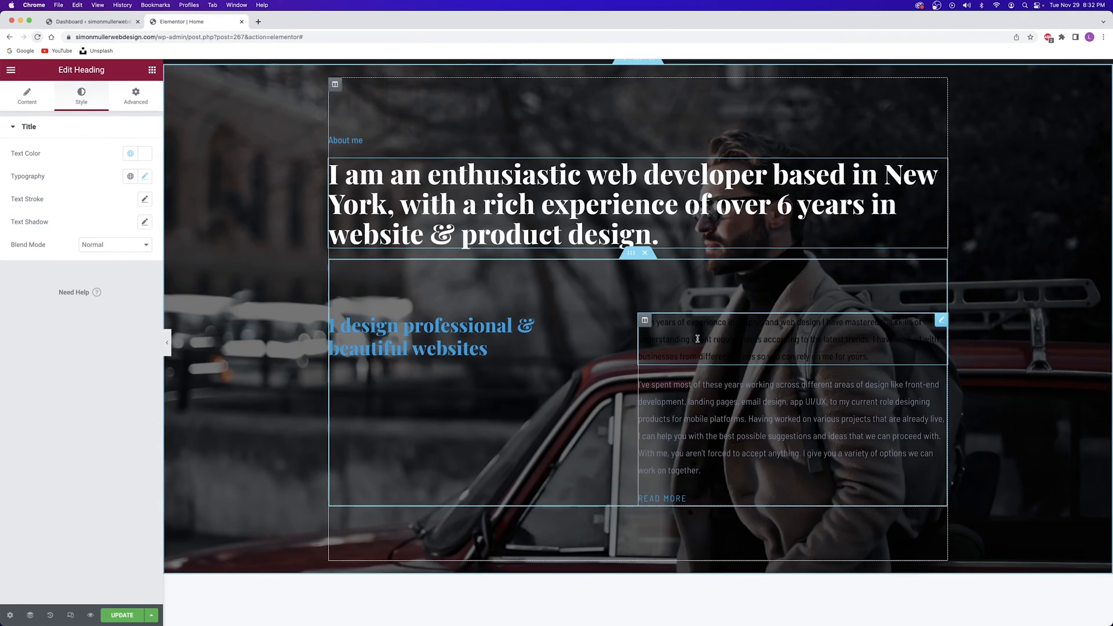
Make the first About paragraph white and save the page
{"action": "left_click", "coordinate": [725, 342]}
{"action": "left_click", "coordinate": [81, 95]}
{"action": "left_click", "coordinate": [130, 176]}
{"action": "left_click", "coordinate": [71, 226]}
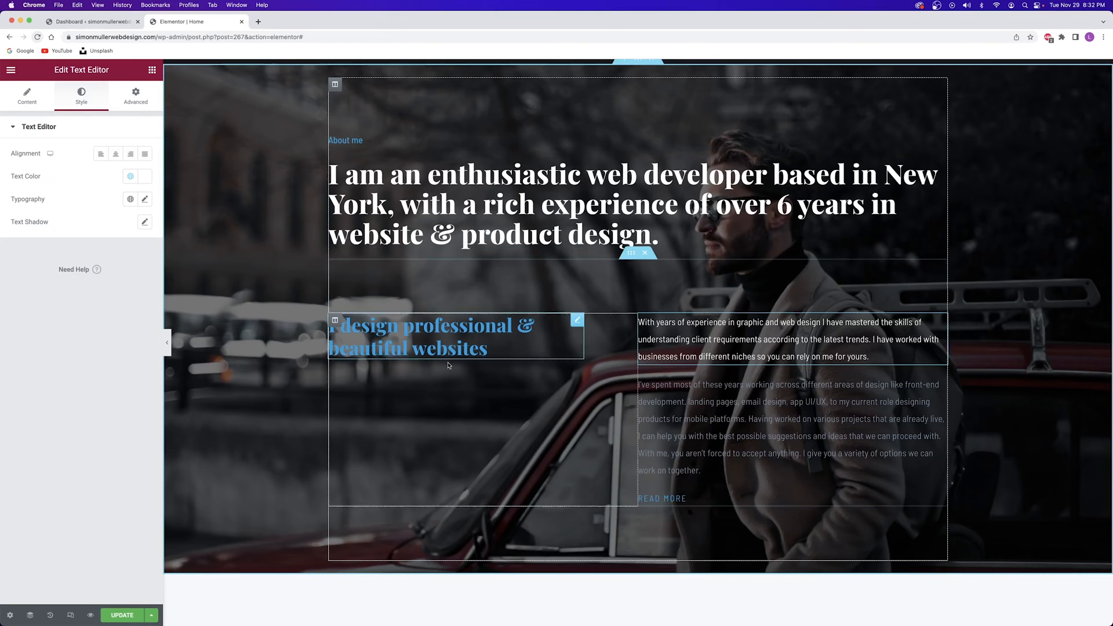
{"action": "left_click", "coordinate": [123, 615]}
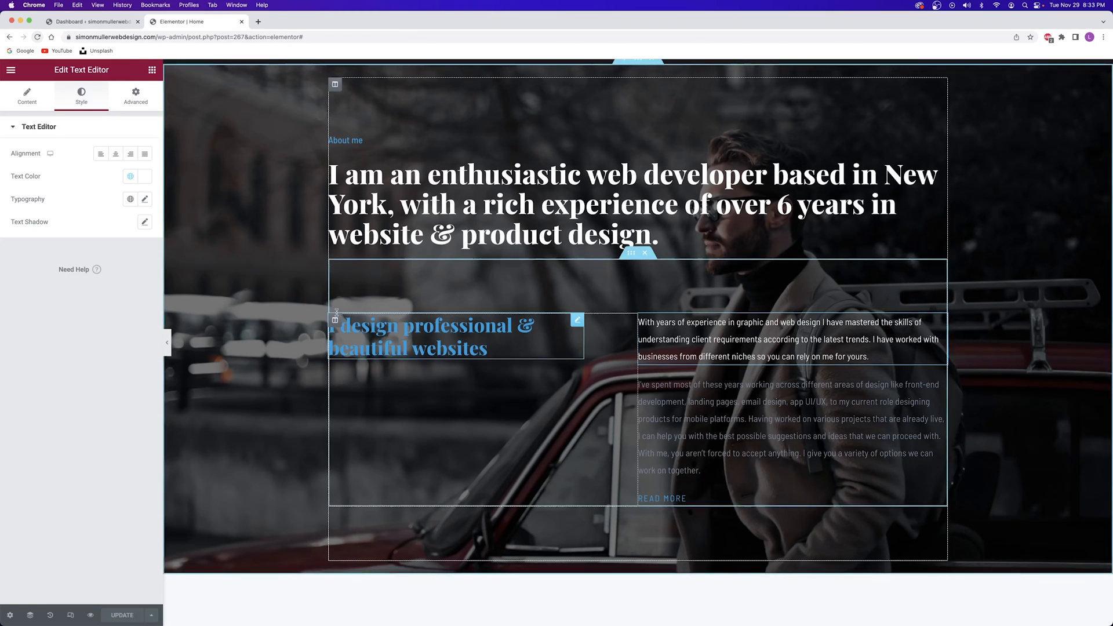
Change the What I do heading's title to 'Services I provide'
{"action": "scroll", "coordinate": [293, 337], "scroll_direction": "down", "scroll_amount": 1}
{"action": "scroll", "coordinate": [293, 336], "scroll_direction": "down", "scroll_amount": 8}
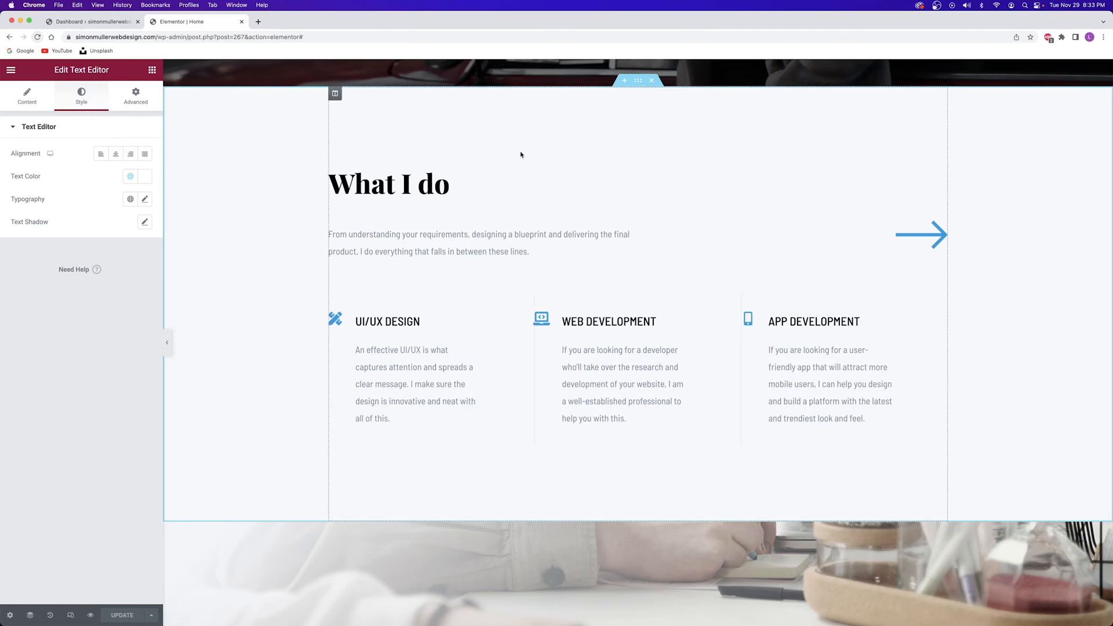
{"action": "left_click", "coordinate": [404, 184]}
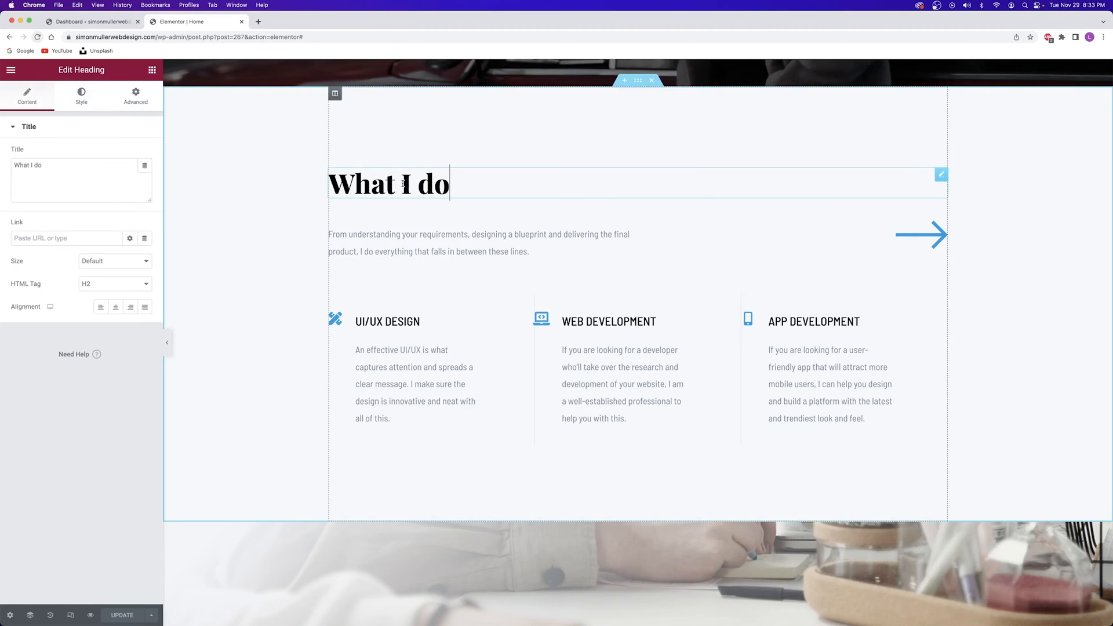
{"action": "left_click_drag", "start_coordinate": [54, 167], "coordinate": [21, 166]}
{"action": "key", "text": "BackSpace"}
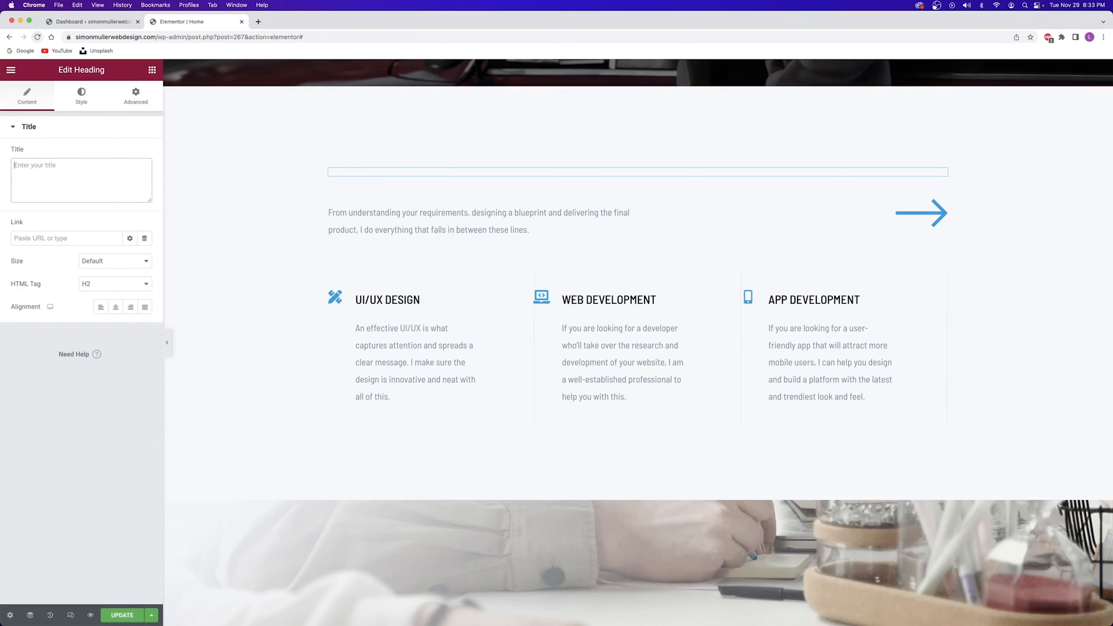
{"action": "type", "text": "Services I provide"}
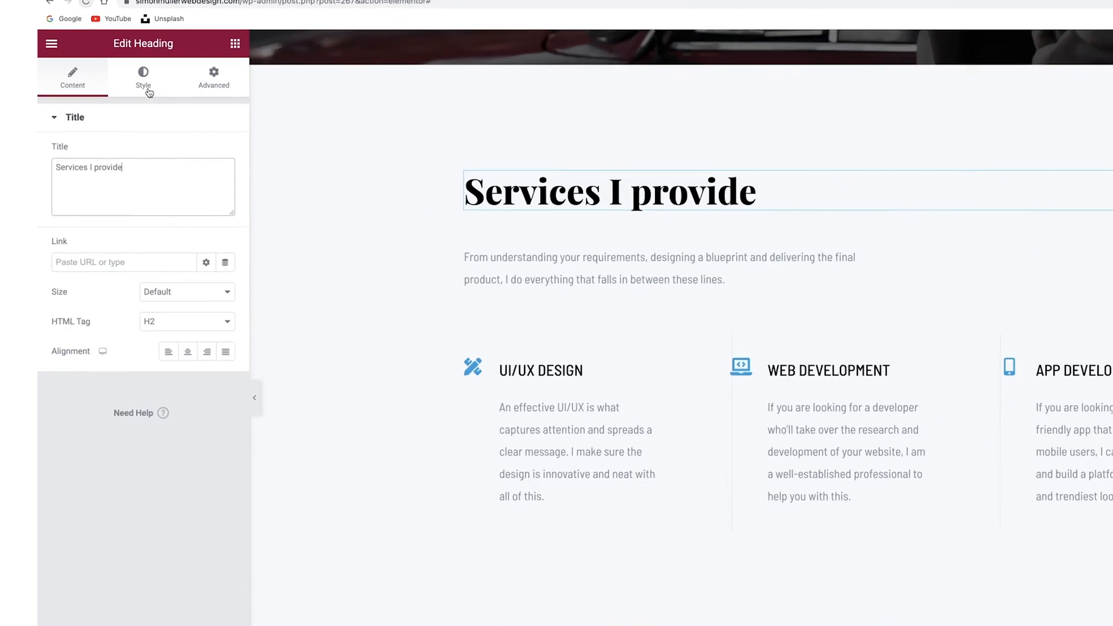
Set the heading's typography Transform to Capitalize
{"action": "left_click", "coordinate": [81, 96]}
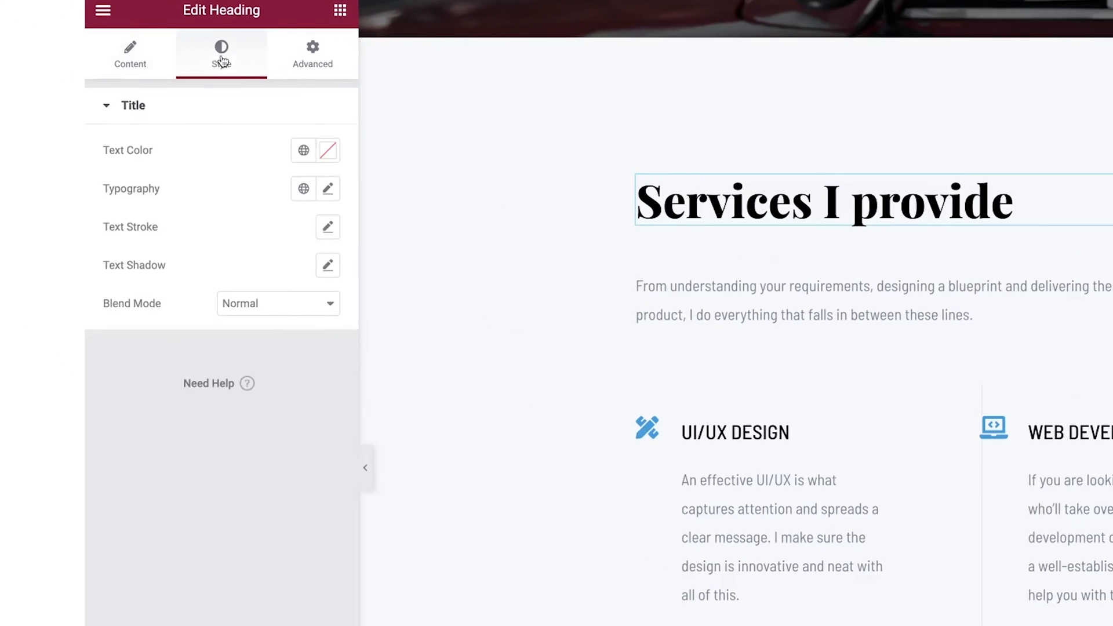
{"action": "left_click", "coordinate": [356, 193]}
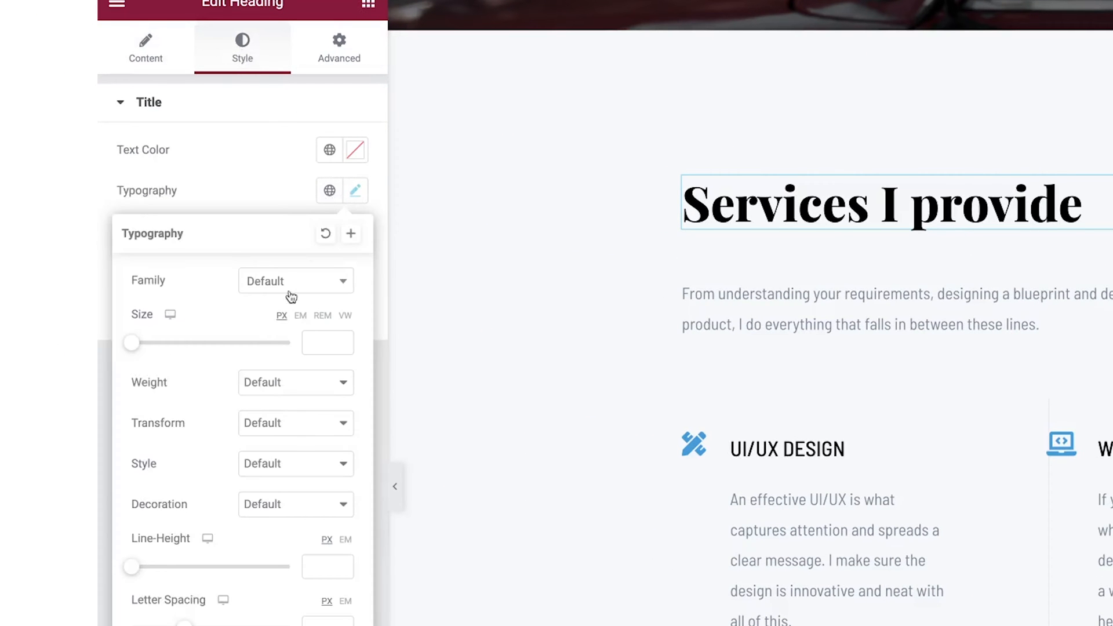
{"action": "left_click", "coordinate": [277, 422]}
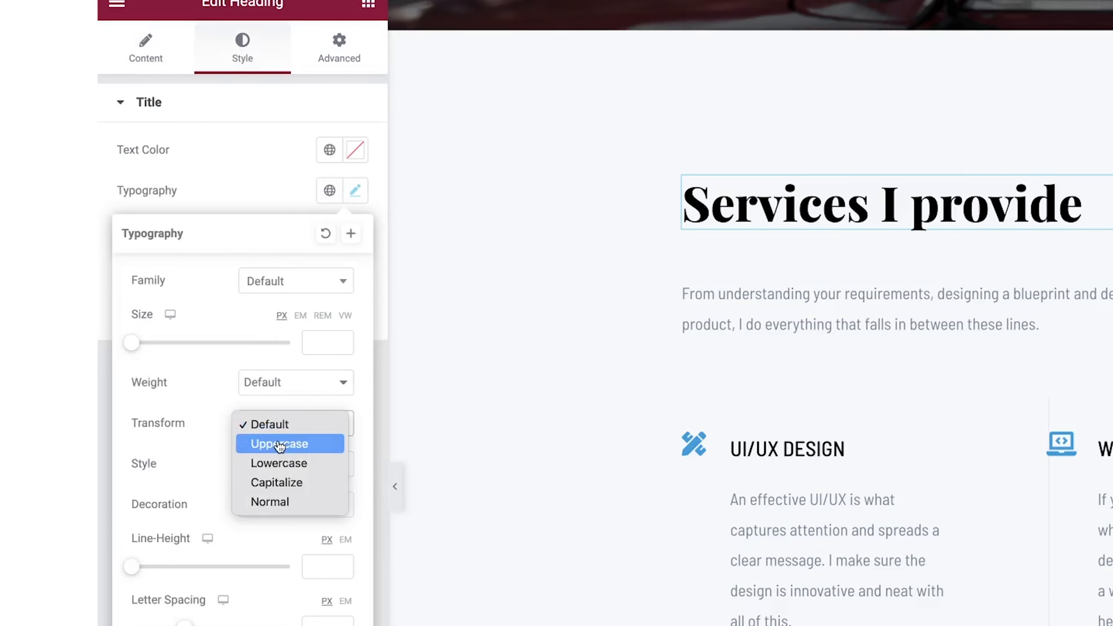
{"action": "left_click", "coordinate": [279, 443]}
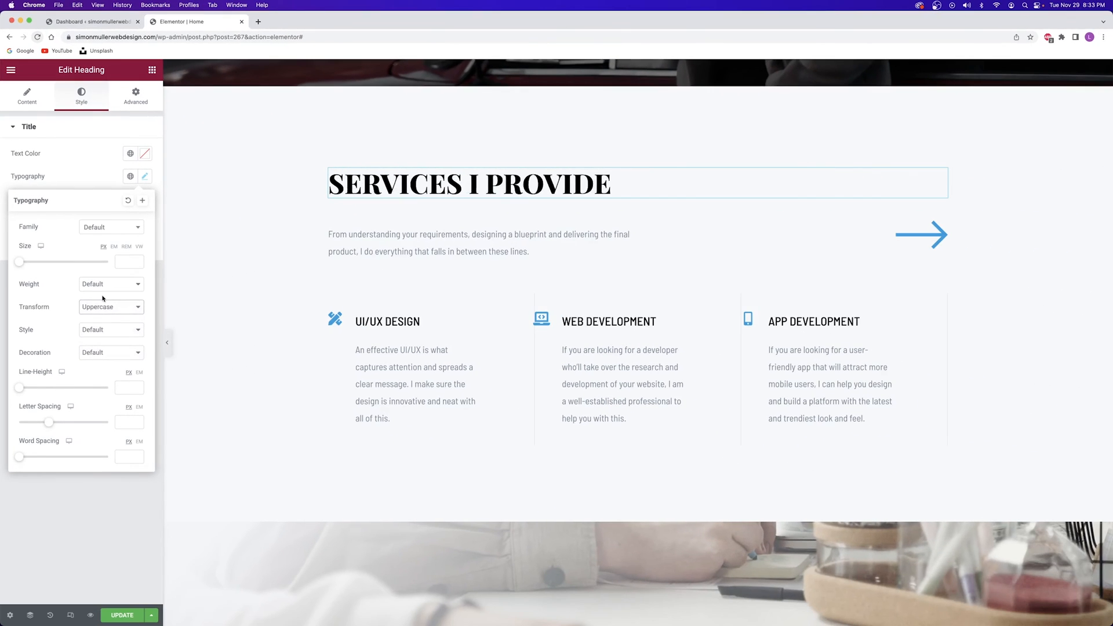
{"action": "left_click", "coordinate": [180, 355]}
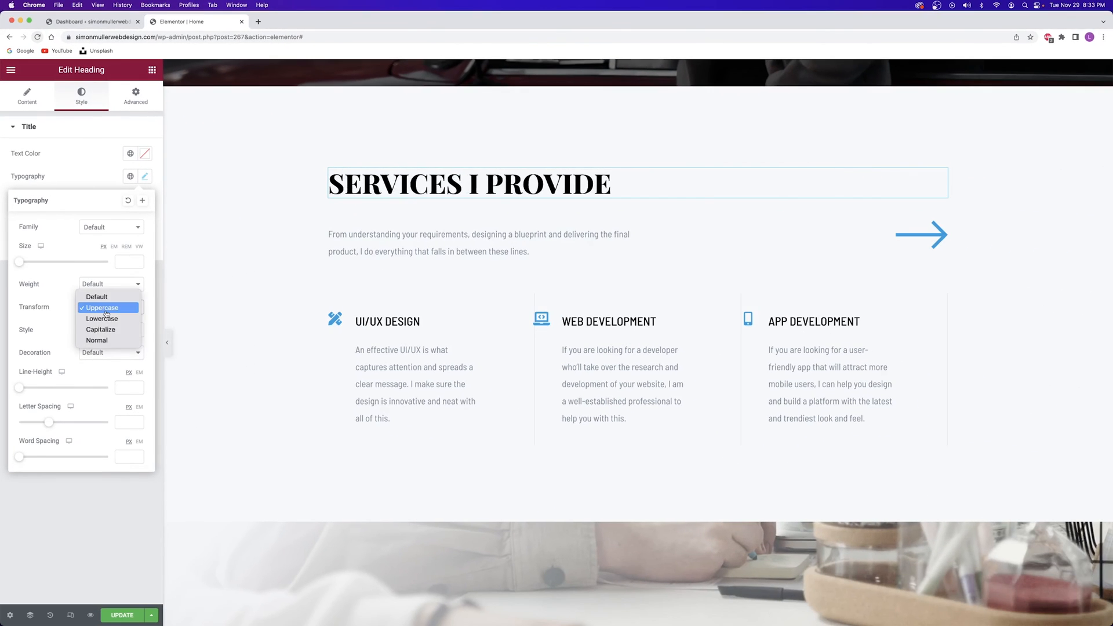
{"action": "left_click", "coordinate": [108, 331]}
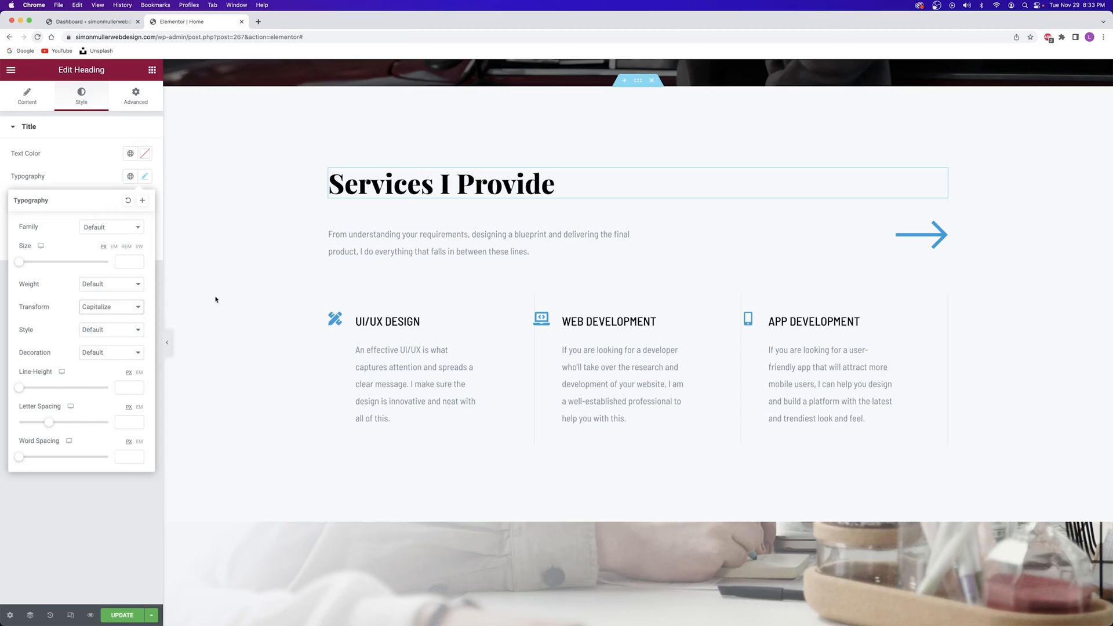
{"action": "left_click", "coordinate": [377, 244]}
Select part of the Services paragraph in the side editor, leaving it unchanged
{"action": "left_click", "coordinate": [74, 310]}
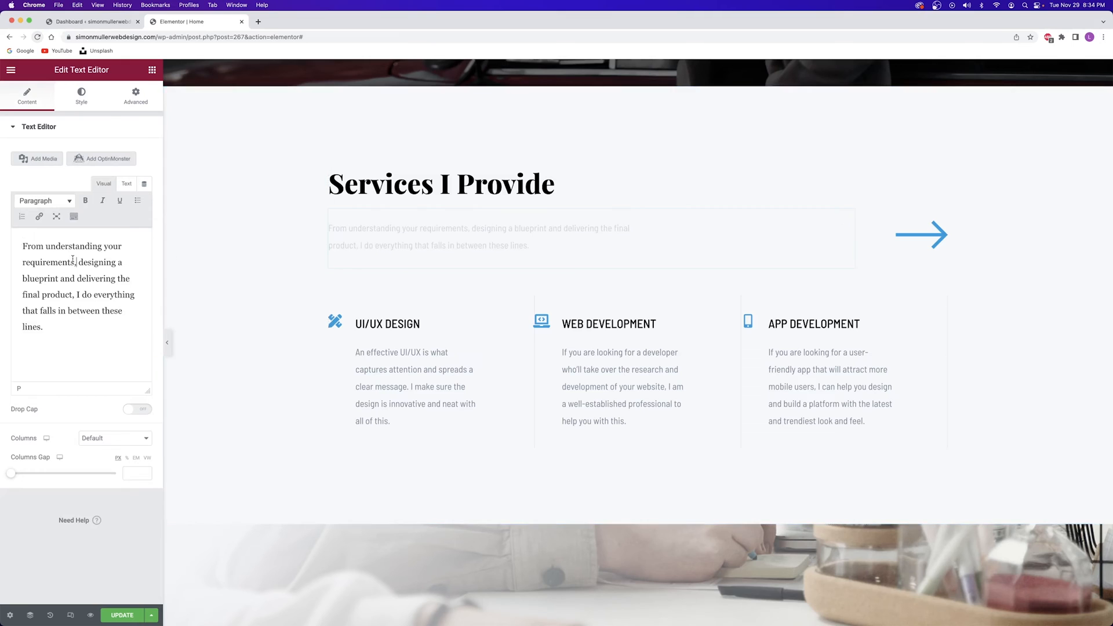
{"action": "left_click_drag", "start_coordinate": [45, 246], "coordinate": [65, 330]}
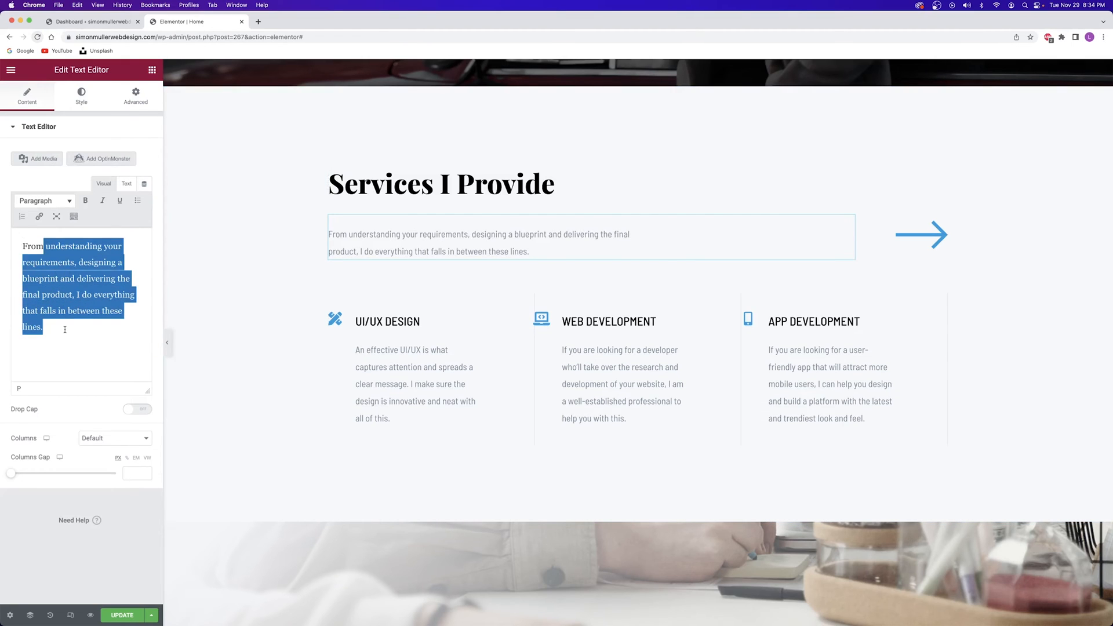
{"action": "left_click", "coordinate": [28, 261]}
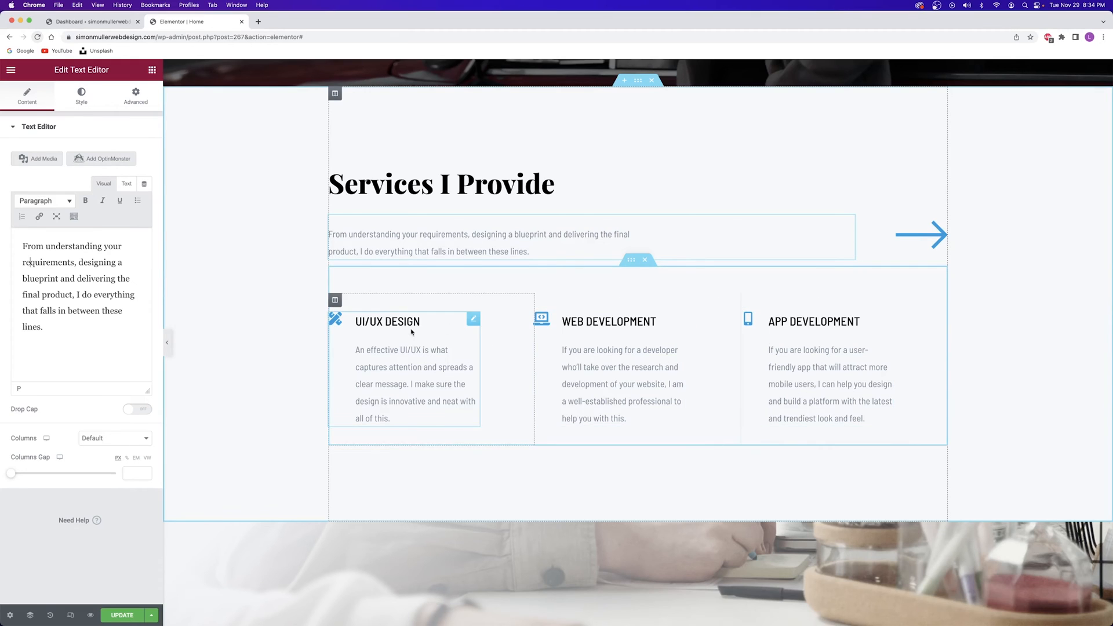
Open the UI/UX Design icon box settings and inspect its title text without editing it
{"action": "left_click", "coordinate": [475, 322]}
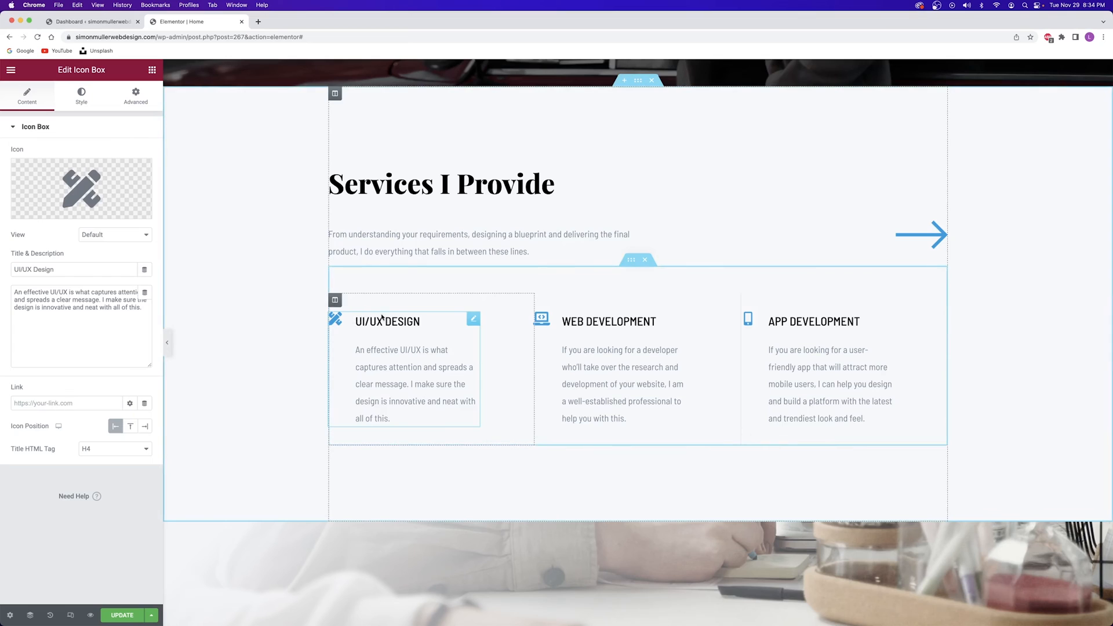
{"action": "left_click_drag", "start_coordinate": [86, 272], "coordinate": [5, 271]}
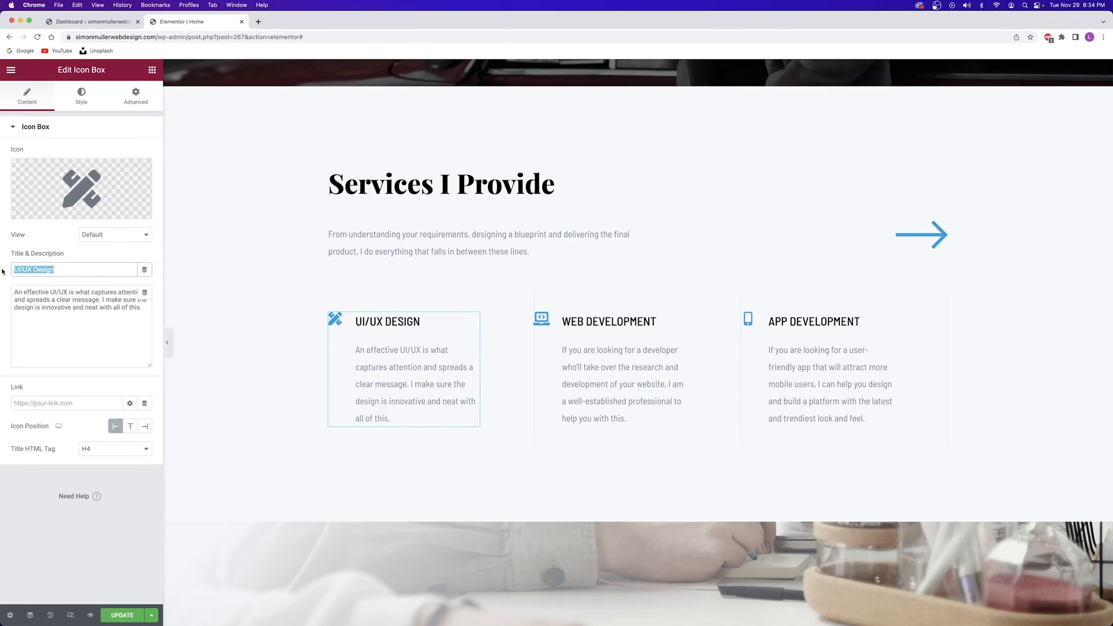
{"action": "left_click", "coordinate": [68, 269]}
{"action": "left_click_drag", "start_coordinate": [73, 267], "coordinate": [2, 267]}
{"action": "left_click", "coordinate": [70, 264]}
{"action": "left_click_drag", "start_coordinate": [14, 269], "coordinate": [62, 269]}
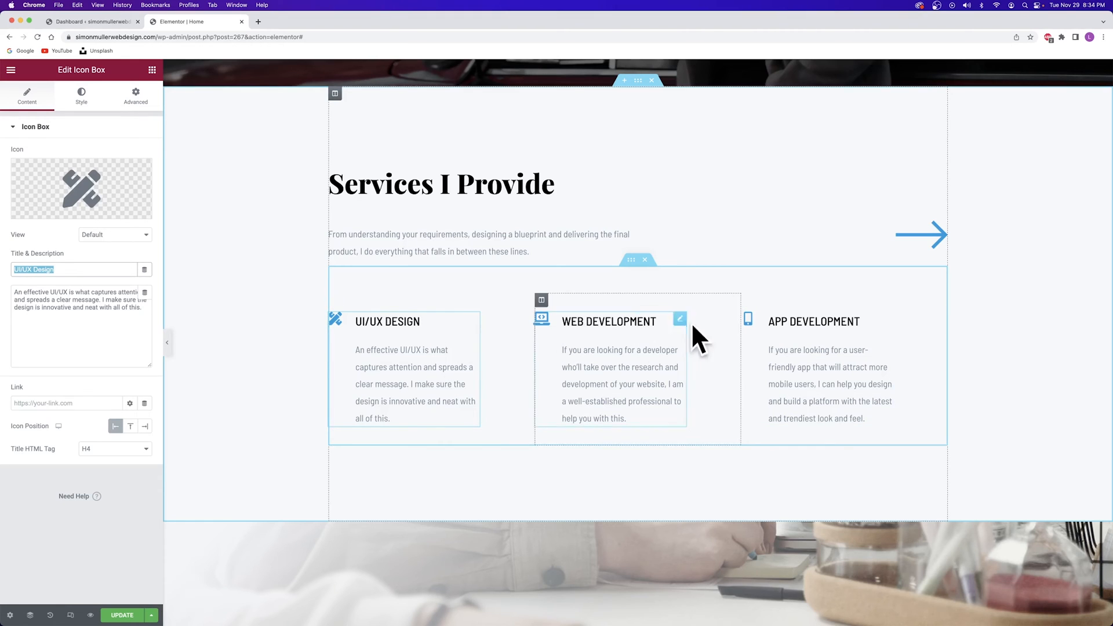
{"action": "left_click", "coordinate": [67, 259]}
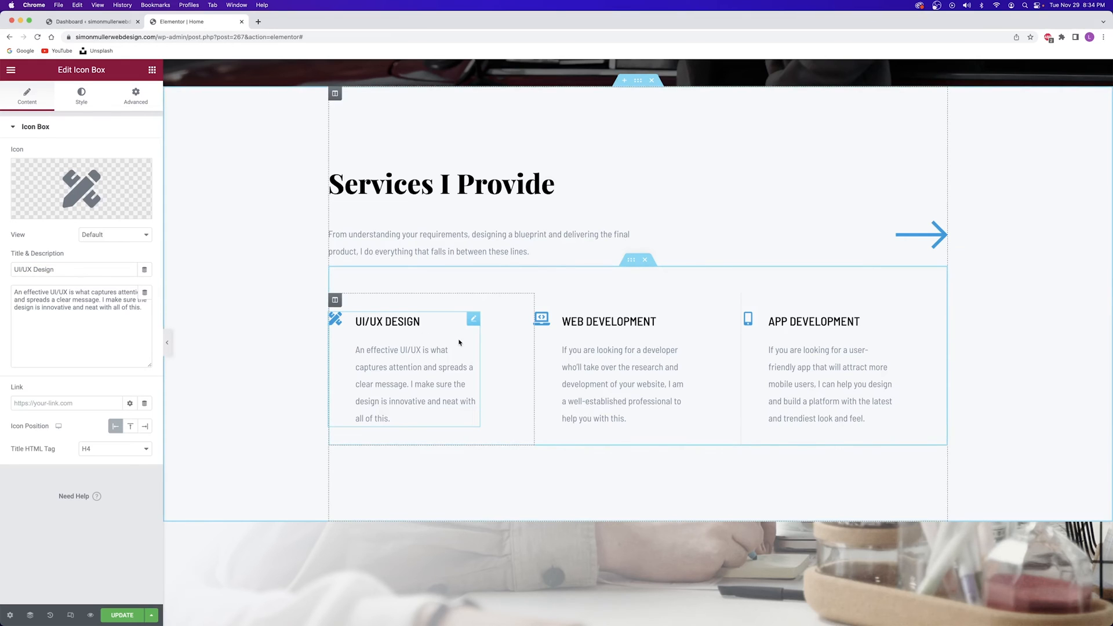
{"action": "scroll", "coordinate": [696, 325], "scroll_direction": "up", "scroll_amount": 6}
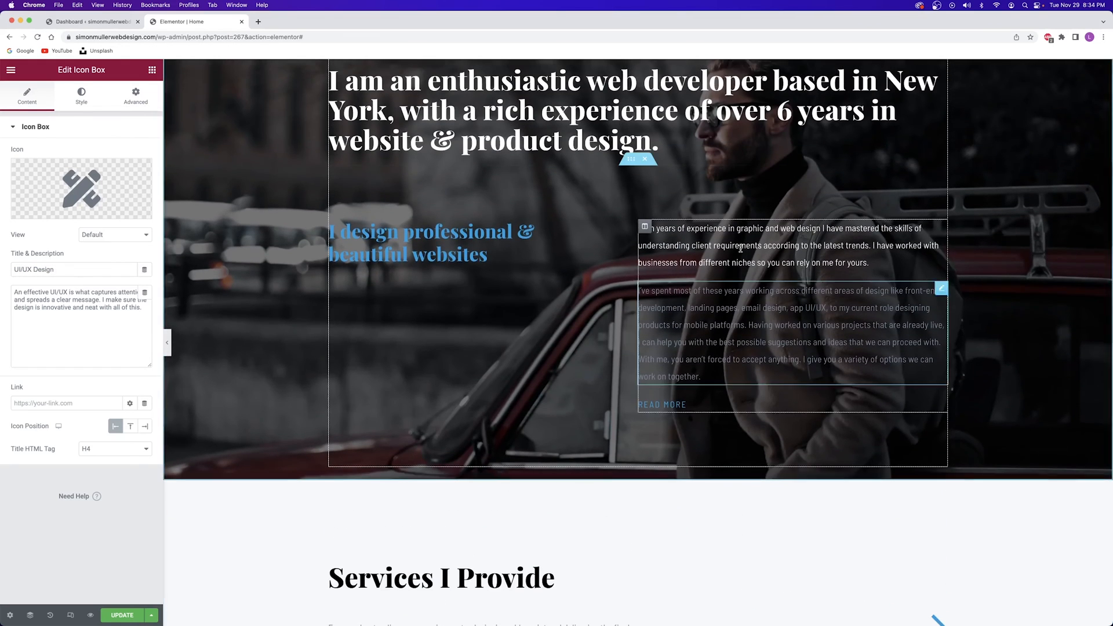
Browse the Icon Library for UI/UX Design, keep the pencil-and-ruler icon, and save the page
{"action": "scroll", "coordinate": [580, 278], "scroll_direction": "down", "scroll_amount": 3}
{"action": "scroll", "coordinate": [560, 285], "scroll_direction": "down", "scroll_amount": 5}
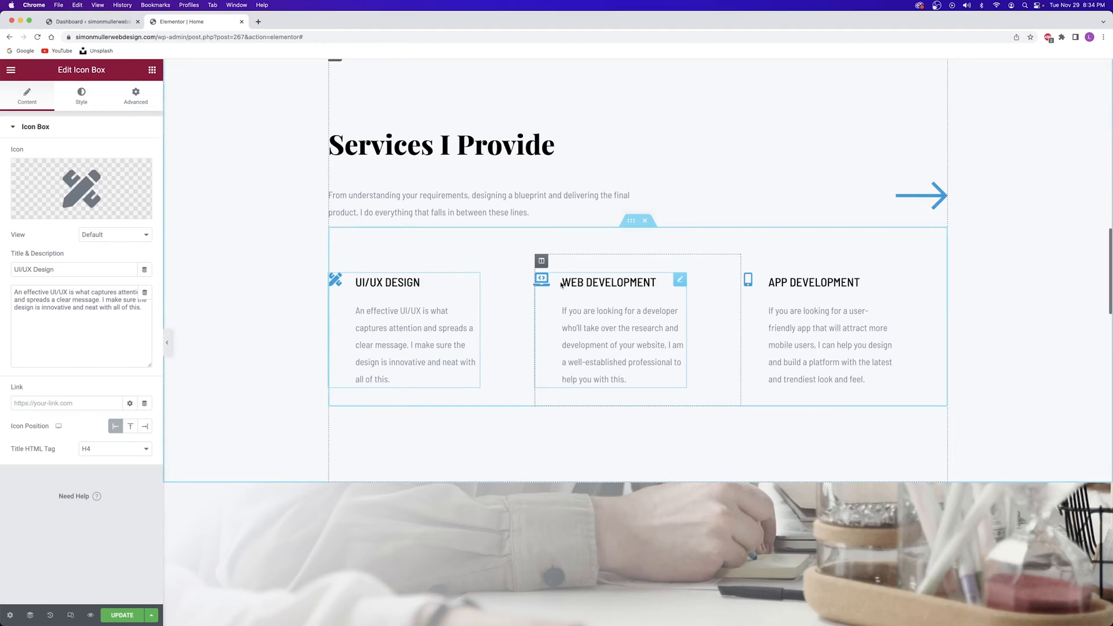
{"action": "scroll", "coordinate": [406, 281], "scroll_direction": "up", "scroll_amount": 2}
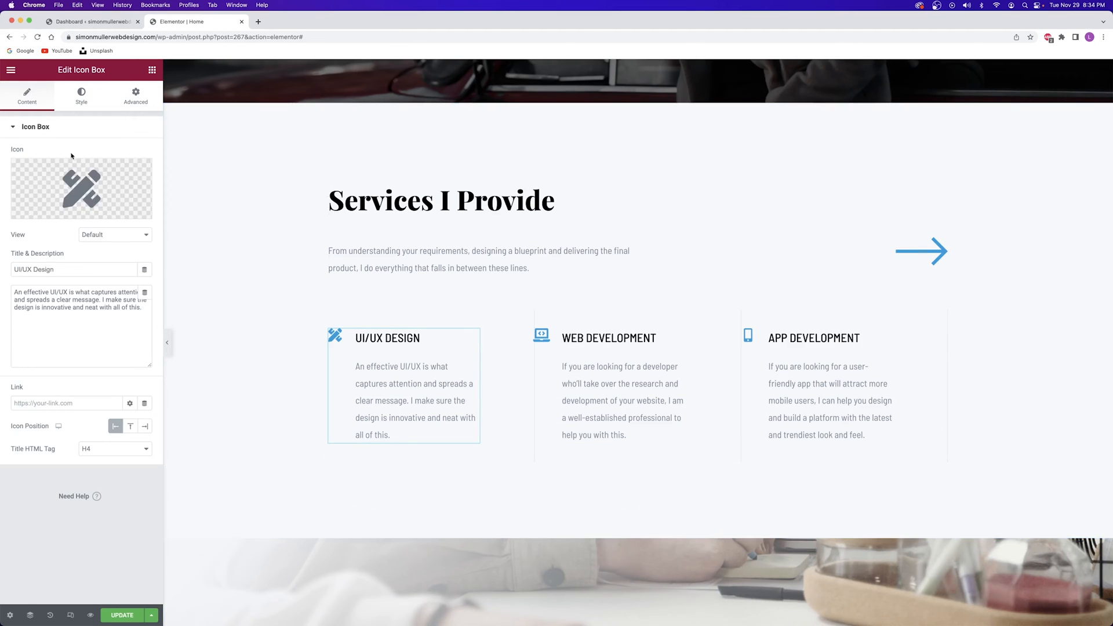
{"action": "left_click", "coordinate": [77, 189]}
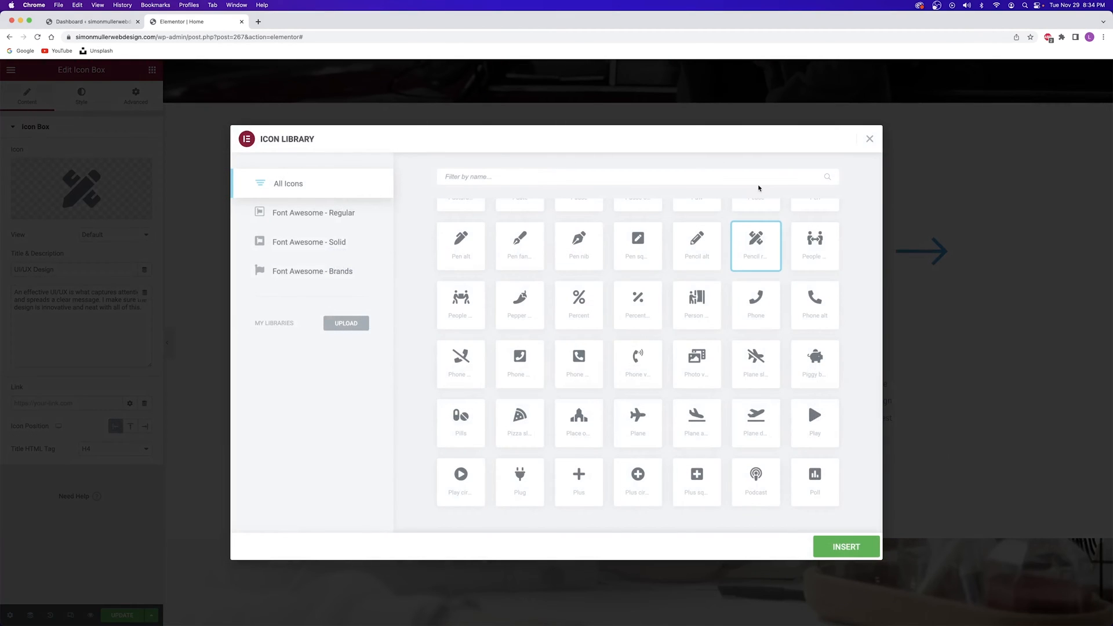
{"action": "left_click", "coordinate": [868, 139]}
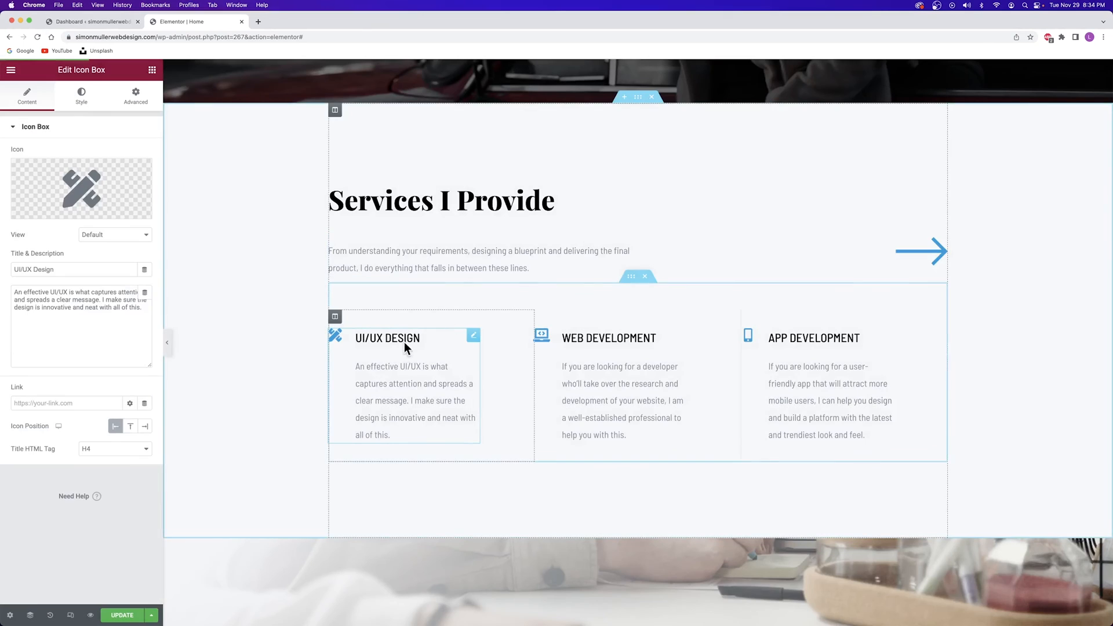
{"action": "left_click", "coordinate": [65, 184]}
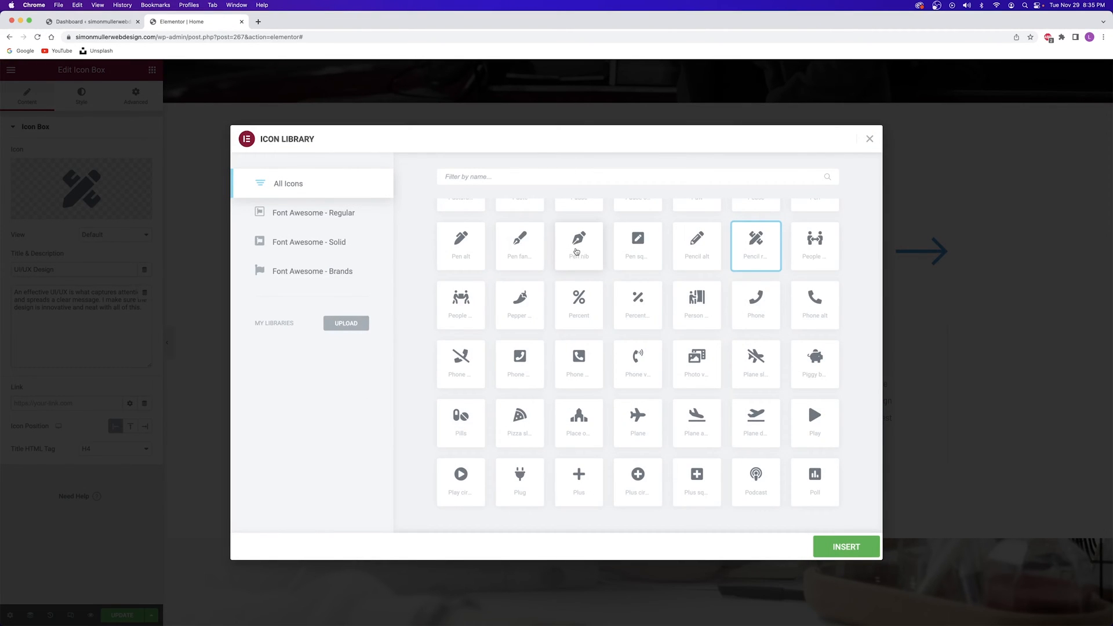
{"action": "scroll", "coordinate": [572, 285], "scroll_direction": "up", "scroll_amount": 2}
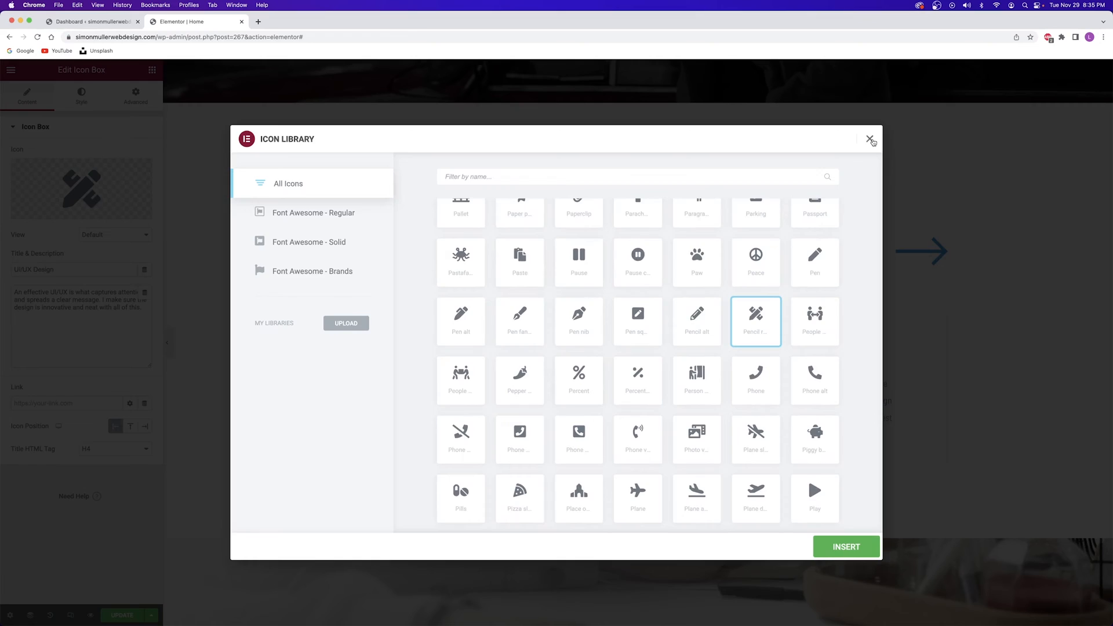
{"action": "left_click", "coordinate": [870, 139]}
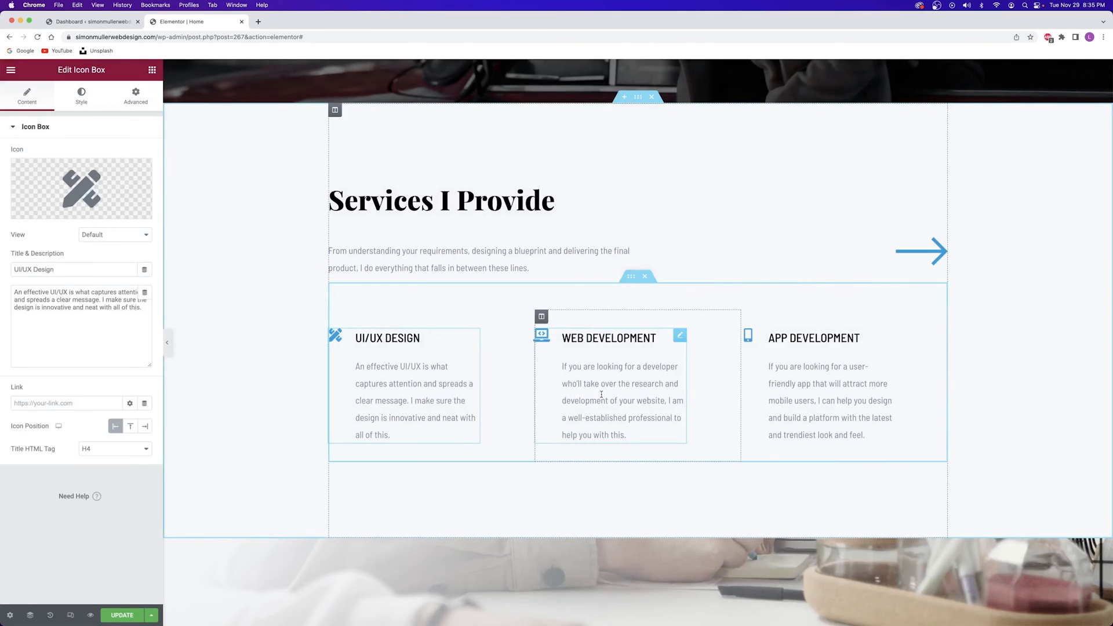
{"action": "left_click", "coordinate": [118, 616]}
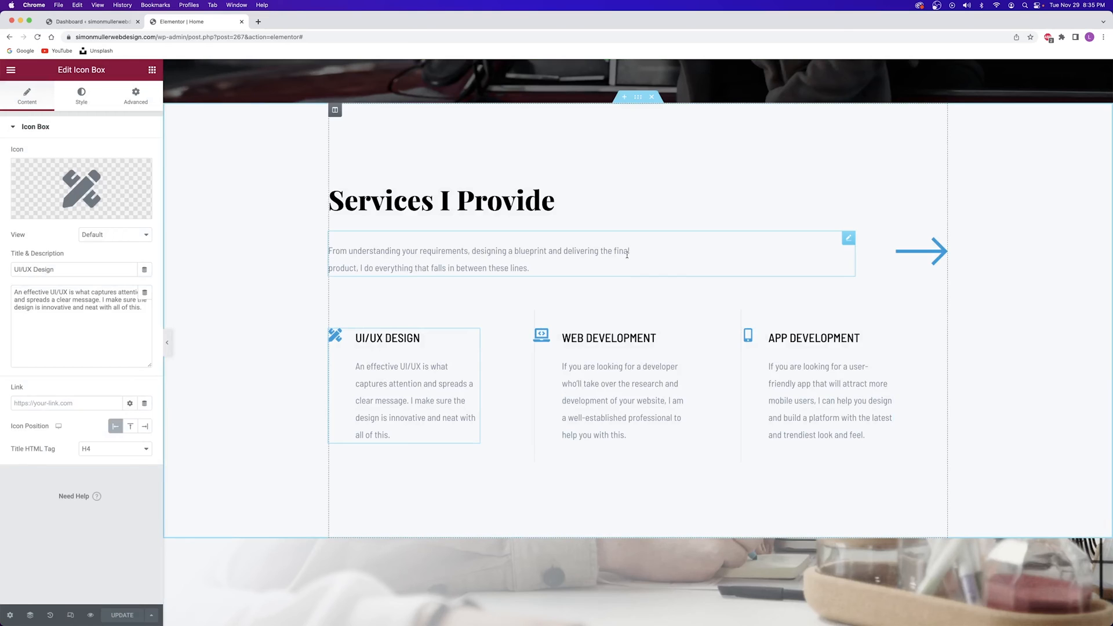
Select the photo banner section and insert the smiling man on a train as its background
{"action": "scroll", "coordinate": [617, 252], "scroll_direction": "down", "scroll_amount": 7}
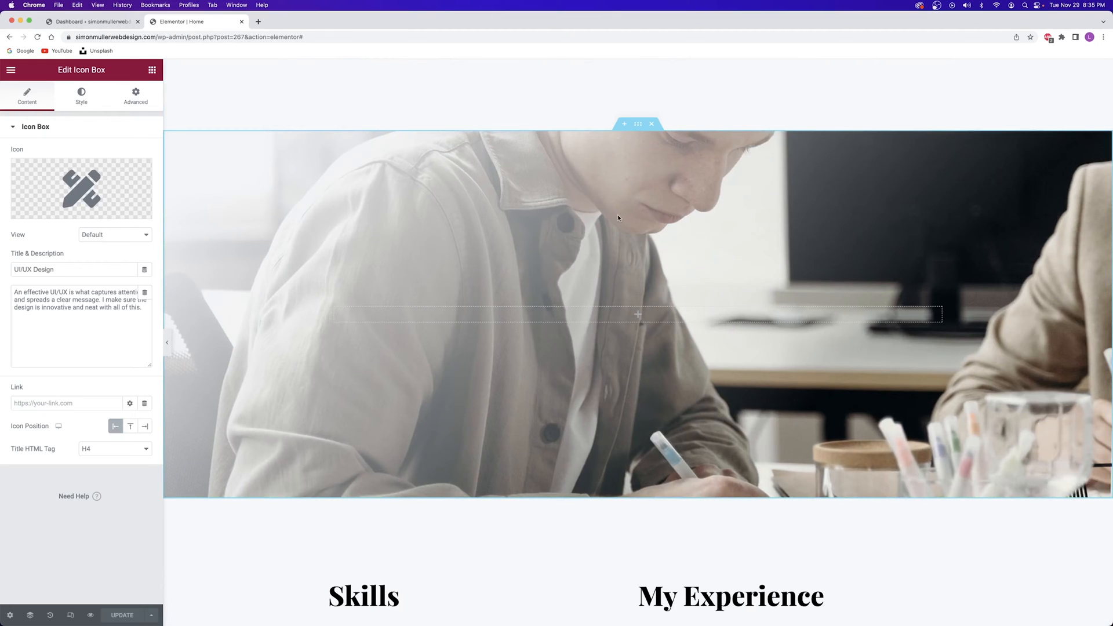
{"action": "left_click", "coordinate": [637, 125]}
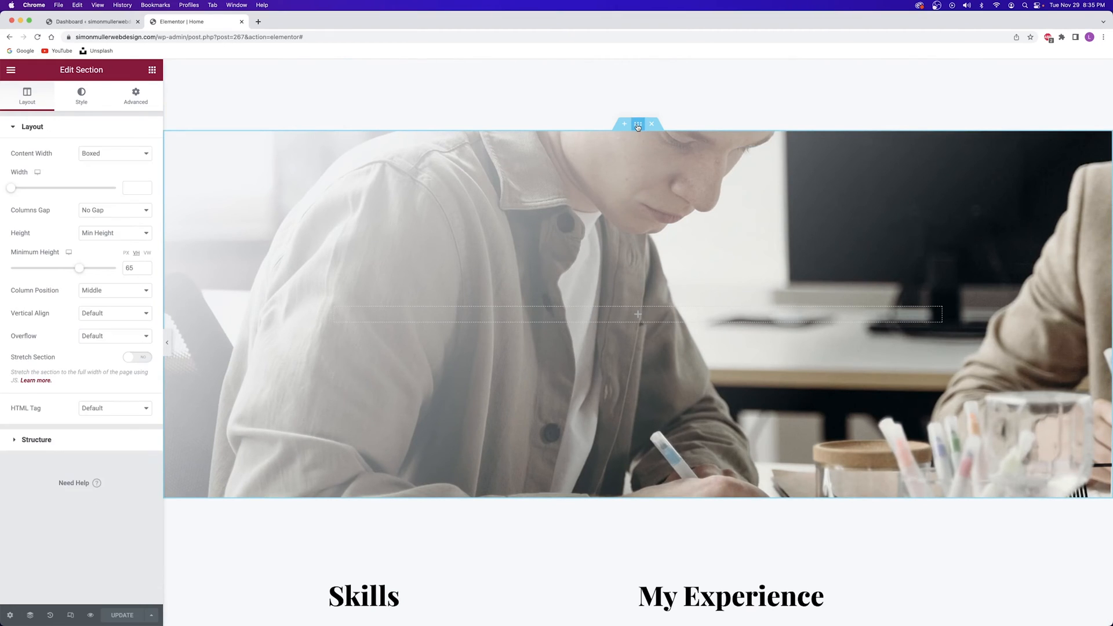
{"action": "left_click", "coordinate": [80, 104]}
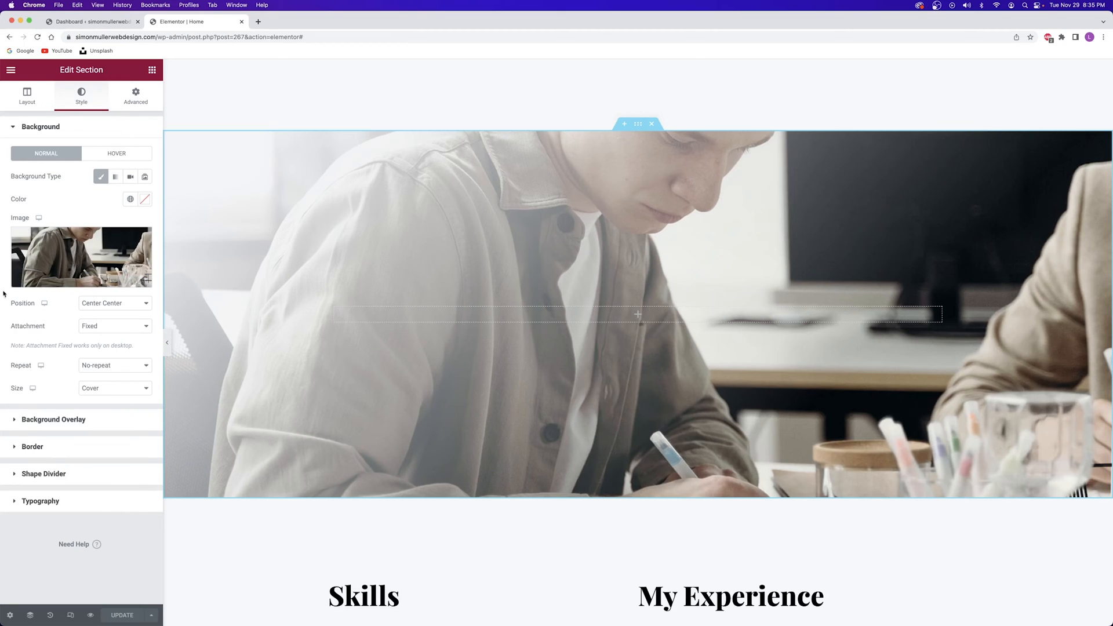
{"action": "mouse_move", "coordinate": [72, 263]}
{"action": "left_click", "coordinate": [73, 259]}
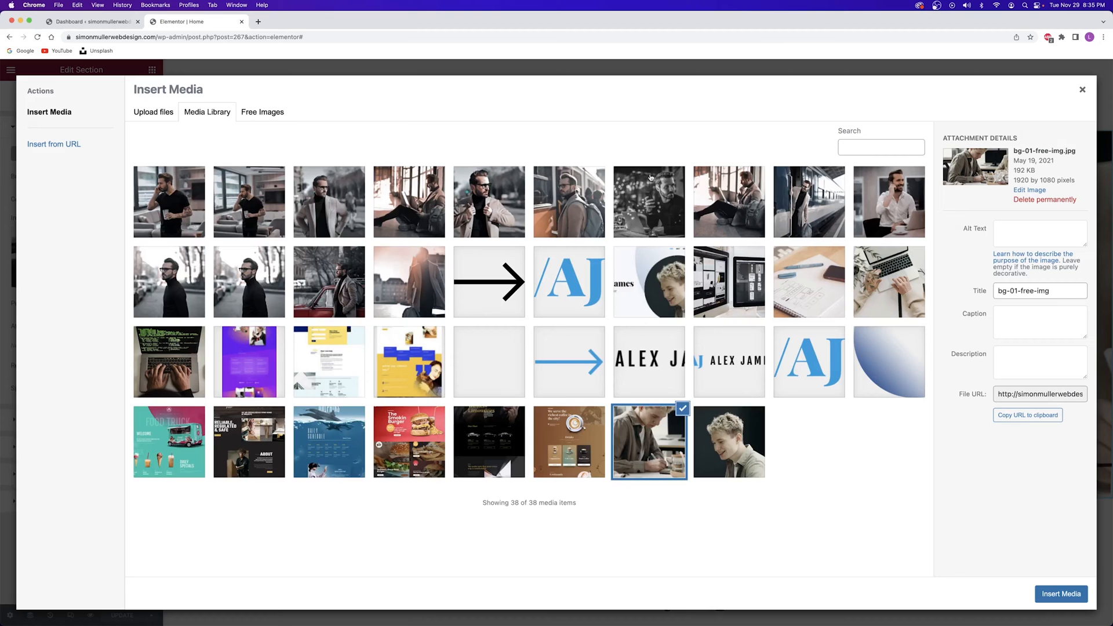
{"action": "left_click", "coordinate": [776, 195]}
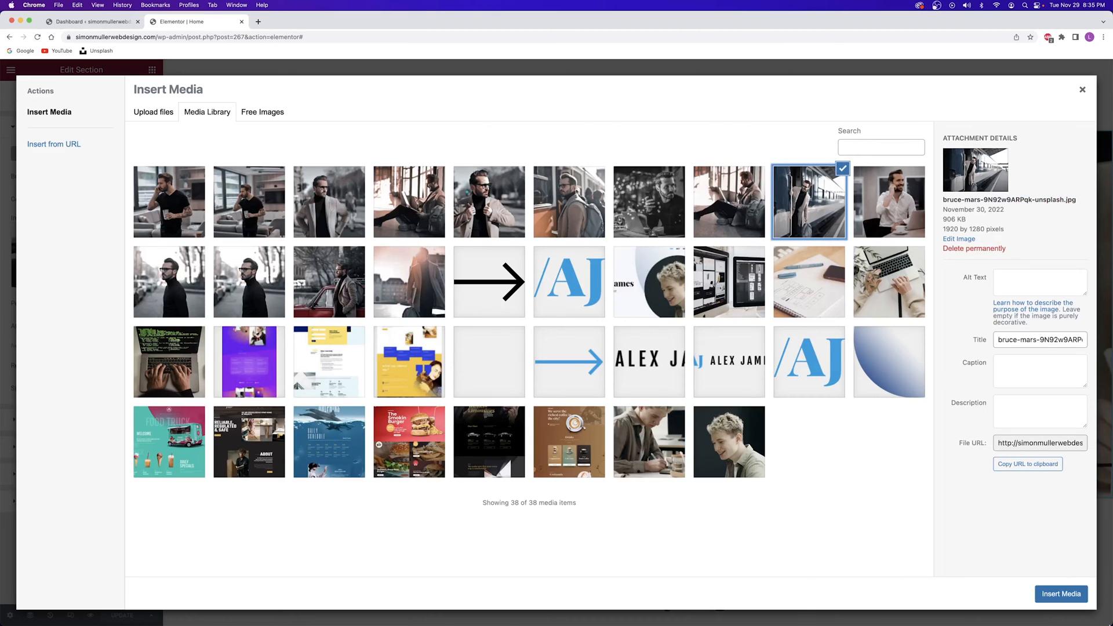
{"action": "left_click", "coordinate": [1061, 594]}
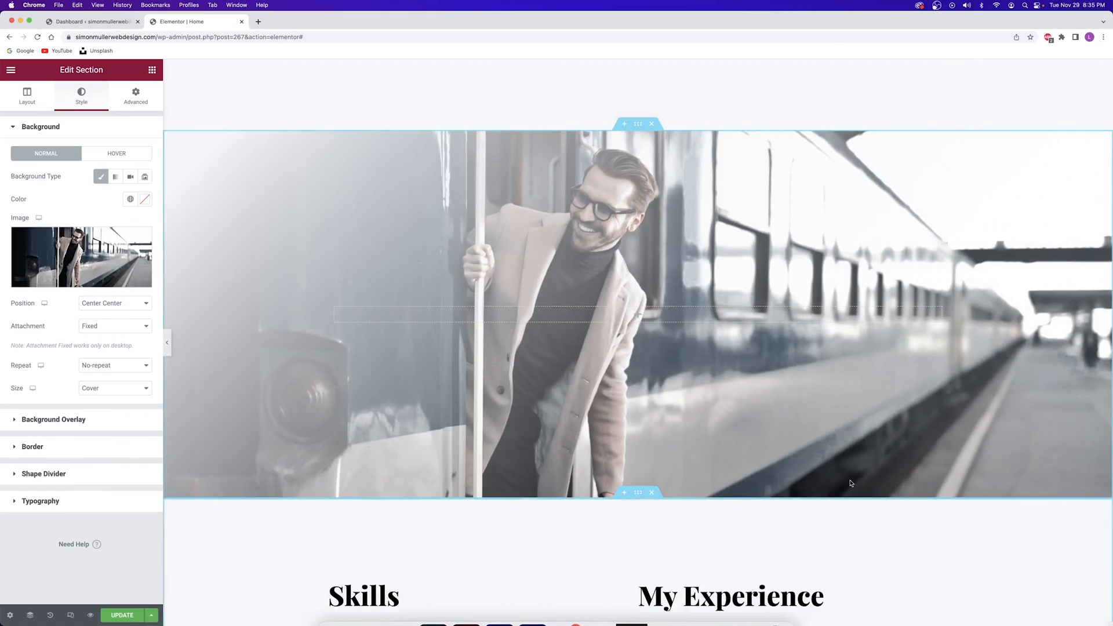
Give the train banner a Classic black overlay at 0.58 opacity and save the page
{"action": "left_click", "coordinate": [63, 420]}
{"action": "left_click", "coordinate": [130, 204]}
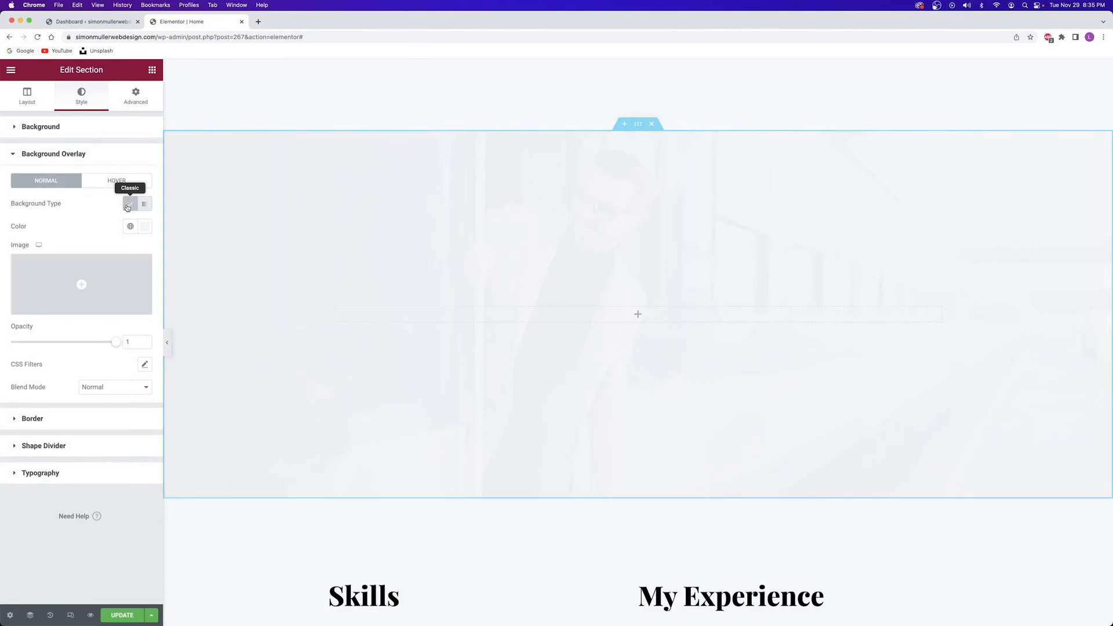
{"action": "left_click", "coordinate": [132, 228]}
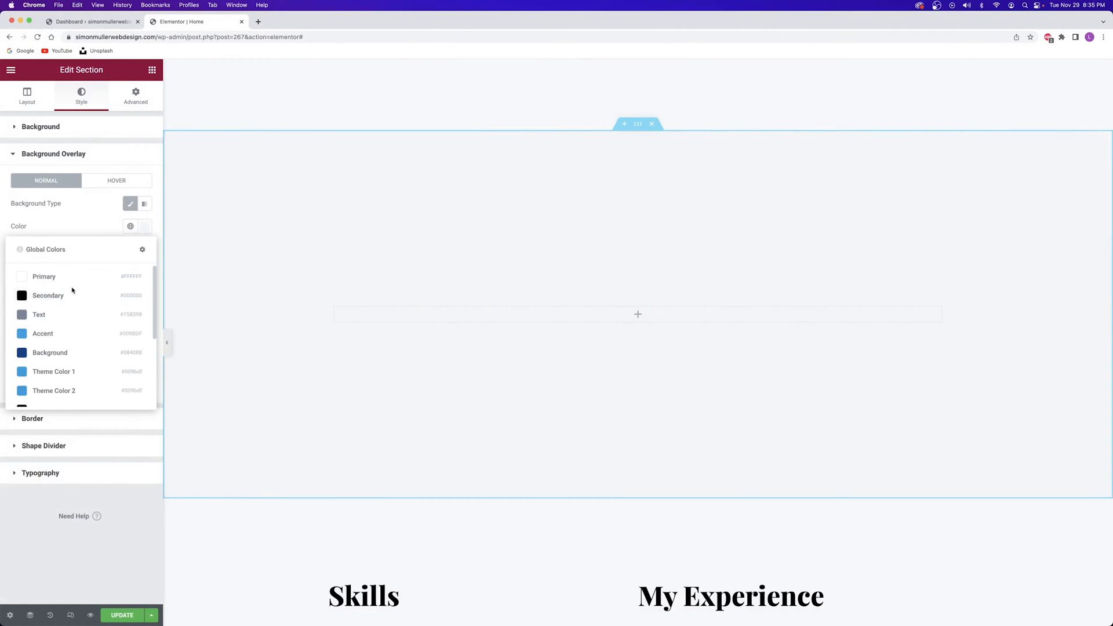
{"action": "left_click", "coordinate": [72, 293]}
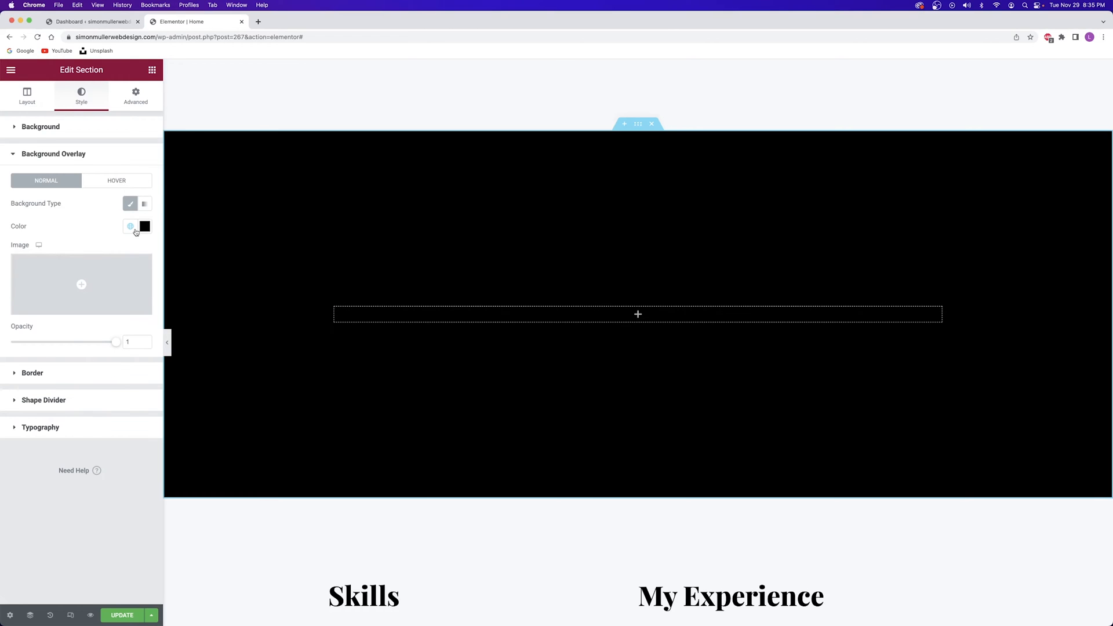
{"action": "left_click", "coordinate": [145, 226]}
{"action": "left_click_drag", "start_coordinate": [113, 281], "coordinate": [21, 357]}
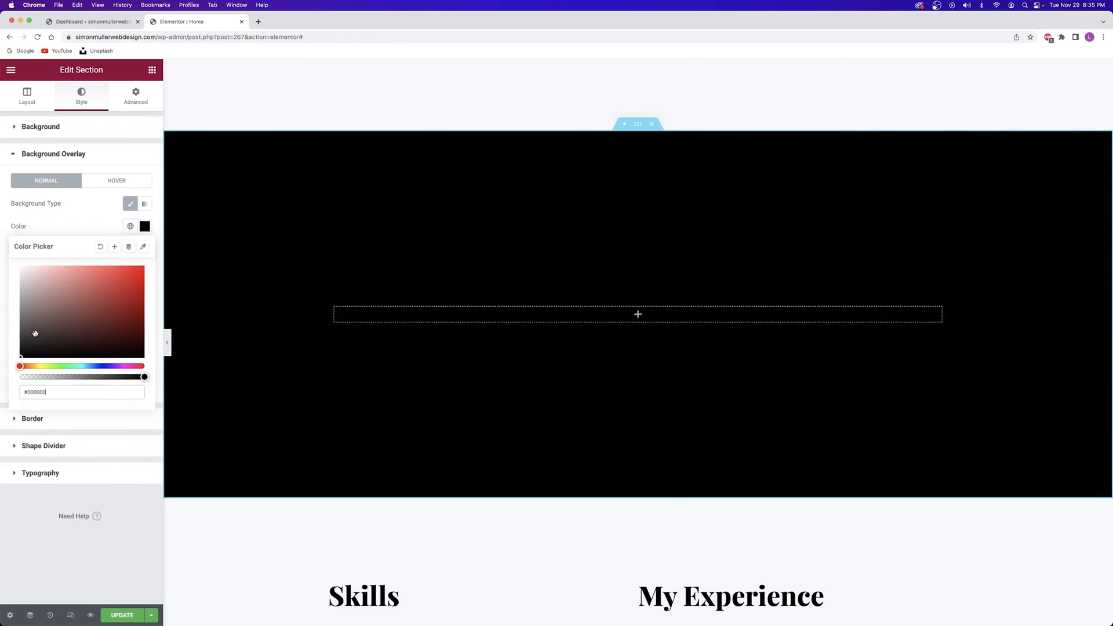
{"action": "left_click", "coordinate": [92, 232]}
{"action": "left_click_drag", "start_coordinate": [118, 343], "coordinate": [72, 341]}
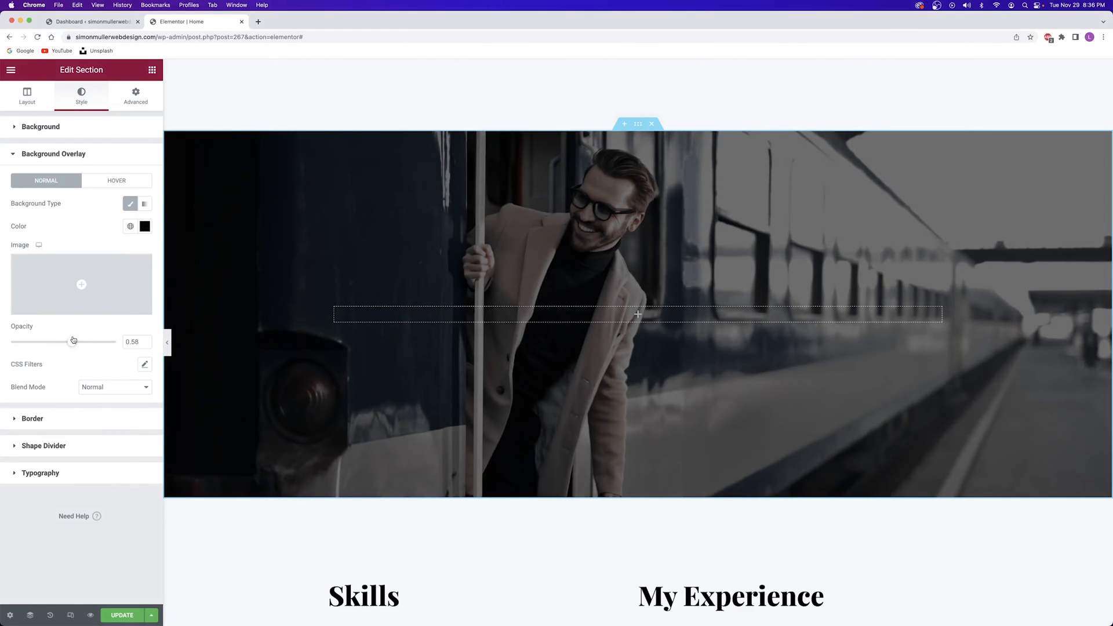
{"action": "left_click", "coordinate": [117, 618]}
Drag the Portfolio section up above the Skills section
{"action": "scroll", "coordinate": [515, 260], "scroll_direction": "up", "scroll_amount": 2}
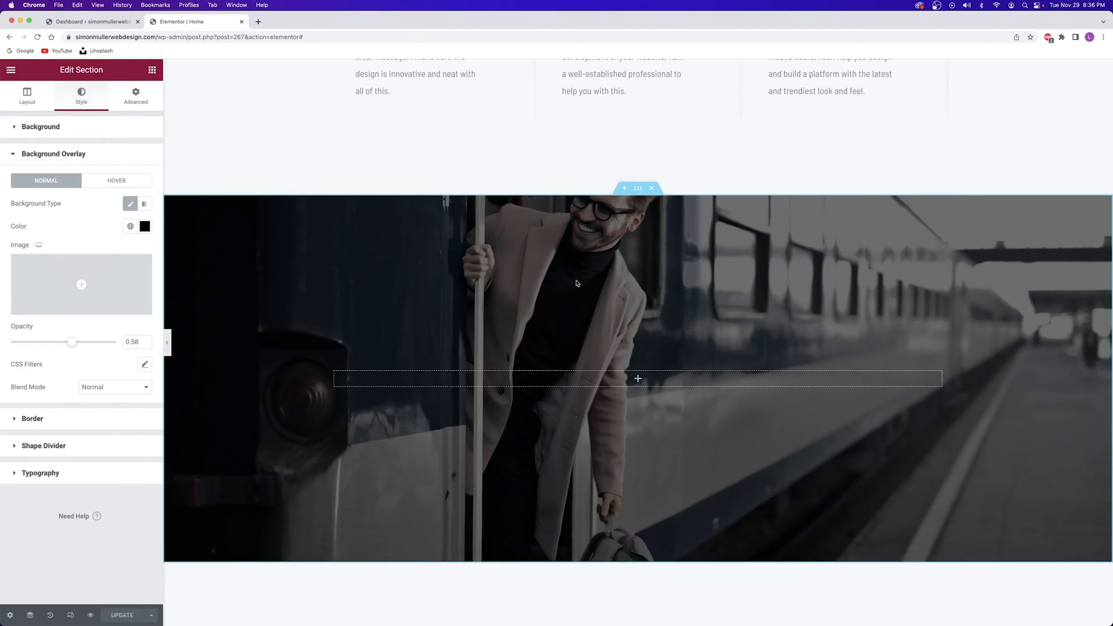
{"action": "scroll", "coordinate": [577, 283], "scroll_direction": "down", "scroll_amount": 9}
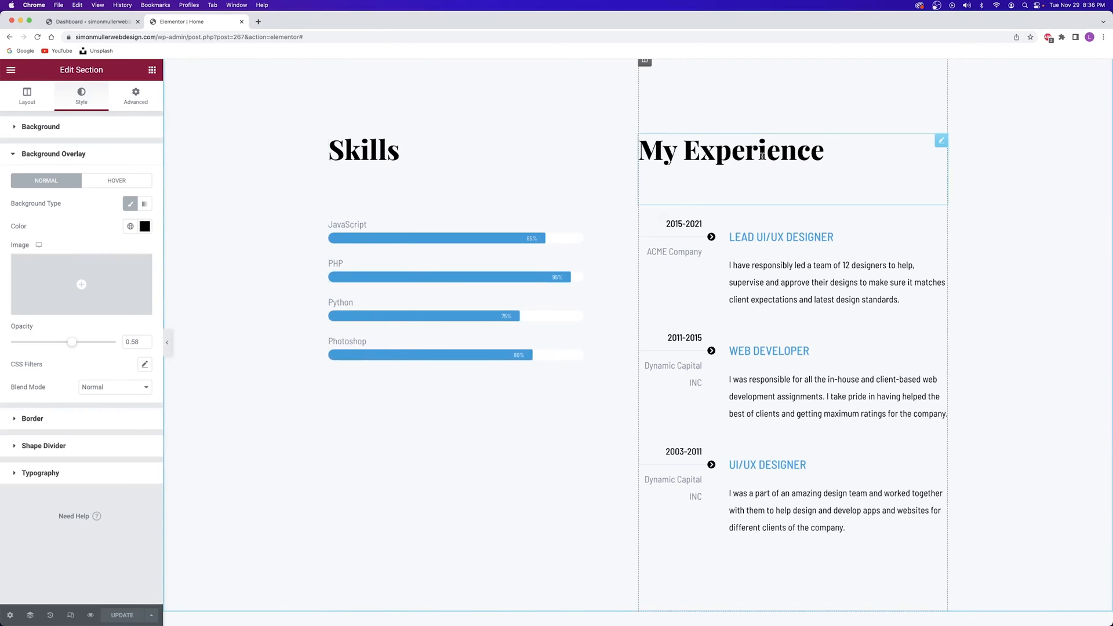
{"action": "scroll", "coordinate": [604, 176], "scroll_direction": "down", "scroll_amount": 1}
{"action": "scroll", "coordinate": [603, 177], "scroll_direction": "down", "scroll_amount": 9}
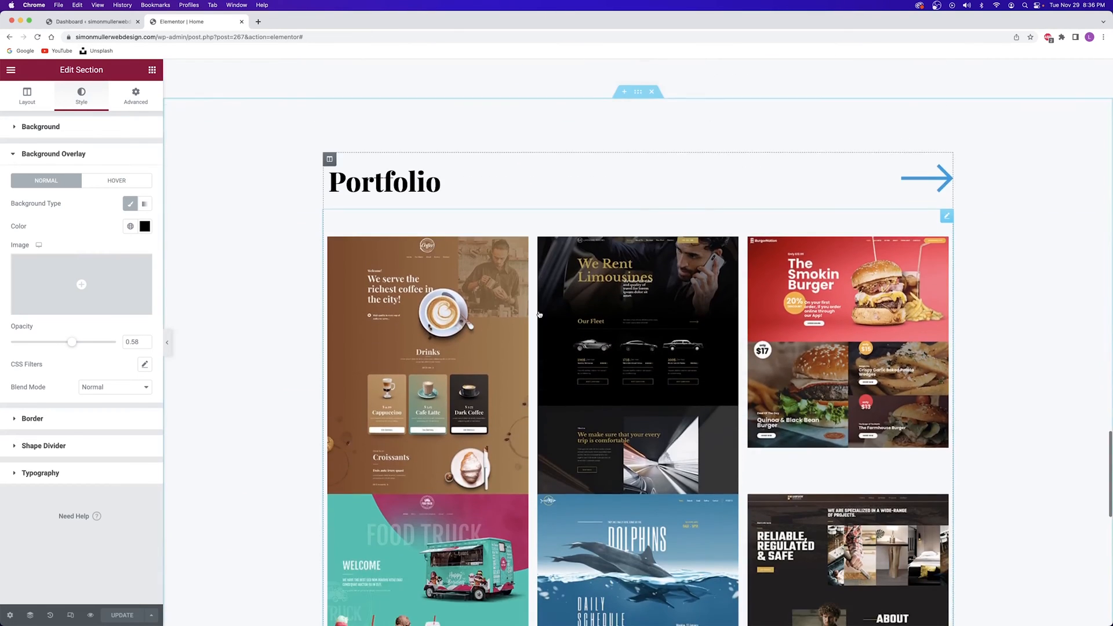
{"action": "scroll", "coordinate": [529, 289], "scroll_direction": "up", "scroll_amount": 12}
{"action": "scroll", "coordinate": [528, 286], "scroll_direction": "down", "scroll_amount": 10}
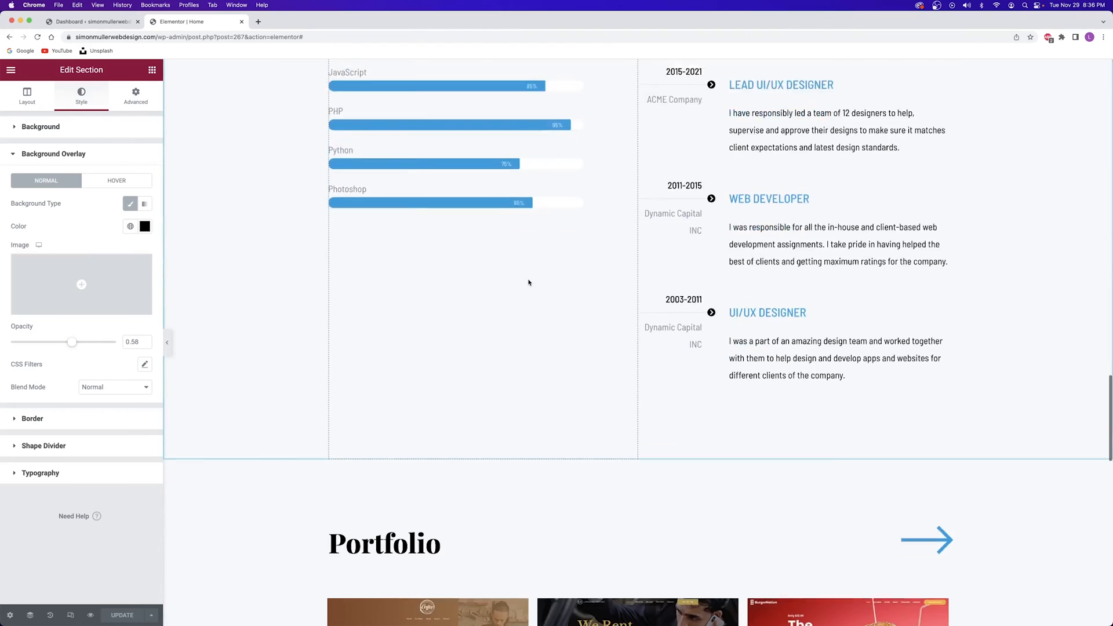
{"action": "mouse_move", "coordinate": [616, 335]}
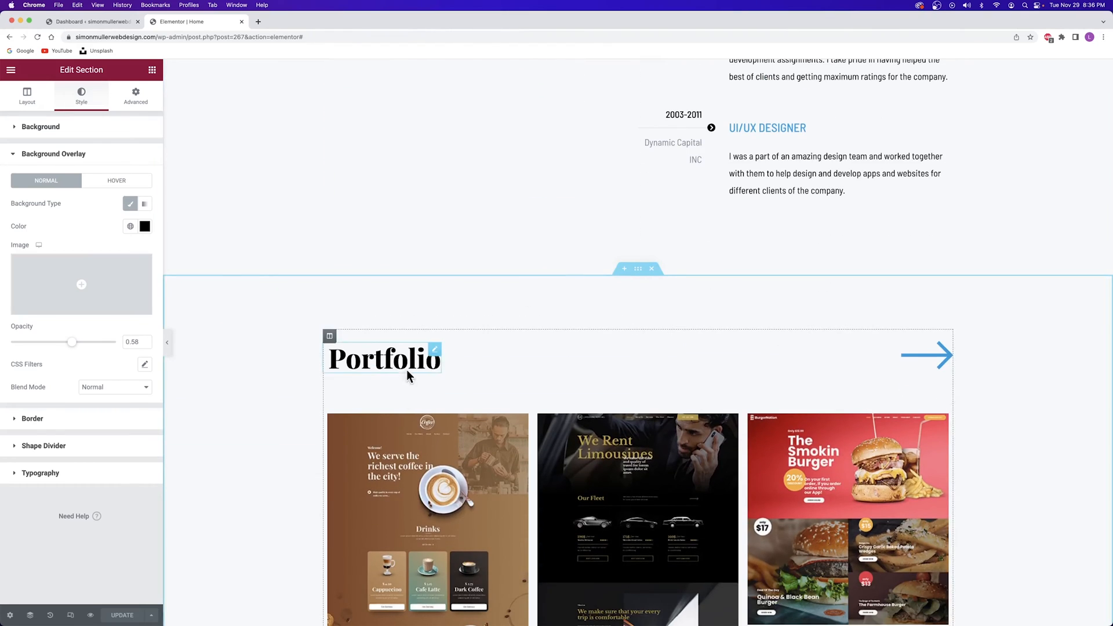
{"action": "scroll", "coordinate": [578, 453], "scroll_direction": "down", "scroll_amount": 2}
{"action": "scroll", "coordinate": [578, 453], "scroll_direction": "up", "scroll_amount": 6}
{"action": "scroll", "coordinate": [577, 450], "scroll_direction": "down", "scroll_amount": 5}
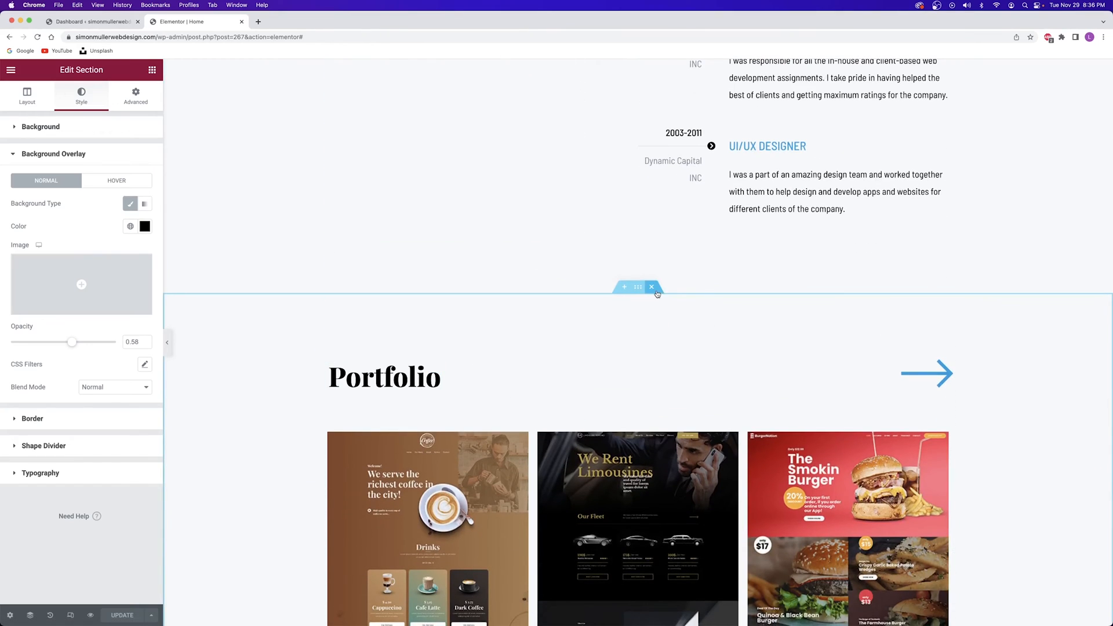
{"action": "left_click_drag", "start_coordinate": [640, 290], "coordinate": [624, 157]}
Reposition the sections so Skills and My Experience sit directly below the train-photo banner
{"action": "scroll", "coordinate": [637, 301], "scroll_direction": "up", "scroll_amount": 10}
{"action": "scroll", "coordinate": [620, 164], "scroll_direction": "up", "scroll_amount": 2}
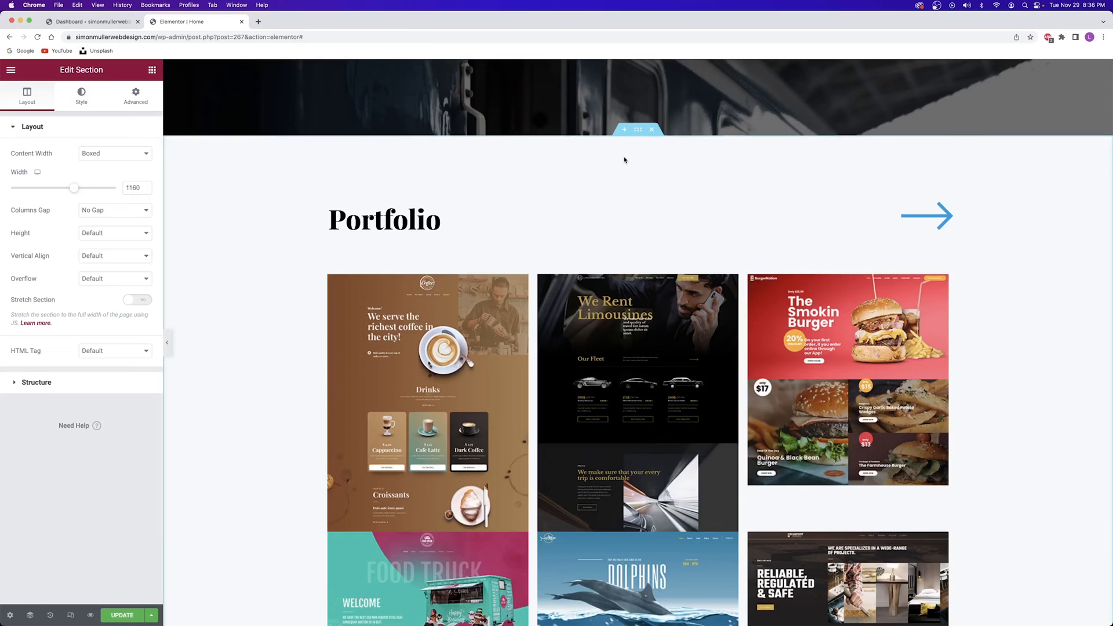
{"action": "scroll", "coordinate": [511, 150], "scroll_direction": "up", "scroll_amount": 8}
{"action": "scroll", "coordinate": [511, 151], "scroll_direction": "down", "scroll_amount": 10}
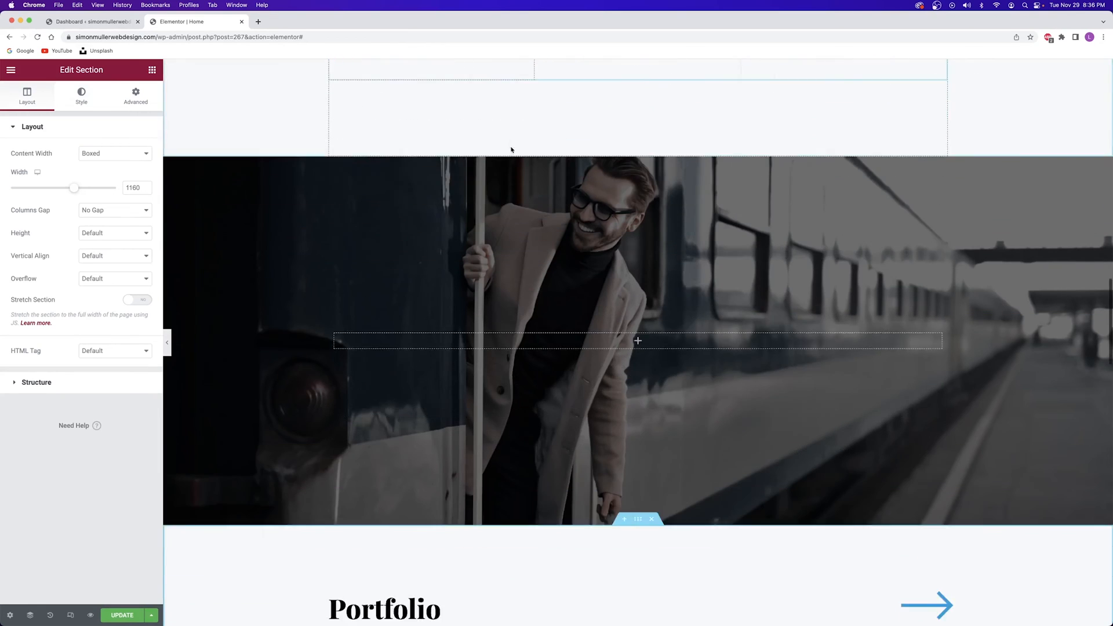
{"action": "scroll", "coordinate": [511, 151], "scroll_direction": "down", "scroll_amount": 12}
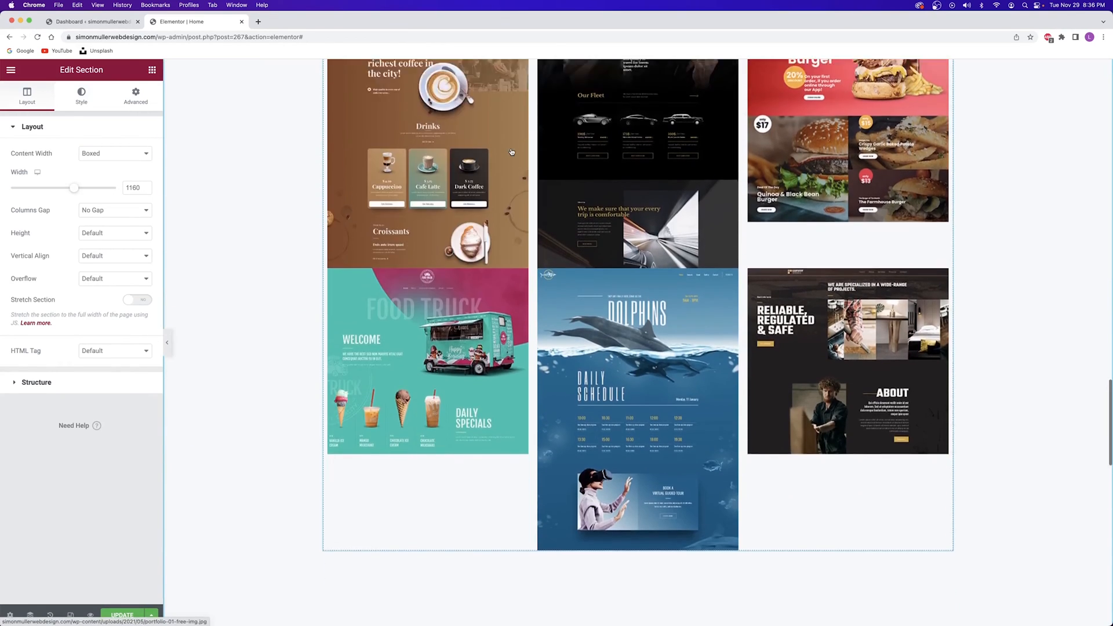
{"action": "scroll", "coordinate": [512, 152], "scroll_direction": "down", "scroll_amount": 2}
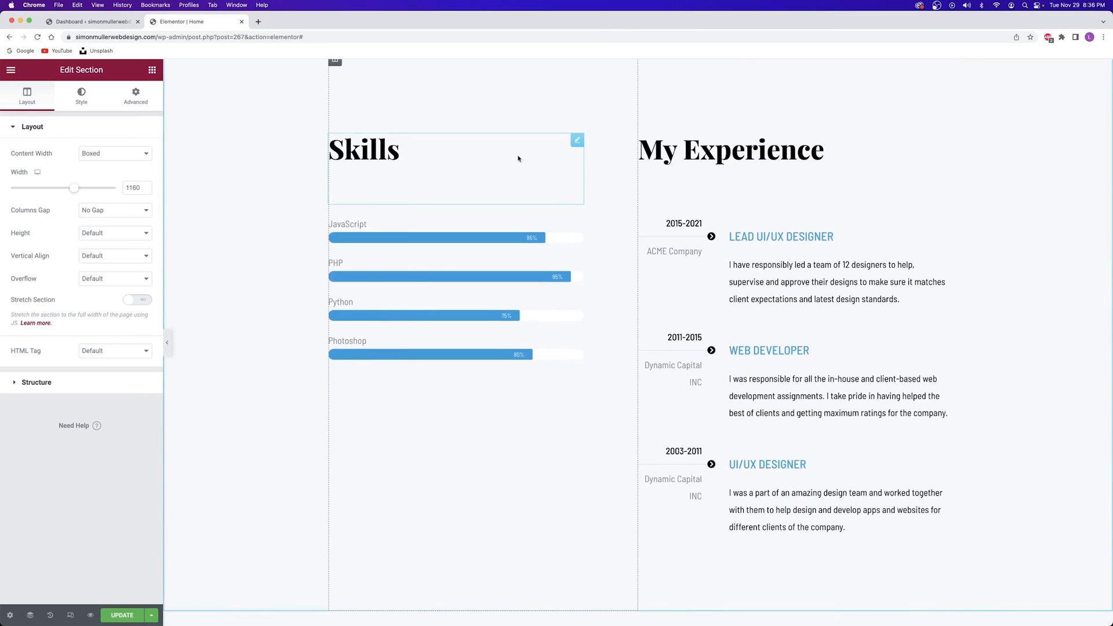
{"action": "scroll", "coordinate": [533, 209], "scroll_direction": "up", "scroll_amount": 8}
{"action": "scroll", "coordinate": [540, 219], "scroll_direction": "down", "scroll_amount": 6}
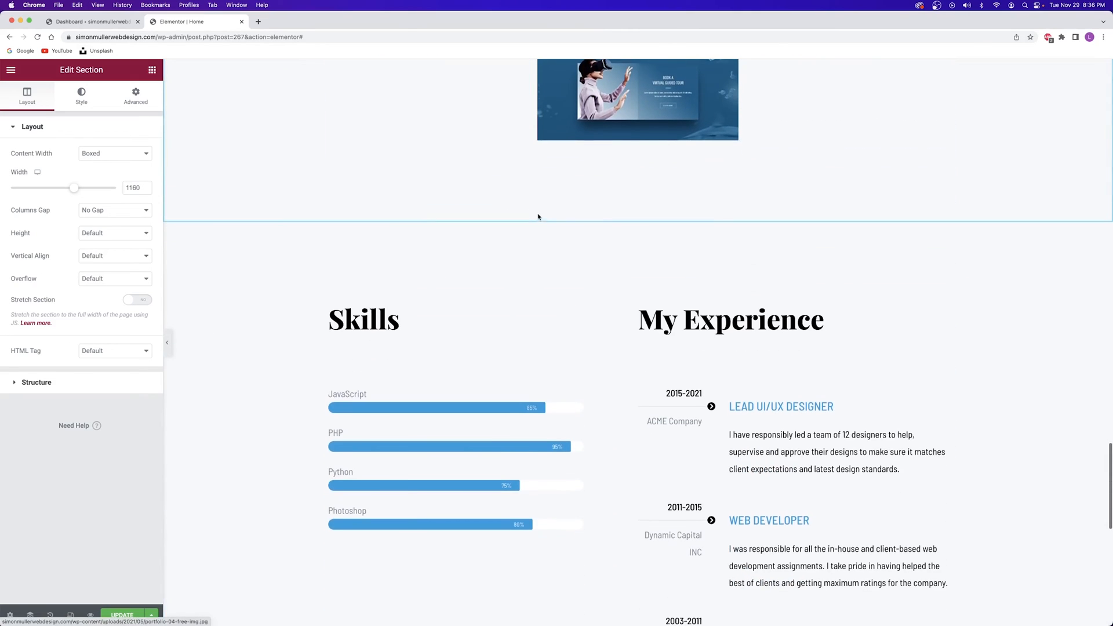
{"action": "left_click_drag", "start_coordinate": [644, 217], "coordinate": [623, 101]}
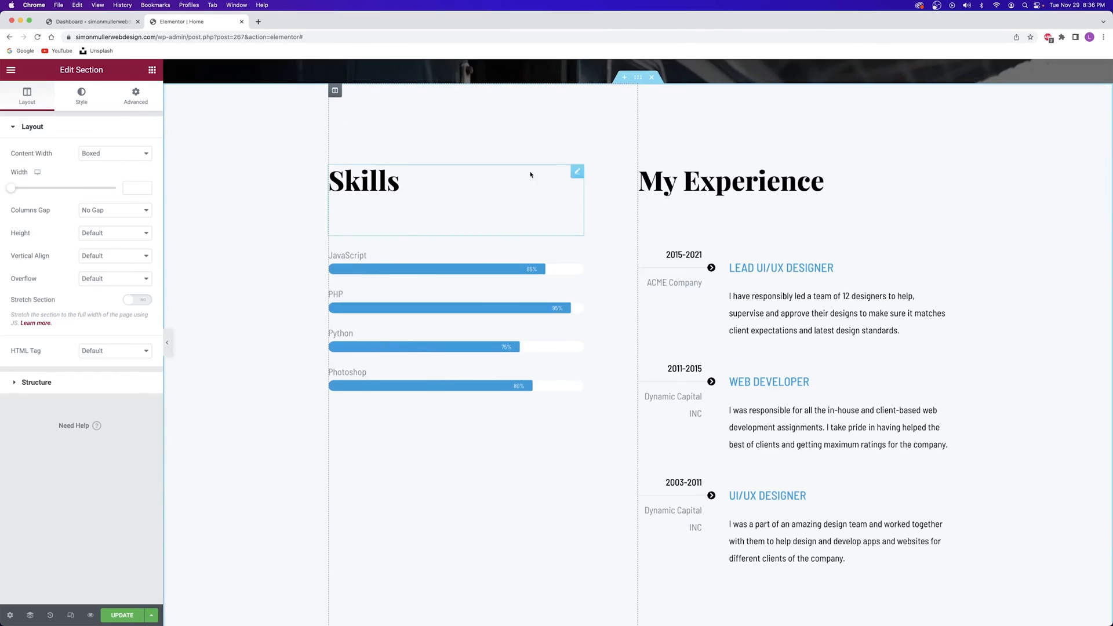
Rename the first skill bar's title from JavaScript to 'UX/UI Design'
{"action": "left_click", "coordinate": [406, 175]}
{"action": "double_click", "coordinate": [365, 171]}
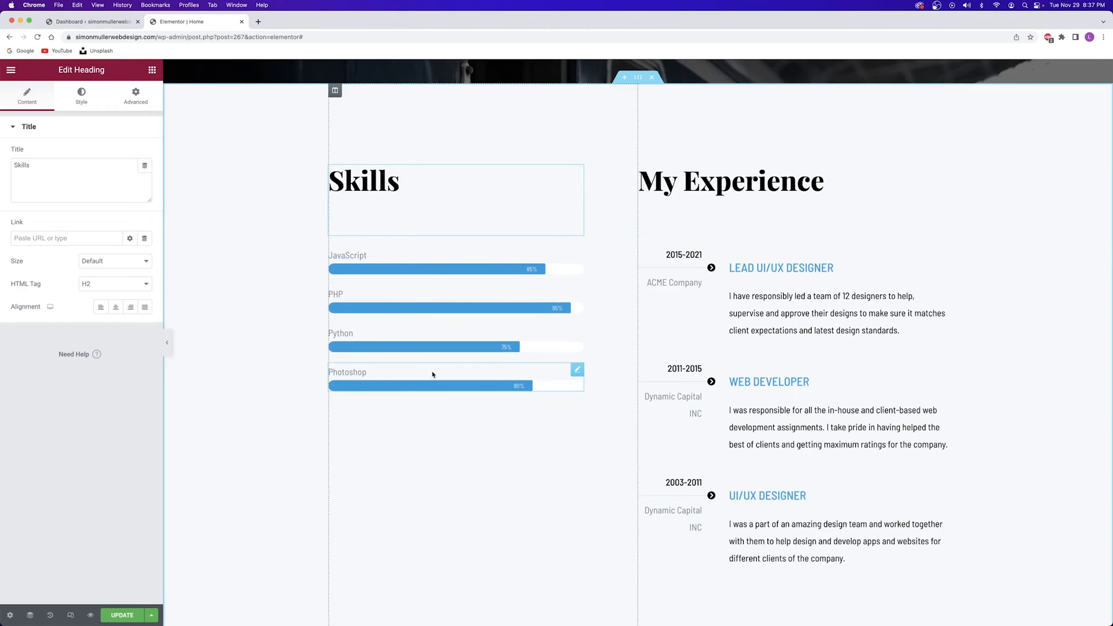
{"action": "left_click", "coordinate": [577, 253]}
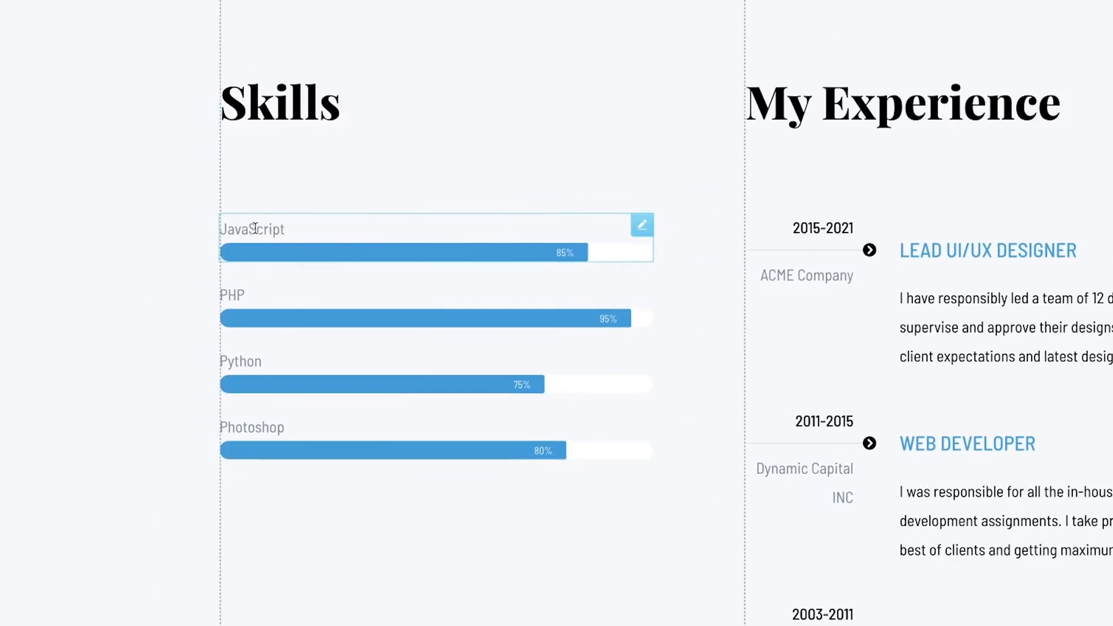
{"action": "double_click", "coordinate": [11, 166]}
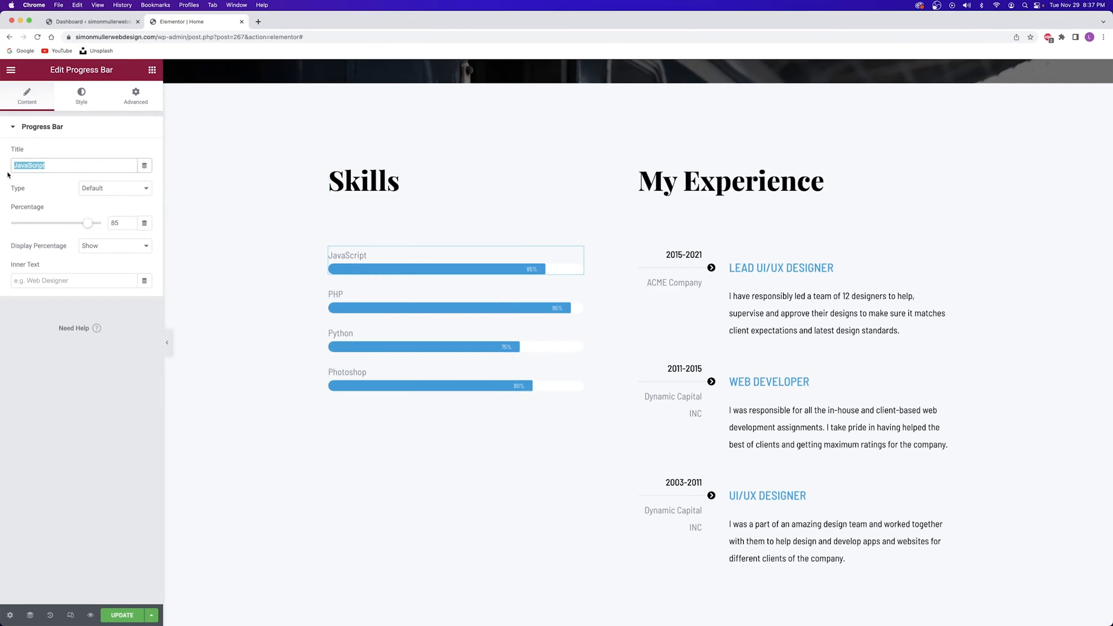
{"action": "key", "text": "BackSpace"}
{"action": "type", "text": "UX/UI Design"}
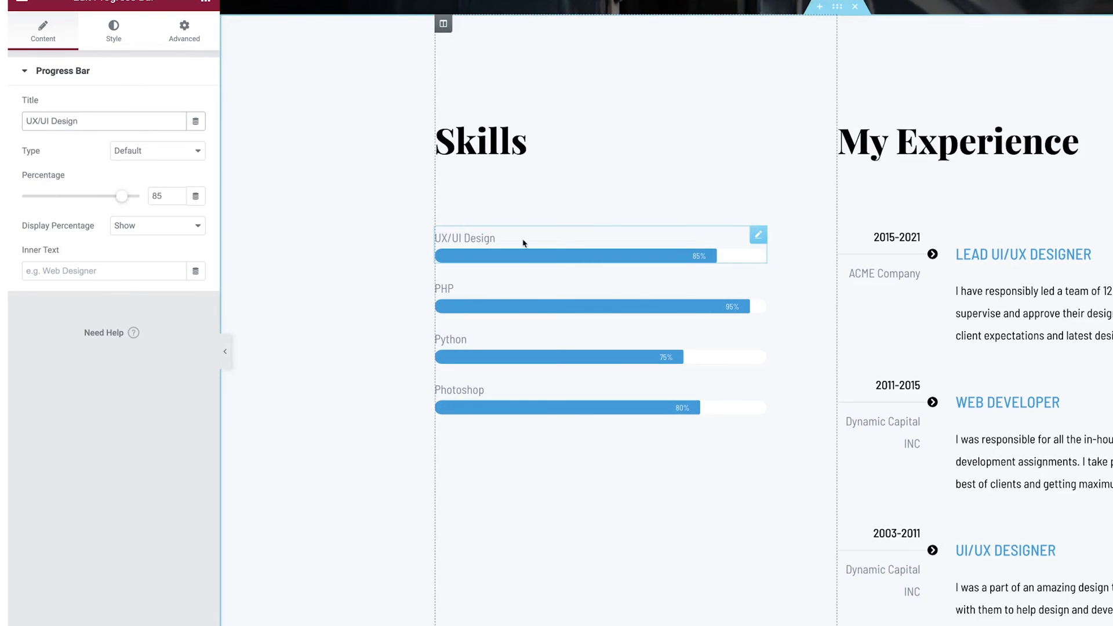
Set the UX/UI Design bar to 83% with the percentage label shown
{"action": "left_click_drag", "start_coordinate": [121, 197], "coordinate": [47, 199]}
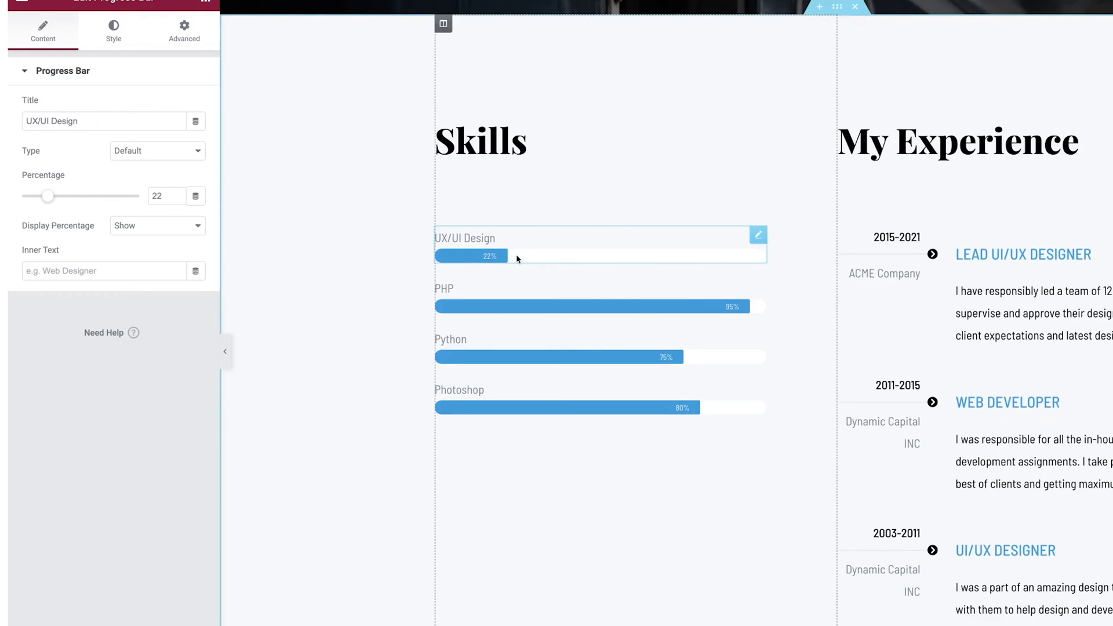
{"action": "left_click_drag", "start_coordinate": [47, 196], "coordinate": [118, 201]}
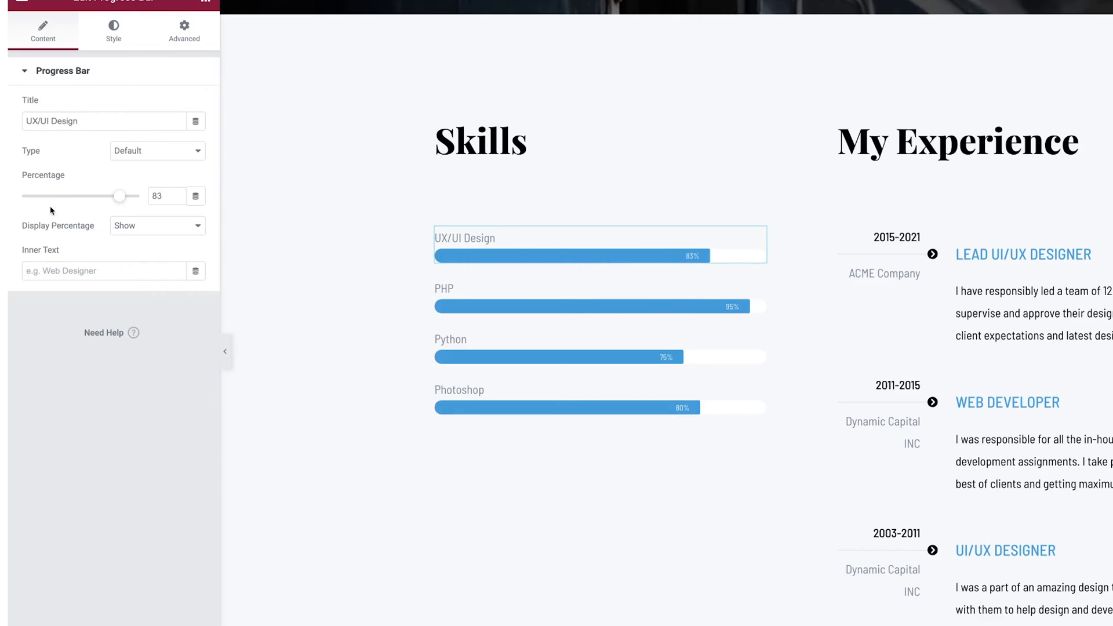
{"action": "left_click", "coordinate": [163, 229]}
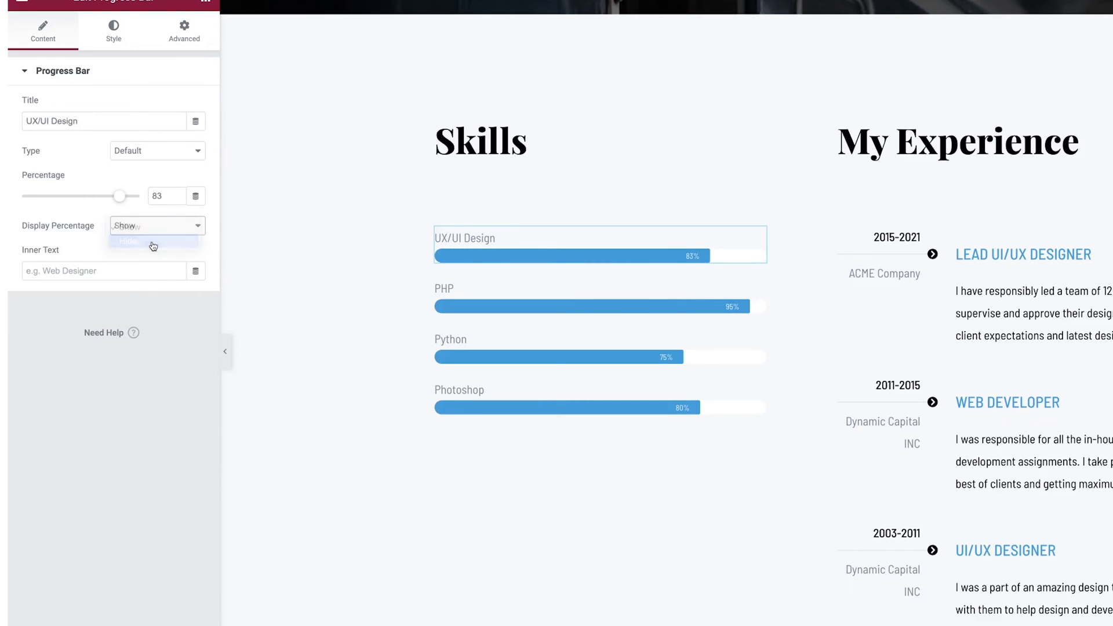
{"action": "left_click", "coordinate": [149, 241]}
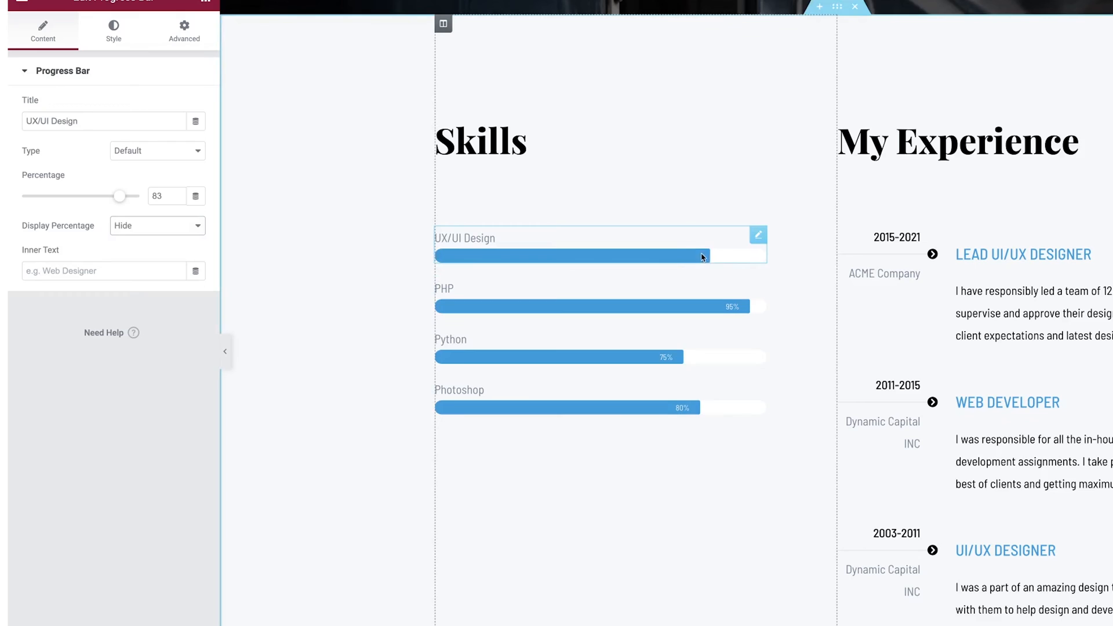
{"action": "left_click", "coordinate": [130, 230]}
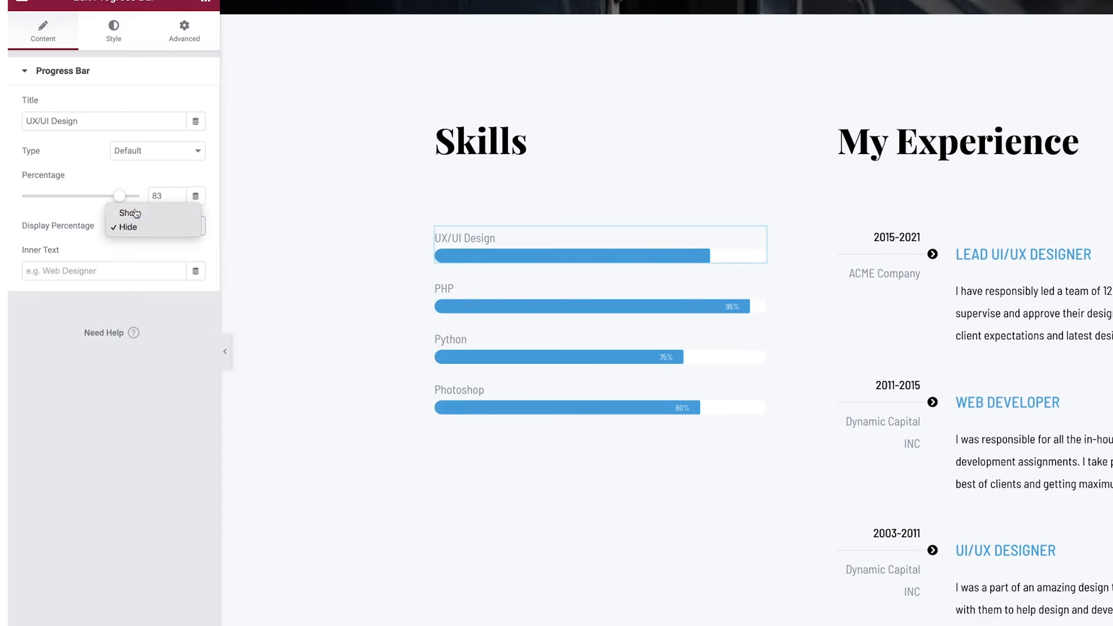
{"action": "left_click", "coordinate": [137, 214]}
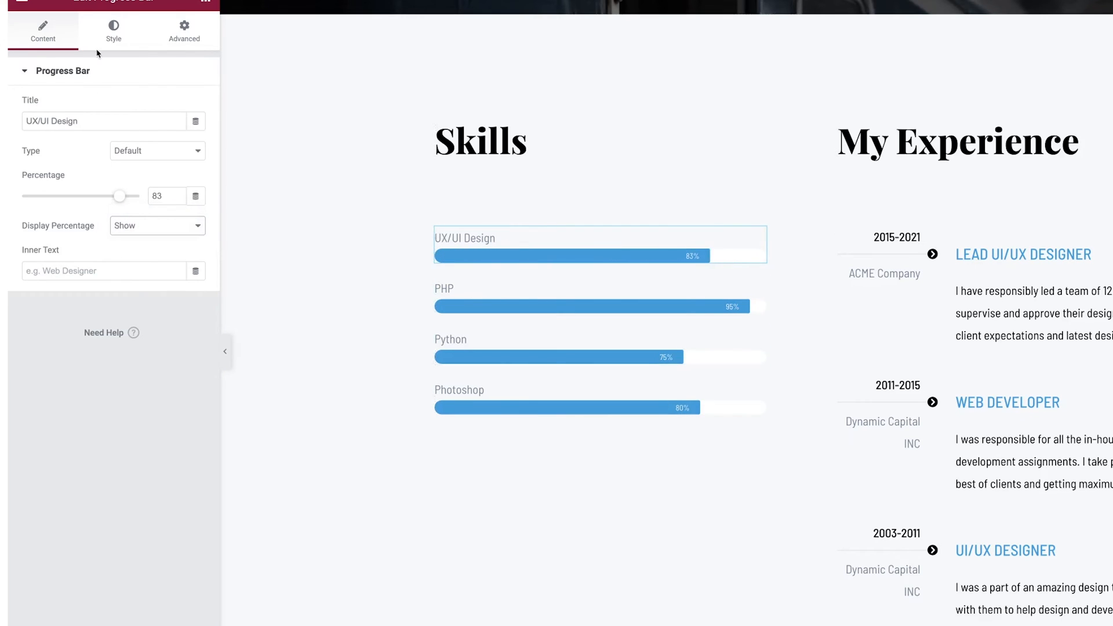
{"action": "left_click", "coordinate": [114, 34]}
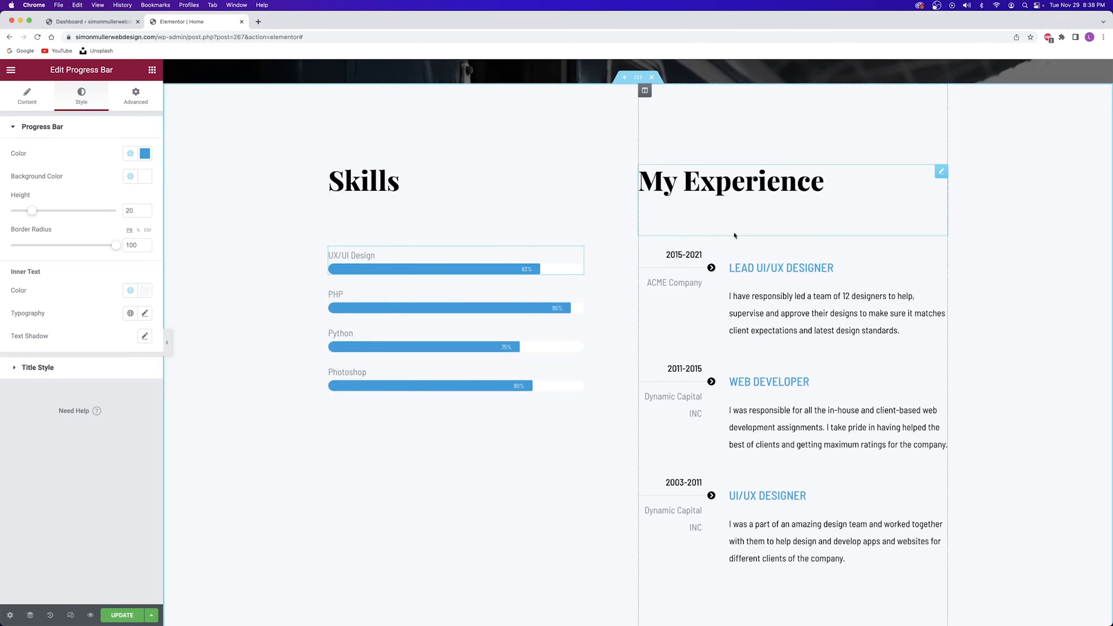
{"action": "scroll", "coordinate": [735, 222], "scroll_direction": "down", "scroll_amount": 4}
{"action": "scroll", "coordinate": [736, 244], "scroll_direction": "up", "scroll_amount": 2}
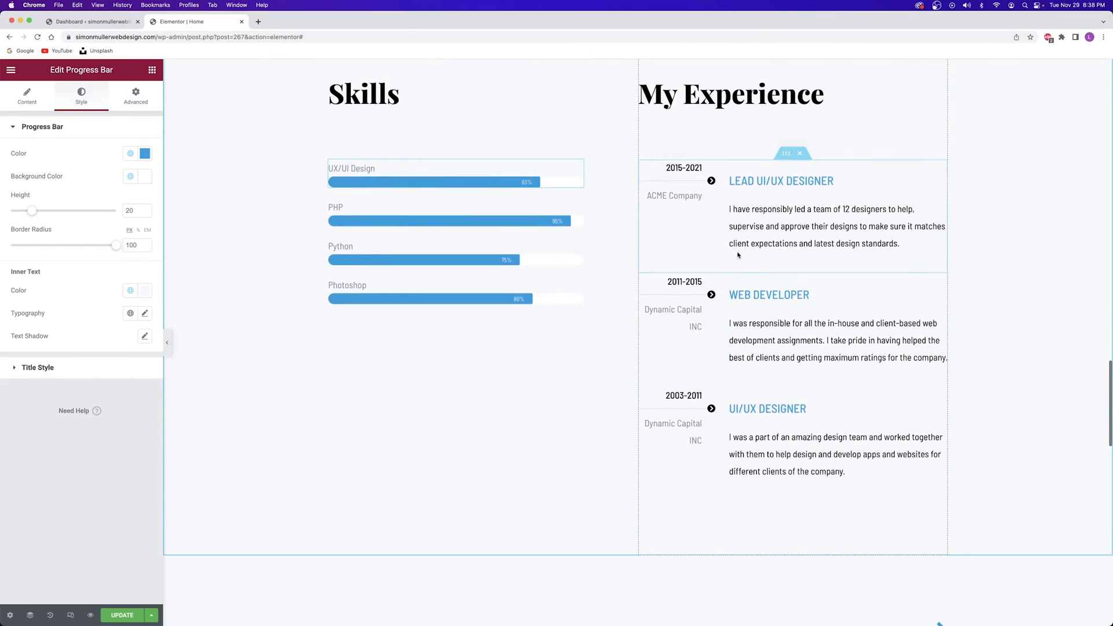
{"action": "scroll", "coordinate": [759, 204], "scroll_direction": "up", "scroll_amount": 1}
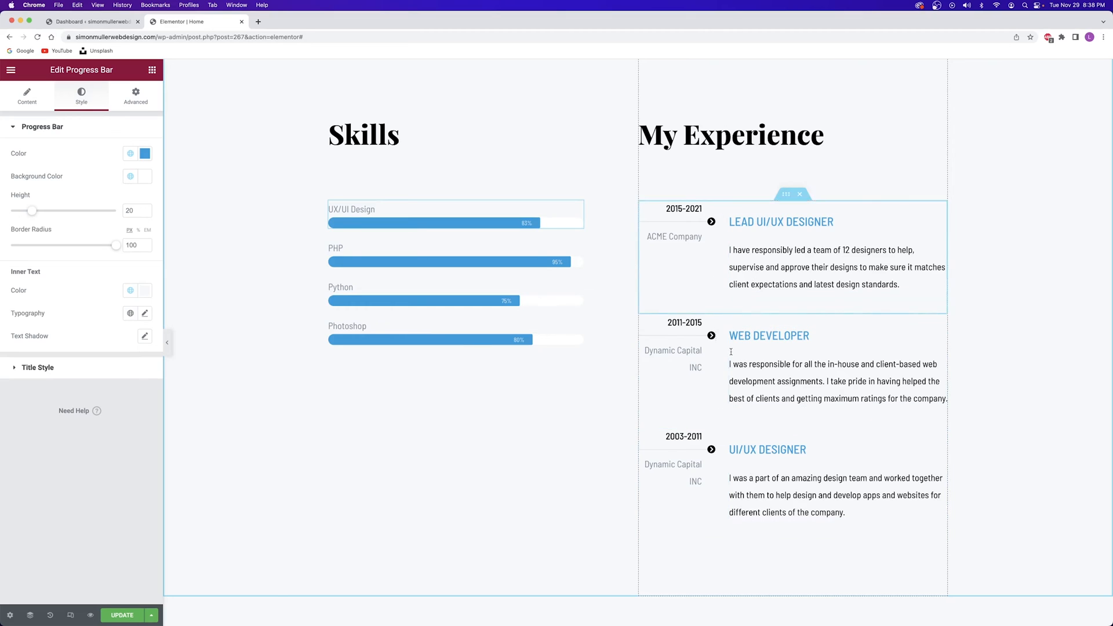
{"action": "left_click", "coordinate": [752, 237]}
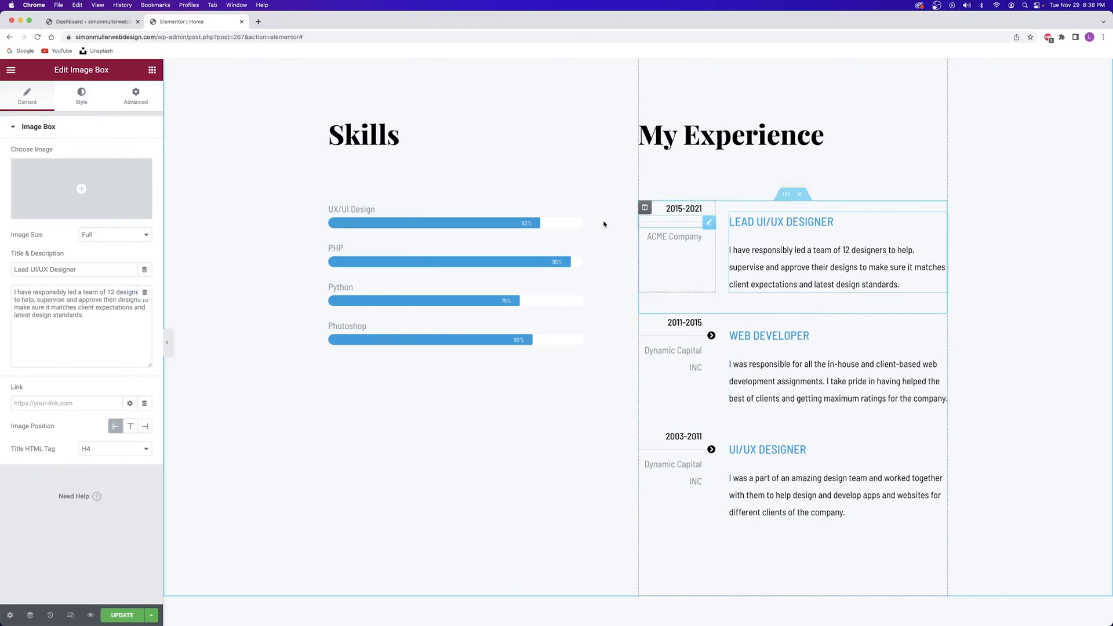
{"action": "left_click_drag", "start_coordinate": [95, 269], "coordinate": [1, 270]}
{"action": "left_click_drag", "start_coordinate": [103, 300], "coordinate": [151, 300]}
{"action": "left_click", "coordinate": [100, 311]}
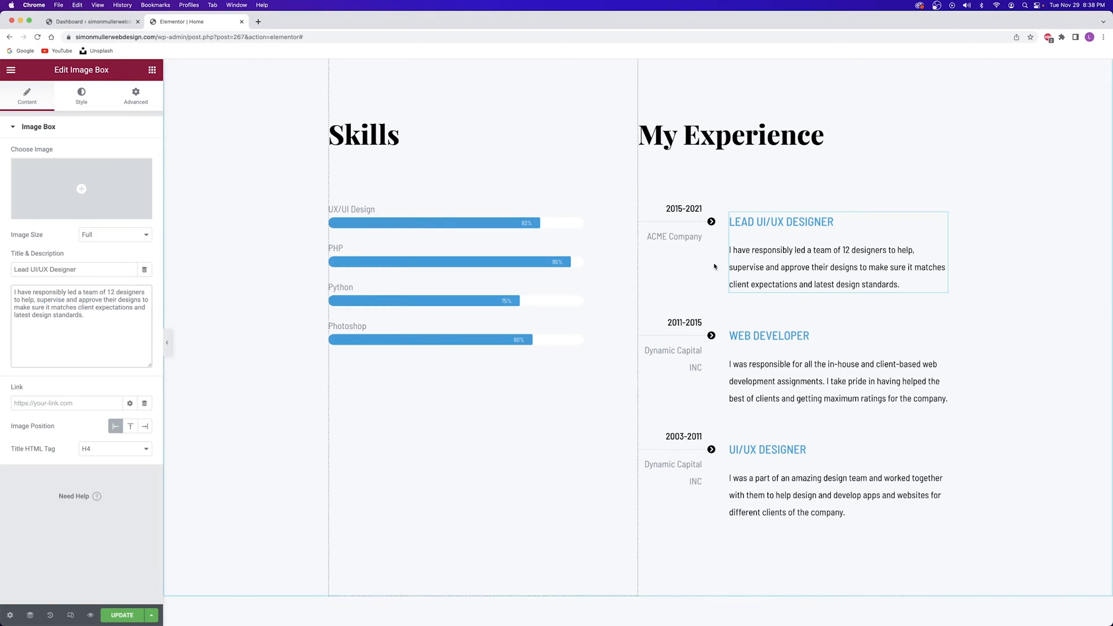
{"action": "left_click", "coordinate": [674, 208]}
{"action": "left_click", "coordinate": [15, 172]}
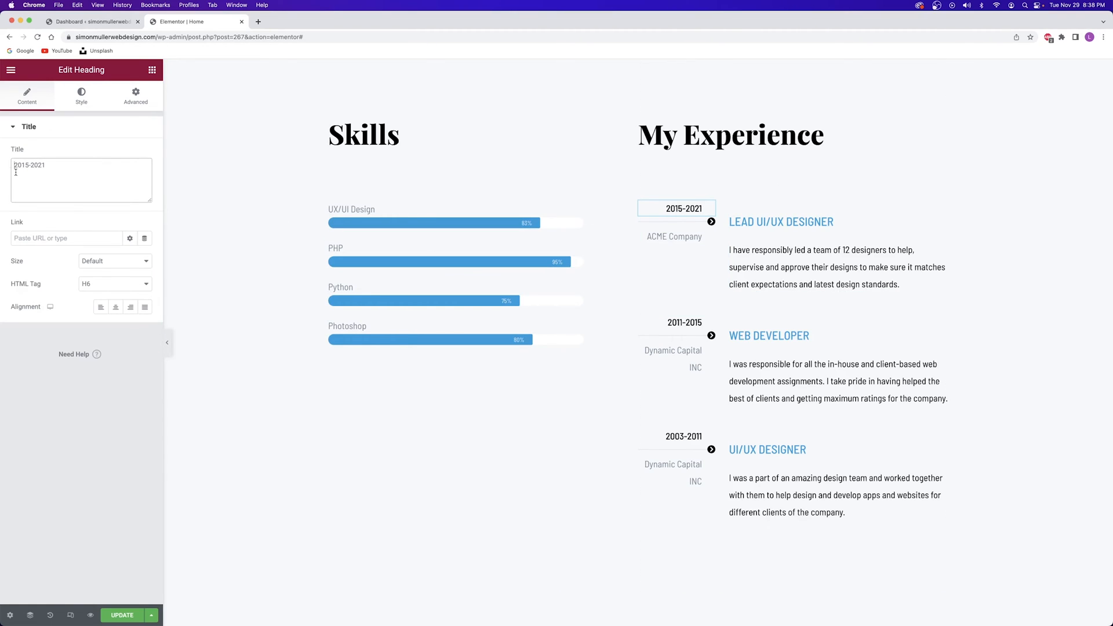
{"action": "left_click", "coordinate": [675, 236]}
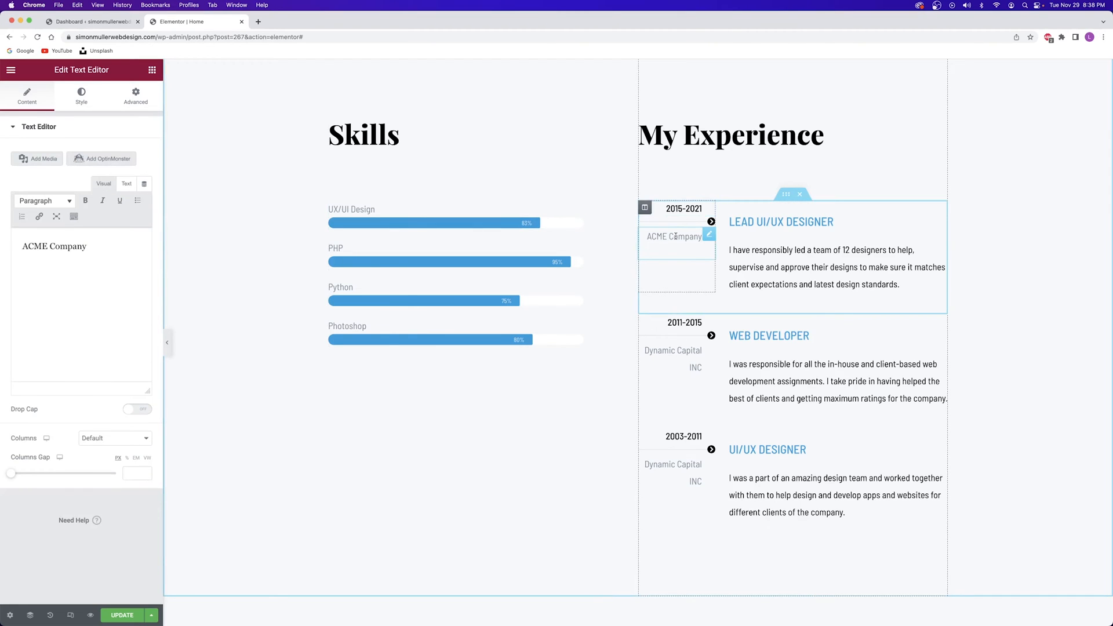
{"action": "left_click", "coordinate": [682, 222]}
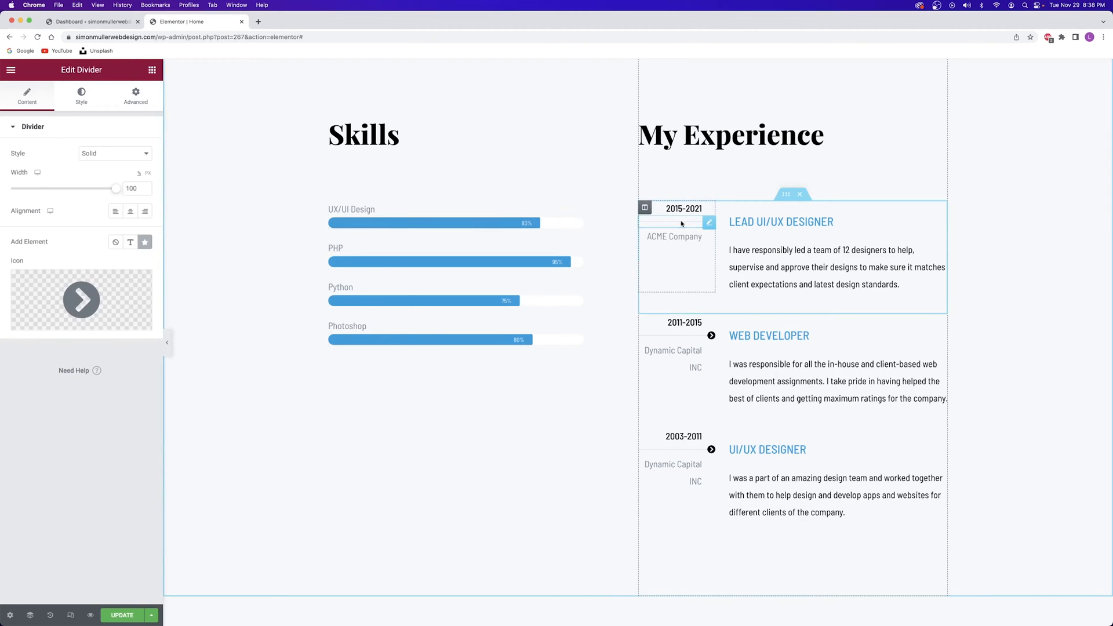
{"action": "left_click", "coordinate": [678, 235]}
{"action": "left_click", "coordinate": [677, 222]}
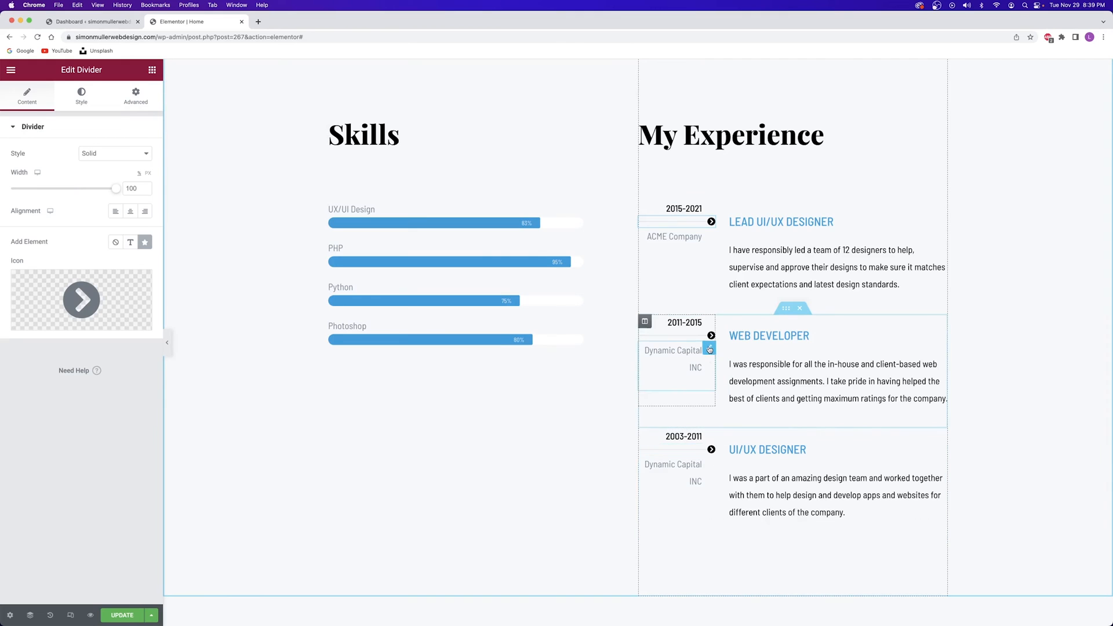
{"action": "mouse_move", "coordinate": [62, 308]}
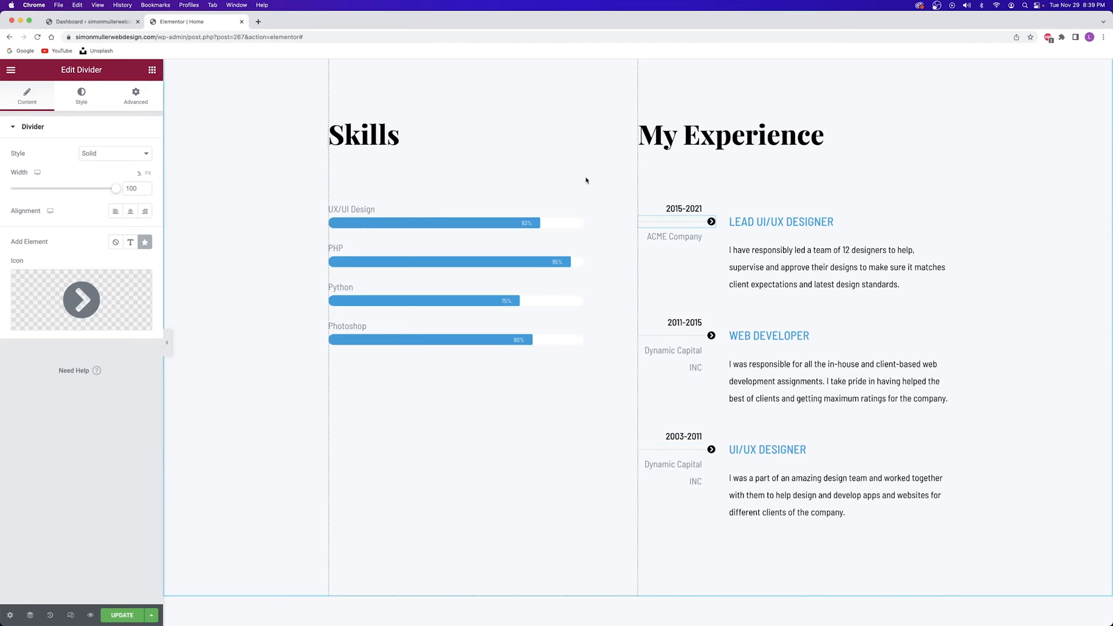
{"action": "scroll", "coordinate": [480, 210], "scroll_direction": "up", "scroll_amount": 1}
{"action": "scroll", "coordinate": [480, 210], "scroll_direction": "up", "scroll_amount": 8}
{"action": "scroll", "coordinate": [480, 210], "scroll_direction": "down", "scroll_amount": 9}
{"action": "scroll", "coordinate": [481, 210], "scroll_direction": "down", "scroll_amount": 2}
{"action": "scroll", "coordinate": [481, 210], "scroll_direction": "up", "scroll_amount": 7}
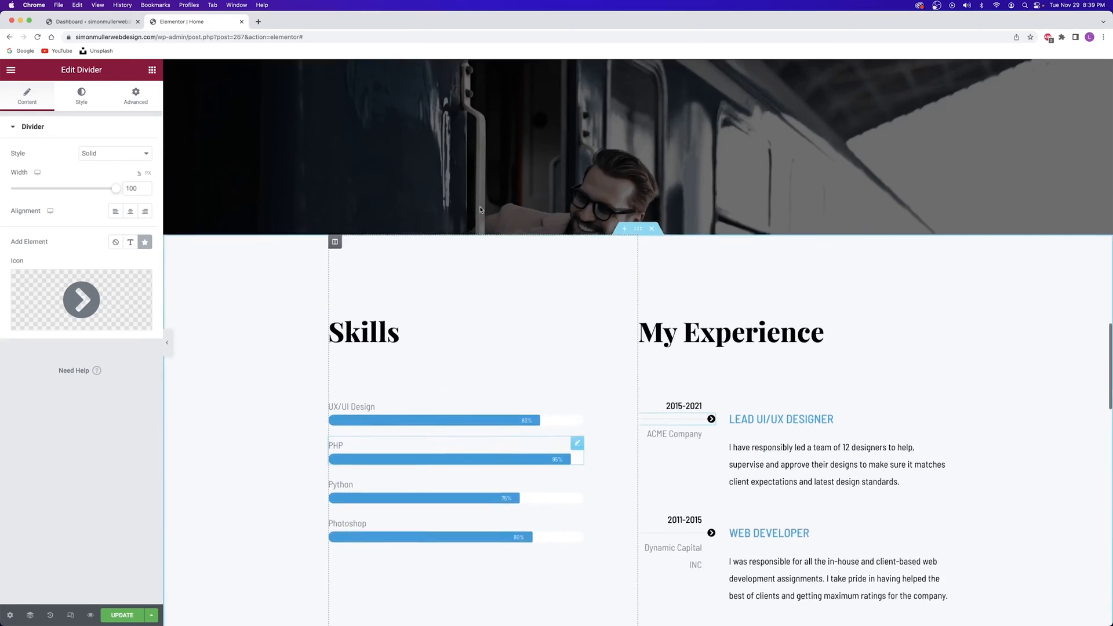
{"action": "scroll", "coordinate": [481, 210], "scroll_direction": "down", "scroll_amount": 2}
{"action": "scroll", "coordinate": [480, 210], "scroll_direction": "down", "scroll_amount": 10}
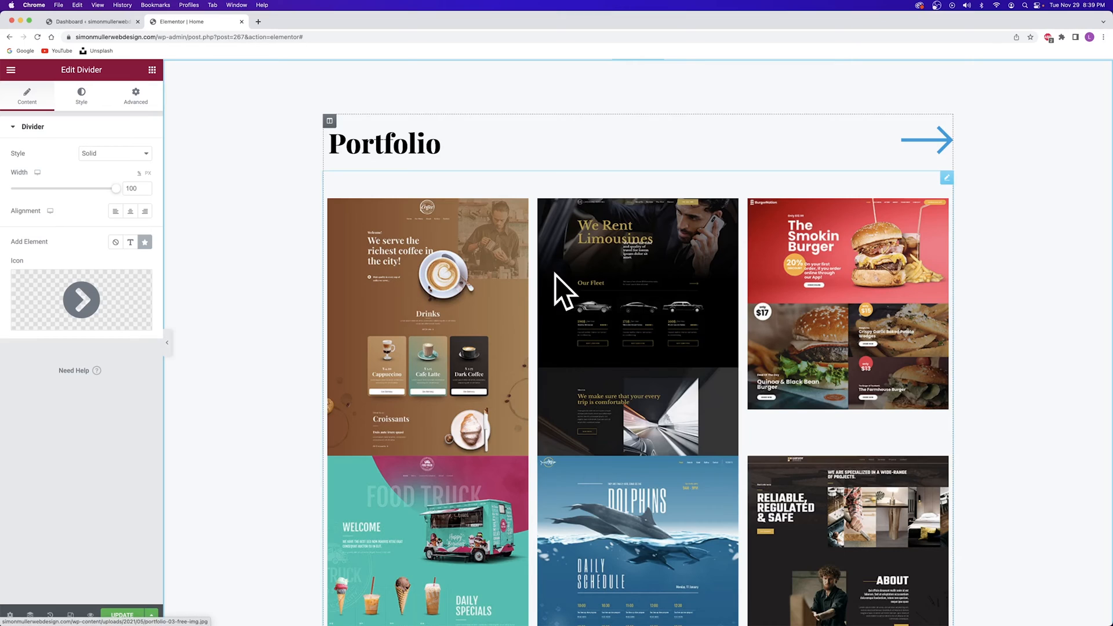
Reorder the Portfolio gallery so the dolphins screenshot sits second, after the coffee site
{"action": "left_click", "coordinate": [947, 181]}
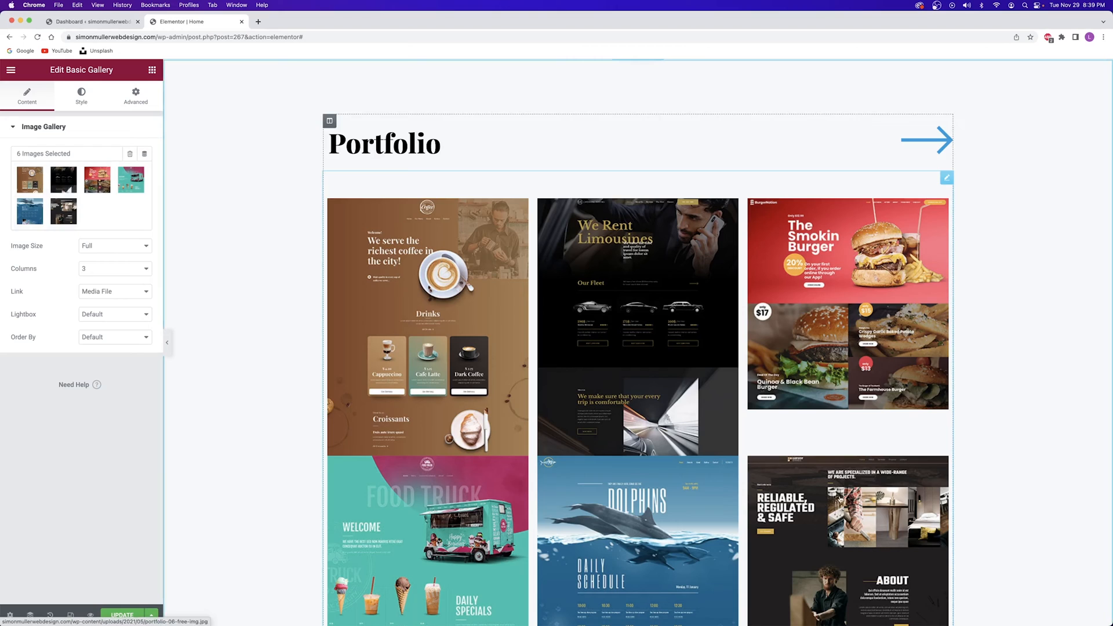
{"action": "scroll", "coordinate": [465, 501], "scroll_direction": "down", "scroll_amount": 3}
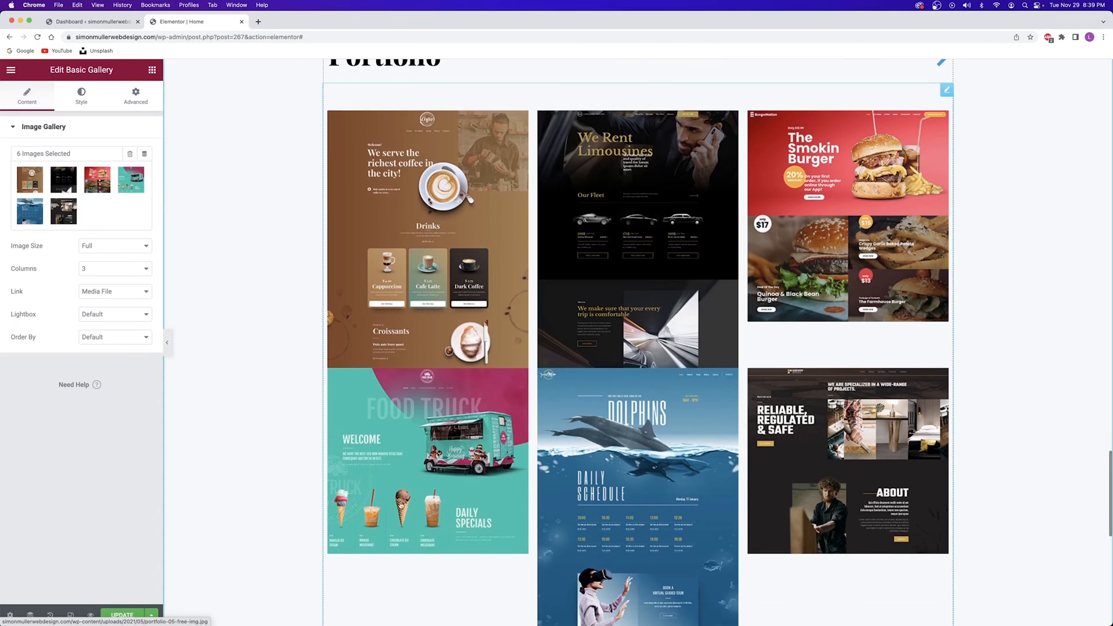
{"action": "left_click", "coordinate": [82, 209]}
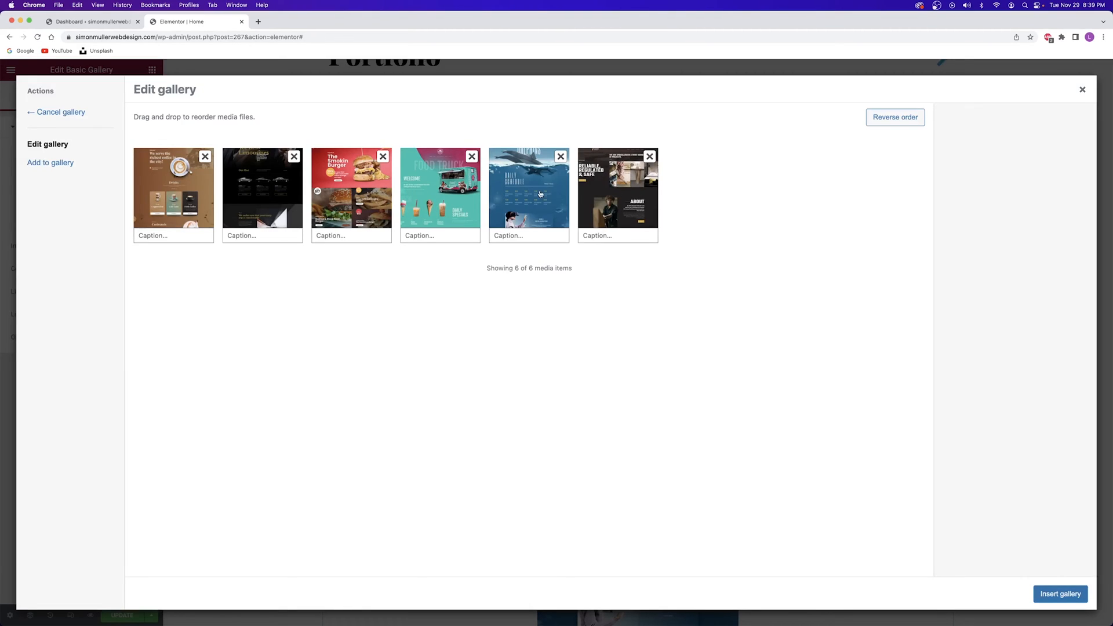
{"action": "left_click_drag", "start_coordinate": [533, 185], "coordinate": [266, 184]}
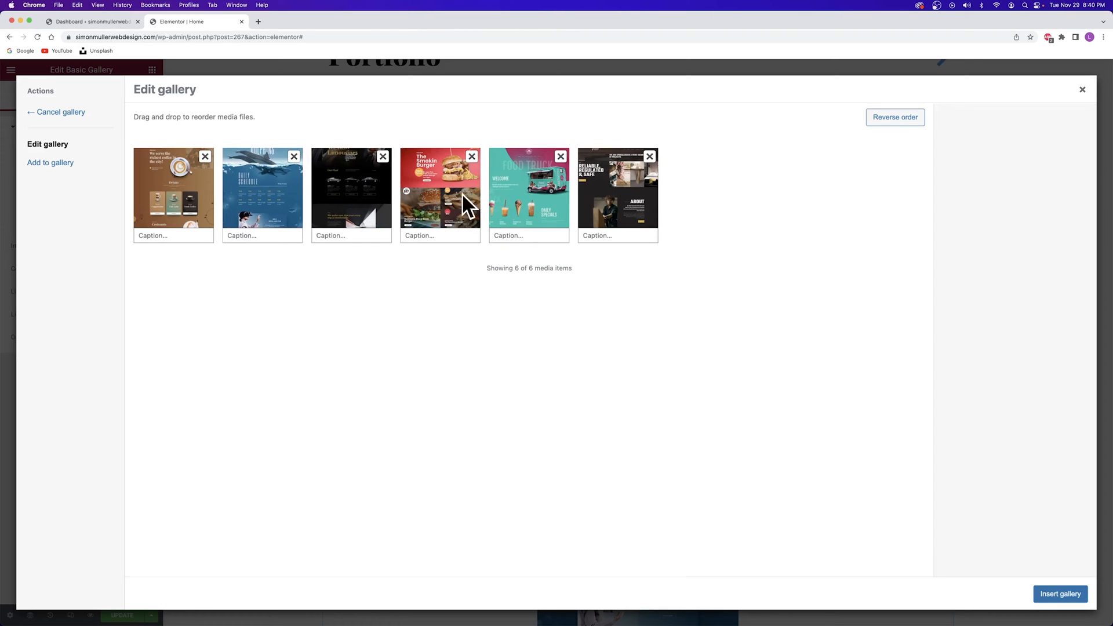
{"action": "left_click", "coordinate": [1053, 595]}
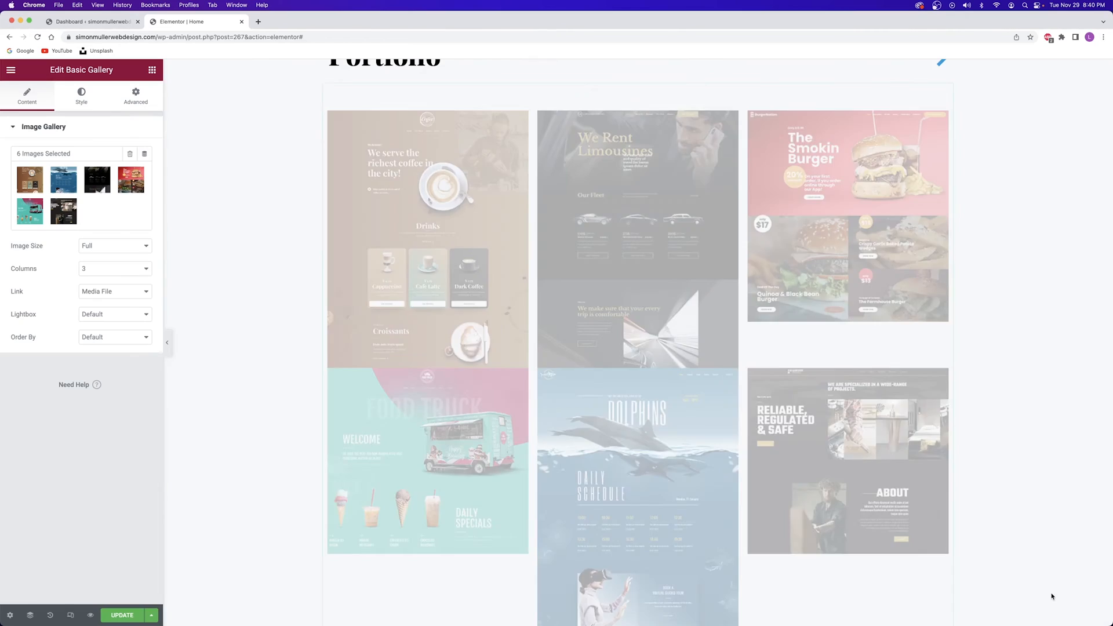
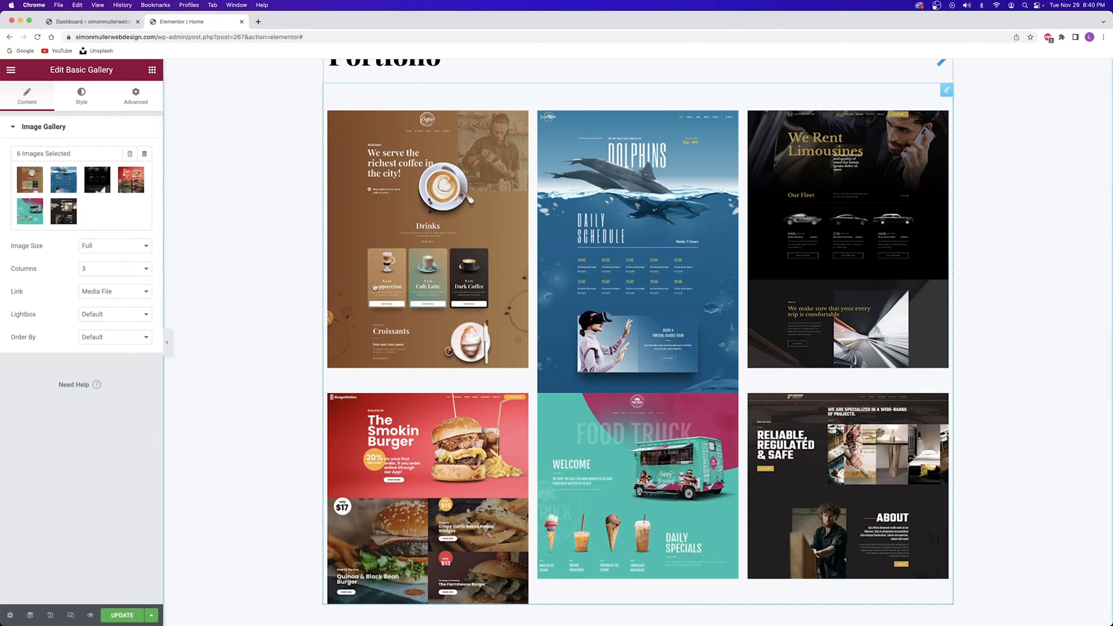
Keep the gallery at 3 columns, set its image spacing to custom 61, and update the page
{"action": "left_click", "coordinate": [99, 268]}
{"action": "left_click", "coordinate": [41, 270]}
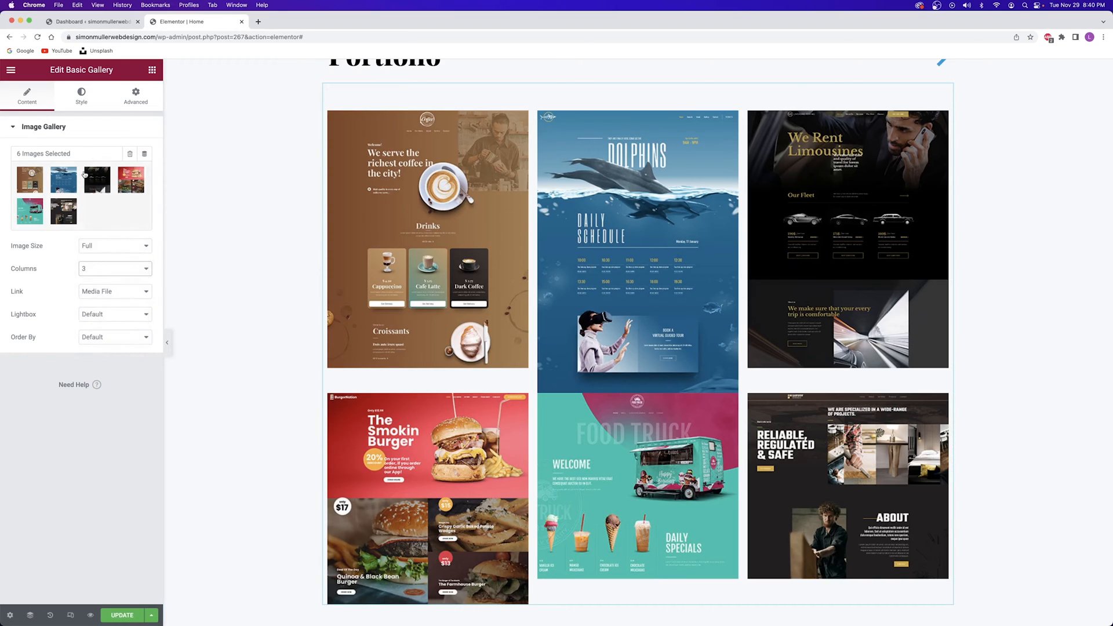
{"action": "left_click", "coordinate": [81, 102]}
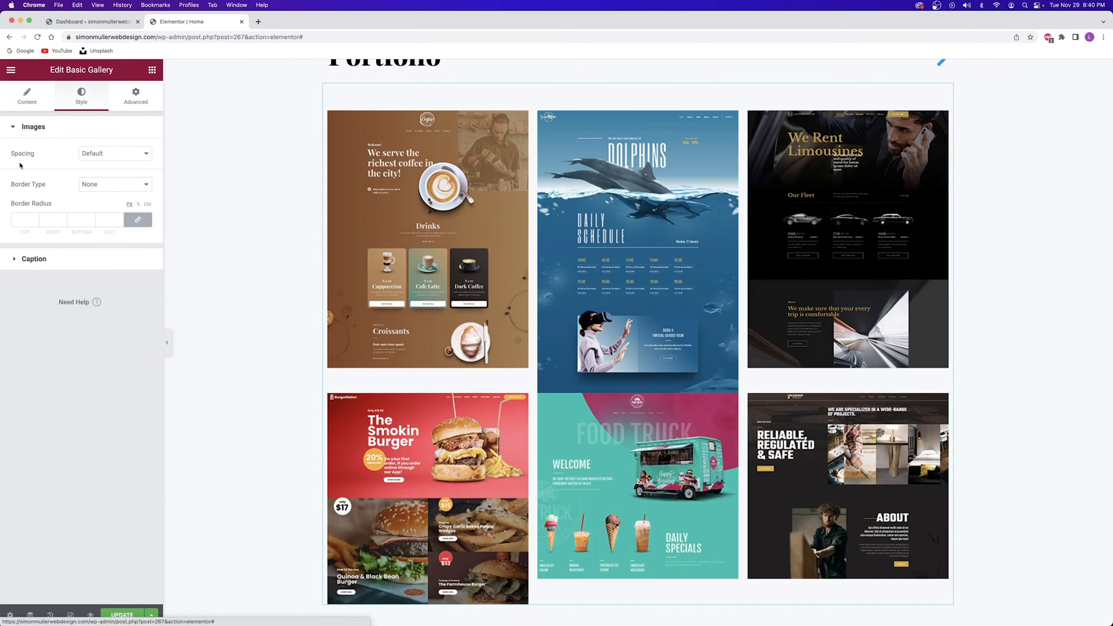
{"action": "left_click", "coordinate": [111, 153]}
{"action": "left_click", "coordinate": [107, 164]}
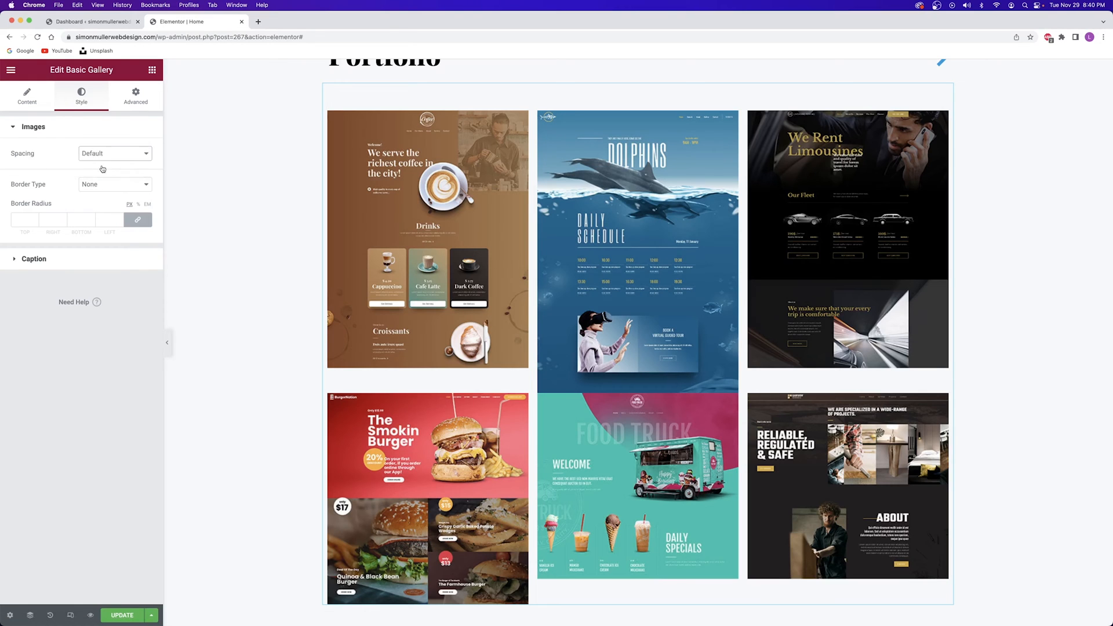
{"action": "left_click_drag", "start_coordinate": [30, 177], "coordinate": [75, 177]}
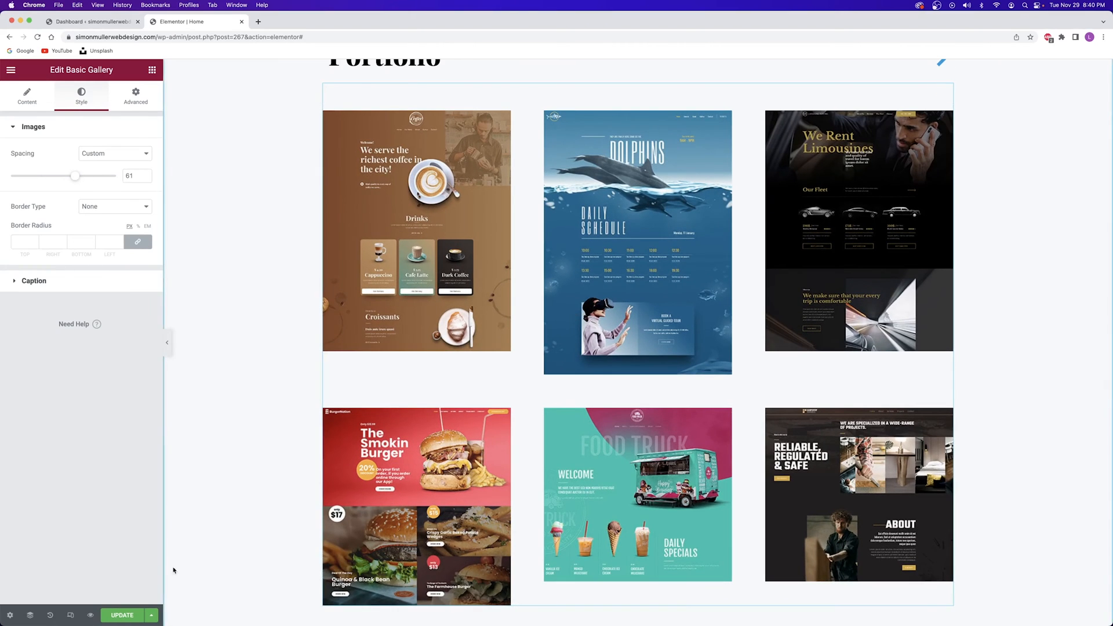
{"action": "left_click", "coordinate": [128, 617]}
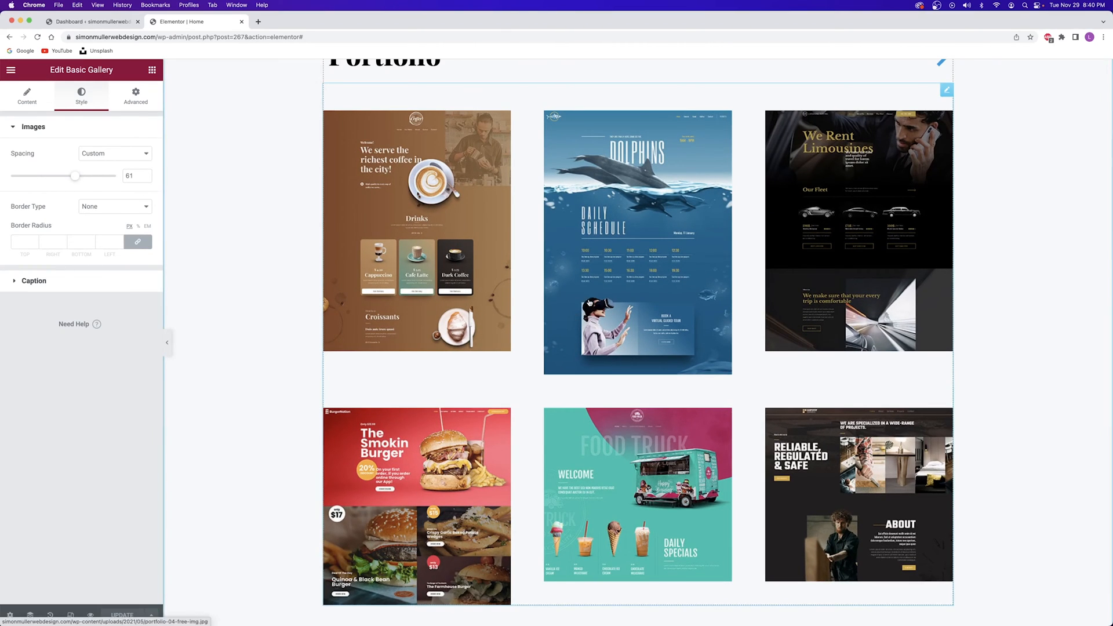
{"action": "scroll", "coordinate": [581, 296], "scroll_direction": "down", "scroll_amount": 10}
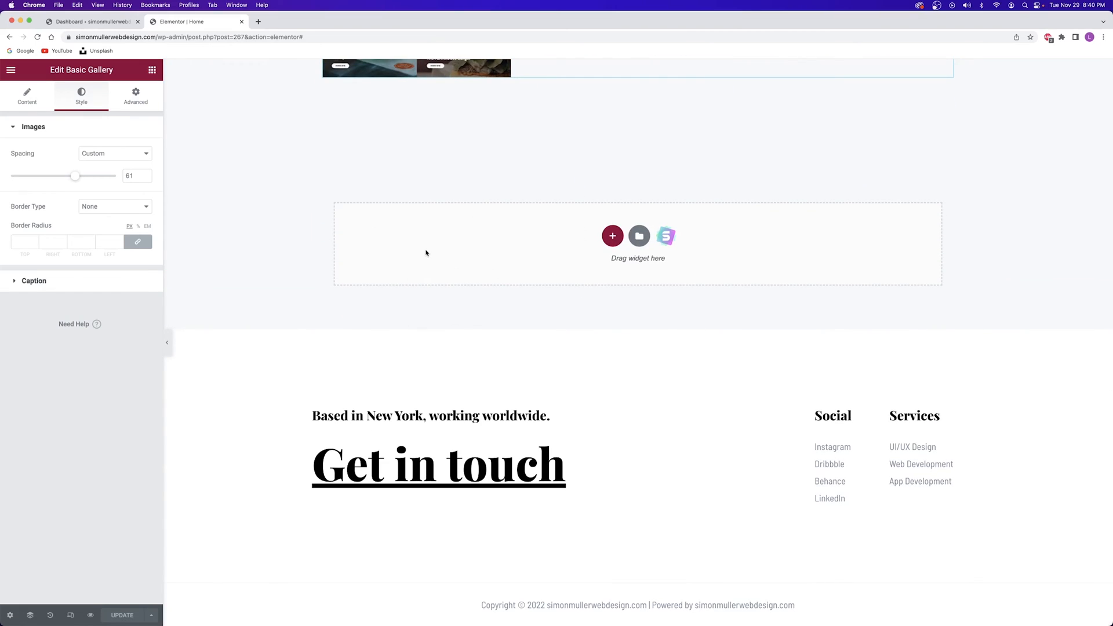
Insert the Welcome block from the library's Contact blocks into the empty section below the gallery
{"action": "left_click", "coordinate": [640, 238]}
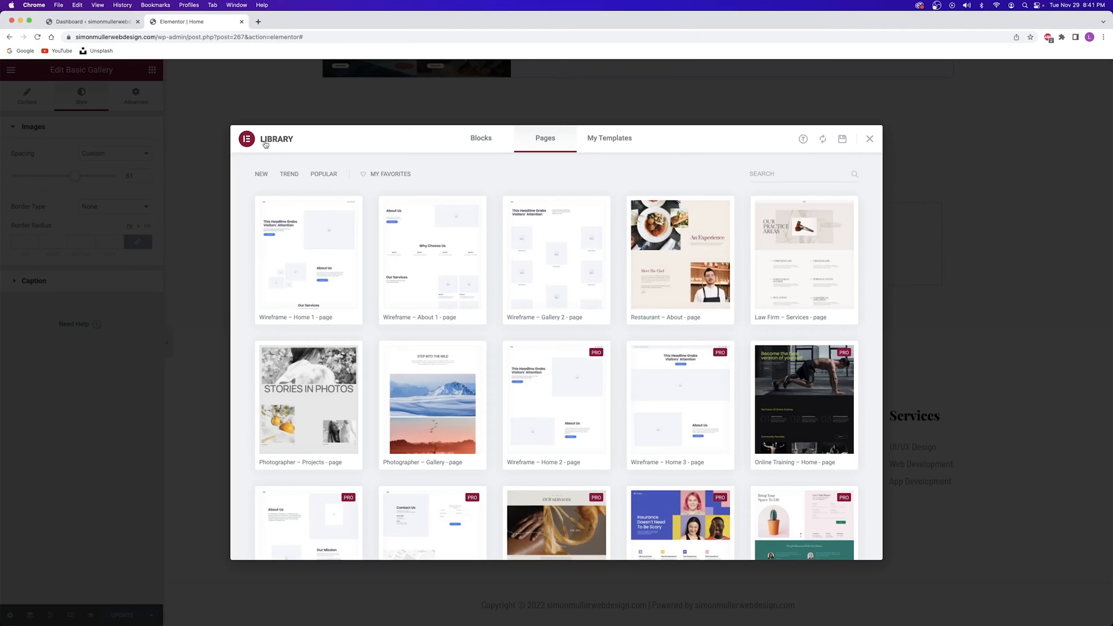
{"action": "mouse_move", "coordinate": [405, 221]}
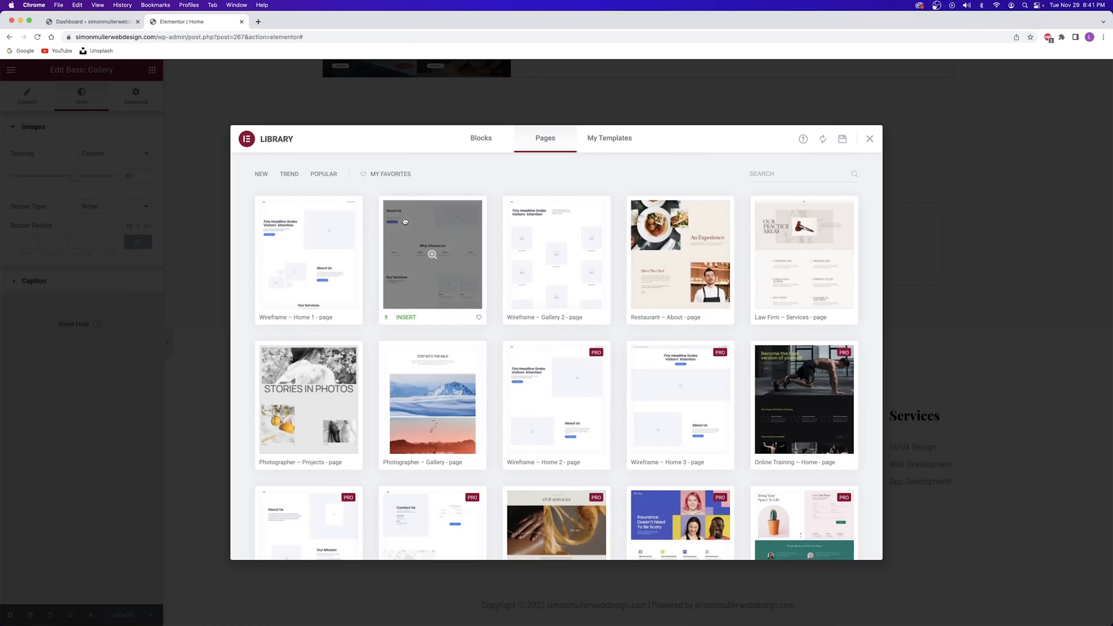
{"action": "mouse_move", "coordinate": [552, 266]}
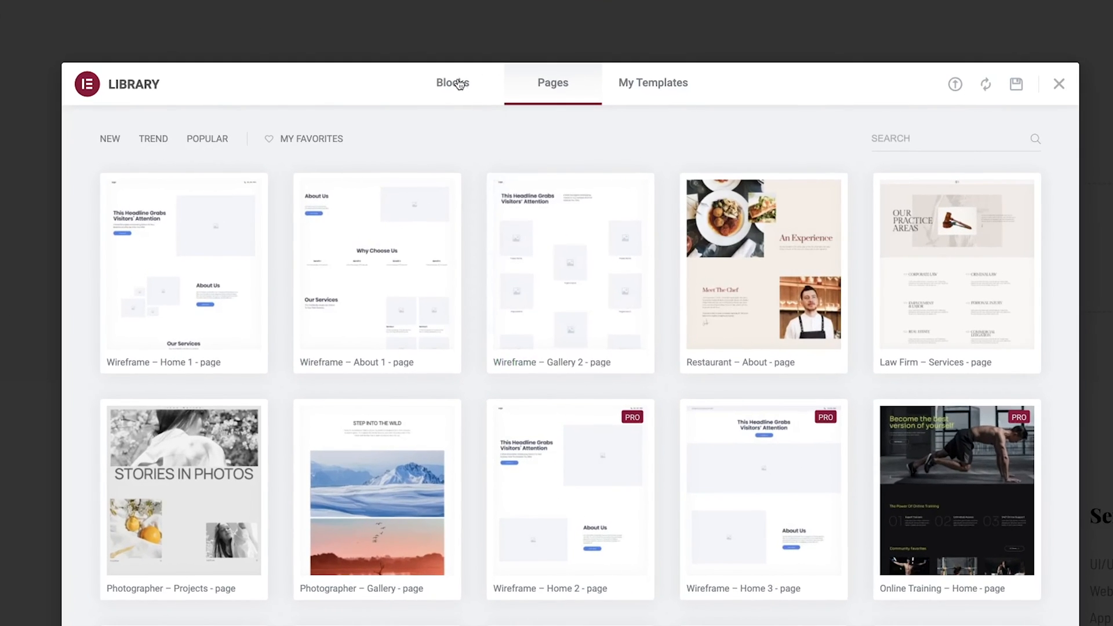
{"action": "left_click", "coordinate": [459, 84]}
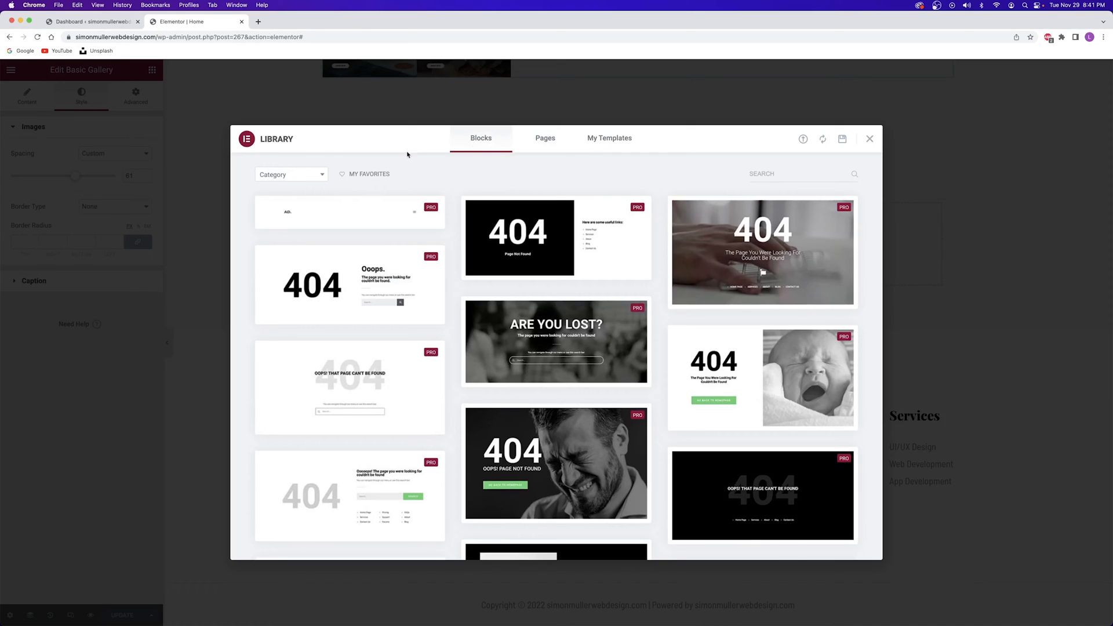
{"action": "left_click", "coordinate": [290, 175]}
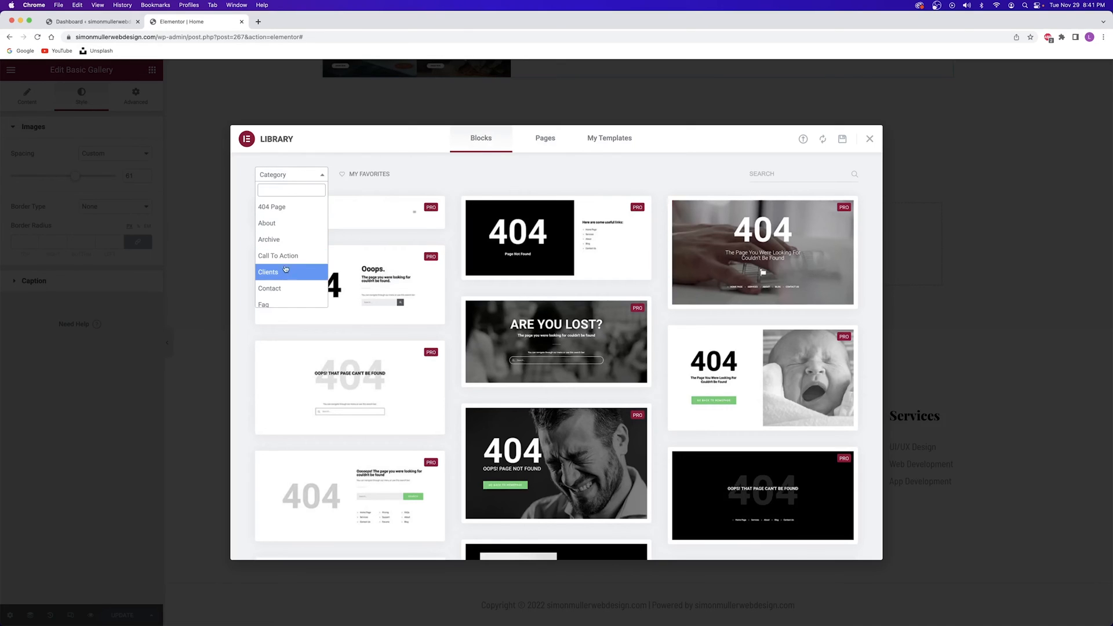
{"action": "left_click", "coordinate": [285, 288]}
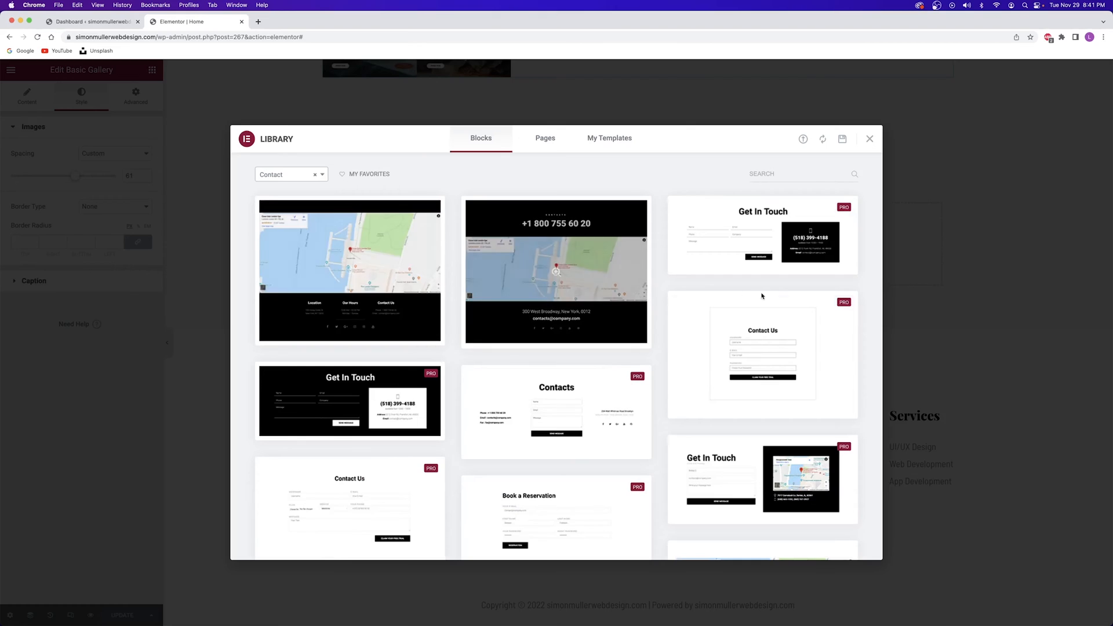
{"action": "scroll", "coordinate": [581, 275], "scroll_direction": "down", "scroll_amount": 5}
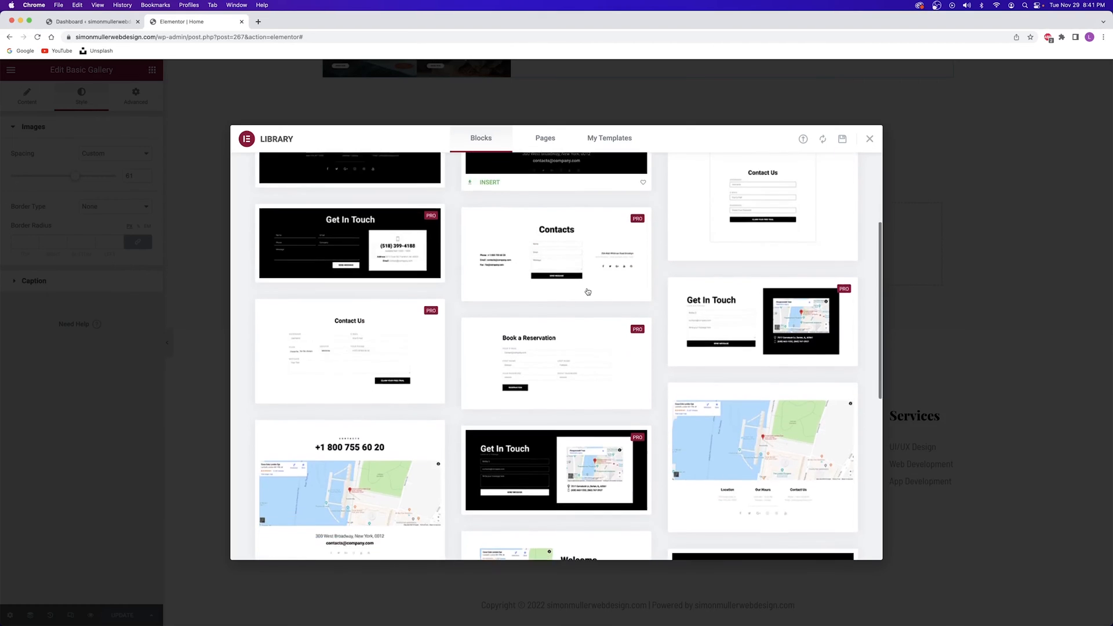
{"action": "scroll", "coordinate": [666, 332], "scroll_direction": "down", "scroll_amount": 1}
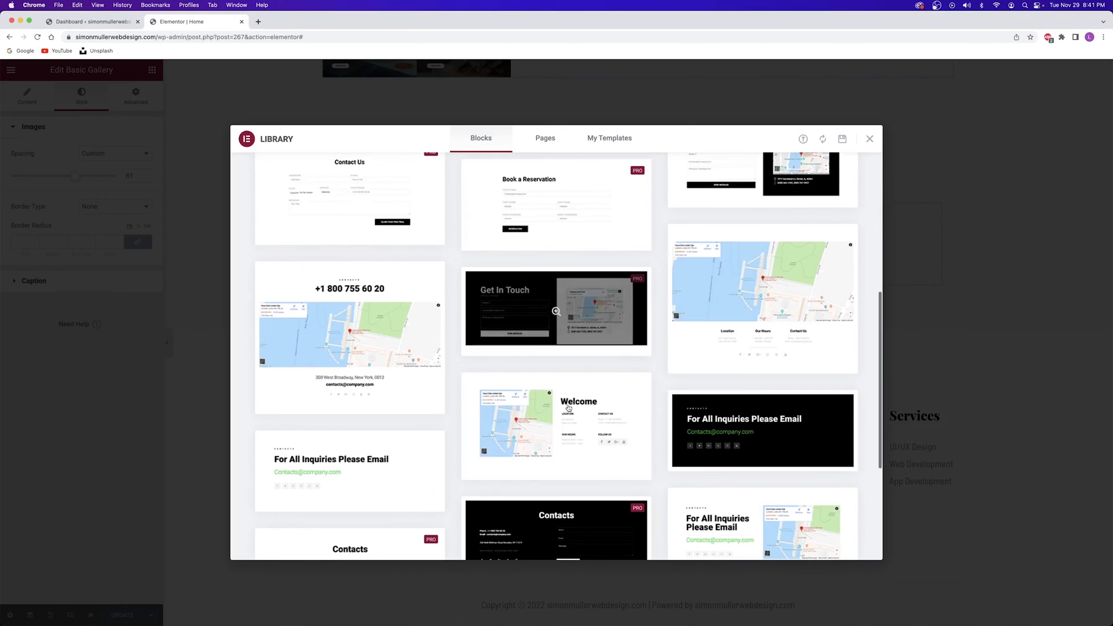
{"action": "left_click", "coordinate": [487, 473]}
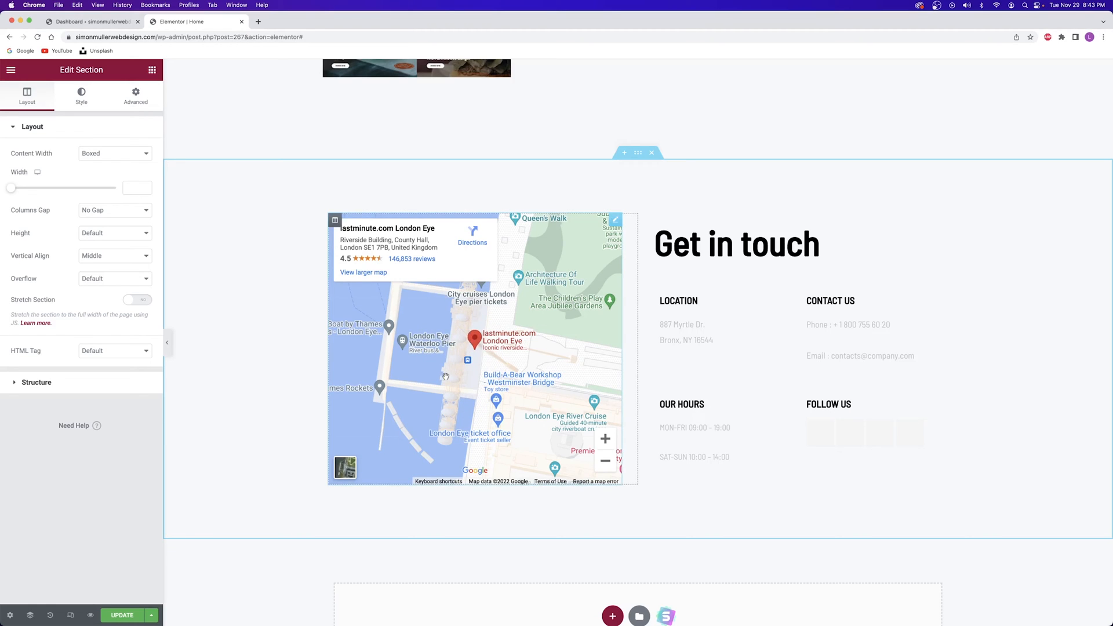
Delete the map widget and drop a WPForms widget into the emptied column
{"action": "right_click", "coordinate": [614, 223]}
{"action": "left_click", "coordinate": [654, 399]}
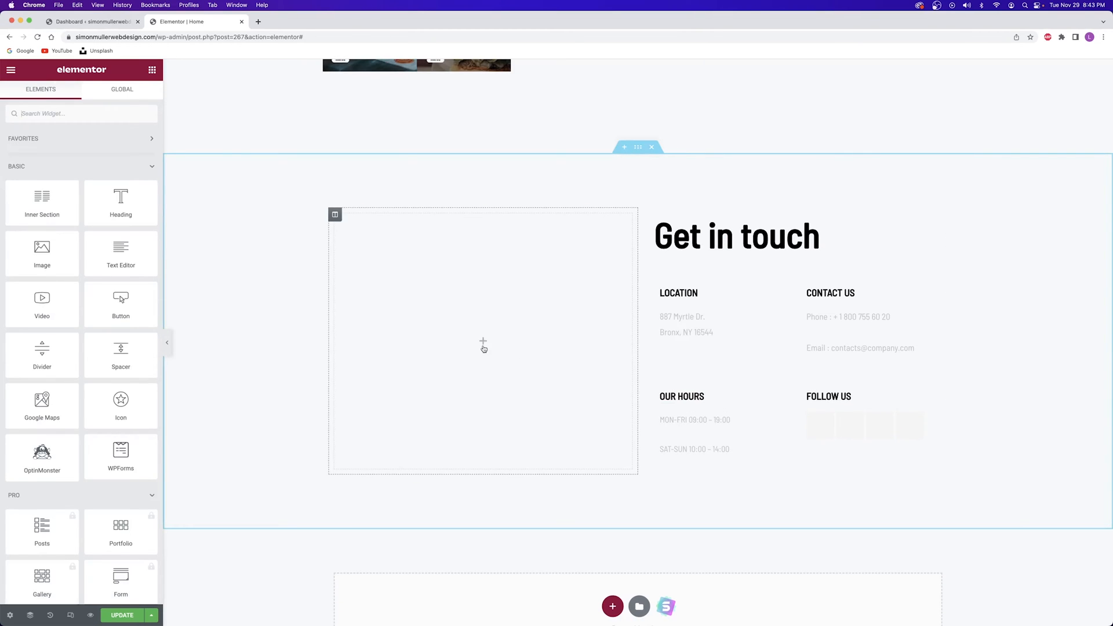
{"action": "left_click", "coordinate": [69, 113]}
{"action": "type", "text": "wpforms"}
{"action": "left_click_drag", "start_coordinate": [42, 154], "coordinate": [506, 345]}
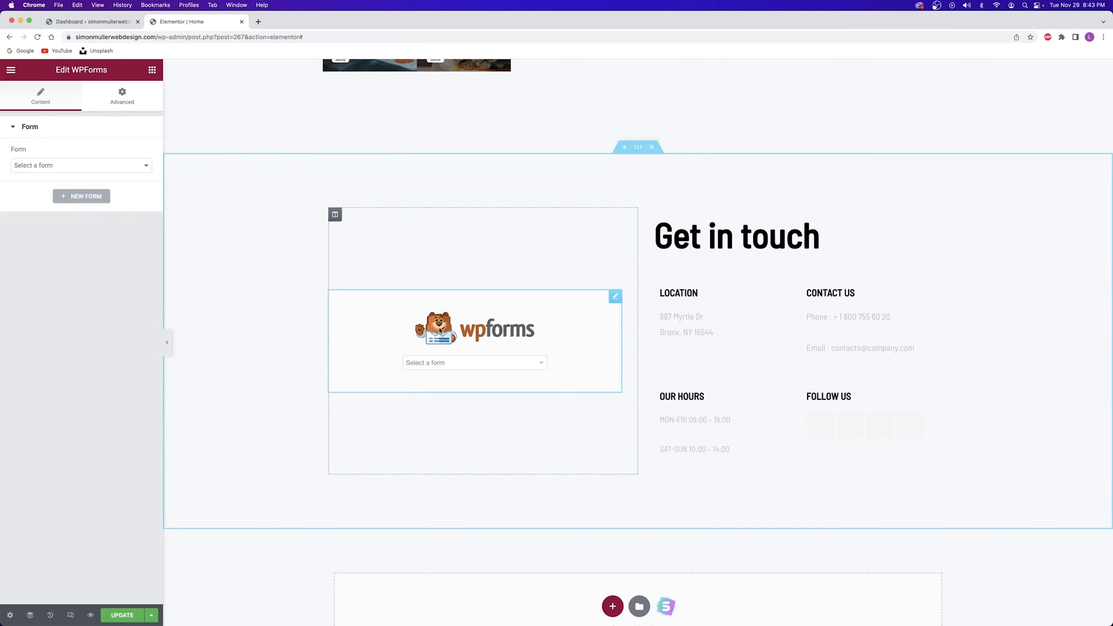
Show the Contact Form in the WPForms widget, save the page, and return to the dashboard
{"action": "left_click", "coordinate": [446, 364]}
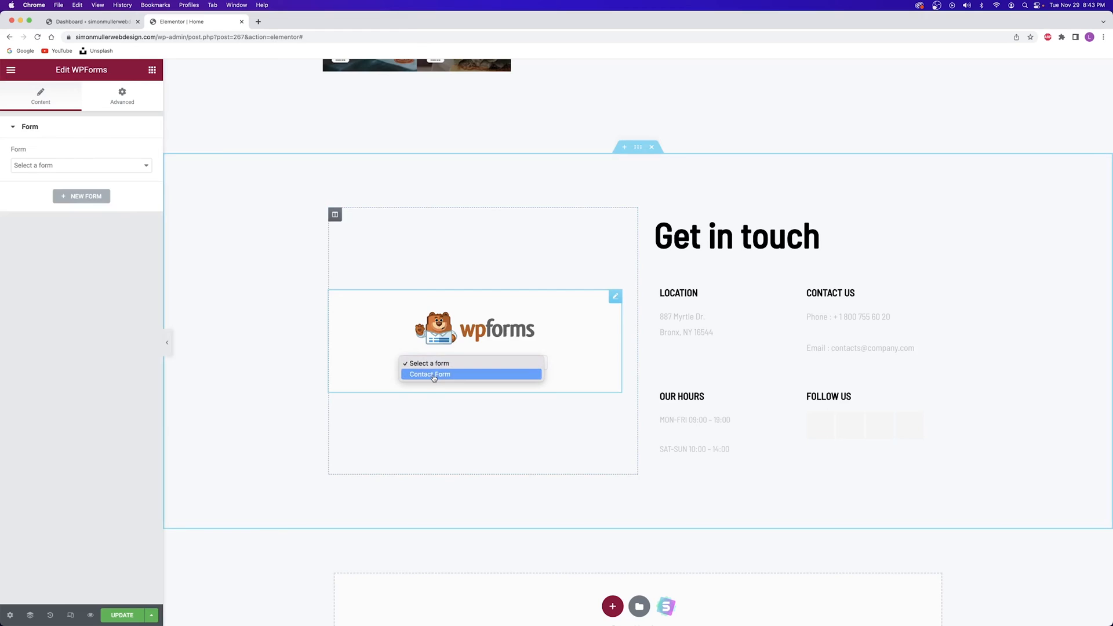
{"action": "left_click", "coordinate": [433, 375]}
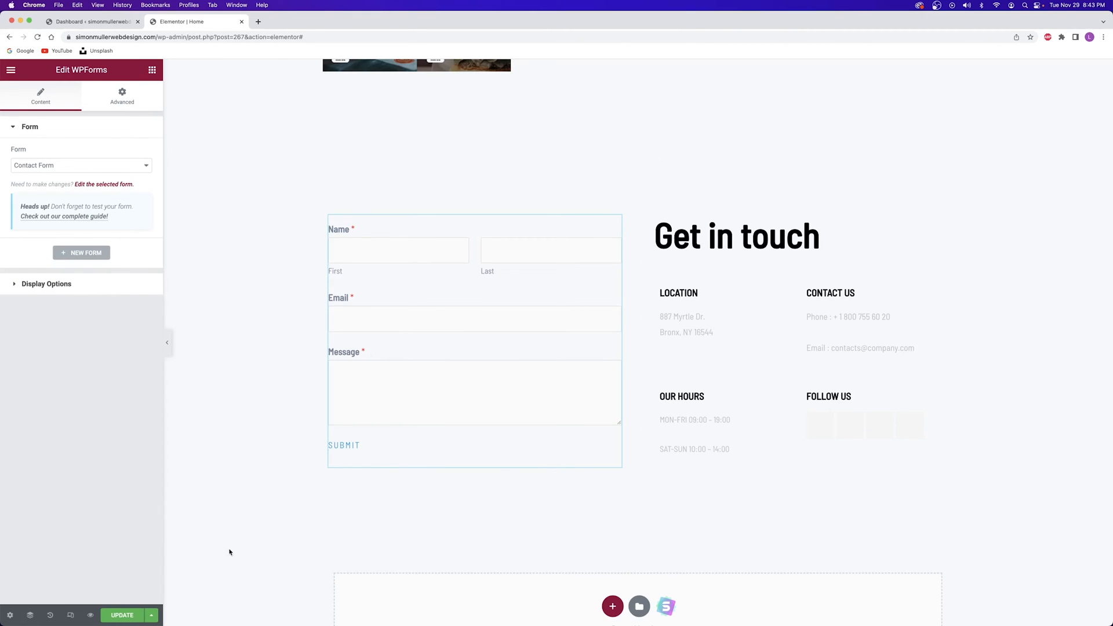
{"action": "left_click", "coordinate": [118, 618]}
{"action": "left_click", "coordinate": [79, 23]}
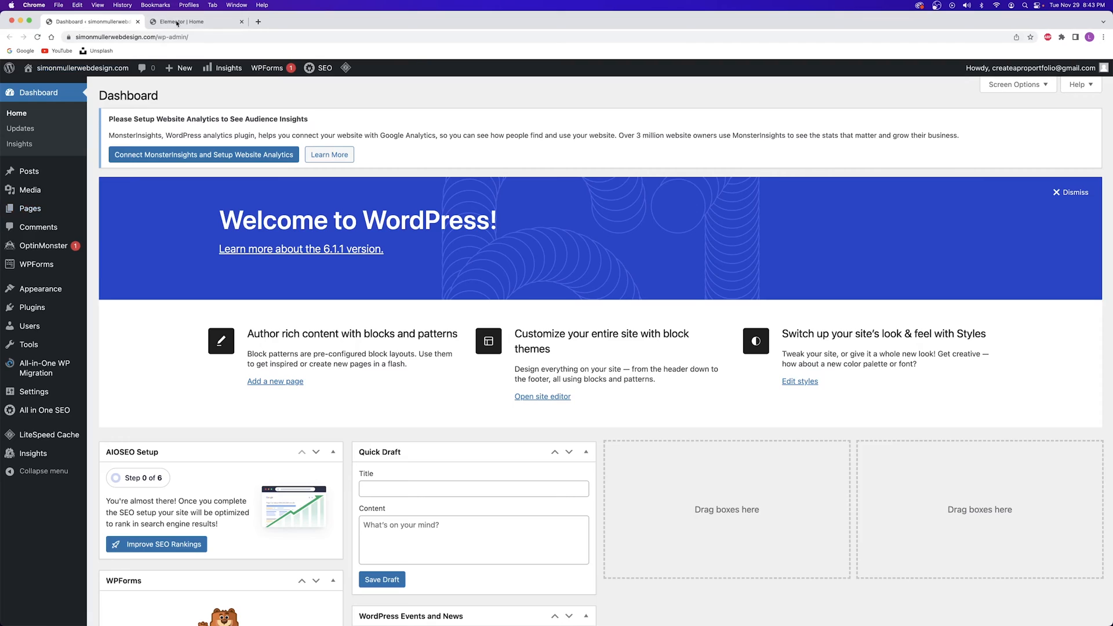
Open WPForms All Forms in a new tab and edit the Contact Form
{"action": "left_click", "coordinate": [146, 22]}
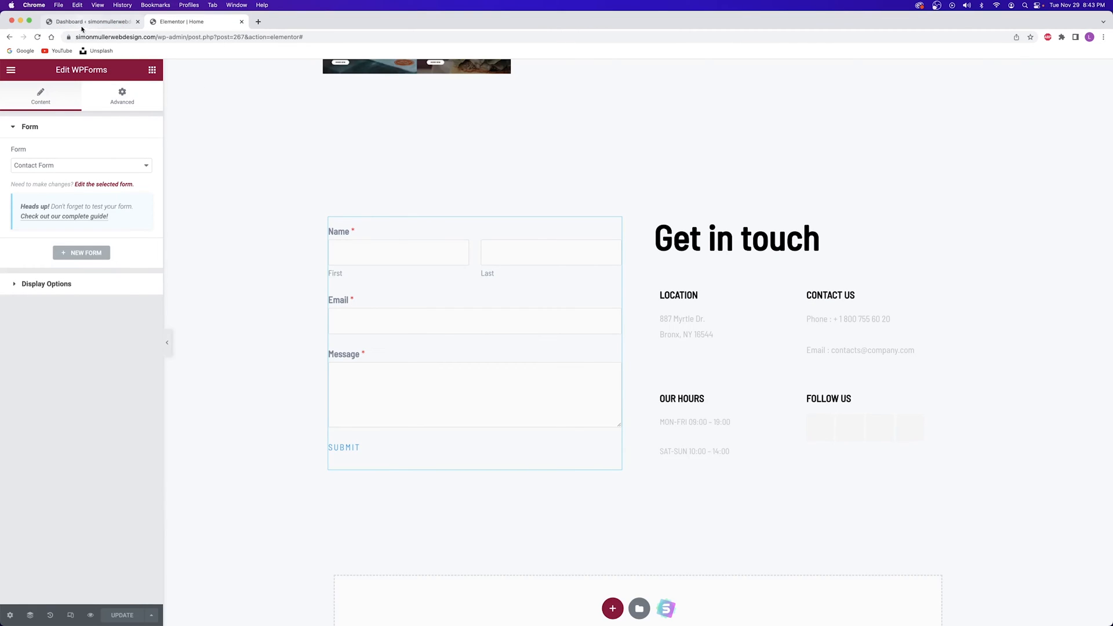
{"action": "left_click", "coordinate": [10, 71]}
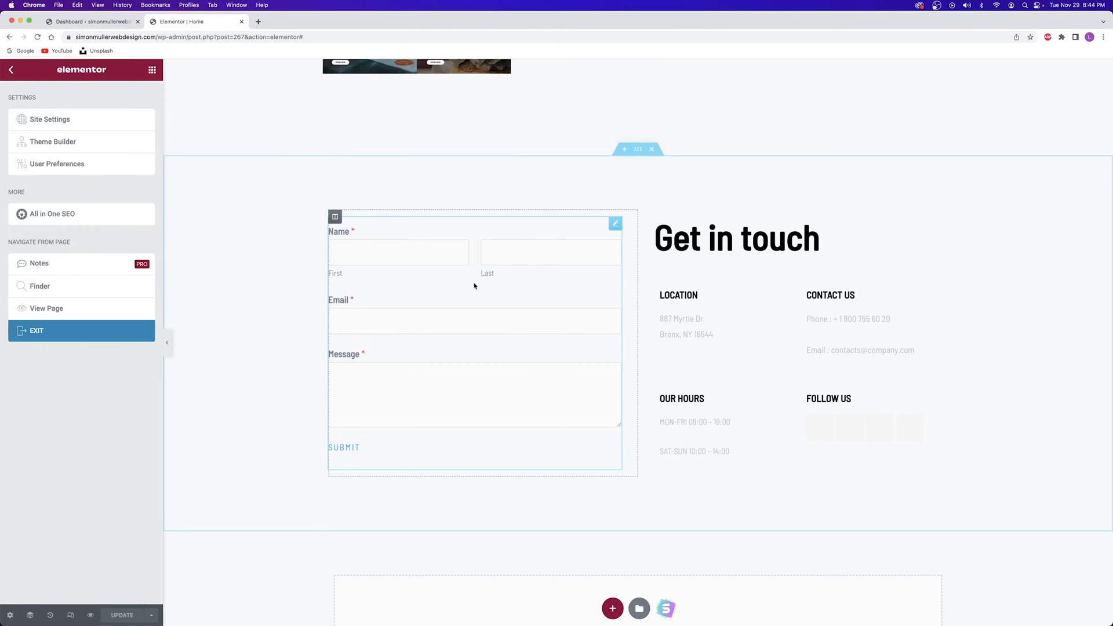
{"action": "left_click", "coordinate": [72, 22]}
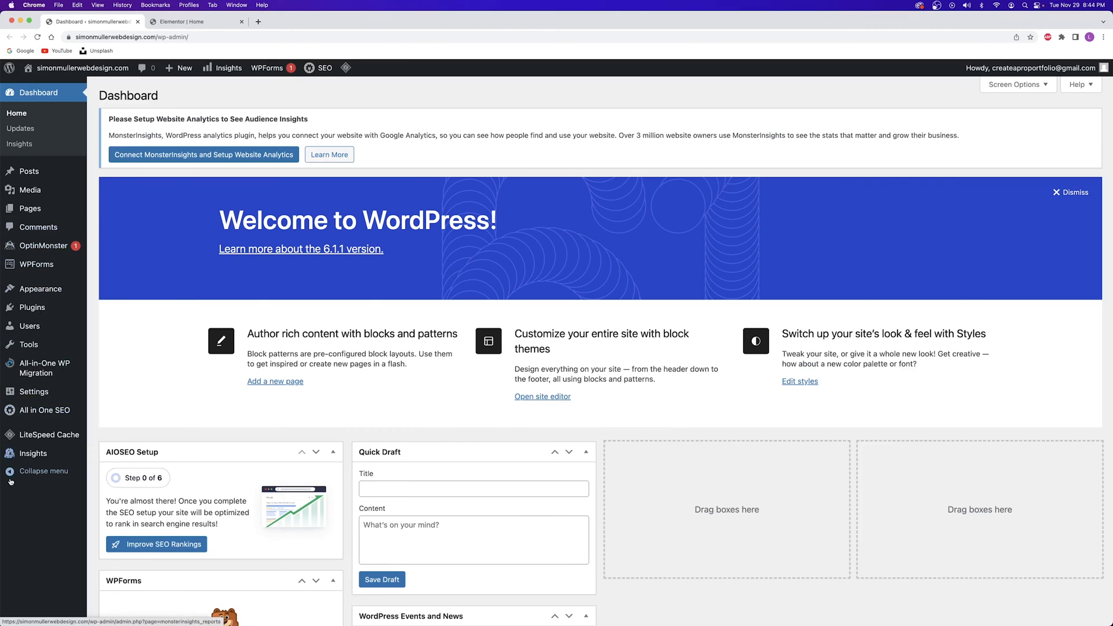
{"action": "mouse_move", "coordinate": [30, 269]}
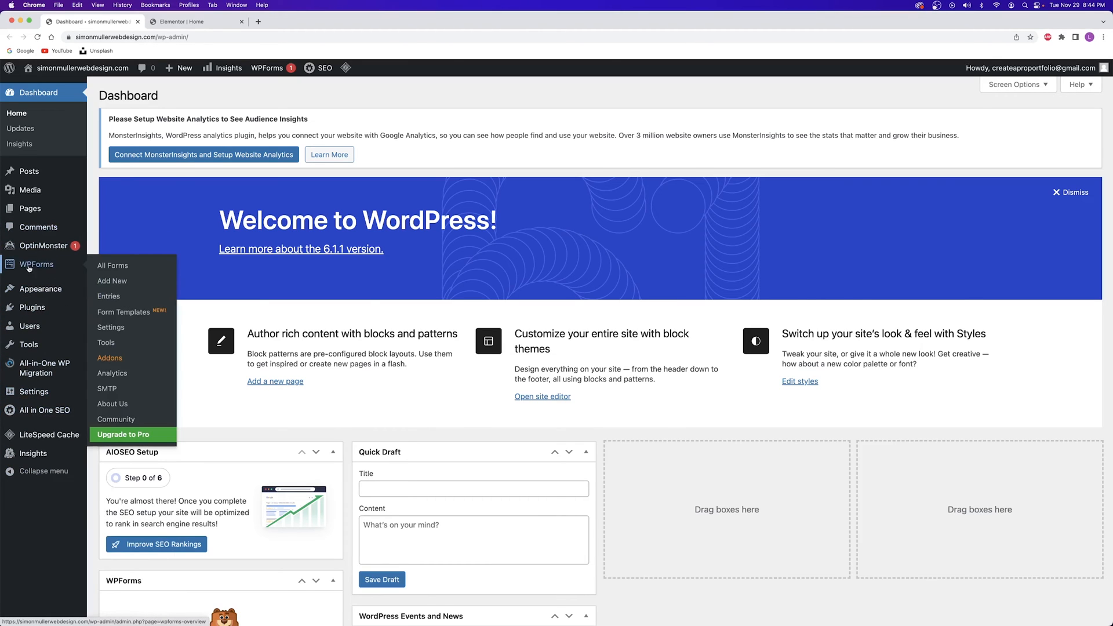
{"action": "right_click", "coordinate": [119, 270]}
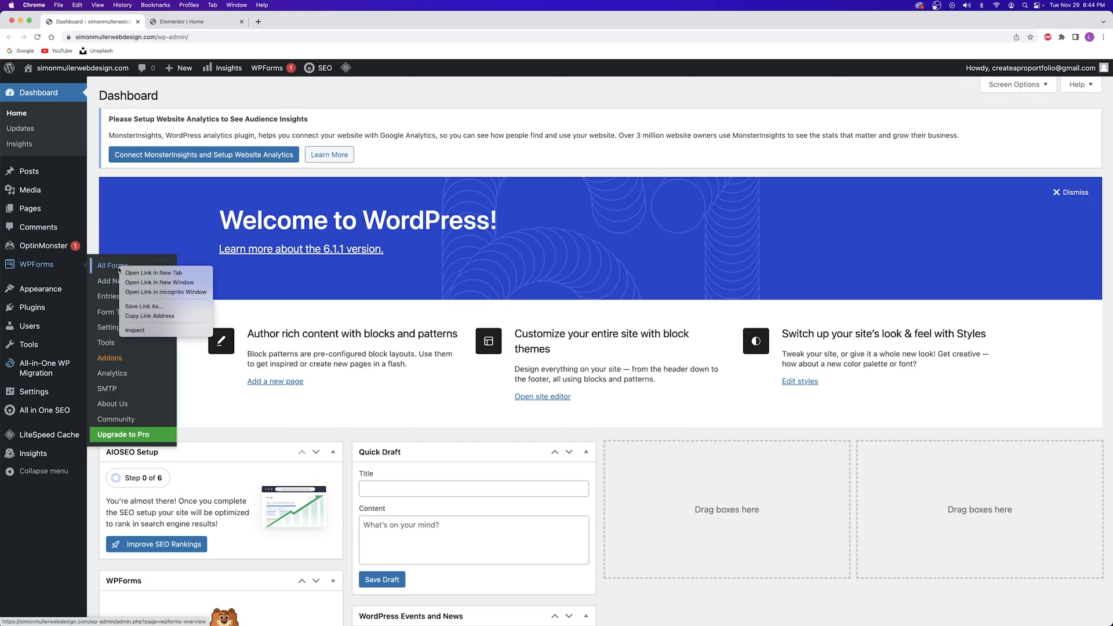
{"action": "left_click", "coordinate": [137, 272]}
{"action": "left_click", "coordinate": [204, 20]}
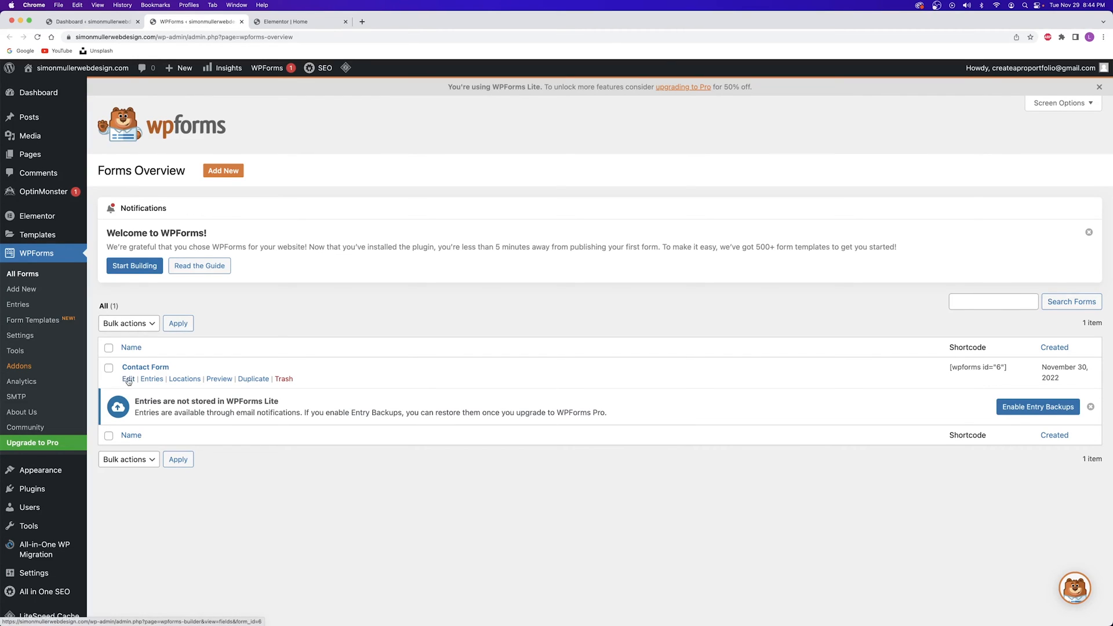
{"action": "left_click", "coordinate": [128, 380]}
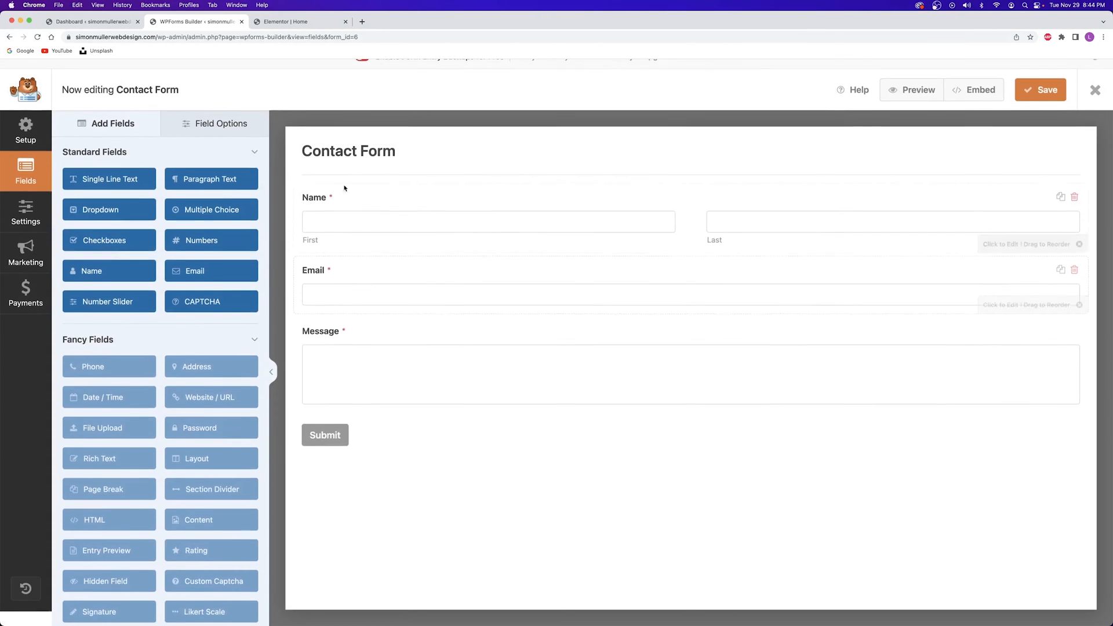
Move Name below Email, add a Numbers field labelled 'Phone Number', and save the form
{"action": "left_click", "coordinate": [283, 25]}
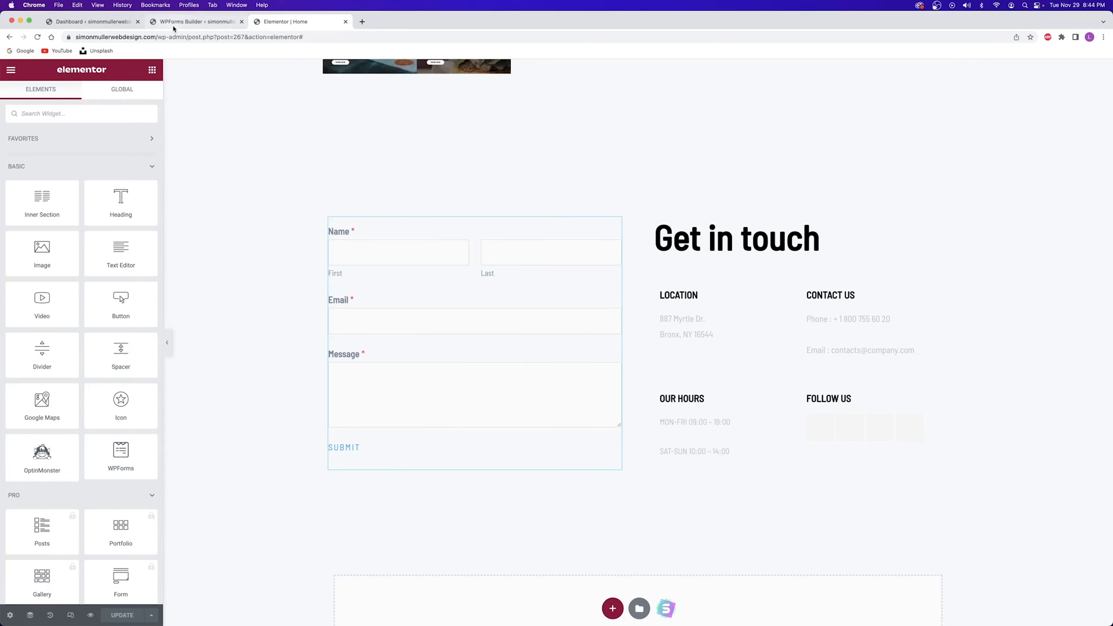
{"action": "left_click", "coordinate": [197, 22]}
{"action": "left_click_drag", "start_coordinate": [391, 206], "coordinate": [388, 294]}
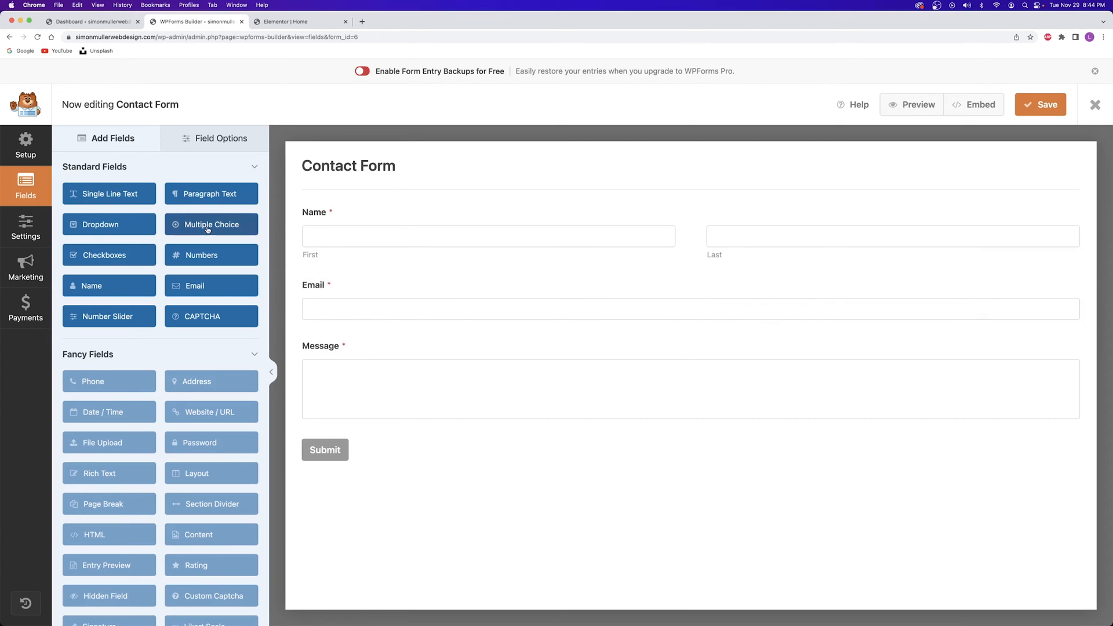
{"action": "left_click_drag", "start_coordinate": [177, 257], "coordinate": [315, 298]}
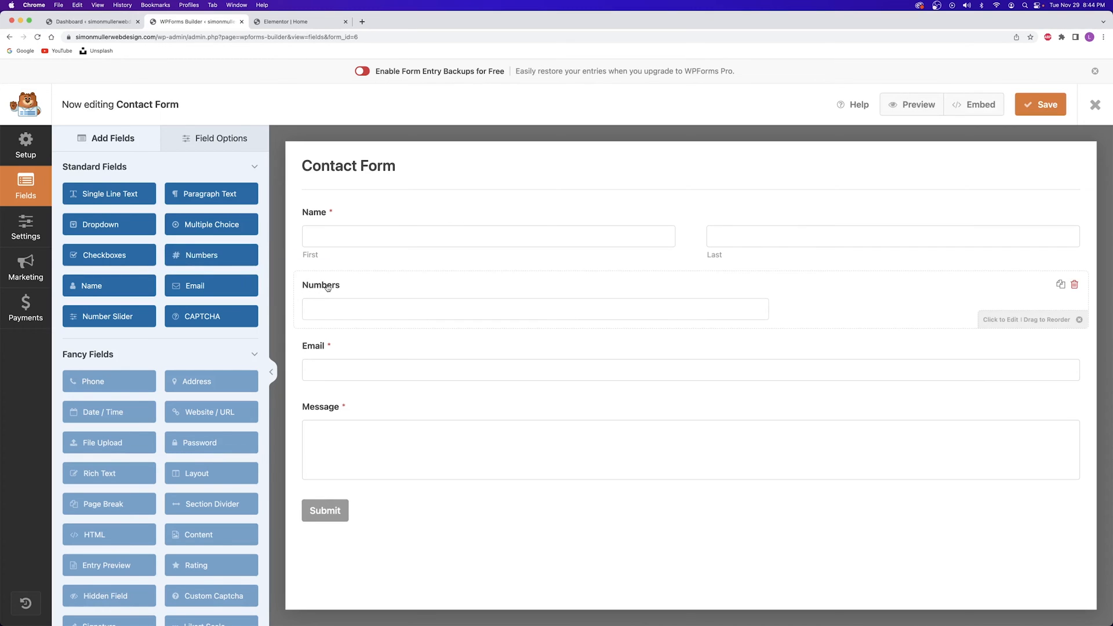
{"action": "left_click", "coordinate": [328, 288]}
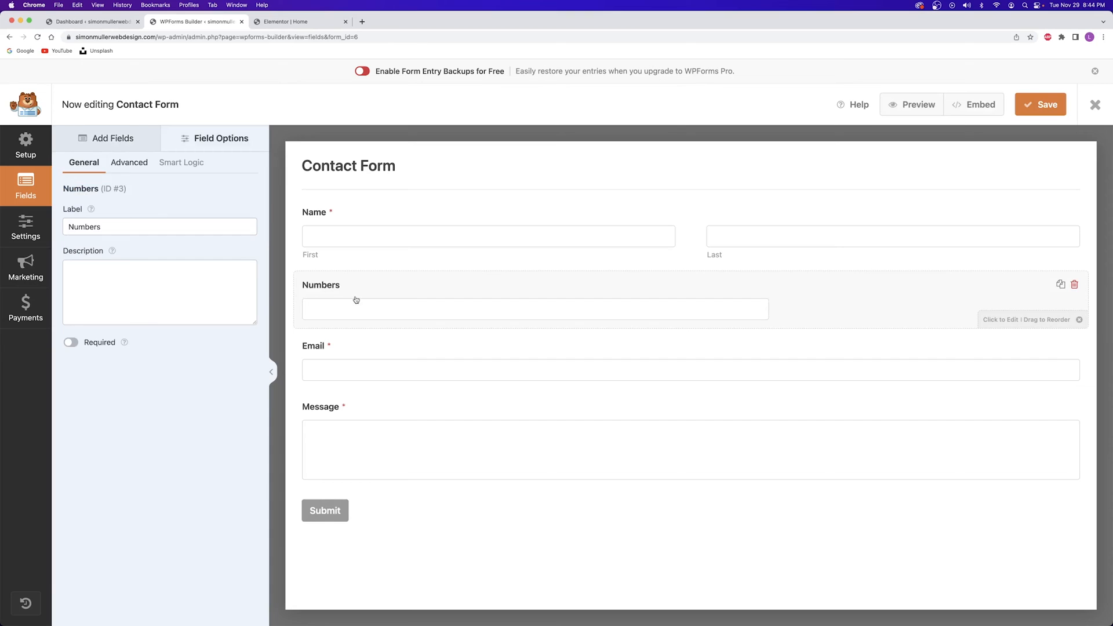
{"action": "left_click", "coordinate": [73, 233]}
{"action": "type", "text": "Phone"}
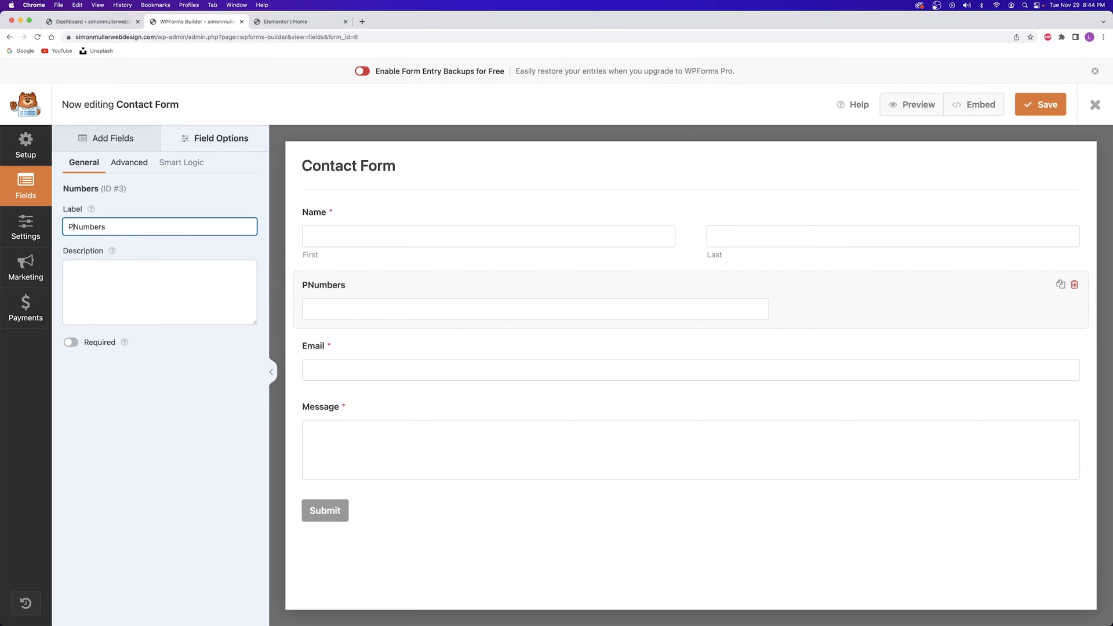
{"action": "left_click", "coordinate": [155, 226]}
{"action": "key", "text": "BackSpace"}
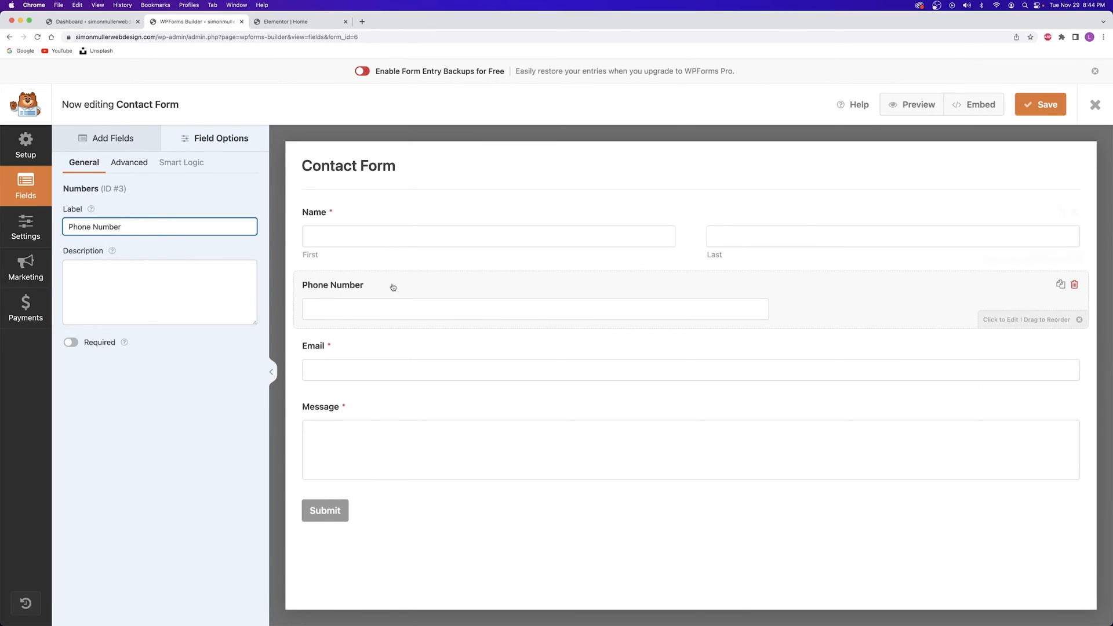
{"action": "left_click", "coordinate": [1036, 106]}
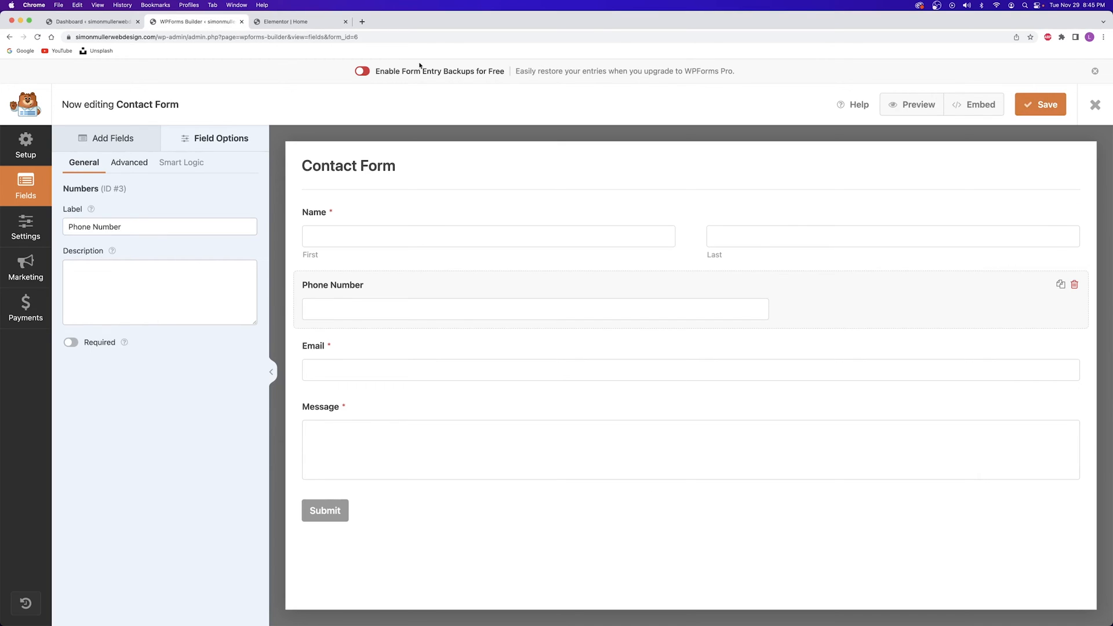
Reload the Elementor editor to preview the updated contact form
{"action": "left_click", "coordinate": [277, 23]}
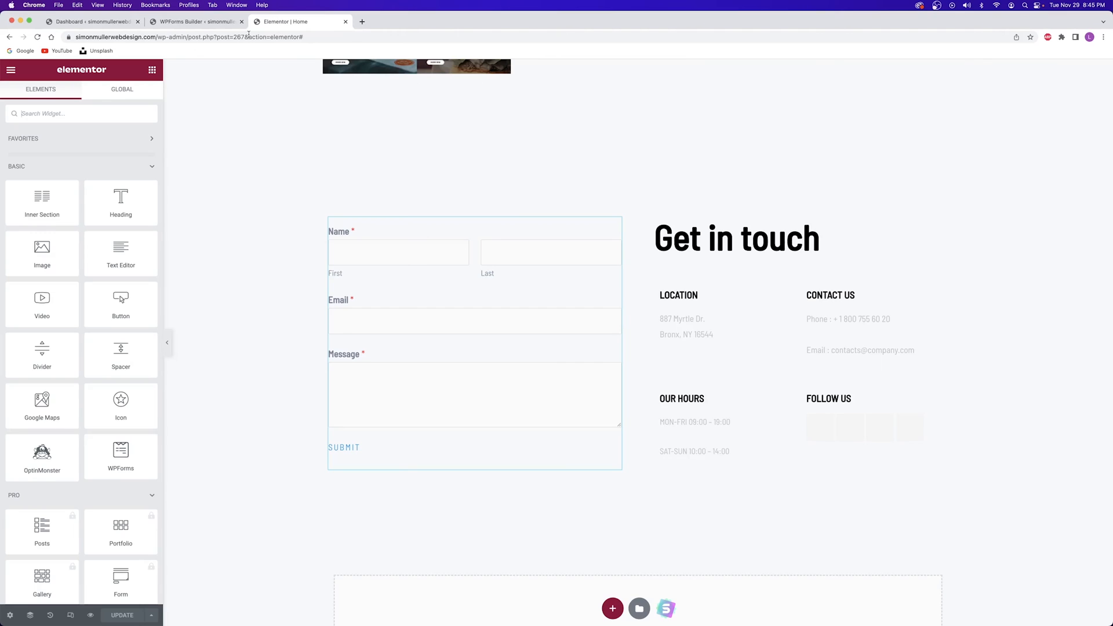
{"action": "left_click", "coordinate": [37, 37]}
{"action": "scroll", "coordinate": [255, 179], "scroll_direction": "down", "scroll_amount": 10}
{"action": "scroll", "coordinate": [257, 179], "scroll_direction": "down", "scroll_amount": 15}
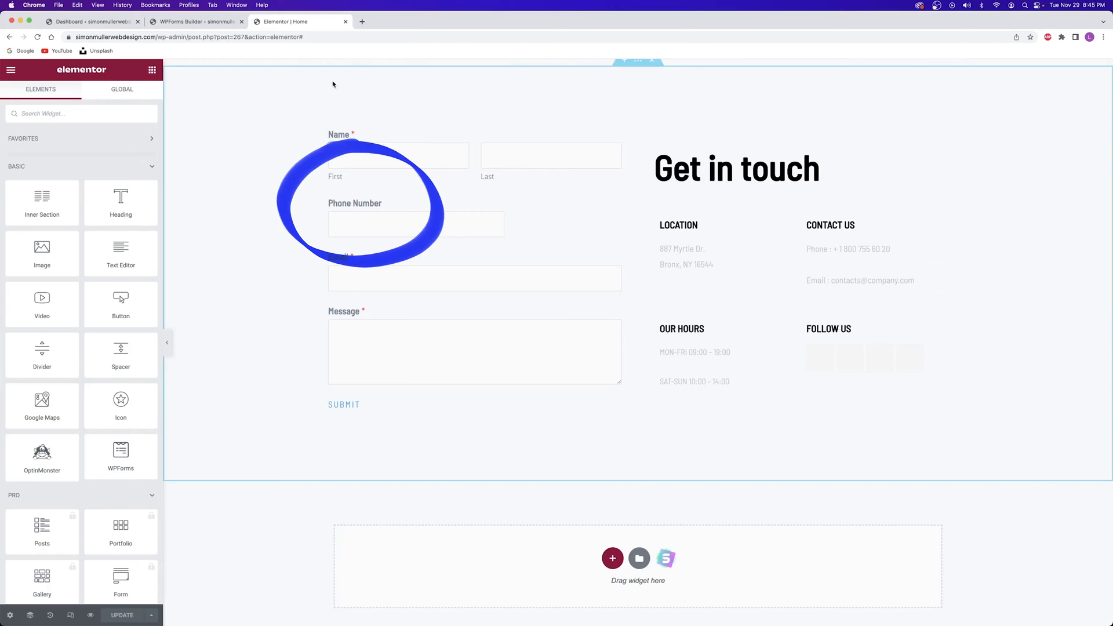
Delete the Phone Number field and review the Email and Name field options
{"action": "left_click", "coordinate": [202, 25]}
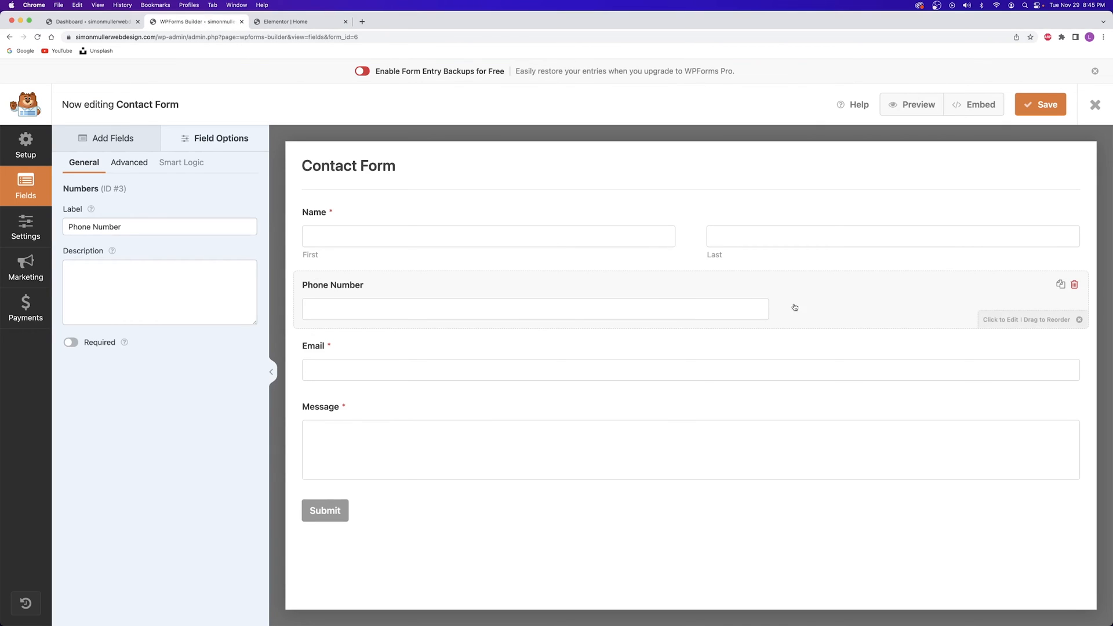
{"action": "left_click", "coordinate": [1074, 285]}
{"action": "left_click", "coordinate": [522, 380]}
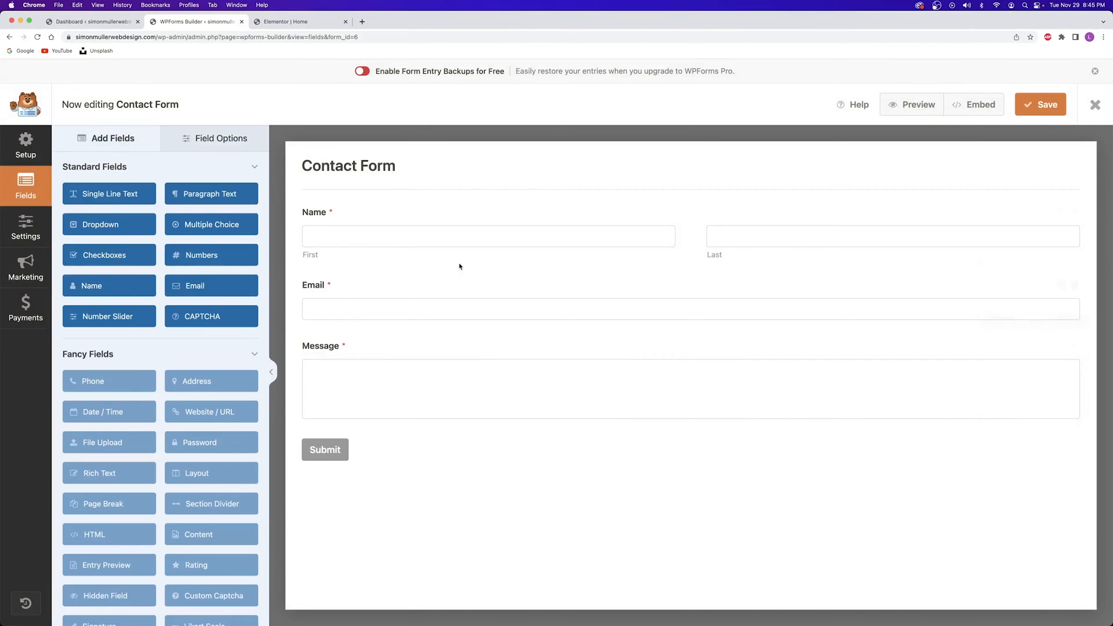
{"action": "mouse_move", "coordinate": [373, 305]}
{"action": "left_mouse_down"}
{"action": "mouse_move", "coordinate": [377, 253]}
{"action": "mouse_move", "coordinate": [368, 324]}
{"action": "mouse_move", "coordinate": [373, 304]}
{"action": "left_mouse_up"}
{"action": "left_click", "coordinate": [337, 287]}
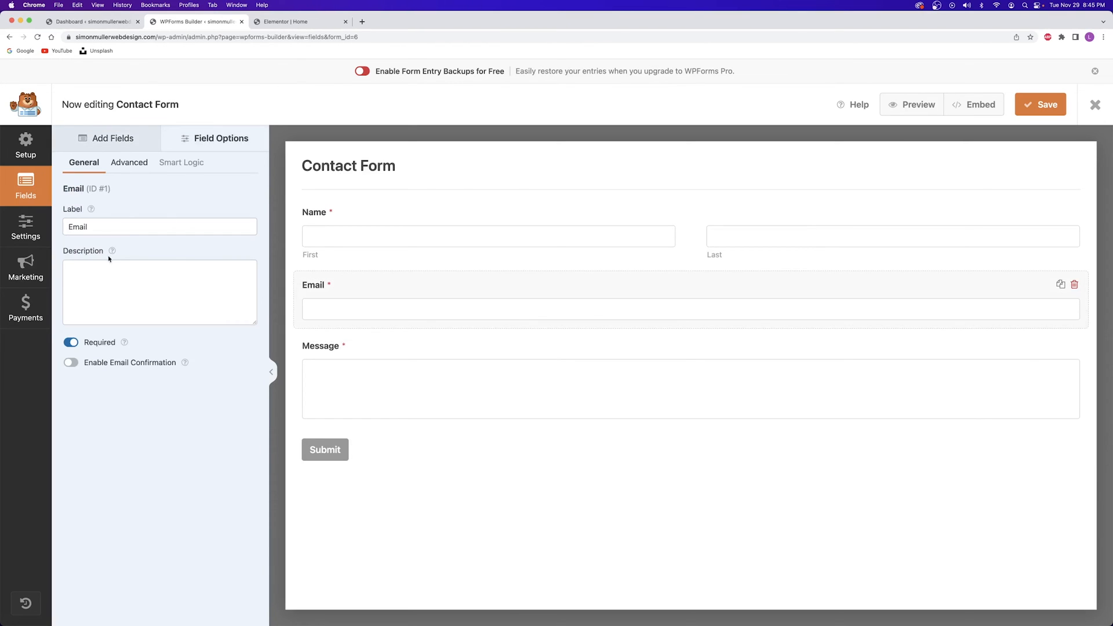
{"action": "left_click", "coordinate": [346, 238]}
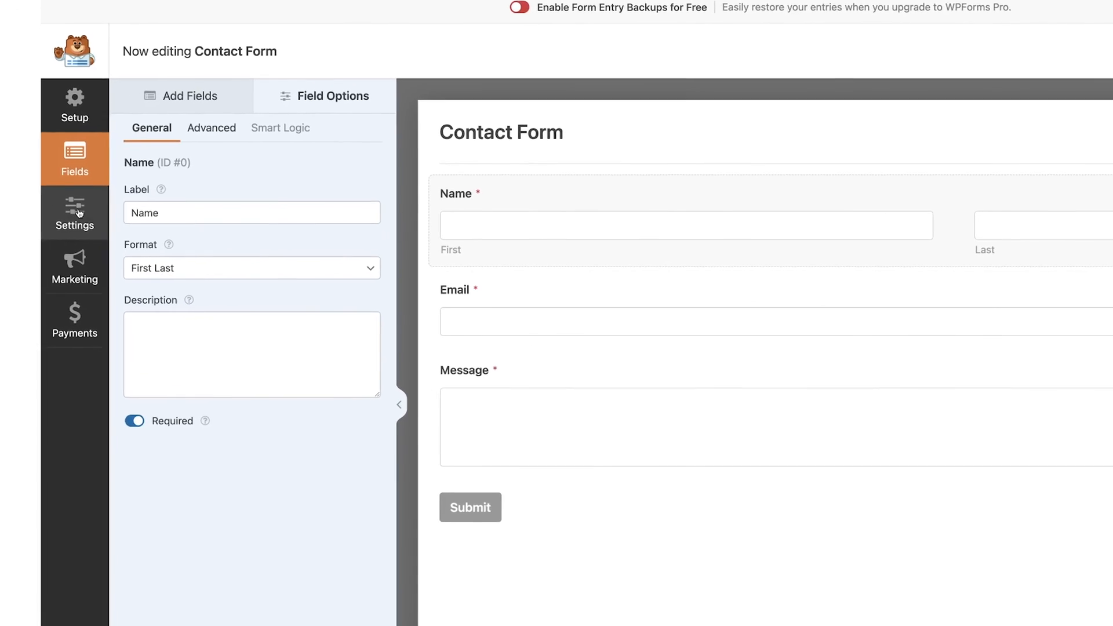
Replace {admin_email} in the notification's Send To address with the owner's e-mail address
{"action": "left_click", "coordinate": [99, 208]}
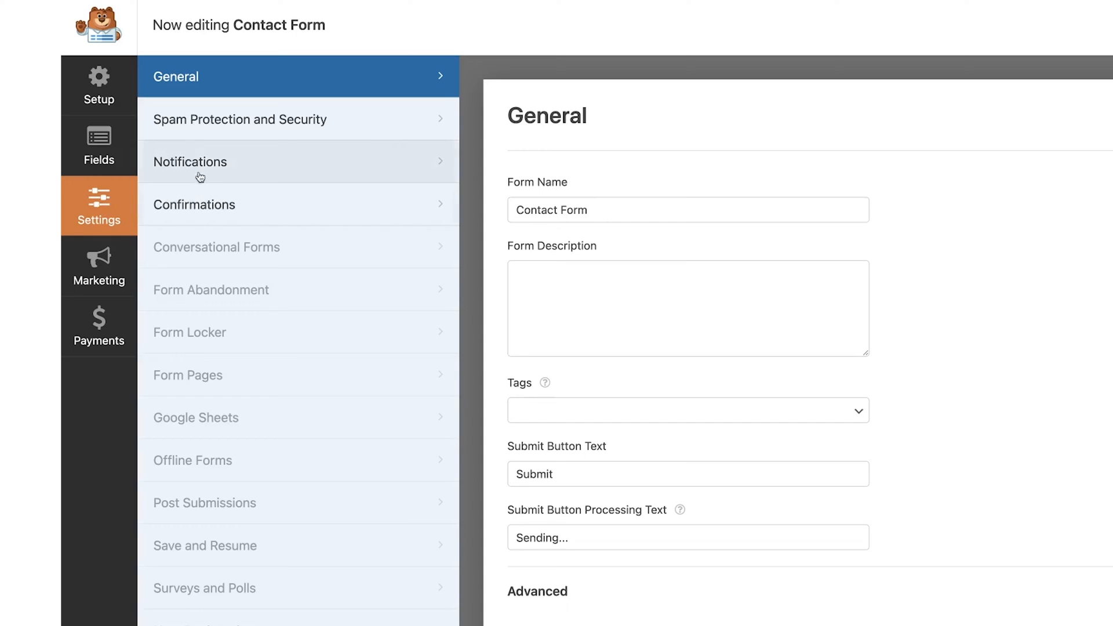
{"action": "left_click", "coordinate": [248, 170]}
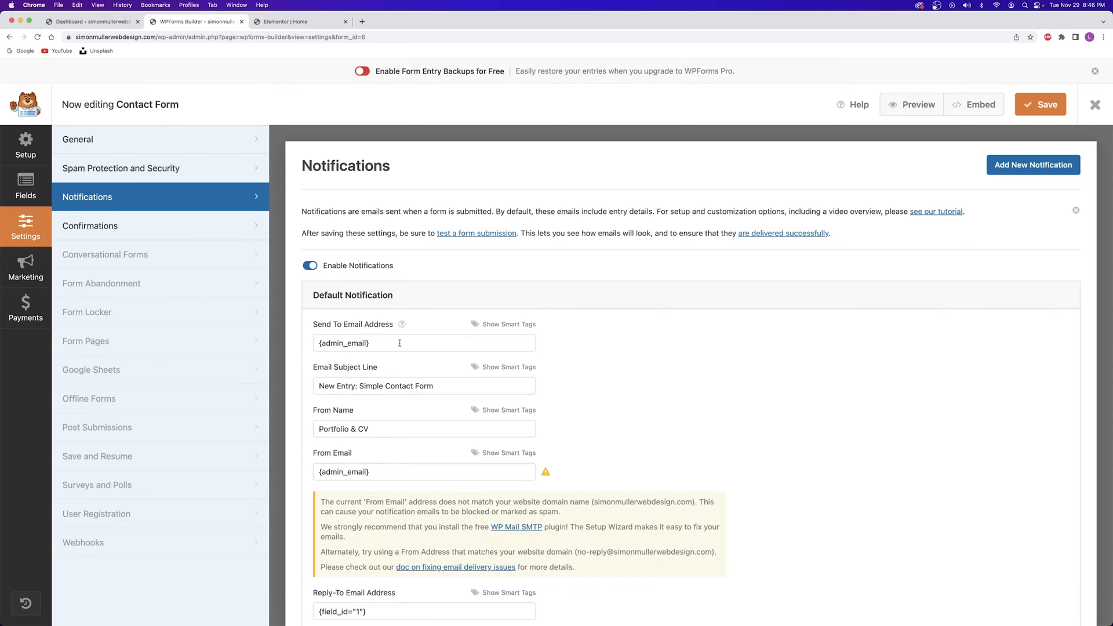
{"action": "left_click_drag", "start_coordinate": [387, 343], "coordinate": [294, 346]}
{"action": "key", "text": "BackSpace"}
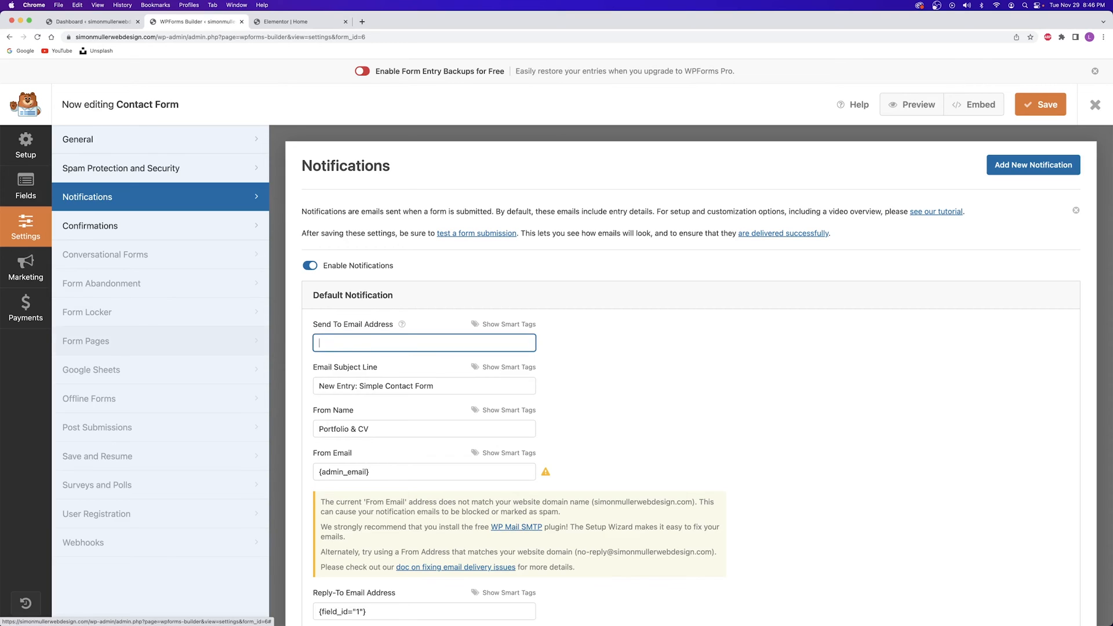
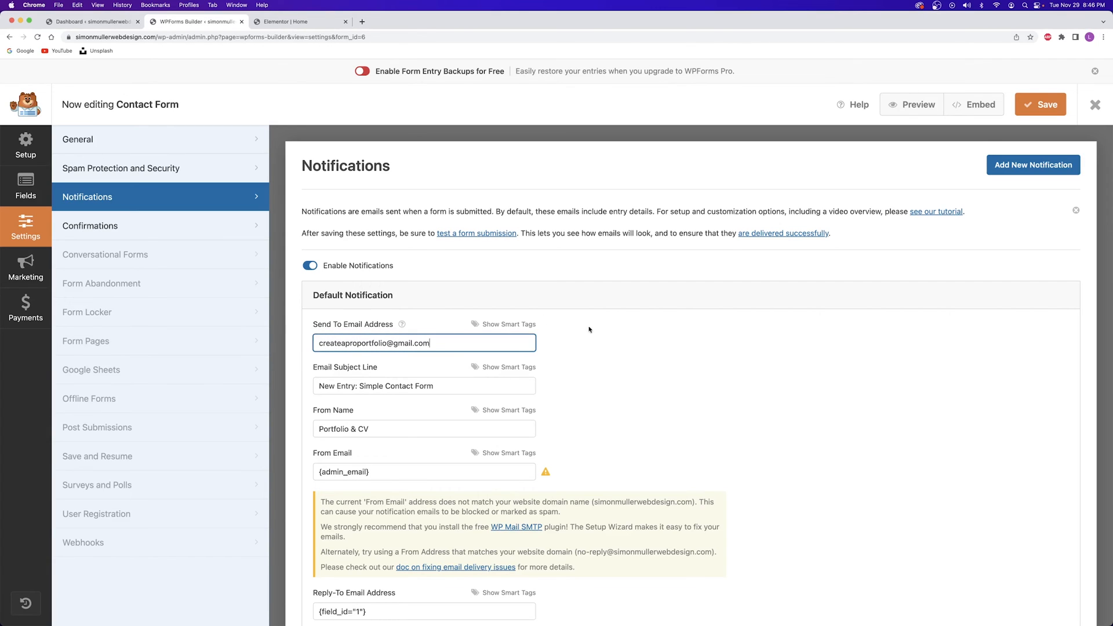
Save the notification settings, check the Elementor page, and close the form builder
{"action": "left_click", "coordinate": [285, 21]}
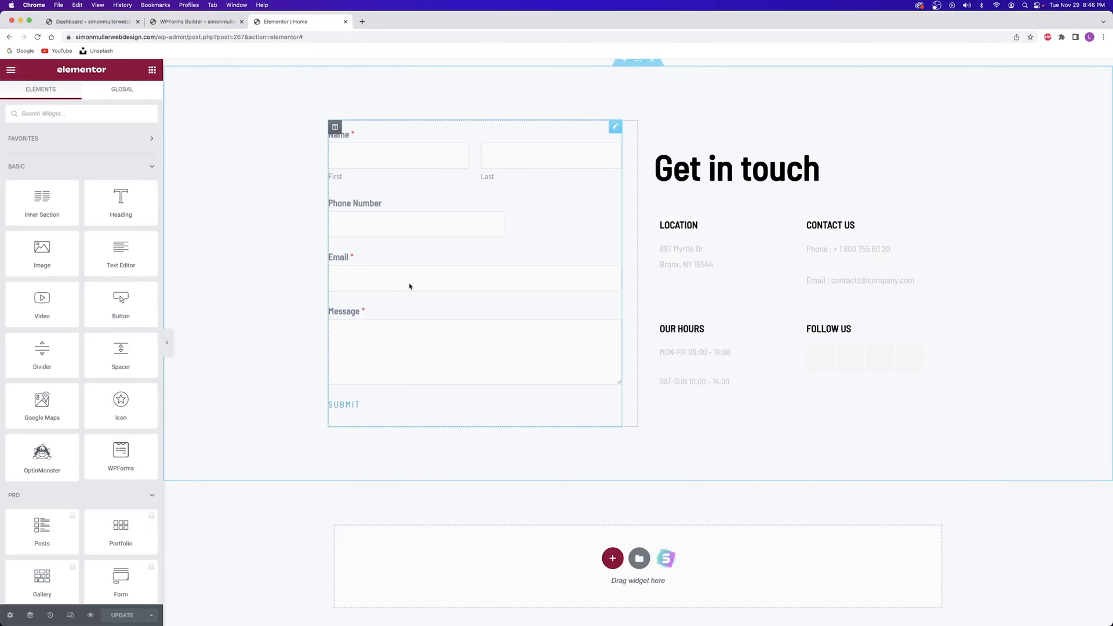
{"action": "left_click", "coordinate": [198, 21]}
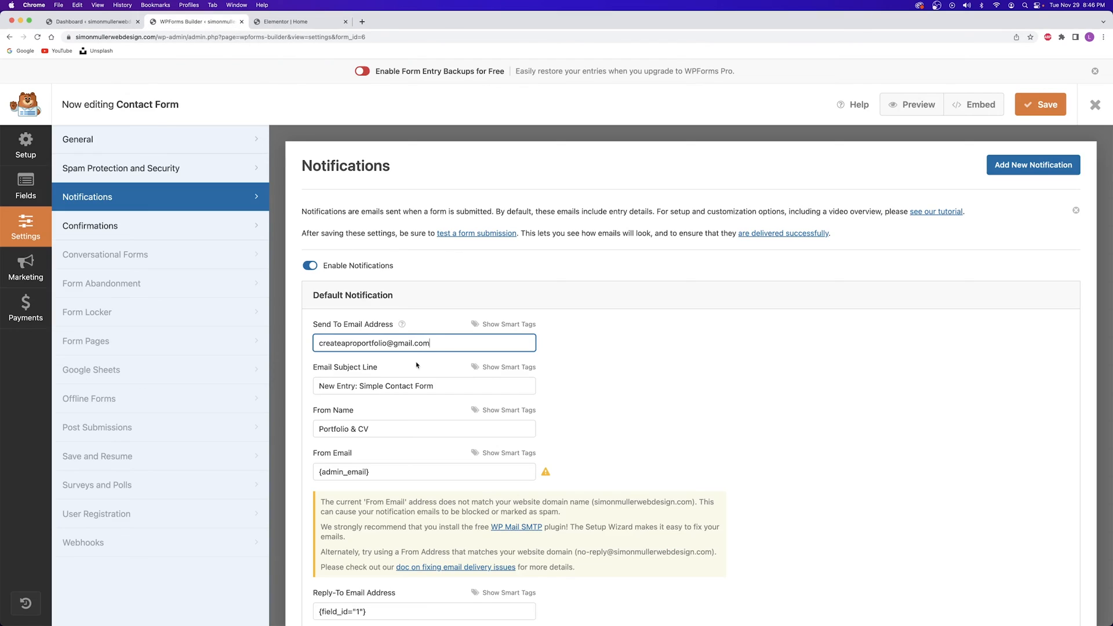
{"action": "key", "text": "super+a"}
{"action": "left_click", "coordinate": [544, 368]}
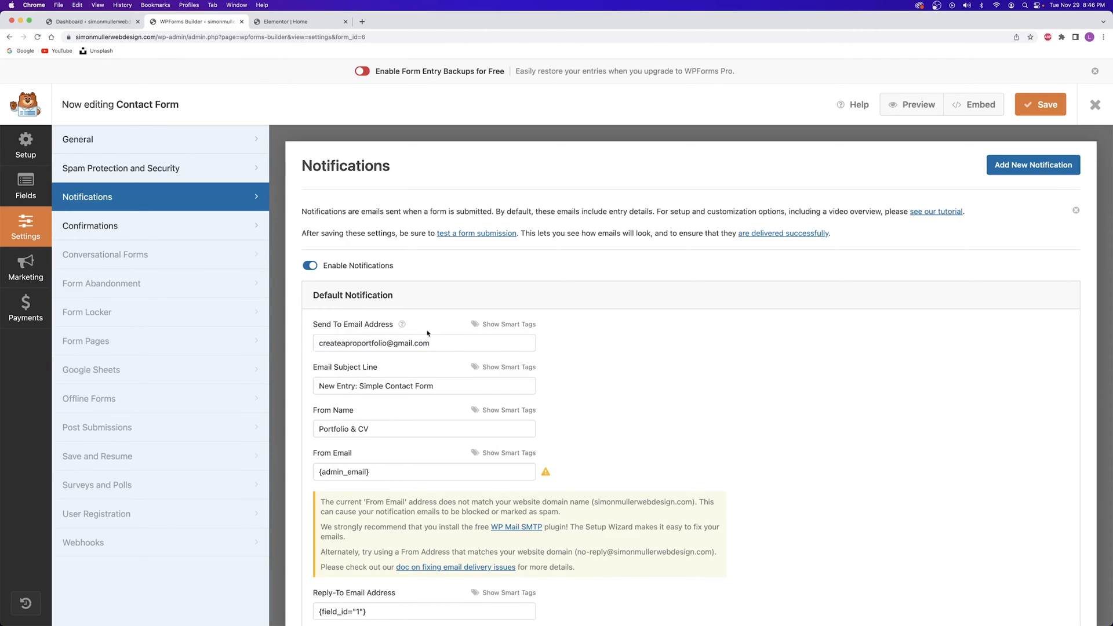
{"action": "left_click", "coordinate": [1041, 104]}
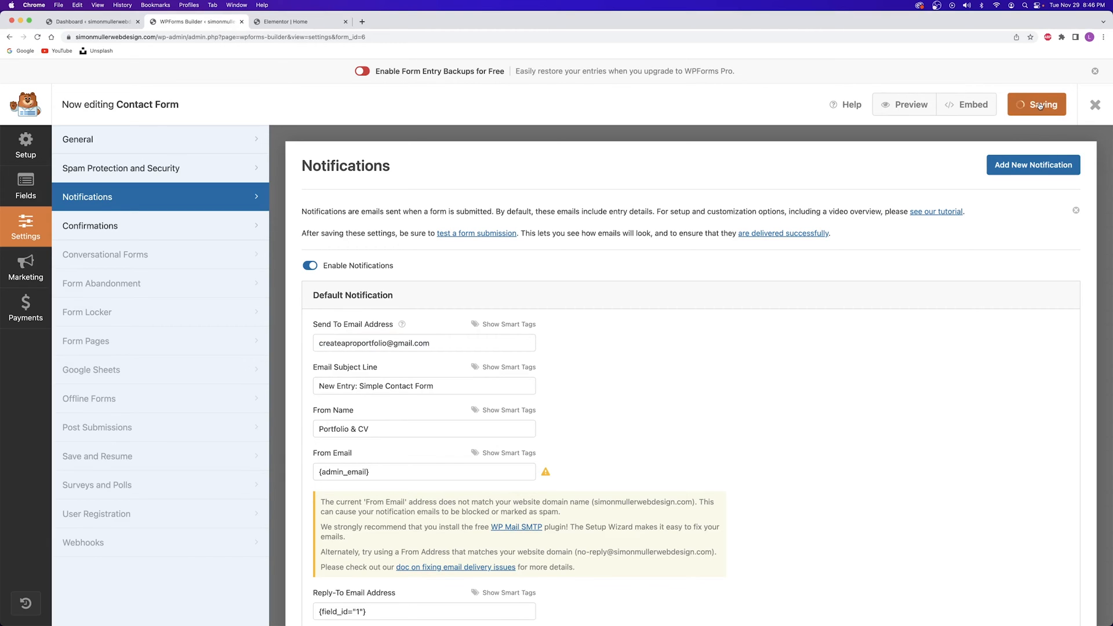
{"action": "left_click", "coordinate": [285, 21]}
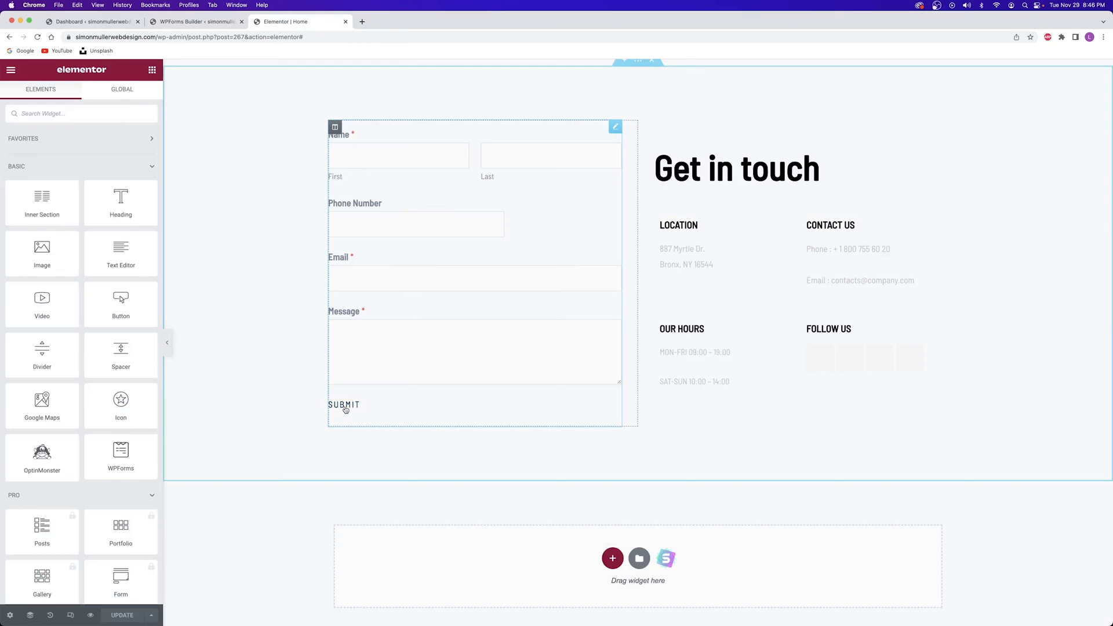
{"action": "left_click", "coordinate": [191, 22]}
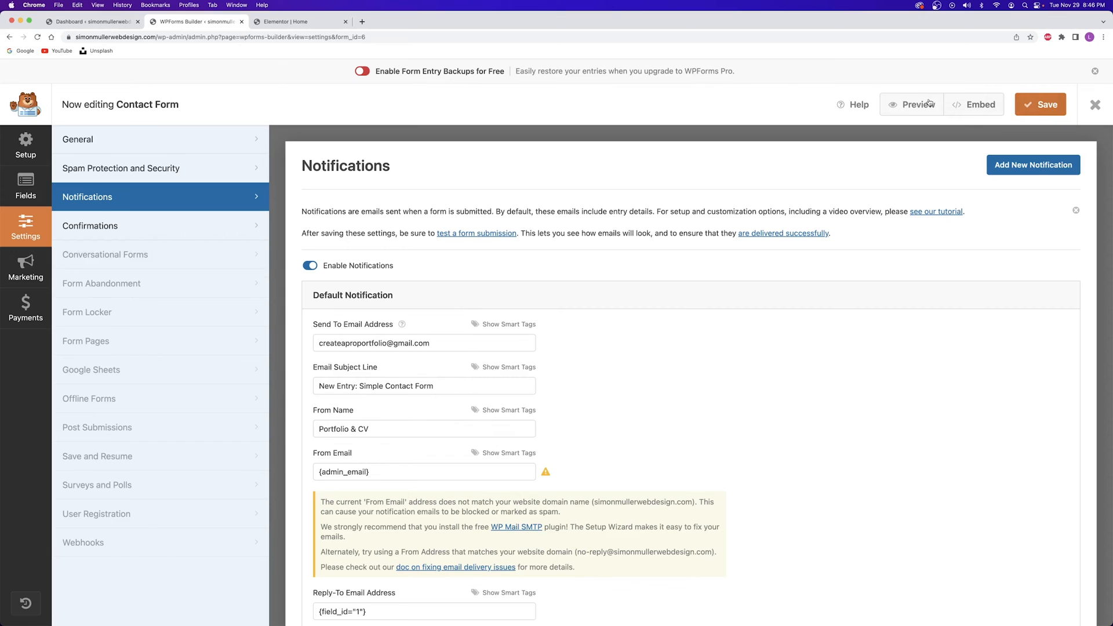
{"action": "left_click", "coordinate": [242, 22]}
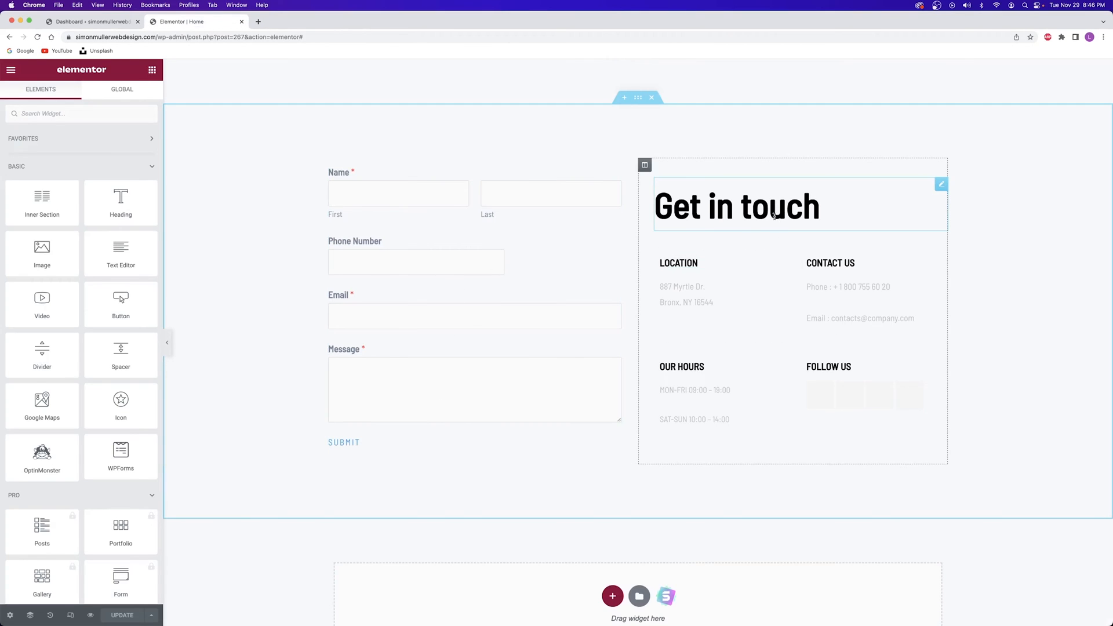
{"action": "left_click_drag", "start_coordinate": [828, 207], "coordinate": [673, 207]}
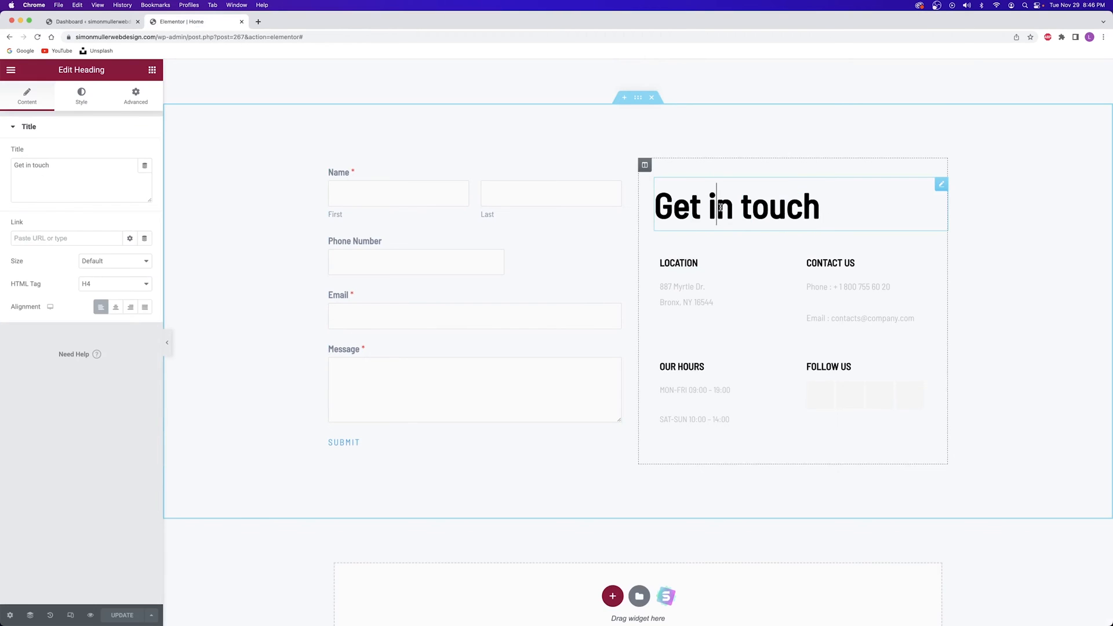
{"action": "left_click", "coordinate": [697, 263]}
{"action": "left_click", "coordinate": [697, 297]}
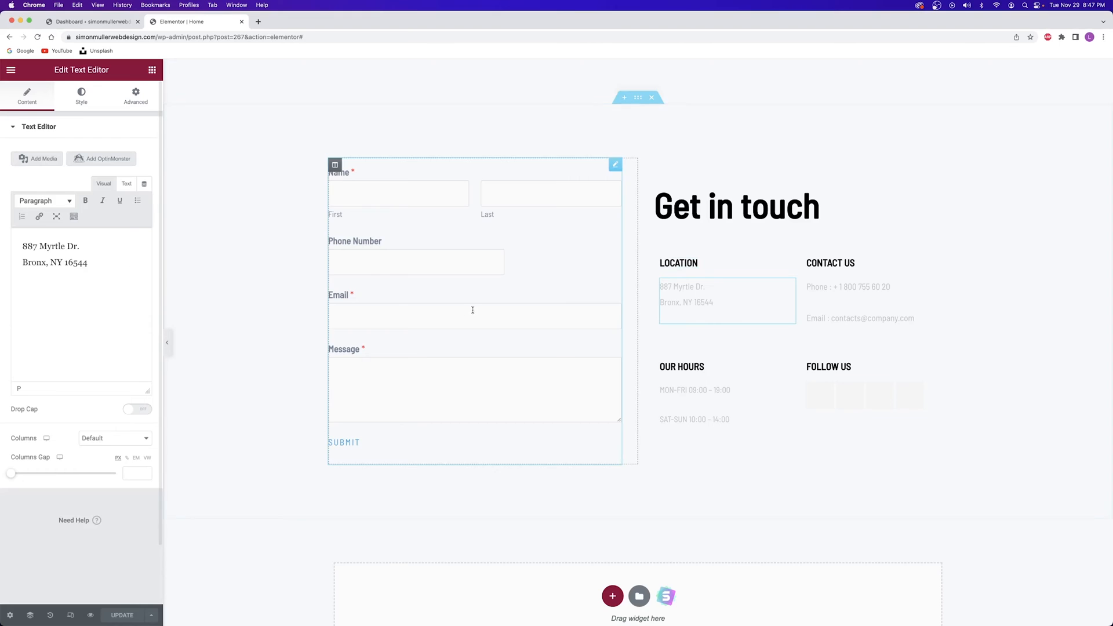
{"action": "left_click", "coordinate": [693, 366]}
{"action": "scroll", "coordinate": [573, 364], "scroll_direction": "down", "scroll_amount": 3}
{"action": "scroll", "coordinate": [573, 364], "scroll_direction": "down", "scroll_amount": 2}
{"action": "scroll", "coordinate": [568, 355], "scroll_direction": "up", "scroll_amount": 20}
{"action": "scroll", "coordinate": [561, 356], "scroll_direction": "up", "scroll_amount": 15}
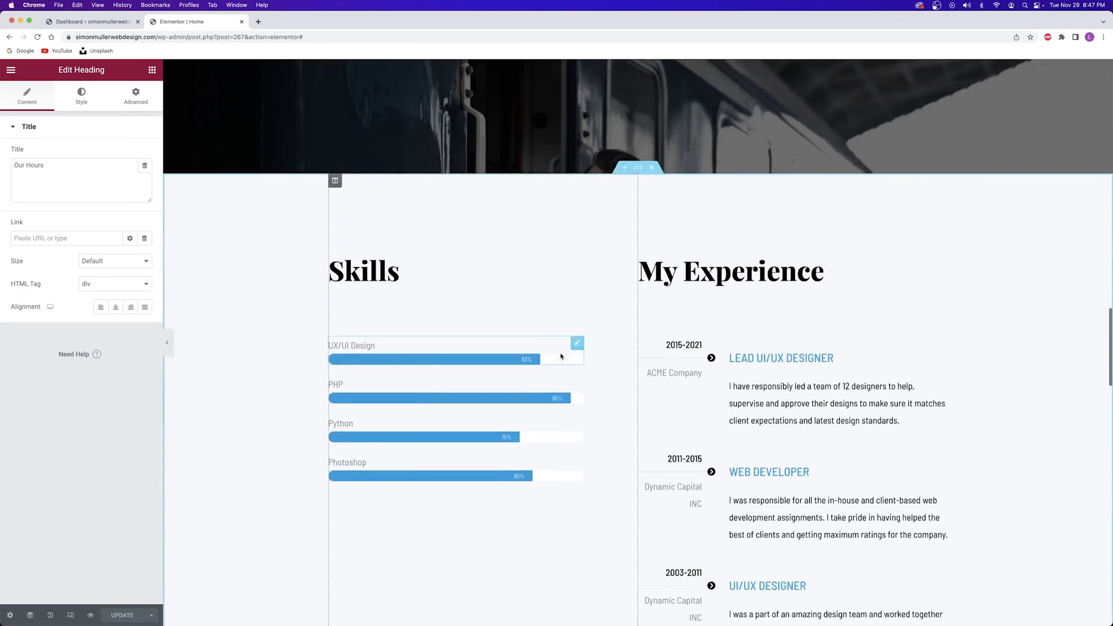
{"action": "scroll", "coordinate": [556, 356], "scroll_direction": "up", "scroll_amount": 15}
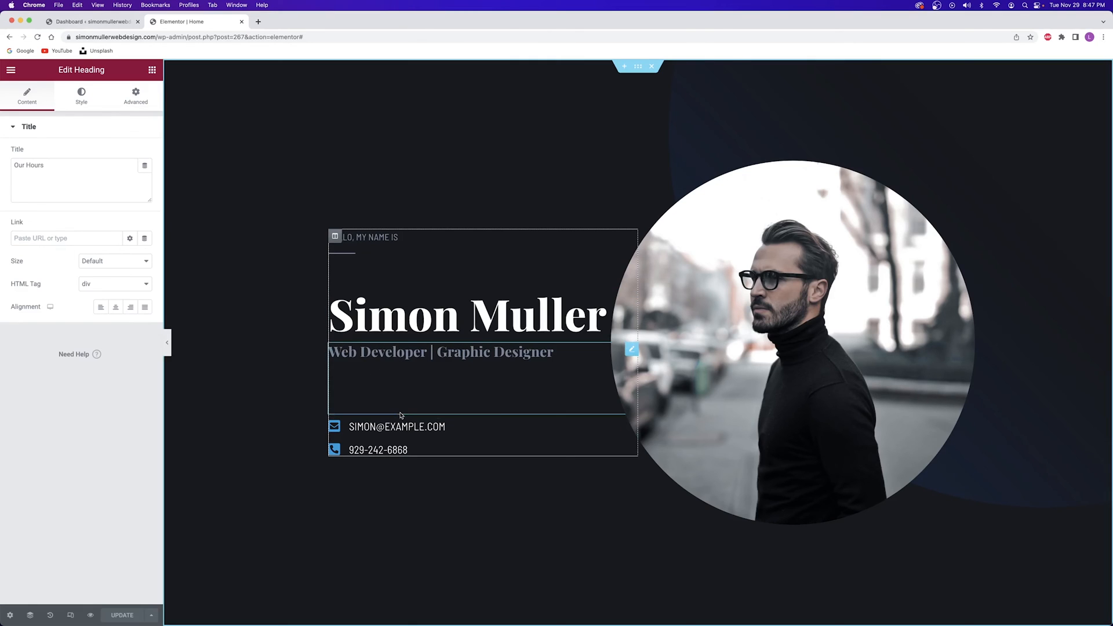
{"action": "scroll", "coordinate": [400, 415], "scroll_direction": "down", "scroll_amount": 15}
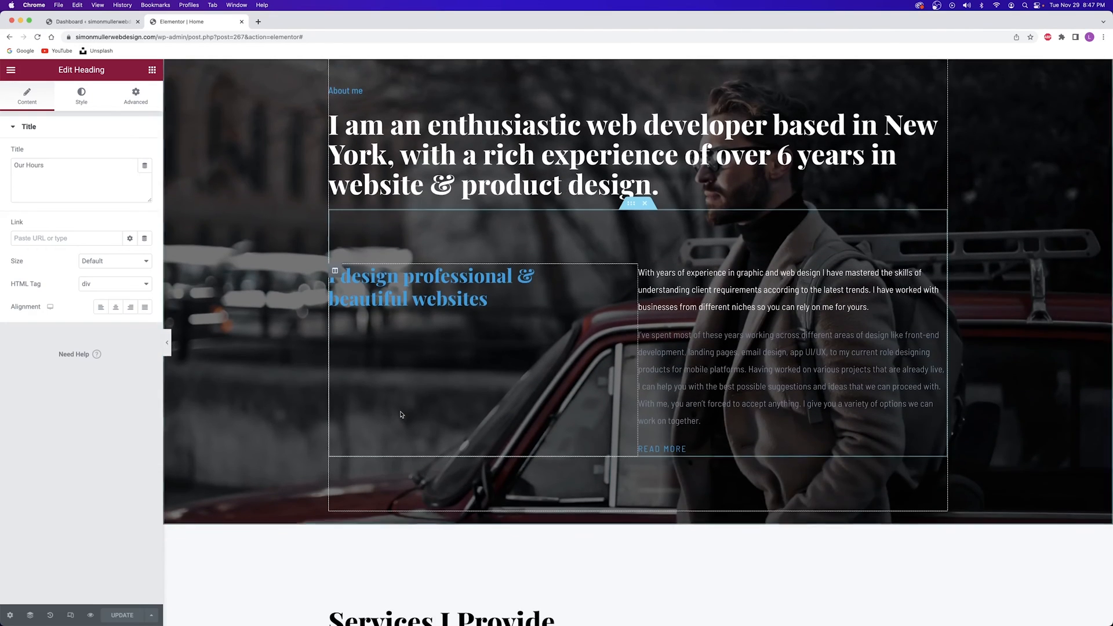
{"action": "scroll", "coordinate": [494, 231], "scroll_direction": "down", "scroll_amount": 2}
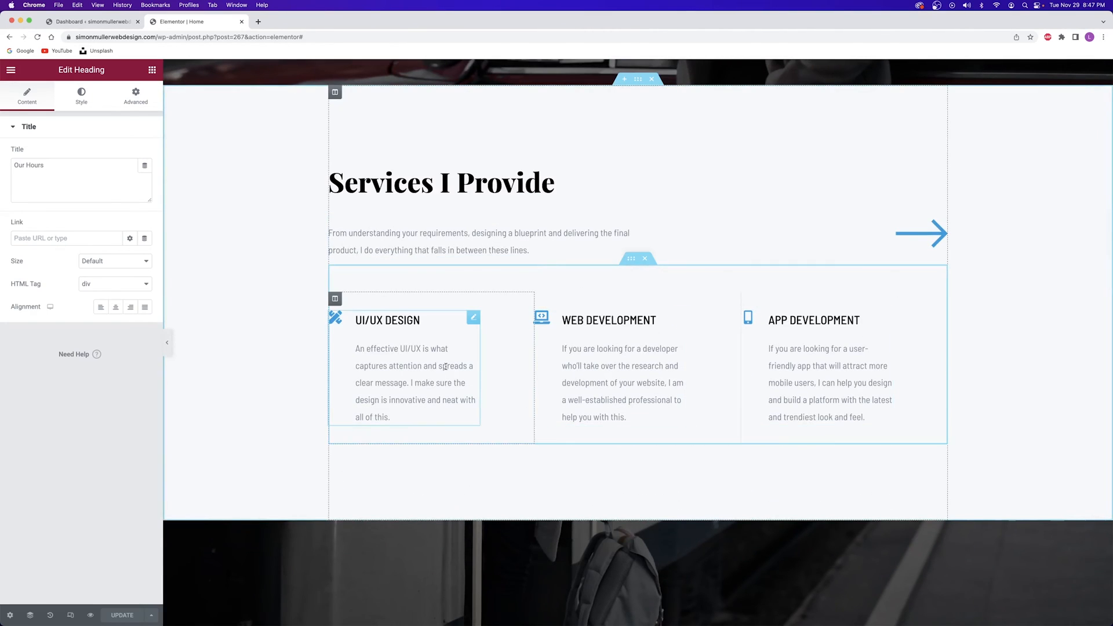
{"action": "scroll", "coordinate": [445, 366], "scroll_direction": "up", "scroll_amount": 15}
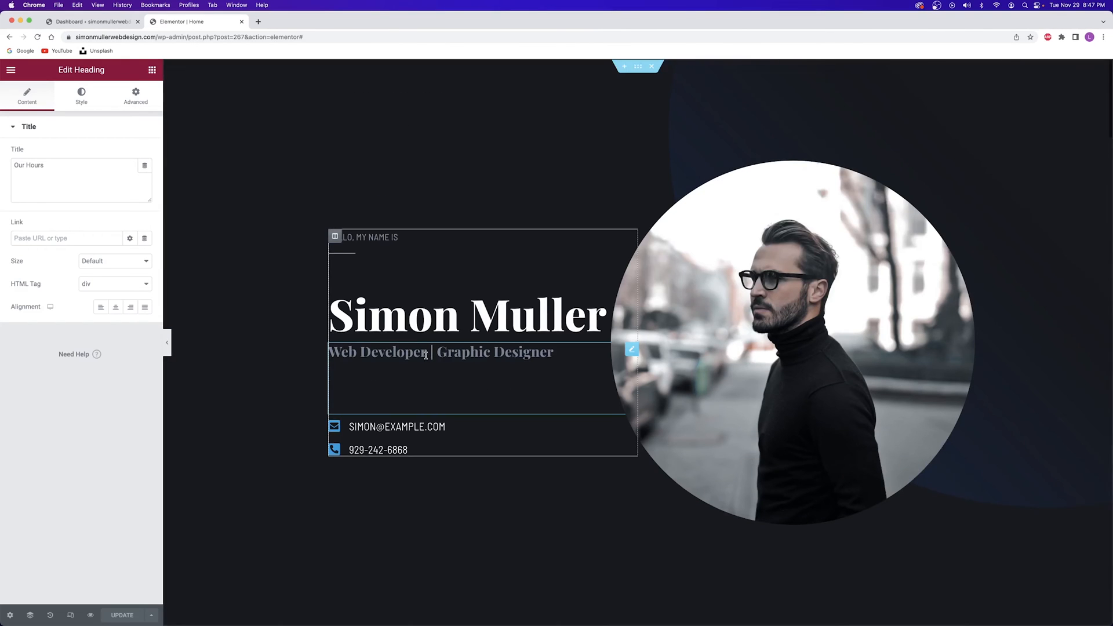
{"action": "scroll", "coordinate": [422, 355], "scroll_direction": "down", "scroll_amount": 1}
{"action": "scroll", "coordinate": [421, 355], "scroll_direction": "up", "scroll_amount": 1}
{"action": "scroll", "coordinate": [422, 355], "scroll_direction": "up", "scroll_amount": 1}
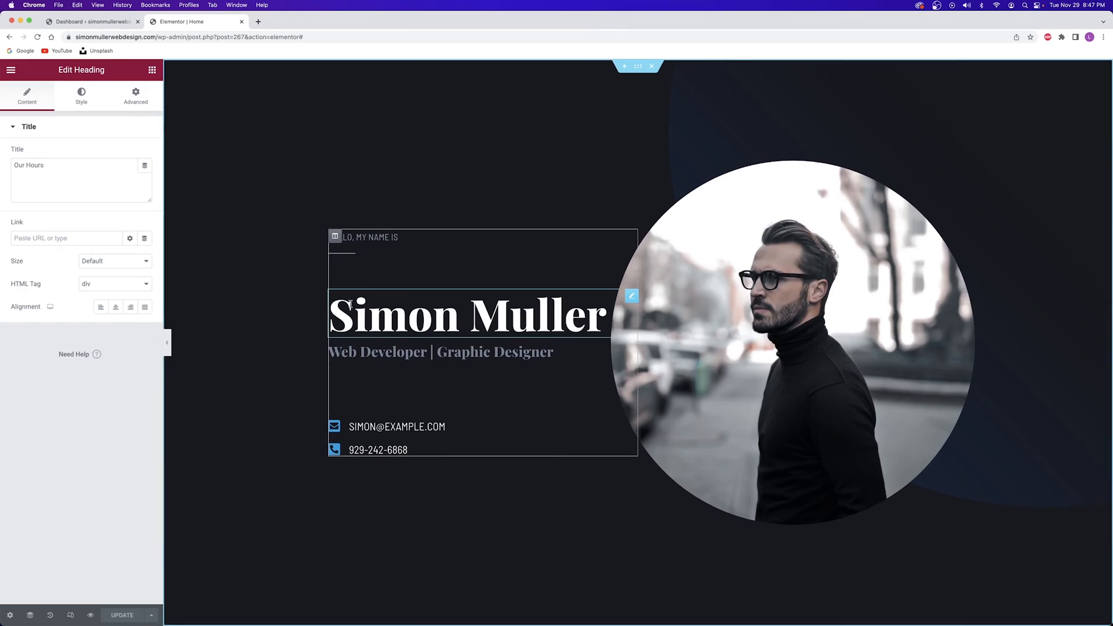
{"action": "left_click", "coordinate": [512, 314]}
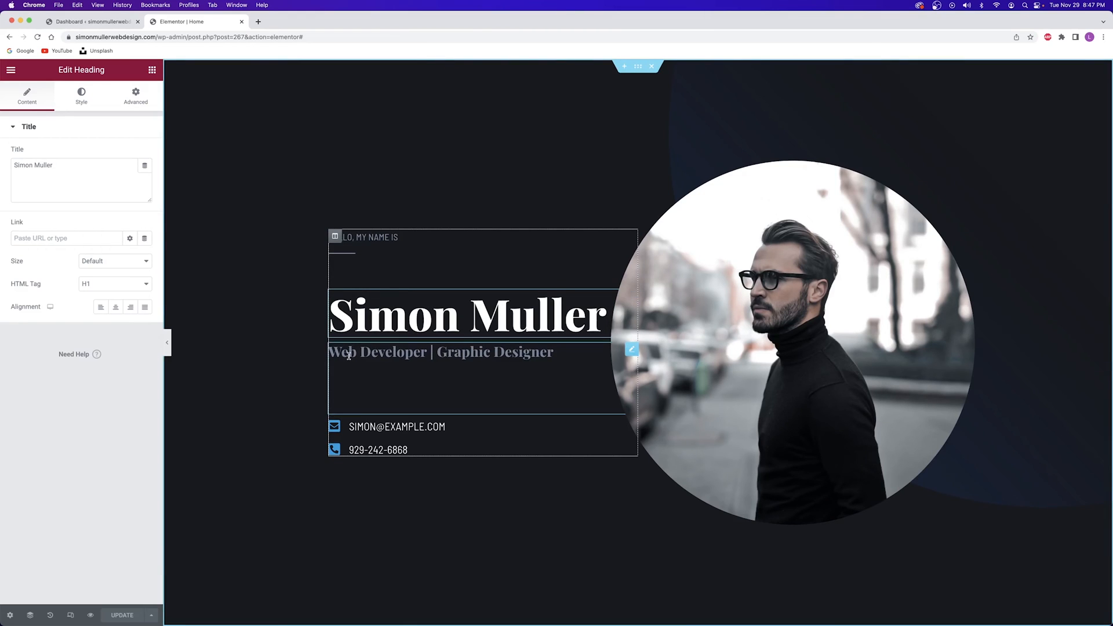
{"action": "scroll", "coordinate": [515, 277], "scroll_direction": "down", "scroll_amount": 2}
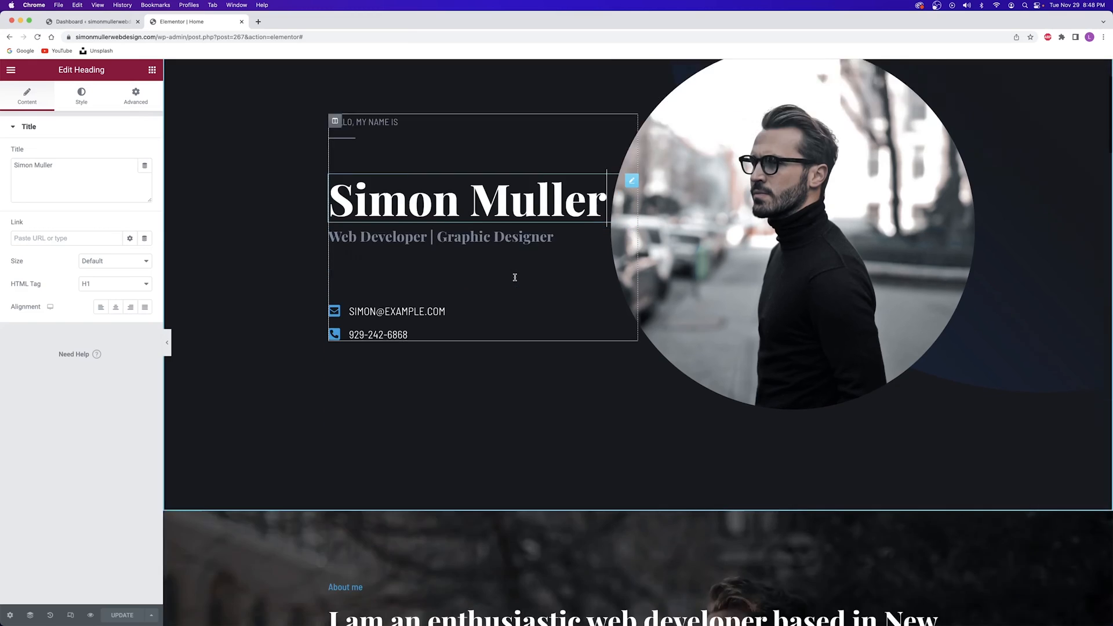
{"action": "scroll", "coordinate": [515, 277], "scroll_direction": "down", "scroll_amount": 8}
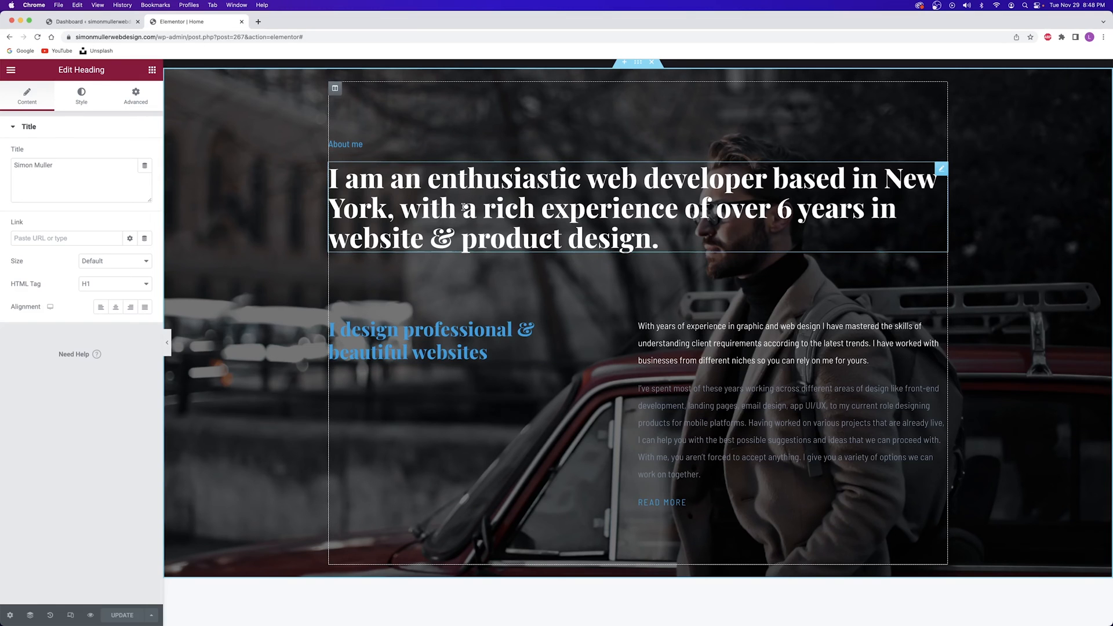
{"action": "scroll", "coordinate": [464, 207], "scroll_direction": "down", "scroll_amount": 10}
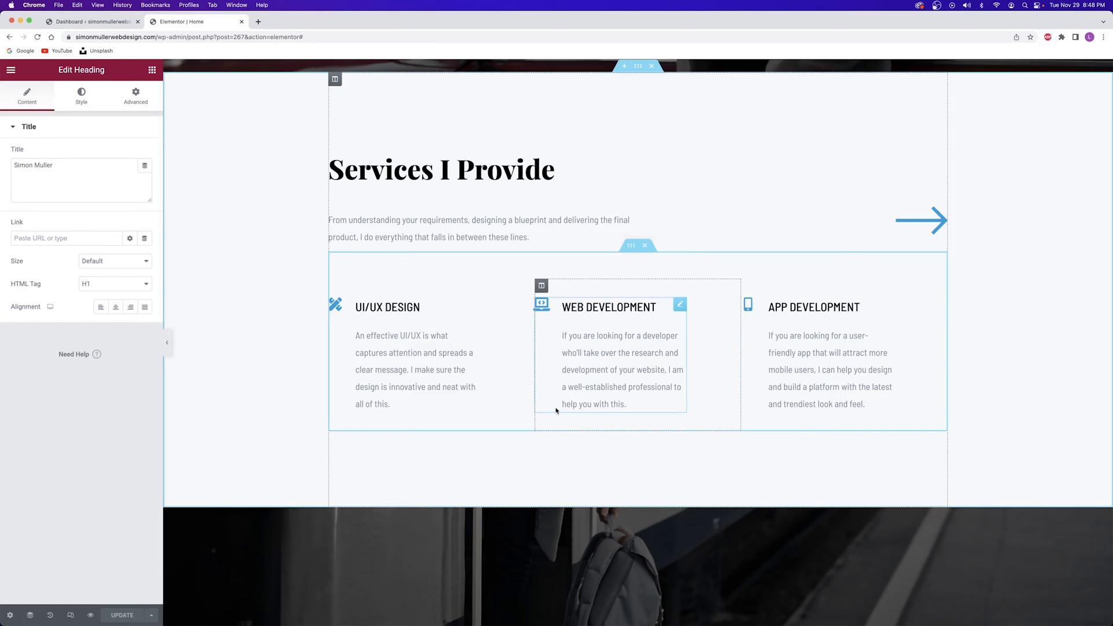
{"action": "scroll", "coordinate": [557, 410], "scroll_direction": "down", "scroll_amount": 6}
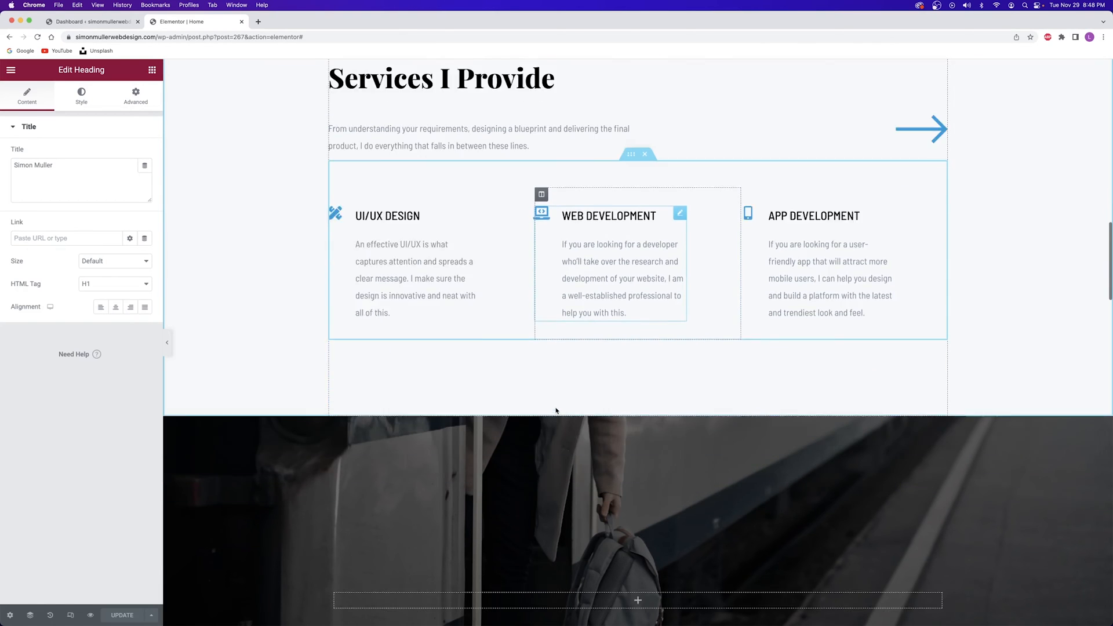
{"action": "scroll", "coordinate": [610, 287], "scroll_direction": "down", "scroll_amount": 10}
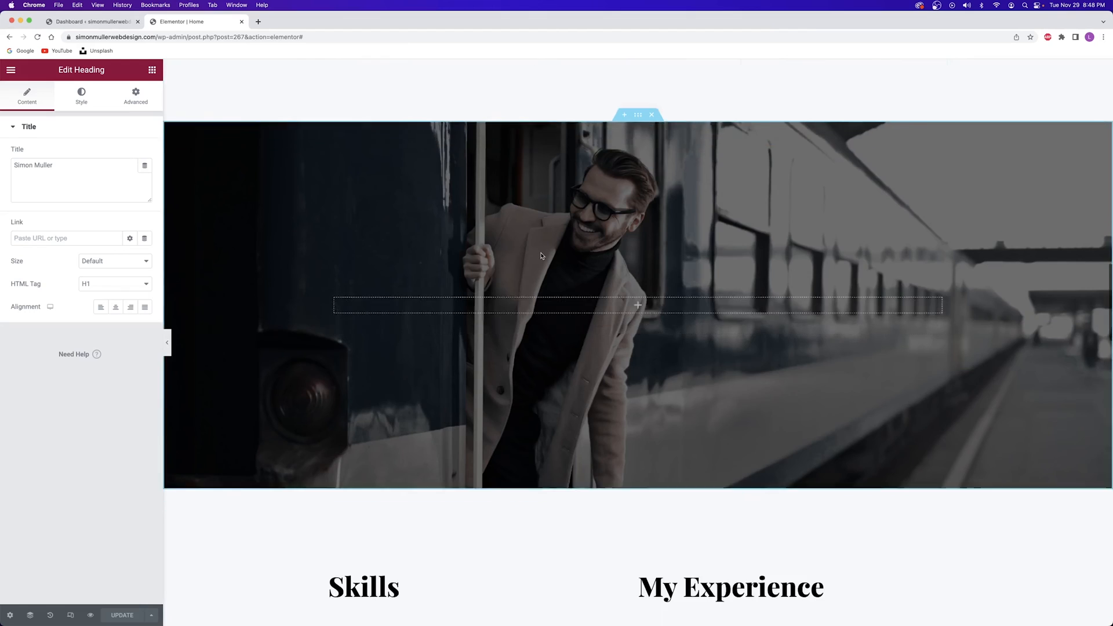
{"action": "scroll", "coordinate": [444, 146], "scroll_direction": "down", "scroll_amount": 5}
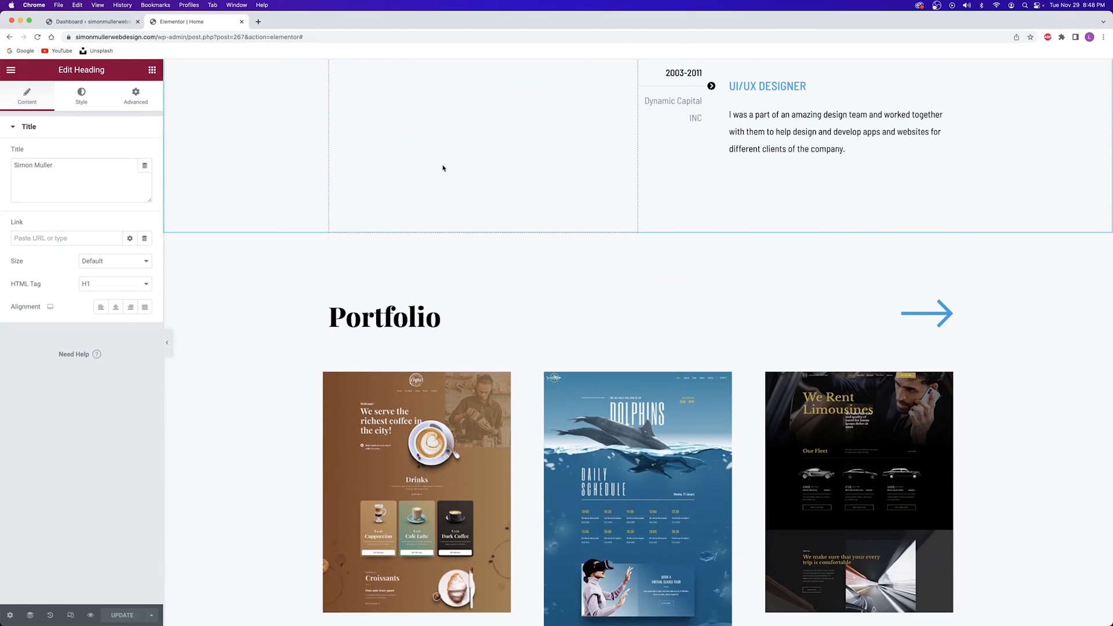
{"action": "scroll", "coordinate": [443, 168], "scroll_direction": "up", "scroll_amount": 8}
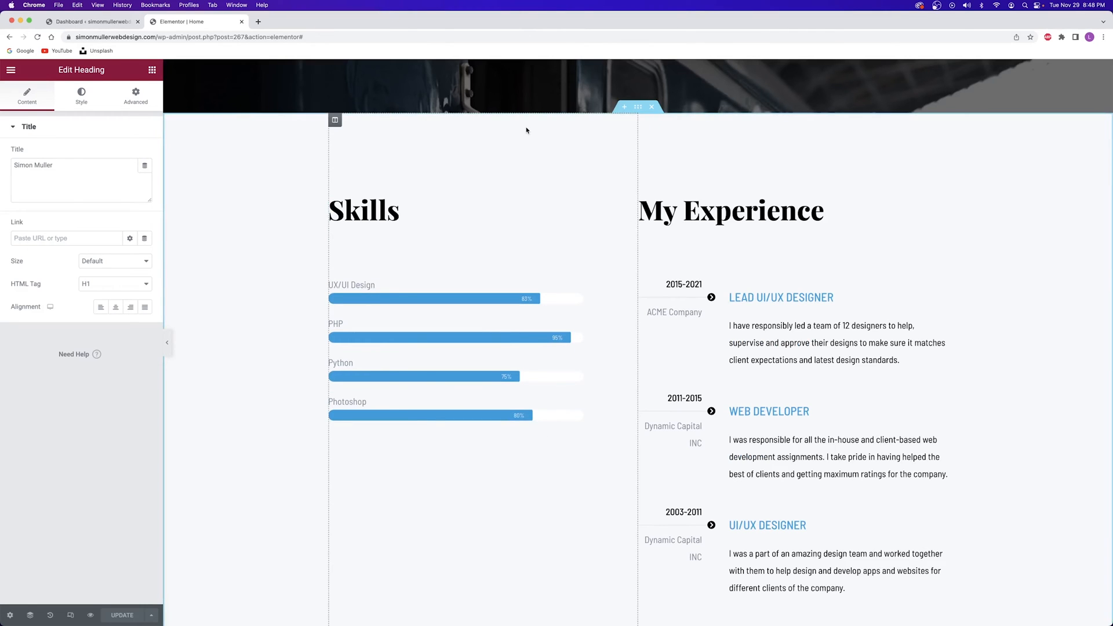
{"action": "scroll", "coordinate": [454, 210], "scroll_direction": "down", "scroll_amount": 2}
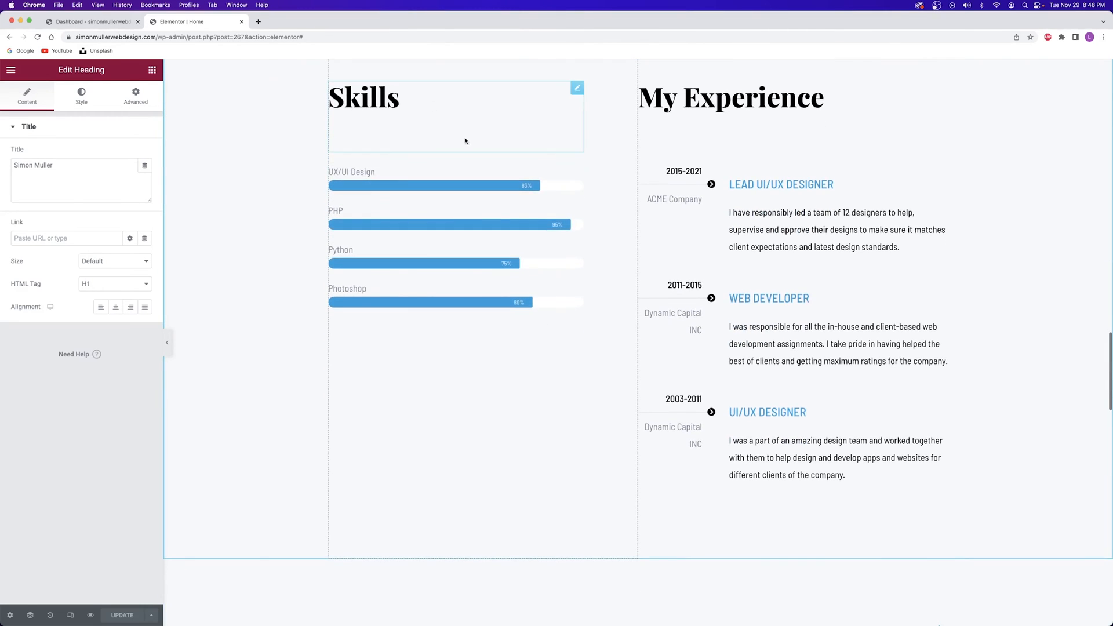
{"action": "scroll", "coordinate": [468, 276], "scroll_direction": "down", "scroll_amount": 7}
{"action": "scroll", "coordinate": [469, 277], "scroll_direction": "up", "scroll_amount": 10}
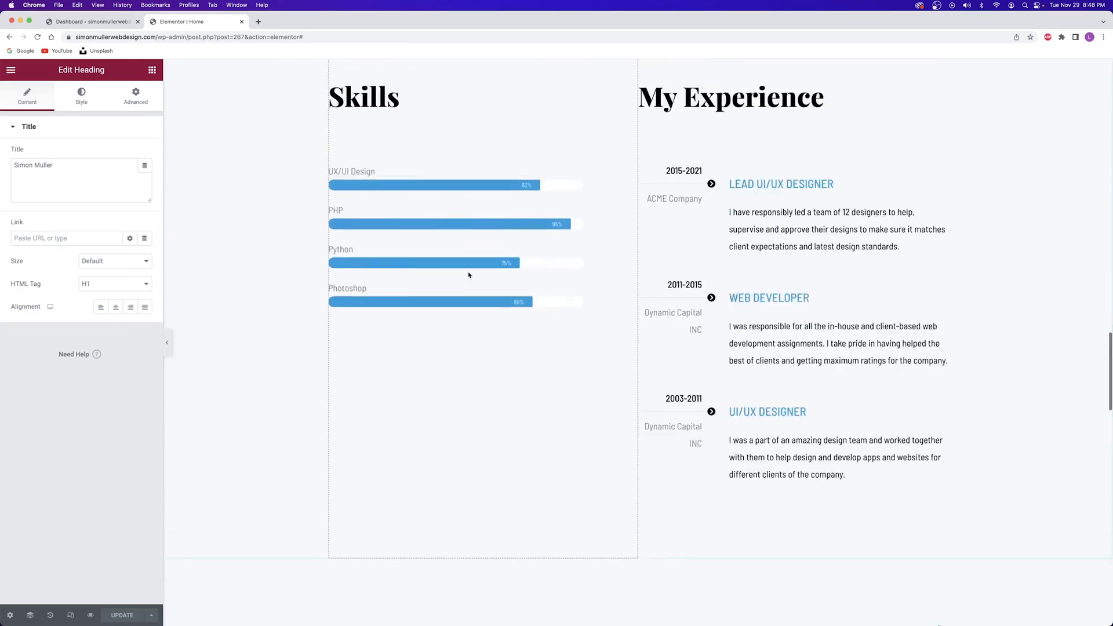
{"action": "scroll", "coordinate": [626, 286], "scroll_direction": "down", "scroll_amount": 2}
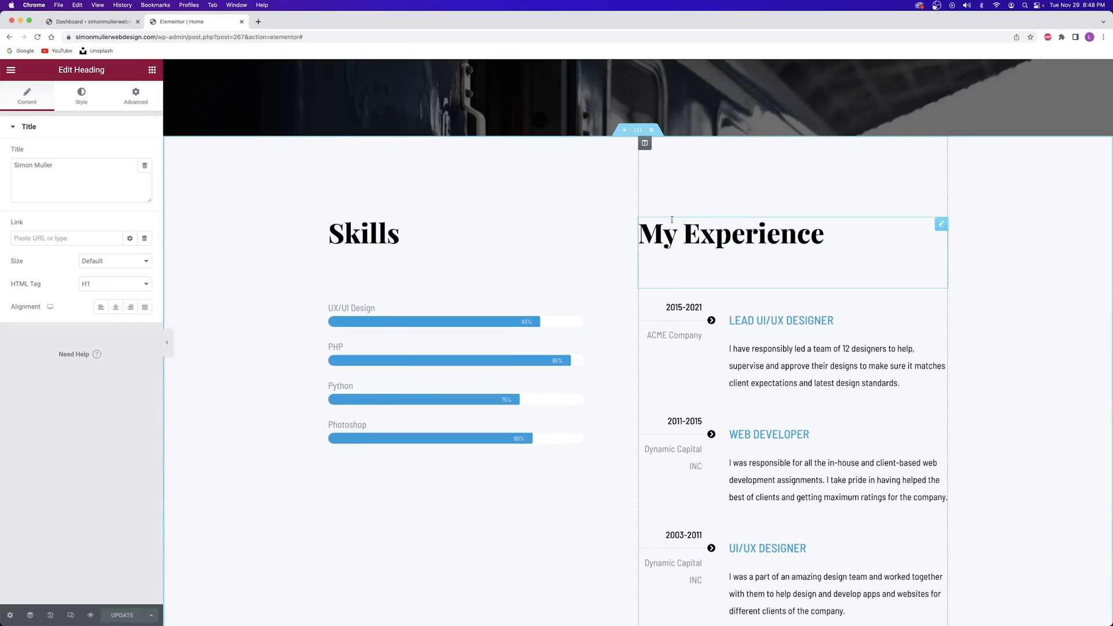
{"action": "scroll", "coordinate": [597, 199], "scroll_direction": "down", "scroll_amount": 3}
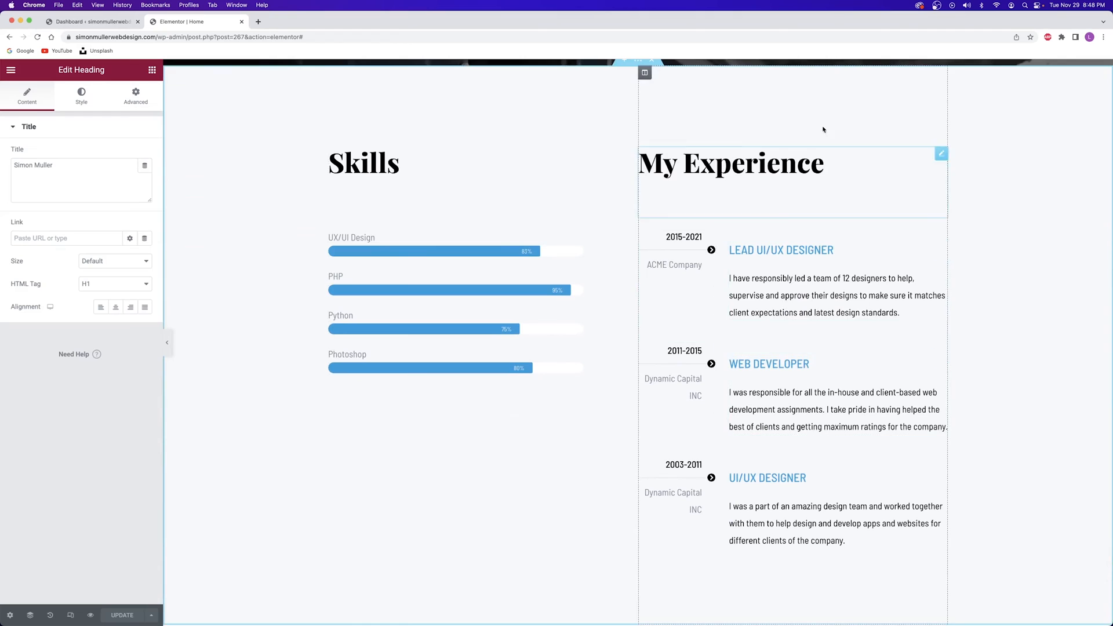
{"action": "scroll", "coordinate": [617, 335], "scroll_direction": "down", "scroll_amount": 6}
{"action": "scroll", "coordinate": [618, 336], "scroll_direction": "down", "scroll_amount": 9}
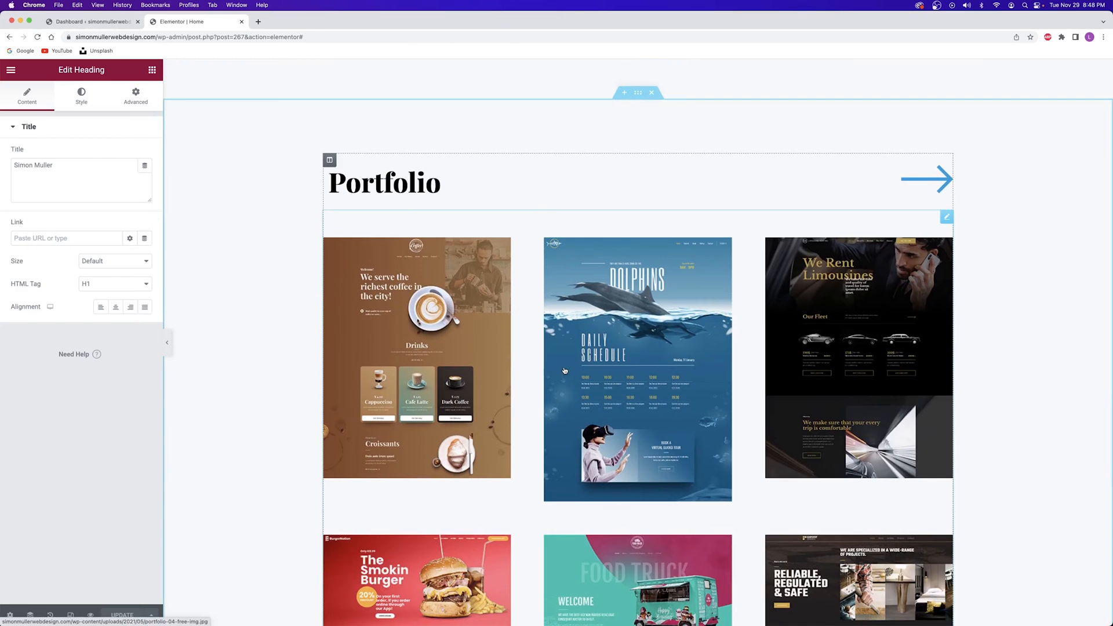
{"action": "scroll", "coordinate": [565, 370], "scroll_direction": "down", "scroll_amount": 18}
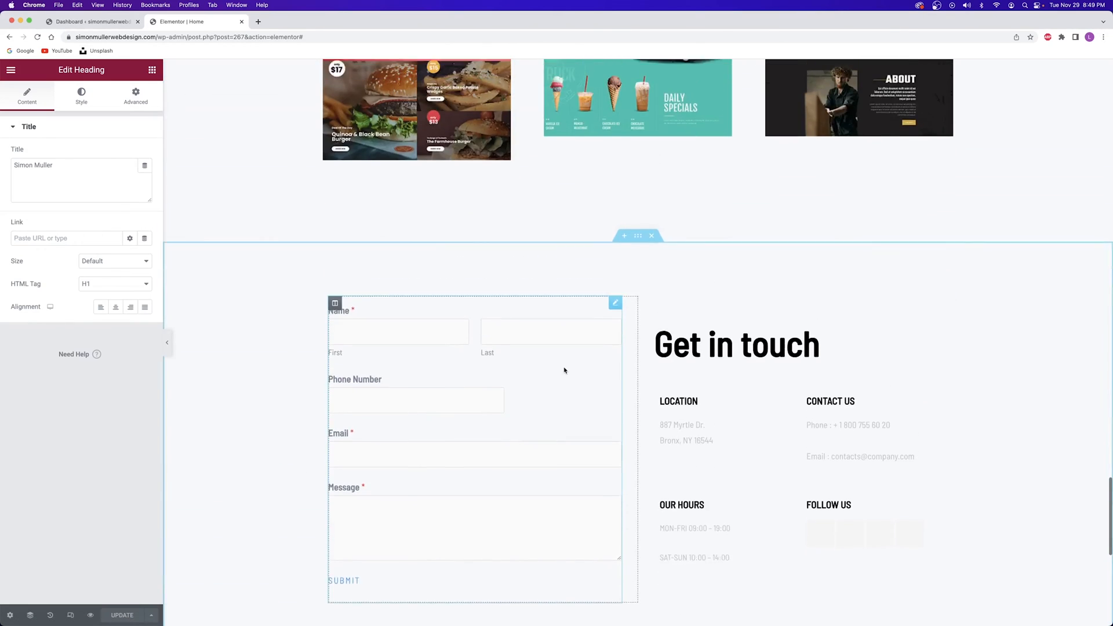
{"action": "scroll", "coordinate": [565, 370], "scroll_direction": "up", "scroll_amount": 3}
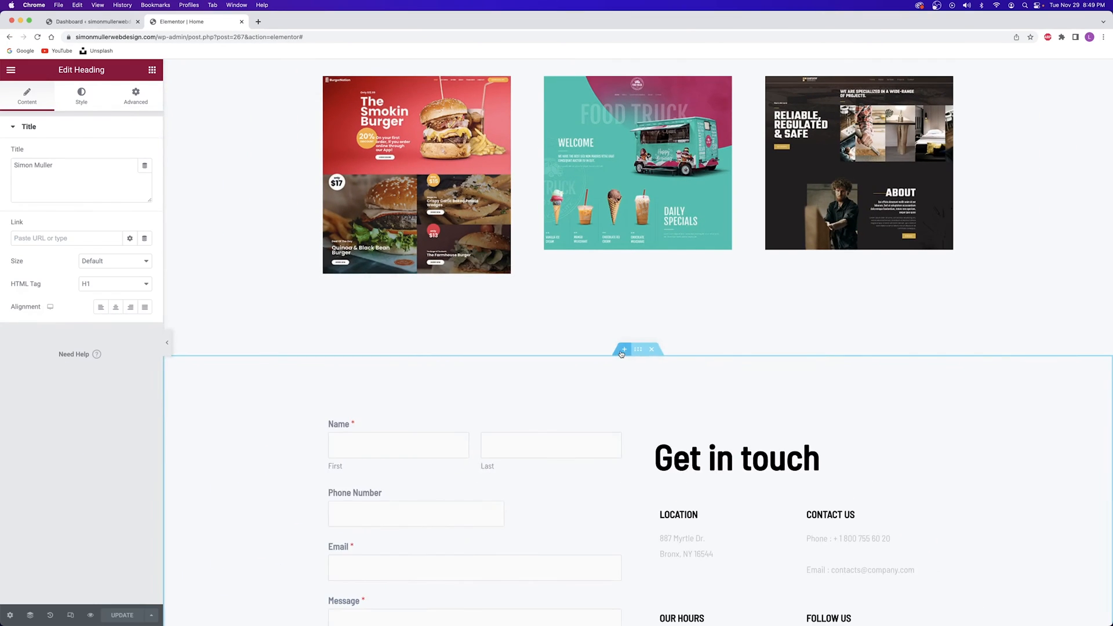
Insert a Testimonials block from the template library into a new section above the contact form
{"action": "left_click", "coordinate": [689, 384]}
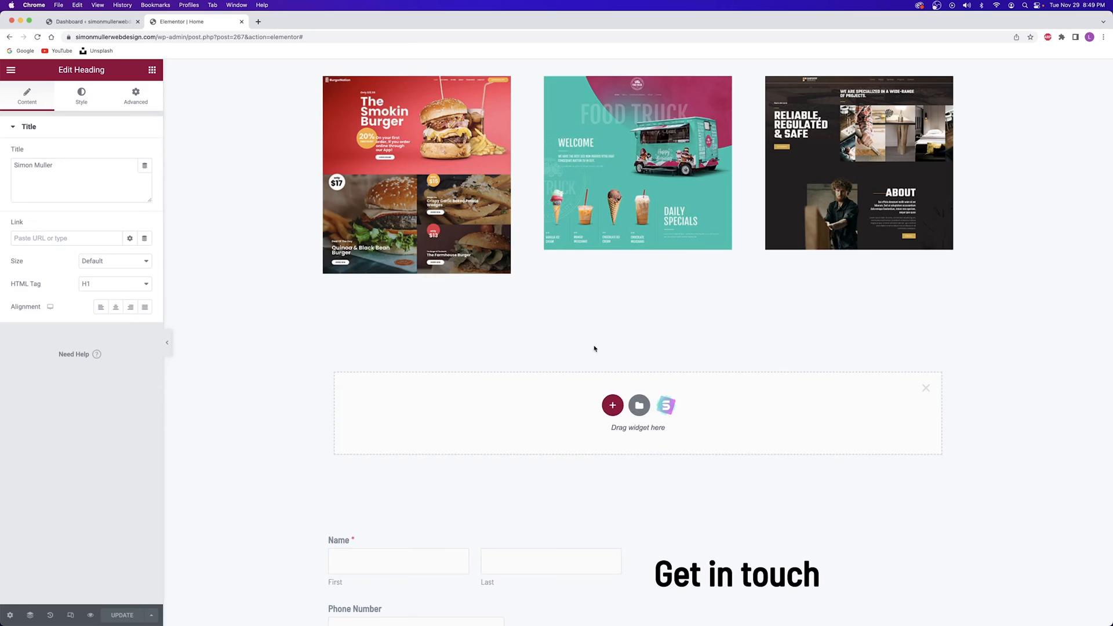
{"action": "left_click", "coordinate": [640, 407]}
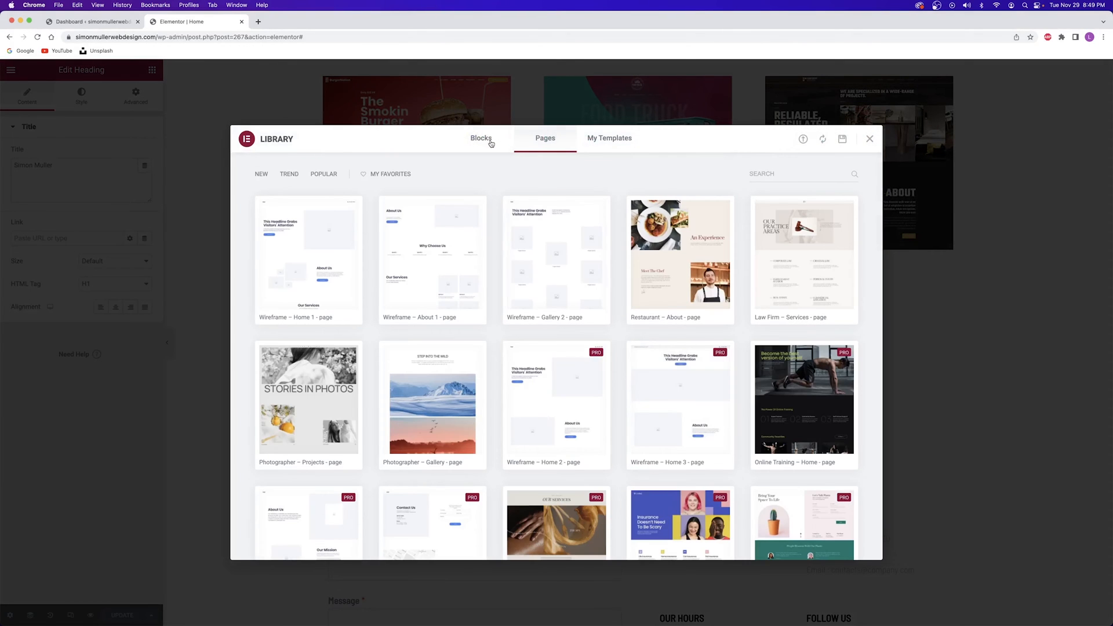
{"action": "left_click", "coordinate": [491, 143]}
{"action": "left_click", "coordinate": [310, 177]}
{"action": "scroll", "coordinate": [290, 245], "scroll_direction": "down", "scroll_amount": 10}
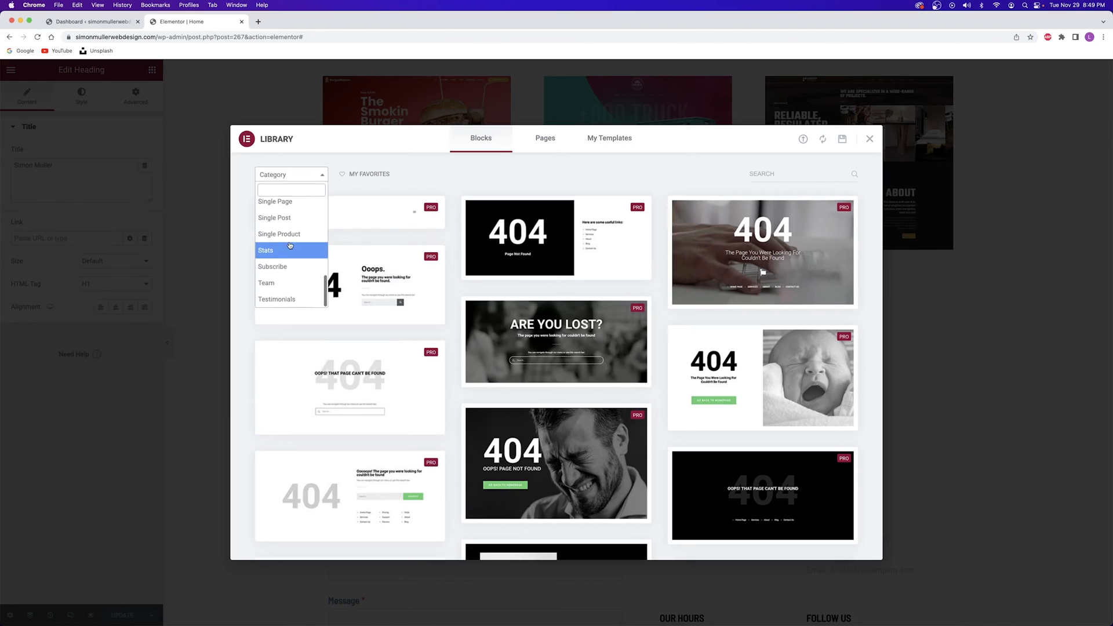
{"action": "left_click", "coordinate": [289, 299]}
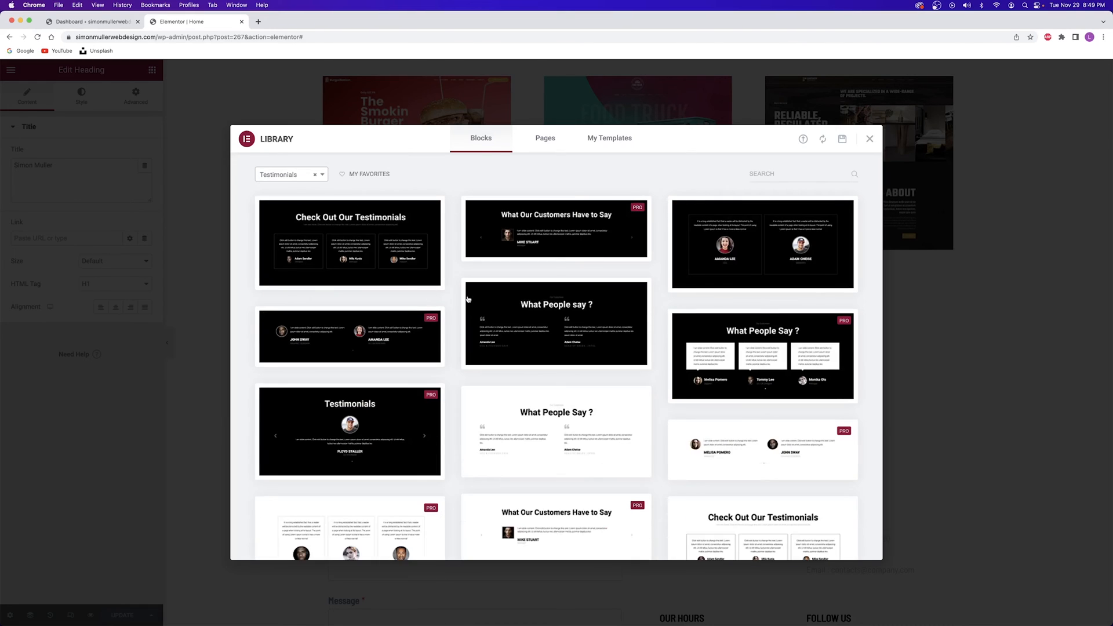
{"action": "scroll", "coordinate": [468, 299], "scroll_direction": "down", "scroll_amount": 10}
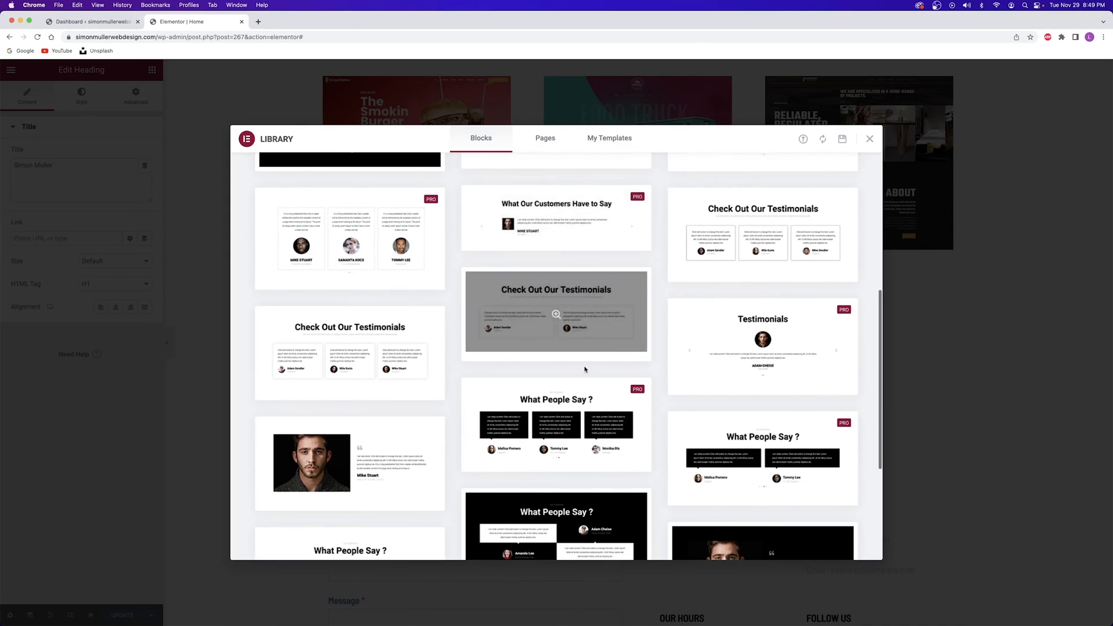
{"action": "scroll", "coordinate": [712, 353], "scroll_direction": "up", "scroll_amount": 10}
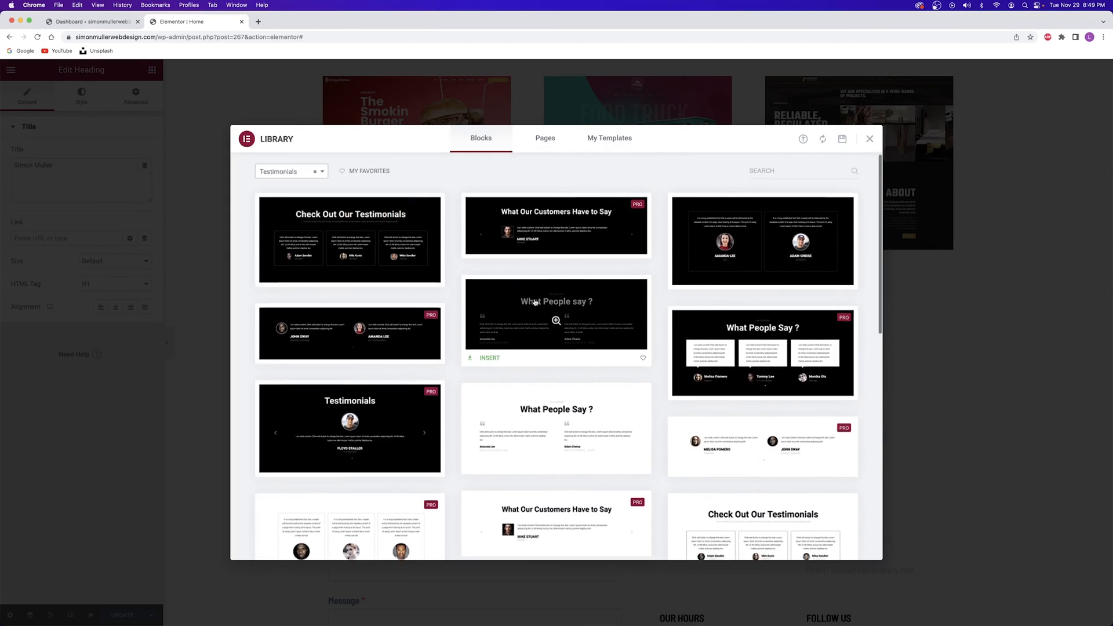
{"action": "scroll", "coordinate": [535, 302], "scroll_direction": "down", "scroll_amount": 5}
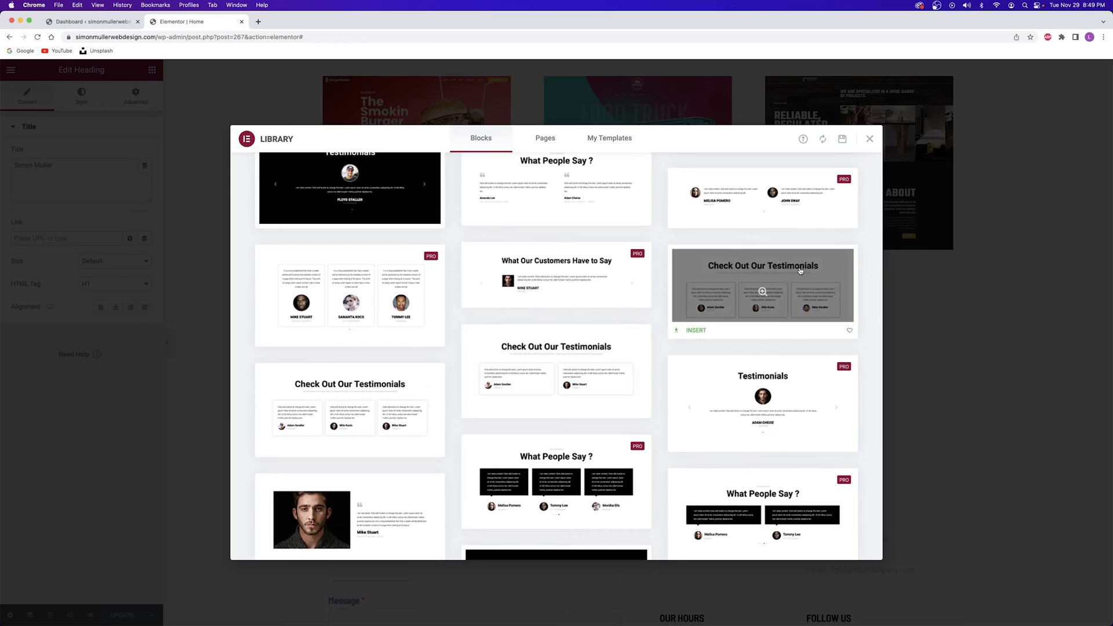
{"action": "left_click", "coordinate": [694, 331]}
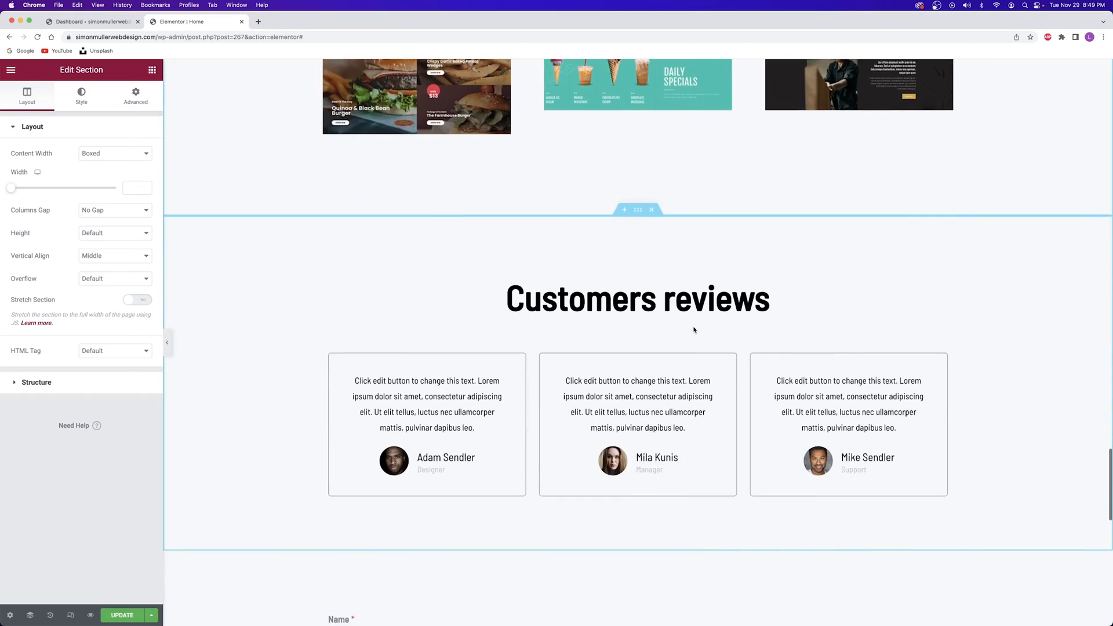
Inspect the first testimonial's content text, reviewer name and job title
{"action": "scroll", "coordinate": [690, 325], "scroll_direction": "up", "scroll_amount": 10}
{"action": "scroll", "coordinate": [686, 321], "scroll_direction": "down", "scroll_amount": 7}
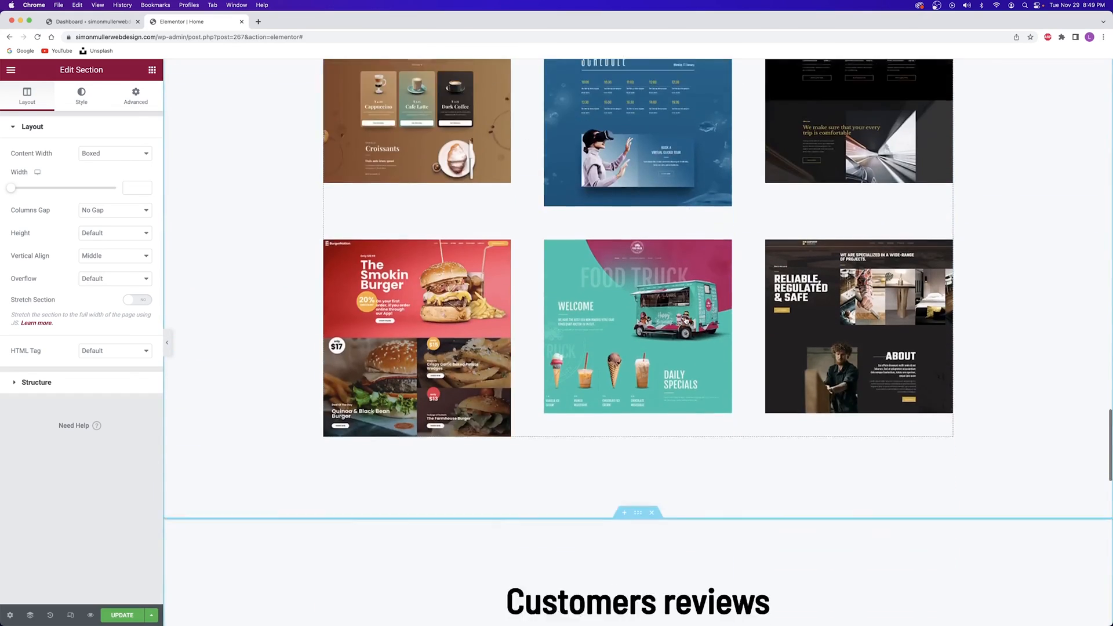
{"action": "scroll", "coordinate": [686, 321], "scroll_direction": "down", "scroll_amount": 2}
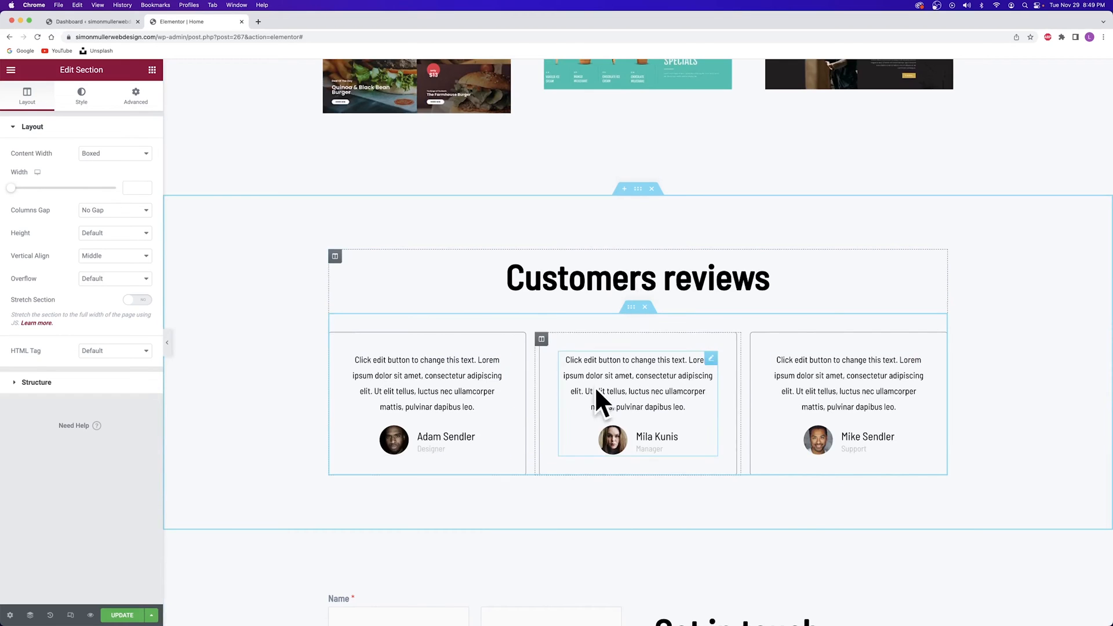
{"action": "scroll", "coordinate": [845, 390], "scroll_direction": "down", "scroll_amount": 1}
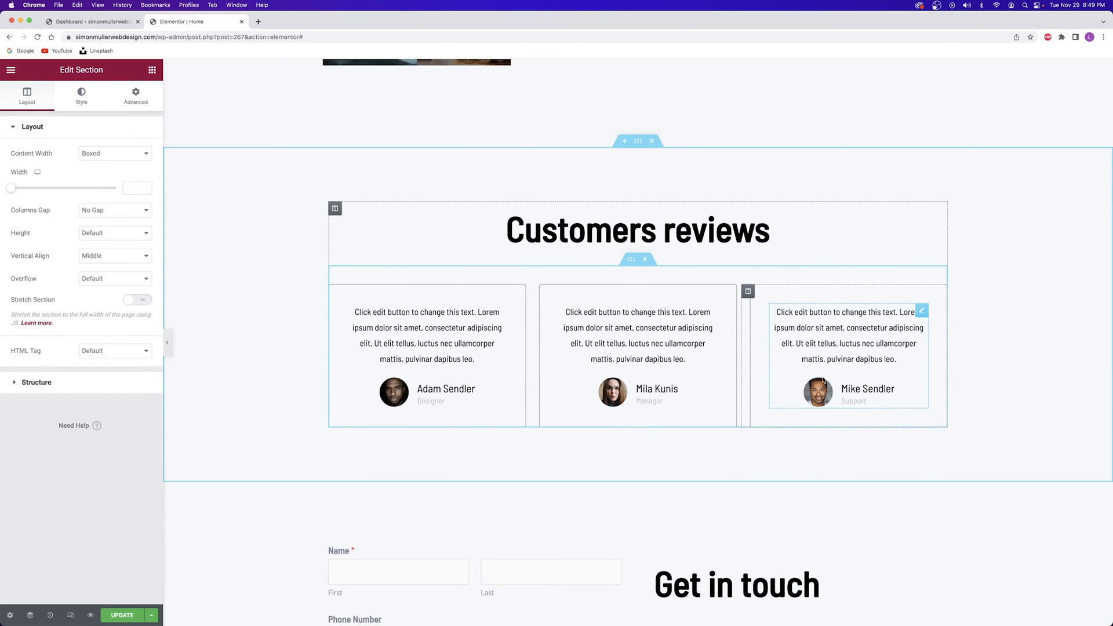
{"action": "left_click", "coordinate": [473, 359]}
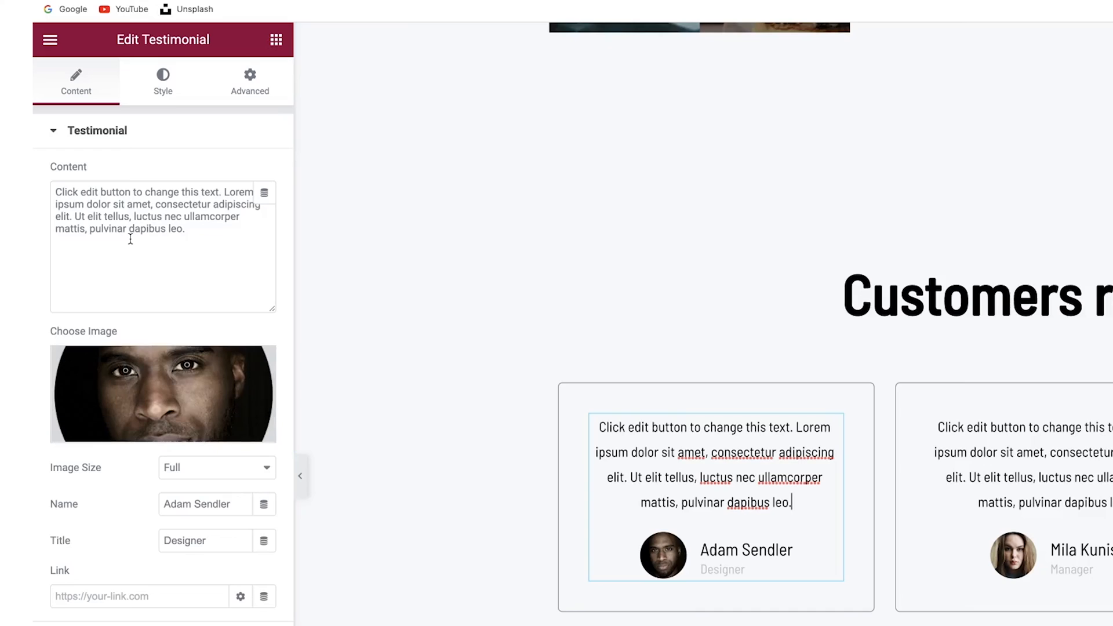
{"action": "left_click", "coordinate": [79, 202]}
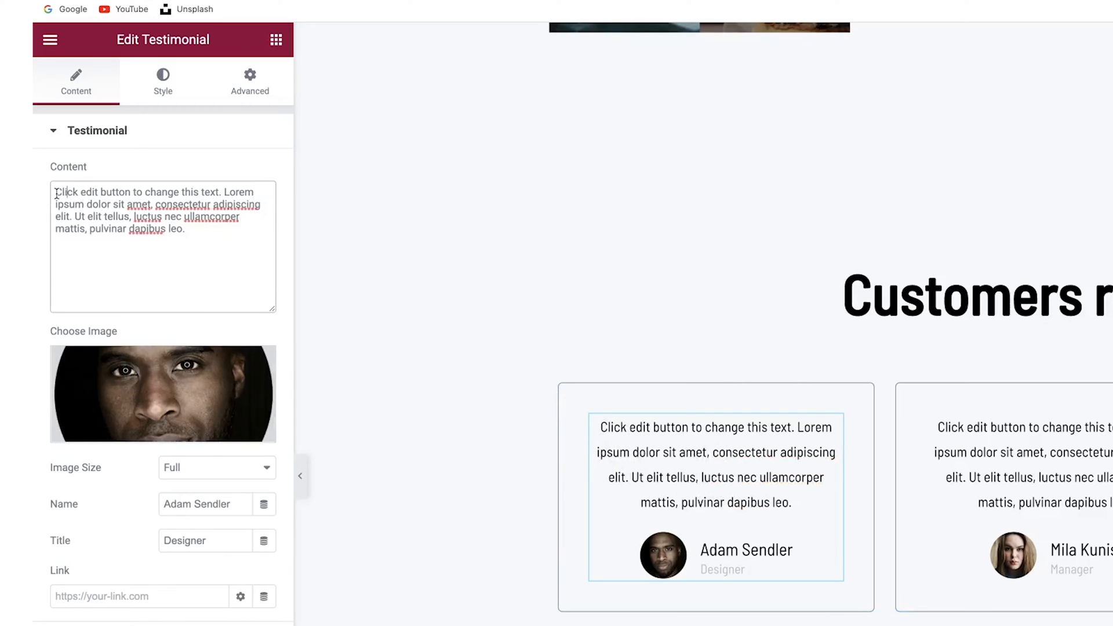
{"action": "left_click_drag", "start_coordinate": [57, 193], "coordinate": [248, 254]}
{"action": "left_click", "coordinate": [227, 276]}
{"action": "left_click_drag", "start_coordinate": [232, 504], "coordinate": [145, 505]}
{"action": "left_click", "coordinate": [183, 506]}
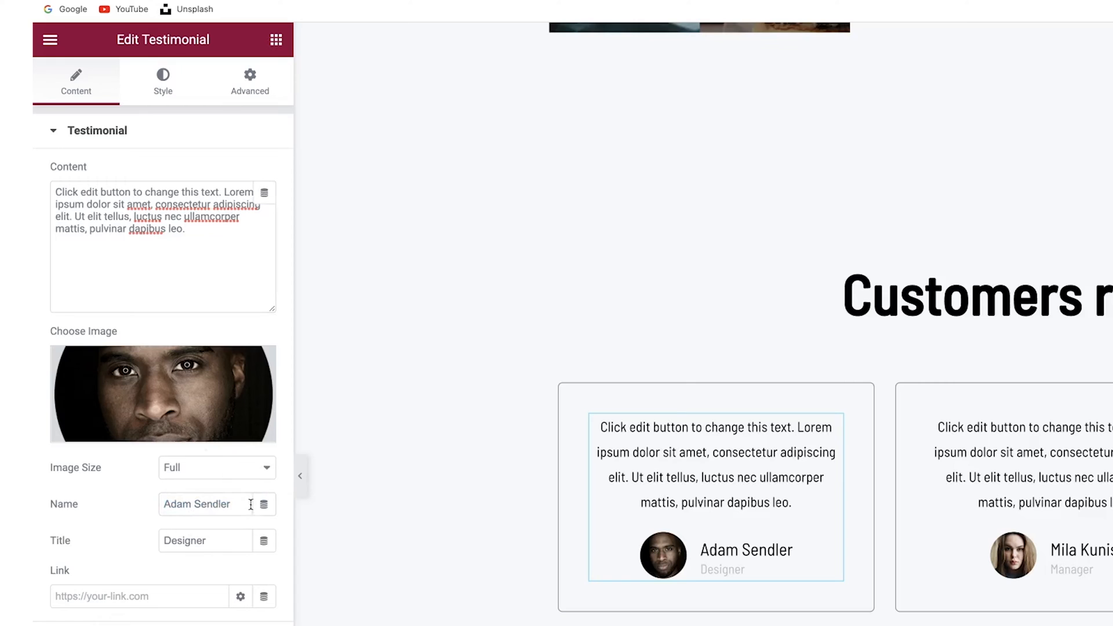
{"action": "left_click_drag", "start_coordinate": [232, 503], "coordinate": [152, 506]}
{"action": "left_click", "coordinate": [174, 504]}
{"action": "left_click_drag", "start_coordinate": [218, 541], "coordinate": [122, 542]}
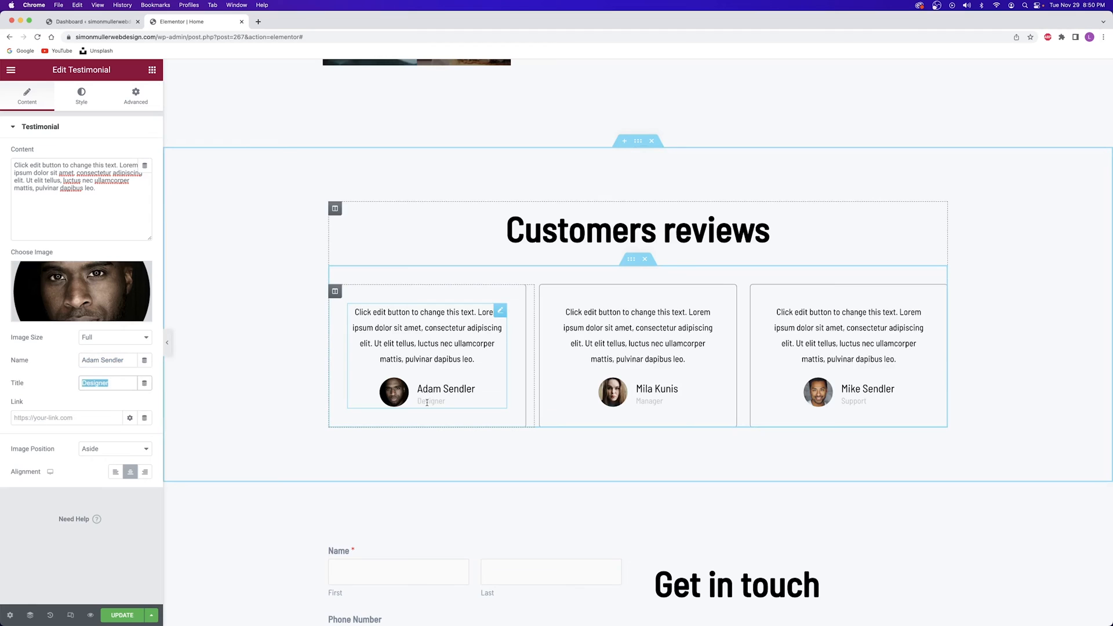
Check the middle and third testimonials, then save the home page
{"action": "left_click", "coordinate": [638, 335]}
{"action": "left_click", "coordinate": [802, 336]}
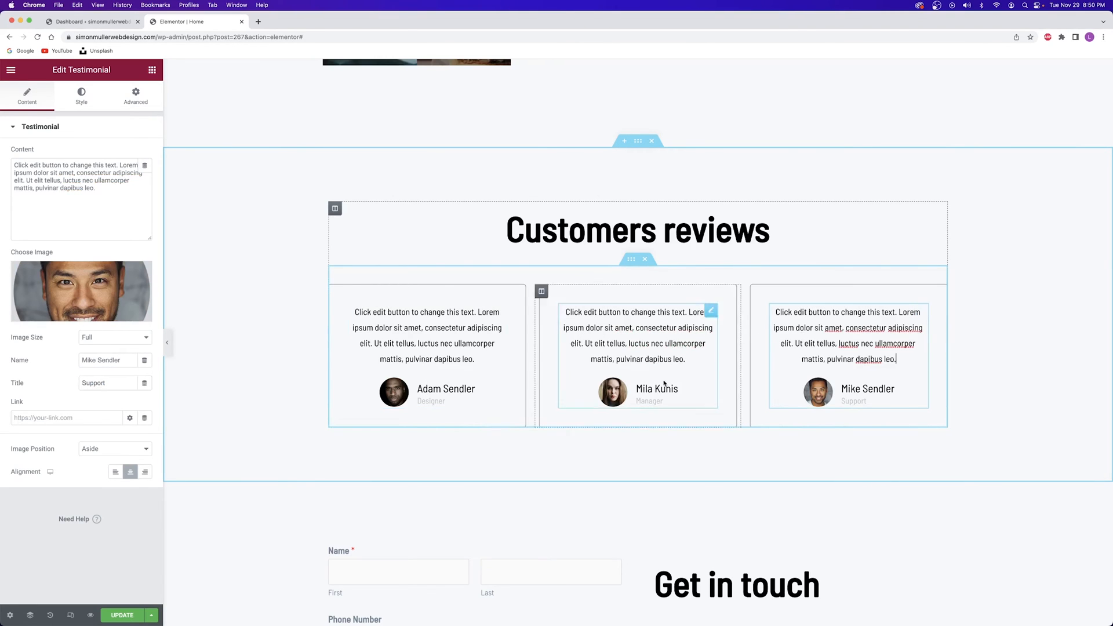
{"action": "left_click", "coordinate": [128, 613]}
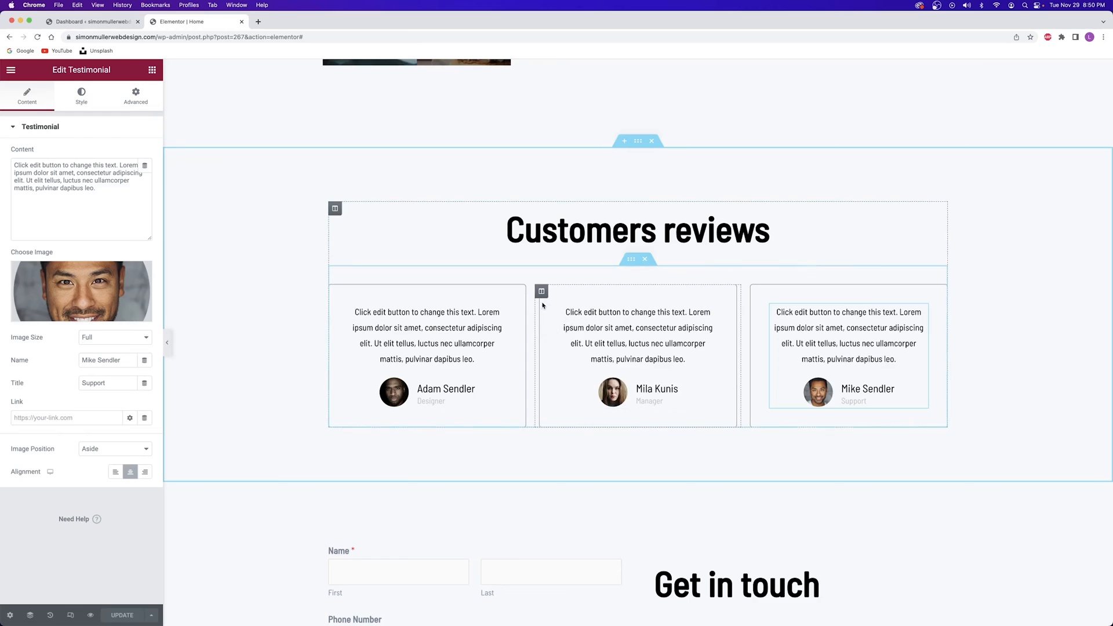
{"action": "scroll", "coordinate": [545, 303], "scroll_direction": "down", "scroll_amount": 7}
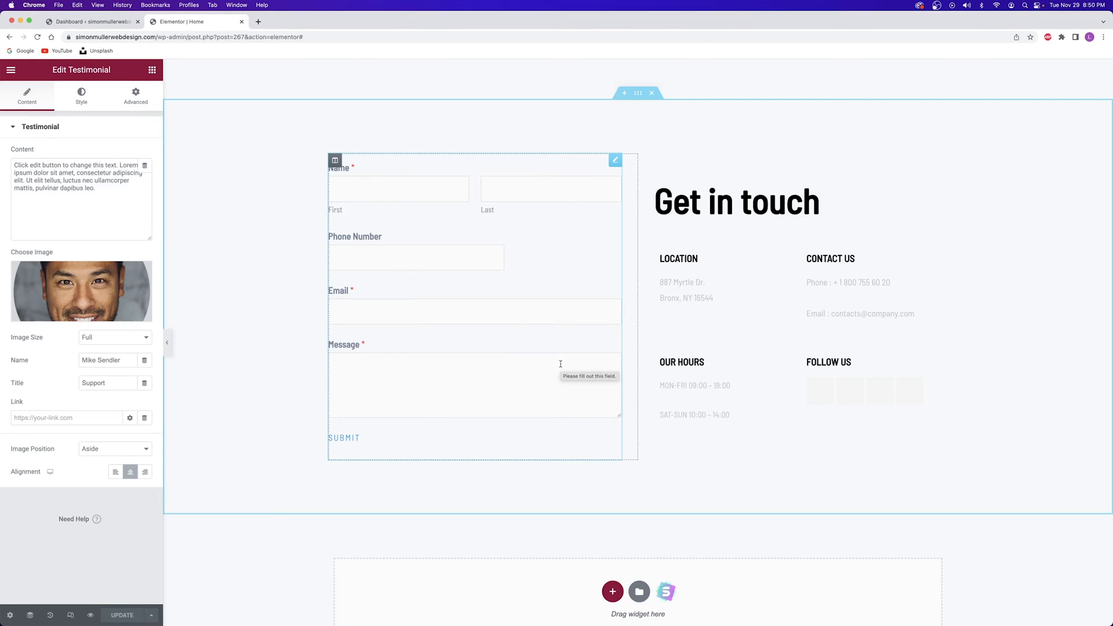
{"action": "scroll", "coordinate": [561, 364], "scroll_direction": "up", "scroll_amount": 20}
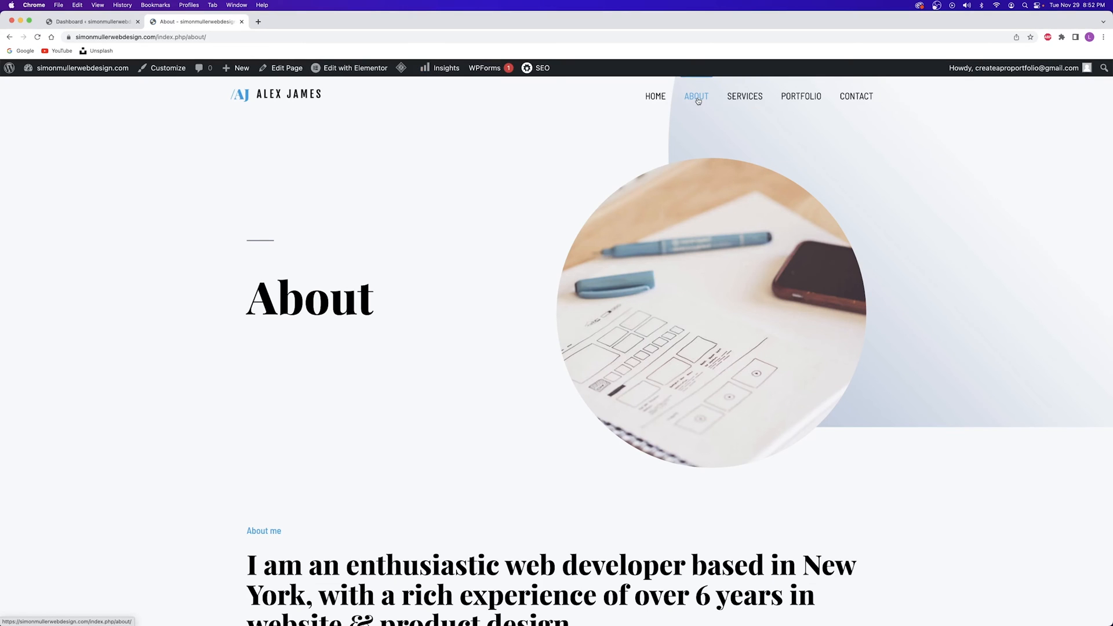
Scroll through the About page's skill bars and Experience timeline, then choose Edit with Elementor
{"action": "scroll", "coordinate": [666, 134], "scroll_direction": "down", "scroll_amount": 2}
{"action": "scroll", "coordinate": [584, 155], "scroll_direction": "up", "scroll_amount": 2}
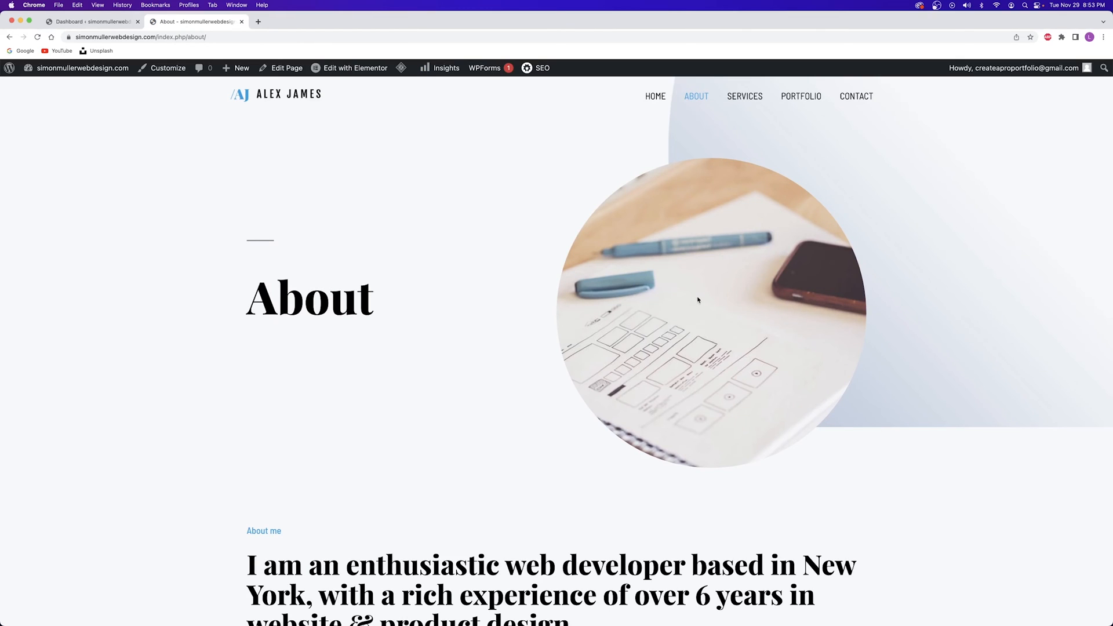
{"action": "scroll", "coordinate": [698, 299], "scroll_direction": "down", "scroll_amount": 14}
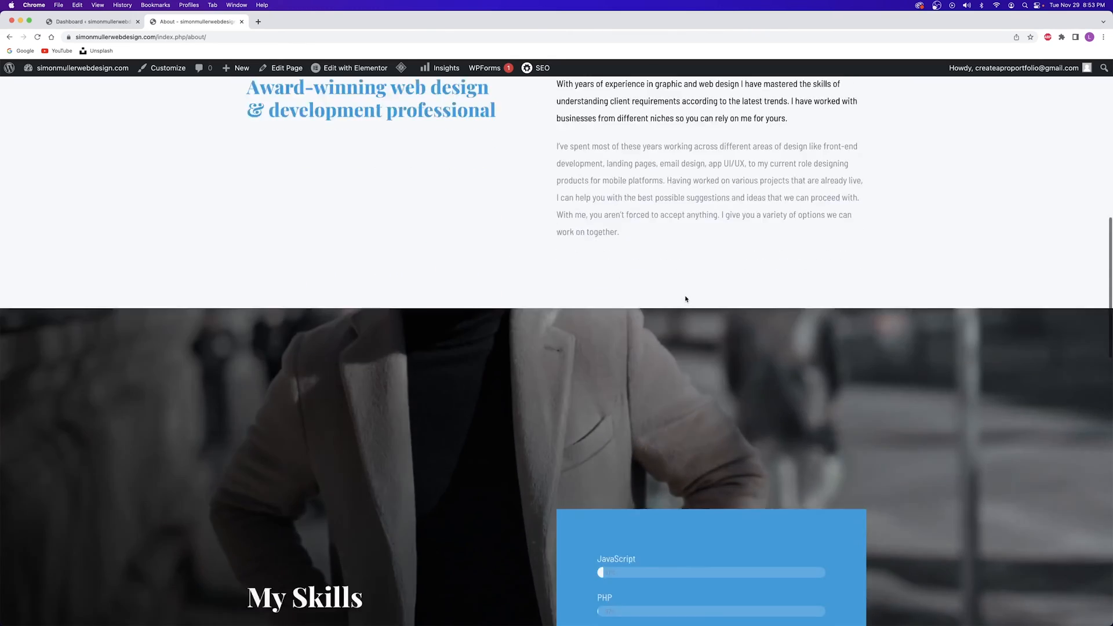
{"action": "scroll", "coordinate": [687, 299], "scroll_direction": "down", "scroll_amount": 1}
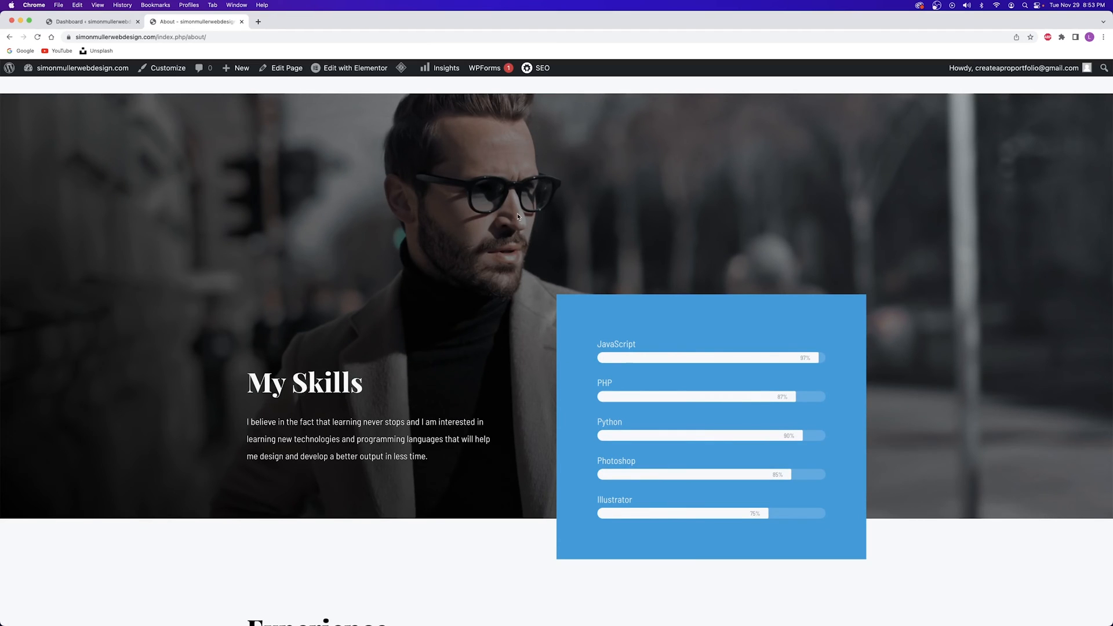
{"action": "scroll", "coordinate": [518, 217], "scroll_direction": "up", "scroll_amount": 3}
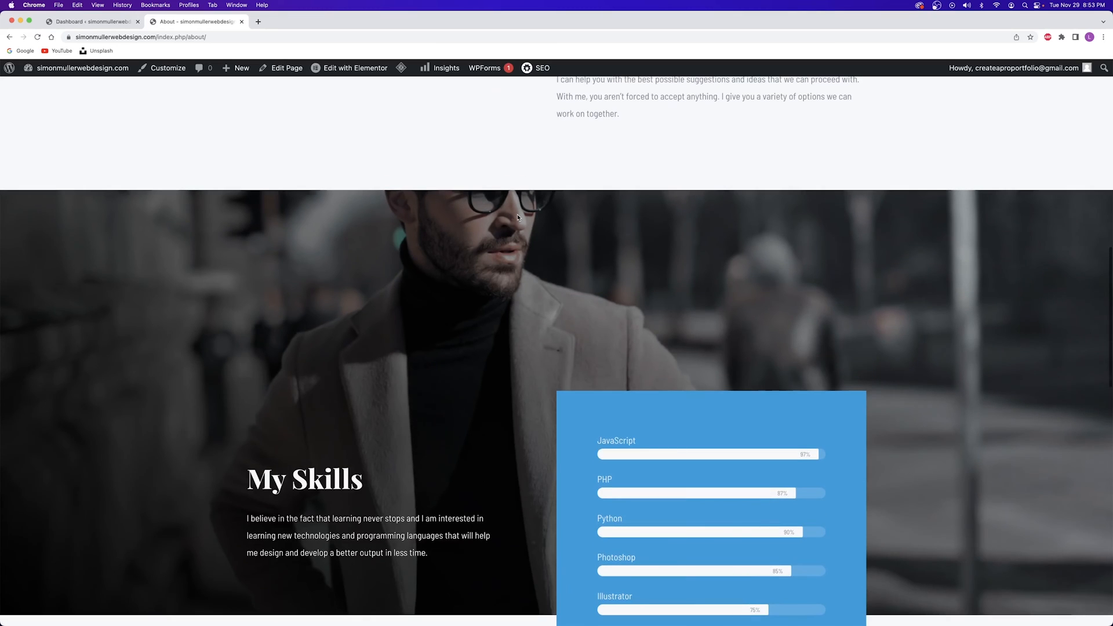
{"action": "scroll", "coordinate": [503, 227], "scroll_direction": "down", "scroll_amount": 3}
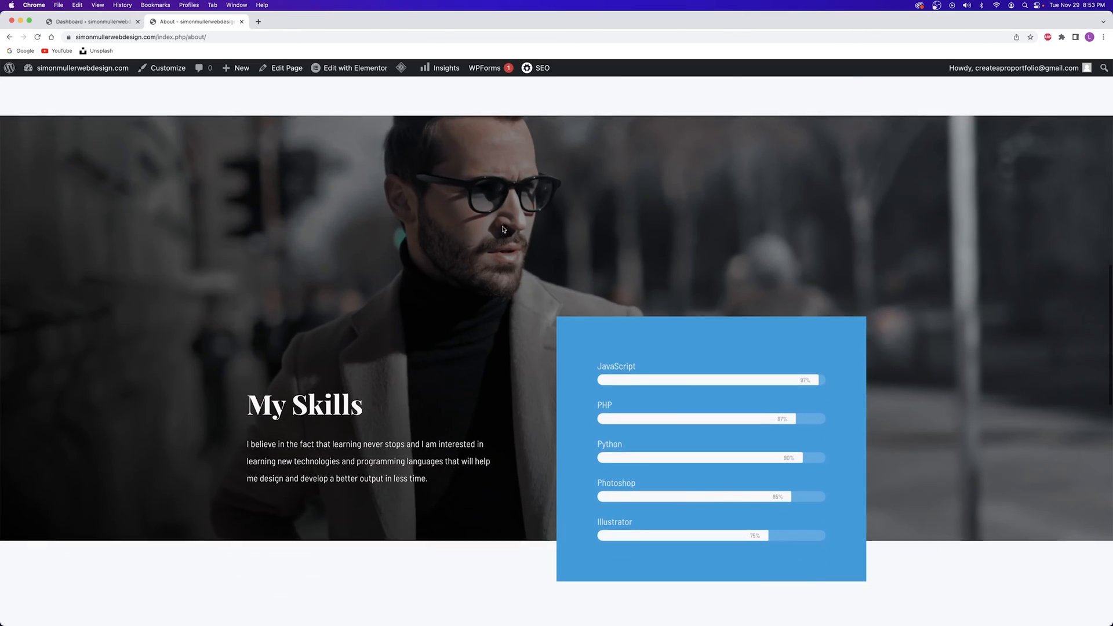
{"action": "scroll", "coordinate": [491, 214], "scroll_direction": "down", "scroll_amount": 10}
{"action": "scroll", "coordinate": [491, 215], "scroll_direction": "down", "scroll_amount": 10}
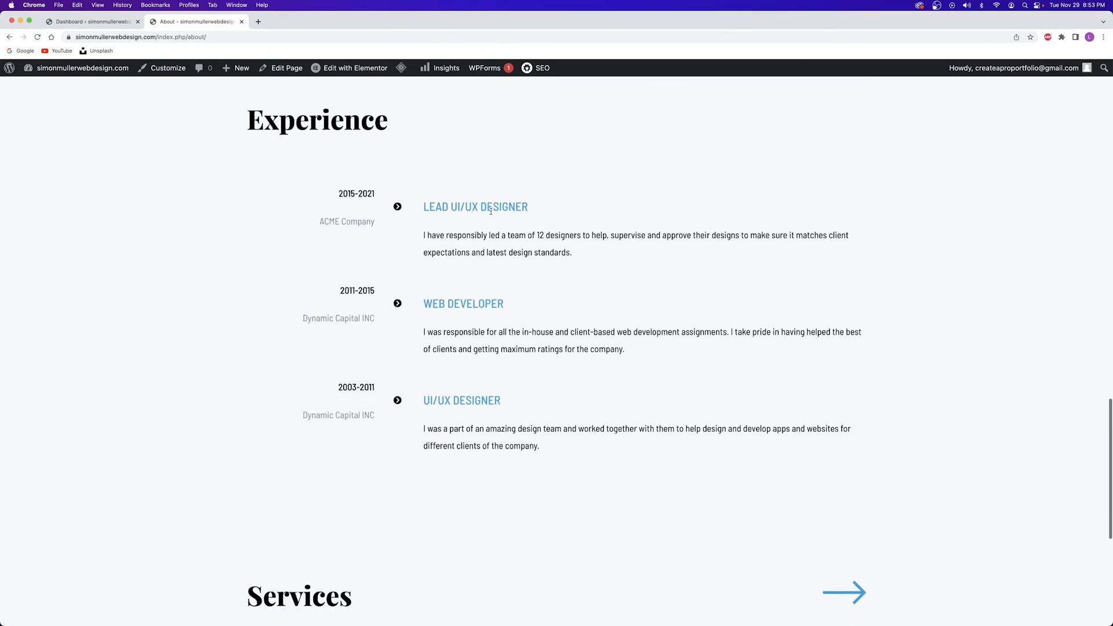
{"action": "scroll", "coordinate": [491, 214], "scroll_direction": "up", "scroll_amount": 8}
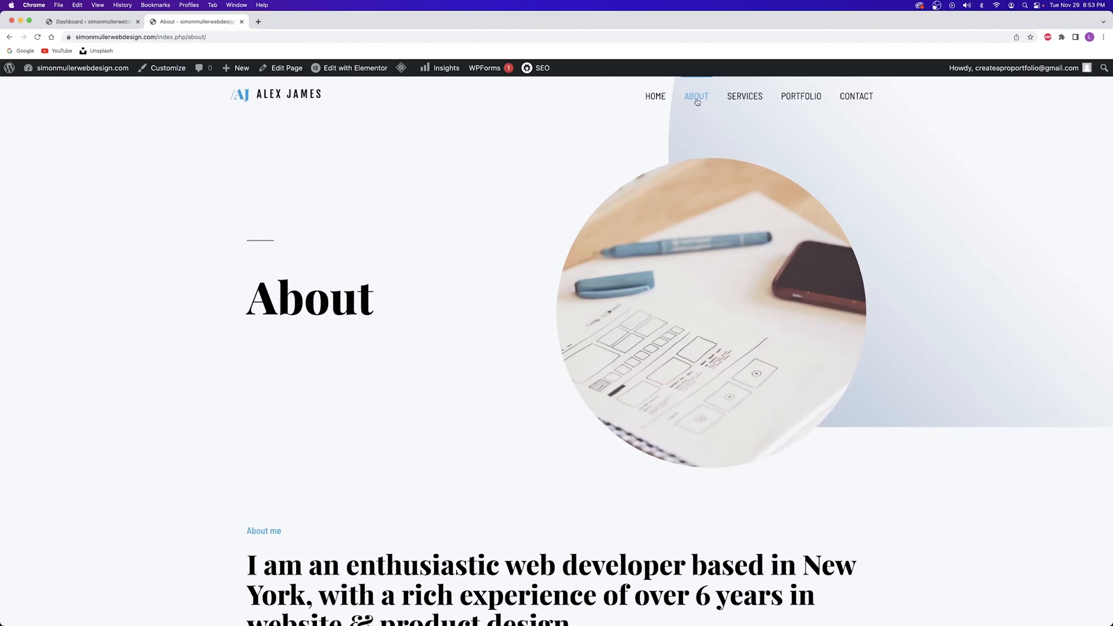
{"action": "scroll", "coordinate": [666, 123], "scroll_direction": "down", "scroll_amount": 4}
{"action": "scroll", "coordinate": [666, 124], "scroll_direction": "down", "scroll_amount": 4}
{"action": "scroll", "coordinate": [570, 167], "scroll_direction": "up", "scroll_amount": 1}
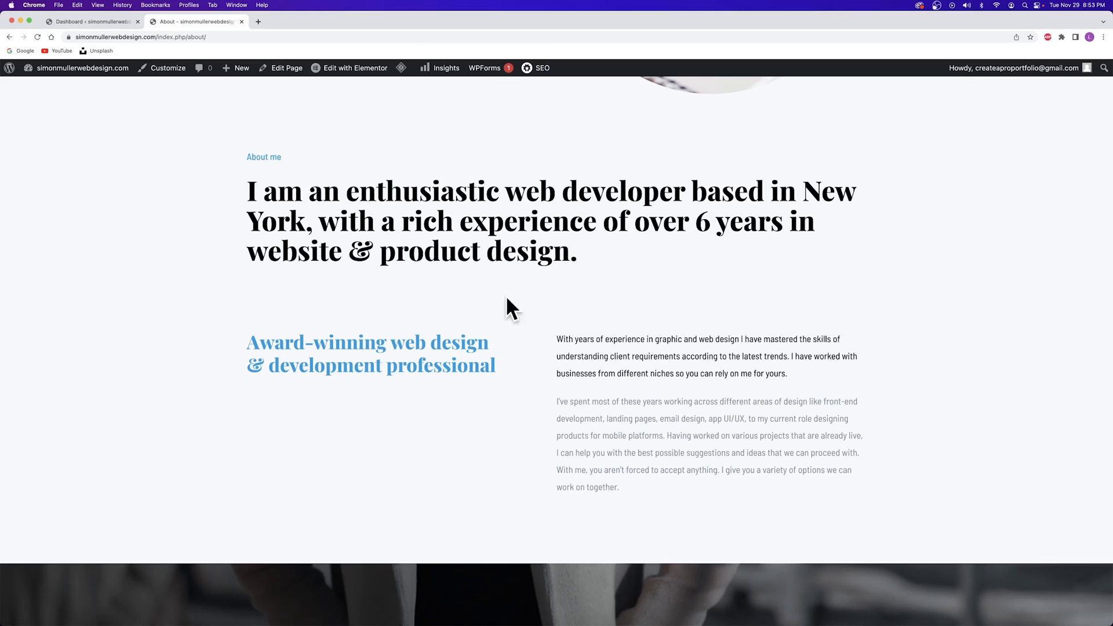
{"action": "scroll", "coordinate": [458, 311], "scroll_direction": "down", "scroll_amount": 8}
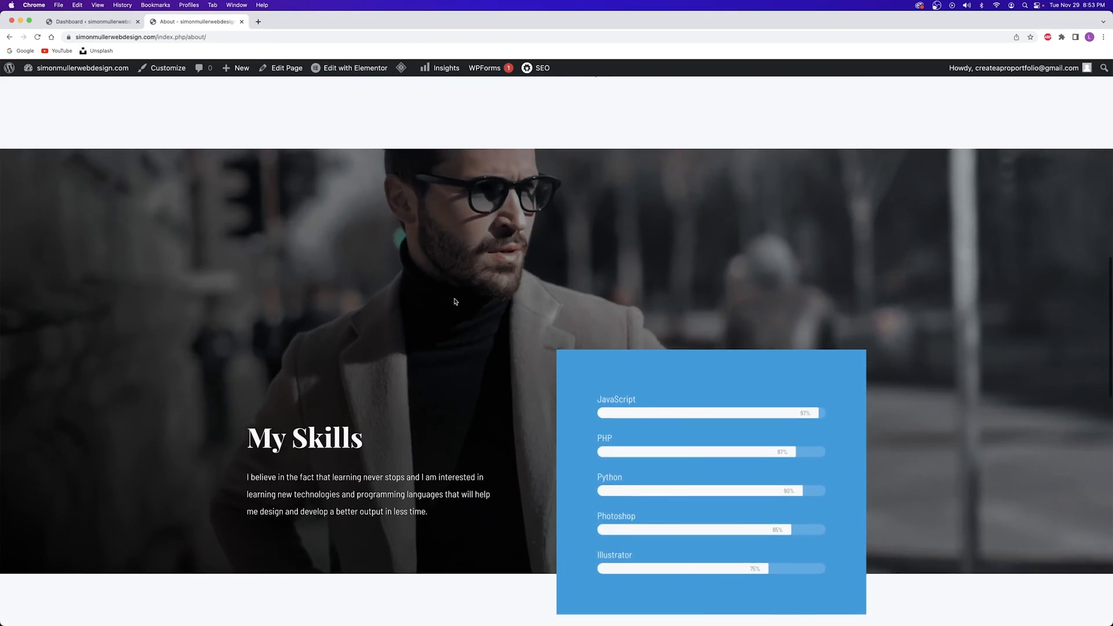
{"action": "scroll", "coordinate": [455, 302], "scroll_direction": "down", "scroll_amount": 9}
{"action": "scroll", "coordinate": [393, 426], "scroll_direction": "up", "scroll_amount": 1}
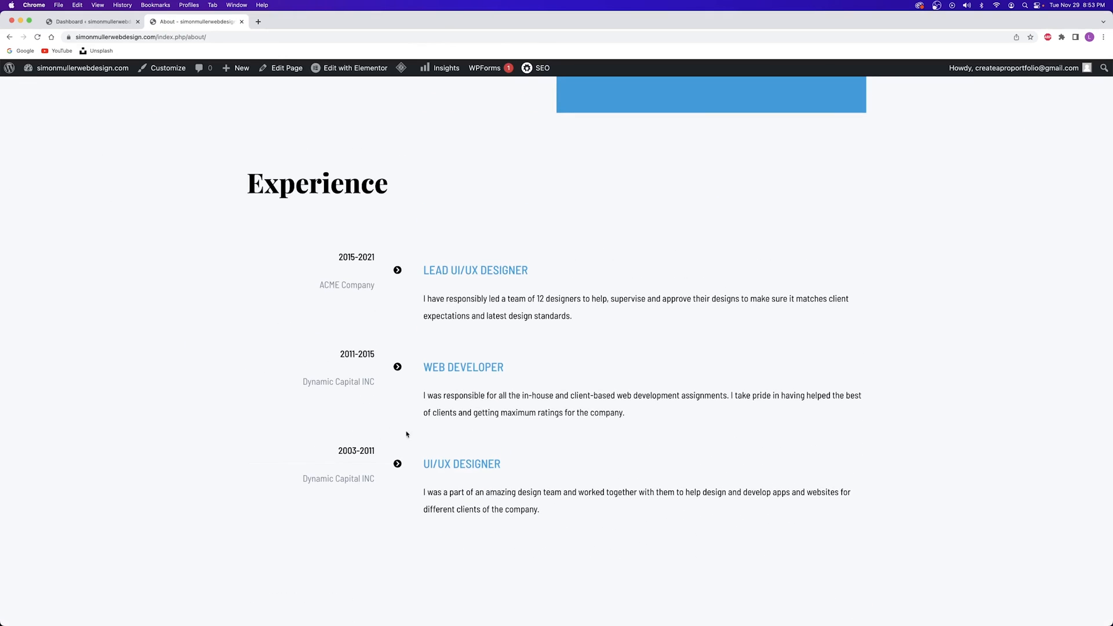
{"action": "left_click", "coordinate": [334, 74]}
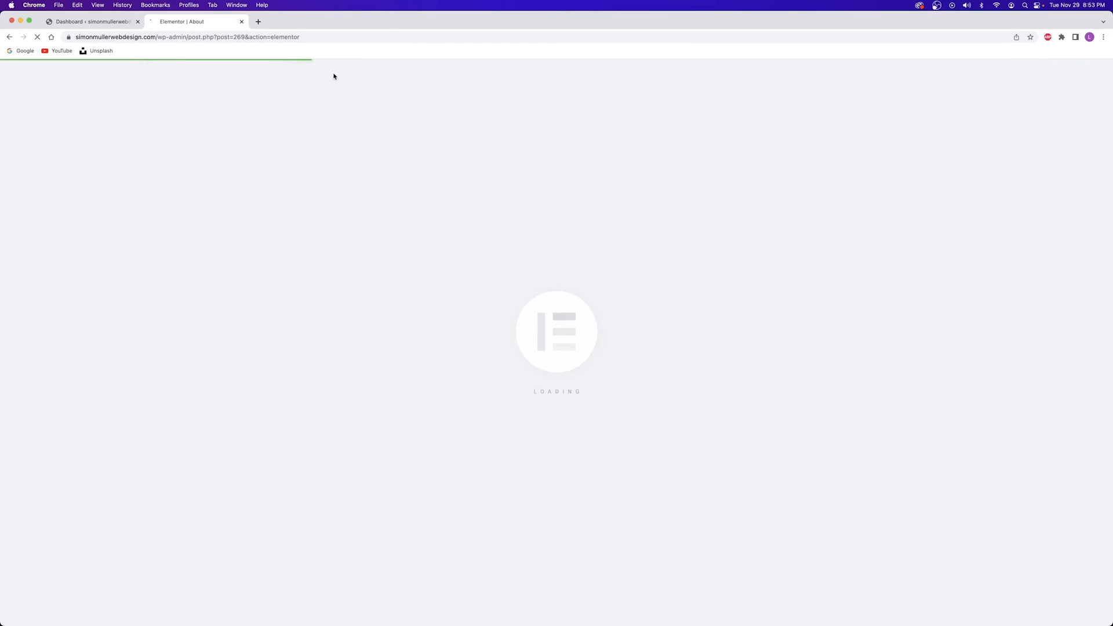
Look over the Lead UI/UX Designer entry, close the About editor, and open the live site in a new tab
{"action": "scroll", "coordinate": [597, 278], "scroll_direction": "down", "scroll_amount": 15}
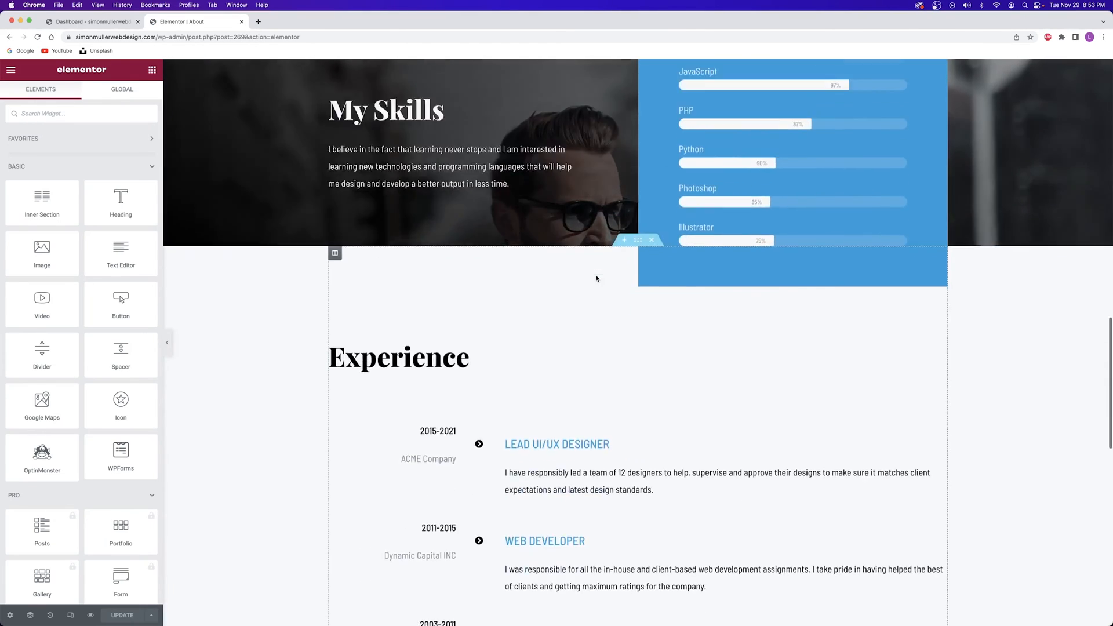
{"action": "scroll", "coordinate": [596, 278], "scroll_direction": "down", "scroll_amount": 1}
{"action": "left_click", "coordinate": [581, 232]}
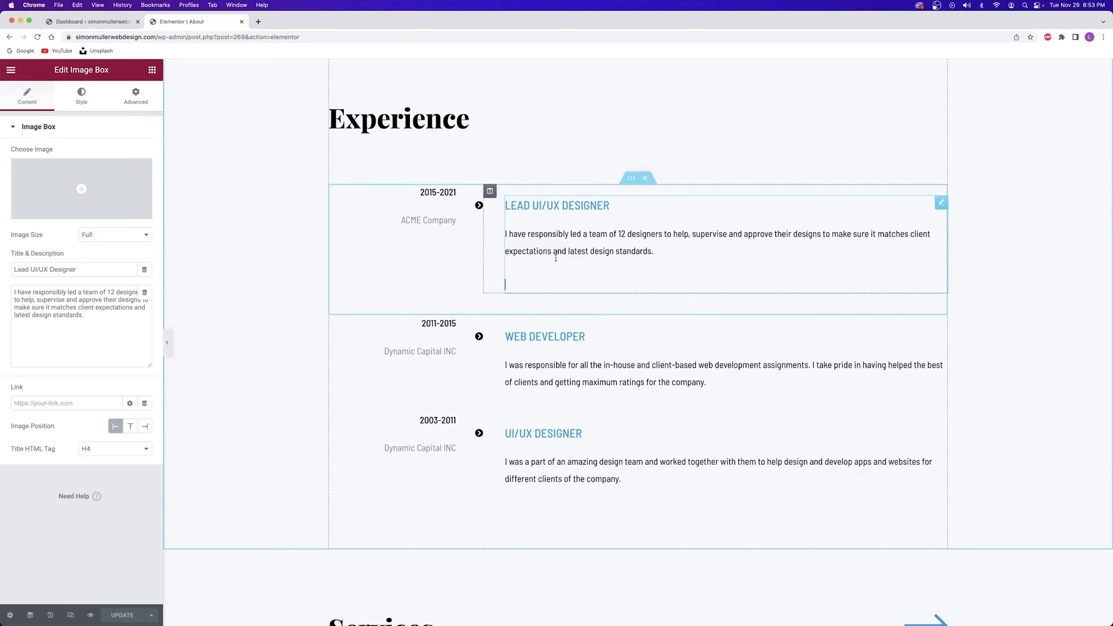
{"action": "scroll", "coordinate": [550, 253], "scroll_direction": "down", "scroll_amount": 6}
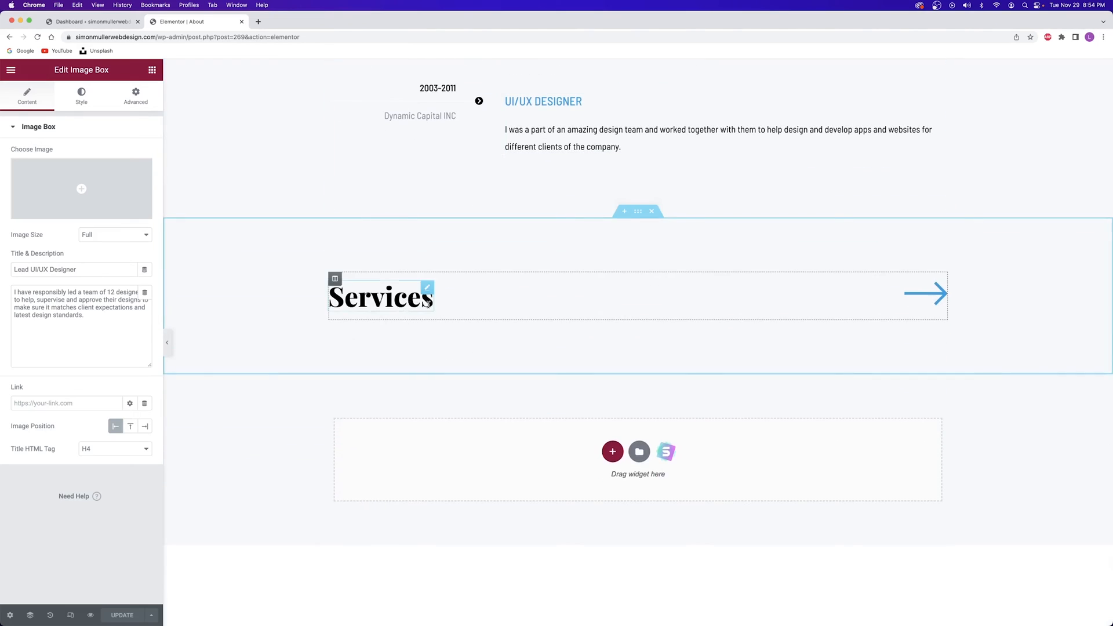
{"action": "left_click", "coordinate": [242, 23]}
{"action": "right_click", "coordinate": [76, 65]}
{"action": "left_click", "coordinate": [102, 72]}
In the new site tab, scroll through the Services page, then go to the Contact page
{"action": "left_click", "coordinate": [174, 19]}
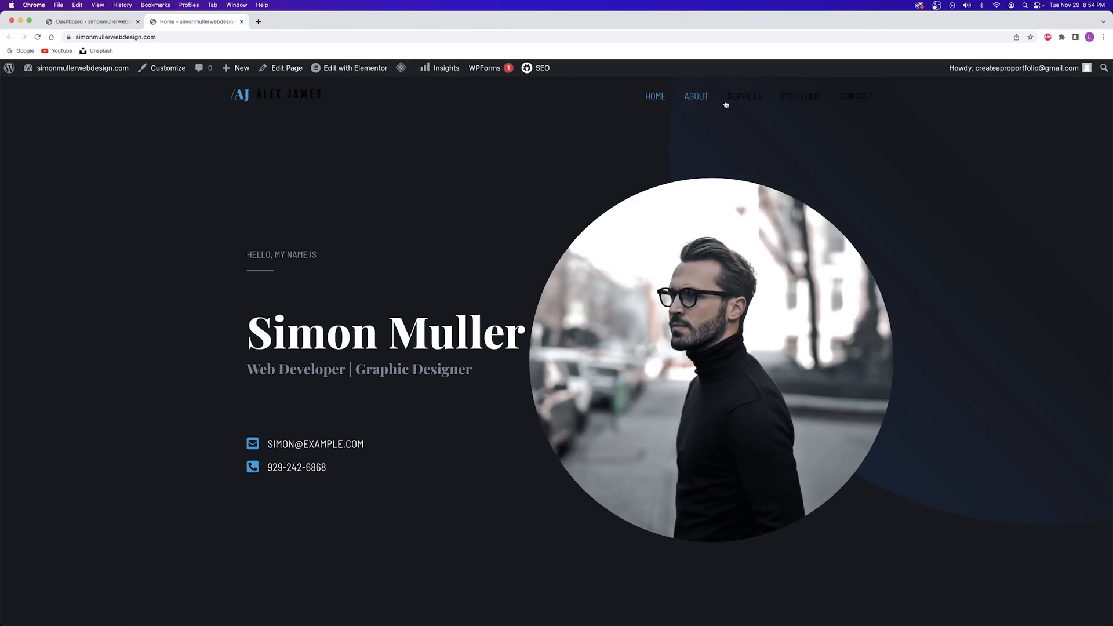
{"action": "left_click", "coordinate": [749, 100]}
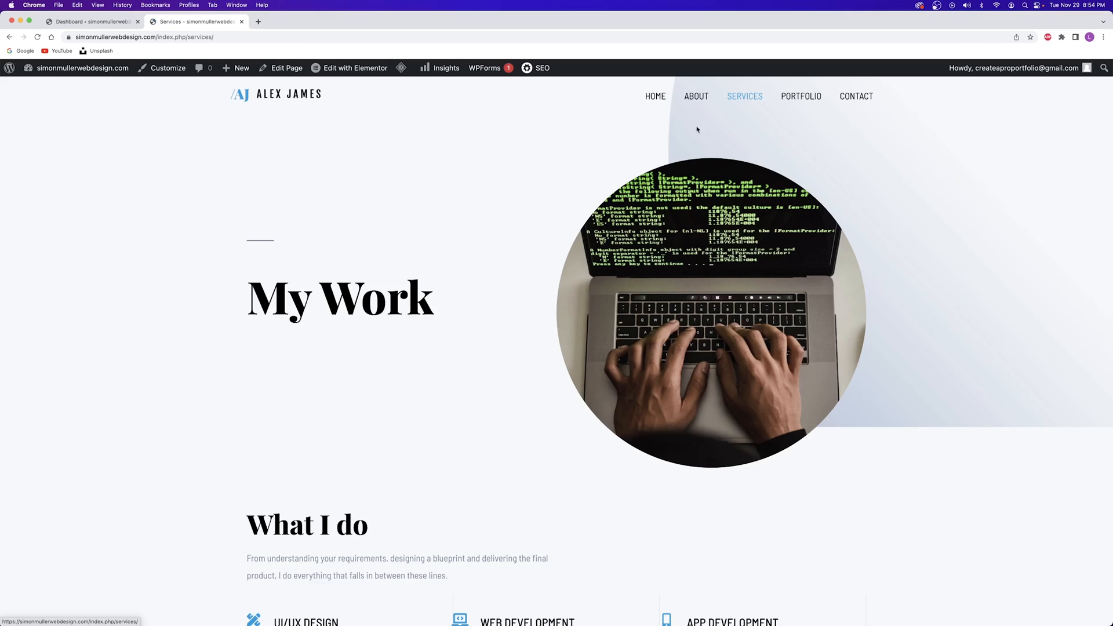
{"action": "scroll", "coordinate": [529, 333], "scroll_direction": "down", "scroll_amount": 15}
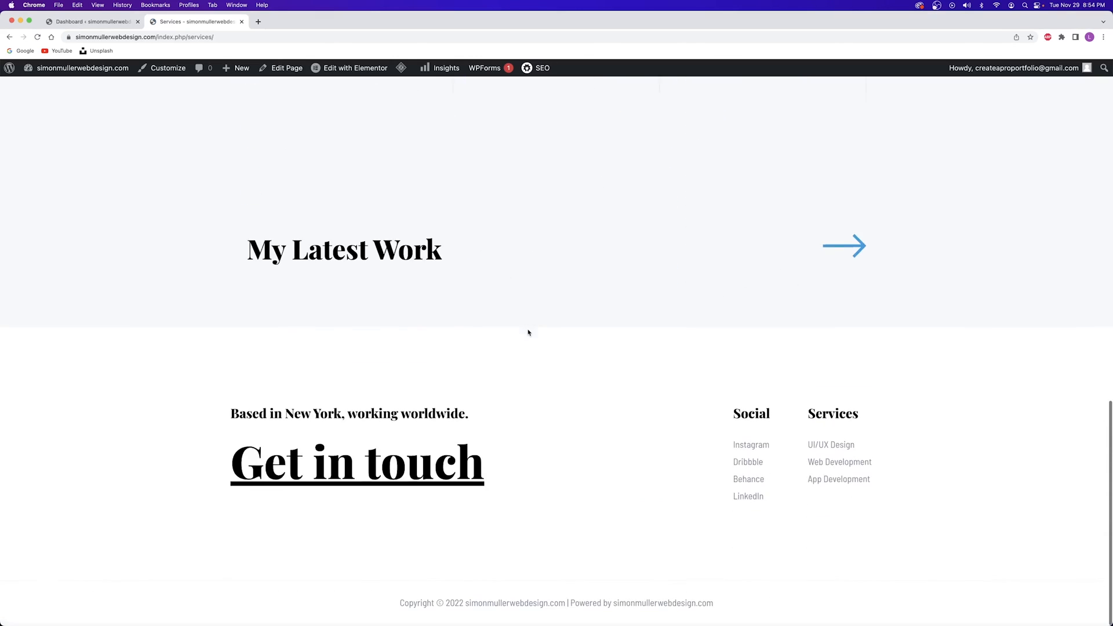
{"action": "scroll", "coordinate": [529, 332], "scroll_direction": "up", "scroll_amount": 15}
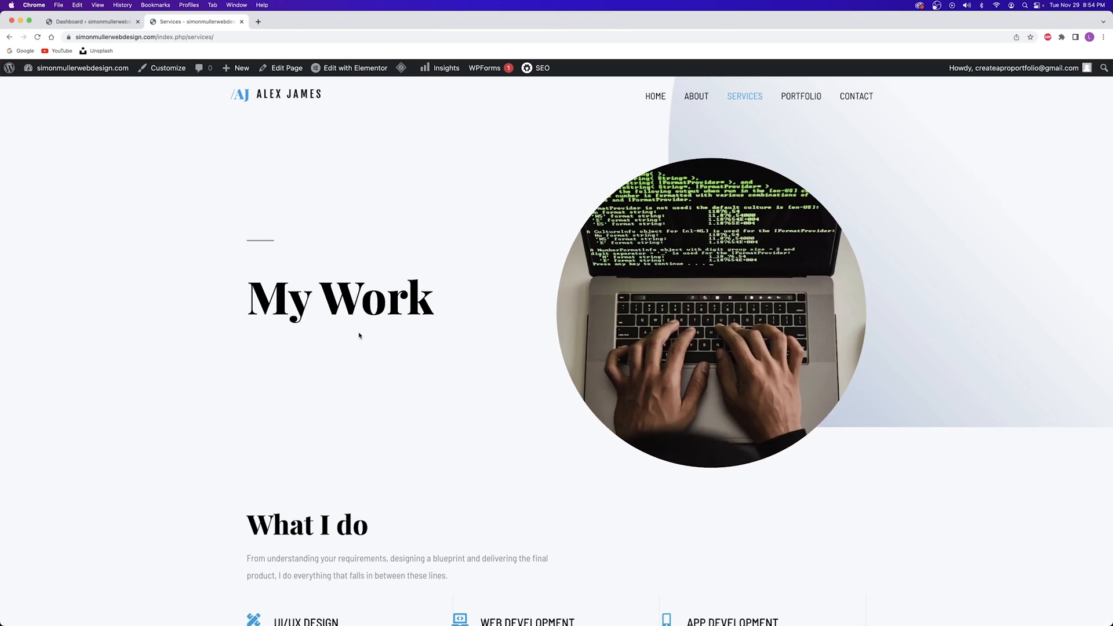
{"action": "scroll", "coordinate": [513, 306], "scroll_direction": "down", "scroll_amount": 2}
{"action": "scroll", "coordinate": [561, 251], "scroll_direction": "down", "scroll_amount": 2}
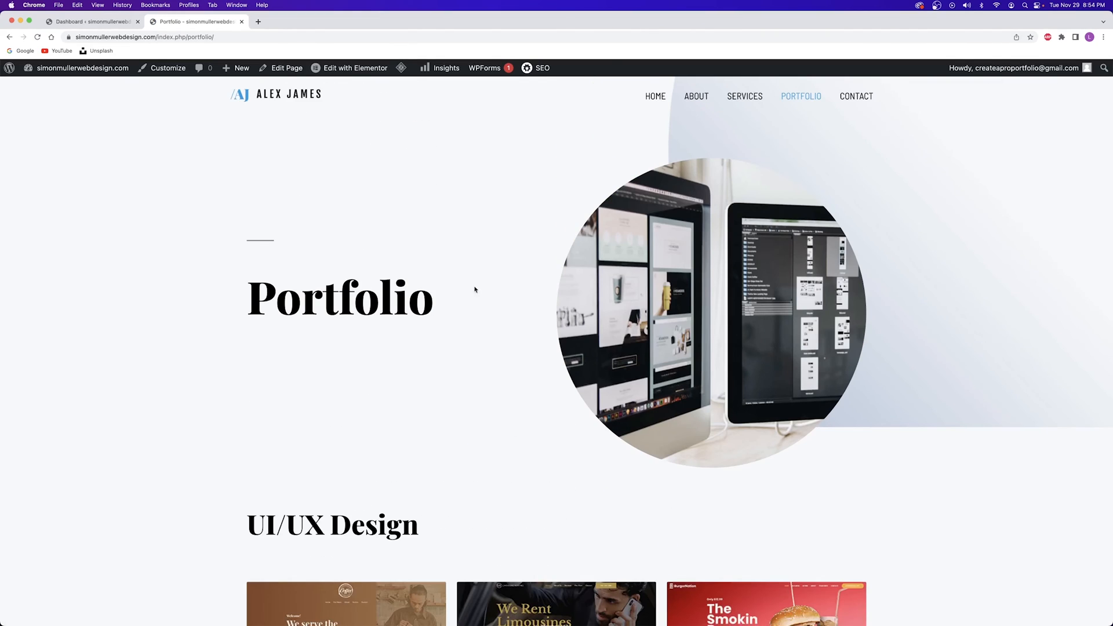
{"action": "scroll", "coordinate": [458, 280], "scroll_direction": "down", "scroll_amount": 20}
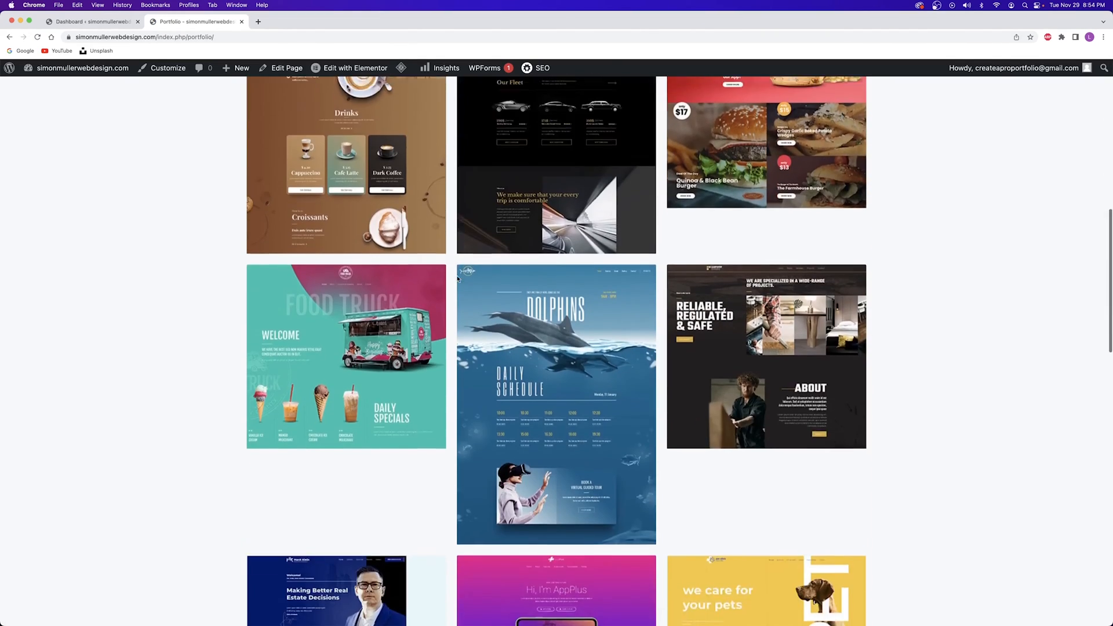
{"action": "scroll", "coordinate": [458, 280], "scroll_direction": "up", "scroll_amount": 20}
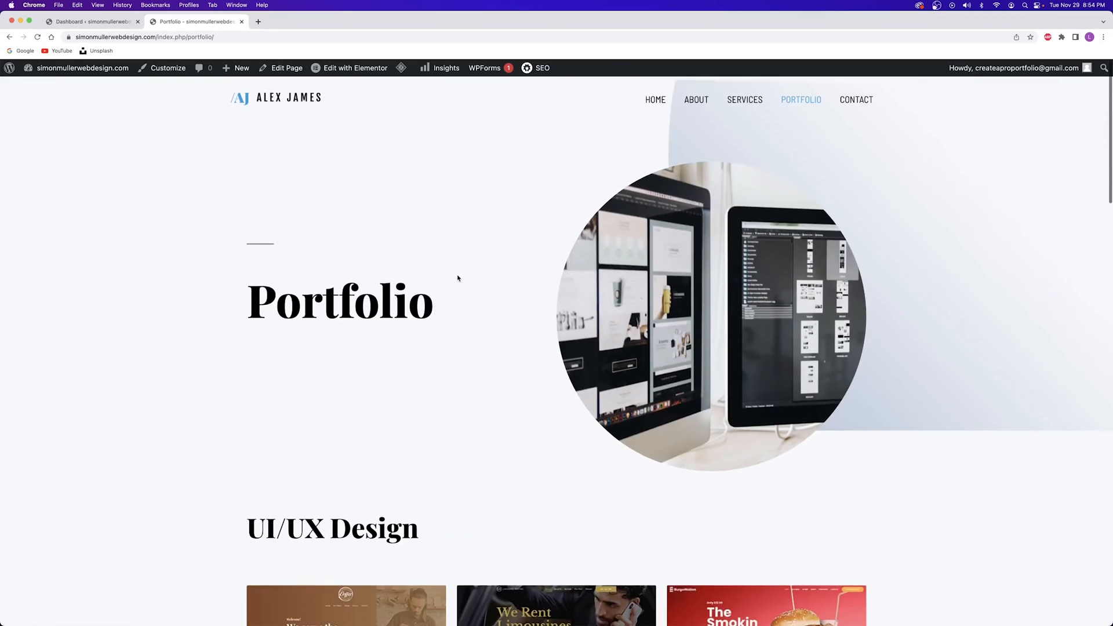
{"action": "left_click", "coordinate": [849, 95]}
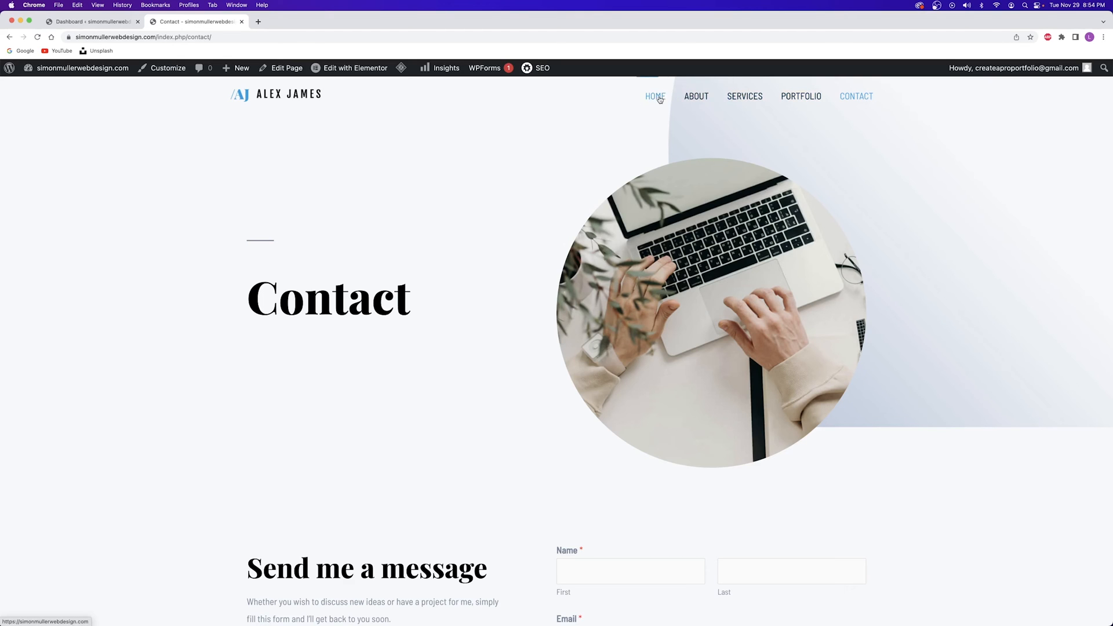
Open the live site in a new tab from the dashboard, then open its About page in Elementor
{"action": "left_click", "coordinate": [81, 24]}
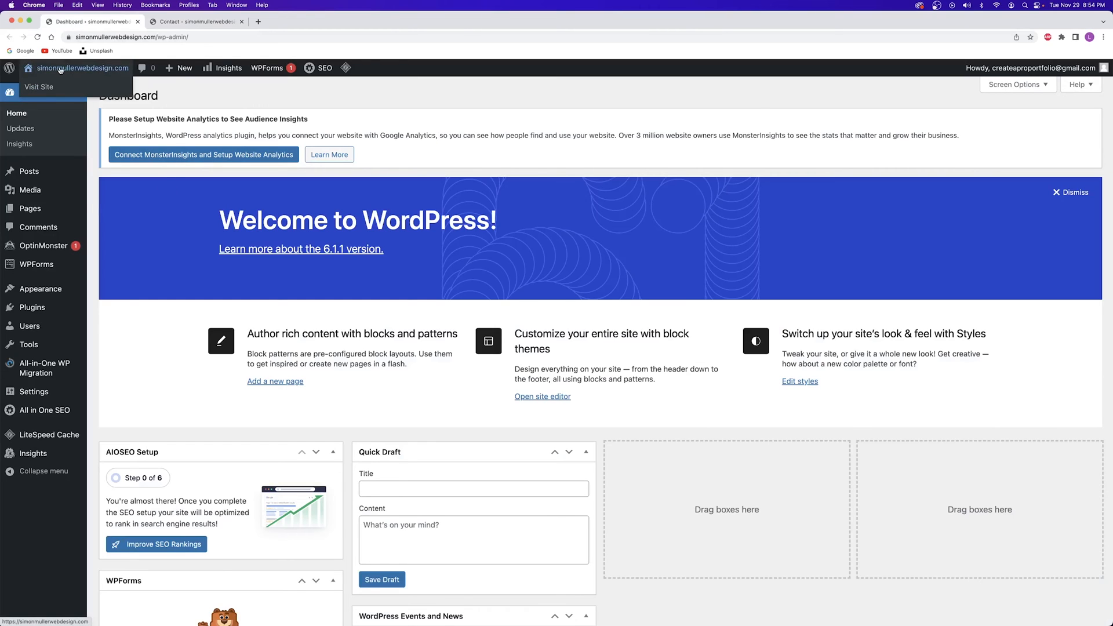
{"action": "right_click", "coordinate": [64, 70]}
{"action": "left_click", "coordinate": [65, 72]}
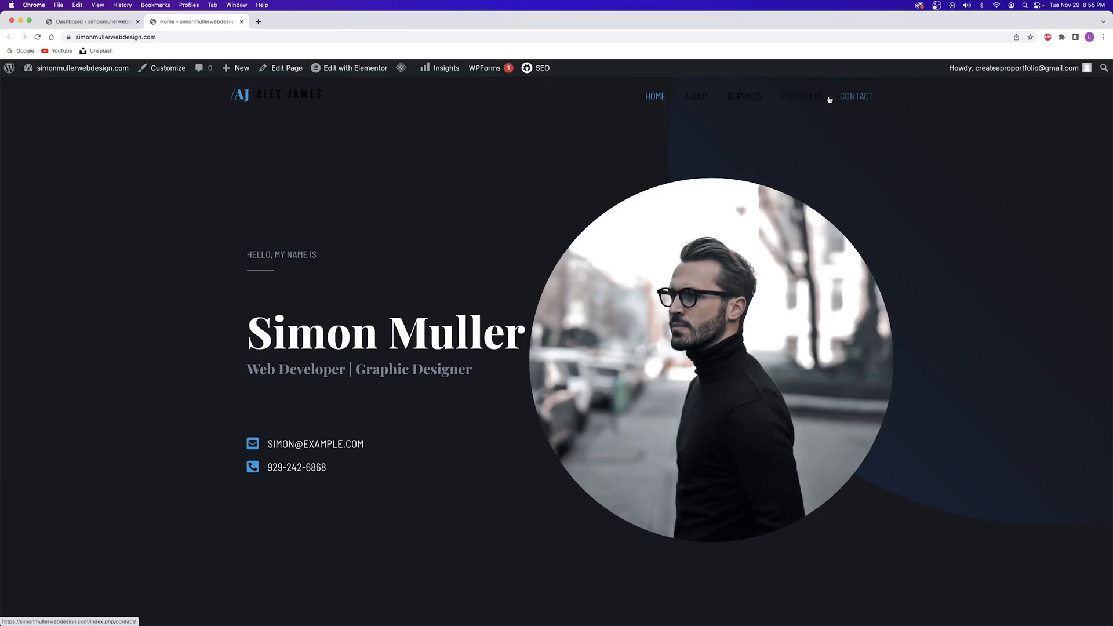
{"action": "left_click", "coordinate": [697, 98]}
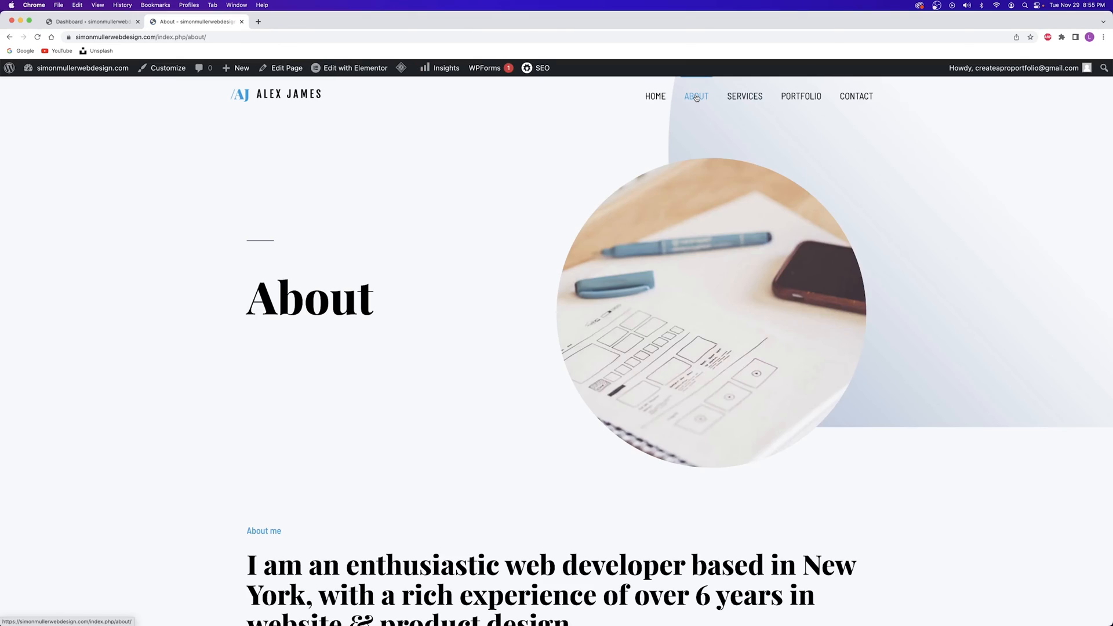
{"action": "left_click", "coordinate": [367, 69]}
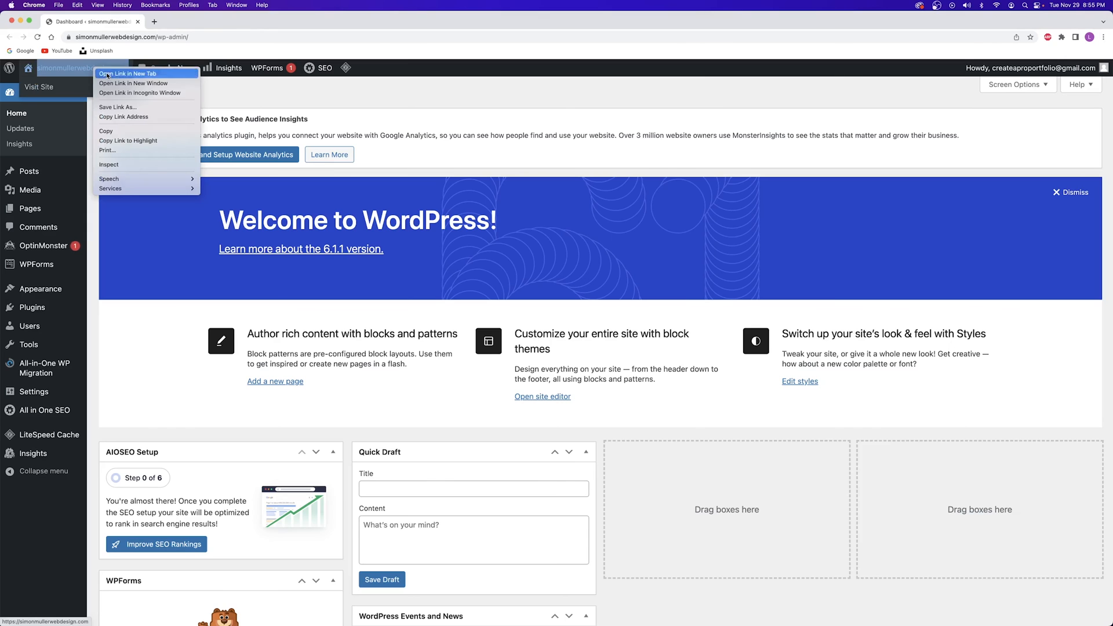
Reopen the live home page in a new tab and scroll to Services I Provide
{"action": "left_click", "coordinate": [105, 75]}
{"action": "left_click", "coordinate": [167, 25]}
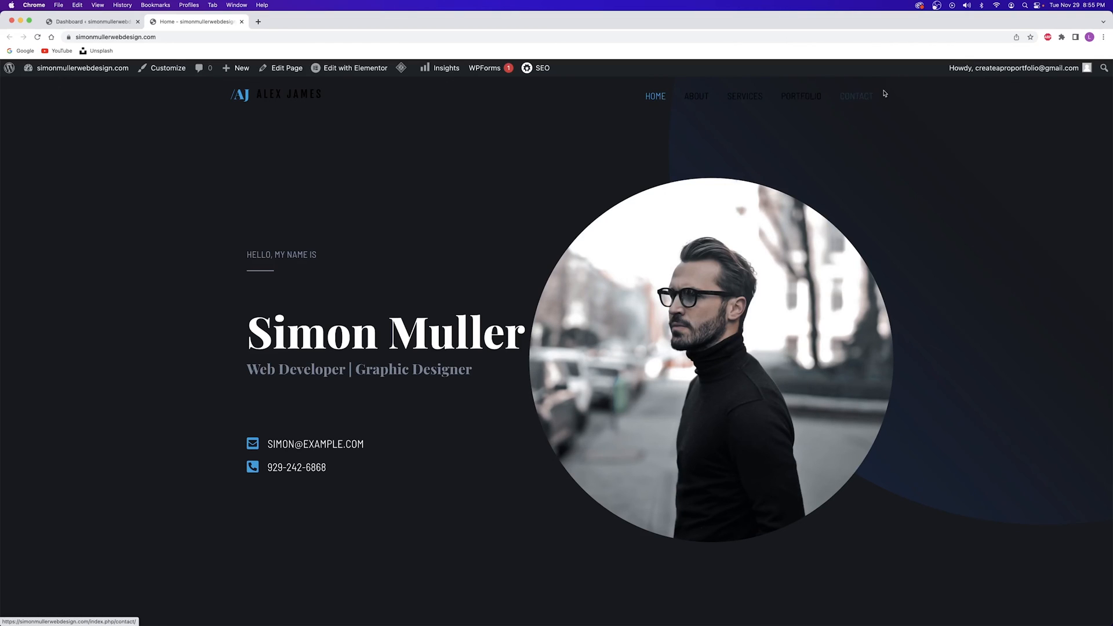
{"action": "scroll", "coordinate": [470, 213], "scroll_direction": "down", "scroll_amount": 15}
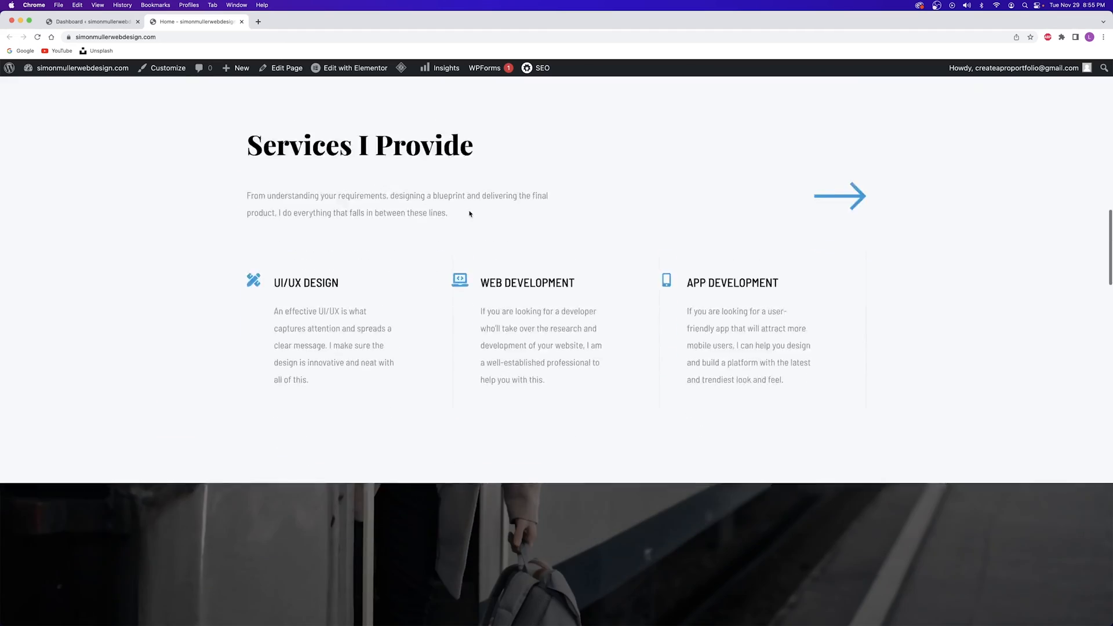
{"action": "scroll", "coordinate": [804, 277], "scroll_direction": "up", "scroll_amount": 10}
{"action": "scroll", "coordinate": [801, 278], "scroll_direction": "down", "scroll_amount": 7}
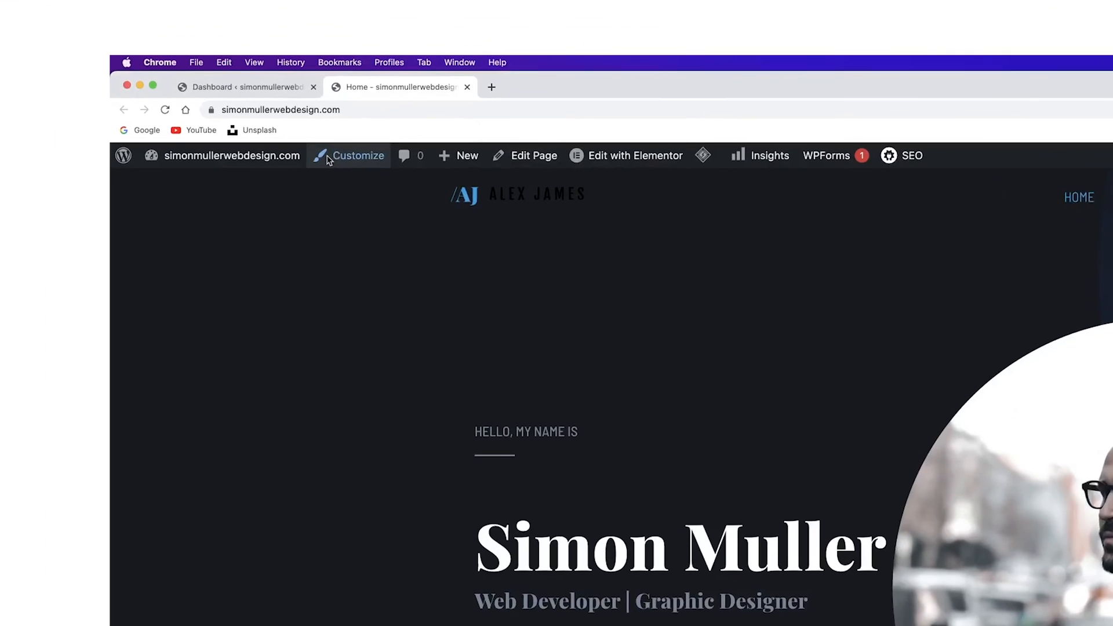
Open the admin bar's Customize link in a new tab and compare it with the live Home tab
{"action": "right_click", "coordinate": [329, 160]}
{"action": "left_click", "coordinate": [382, 168]}
{"action": "left_click", "coordinate": [539, 92]}
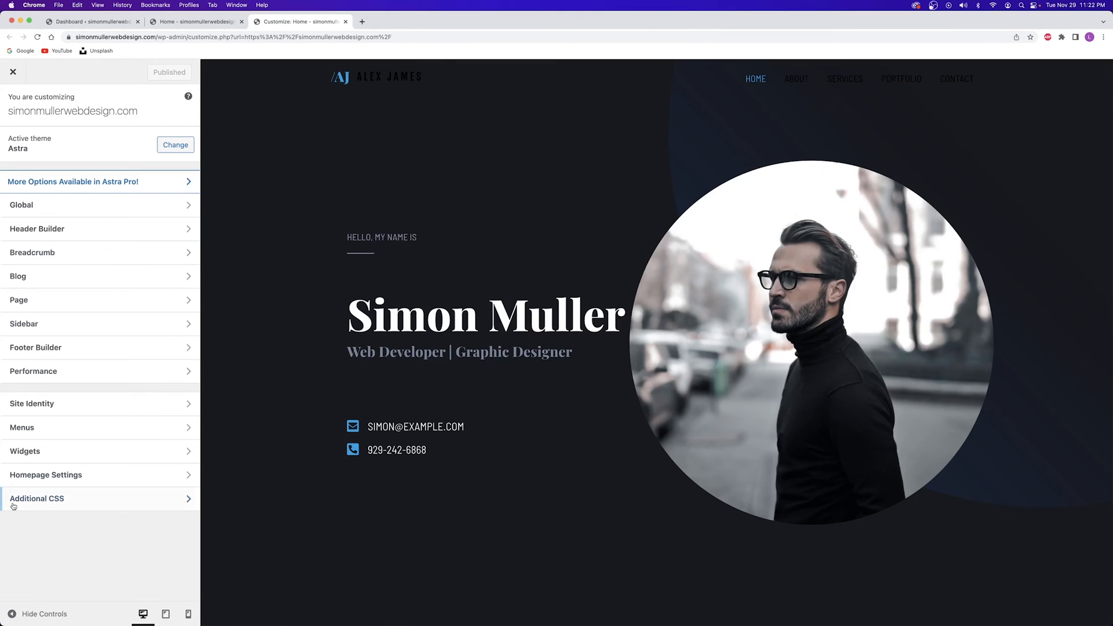
{"action": "left_click", "coordinate": [170, 23]}
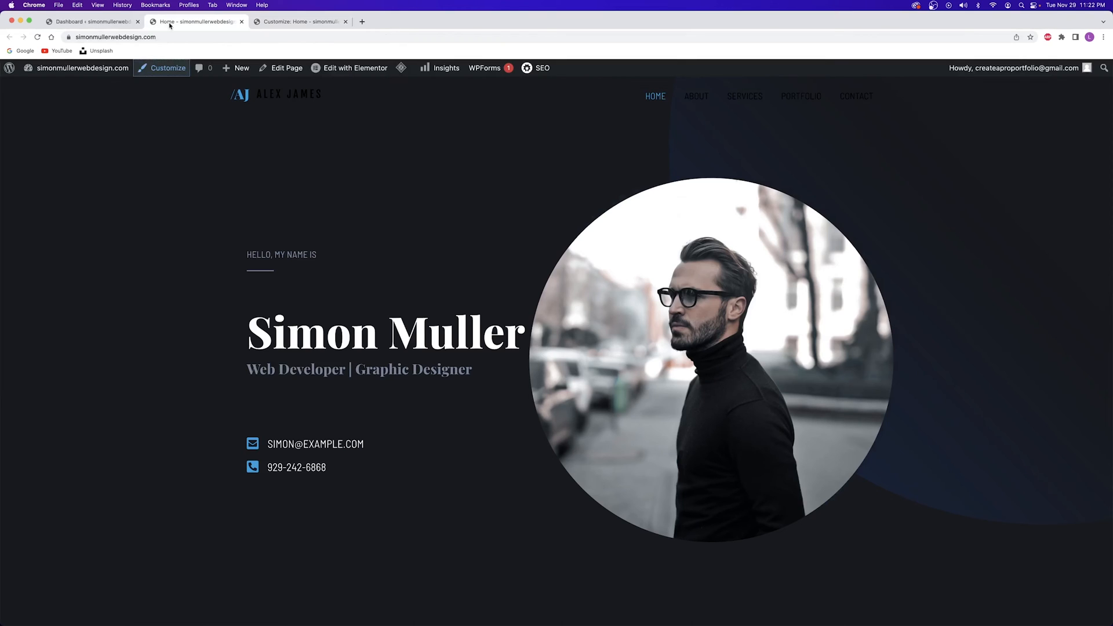
{"action": "left_click", "coordinate": [280, 23]}
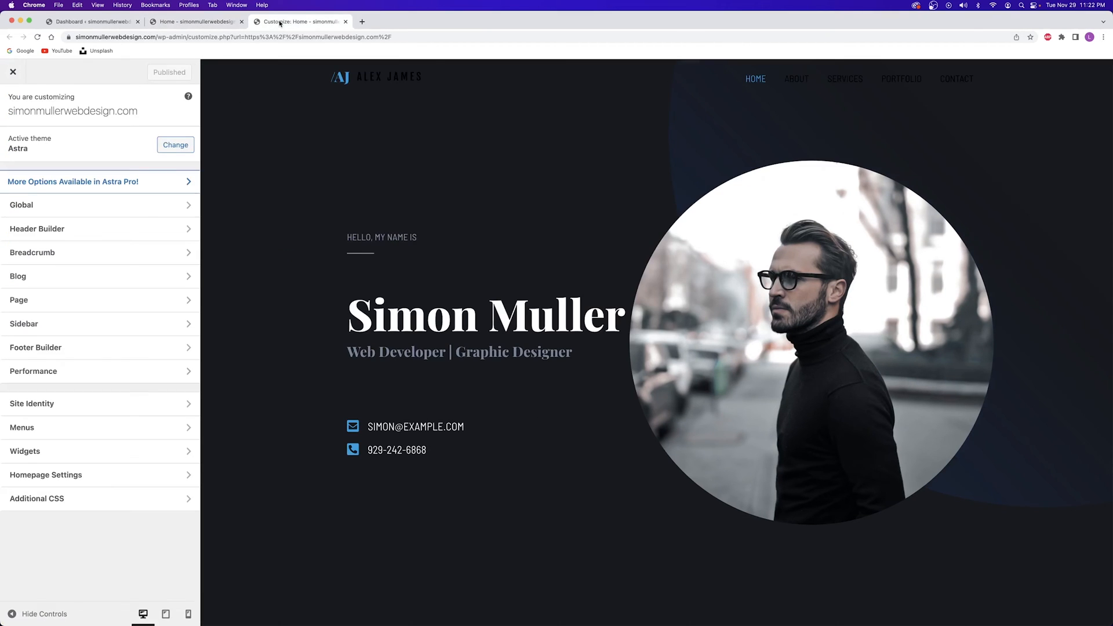
{"action": "left_click", "coordinate": [195, 23]}
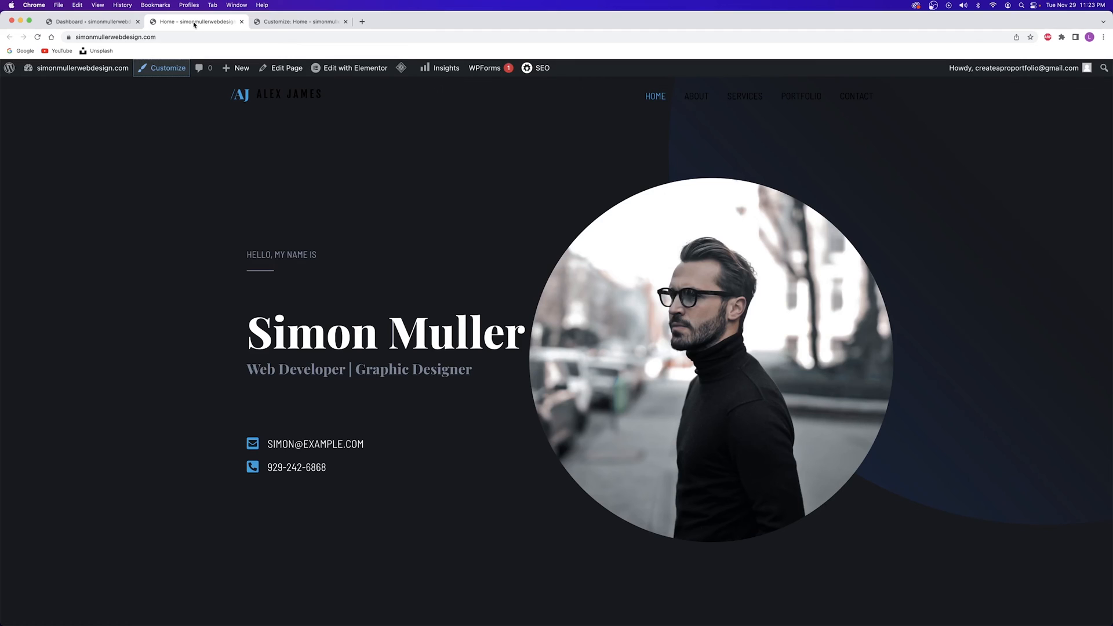
{"action": "left_click", "coordinate": [288, 21]}
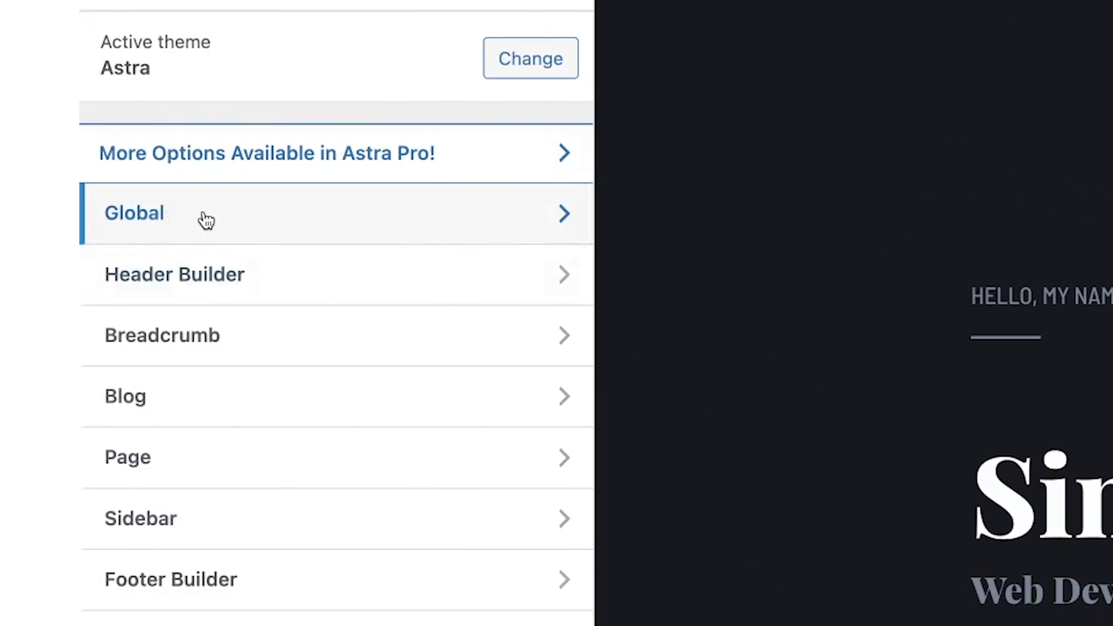
Open Global > Colors in the Customizer and preview the About page
{"action": "left_click", "coordinate": [204, 219]}
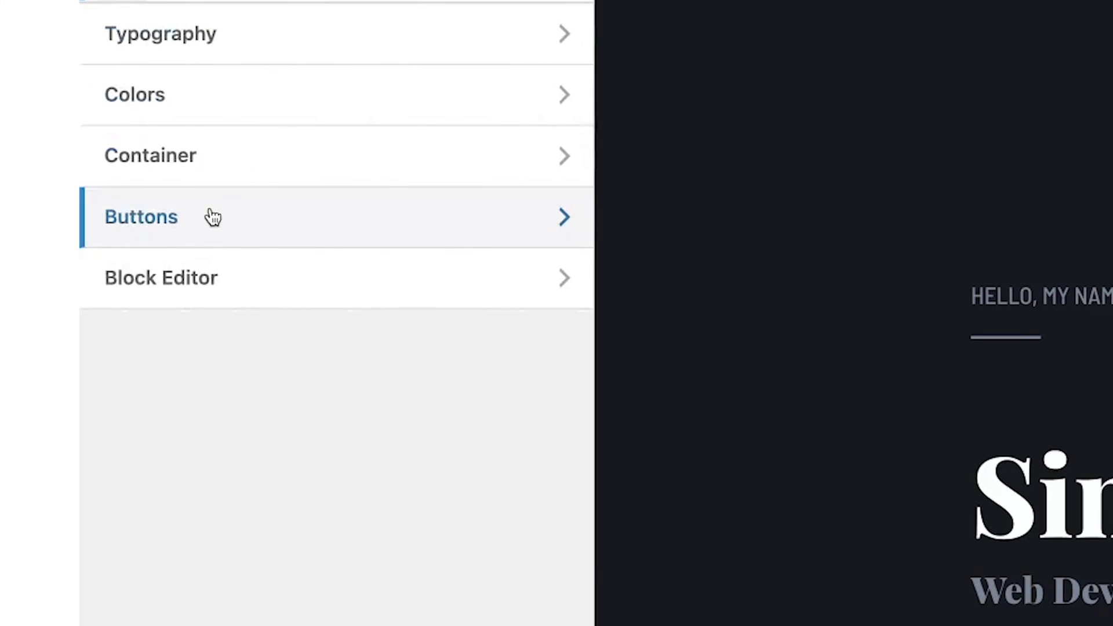
{"action": "left_click", "coordinate": [264, 102]}
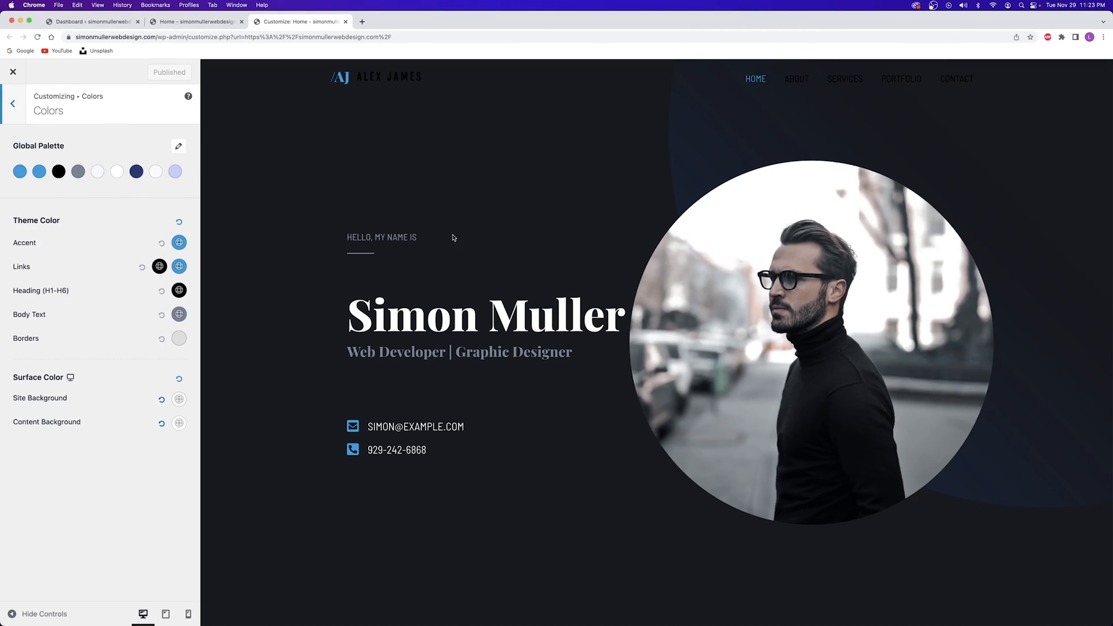
{"action": "scroll", "coordinate": [486, 236], "scroll_direction": "down", "scroll_amount": 5}
{"action": "scroll", "coordinate": [487, 236], "scroll_direction": "up", "scroll_amount": 3}
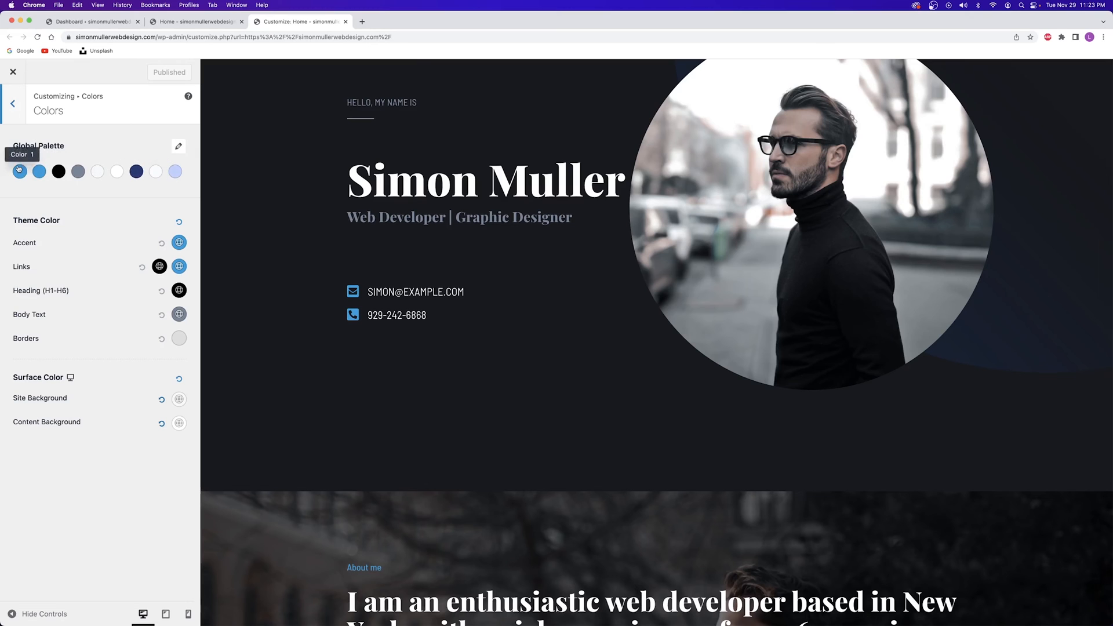
{"action": "scroll", "coordinate": [450, 316], "scroll_direction": "down", "scroll_amount": 5}
{"action": "scroll", "coordinate": [453, 315], "scroll_direction": "up", "scroll_amount": 7}
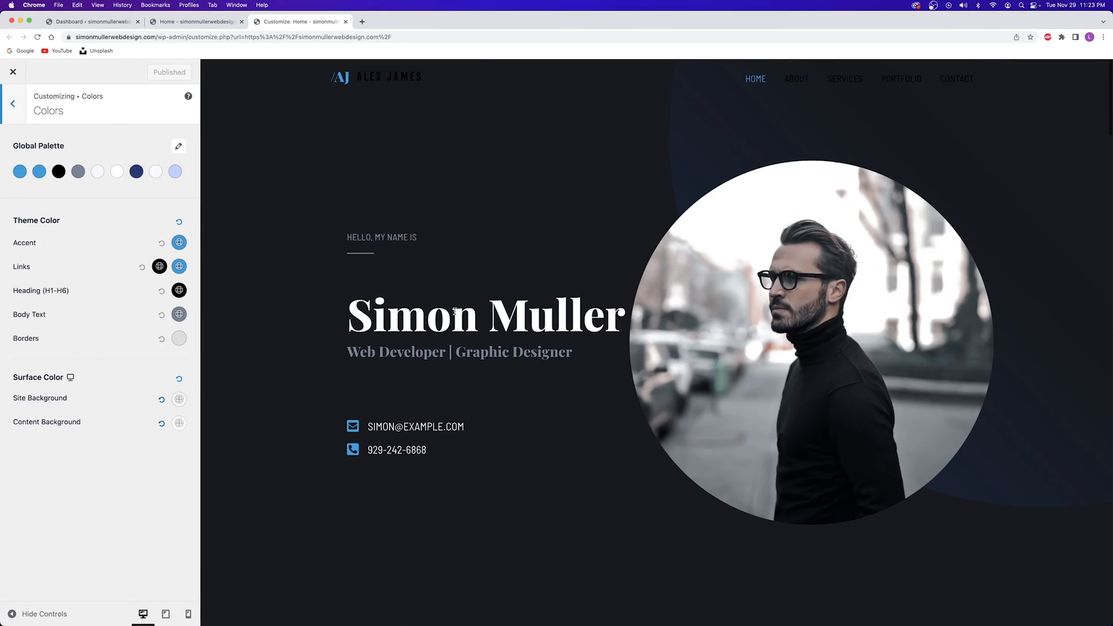
{"action": "left_click", "coordinate": [797, 78]}
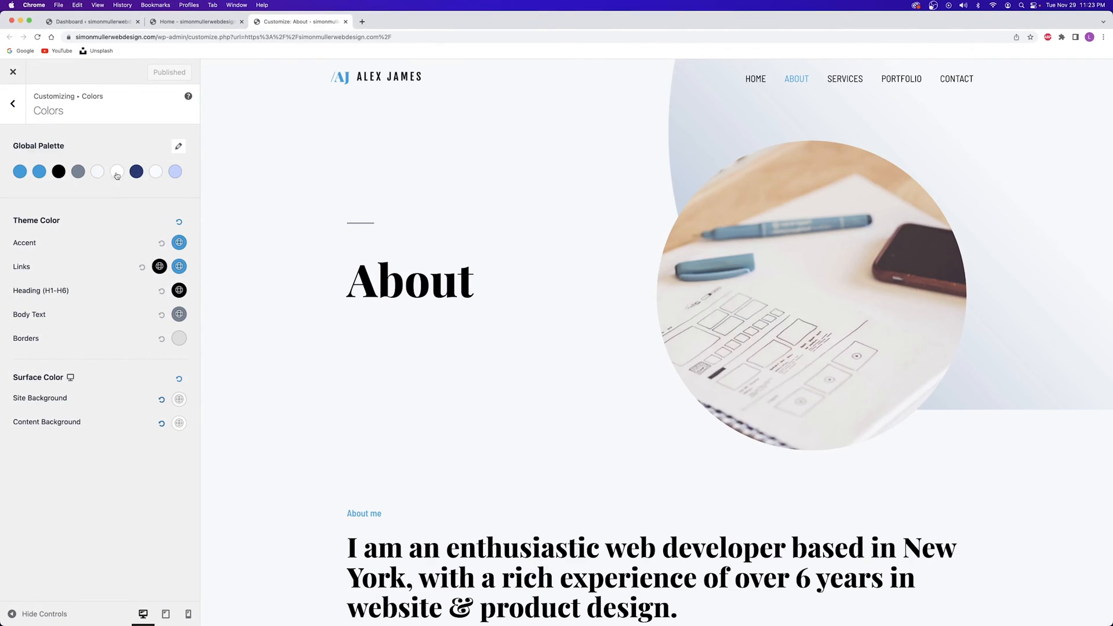
{"action": "scroll", "coordinate": [398, 360], "scroll_direction": "down", "scroll_amount": 3}
{"action": "scroll", "coordinate": [329, 198], "scroll_direction": "up", "scroll_amount": 4}
{"action": "scroll", "coordinate": [294, 218], "scroll_direction": "down", "scroll_amount": 3}
Darken global palette Color 5 to 1D2020
{"action": "left_click", "coordinate": [107, 174]}
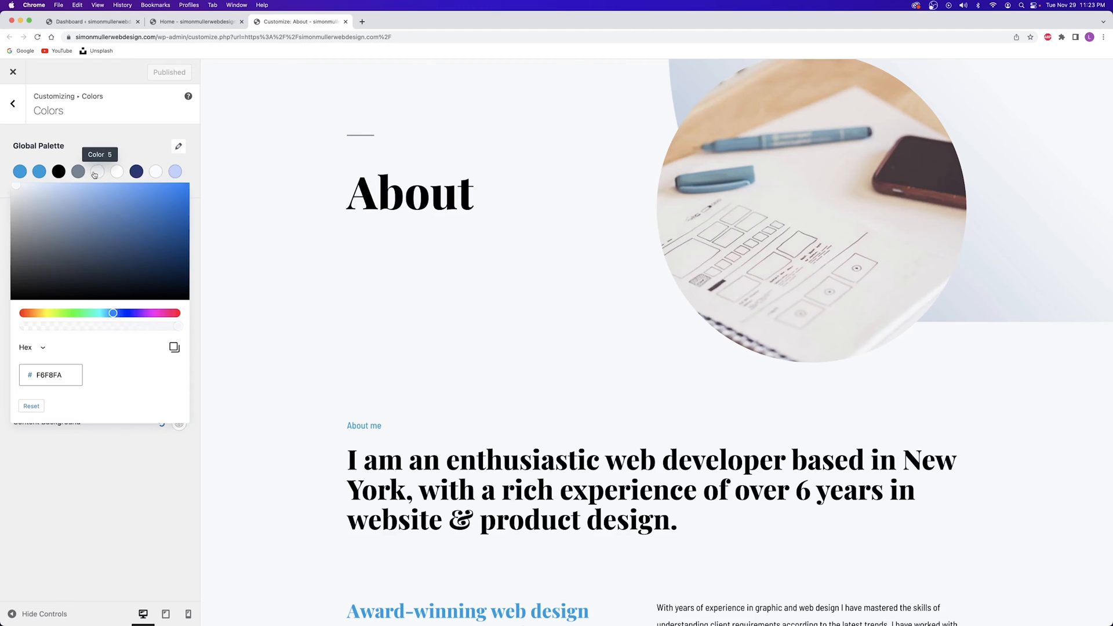
{"action": "left_click_drag", "start_coordinate": [117, 239], "coordinate": [29, 287]}
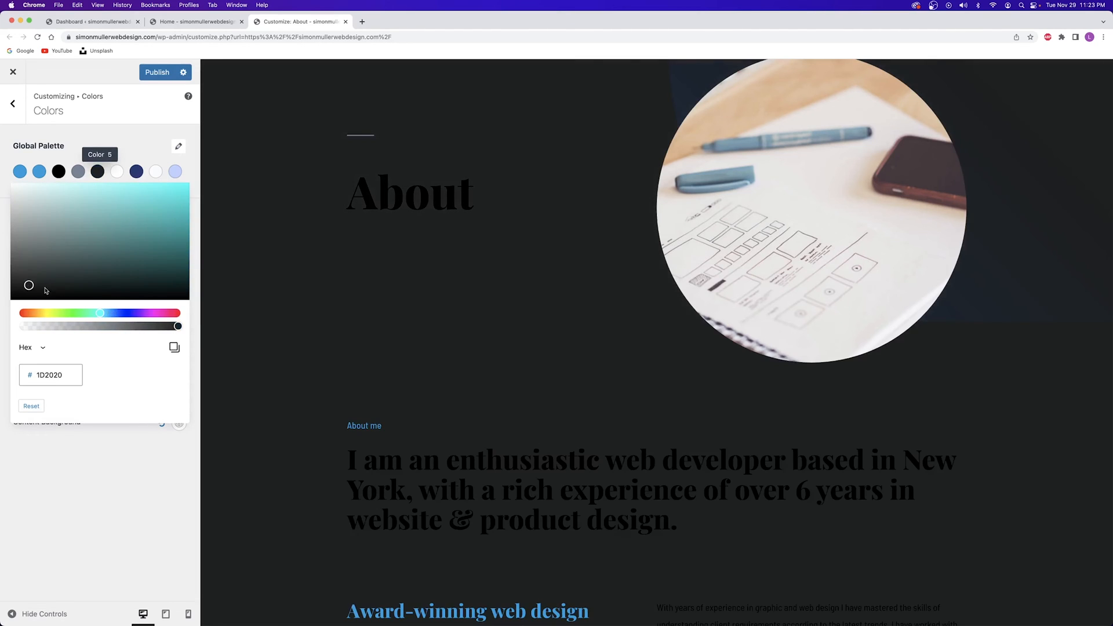
{"action": "scroll", "coordinate": [471, 133], "scroll_direction": "down", "scroll_amount": 10}
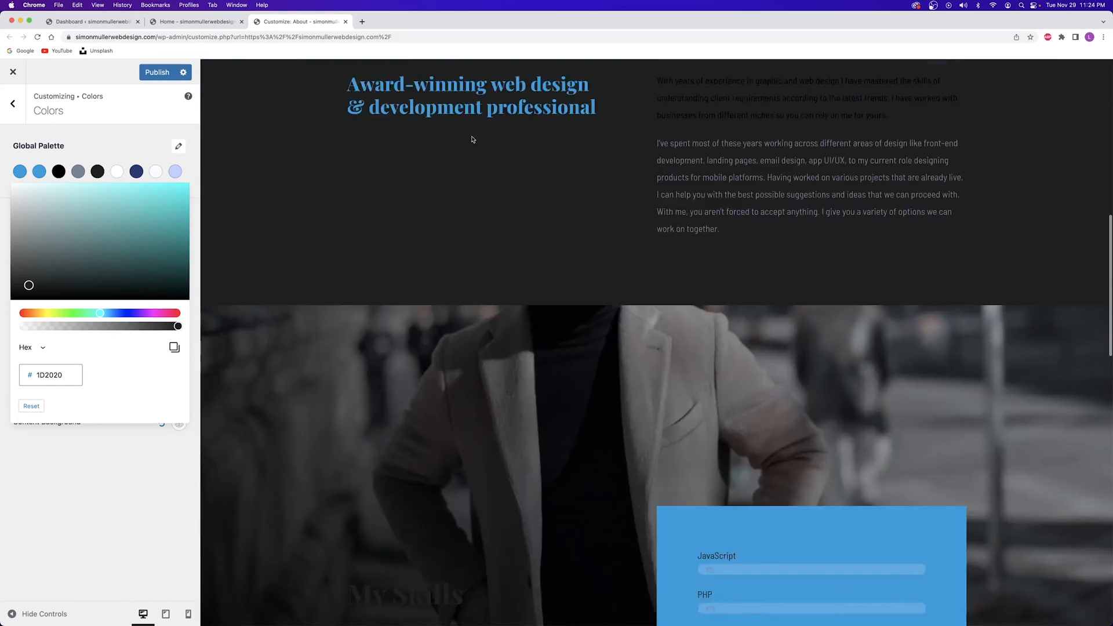
{"action": "scroll", "coordinate": [471, 134], "scroll_direction": "down", "scroll_amount": 10}
{"action": "scroll", "coordinate": [475, 149], "scroll_direction": "up", "scroll_amount": 15}
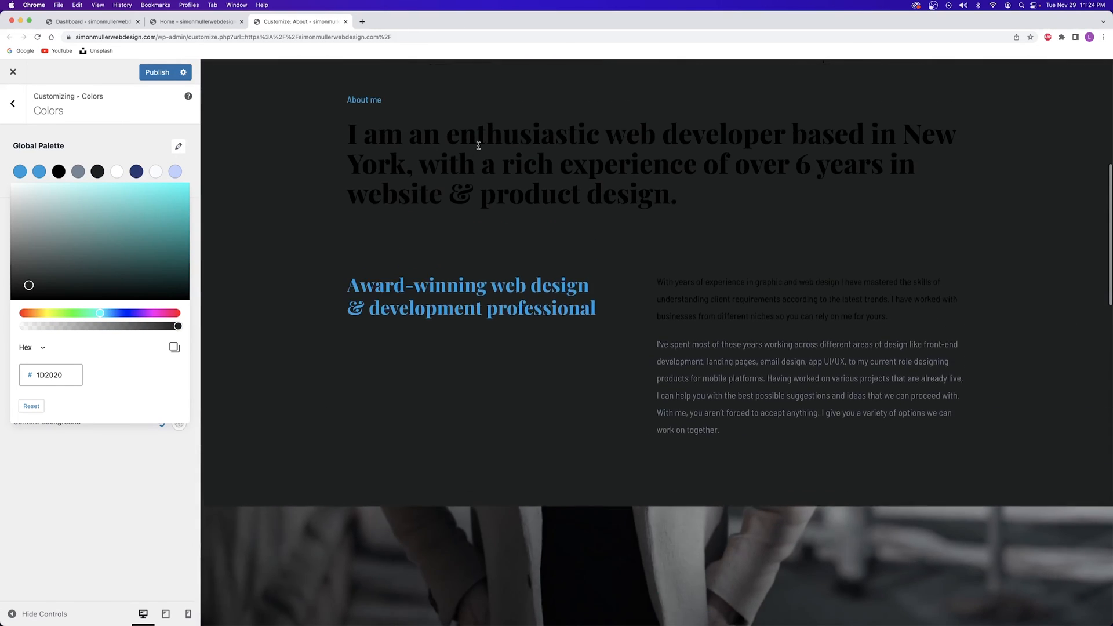
{"action": "scroll", "coordinate": [478, 145], "scroll_direction": "up", "scroll_amount": 7}
{"action": "scroll", "coordinate": [479, 145], "scroll_direction": "down", "scroll_amount": 15}
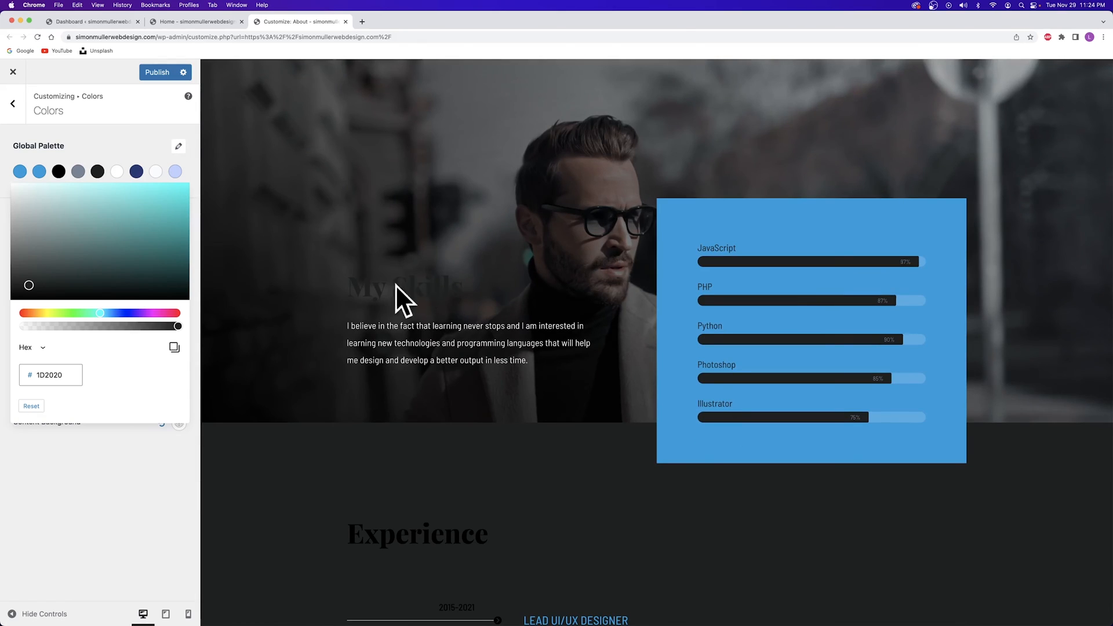
Change palette Color 3 from black to white
{"action": "left_click", "coordinate": [59, 171]}
{"action": "left_click_drag", "start_coordinate": [66, 233], "coordinate": [5, 176]}
{"action": "left_click", "coordinate": [7, 177]}
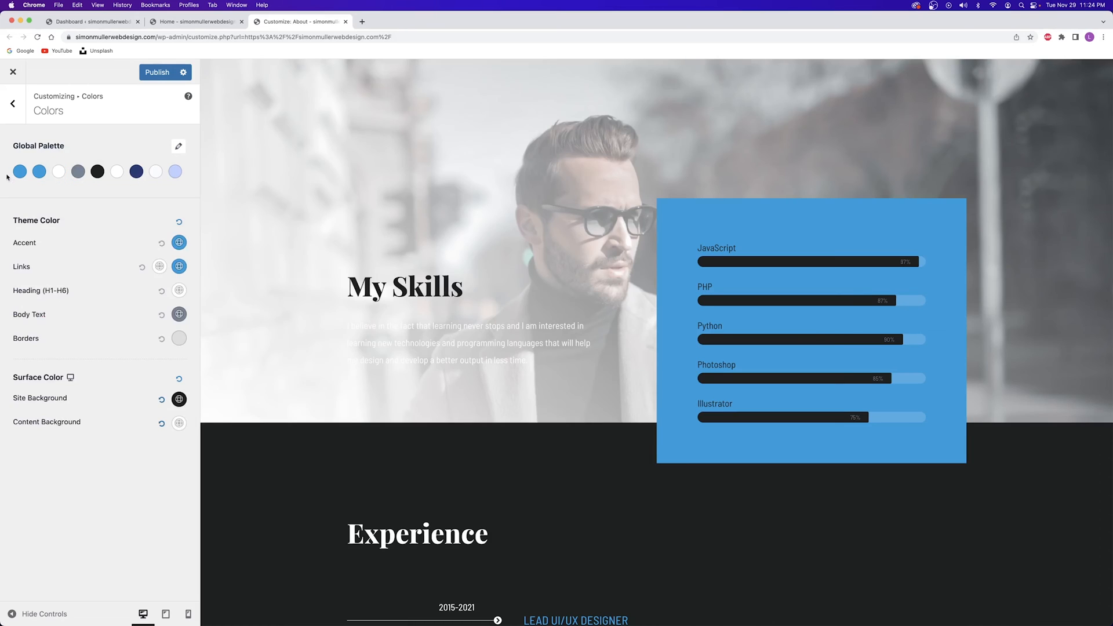
{"action": "scroll", "coordinate": [385, 204], "scroll_direction": "down", "scroll_amount": 8}
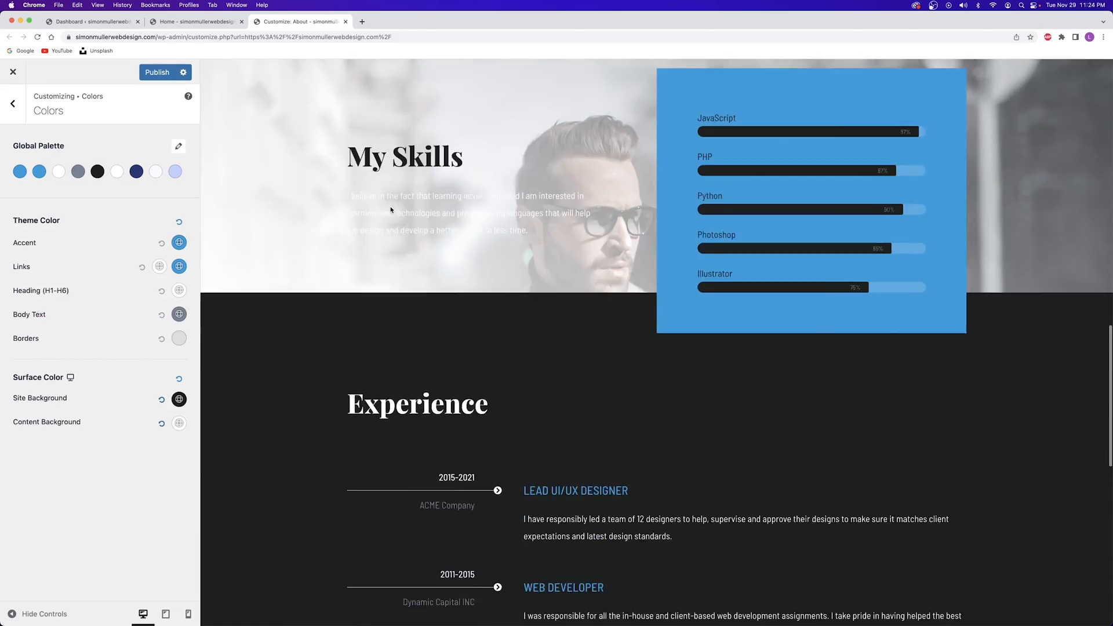
{"action": "scroll", "coordinate": [408, 207], "scroll_direction": "down", "scroll_amount": 7}
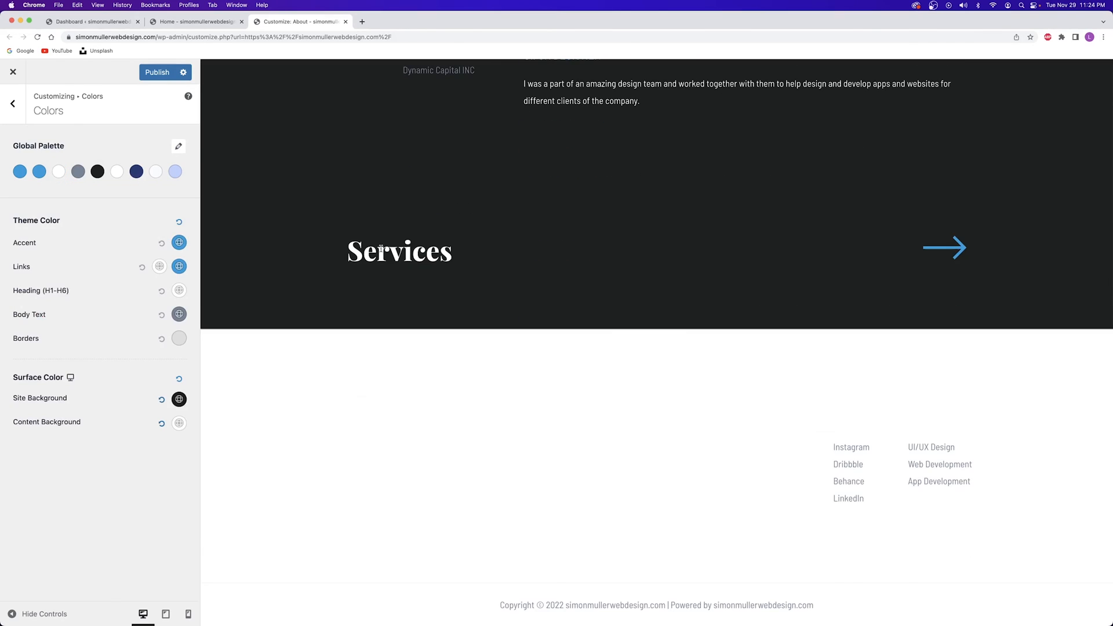
{"action": "scroll", "coordinate": [381, 249], "scroll_direction": "up", "scroll_amount": 20}
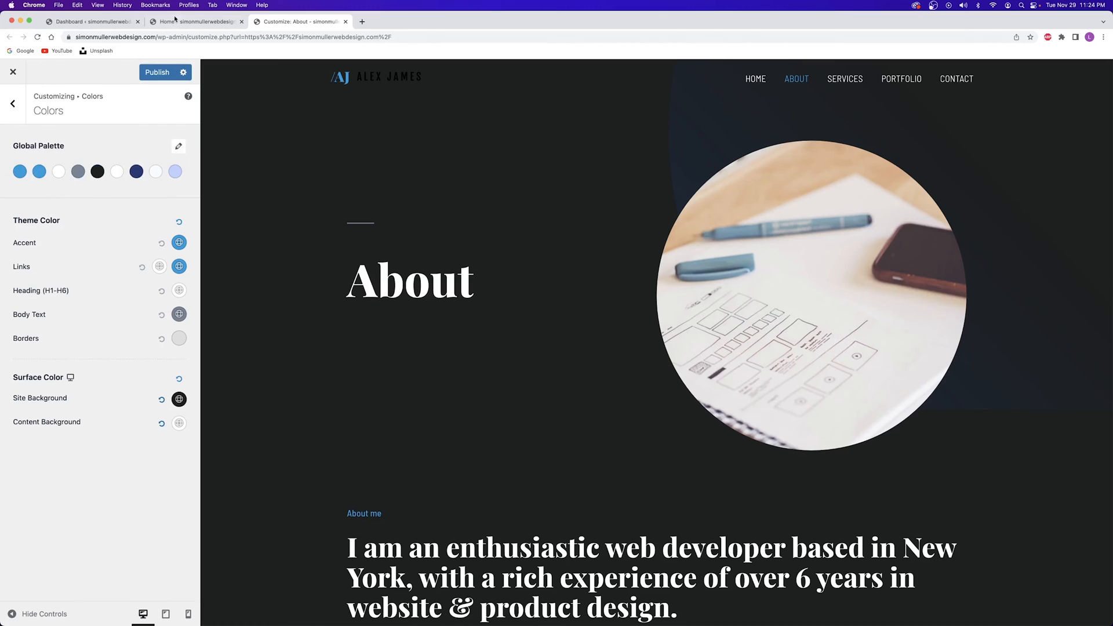
{"action": "left_click", "coordinate": [193, 23]}
Open the home page in Elementor, select the hero section and open its background global colours
{"action": "left_click", "coordinate": [345, 69]}
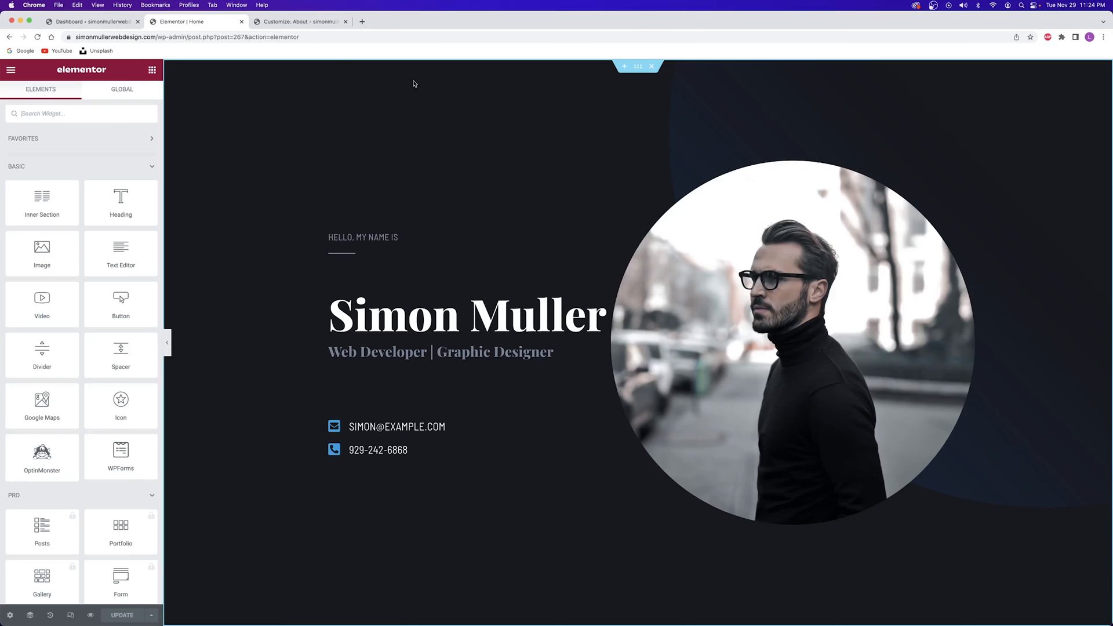
{"action": "left_click", "coordinate": [638, 67]}
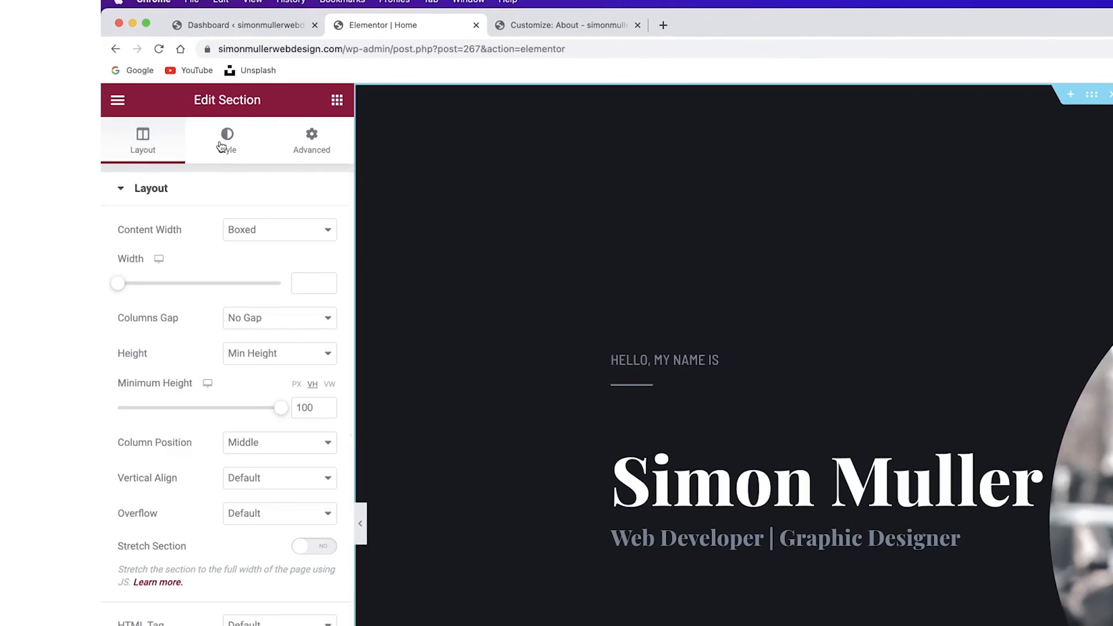
{"action": "left_click", "coordinate": [78, 96]}
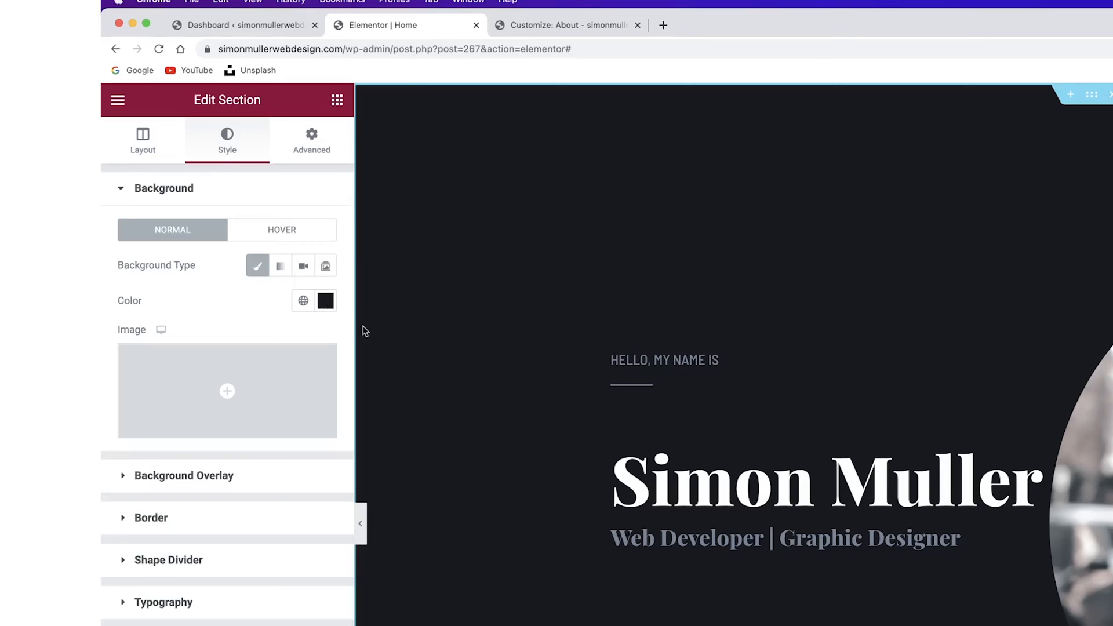
{"action": "left_click", "coordinate": [303, 303]}
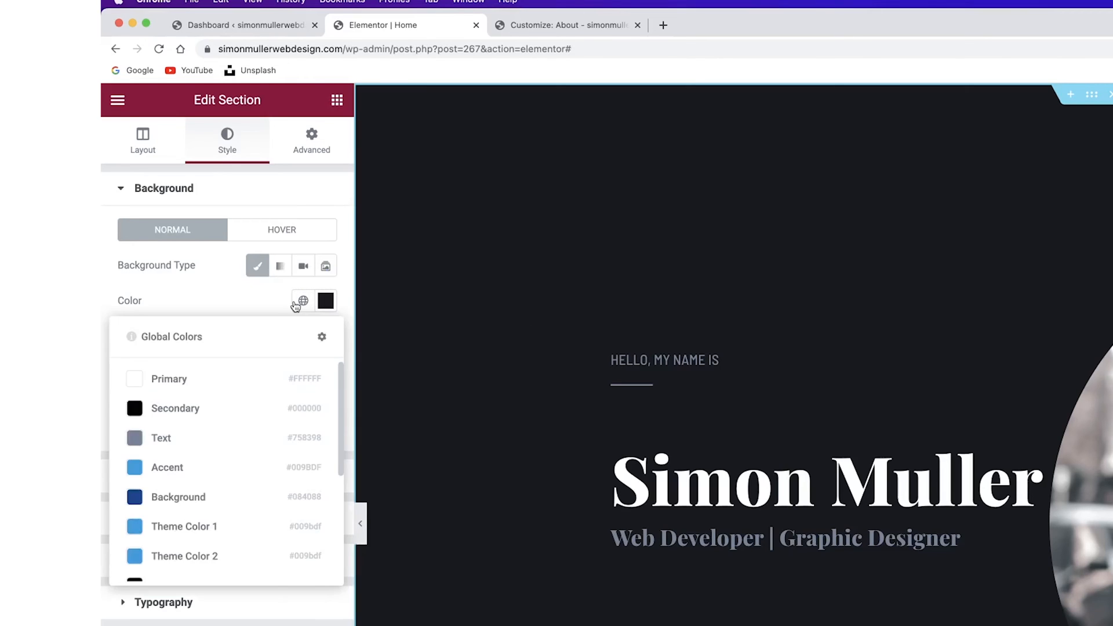
{"action": "scroll", "coordinate": [181, 560], "scroll_direction": "down", "scroll_amount": 3}
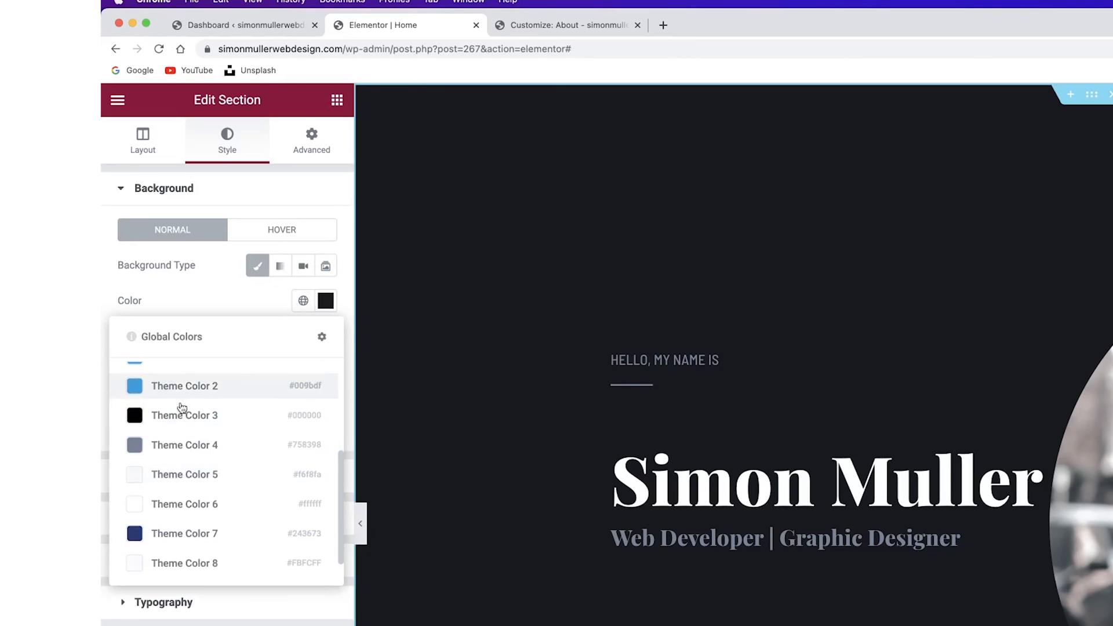
{"action": "scroll", "coordinate": [187, 471], "scroll_direction": "up", "scroll_amount": 2}
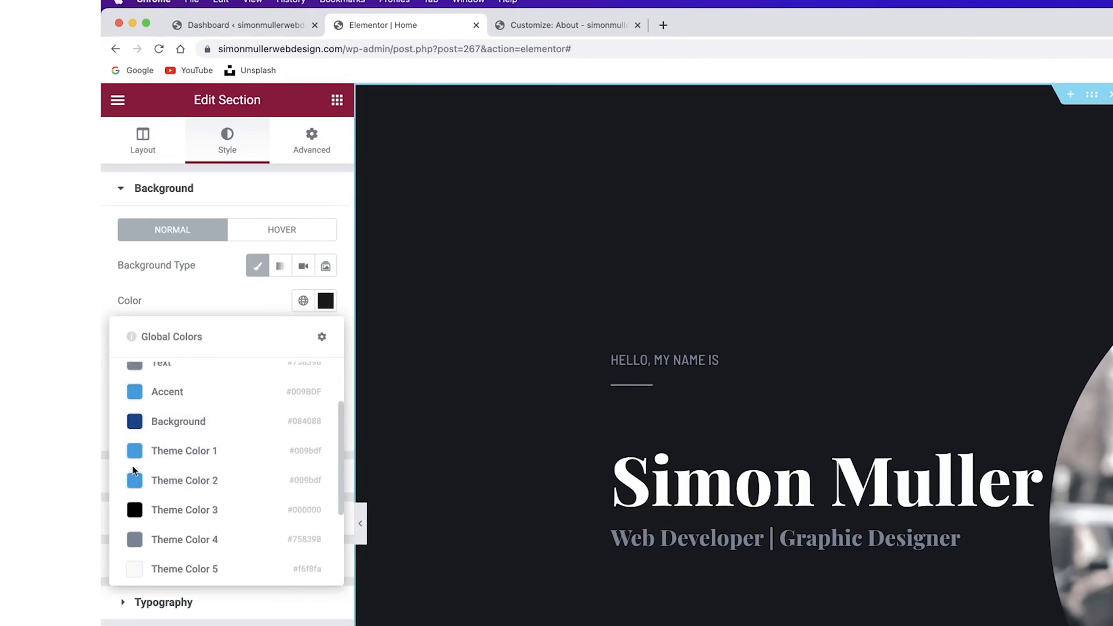
{"action": "scroll", "coordinate": [176, 524], "scroll_direction": "down", "scroll_amount": 2}
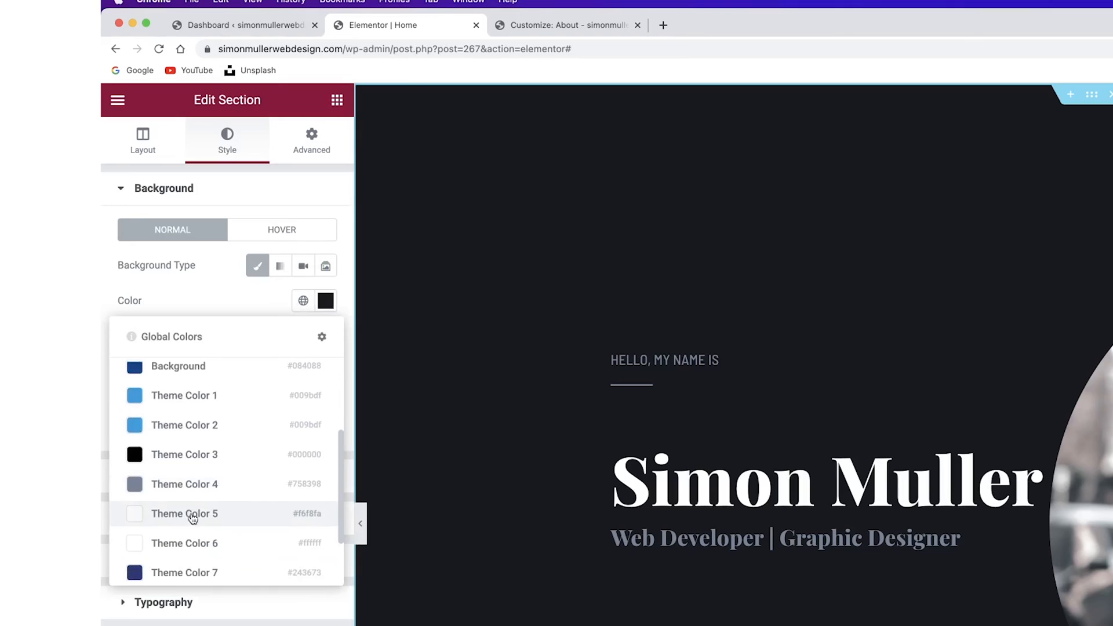
After checking the Customizer palette, set the hero background to the global Primary colour
{"action": "left_click", "coordinate": [549, 26]}
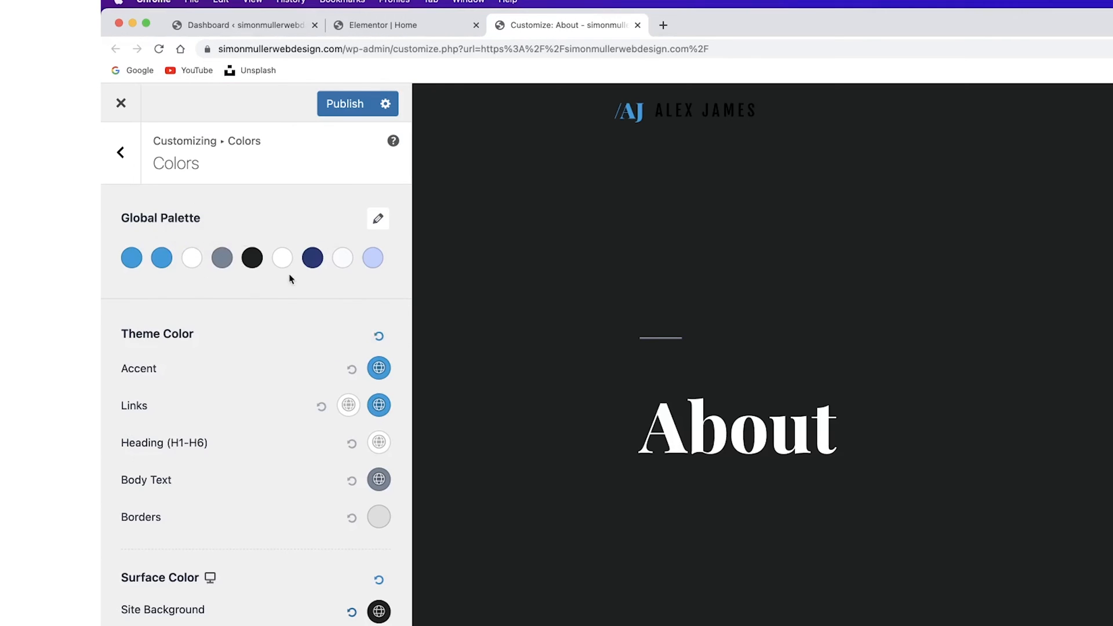
{"action": "left_click", "coordinate": [382, 26]}
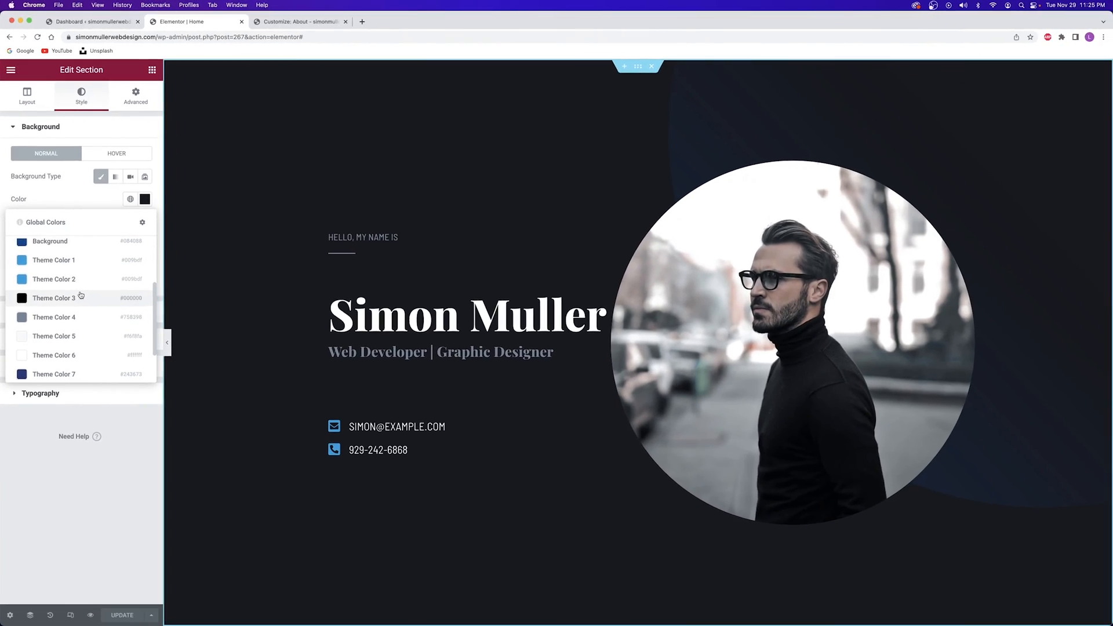
{"action": "left_click", "coordinate": [95, 201]}
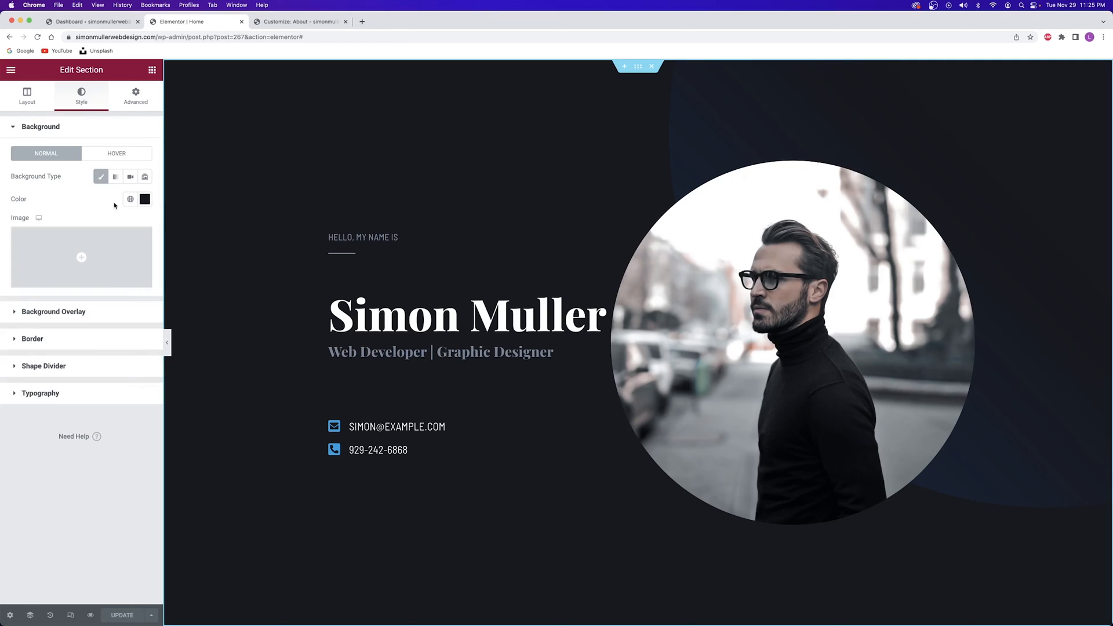
{"action": "left_click", "coordinate": [130, 199]}
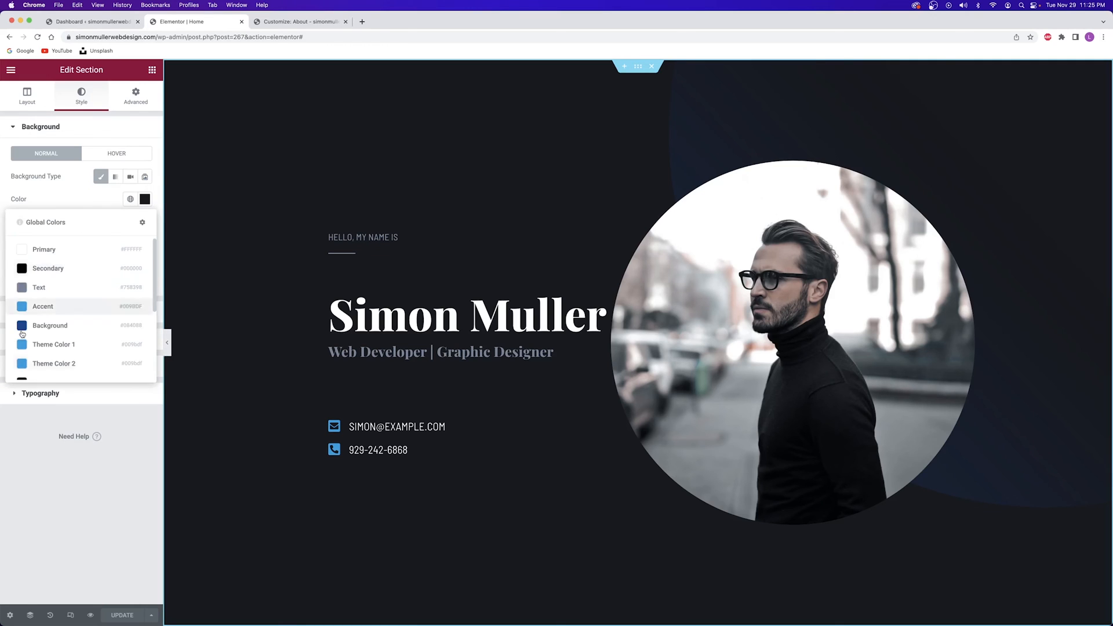
{"action": "left_click", "coordinate": [57, 250]}
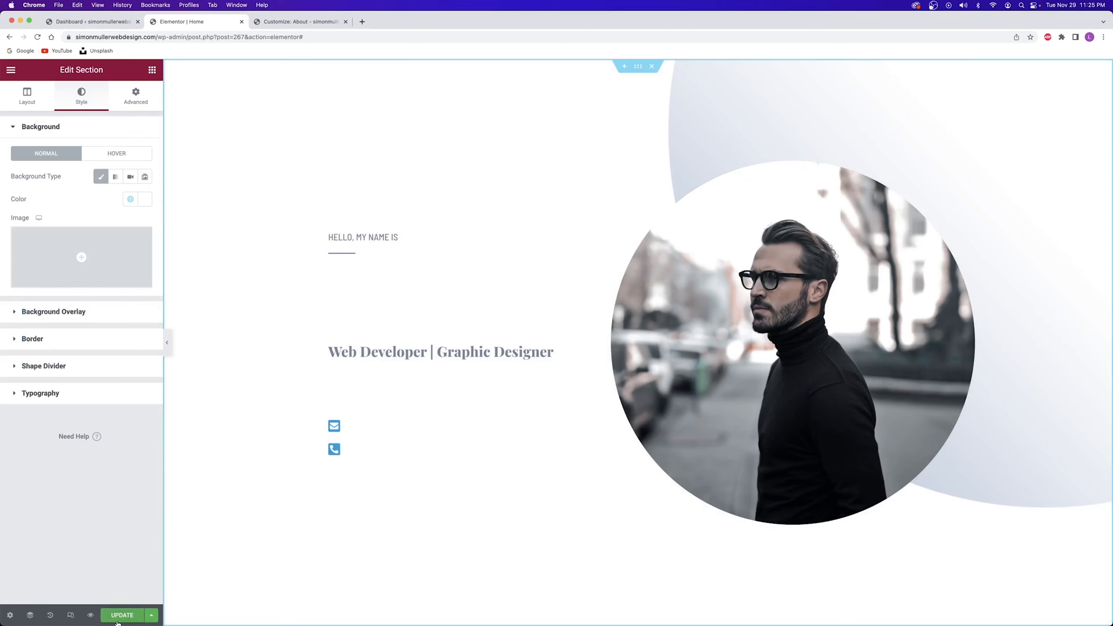
{"action": "left_click", "coordinate": [273, 23]}
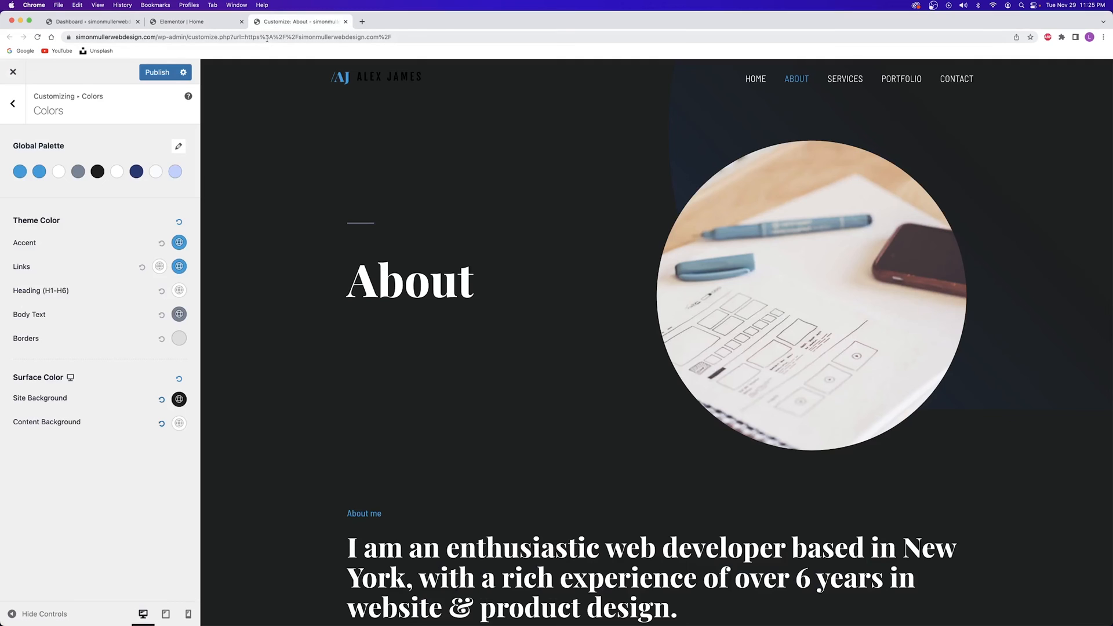
Publish the Customizer colour changes and open the hero's global background colours
{"action": "left_click", "coordinate": [155, 73]}
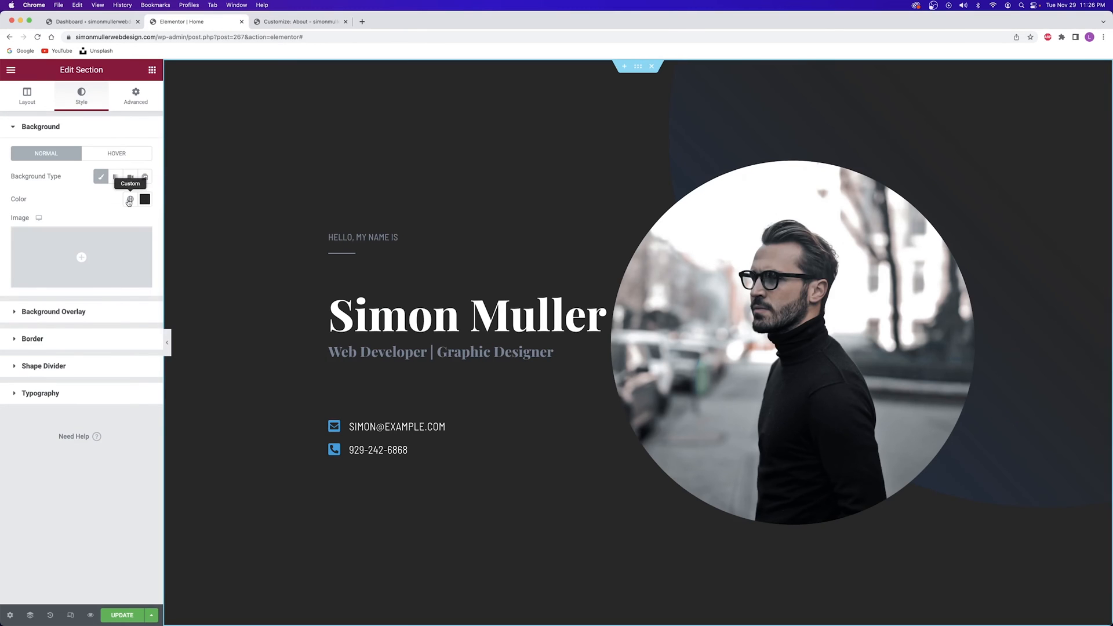
{"action": "left_click", "coordinate": [129, 201]}
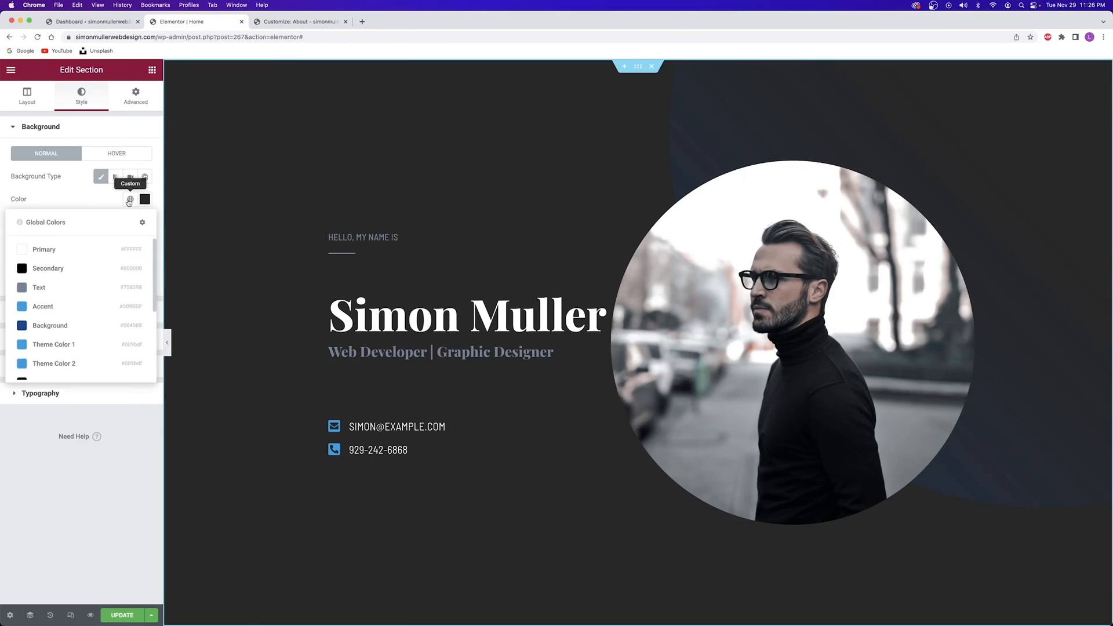
{"action": "scroll", "coordinate": [76, 307], "scroll_direction": "down", "scroll_amount": 5}
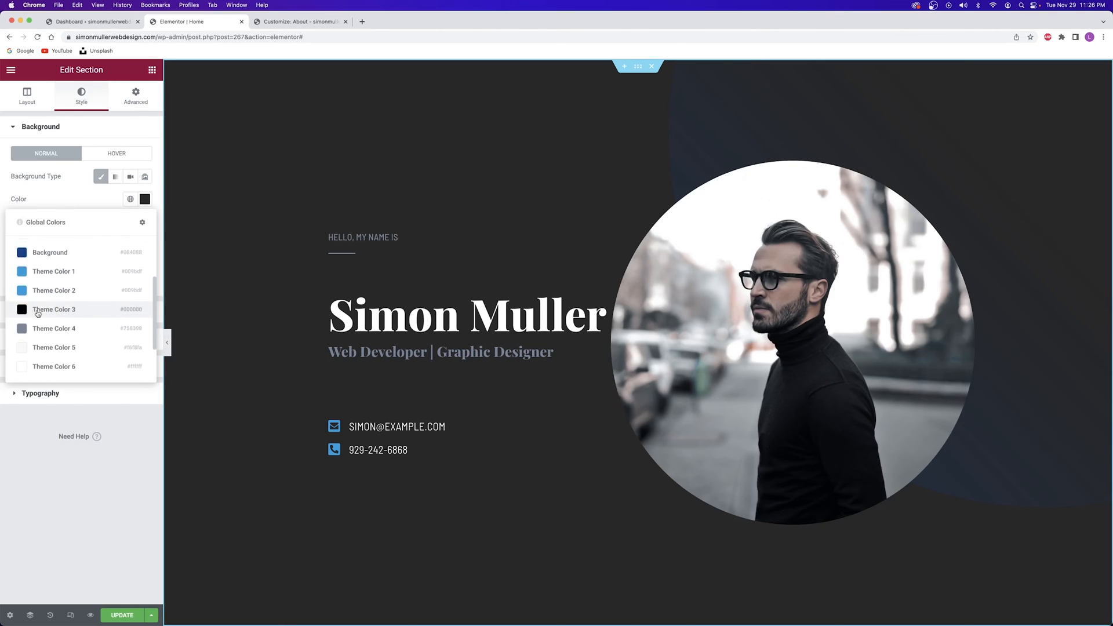
{"action": "left_click", "coordinate": [287, 21]}
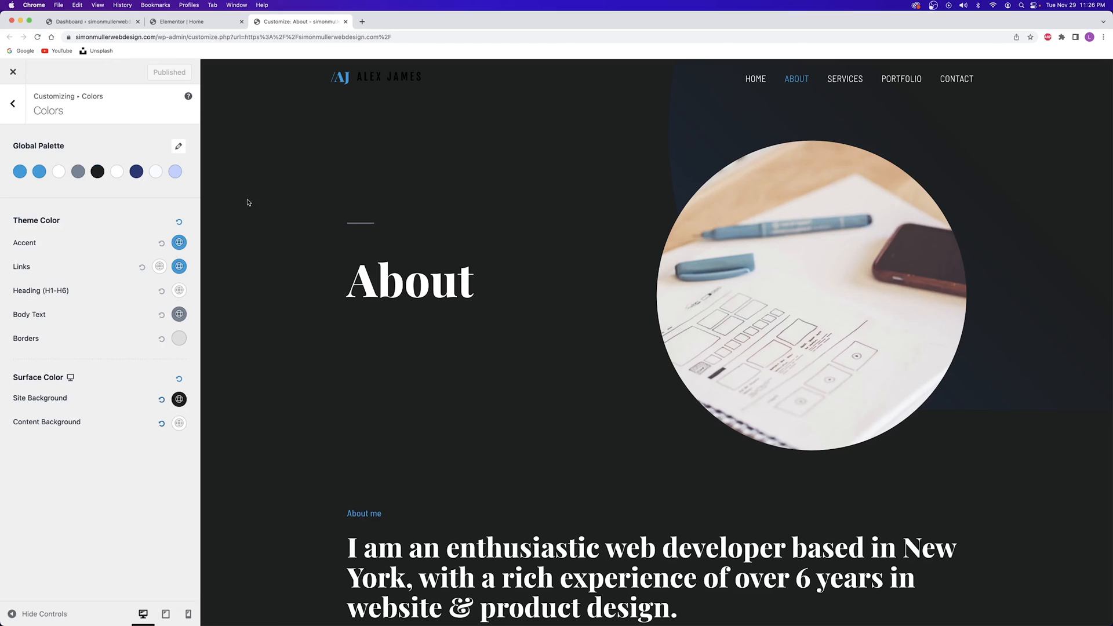
{"action": "left_click", "coordinate": [182, 21]}
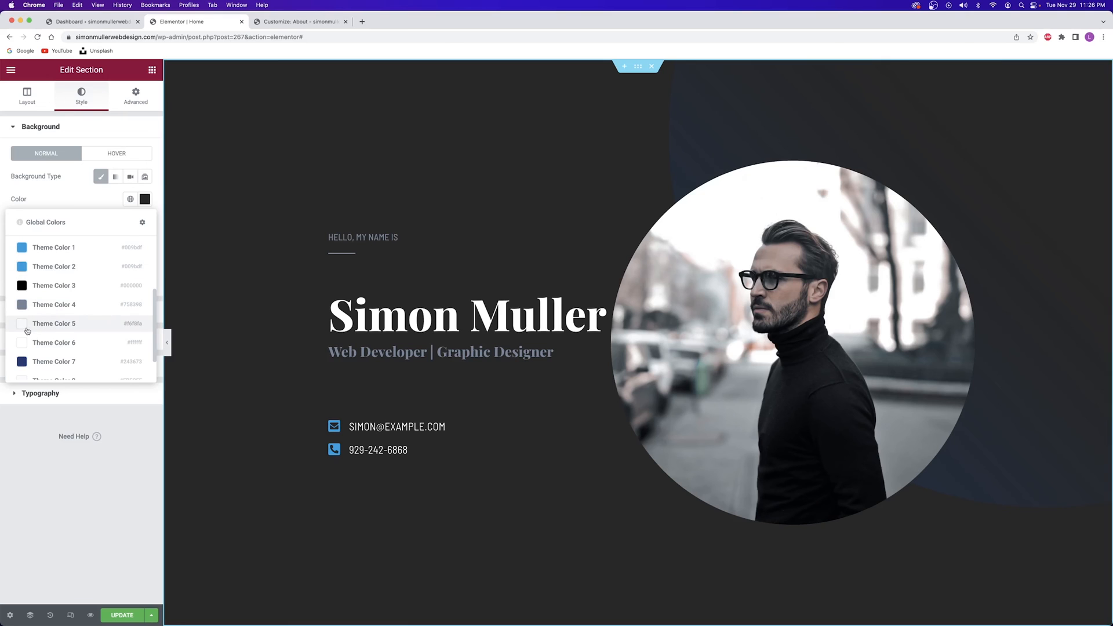
Apply Theme Color 5 as the hero background, update the page, and return to the Customizer main menu
{"action": "left_click", "coordinate": [28, 323]}
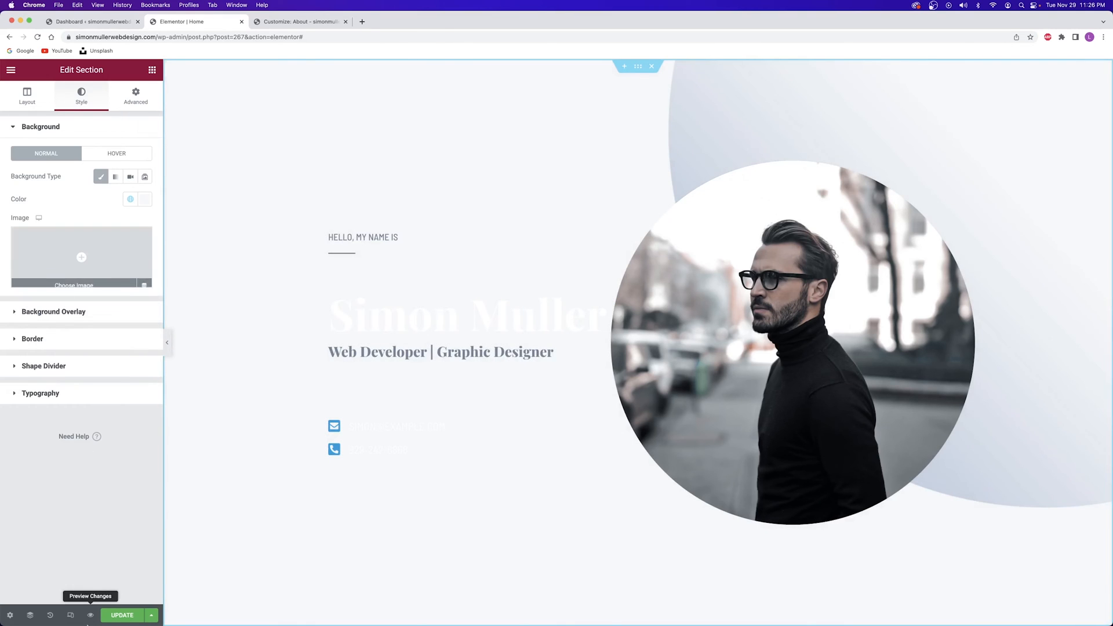
{"action": "left_click", "coordinate": [123, 616]}
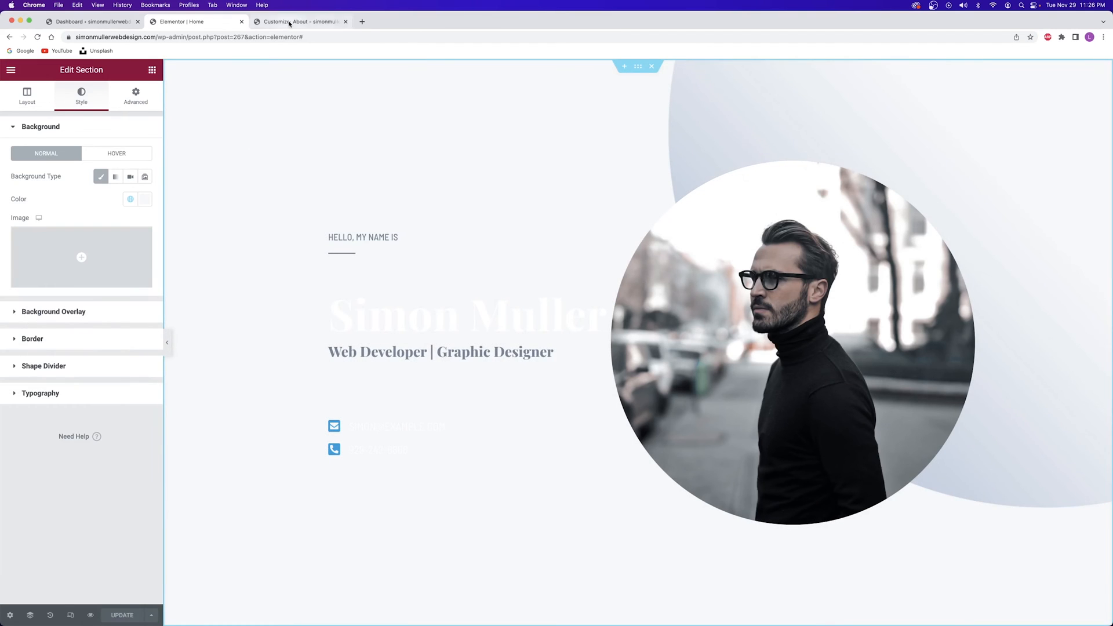
{"action": "left_click", "coordinate": [293, 21]}
{"action": "left_click", "coordinate": [13, 103]}
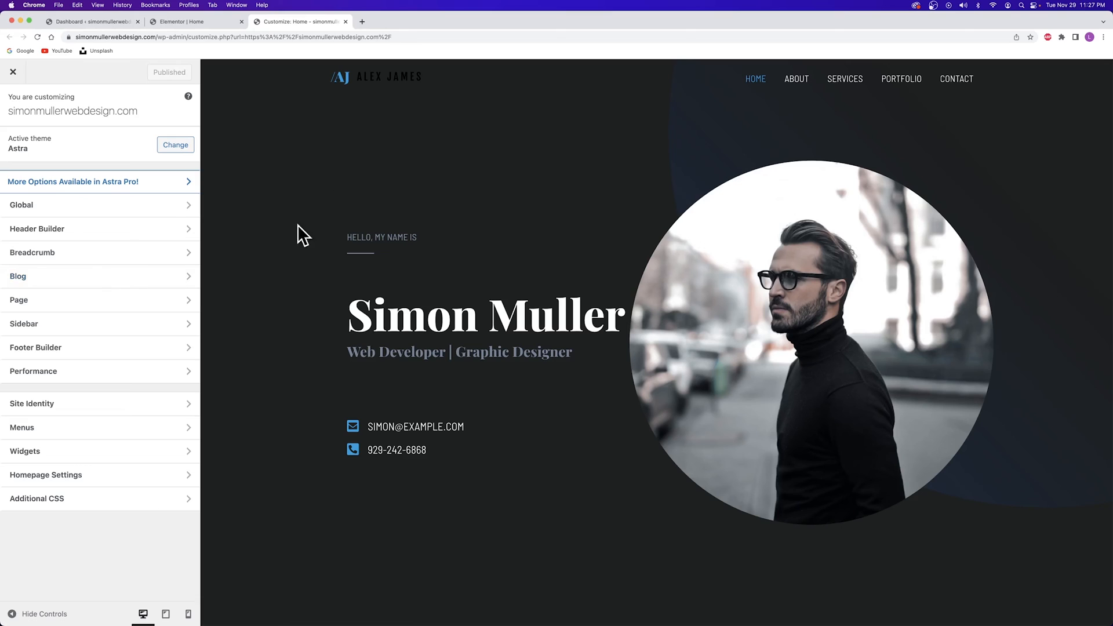
Open Global > Colors and try teal and near-white shades for palette Color 5
{"action": "left_click", "coordinate": [51, 207]}
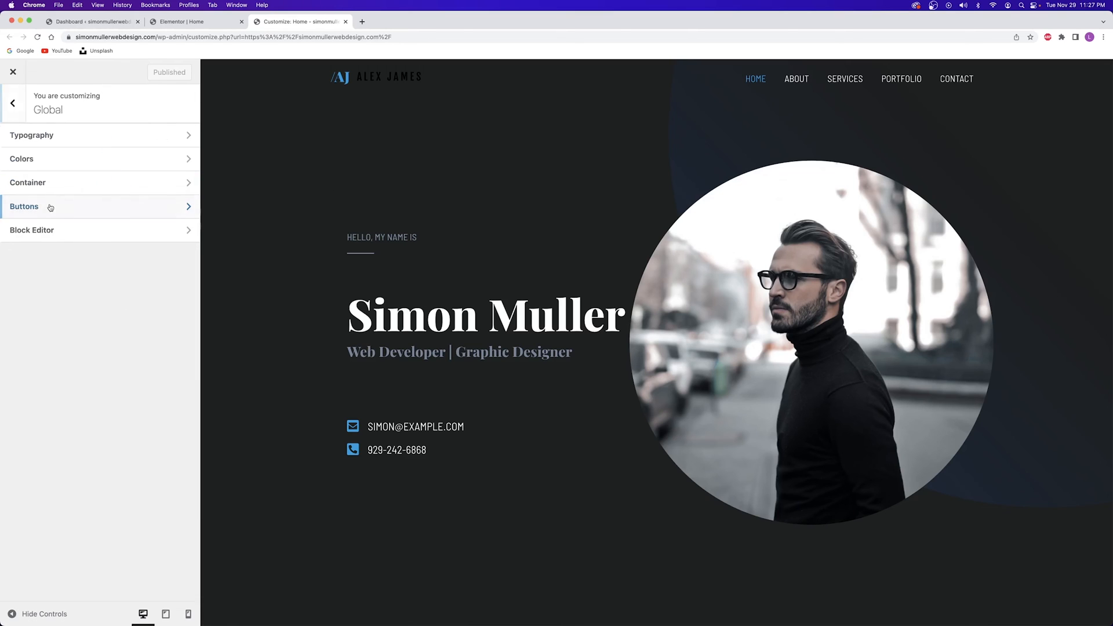
{"action": "left_click", "coordinate": [51, 161]}
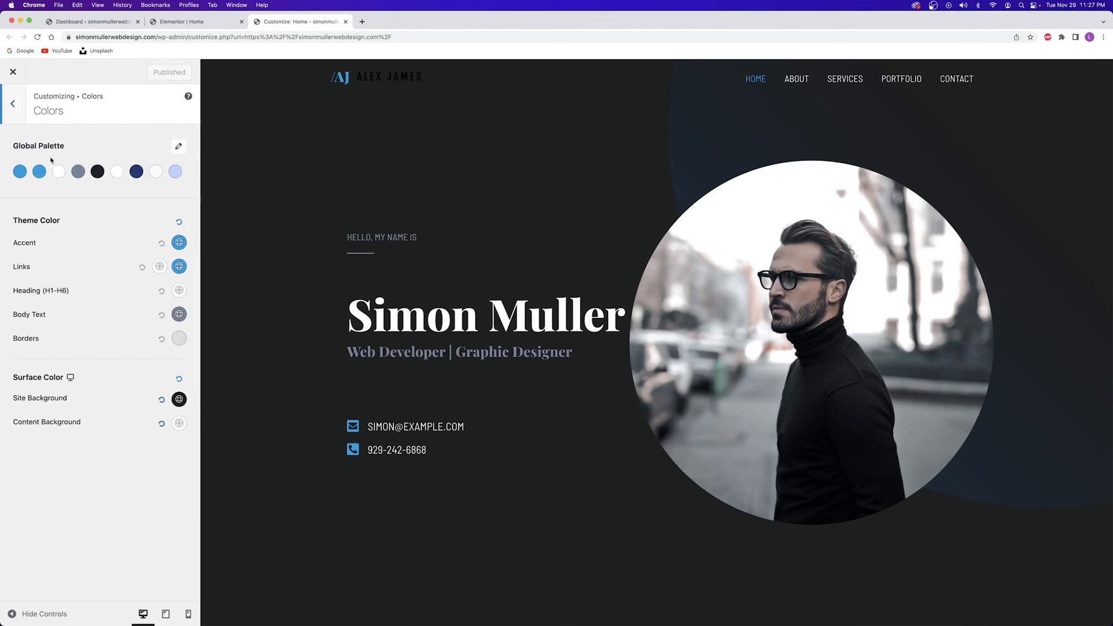
{"action": "left_click", "coordinate": [97, 171]}
{"action": "left_click", "coordinate": [130, 205]}
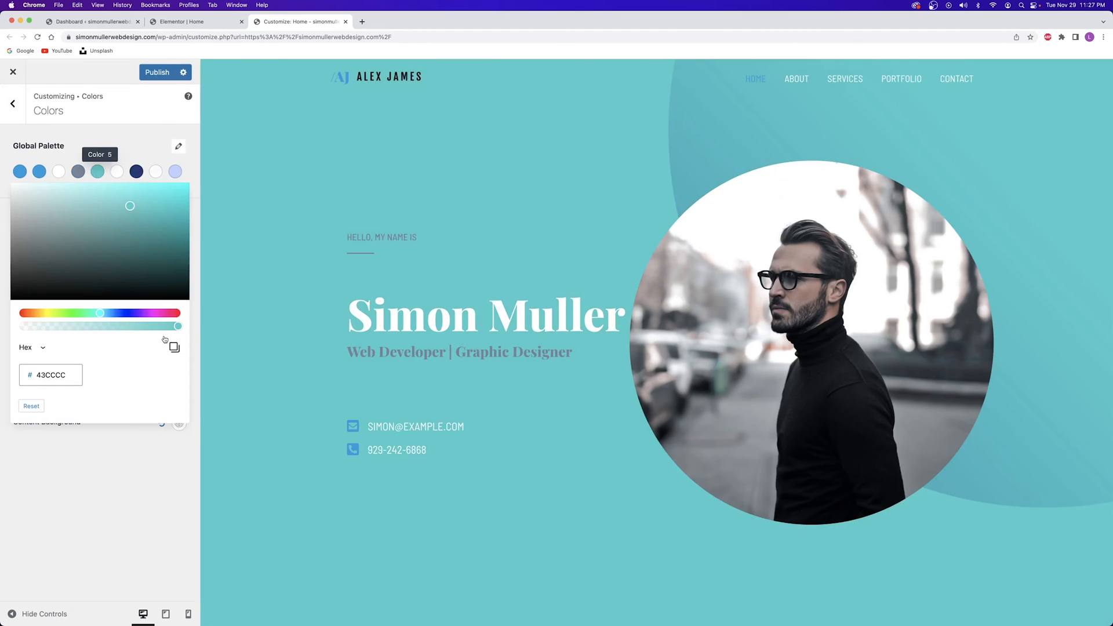
{"action": "scroll", "coordinate": [247, 176], "scroll_direction": "down", "scroll_amount": 20}
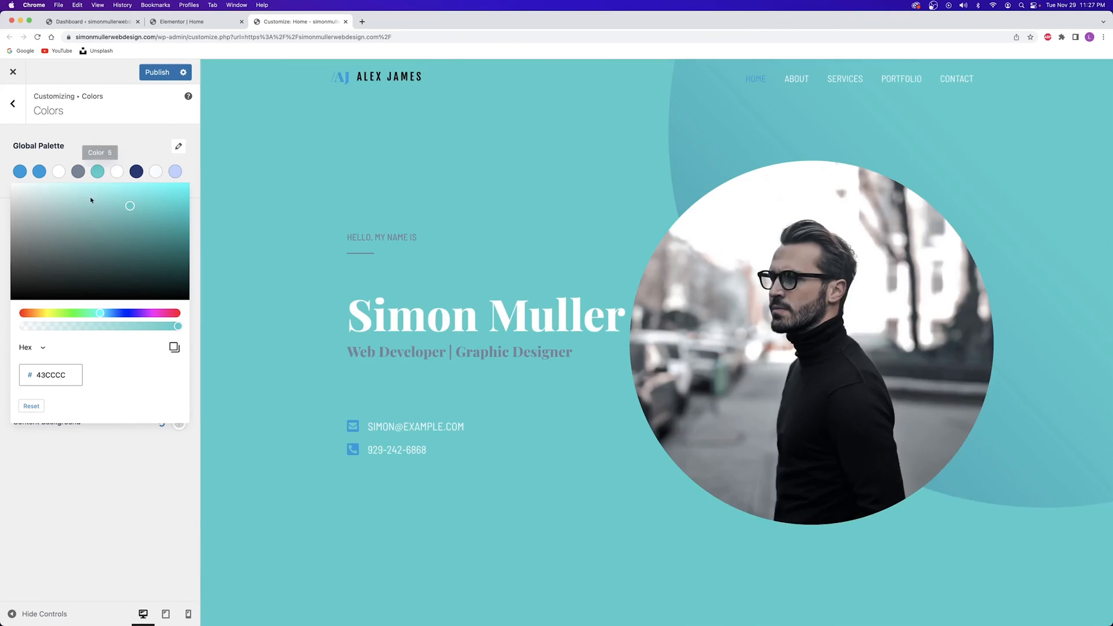
{"action": "scroll", "coordinate": [260, 184], "scroll_direction": "down", "scroll_amount": 5}
{"action": "left_click_drag", "start_coordinate": [130, 206], "coordinate": [1, 182]}
{"action": "left_click", "coordinate": [1, 182]}
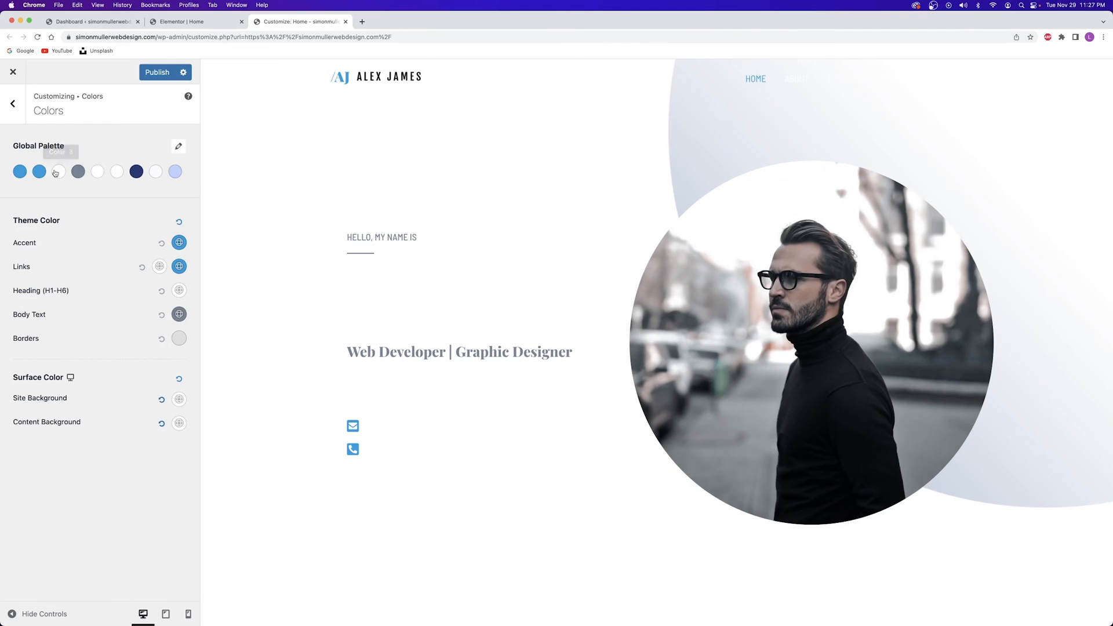
Darken Color 5 to charcoal 2C2C2C and publish the change
{"action": "left_click", "coordinate": [97, 173]}
{"action": "left_click_drag", "start_coordinate": [62, 266], "coordinate": [1, 284]}
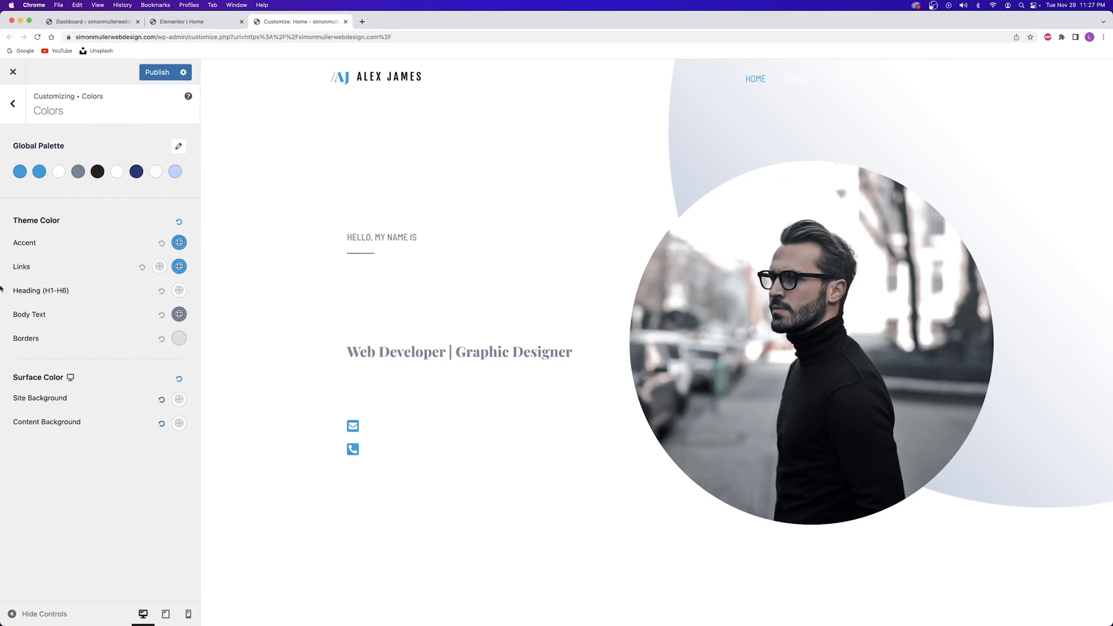
{"action": "left_click", "coordinate": [1, 287]}
{"action": "left_click", "coordinate": [96, 172]}
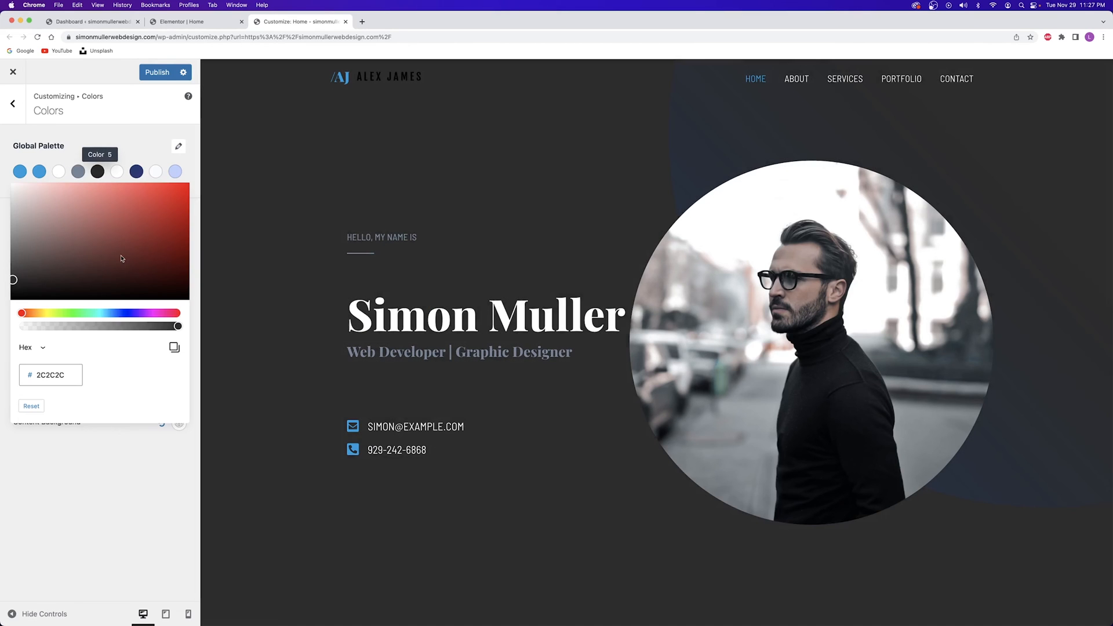
{"action": "left_click", "coordinate": [96, 173]}
{"action": "left_click", "coordinate": [158, 72]}
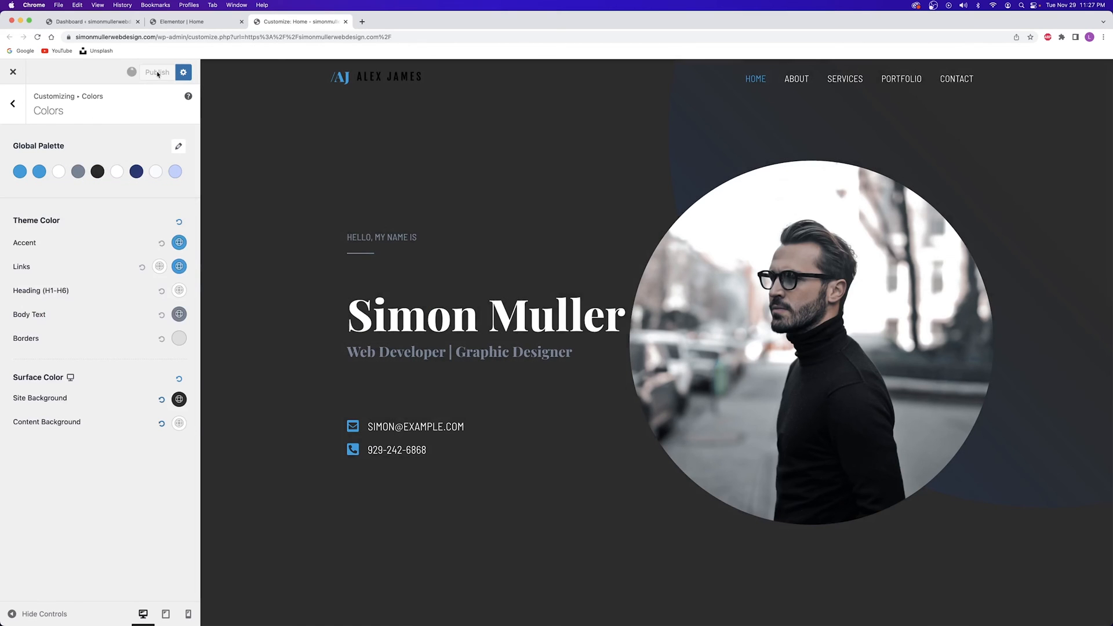
Scroll through the dark charcoal home page preview, past Services, Skills and Experience
{"action": "scroll", "coordinate": [274, 196], "scroll_direction": "down", "scroll_amount": 10}
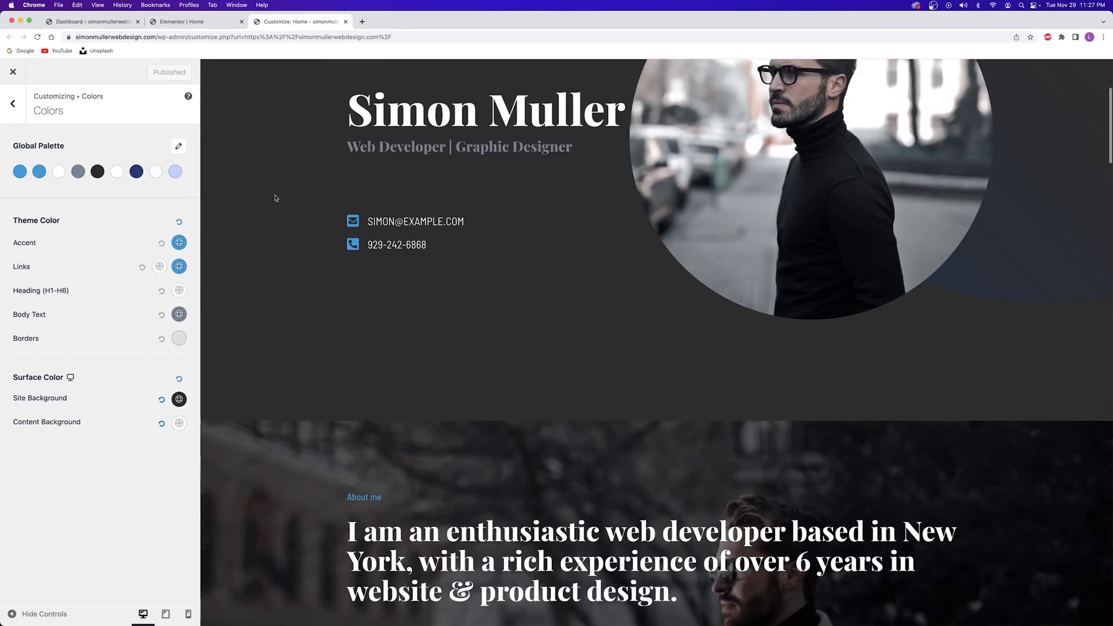
{"action": "scroll", "coordinate": [274, 197], "scroll_direction": "down", "scroll_amount": 15}
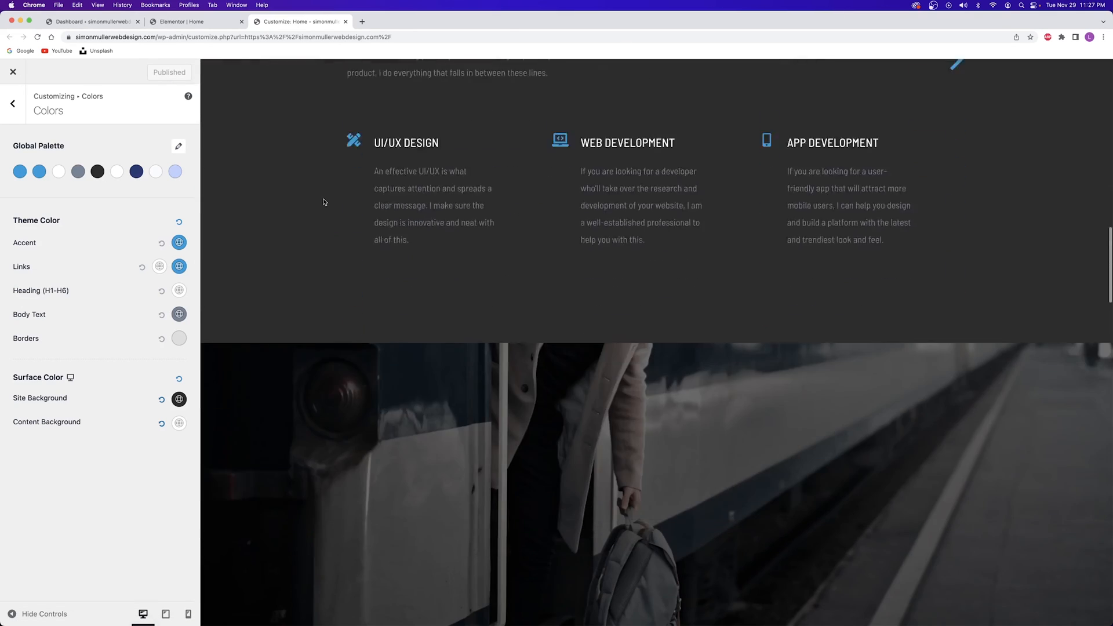
{"action": "scroll", "coordinate": [323, 202], "scroll_direction": "up", "scroll_amount": 10}
{"action": "scroll", "coordinate": [356, 281], "scroll_direction": "down", "scroll_amount": 6}
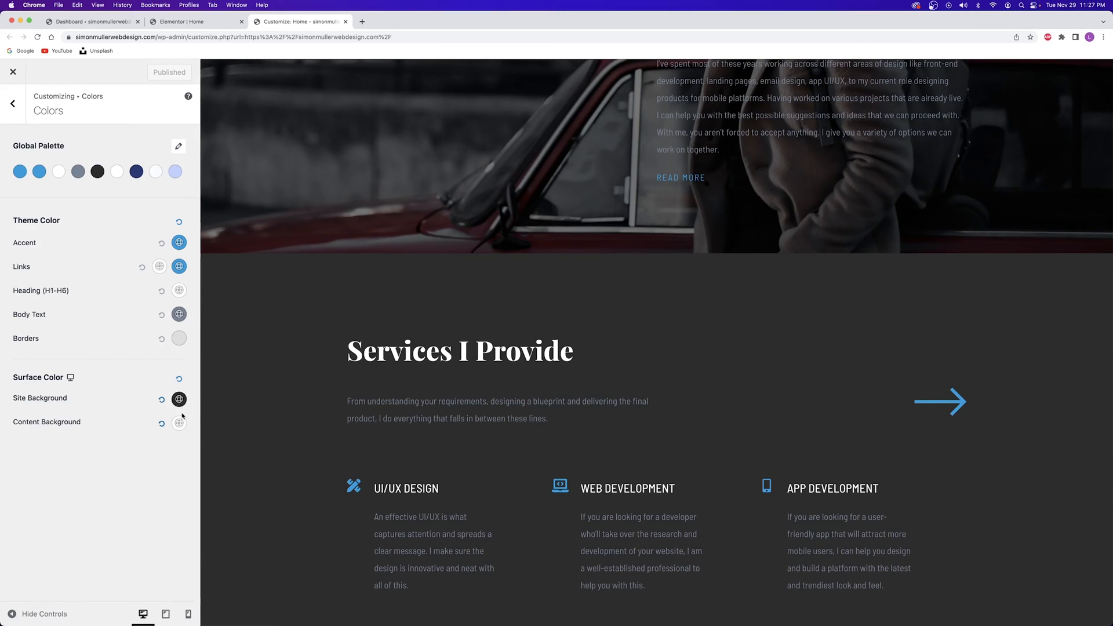
{"action": "scroll", "coordinate": [286, 336], "scroll_direction": "down", "scroll_amount": 3}
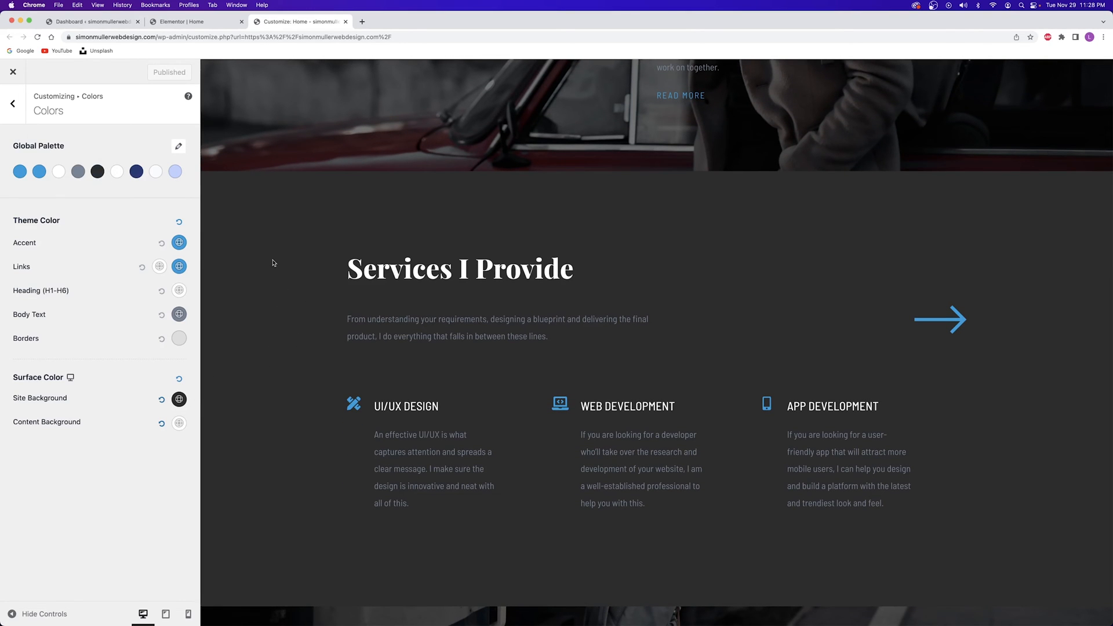
{"action": "scroll", "coordinate": [268, 226], "scroll_direction": "down", "scroll_amount": 10}
{"action": "scroll", "coordinate": [269, 232], "scroll_direction": "down", "scroll_amount": 15}
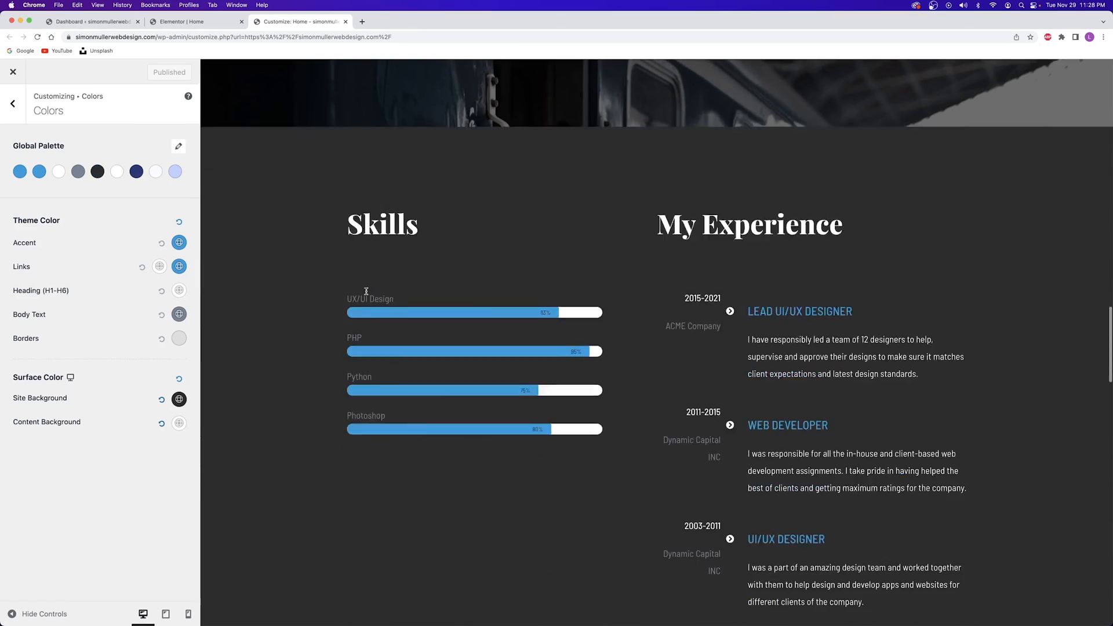
{"action": "scroll", "coordinate": [325, 284], "scroll_direction": "up", "scroll_amount": 20}
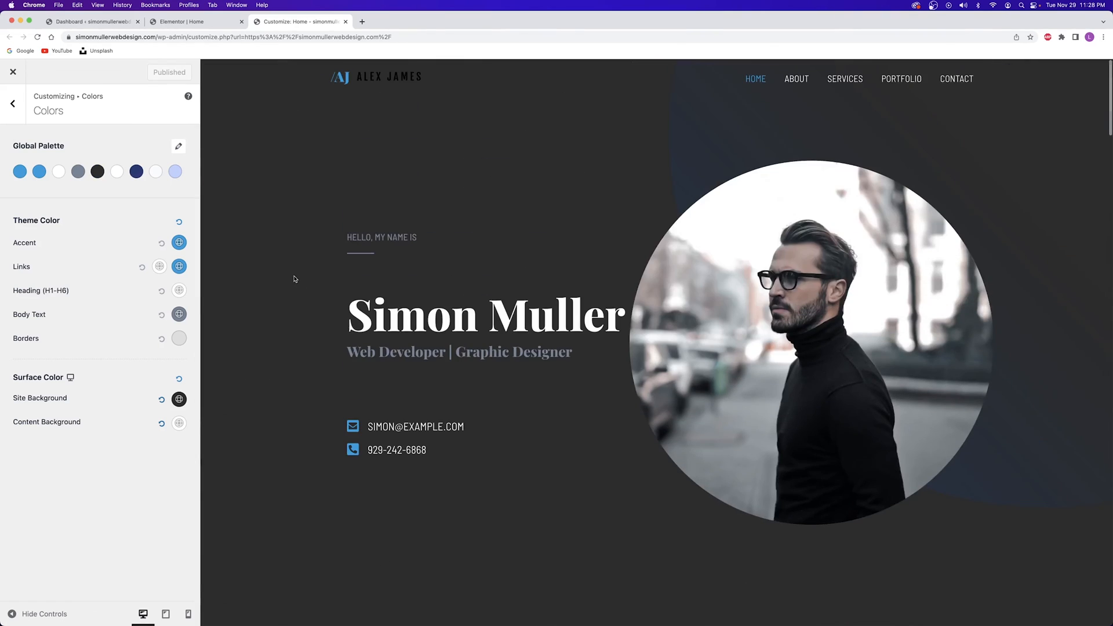
{"action": "scroll", "coordinate": [291, 278], "scroll_direction": "down", "scroll_amount": 10}
{"action": "scroll", "coordinate": [277, 268], "scroll_direction": "down", "scroll_amount": 5}
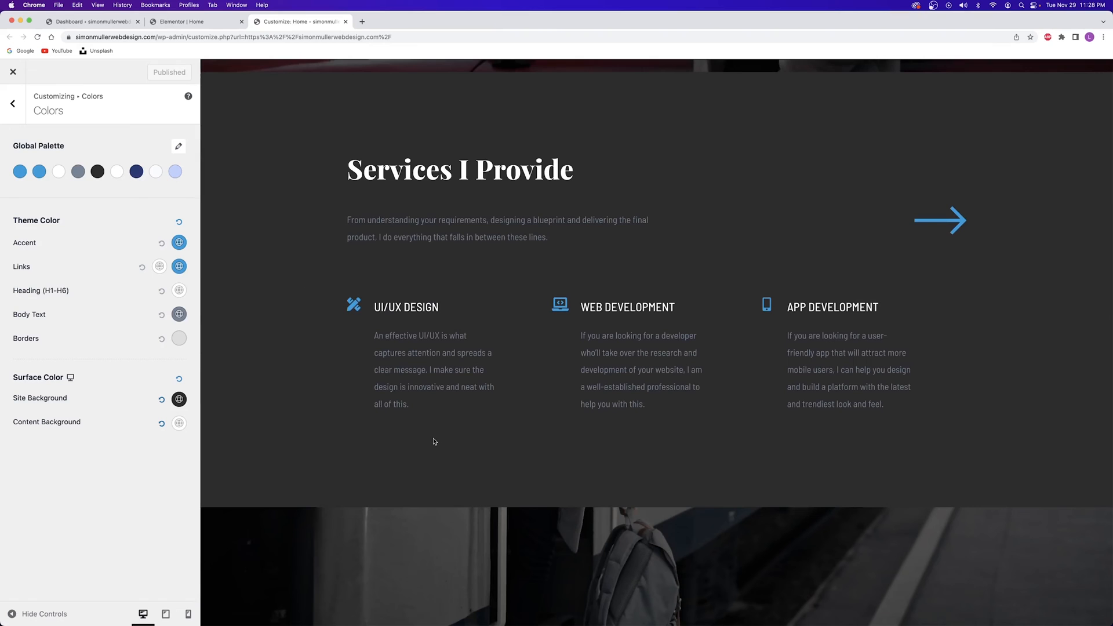
{"action": "scroll", "coordinate": [238, 176], "scroll_direction": "up", "scroll_amount": 15}
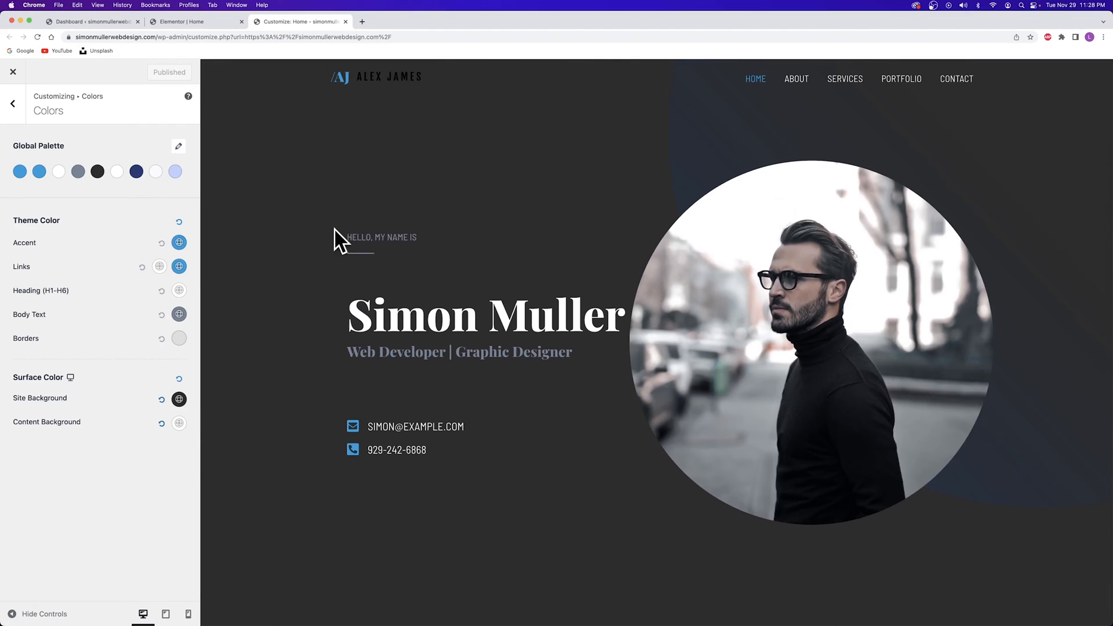
Close the Customizer, reload the Elementor editor and scroll to the Services I Provide section
{"action": "left_click", "coordinate": [346, 22]}
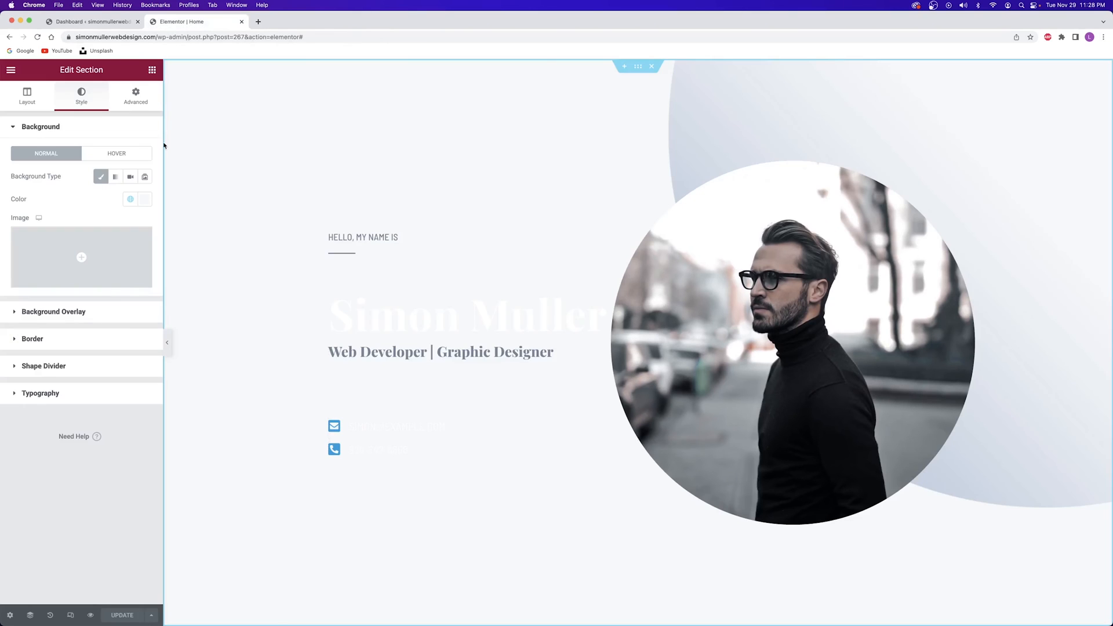
{"action": "left_click", "coordinate": [38, 37]}
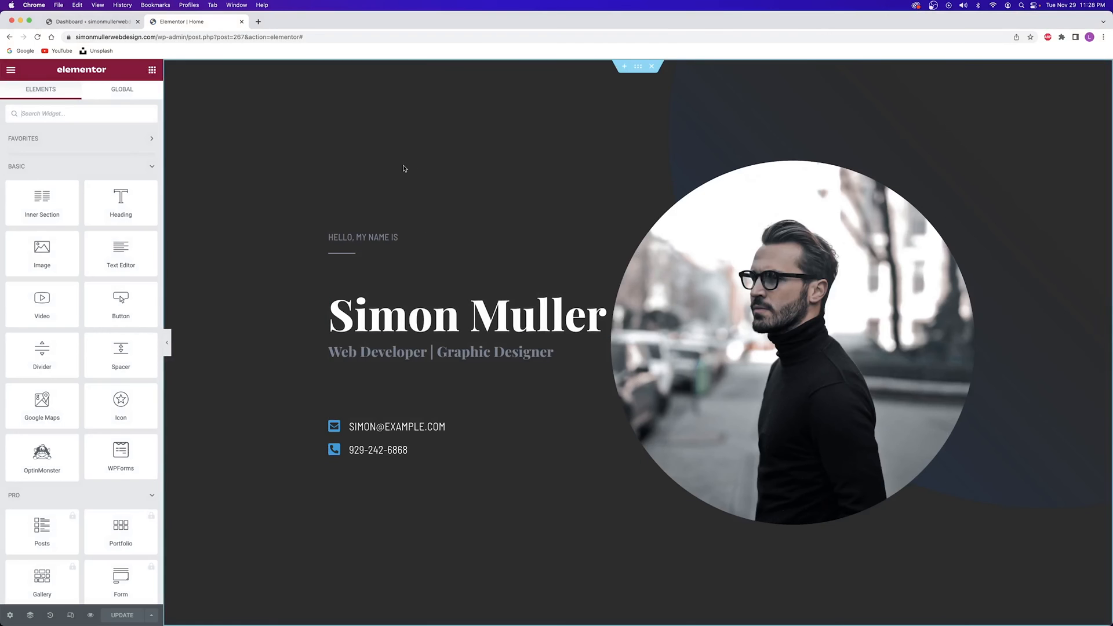
{"action": "scroll", "coordinate": [263, 203], "scroll_direction": "down", "scroll_amount": 10}
{"action": "scroll", "coordinate": [260, 209], "scroll_direction": "down", "scroll_amount": 9}
{"action": "scroll", "coordinate": [259, 209], "scroll_direction": "up", "scroll_amount": 3}
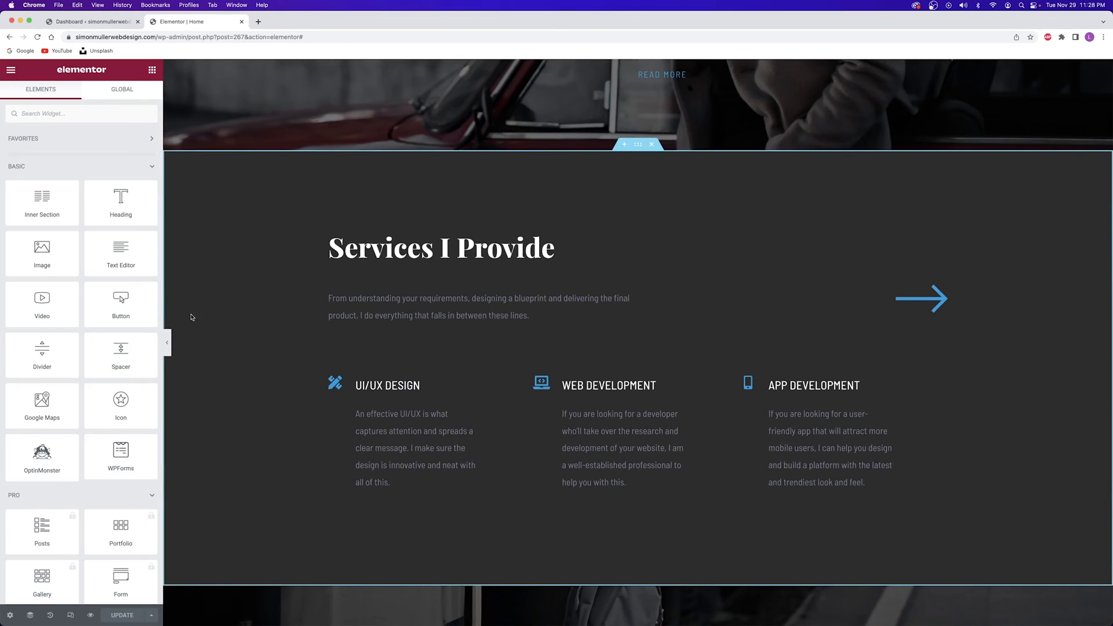
{"action": "scroll", "coordinate": [203, 298], "scroll_direction": "up", "scroll_amount": 15}
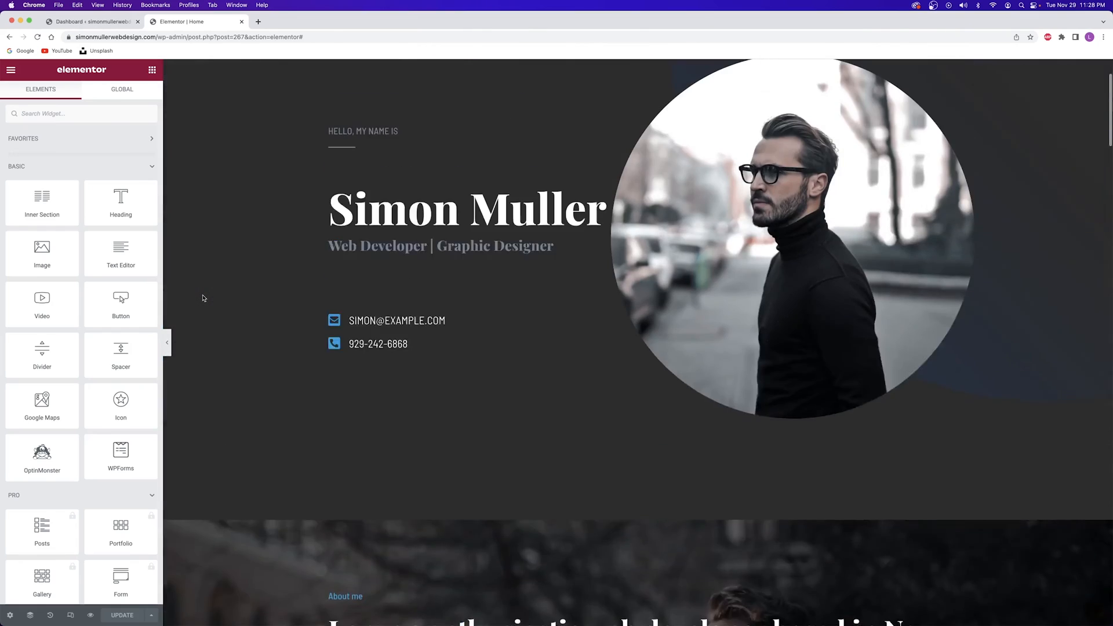
{"action": "scroll", "coordinate": [226, 387], "scroll_direction": "down", "scroll_amount": 15}
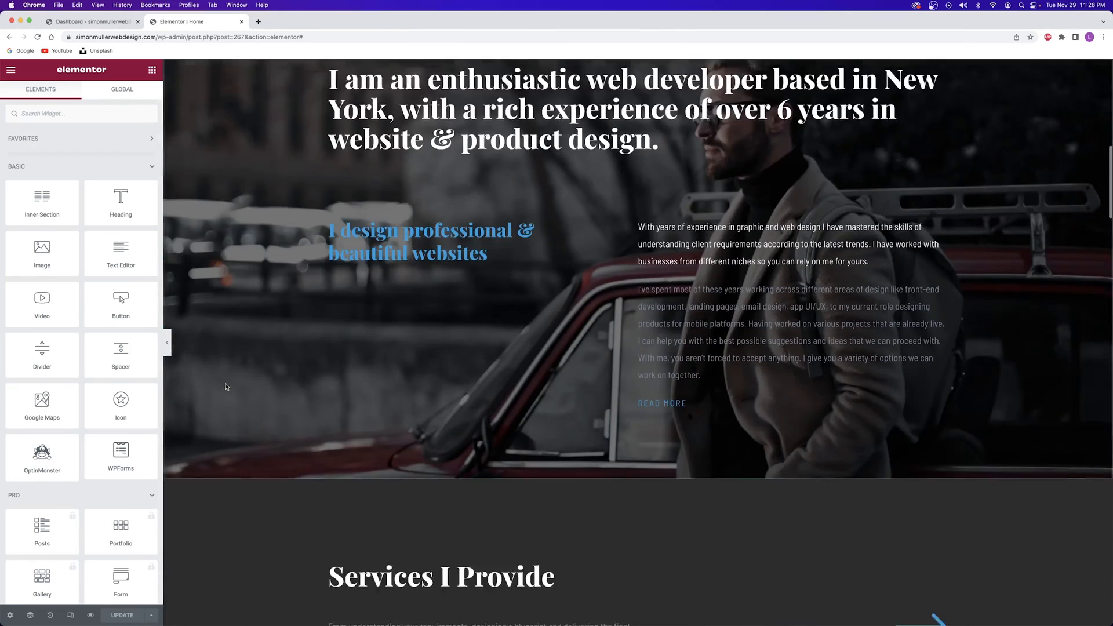
{"action": "scroll", "coordinate": [232, 376], "scroll_direction": "up", "scroll_amount": 1}
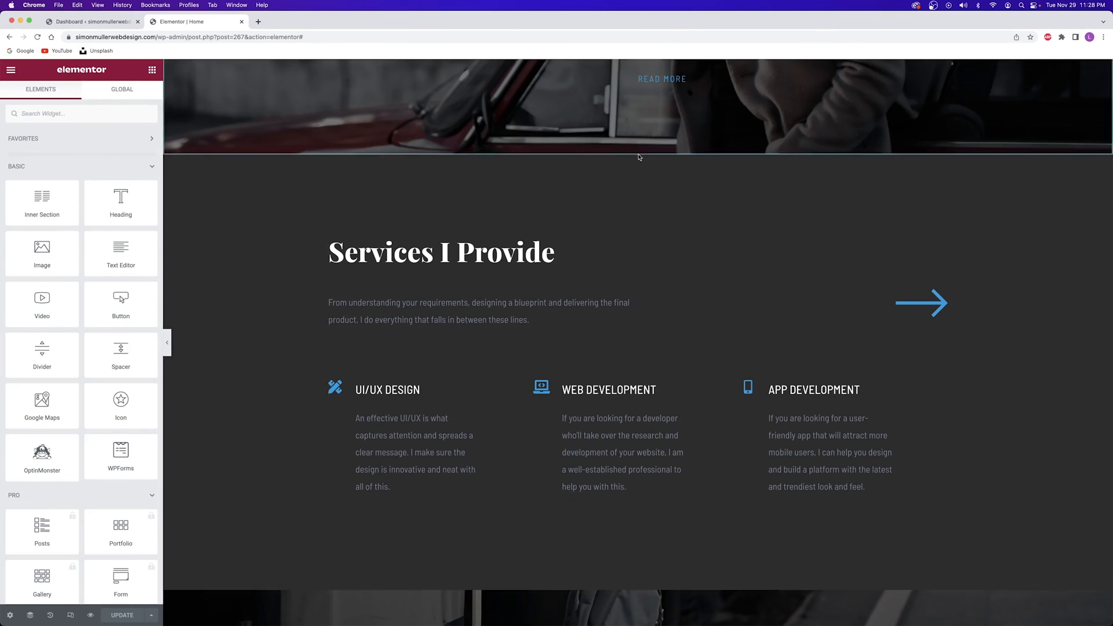
Set the Services I Provide section background to a custom light grey colour
{"action": "left_click", "coordinate": [640, 152]}
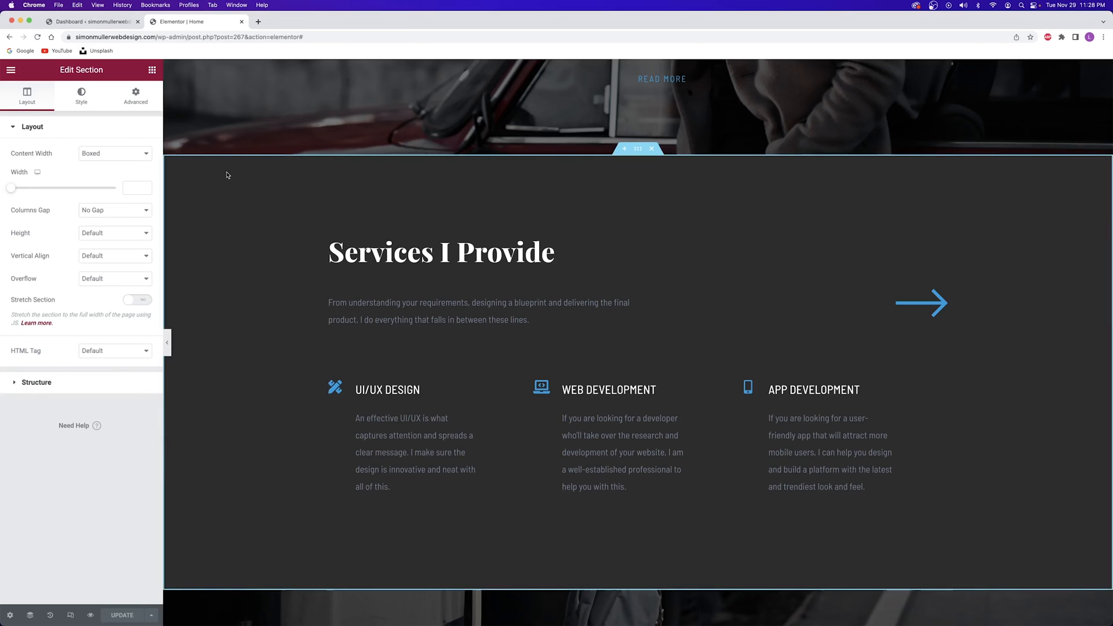
{"action": "left_click", "coordinate": [81, 98]}
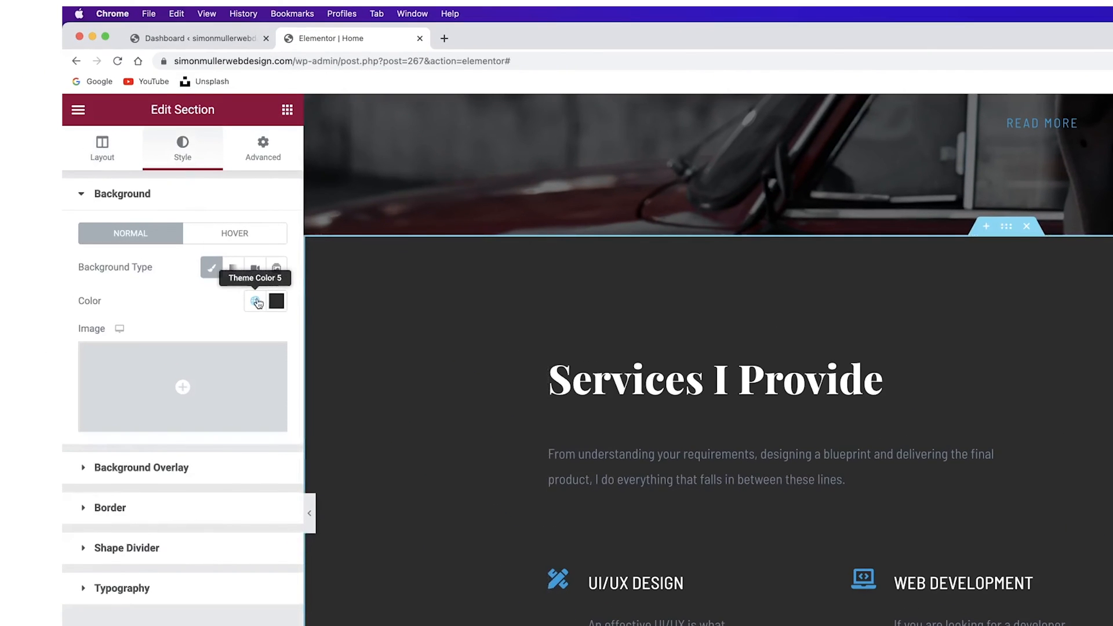
{"action": "left_click", "coordinate": [255, 300]}
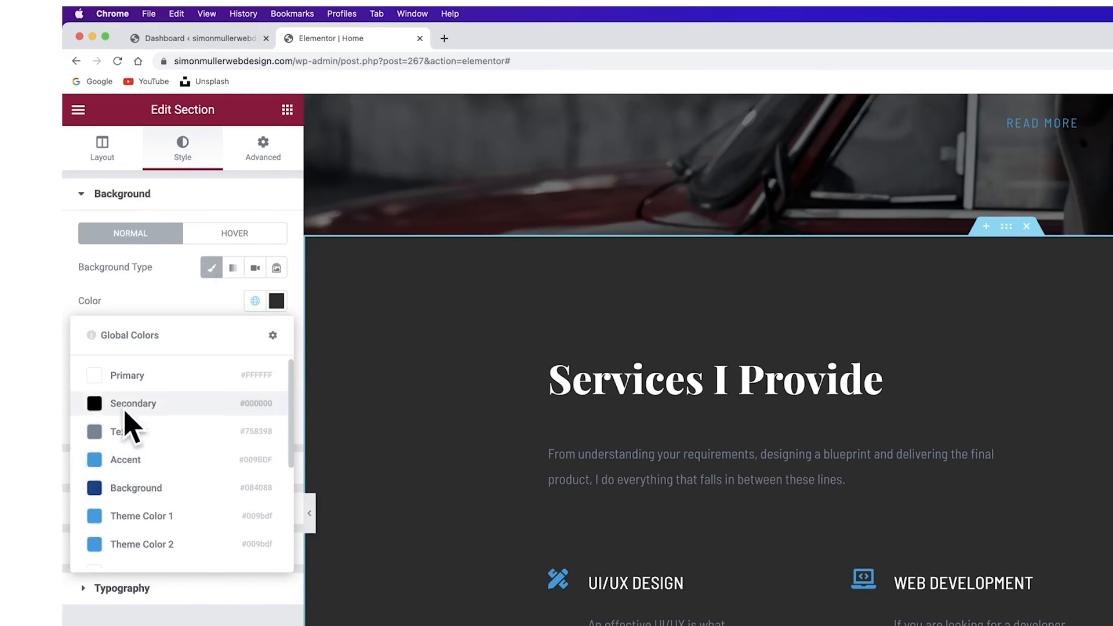
{"action": "scroll", "coordinate": [154, 461], "scroll_direction": "down", "scroll_amount": 5}
{"action": "scroll", "coordinate": [157, 475], "scroll_direction": "up", "scroll_amount": 5}
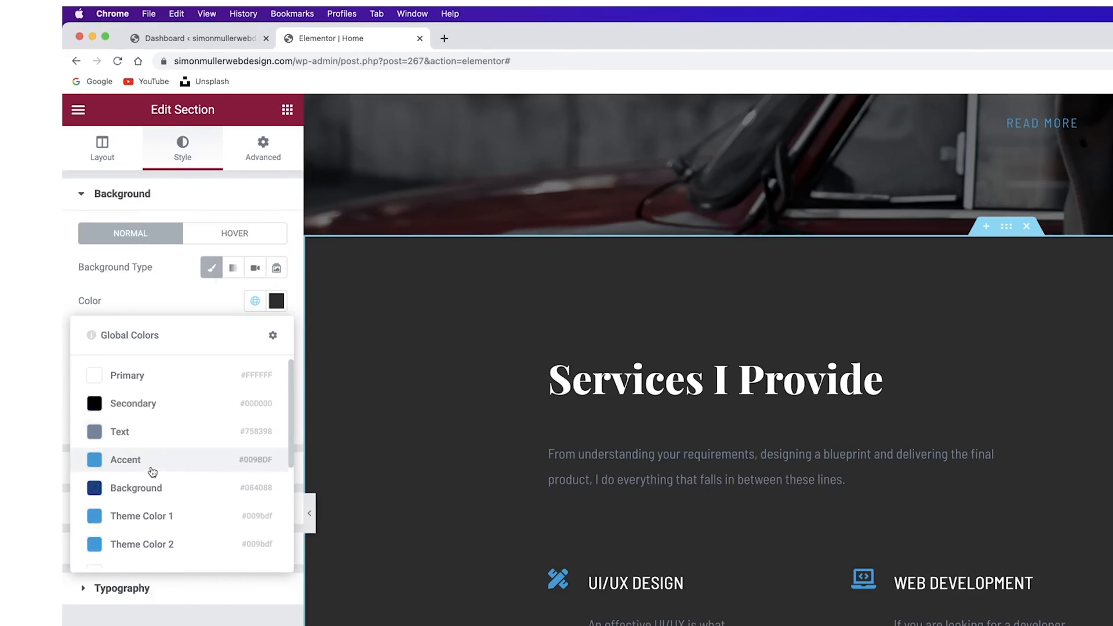
{"action": "left_click", "coordinate": [277, 301]}
{"action": "left_click_drag", "start_coordinate": [155, 377], "coordinate": [63, 370]}
{"action": "left_click", "coordinate": [519, 387]}
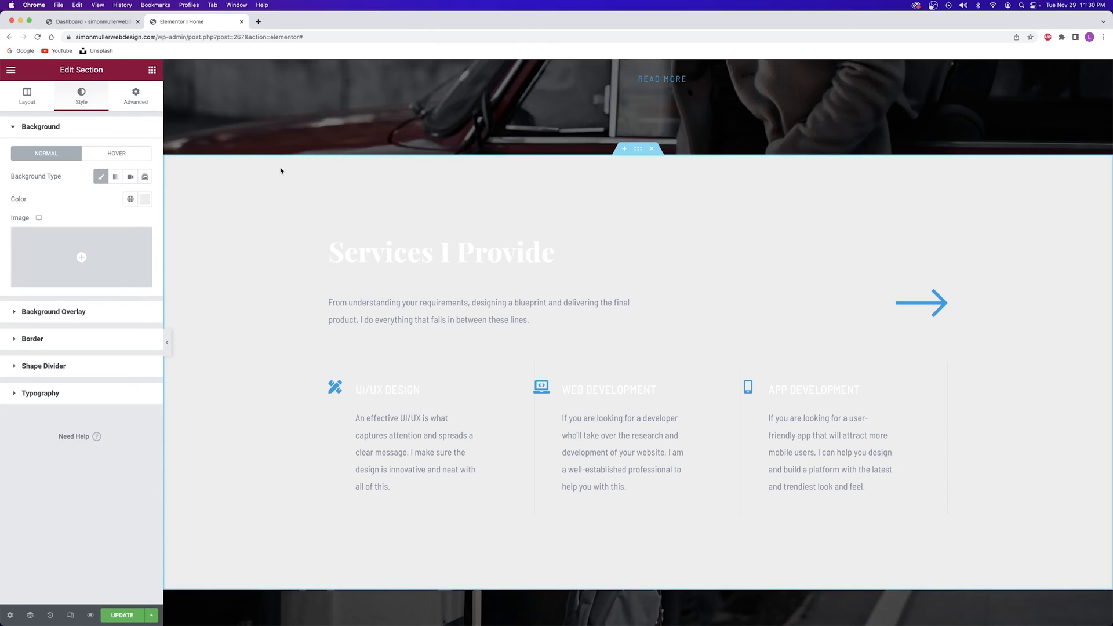
Make the Services I Provide heading and the UI/UX Design title black (#000000)
{"action": "left_click", "coordinate": [381, 252]}
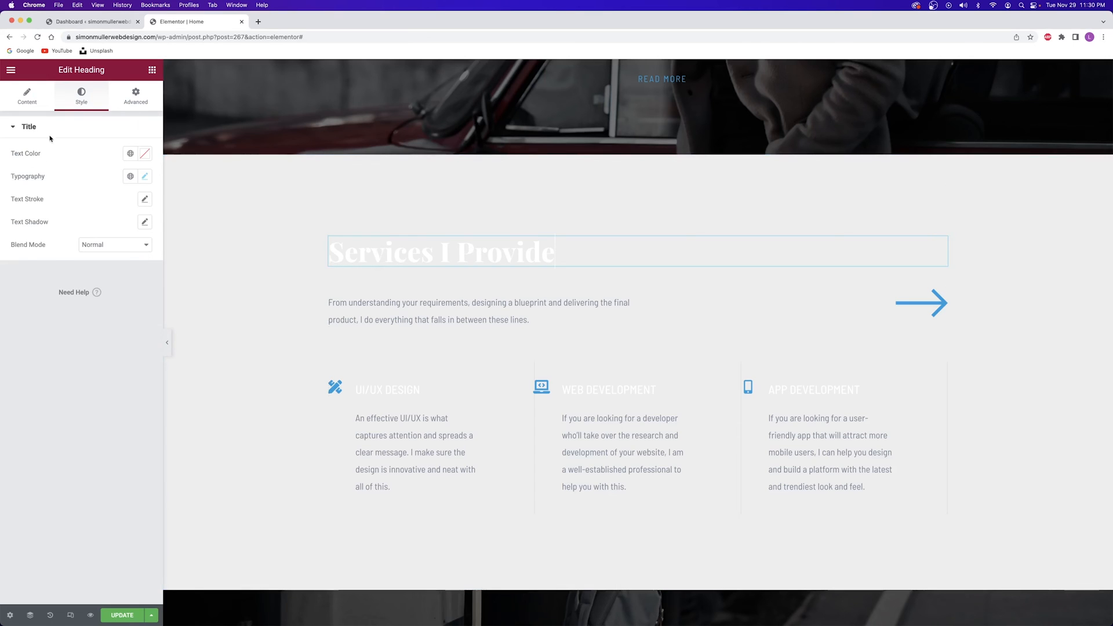
{"action": "left_click", "coordinate": [145, 154]}
{"action": "left_click_drag", "start_coordinate": [93, 221], "coordinate": [0, 315]}
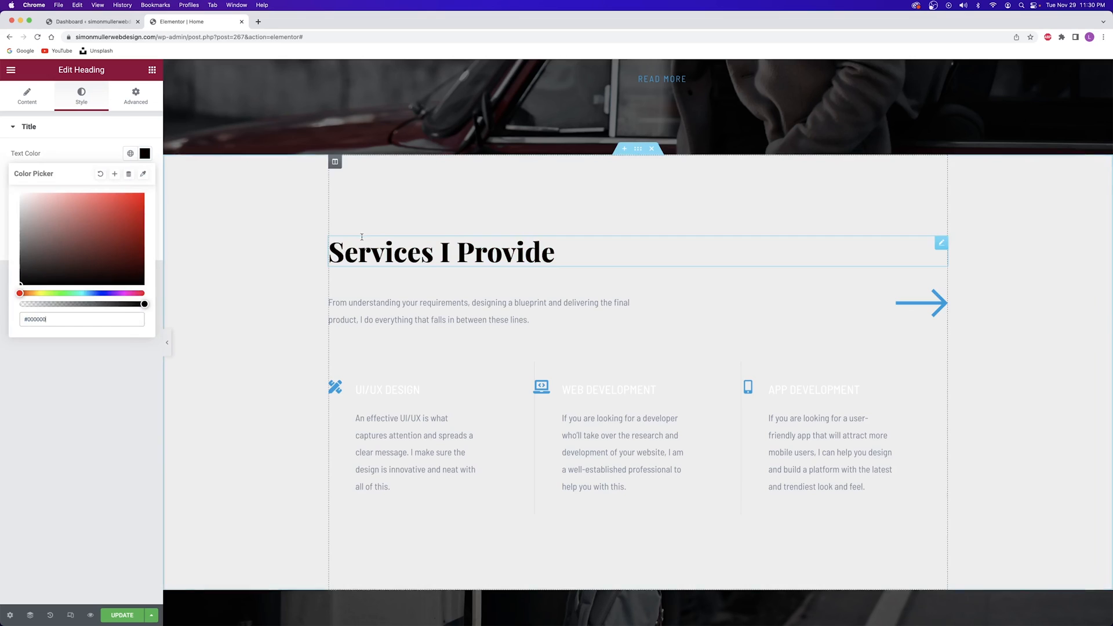
{"action": "left_click", "coordinate": [366, 394]}
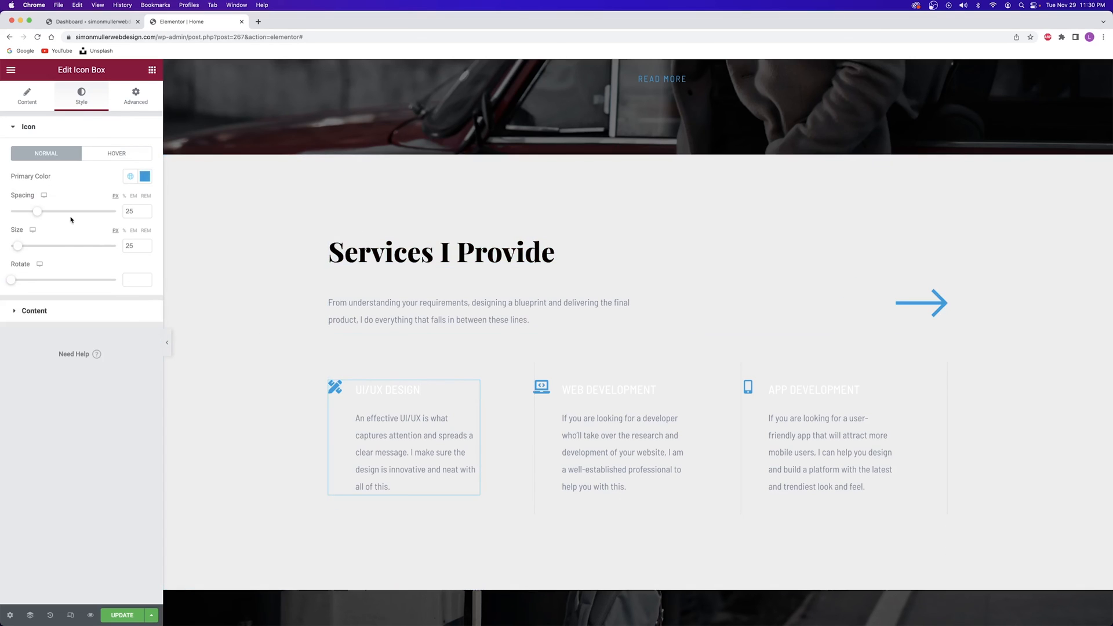
{"action": "left_click", "coordinate": [48, 309]}
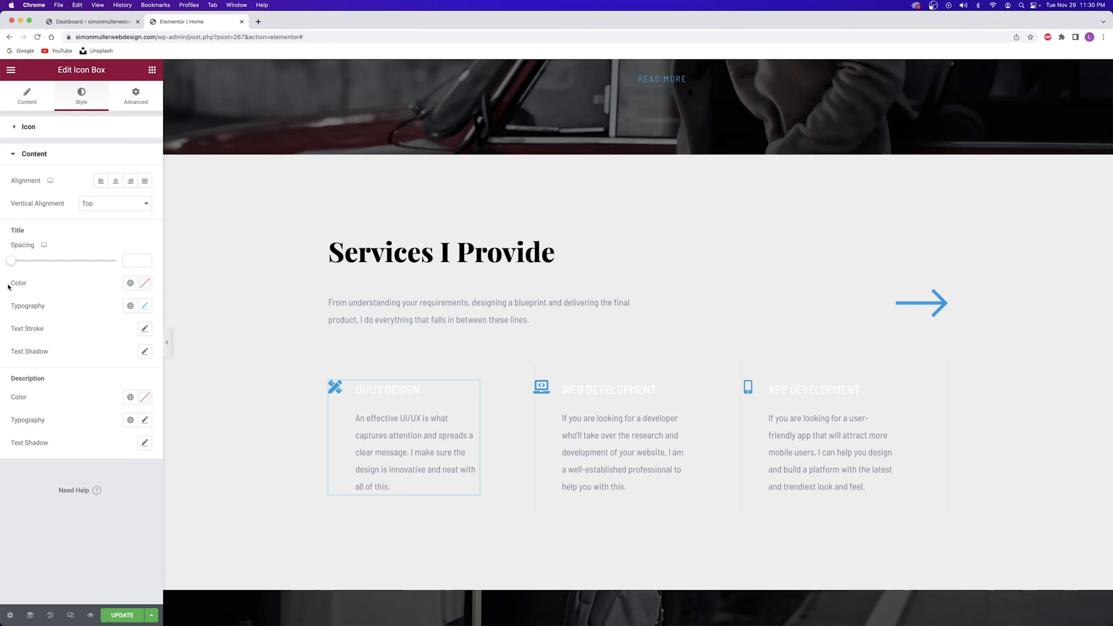
{"action": "left_click", "coordinate": [145, 283]}
Copy the UI/UX Design box's style and paste it onto the Web Development and App Development boxes
{"action": "right_click", "coordinate": [412, 393]}
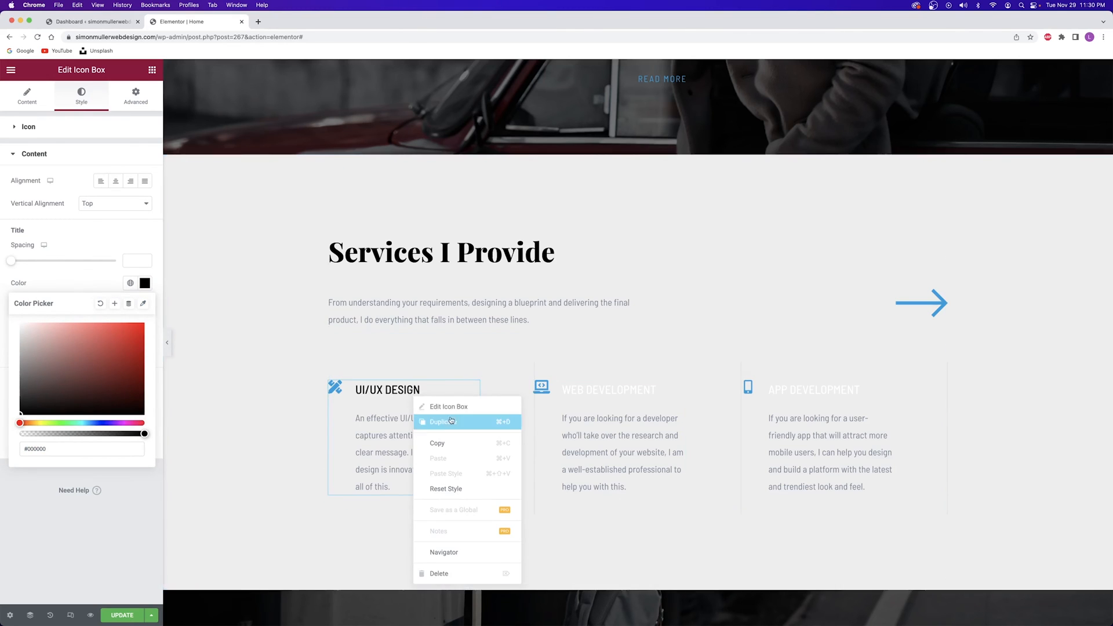
{"action": "left_click", "coordinate": [450, 443]}
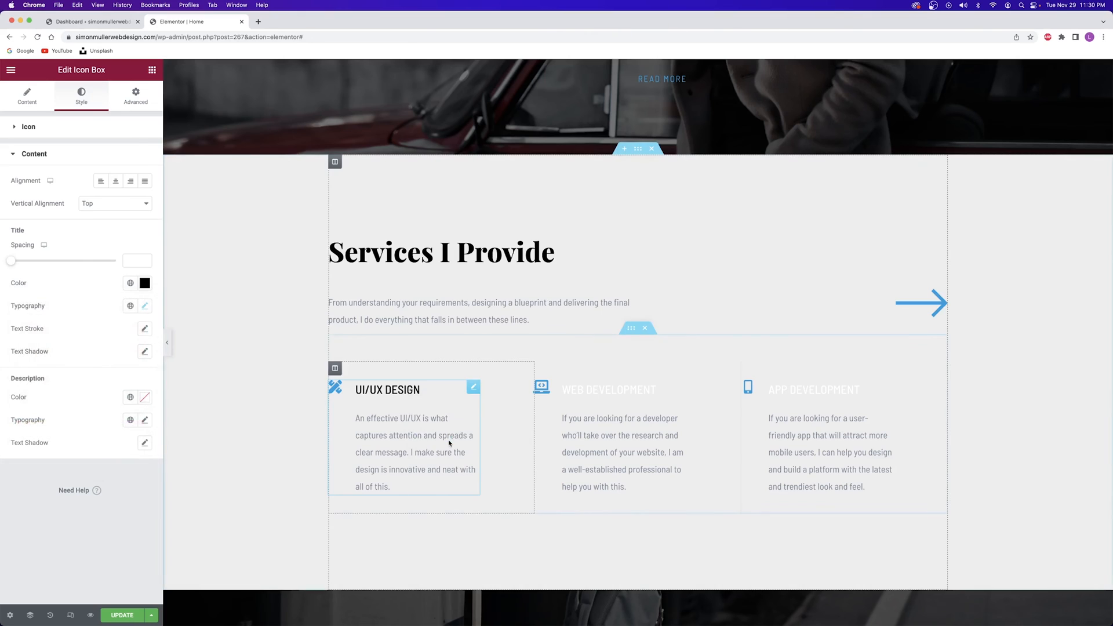
{"action": "right_click", "coordinate": [591, 407]}
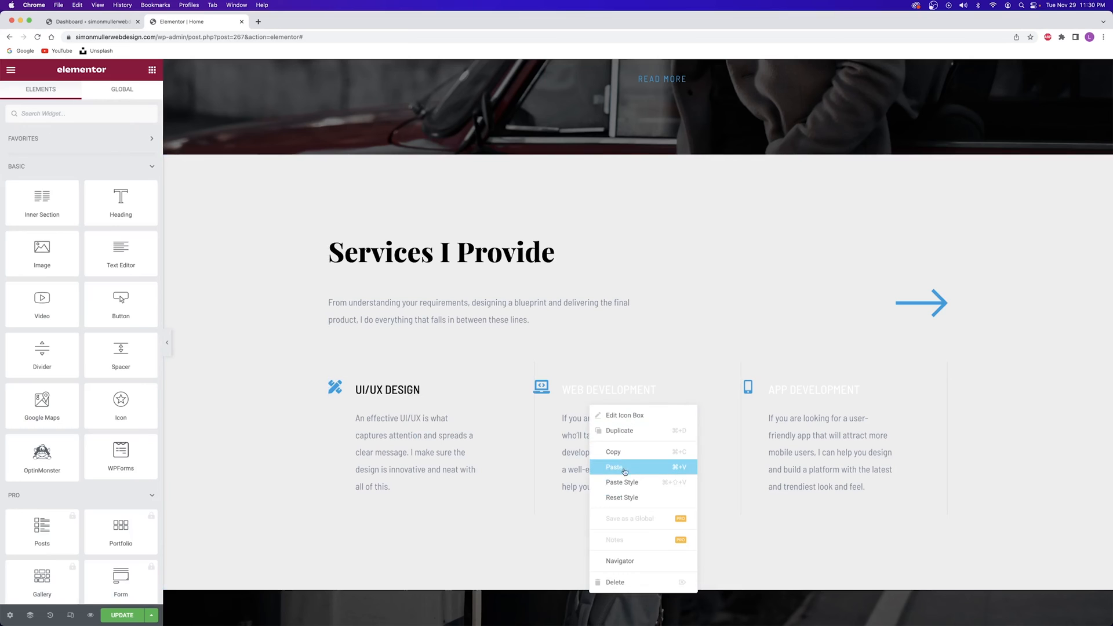
{"action": "left_click", "coordinate": [626, 486]}
{"action": "right_click", "coordinate": [789, 421]}
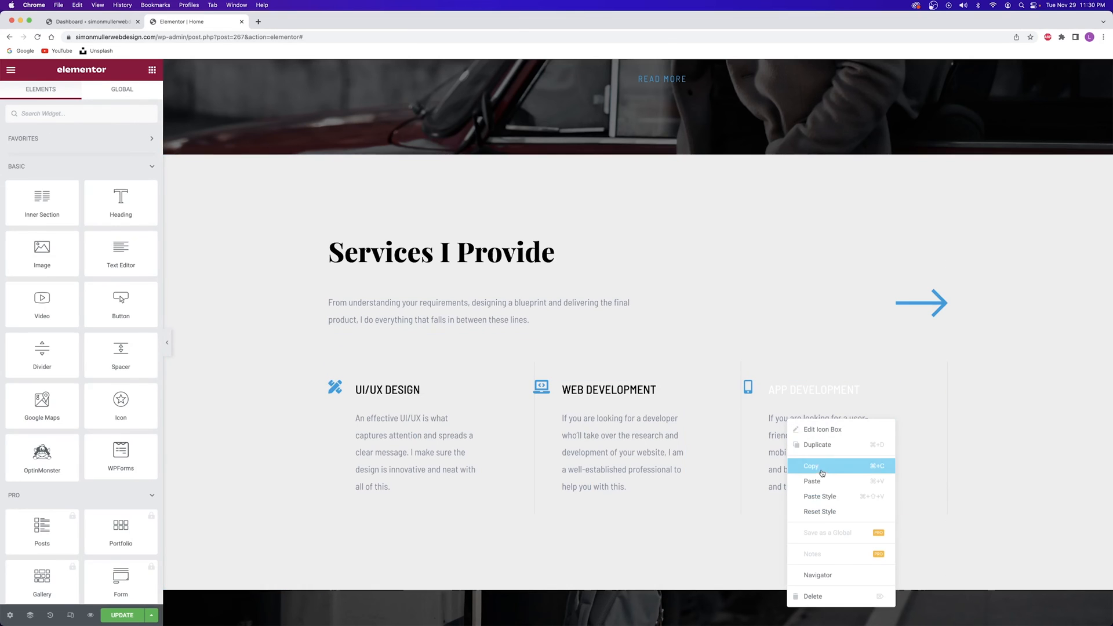
{"action": "left_click", "coordinate": [824, 497]}
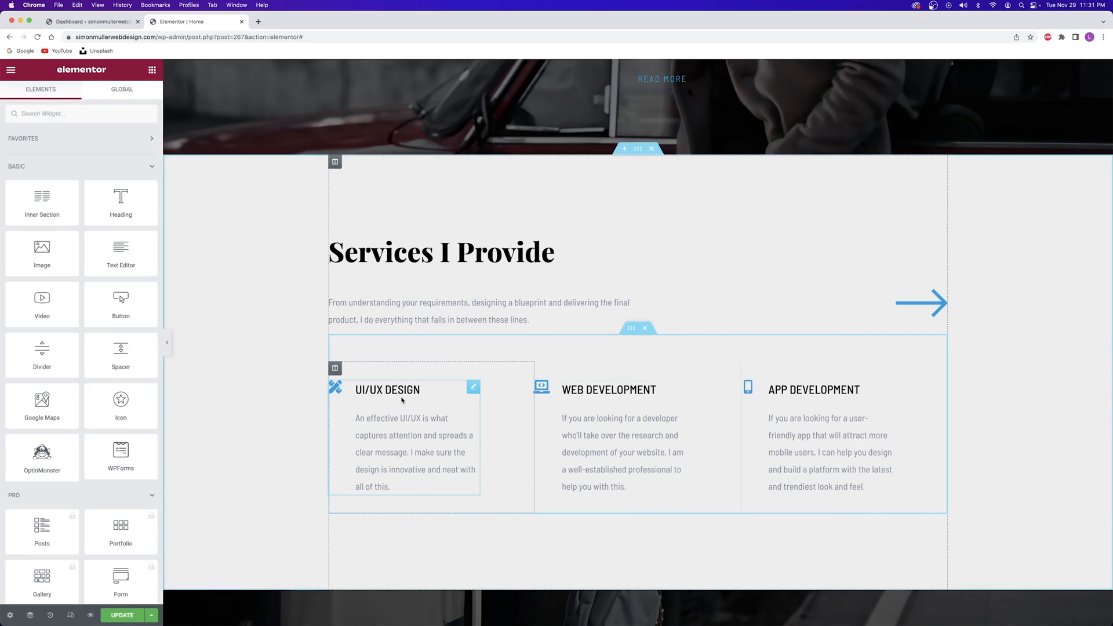
{"action": "left_click", "coordinate": [442, 415]}
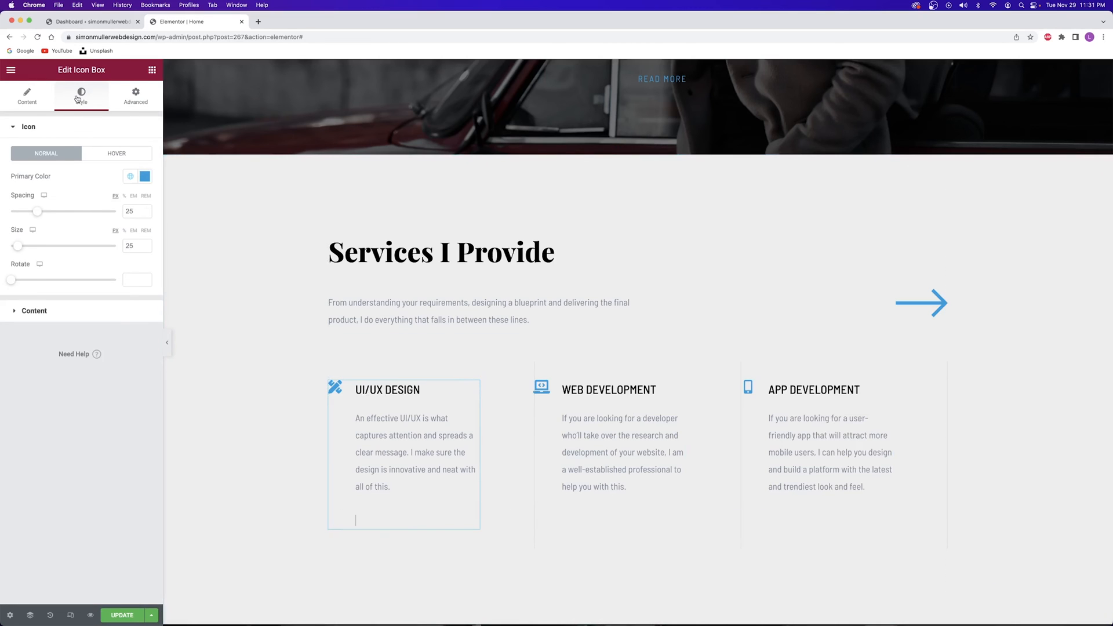
{"action": "left_click", "coordinate": [392, 418]}
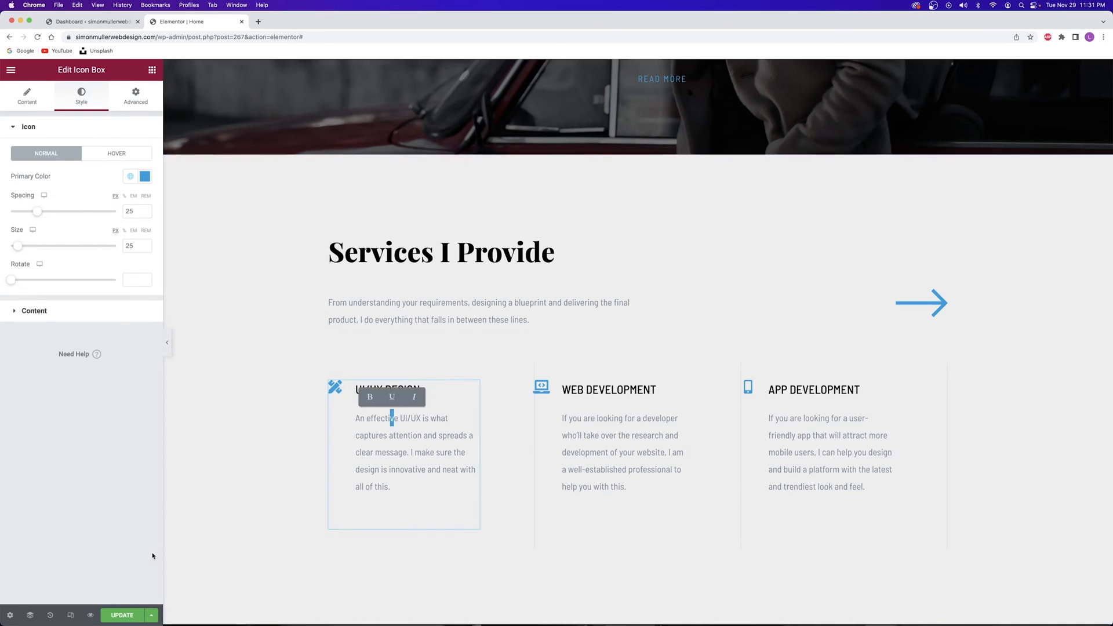
{"action": "scroll", "coordinate": [382, 354], "scroll_direction": "down", "scroll_amount": 3}
Update the page to save the black Services titles
{"action": "left_click", "coordinate": [122, 616]}
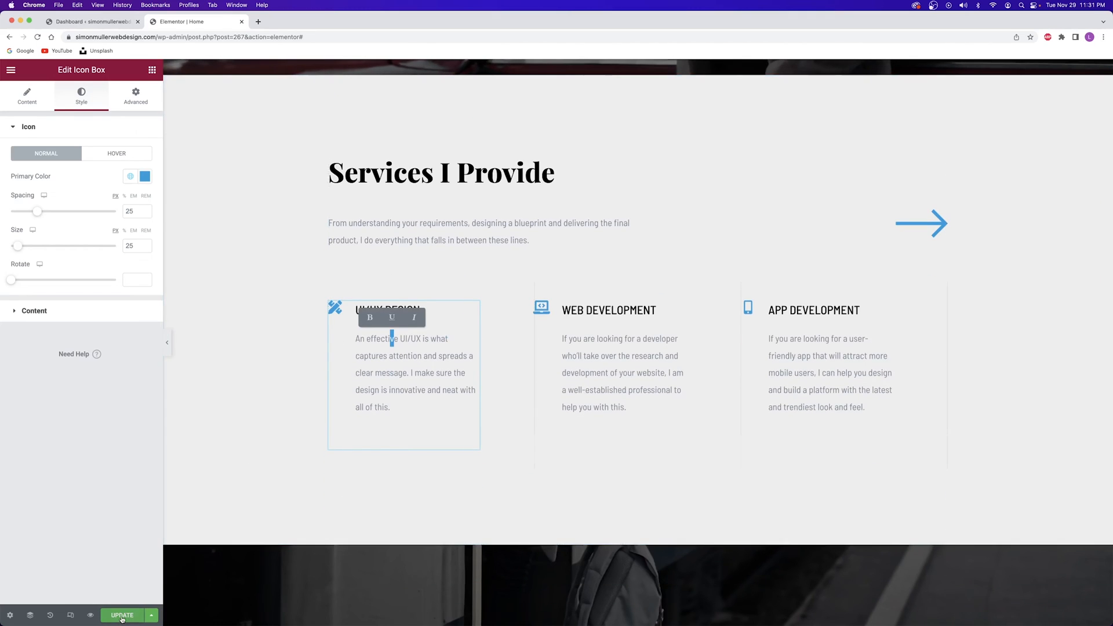
{"action": "scroll", "coordinate": [442, 458], "scroll_direction": "up", "scroll_amount": 15}
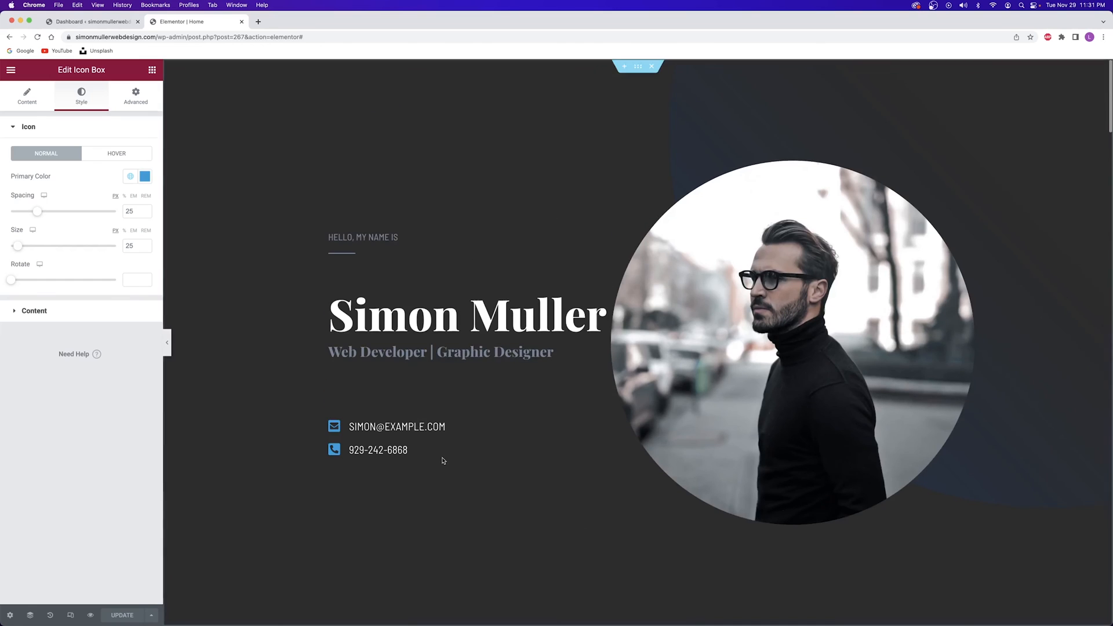
{"action": "scroll", "coordinate": [445, 450], "scroll_direction": "down", "scroll_amount": 15}
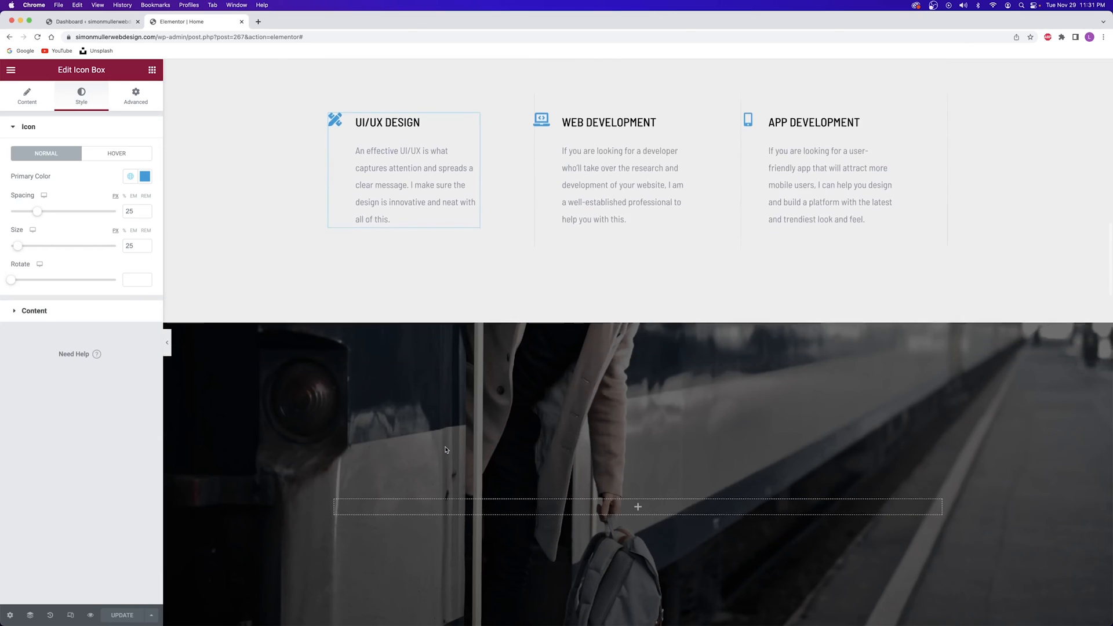
{"action": "scroll", "coordinate": [445, 450], "scroll_direction": "up", "scroll_amount": 15}
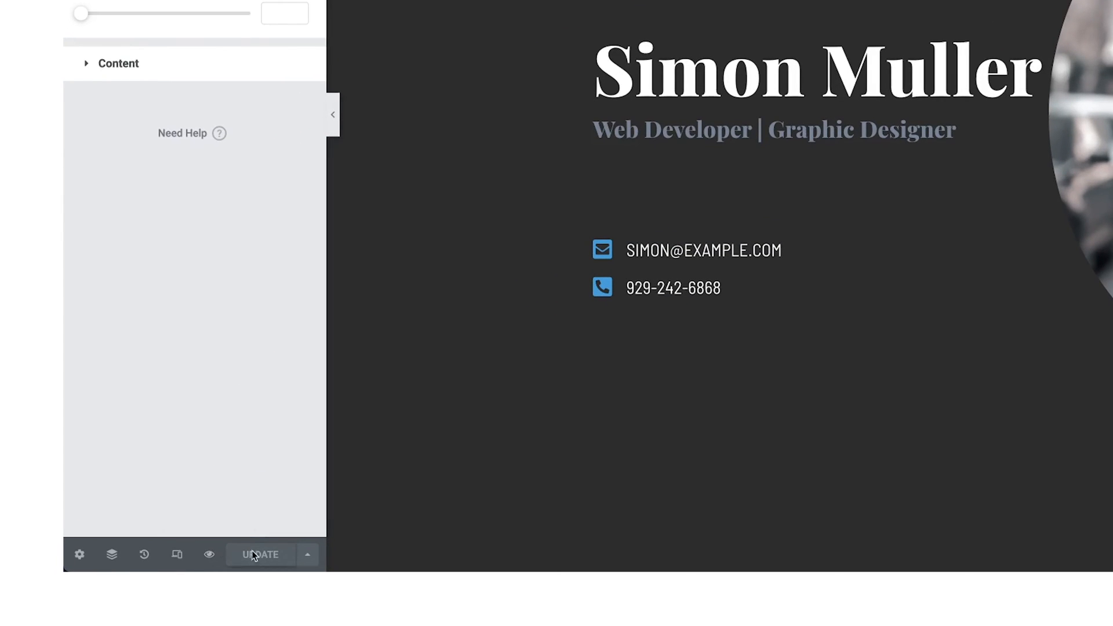
Preview the saved page in a new tab and scroll down to the copyright footer
{"action": "left_click", "coordinate": [209, 555]}
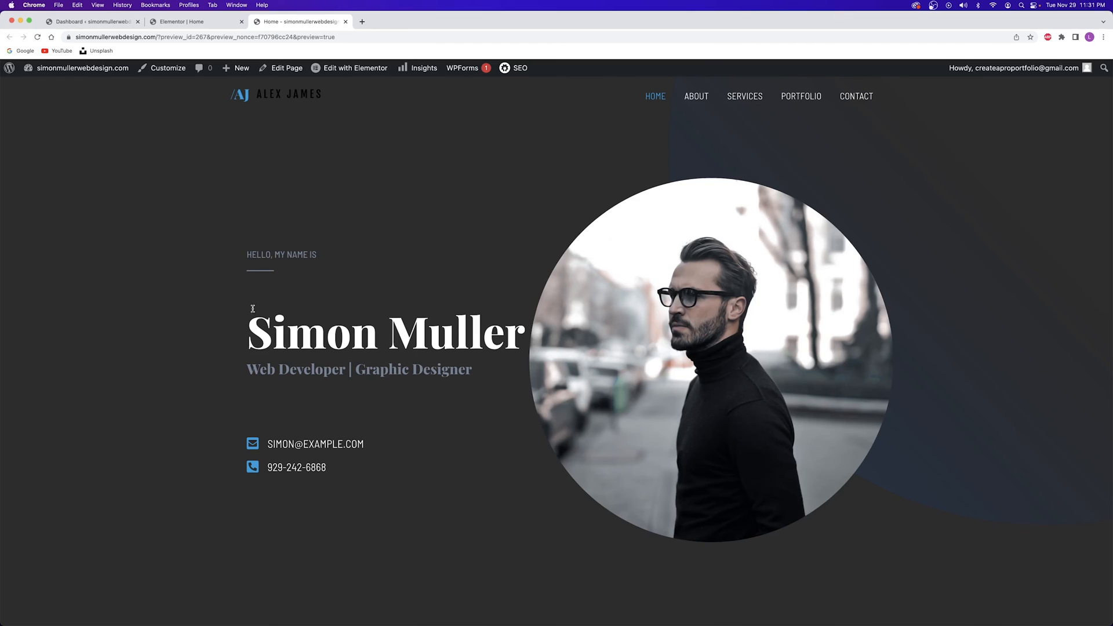
{"action": "left_click_drag", "start_coordinate": [244, 329], "coordinate": [405, 470]}
{"action": "left_click", "coordinate": [323, 317]}
{"action": "scroll", "coordinate": [553, 168], "scroll_direction": "down", "scroll_amount": 10}
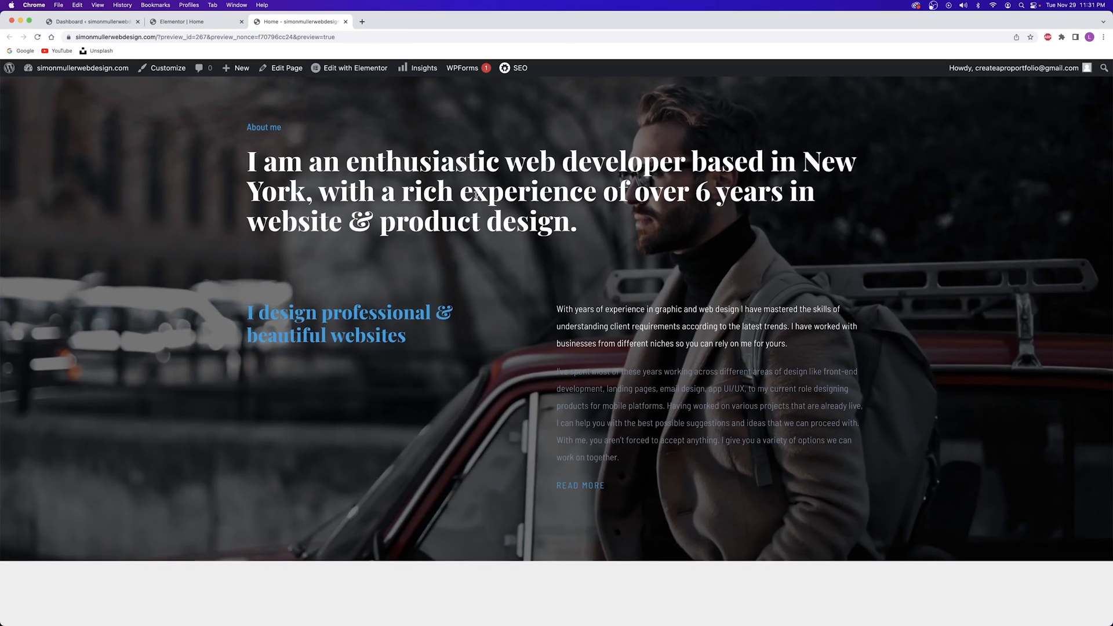
{"action": "scroll", "coordinate": [476, 195], "scroll_direction": "down", "scroll_amount": 8}
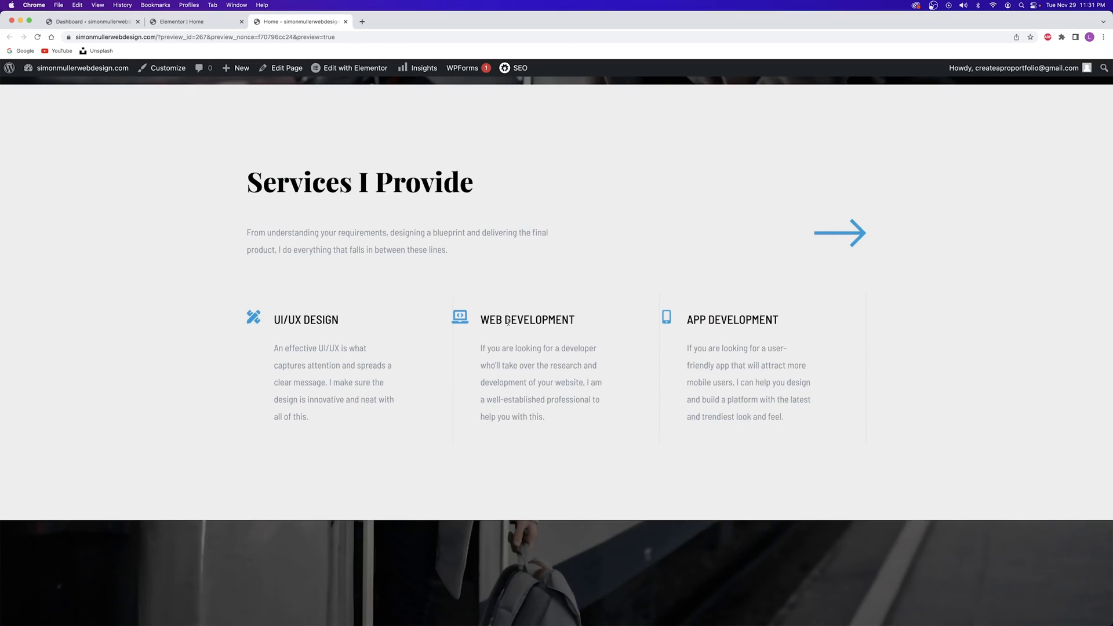
{"action": "scroll", "coordinate": [341, 202], "scroll_direction": "up", "scroll_amount": 10}
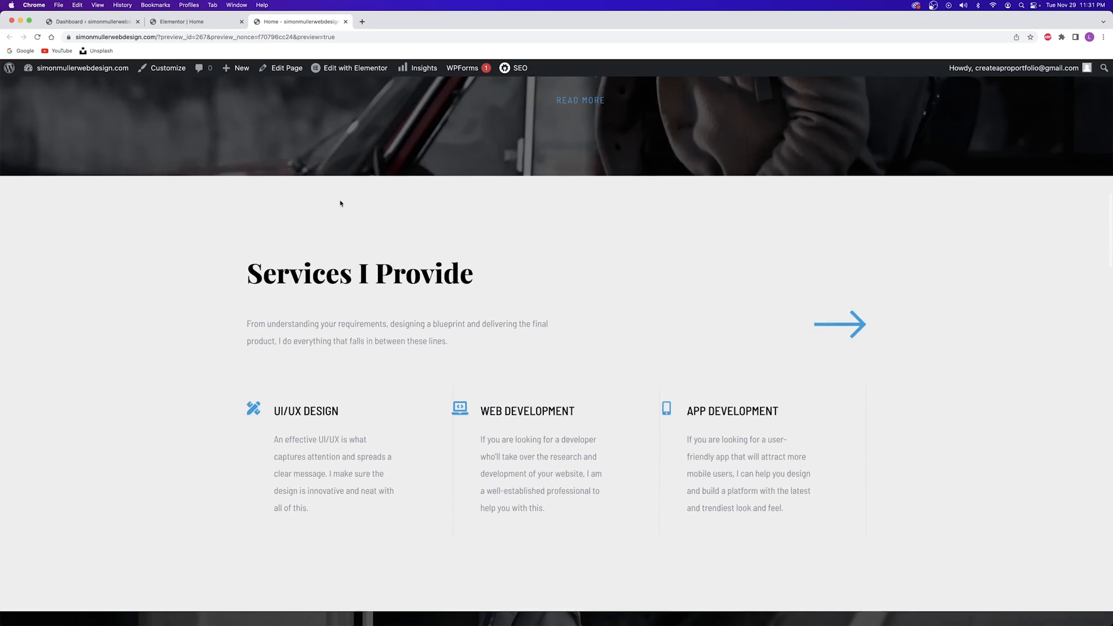
{"action": "scroll", "coordinate": [342, 201], "scroll_direction": "down", "scroll_amount": 10}
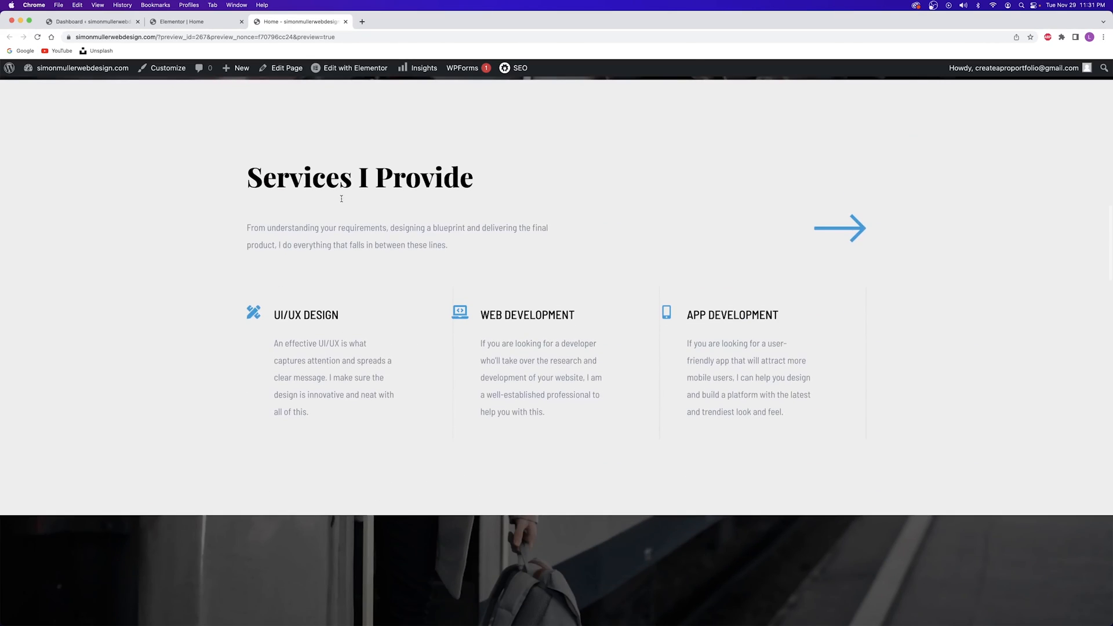
{"action": "scroll", "coordinate": [357, 244], "scroll_direction": "down", "scroll_amount": 15}
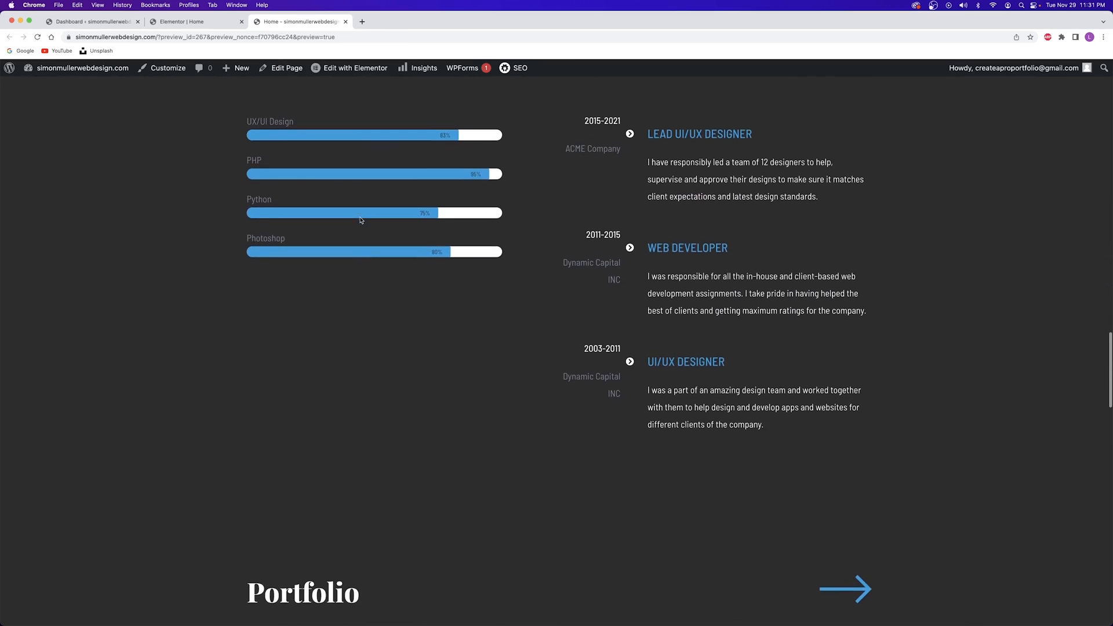
{"action": "scroll", "coordinate": [361, 220], "scroll_direction": "down", "scroll_amount": 20}
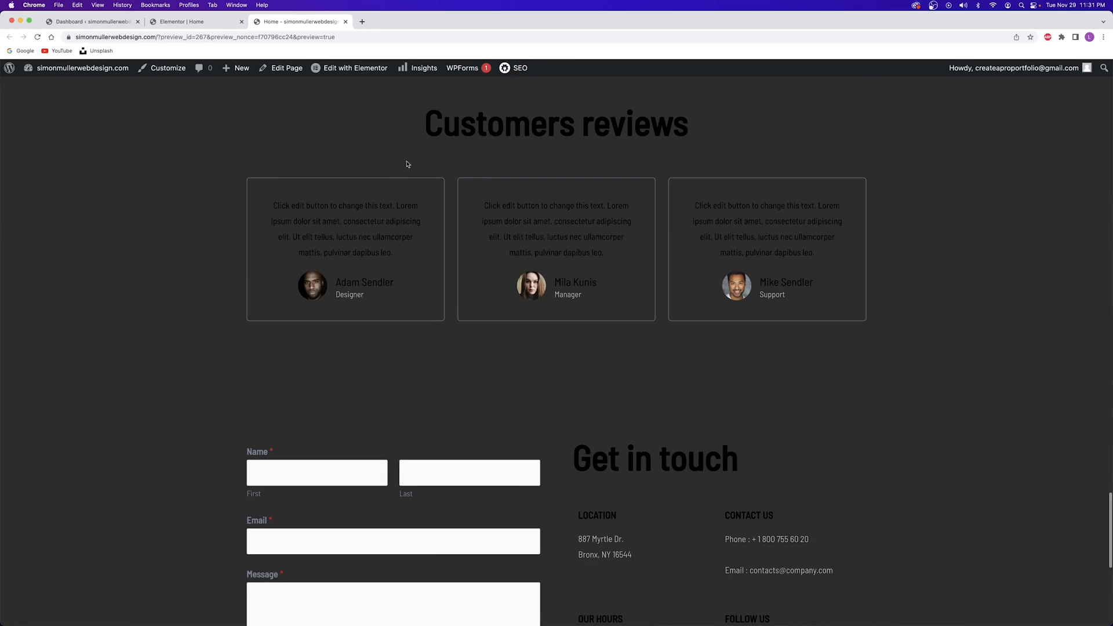
{"action": "scroll", "coordinate": [496, 276], "scroll_direction": "down", "scroll_amount": 5}
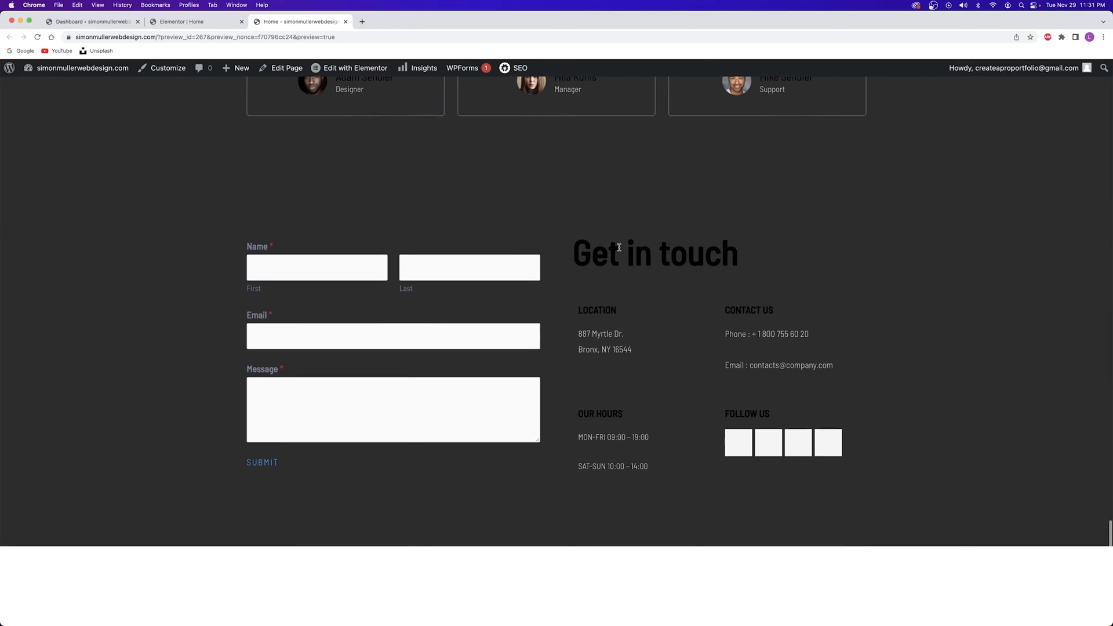
{"action": "scroll", "coordinate": [617, 254], "scroll_direction": "up", "scroll_amount": 12}
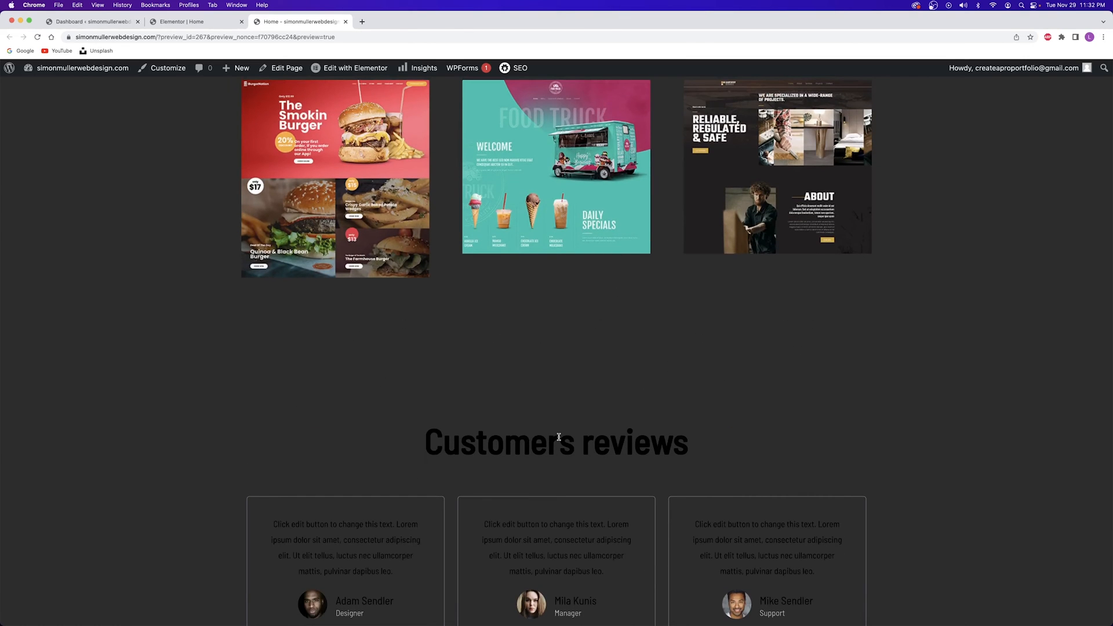
{"action": "scroll", "coordinate": [558, 437], "scroll_direction": "down", "scroll_amount": 10}
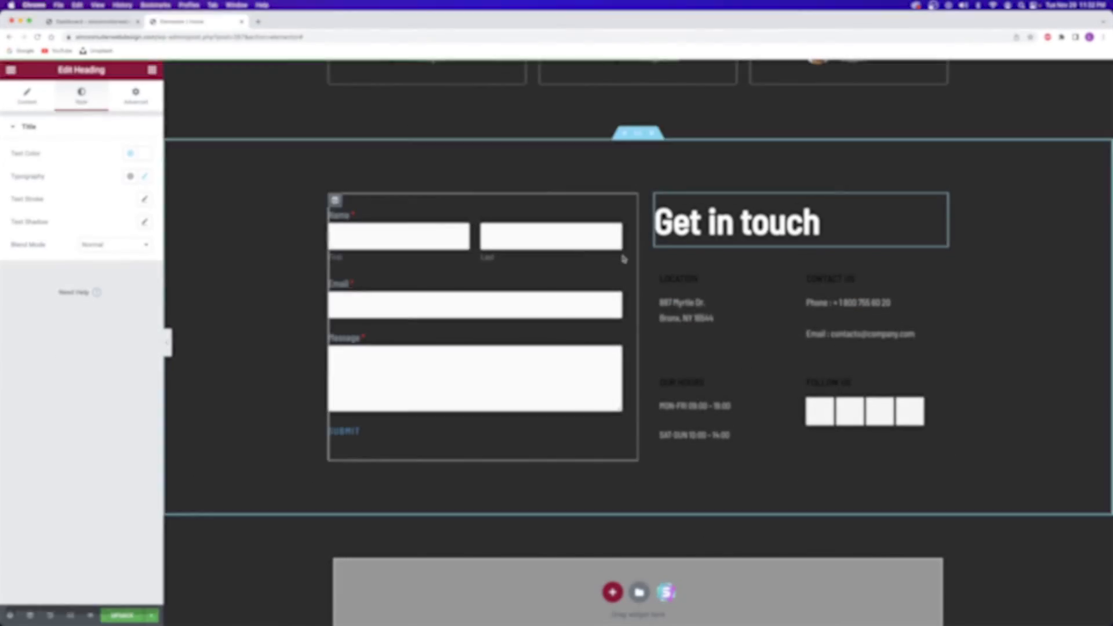
Close the Elementor editor and visit the live site from the admin bar's site name menu
{"action": "scroll", "coordinate": [441, 490], "scroll_direction": "up", "scroll_amount": 15}
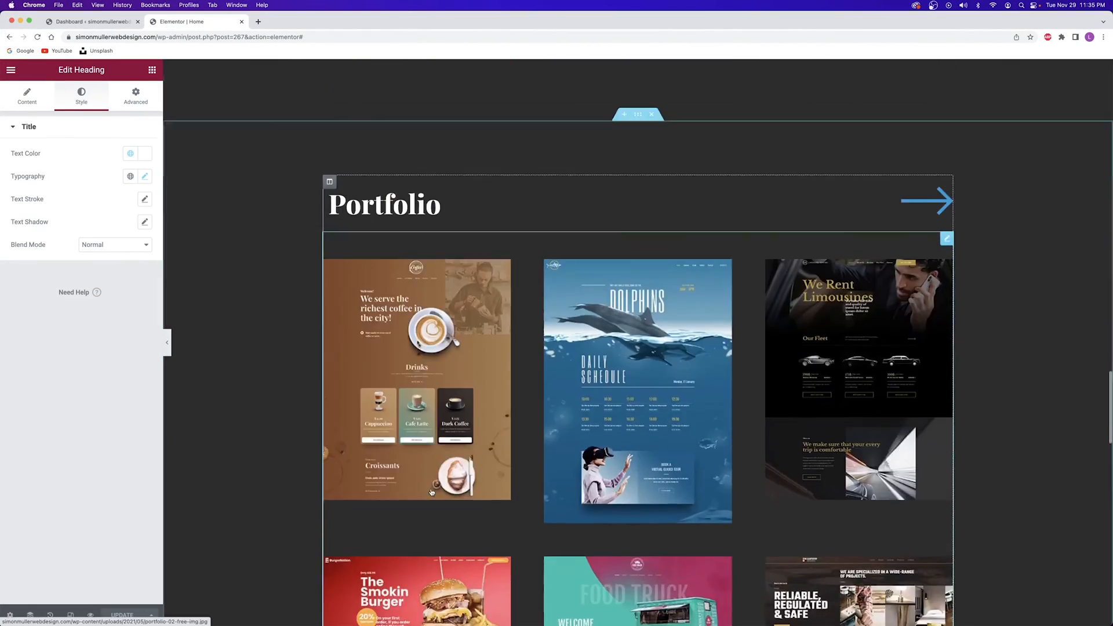
{"action": "scroll", "coordinate": [432, 491], "scroll_direction": "up", "scroll_amount": 3}
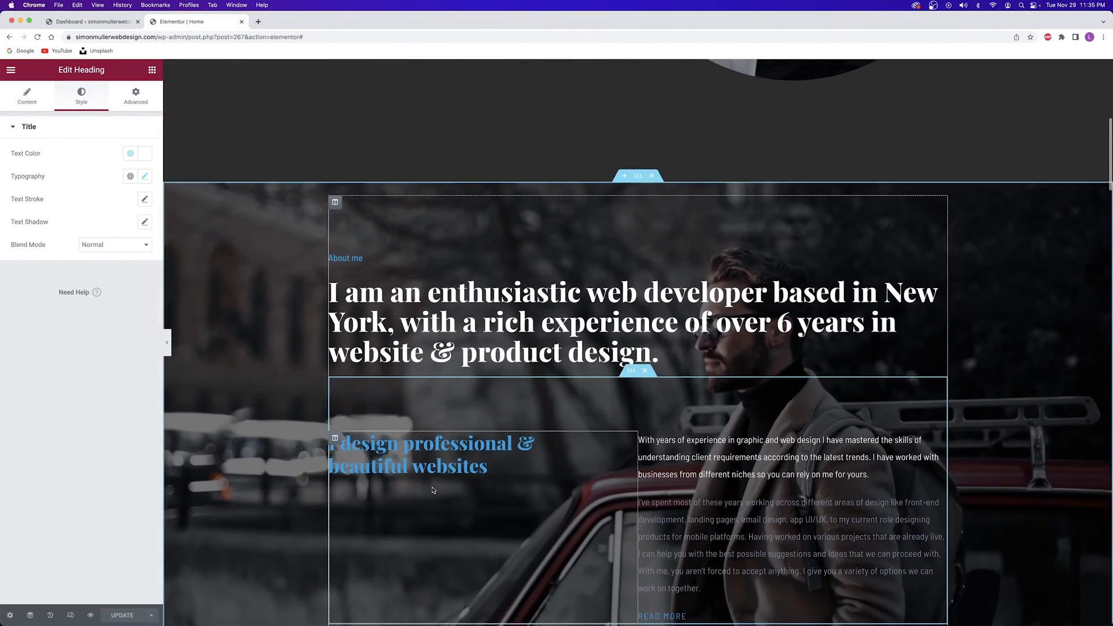
{"action": "scroll", "coordinate": [432, 491], "scroll_direction": "up", "scroll_amount": 9}
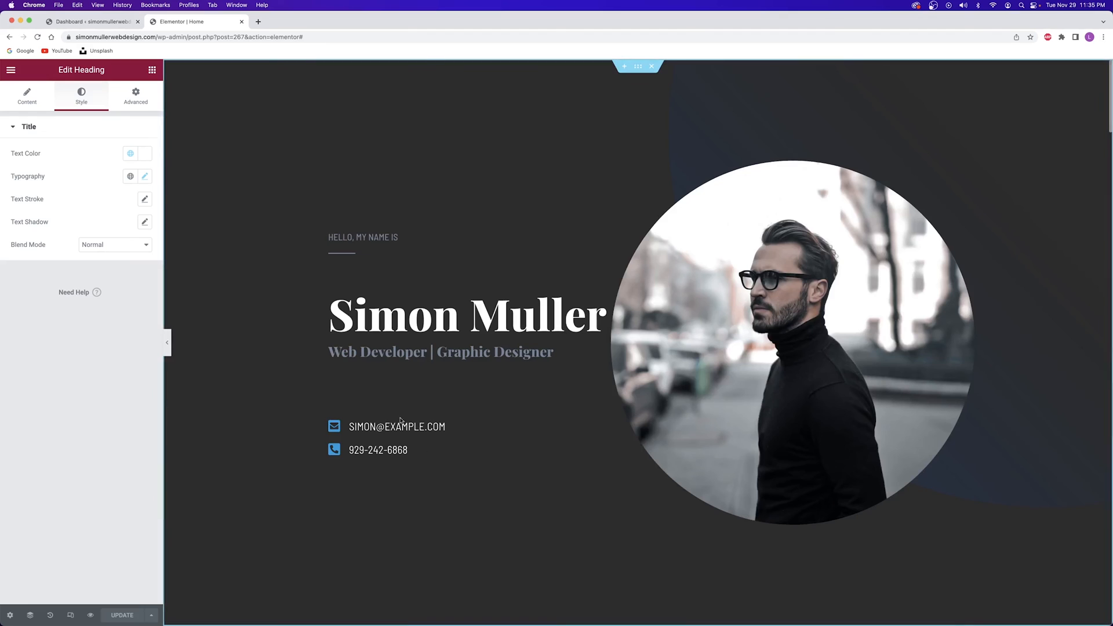
{"action": "left_click", "coordinate": [240, 22]}
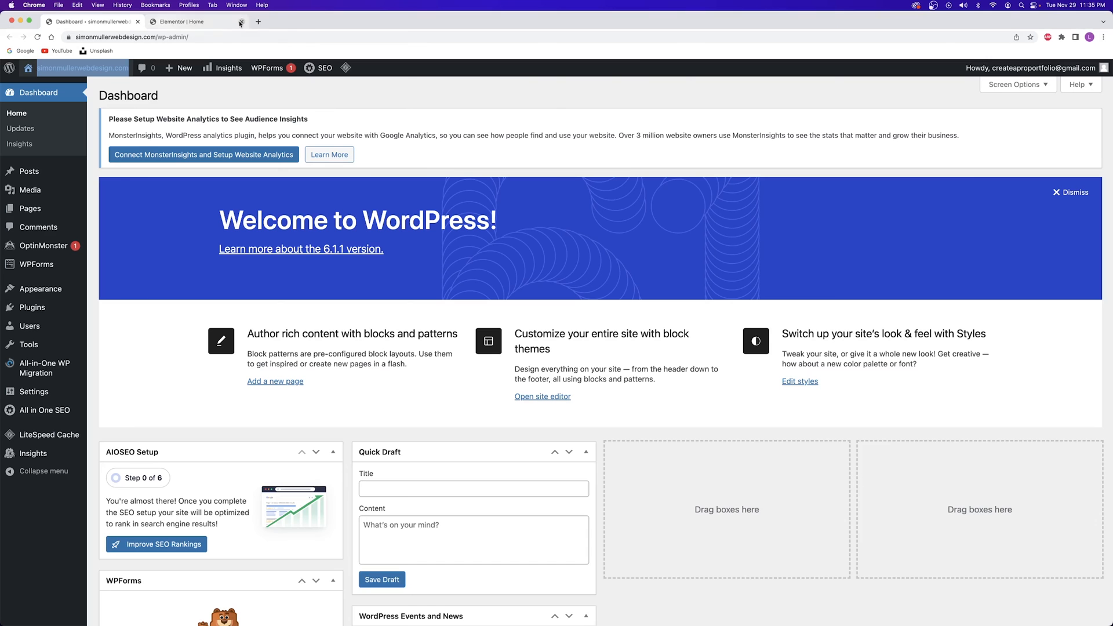
{"action": "mouse_move", "coordinate": [106, 70]}
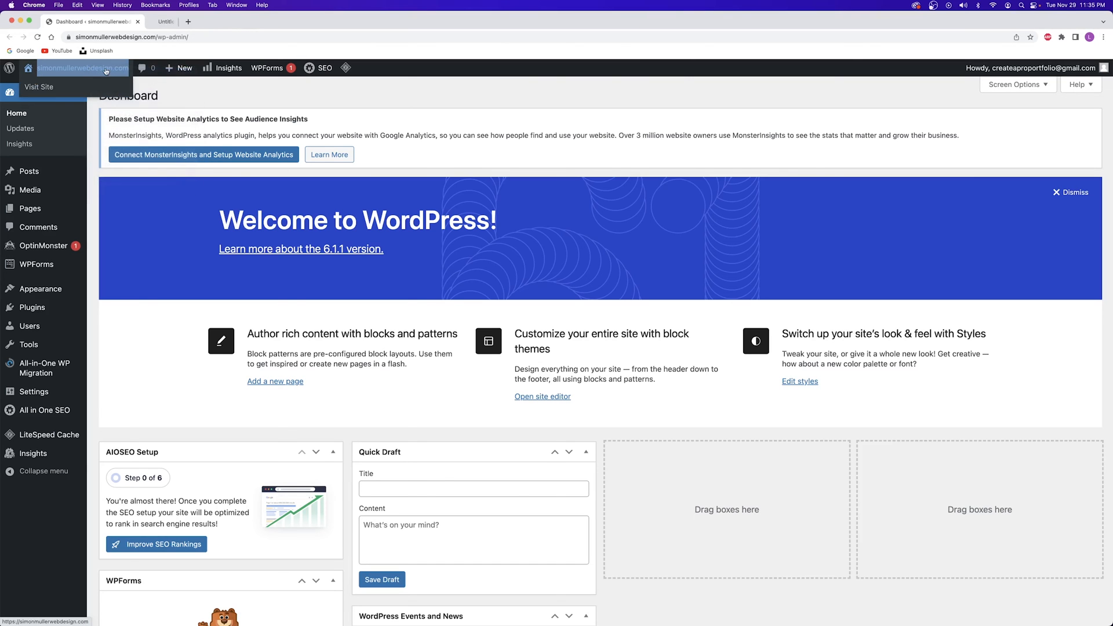
{"action": "left_click", "coordinate": [106, 70]}
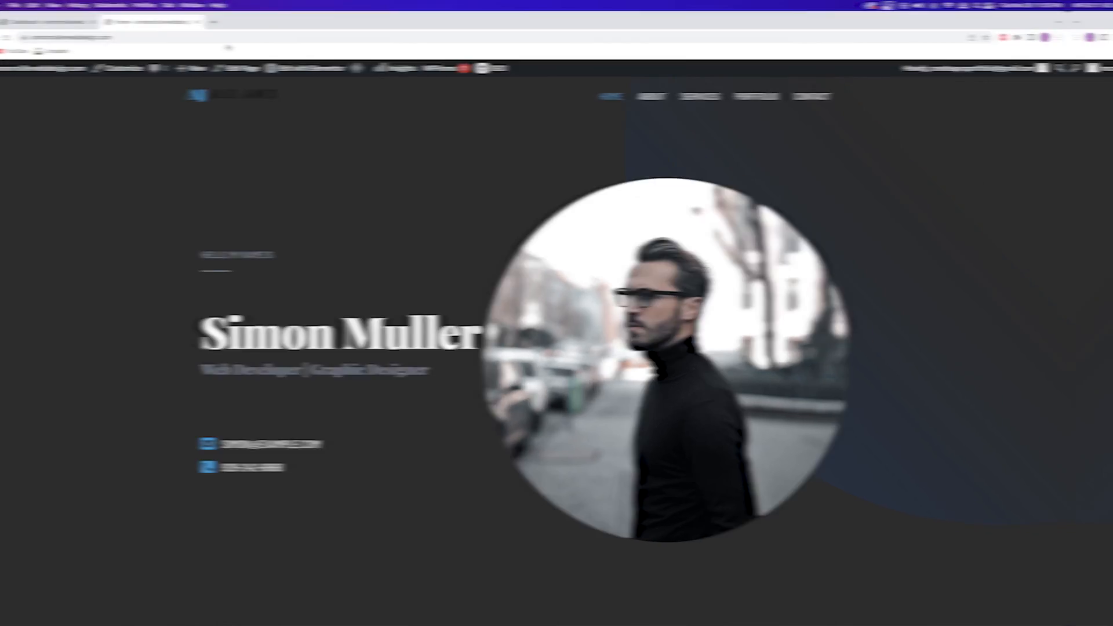
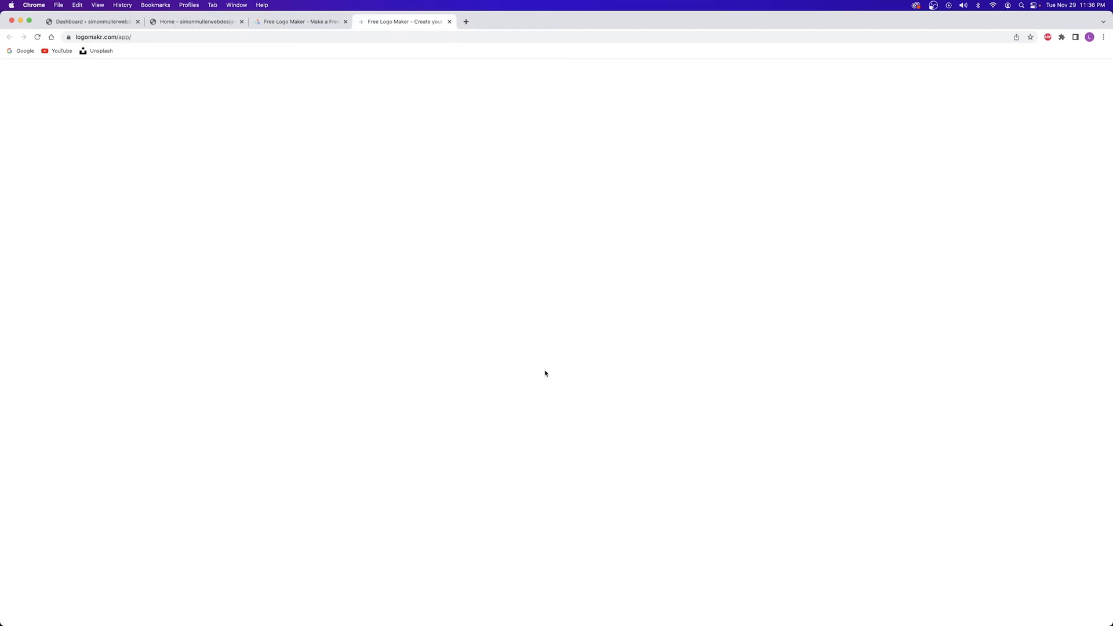
Start a new LogoMakr design, then return to the WordPress Dashboard tab
{"action": "left_click", "coordinate": [76, 22]}
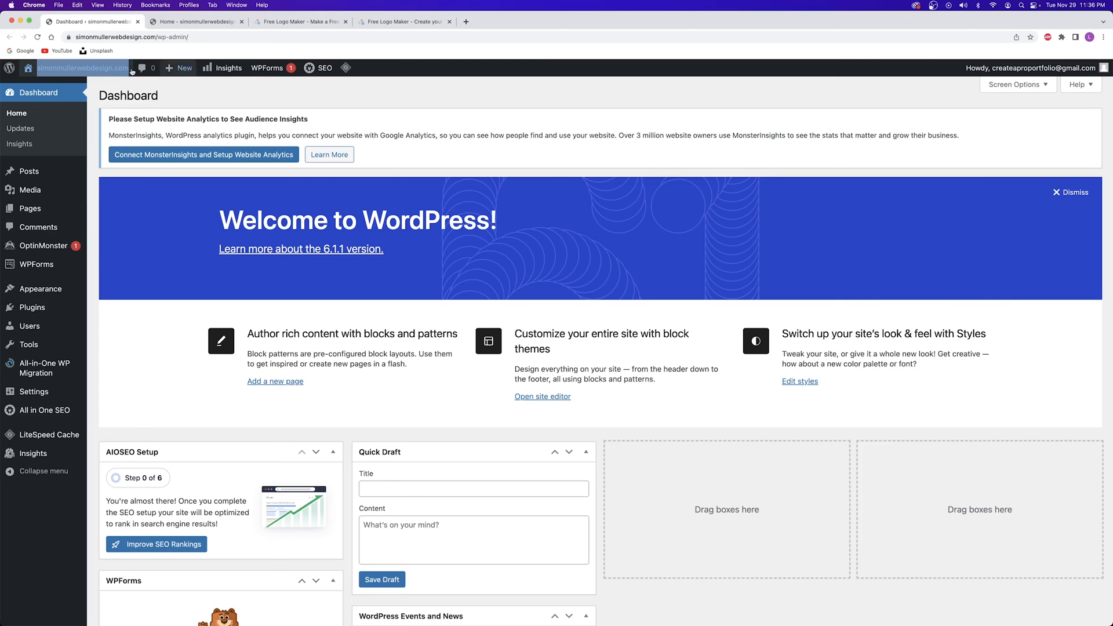
Open the site homepage in a new tab from the site name, view it, then return to LogoMakr
{"action": "right_click", "coordinate": [85, 67]}
{"action": "left_click", "coordinate": [105, 73]}
{"action": "left_click", "coordinate": [172, 22]}
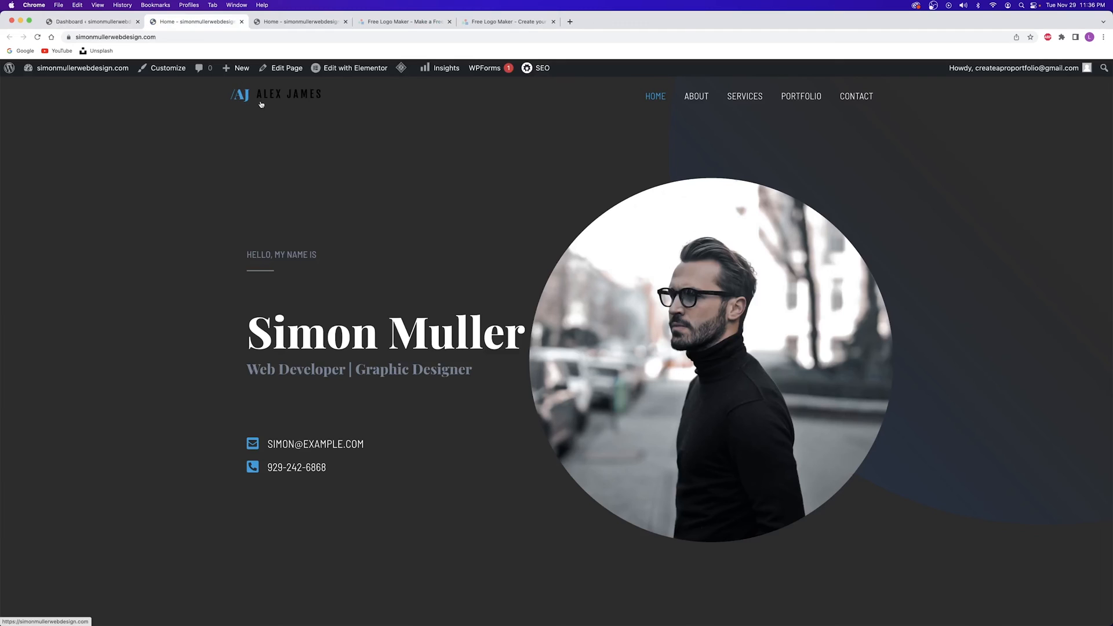
{"action": "left_click", "coordinate": [485, 22]}
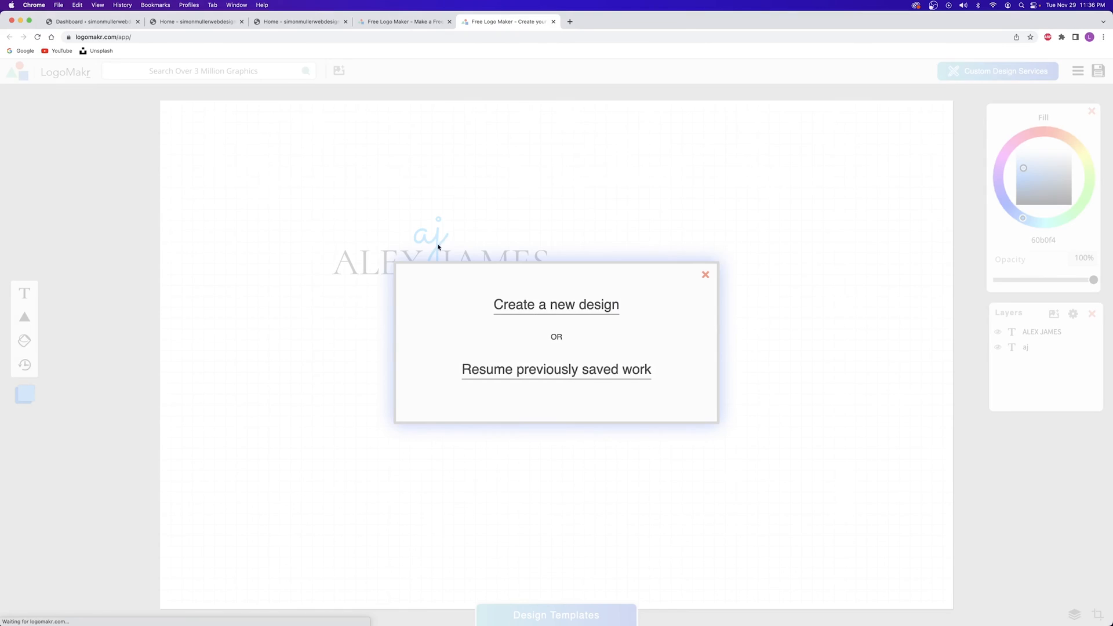
Start a blank LogoMakr design, browse the graphics library, and add a 'Type Something' text element
{"action": "left_click", "coordinate": [560, 311]}
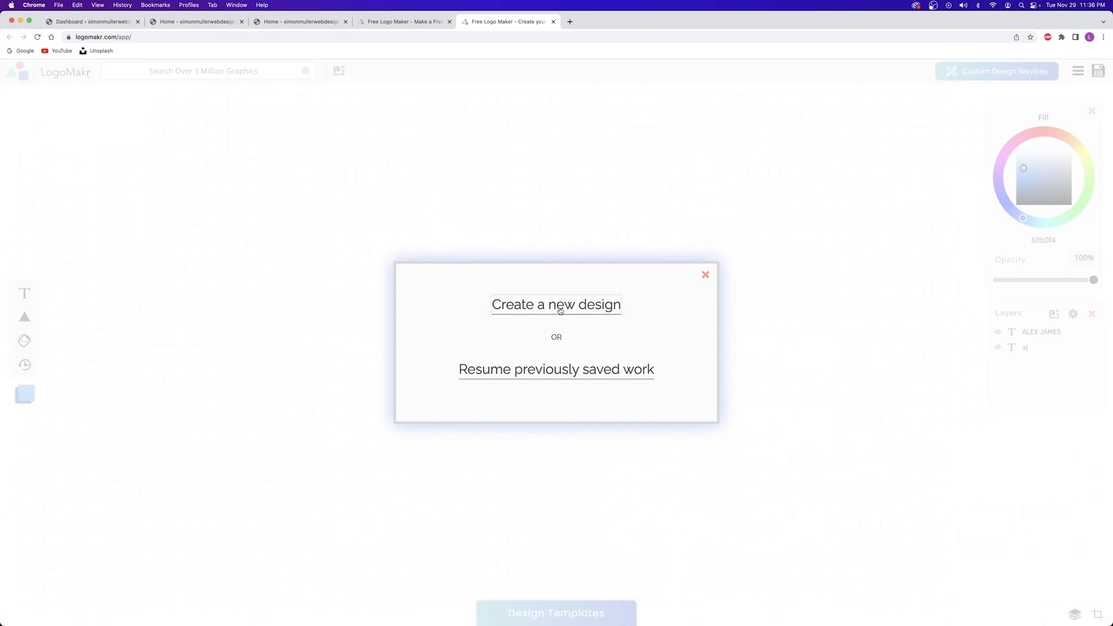
{"action": "left_click", "coordinate": [192, 70]}
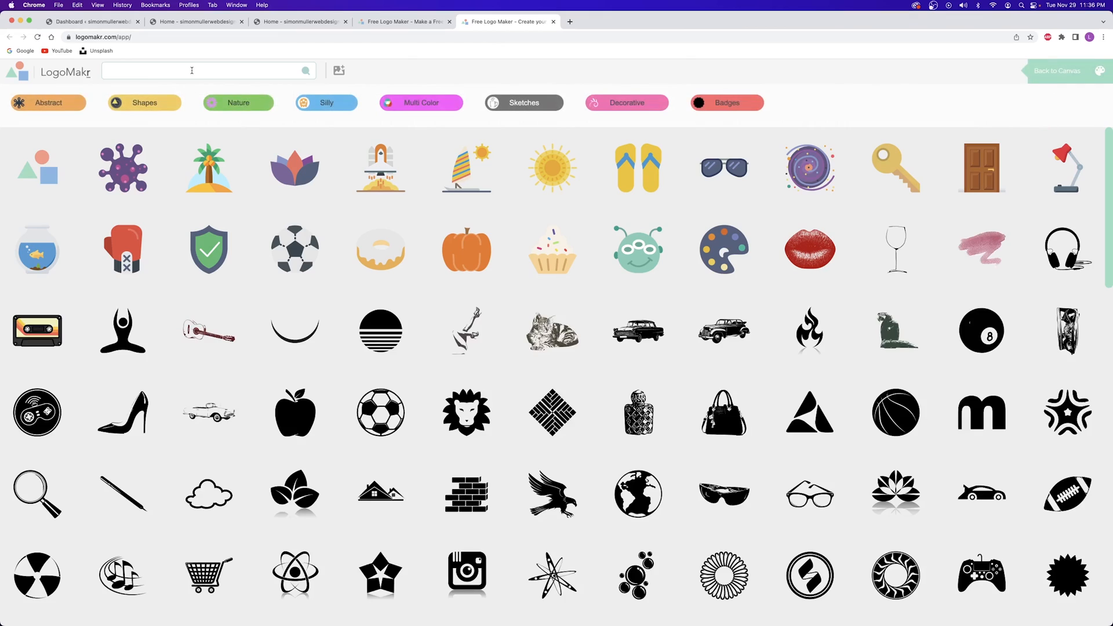
{"action": "scroll", "coordinate": [524, 275], "scroll_direction": "down", "scroll_amount": 12}
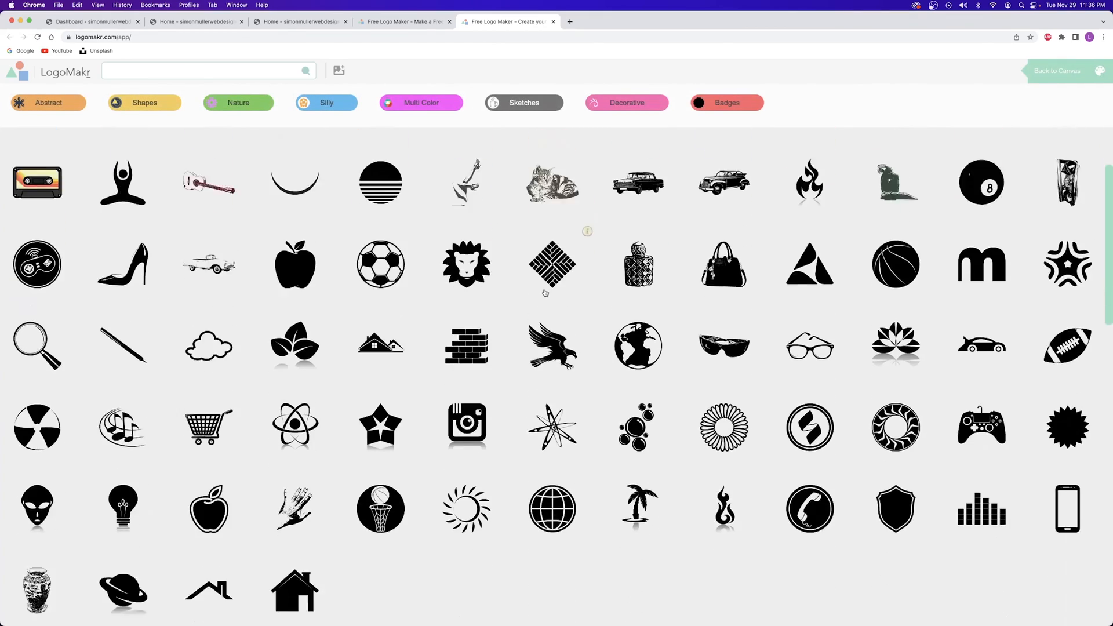
{"action": "scroll", "coordinate": [545, 293], "scroll_direction": "down", "scroll_amount": 15}
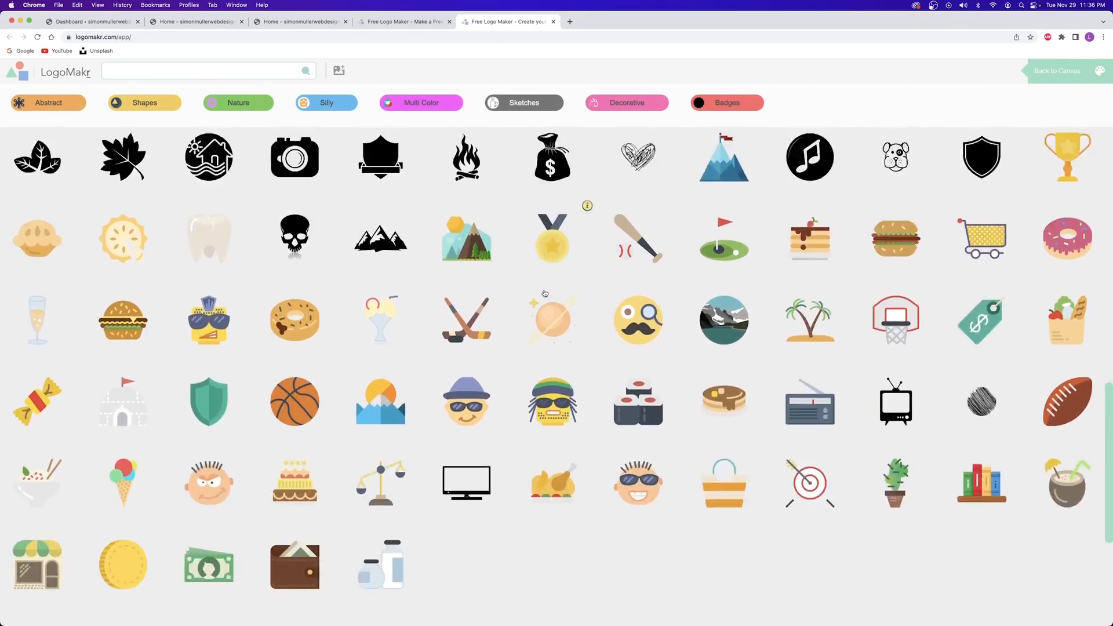
{"action": "scroll", "coordinate": [587, 260], "scroll_direction": "up", "scroll_amount": 2}
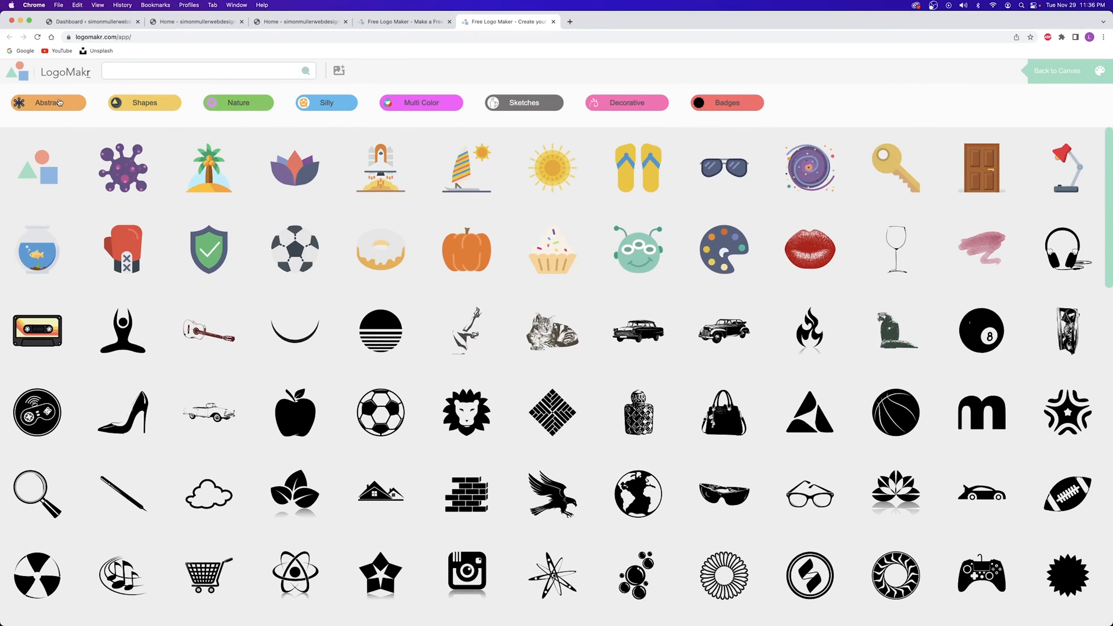
{"action": "left_click", "coordinate": [1038, 72]}
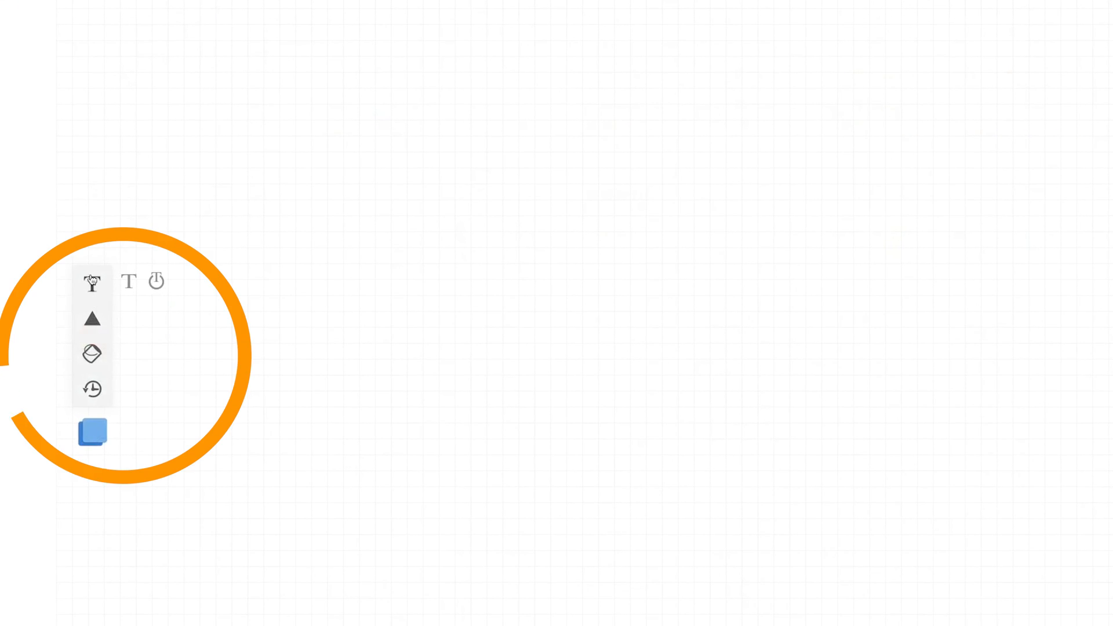
{"action": "mouse_move", "coordinate": [88, 282]}
{"action": "mouse_move", "coordinate": [89, 319]}
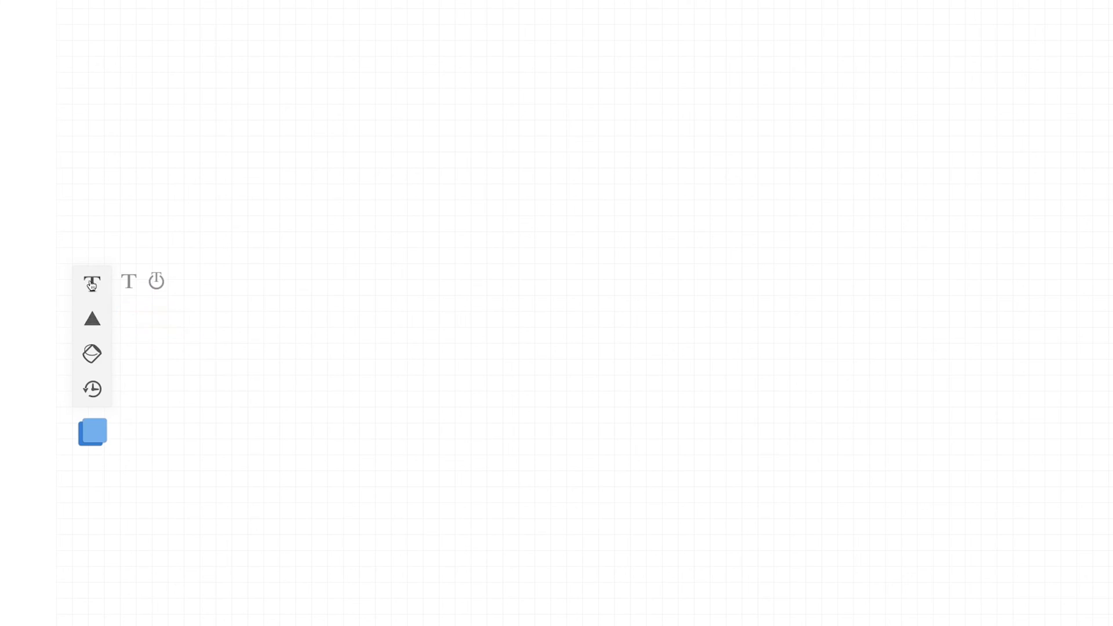
{"action": "left_click", "coordinate": [93, 295]}
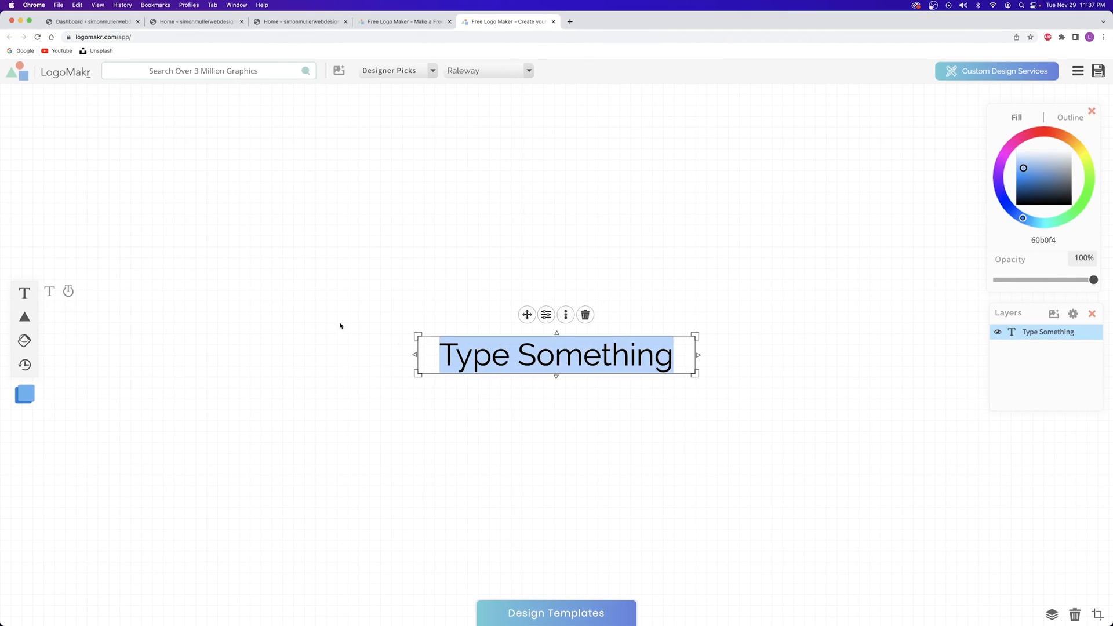
Delete the test text, set the fill colour to ff0051, and close the duplicate homepage tab
{"action": "type", "text": "asdfasdfasdf"}
{"action": "left_click", "coordinate": [585, 314]}
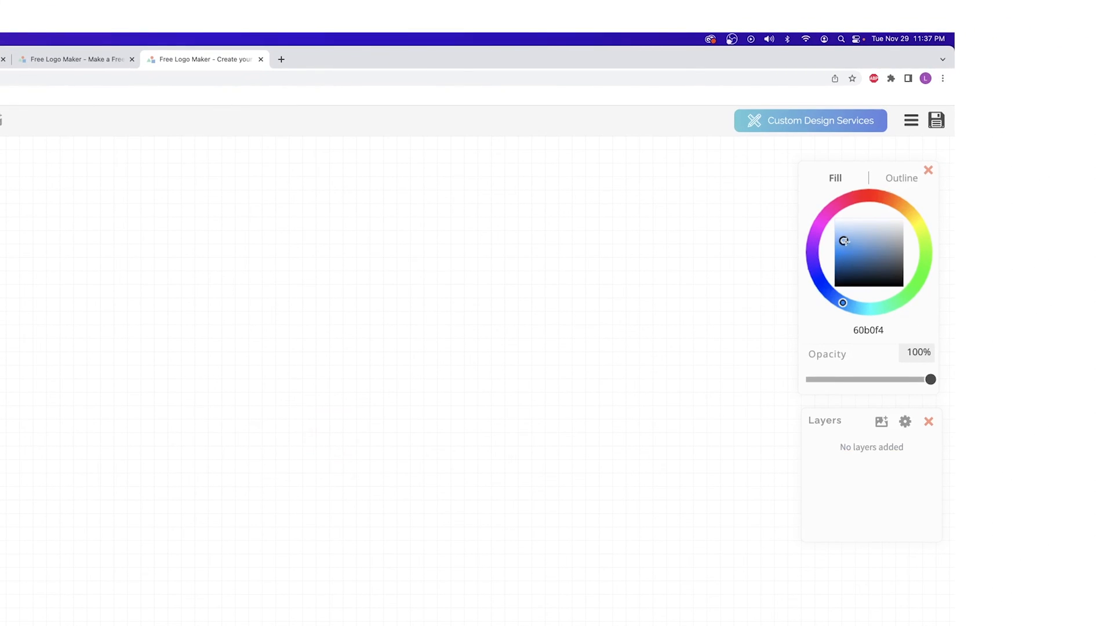
{"action": "mouse_move", "coordinate": [845, 241]}
{"action": "left_mouse_down"}
{"action": "mouse_move", "coordinate": [869, 250]}
{"action": "mouse_move", "coordinate": [835, 251]}
{"action": "left_mouse_up"}
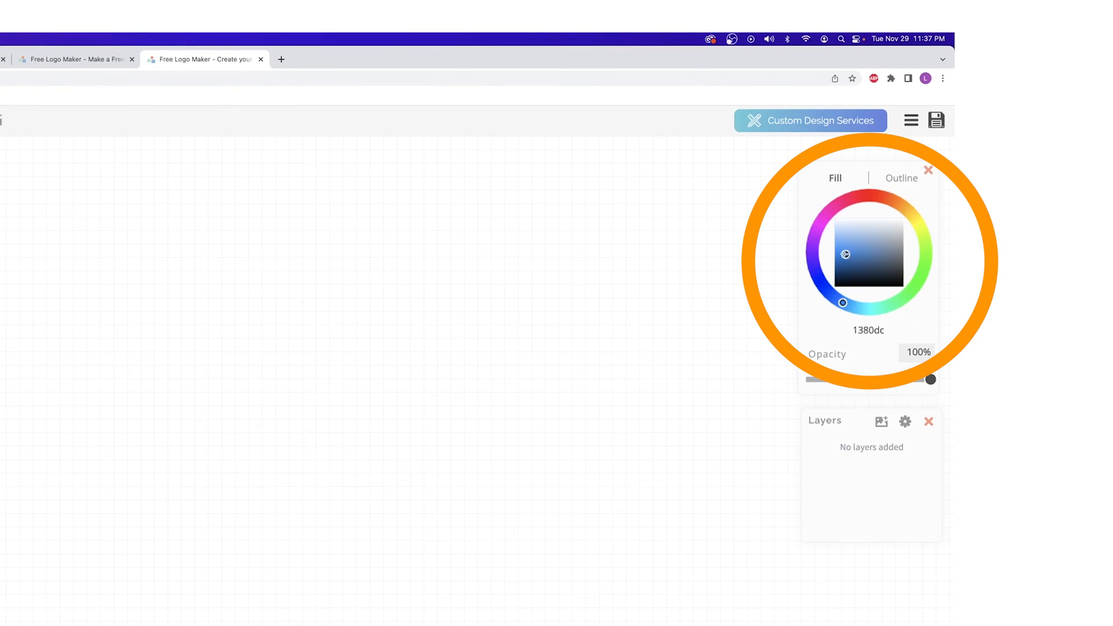
{"action": "left_click_drag", "start_coordinate": [862, 197], "coordinate": [813, 191]}
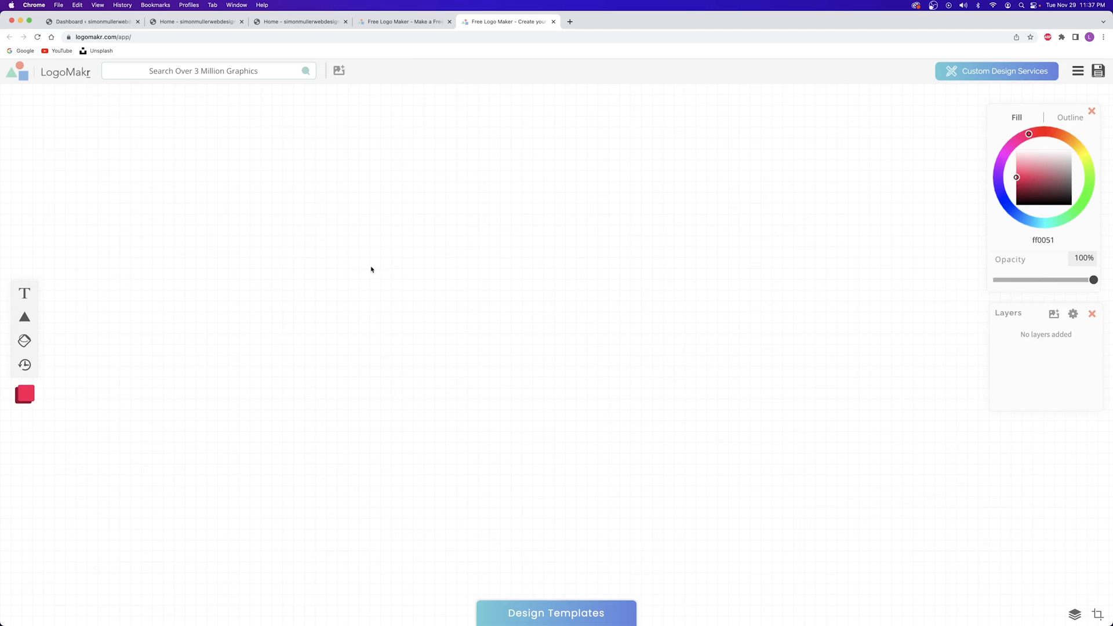
{"action": "left_click", "coordinate": [185, 21]}
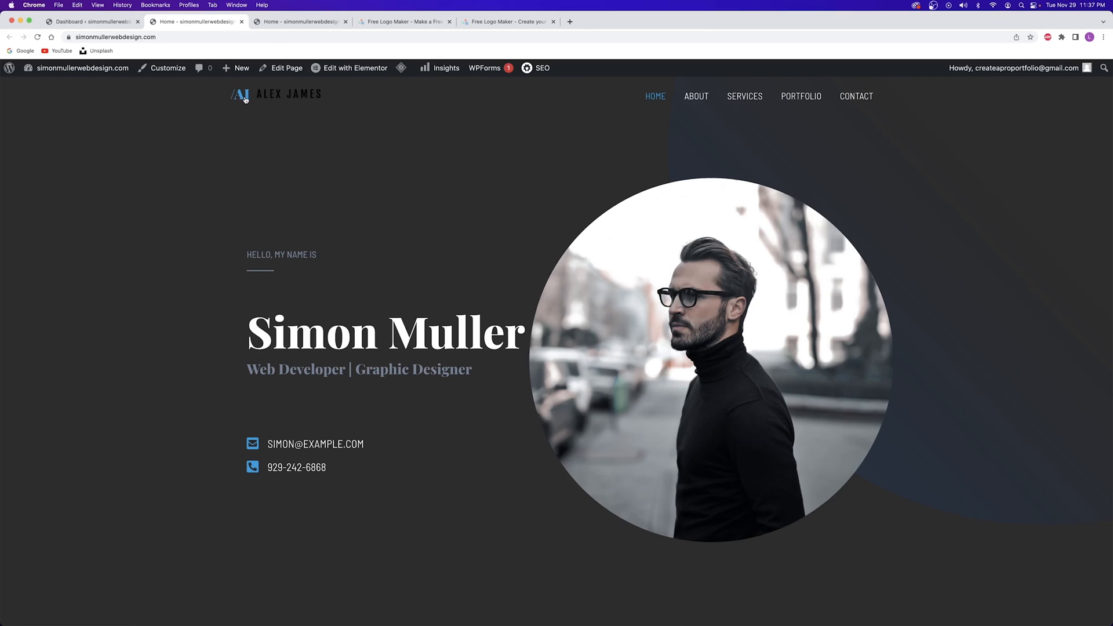
{"action": "key", "text": "super+w"}
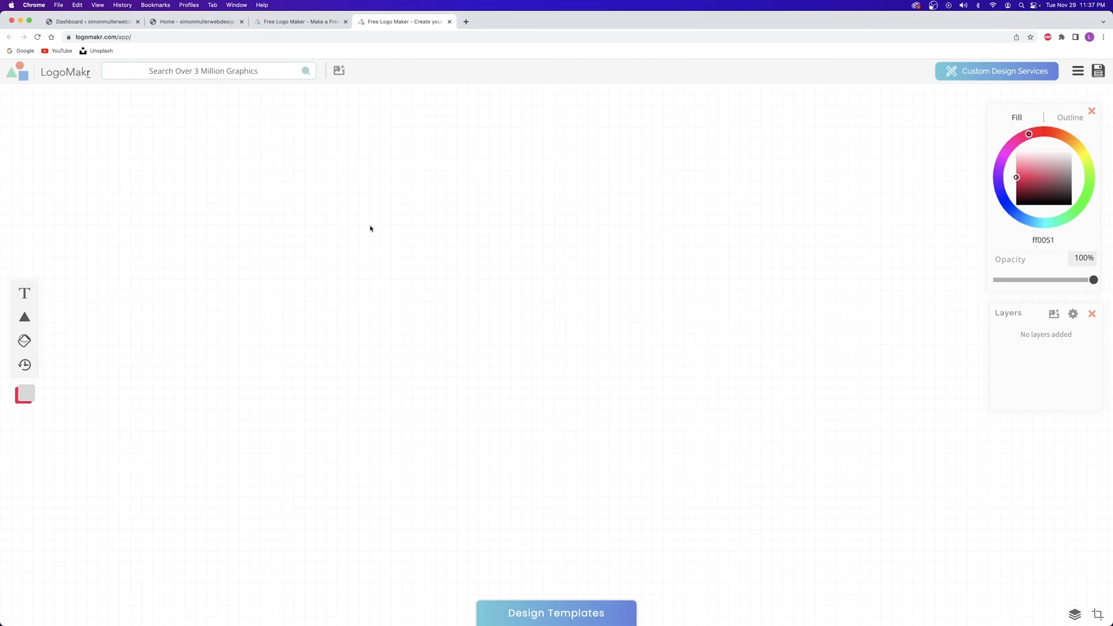
Add a text layer with the owner's name, darken it, and browse Scary & Dark fonts
{"action": "left_click", "coordinate": [26, 293]}
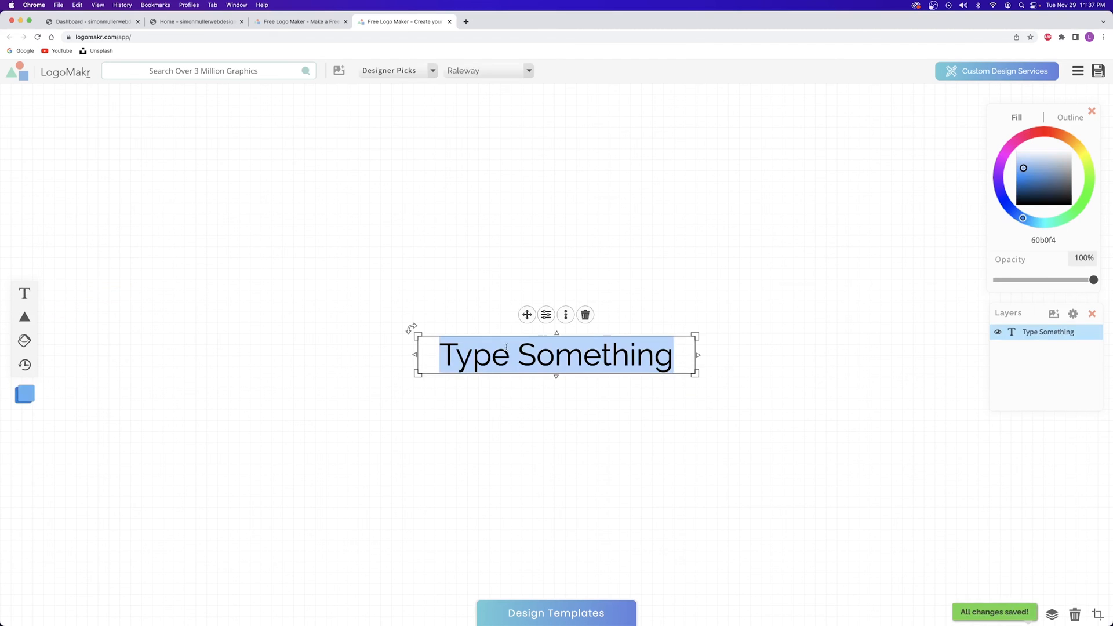
{"action": "left_click_drag", "start_coordinate": [1055, 174], "coordinate": [1007, 212]}
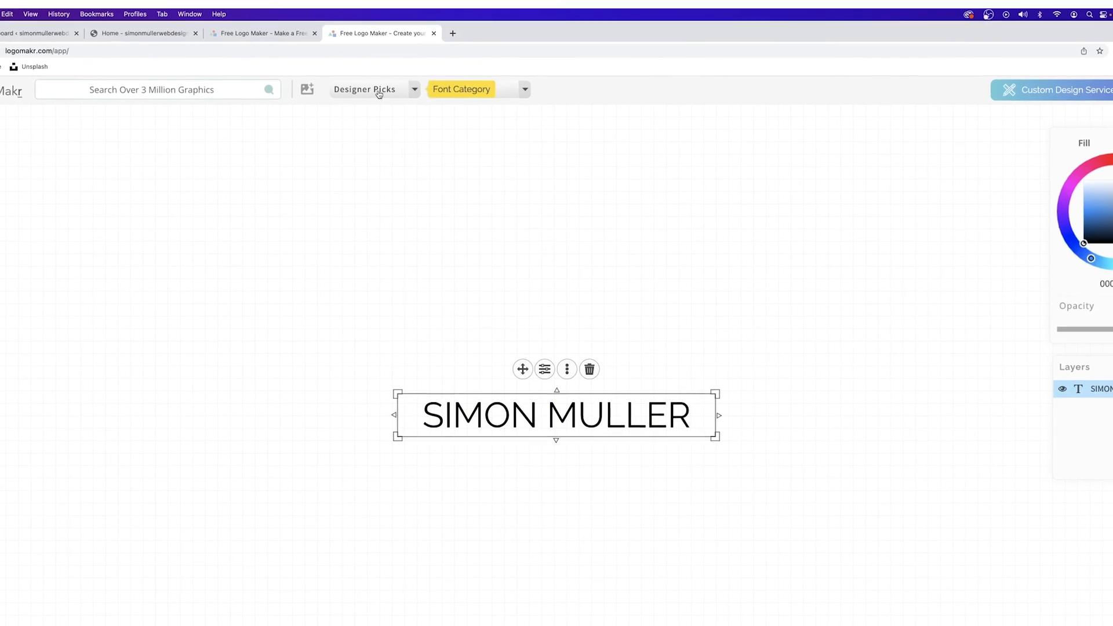
{"action": "left_click", "coordinate": [392, 96]}
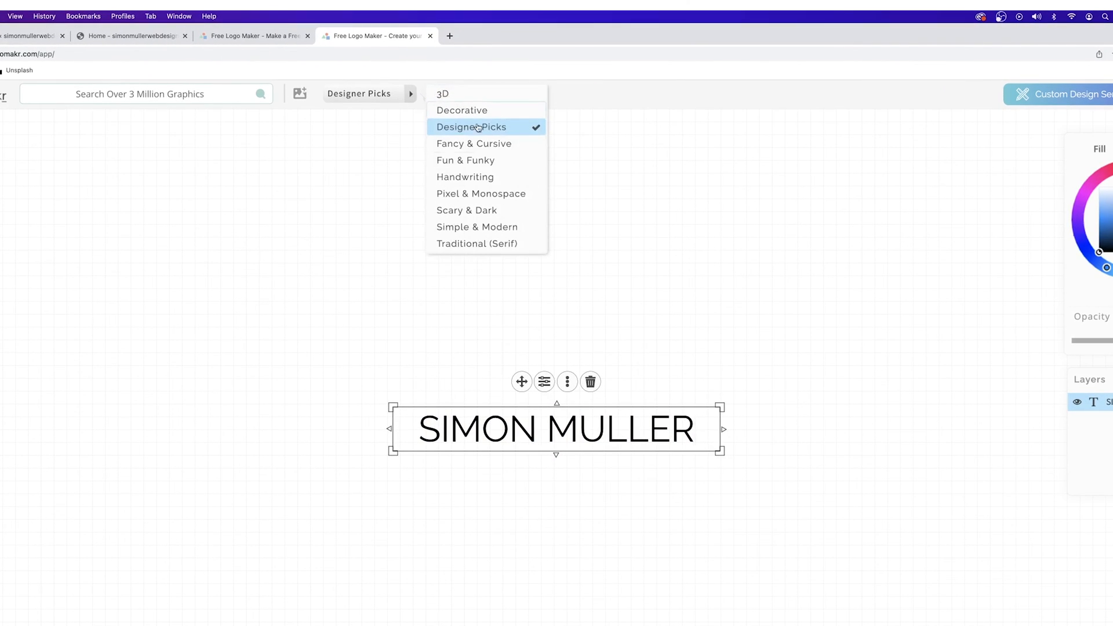
{"action": "left_click", "coordinate": [470, 212]}
{"action": "left_click", "coordinate": [474, 93]}
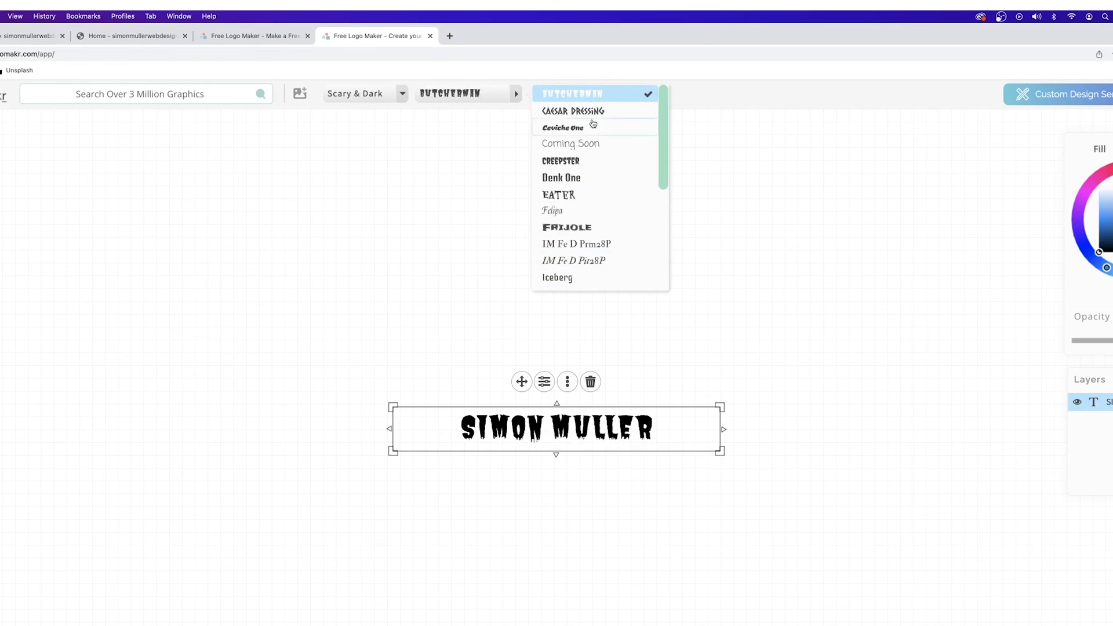
{"action": "scroll", "coordinate": [569, 272], "scroll_direction": "down", "scroll_amount": 2}
Set the name's font to Raleway from Designer Picks and nudge it up and right
{"action": "left_click", "coordinate": [402, 94]}
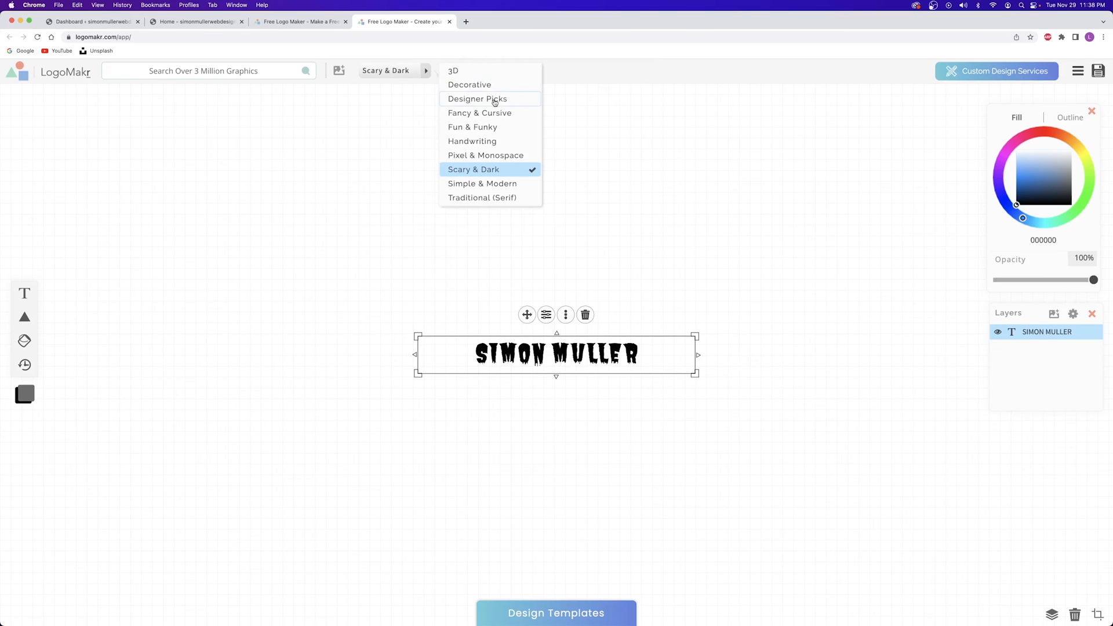
{"action": "left_click", "coordinate": [494, 102]}
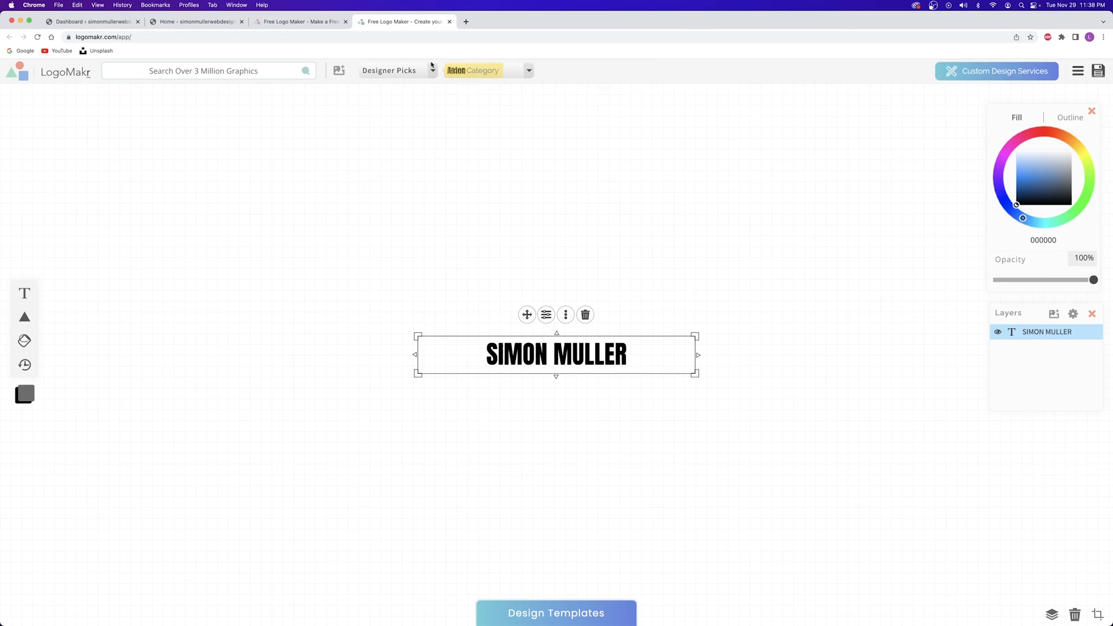
{"action": "left_click", "coordinate": [529, 70]}
{"action": "scroll", "coordinate": [584, 176], "scroll_direction": "down", "scroll_amount": 5}
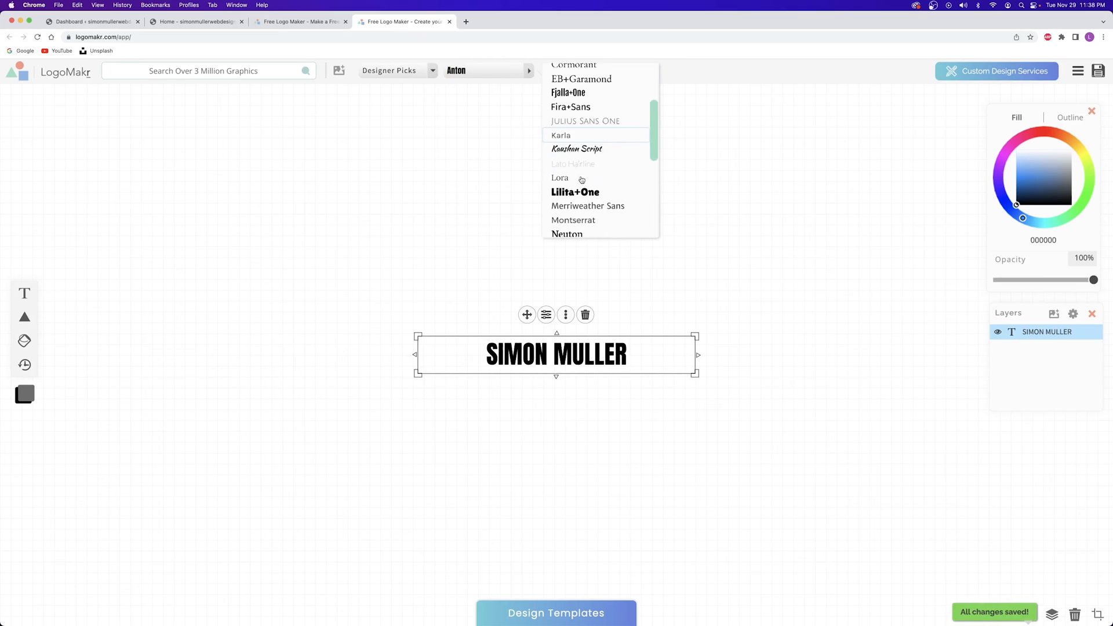
{"action": "left_click", "coordinate": [572, 197]}
{"action": "left_click_drag", "start_coordinate": [549, 373], "coordinate": [639, 322]}
{"action": "left_click_drag", "start_coordinate": [574, 311], "coordinate": [577, 314]}
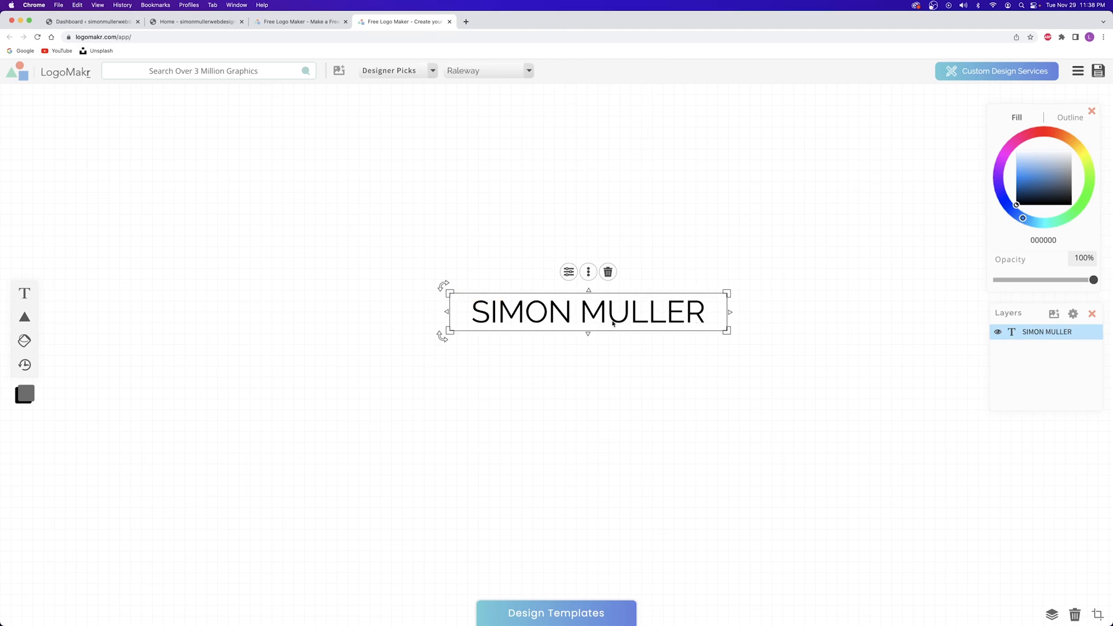
{"action": "left_click", "coordinate": [232, 235]}
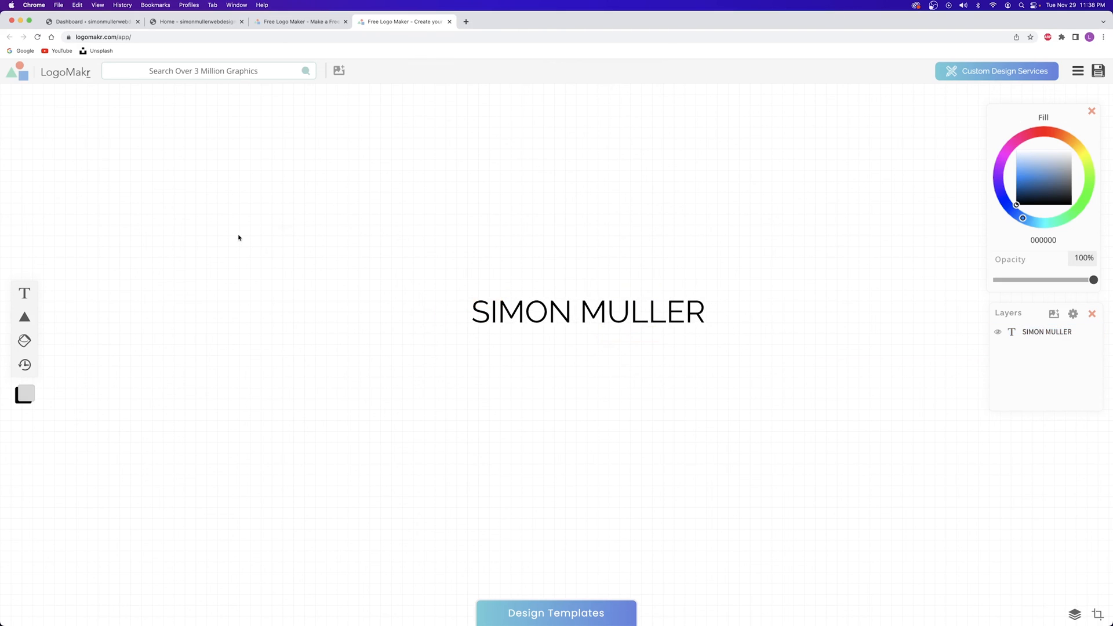
Add a /SM text element, move it down-left, and set its font to Lilita One
{"action": "left_click", "coordinate": [25, 293]}
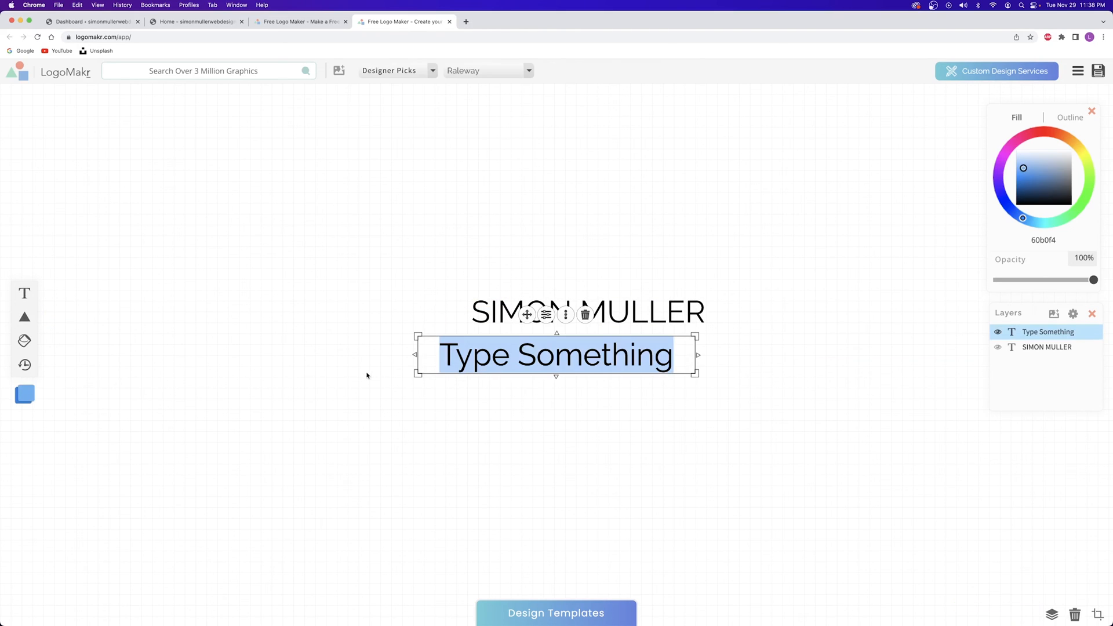
{"action": "type", "text": "/"}
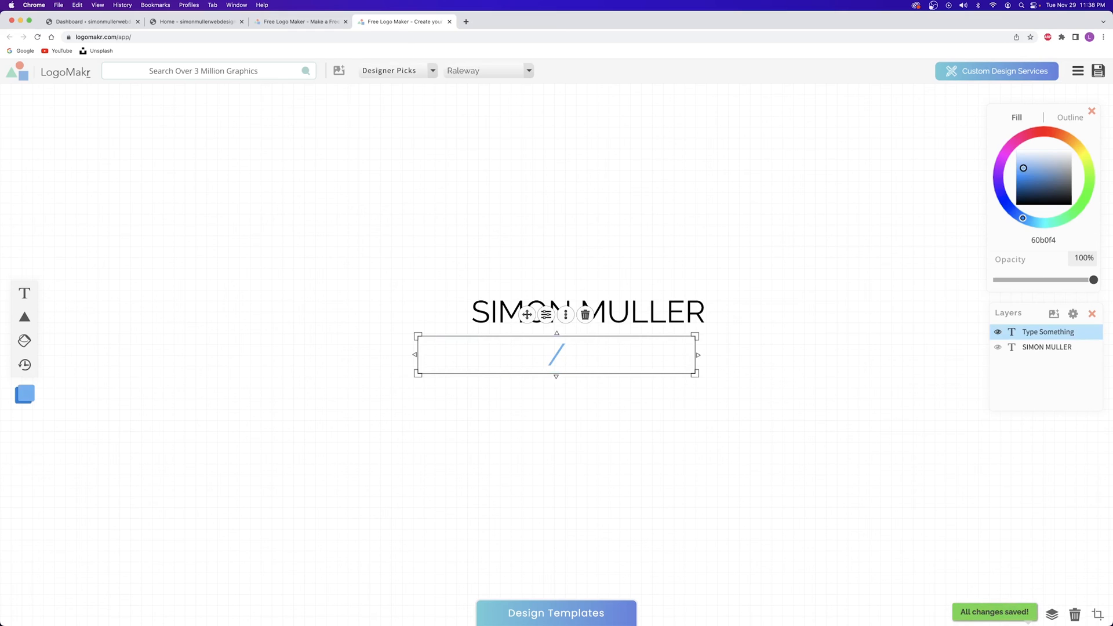
{"action": "type", "text": "SM"}
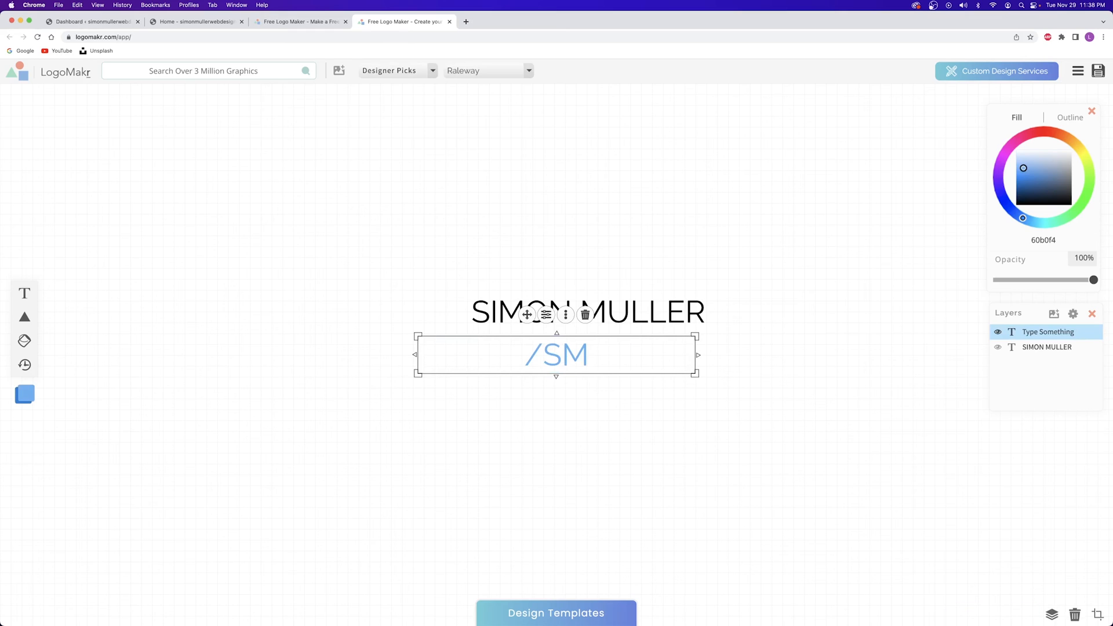
{"action": "left_click_drag", "start_coordinate": [551, 315], "coordinate": [487, 369]}
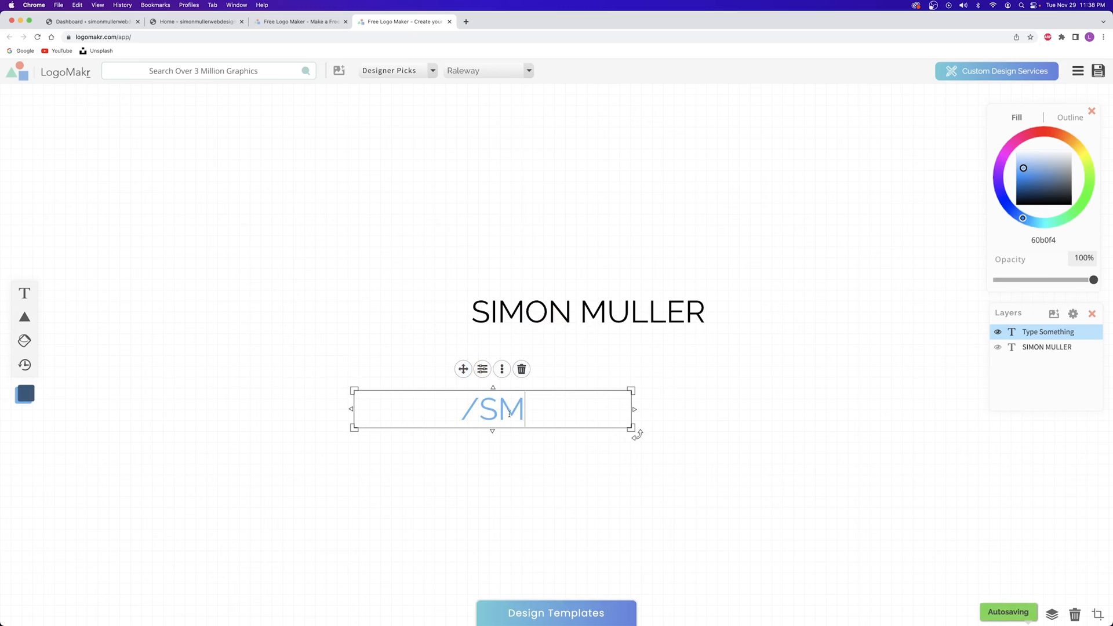
{"action": "left_click", "coordinate": [458, 72]}
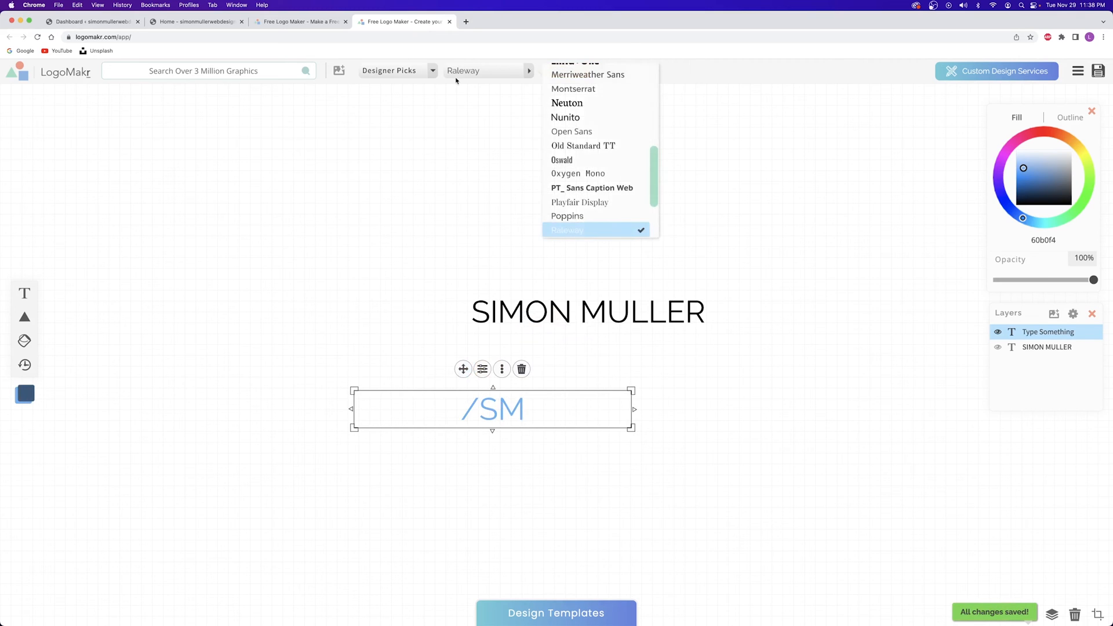
{"action": "scroll", "coordinate": [615, 164], "scroll_direction": "up", "scroll_amount": 3}
{"action": "scroll", "coordinate": [595, 165], "scroll_direction": "up", "scroll_amount": 1}
{"action": "scroll", "coordinate": [589, 128], "scroll_direction": "up", "scroll_amount": 2}
{"action": "left_click", "coordinate": [586, 197]}
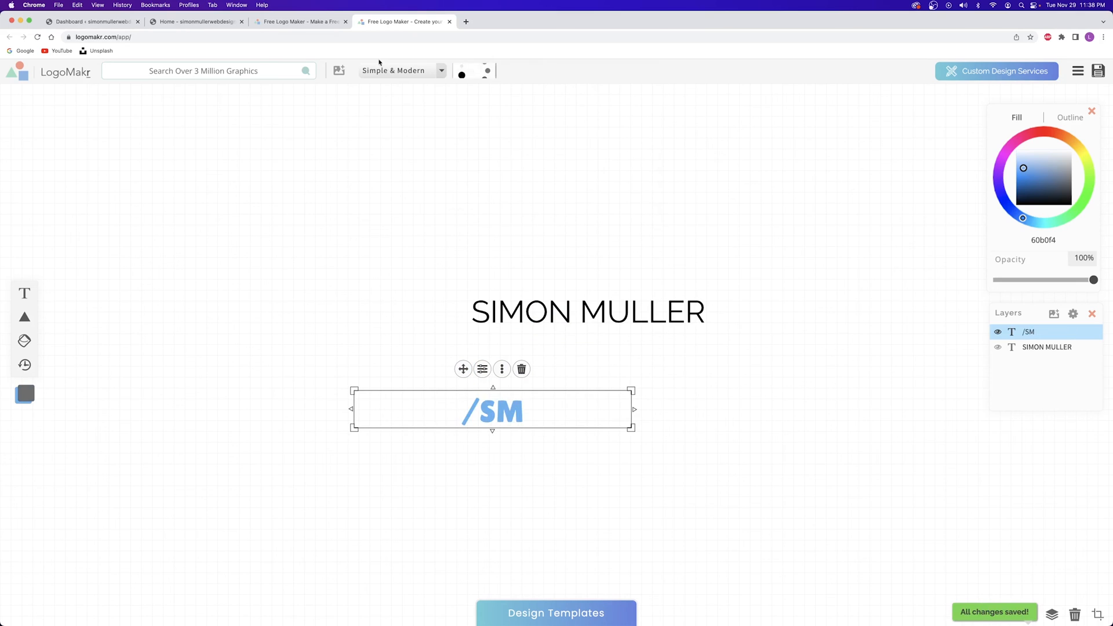
Make /SM bold Archivo Black, align it left of the name, and try another font
{"action": "left_click", "coordinate": [482, 72]}
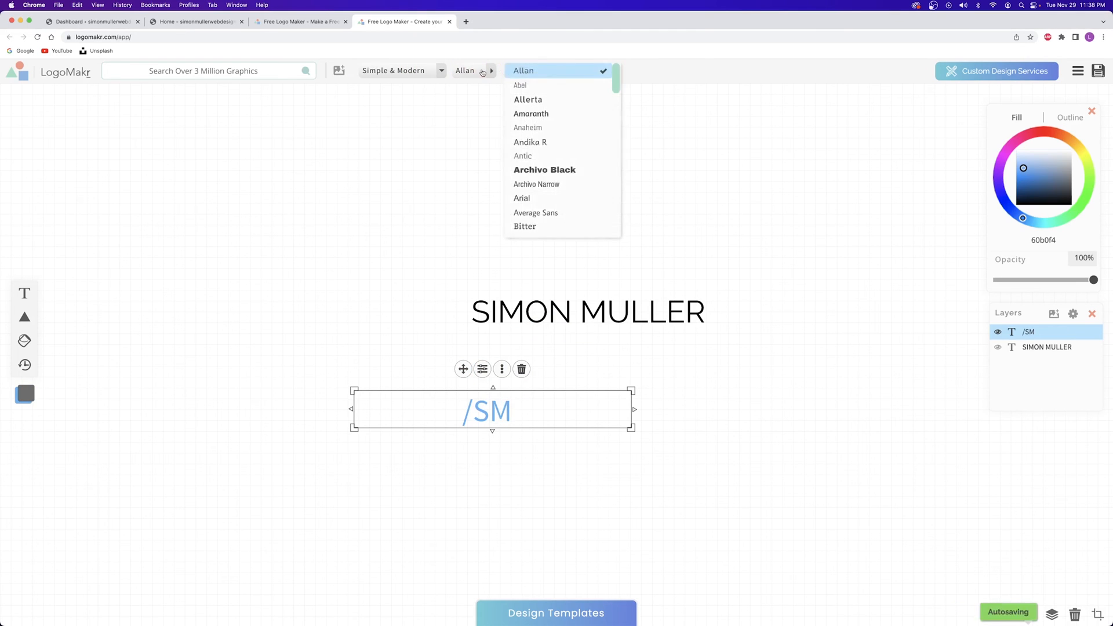
{"action": "left_click", "coordinate": [581, 174]}
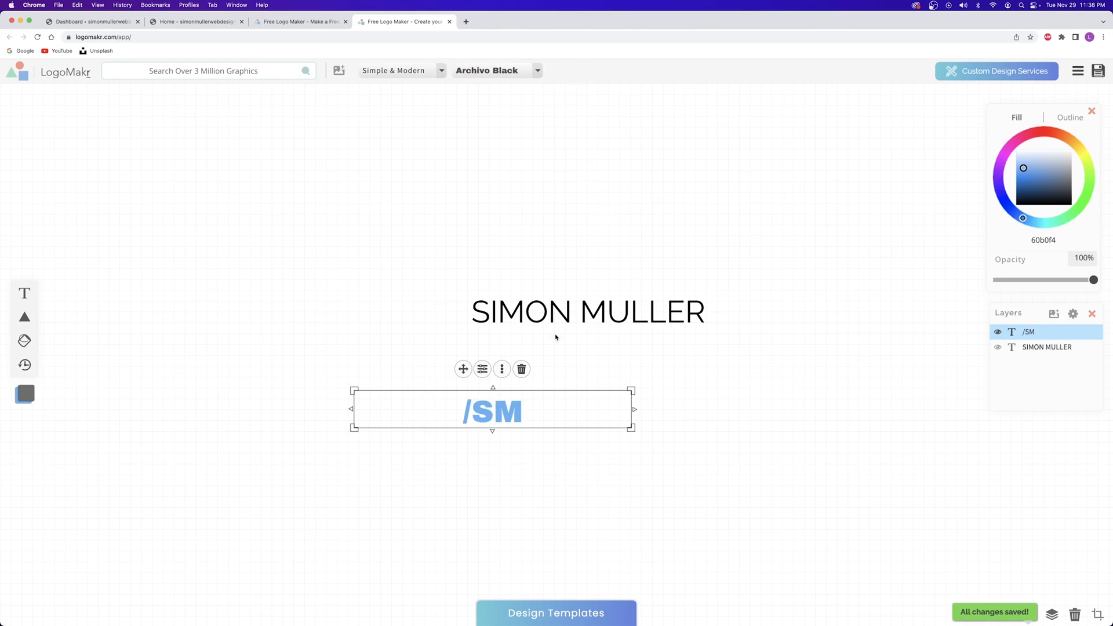
{"action": "left_click_drag", "start_coordinate": [463, 369], "coordinate": [435, 281]}
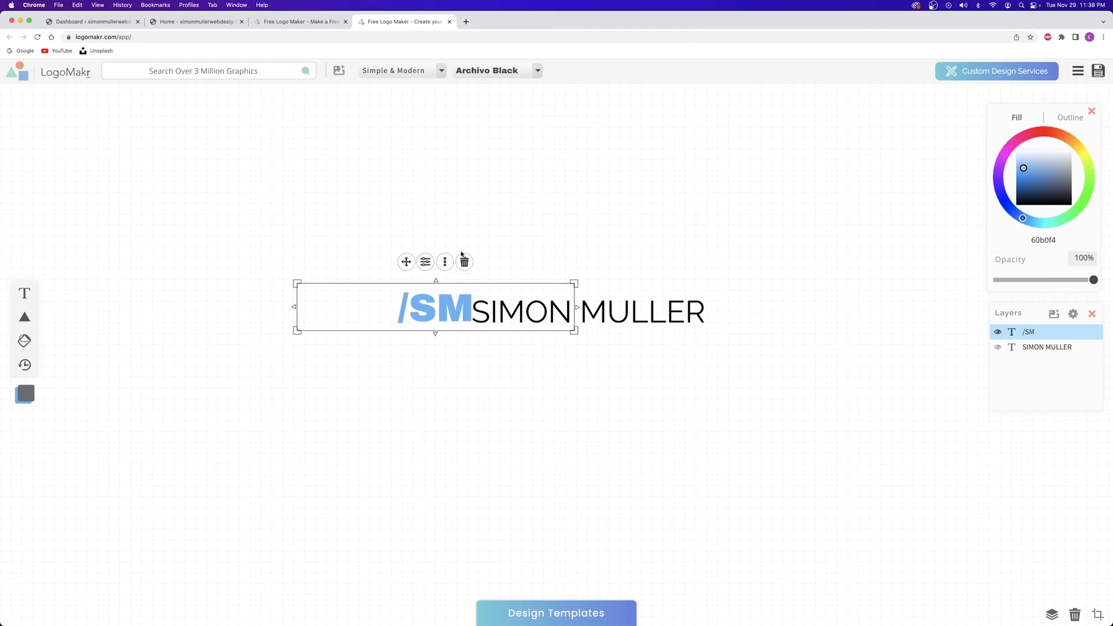
{"action": "key", "text": "Left"}
{"action": "key", "text": "Left"}
{"action": "key", "text": "Left"}
{"action": "key", "text": "Left"}
{"action": "key", "text": "Left"}
{"action": "key", "text": "Left"}
{"action": "key", "text": "Left"}
{"action": "key", "text": "Left"}
{"action": "key", "text": "Left"}
{"action": "key", "text": "Left"}
{"action": "key", "text": "Left"}
{"action": "key", "text": "Down"}
{"action": "key", "text": "Down"}
{"action": "key", "text": "Down"}
{"action": "key", "text": "Down"}
{"action": "key", "text": "Left"}
{"action": "key", "text": "Left"}
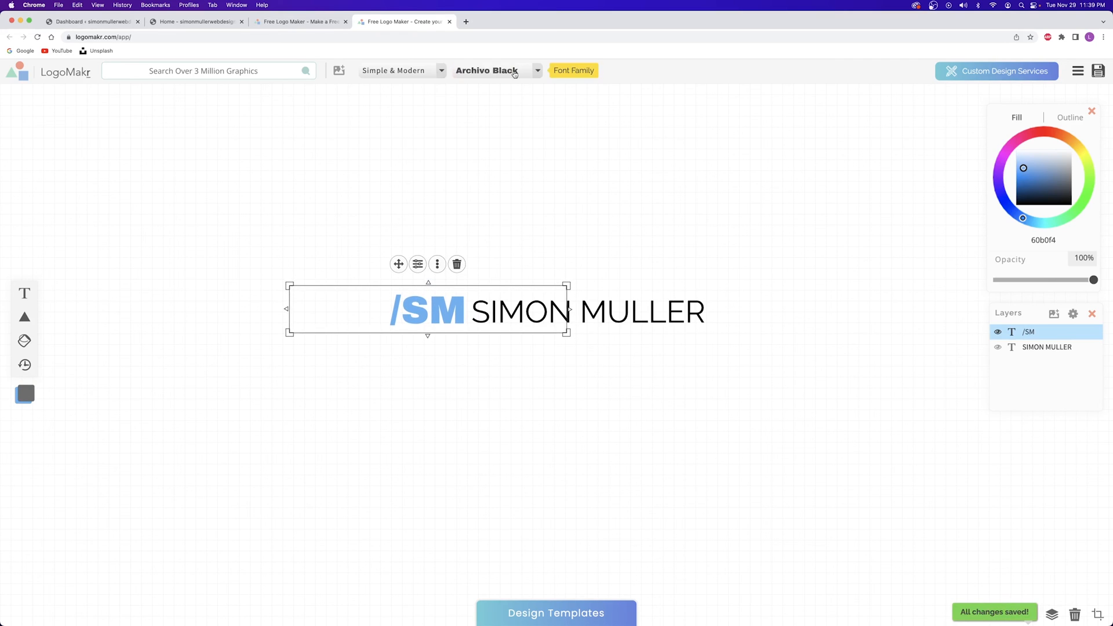
{"action": "left_click", "coordinate": [486, 71]}
{"action": "scroll", "coordinate": [597, 185], "scroll_direction": "down", "scroll_amount": 10}
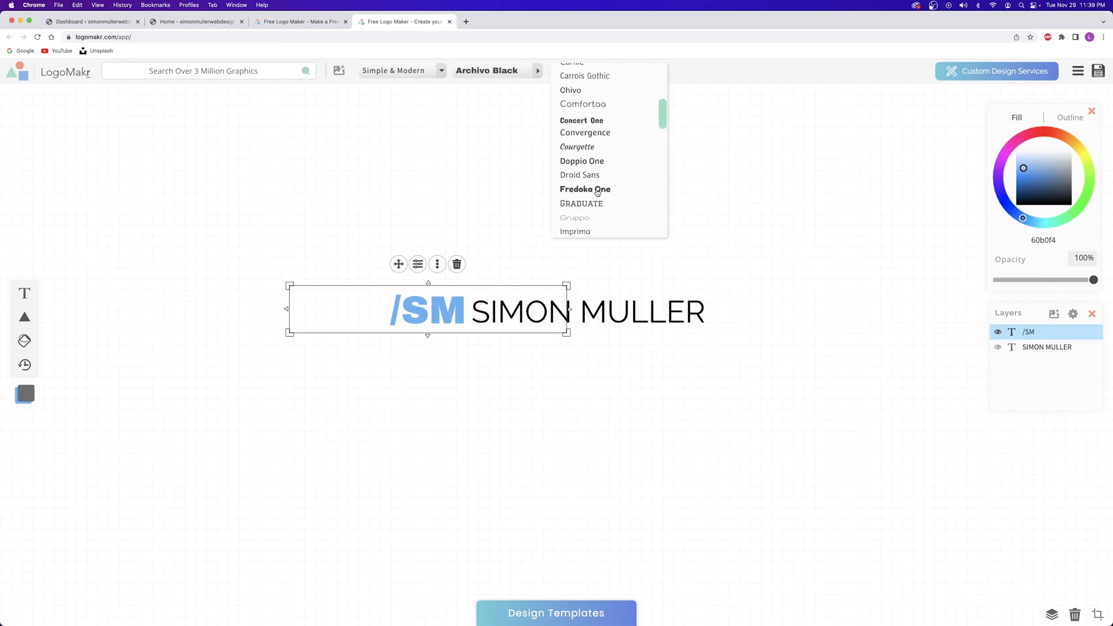
{"action": "left_click", "coordinate": [599, 189]}
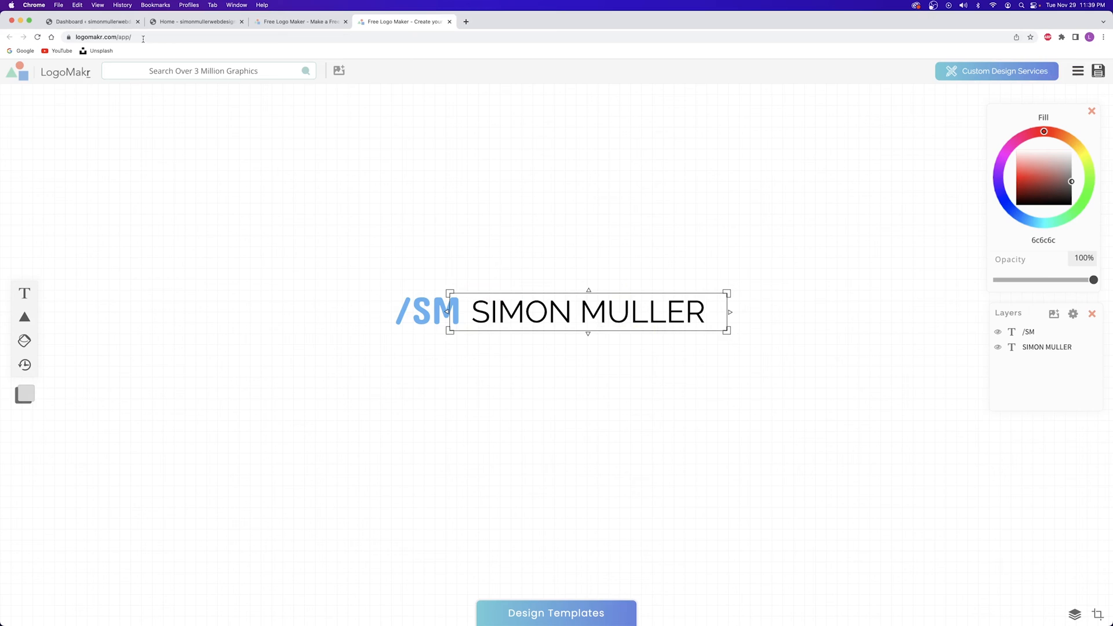
Download the free low-resolution PNG of the /SM logo after accepting the legal terms
{"action": "left_click", "coordinate": [165, 23]}
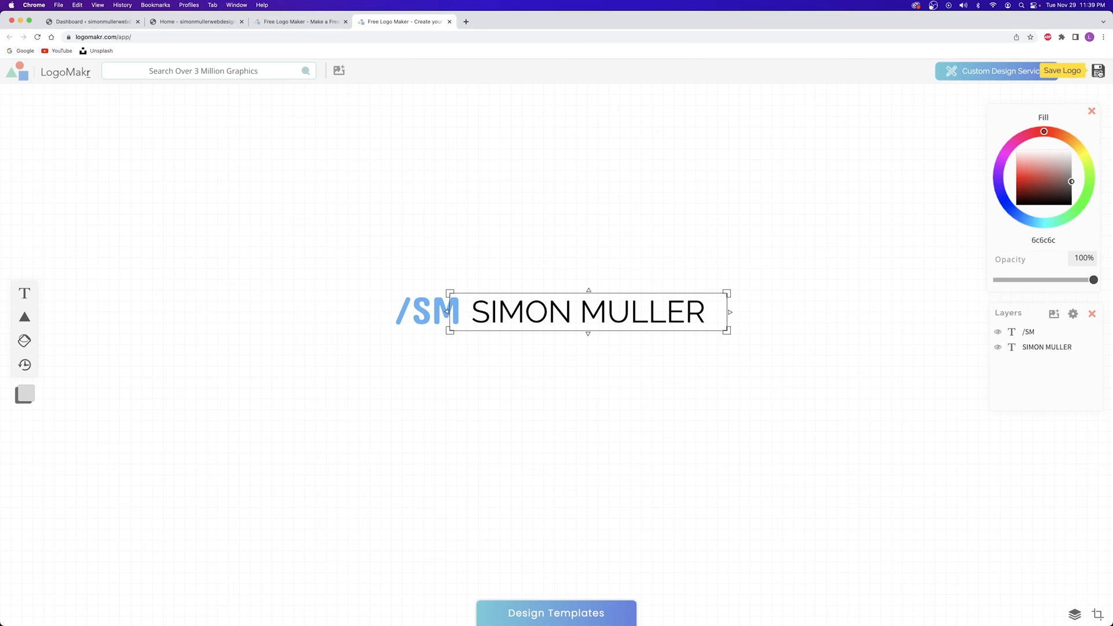
{"action": "left_click", "coordinate": [1098, 71]}
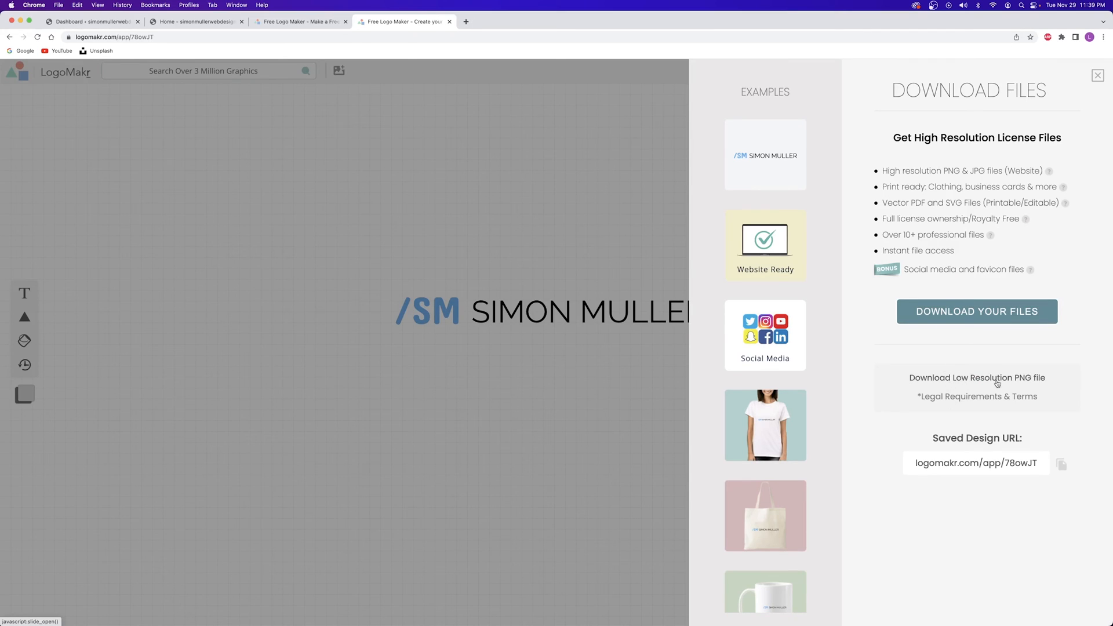
{"action": "left_click", "coordinate": [963, 378]}
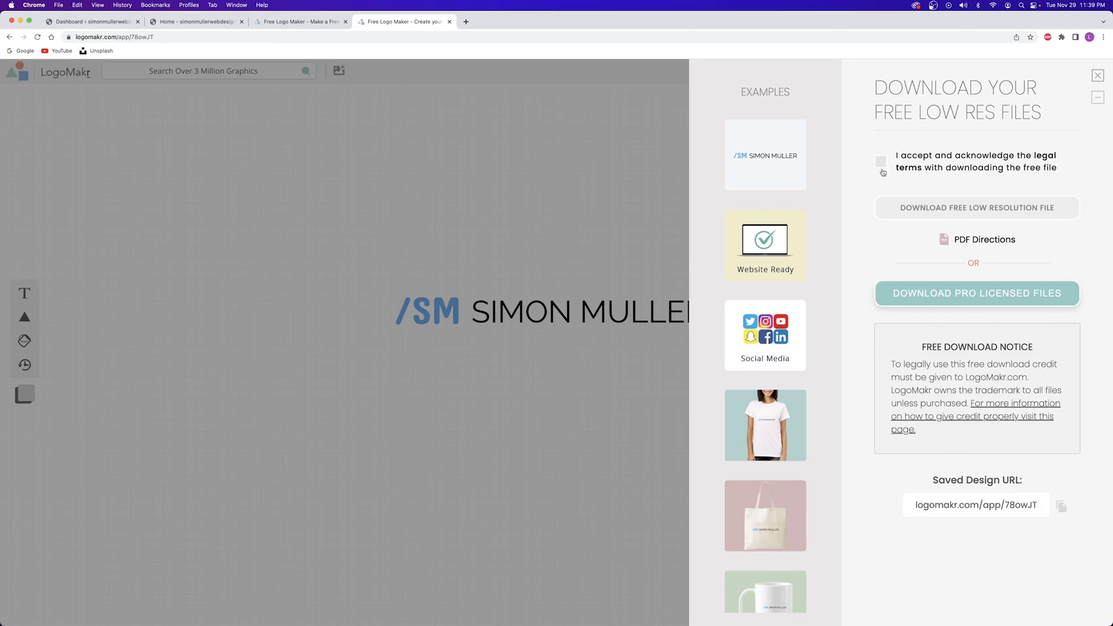
{"action": "left_click", "coordinate": [881, 165]}
{"action": "left_click", "coordinate": [977, 206]}
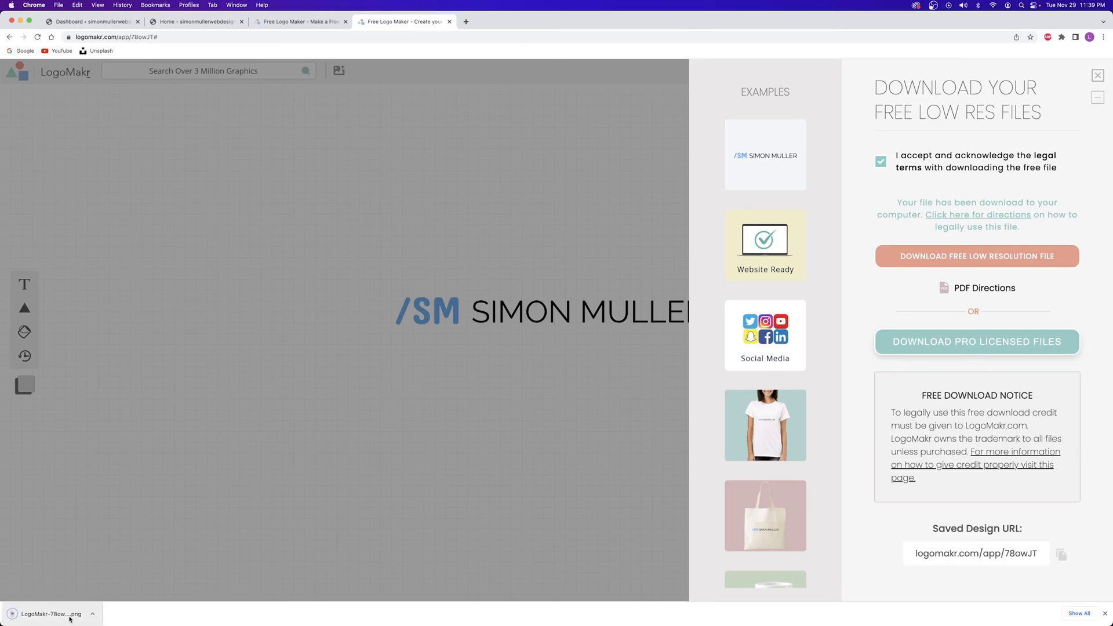
{"action": "left_click", "coordinate": [1097, 76]}
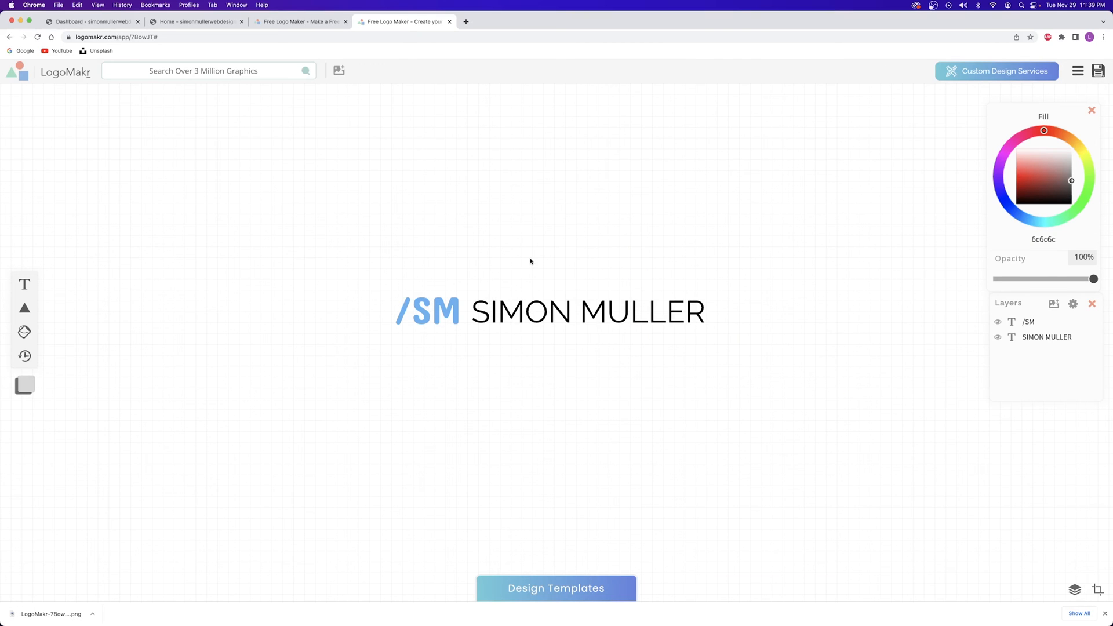
Turn the name text white so only /SM remains visible
{"action": "left_click", "coordinate": [593, 298]}
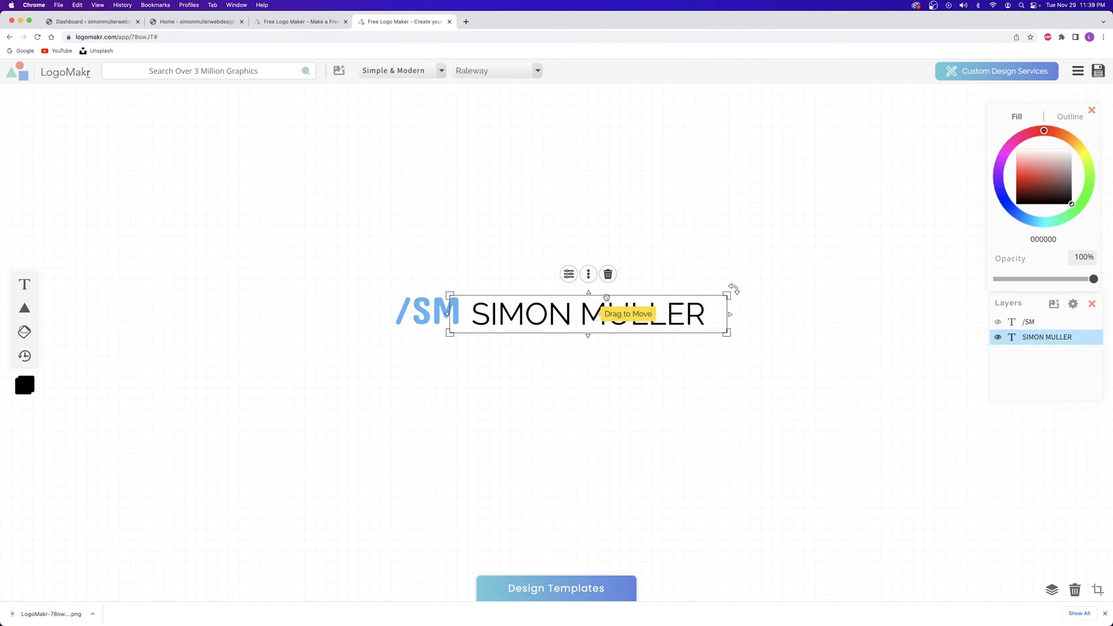
{"action": "left_click_drag", "start_coordinate": [617, 317], "coordinate": [616, 315]}
{"action": "left_click_drag", "start_coordinate": [733, 334], "coordinate": [730, 332]}
{"action": "left_click", "coordinate": [747, 227]}
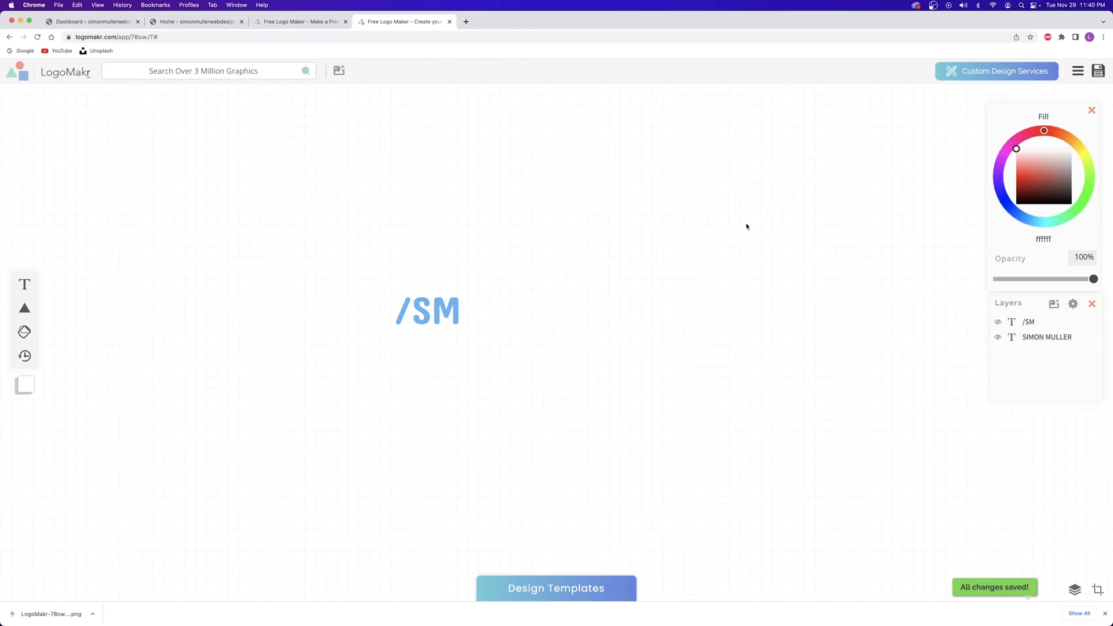
Download a second low-resolution PNG showing only /SM, then reselect the hidden name
{"action": "left_click", "coordinate": [1097, 72]}
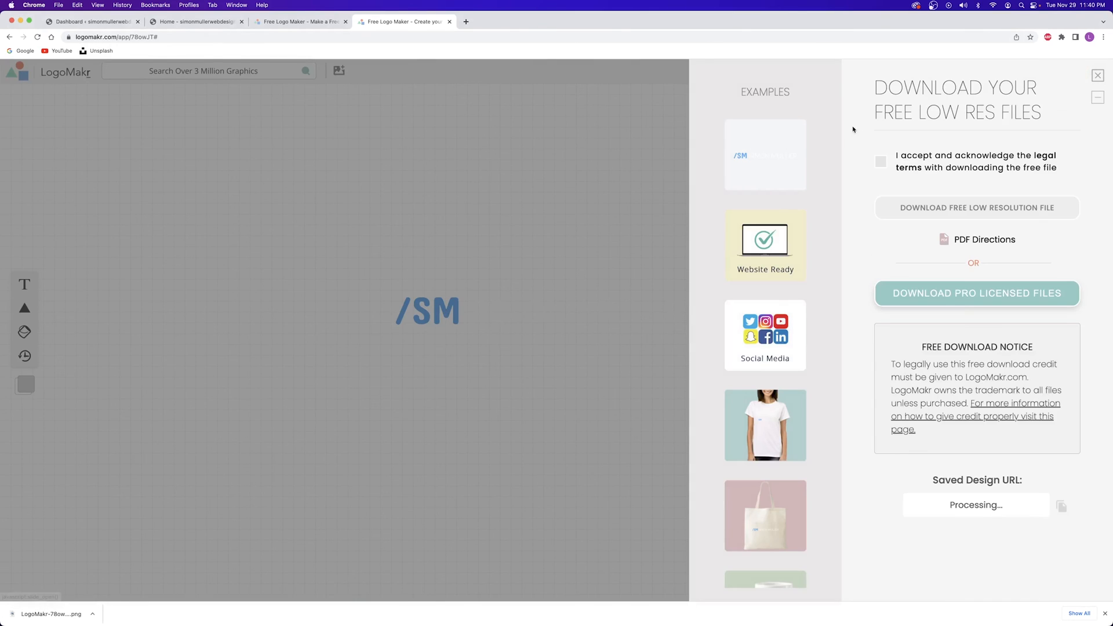
{"action": "left_click", "coordinate": [882, 162]}
{"action": "left_click", "coordinate": [977, 208]}
{"action": "left_click", "coordinate": [435, 310]}
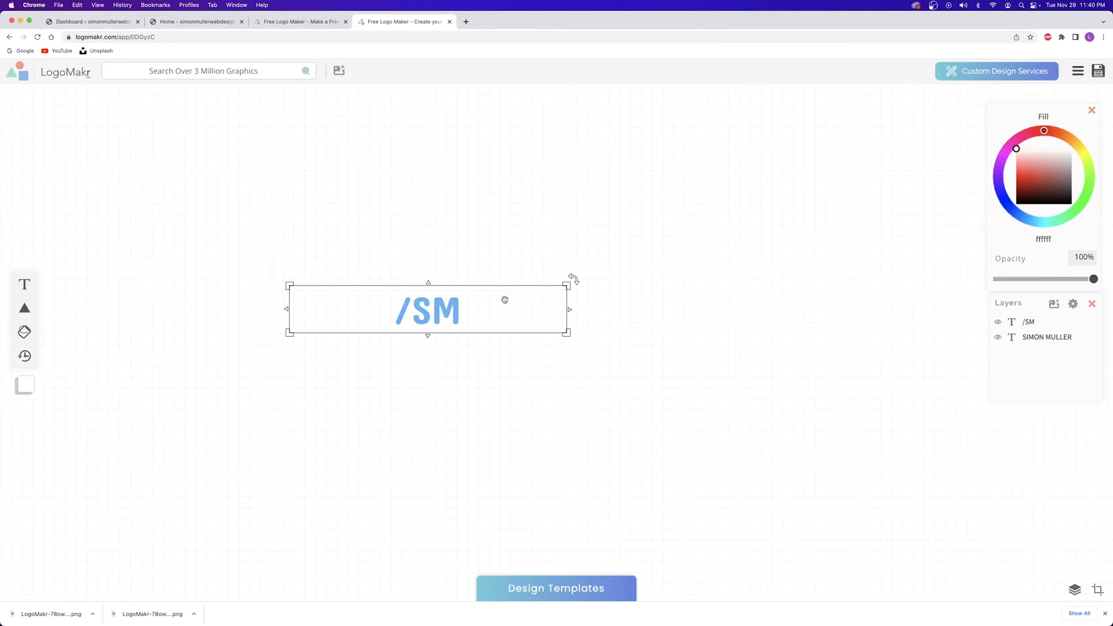
{"action": "left_click", "coordinate": [638, 305]}
Recolour the name black, then add a flame graphic, shrink it, and place it above /SM
{"action": "left_click_drag", "start_coordinate": [1026, 179], "coordinate": [363, 229]}
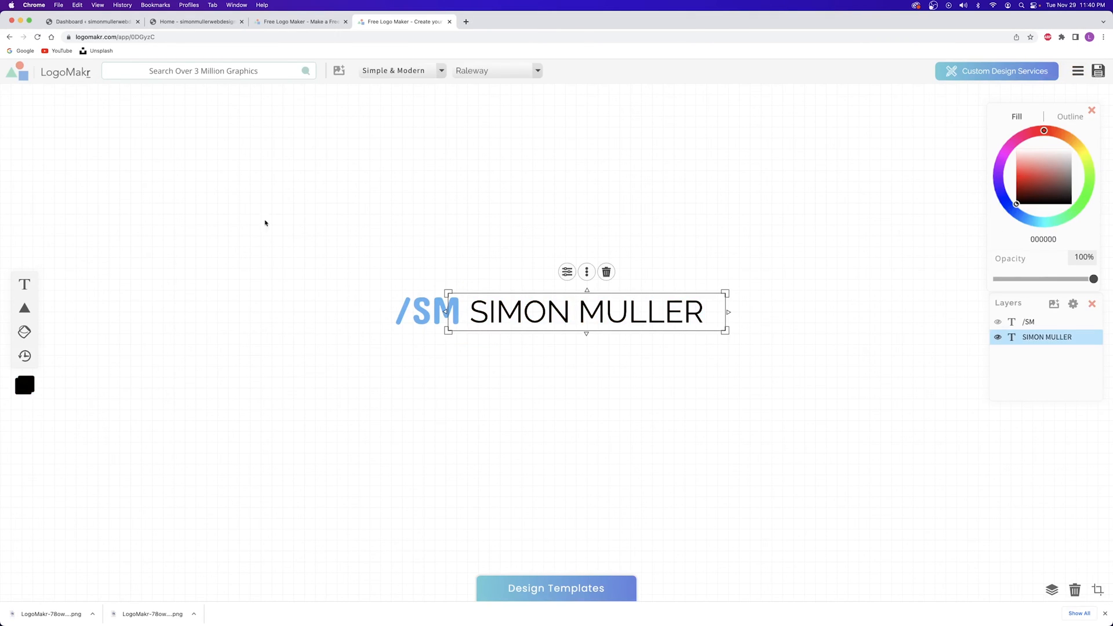
{"action": "left_click", "coordinate": [203, 68]}
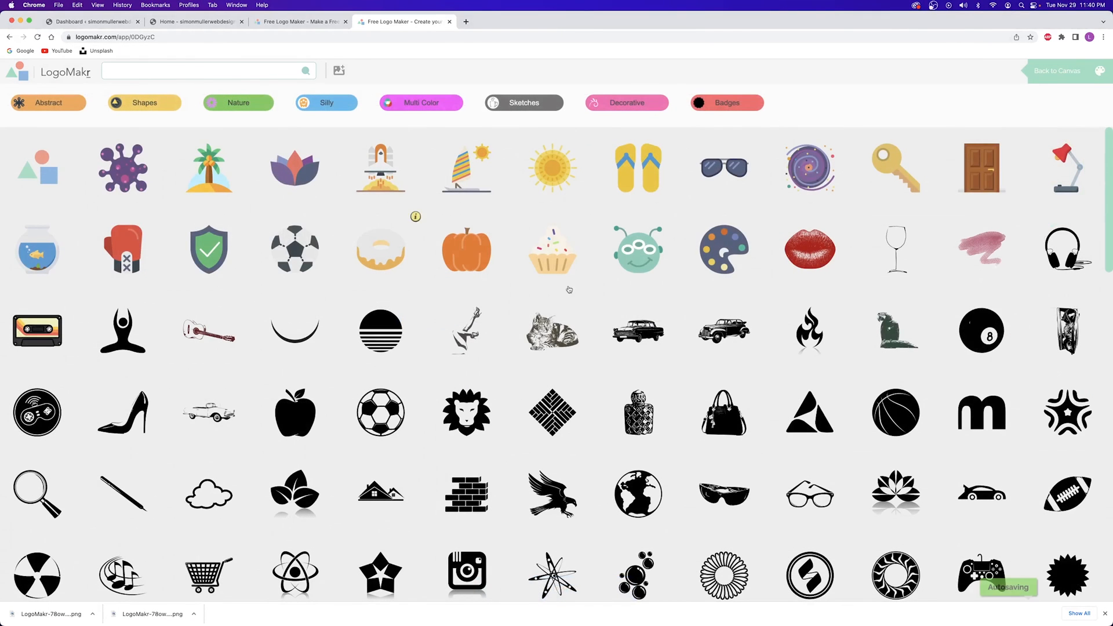
{"action": "left_click", "coordinate": [810, 329]}
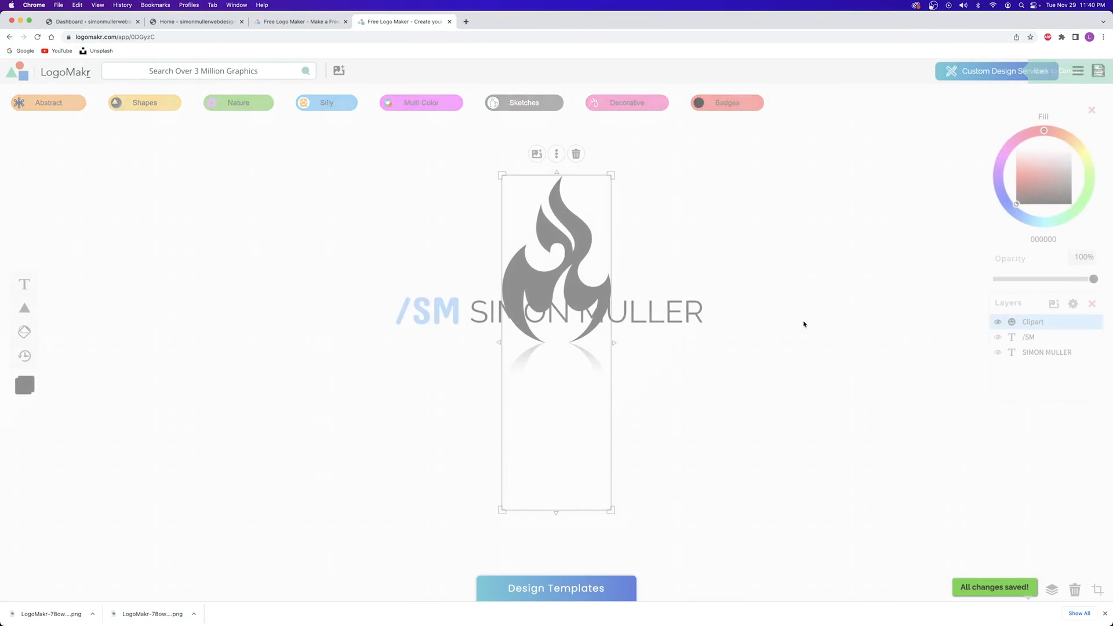
{"action": "left_click_drag", "start_coordinate": [556, 512], "coordinate": [538, 494]}
{"action": "left_click_drag", "start_coordinate": [611, 475], "coordinate": [502, 365]}
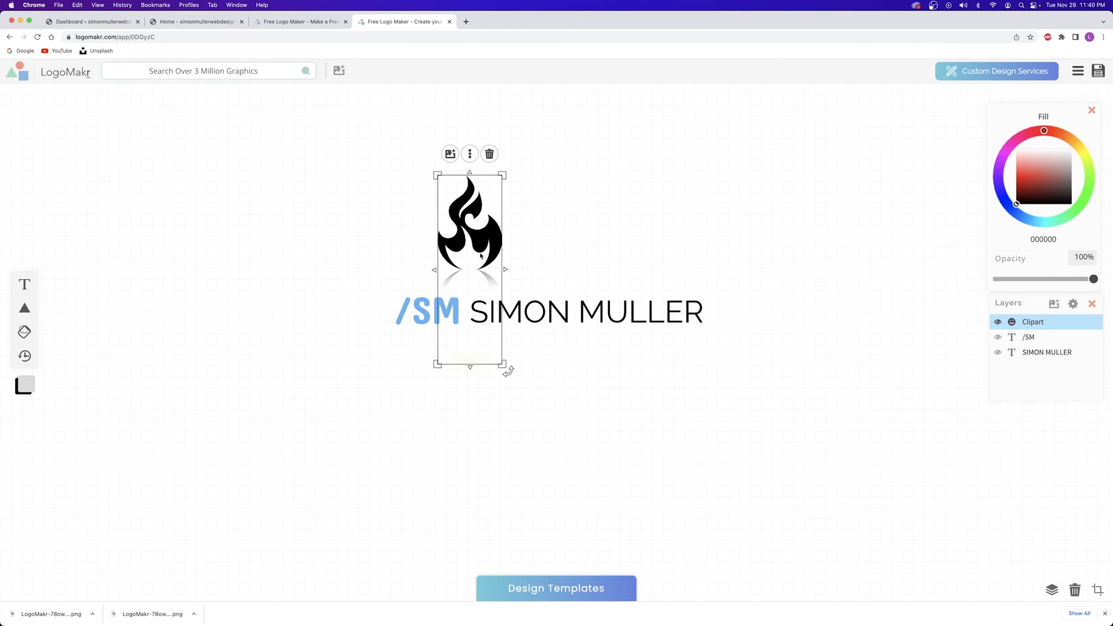
{"action": "left_click_drag", "start_coordinate": [479, 242], "coordinate": [557, 250]}
Select all three elements and delete them, then close the older LogoMakr tab
{"action": "left_click_drag", "start_coordinate": [767, 144], "coordinate": [329, 391]}
{"action": "key", "text": "BackSpace"}
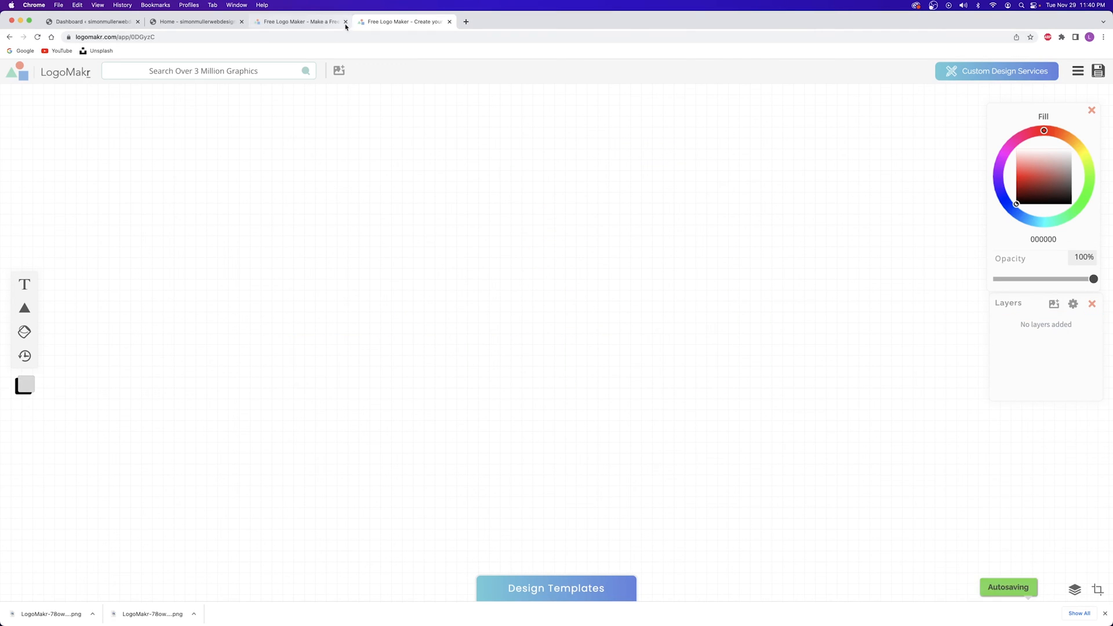
{"action": "left_click", "coordinate": [345, 21]}
Close the last LogoMakr tab and open the Astra Customizer, browsing Global > Colors and back
{"action": "left_click", "coordinate": [346, 22]}
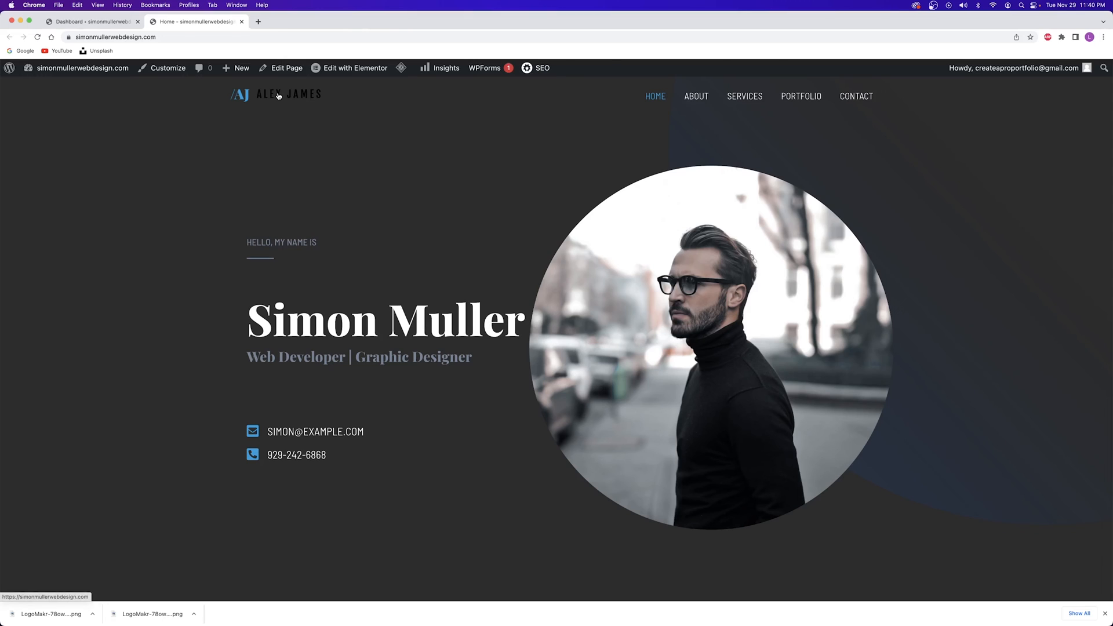
{"action": "left_click", "coordinate": [158, 70]}
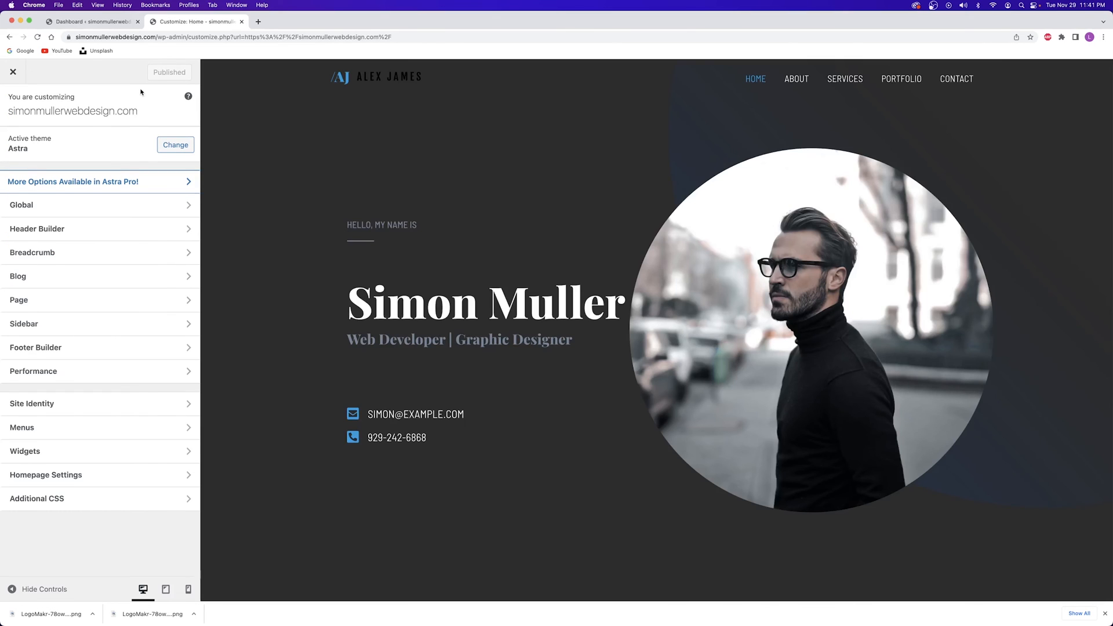
{"action": "left_click", "coordinate": [63, 212]}
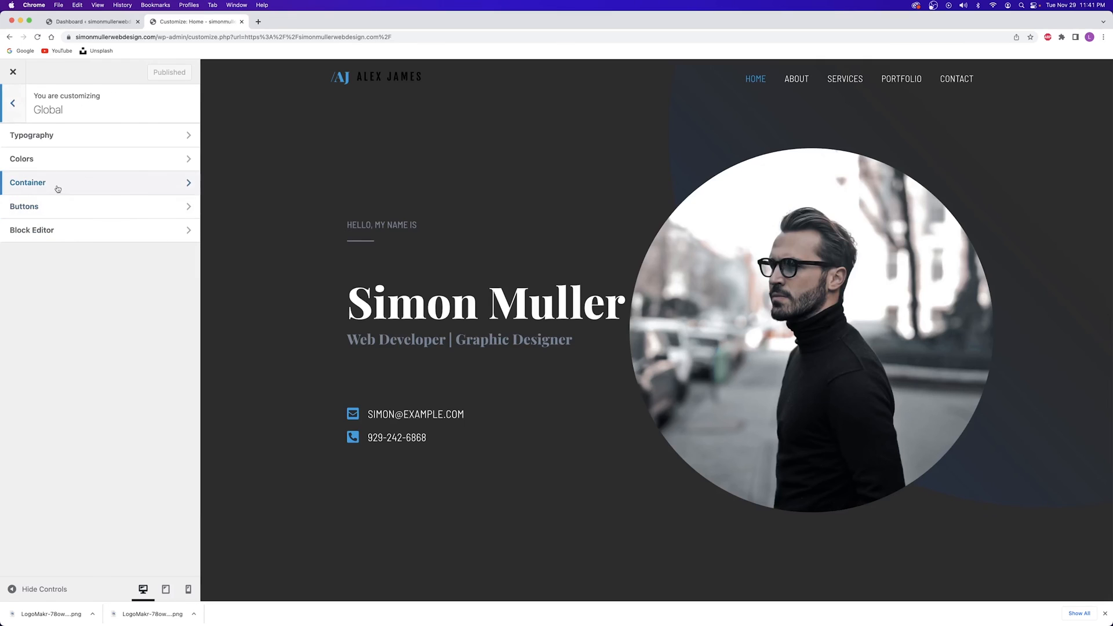
{"action": "left_click", "coordinate": [45, 160]}
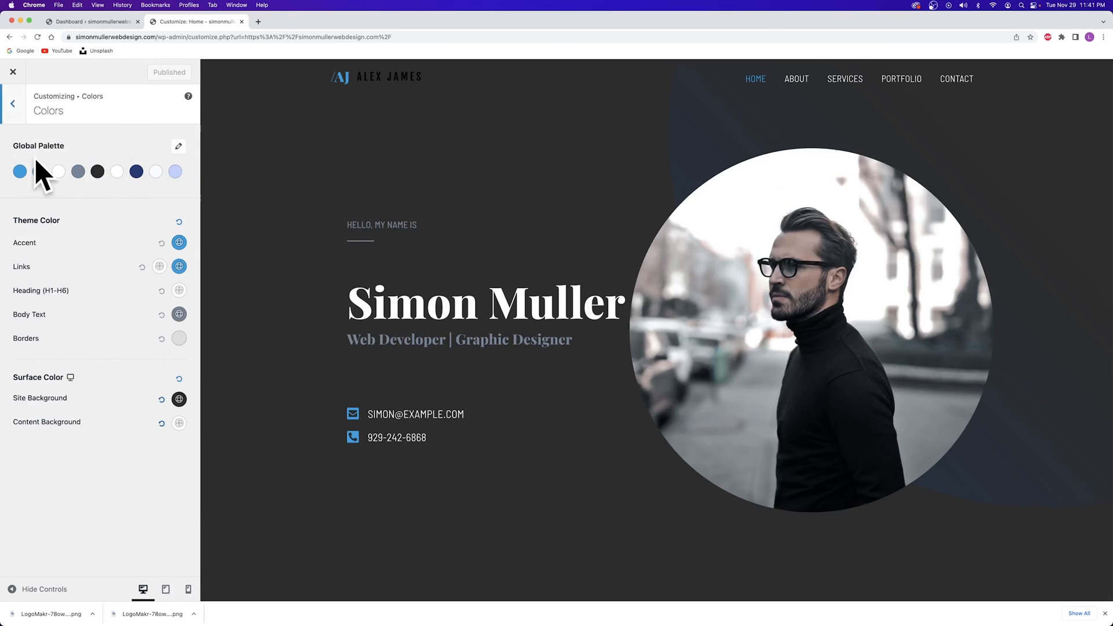
{"action": "left_click", "coordinate": [16, 111]}
{"action": "left_click", "coordinate": [16, 111]}
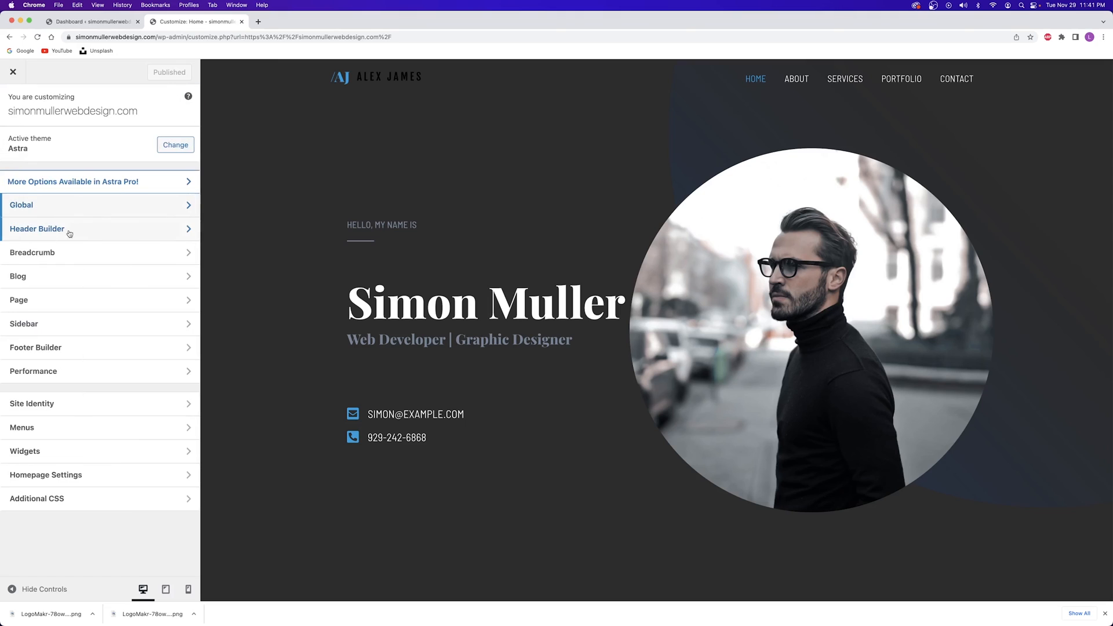
{"action": "left_click", "coordinate": [89, 233]}
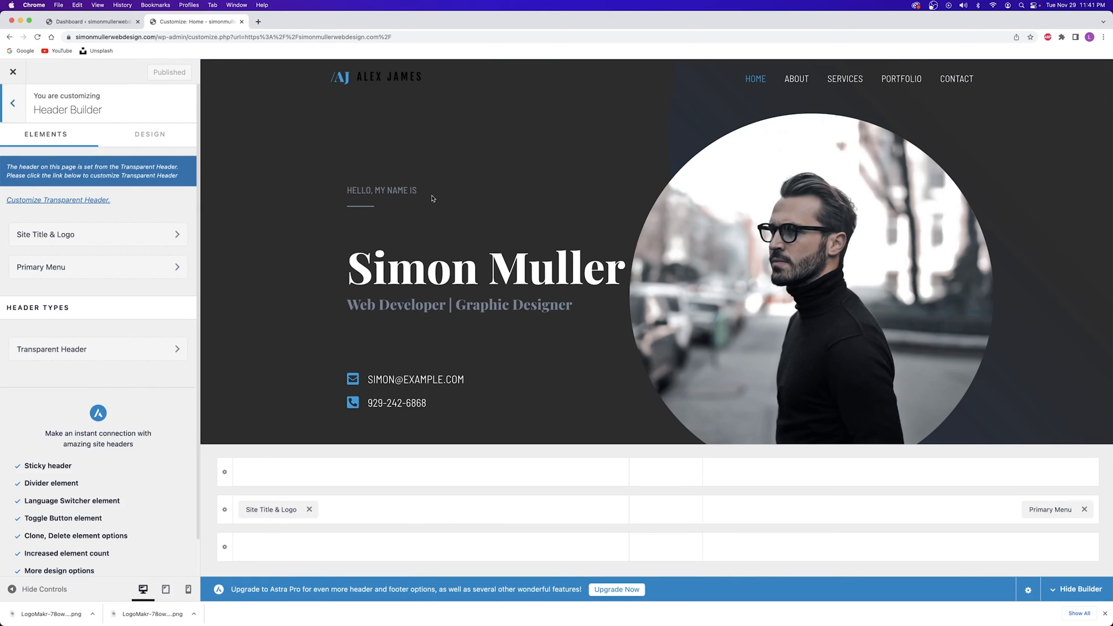
{"action": "scroll", "coordinate": [428, 187], "scroll_direction": "down", "scroll_amount": 10}
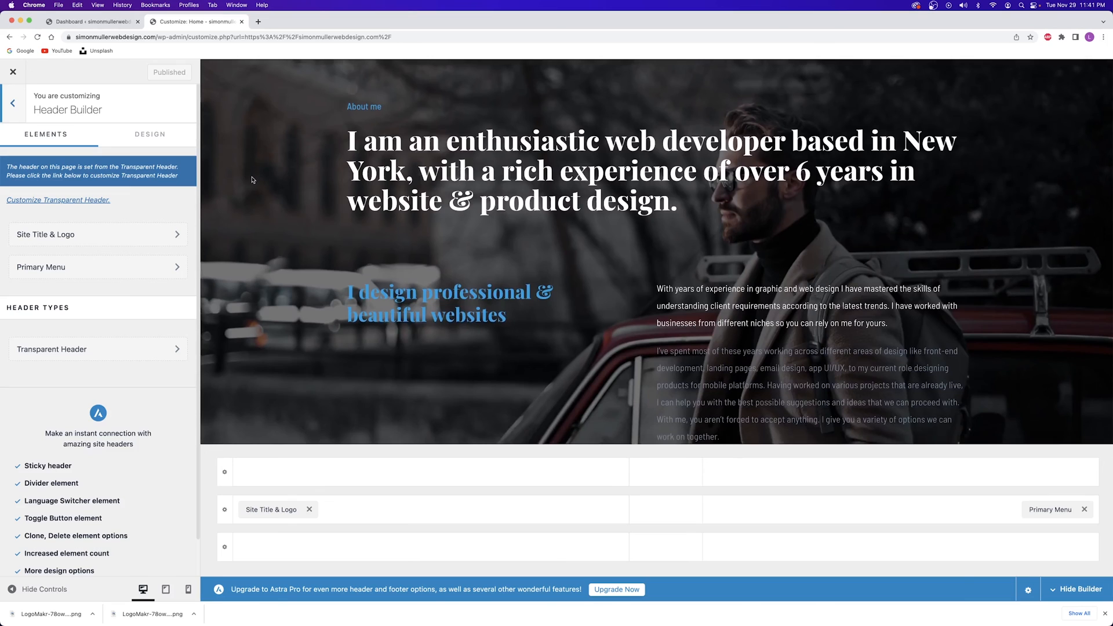
{"action": "scroll", "coordinate": [256, 177], "scroll_direction": "up", "scroll_amount": 2}
{"action": "scroll", "coordinate": [380, 136], "scroll_direction": "up", "scroll_amount": 8}
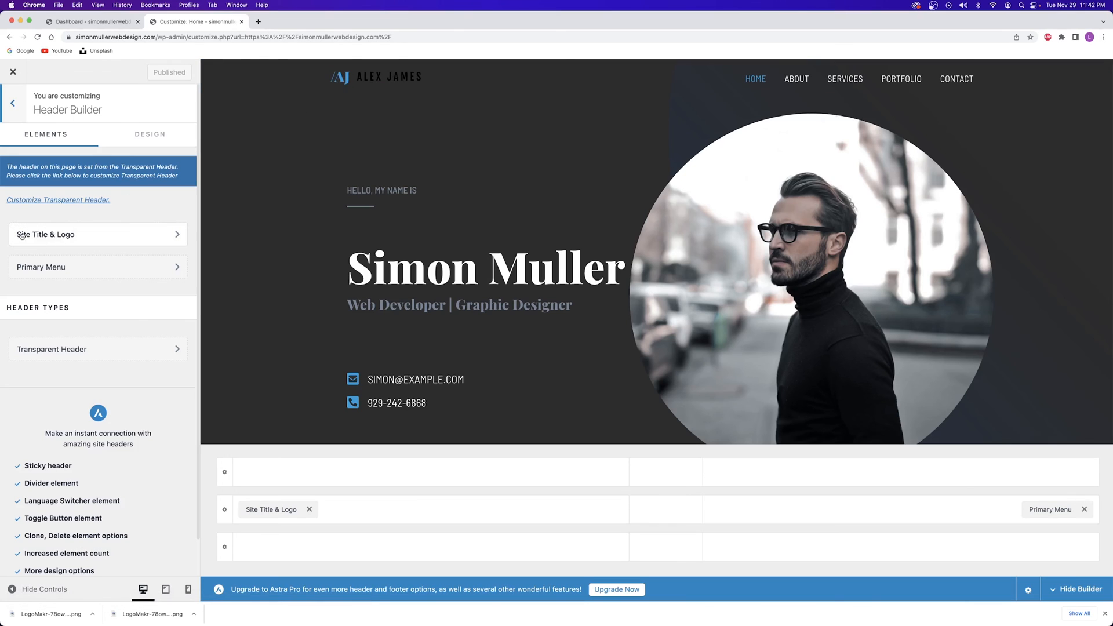
{"action": "left_click", "coordinate": [47, 236]}
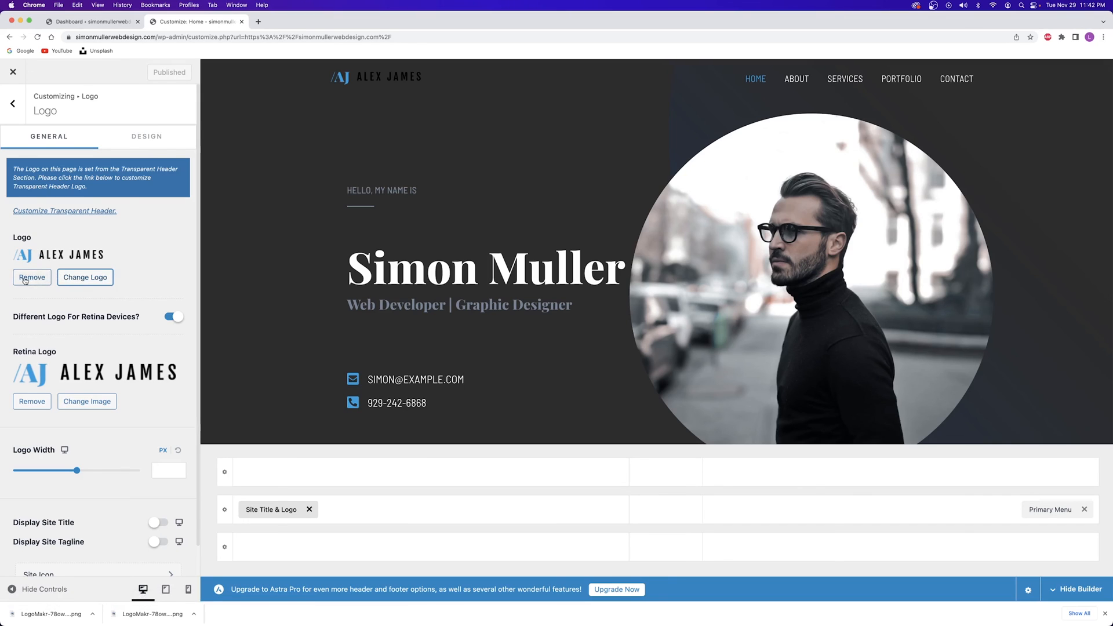
{"action": "left_click", "coordinate": [107, 276]}
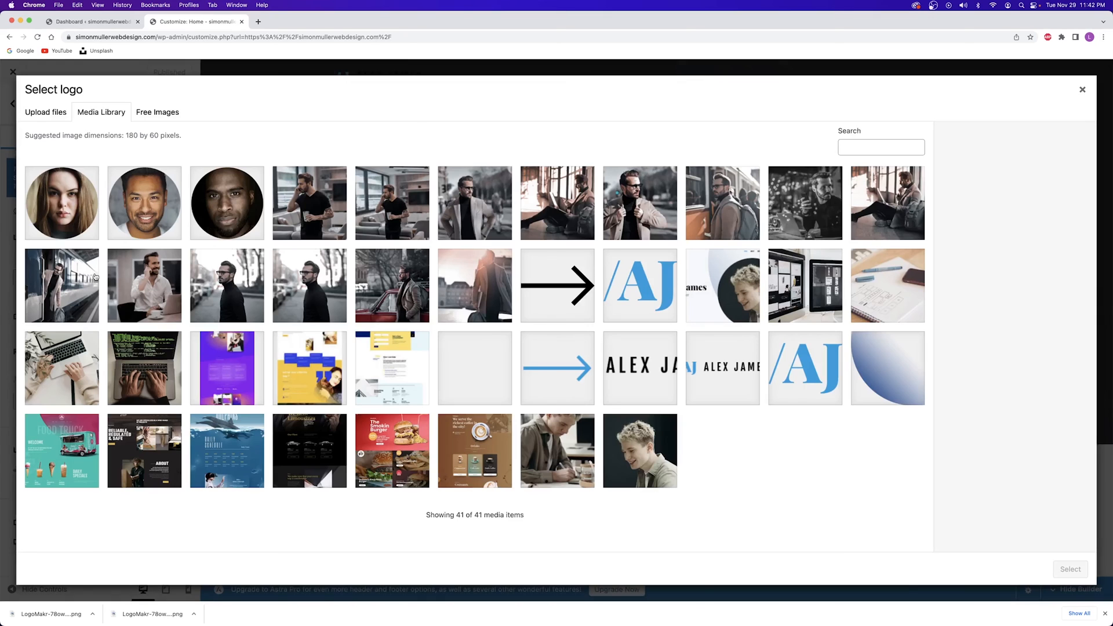
{"action": "left_click", "coordinate": [46, 116]}
{"action": "left_click", "coordinate": [557, 309]}
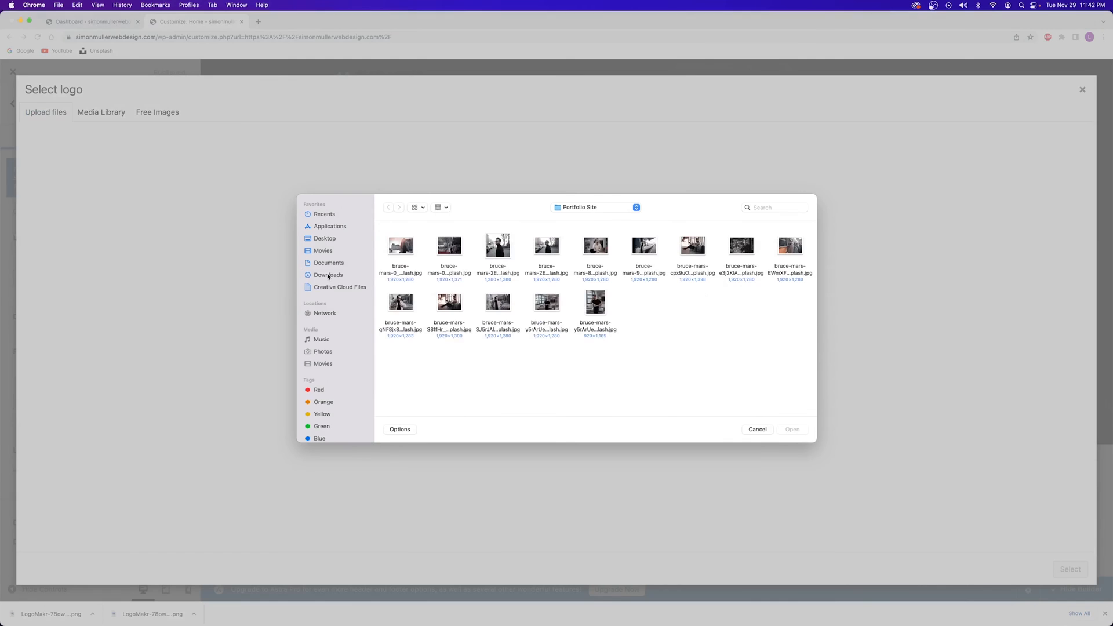
{"action": "double_click", "coordinate": [443, 250]}
{"action": "left_click", "coordinate": [1073, 576]}
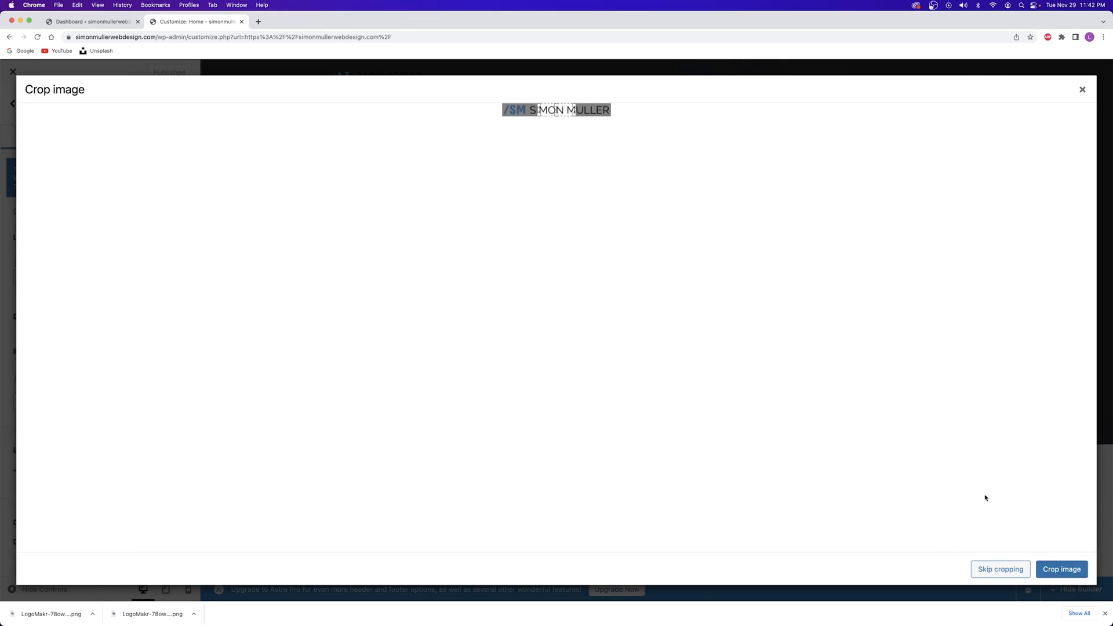
Keep the logo uncropped, dismiss the downloads bar, and remove the ALEX JAMES retina logo
{"action": "left_click", "coordinate": [1001, 569]}
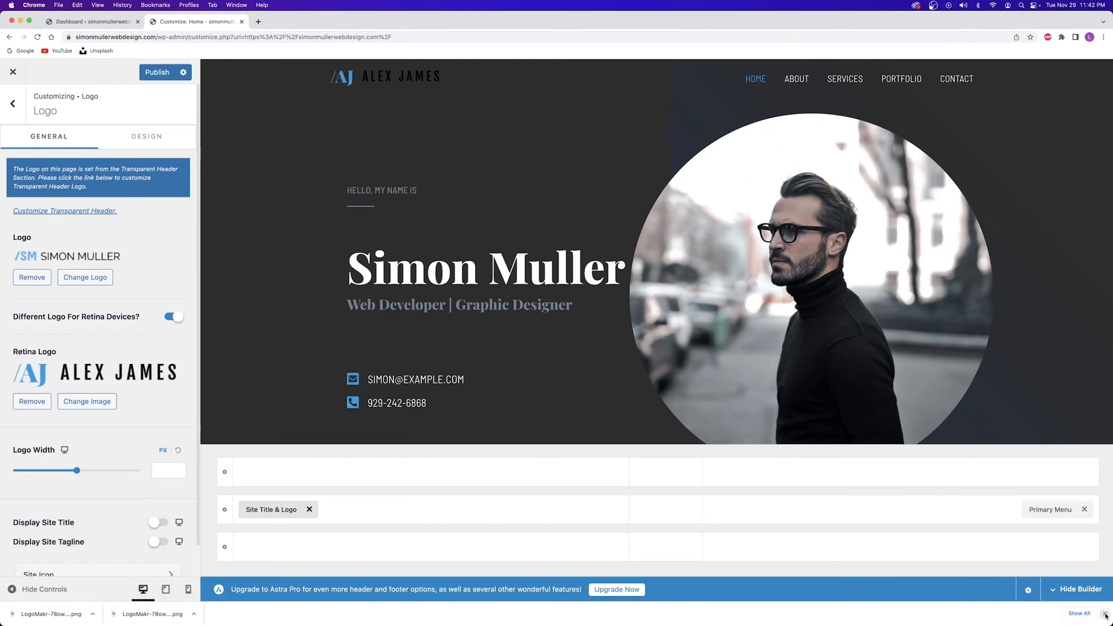
{"action": "left_click", "coordinate": [1106, 615]}
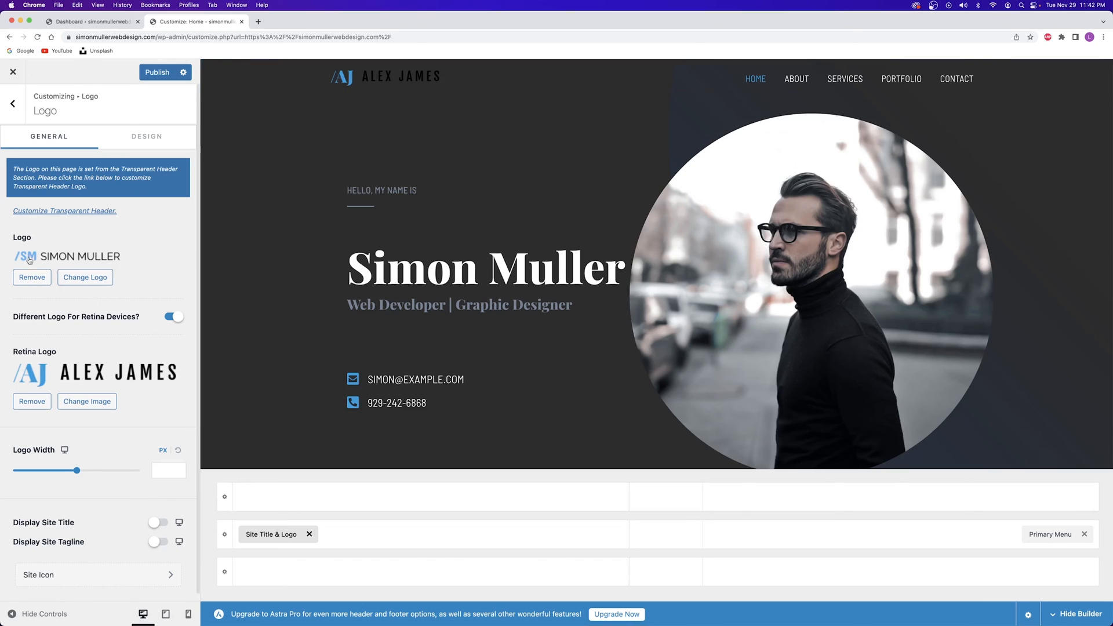
{"action": "left_click", "coordinate": [35, 402]}
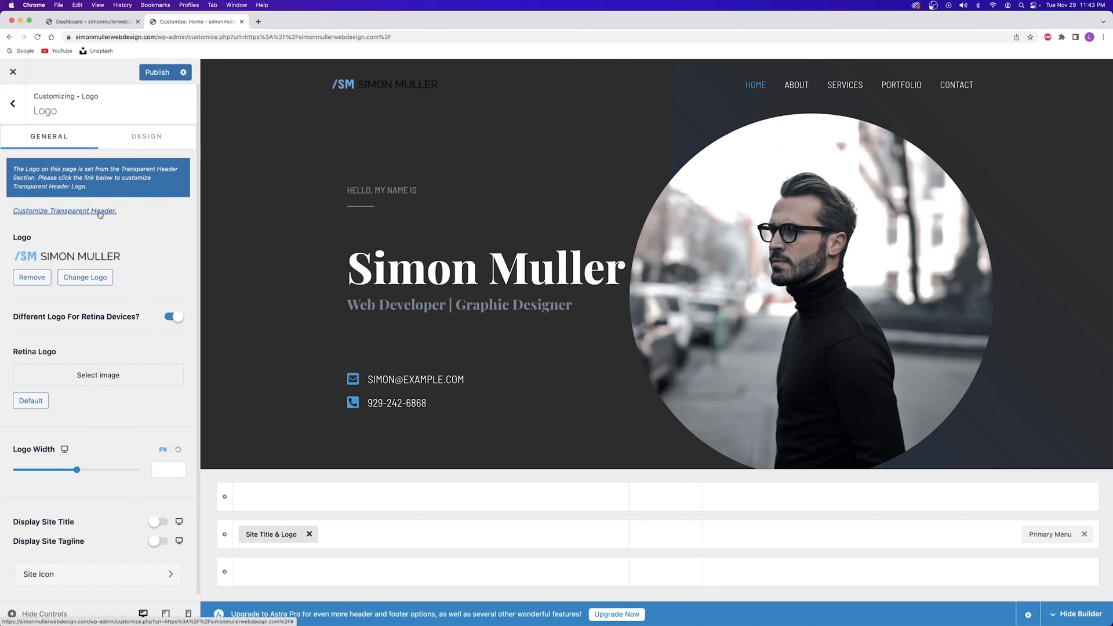
{"action": "left_click", "coordinate": [100, 212]}
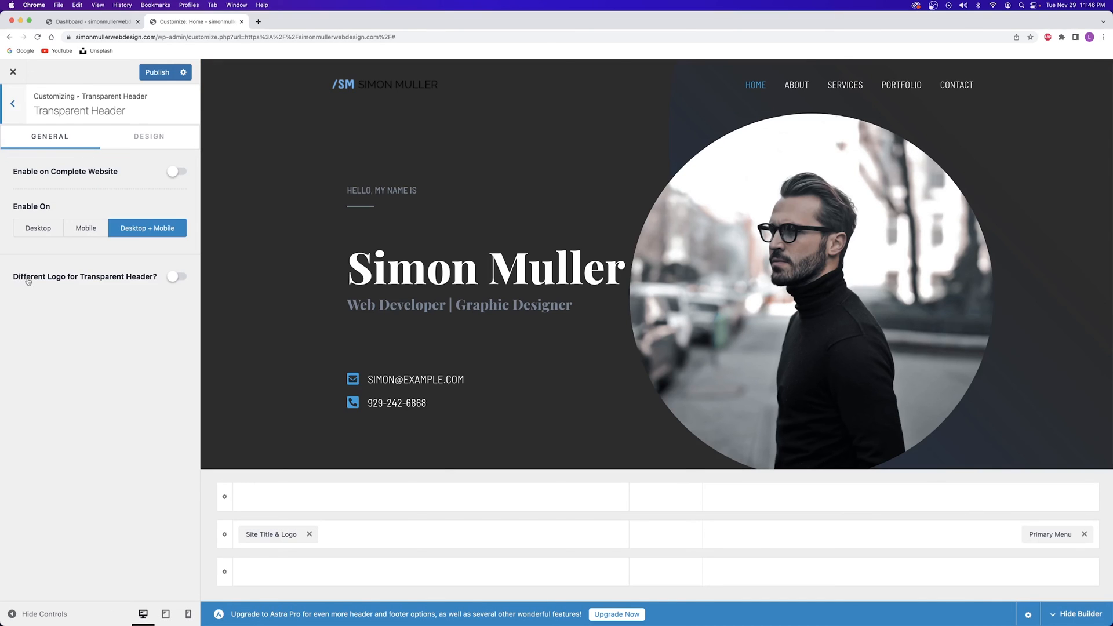
{"action": "left_click", "coordinate": [174, 276]}
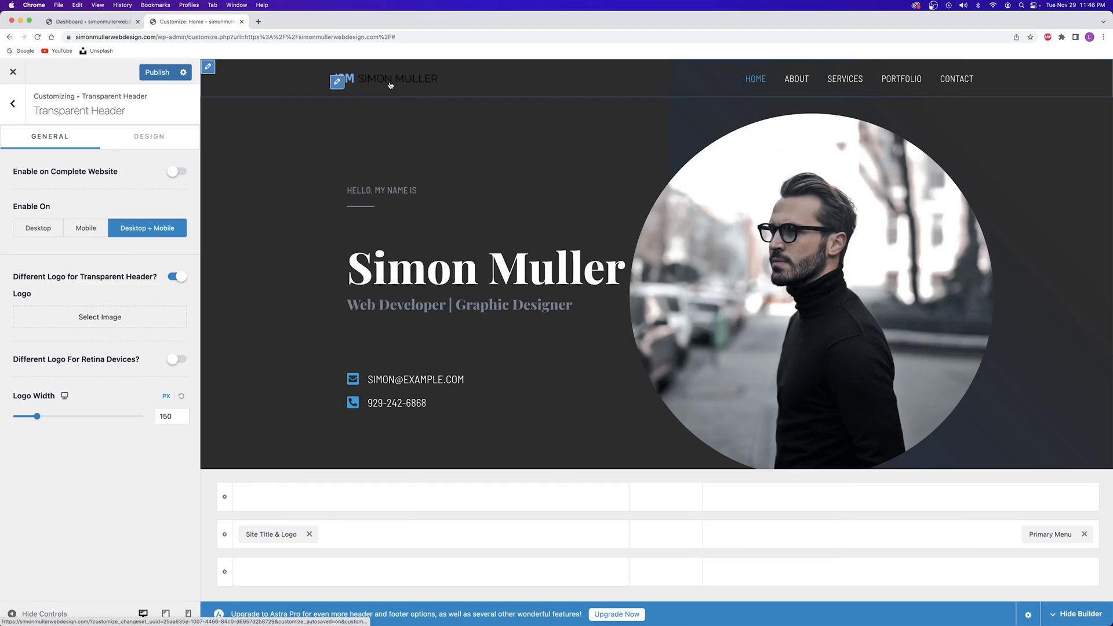
{"action": "left_click", "coordinate": [98, 319]}
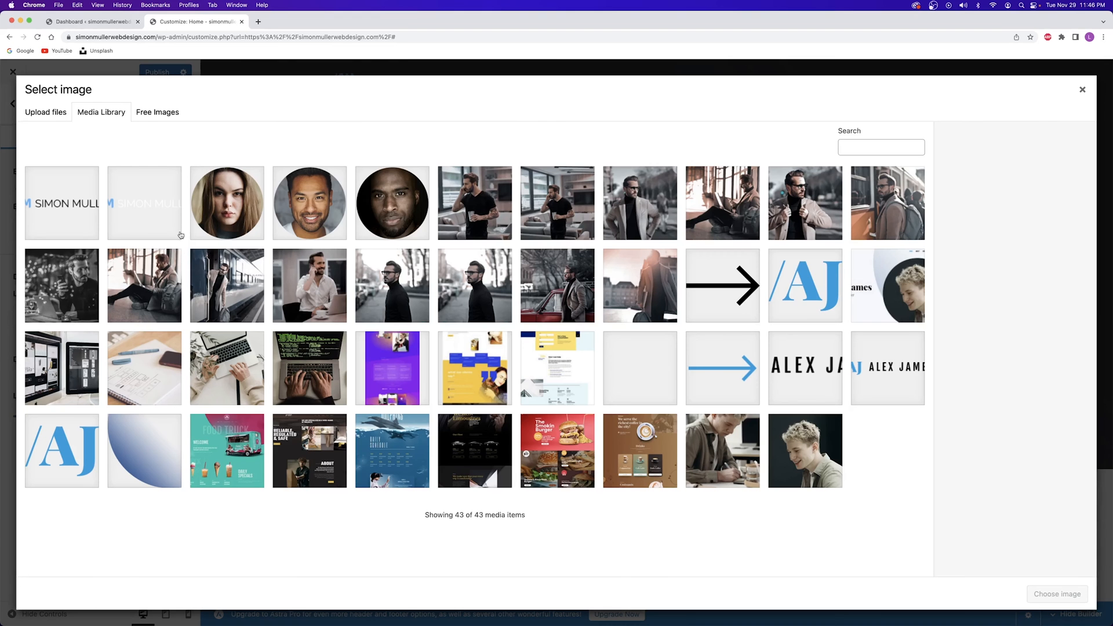
{"action": "left_click", "coordinate": [161, 201]}
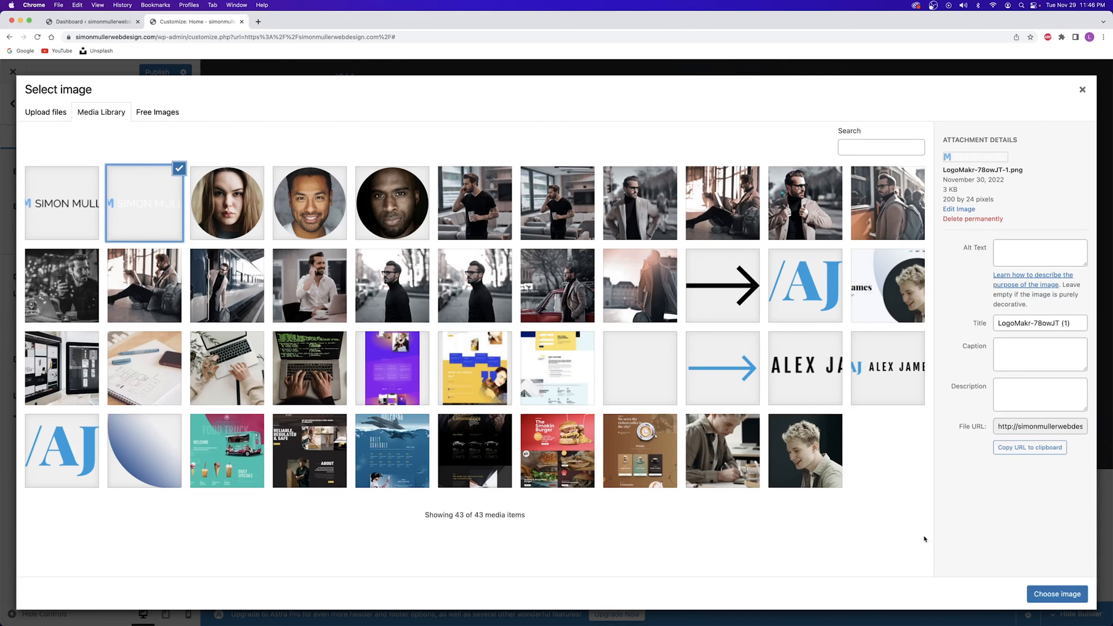
{"action": "left_click", "coordinate": [1053, 592]}
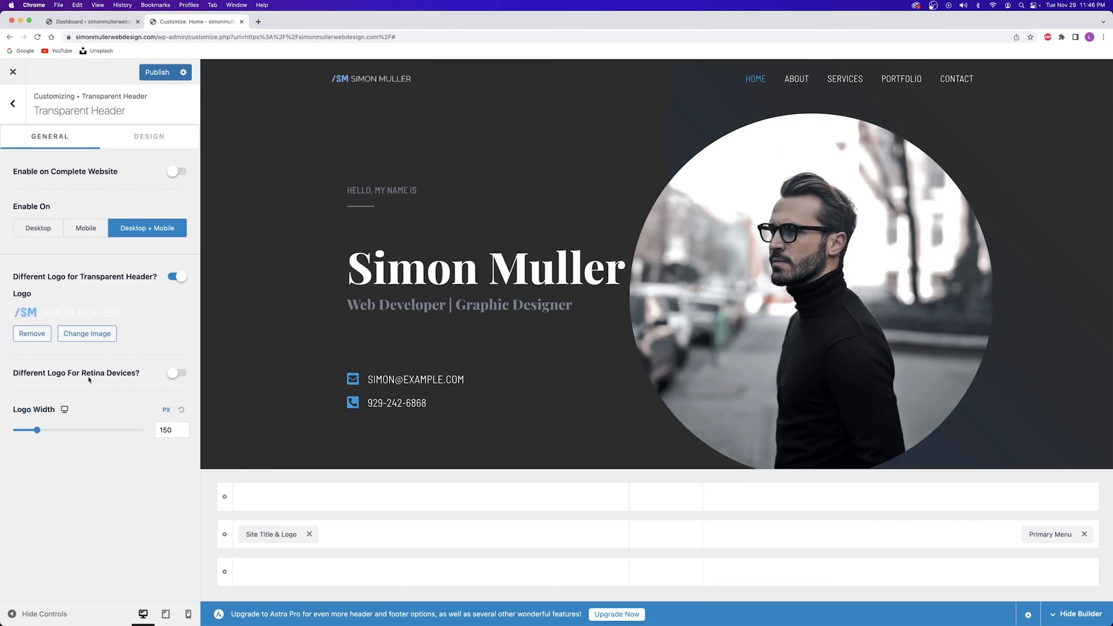
{"action": "mouse_move", "coordinate": [37, 431]}
{"action": "left_mouse_down"}
{"action": "mouse_move", "coordinate": [22, 433]}
{"action": "mouse_move", "coordinate": [63, 432]}
{"action": "mouse_move", "coordinate": [30, 433]}
{"action": "mouse_move", "coordinate": [47, 432]}
{"action": "left_mouse_up"}
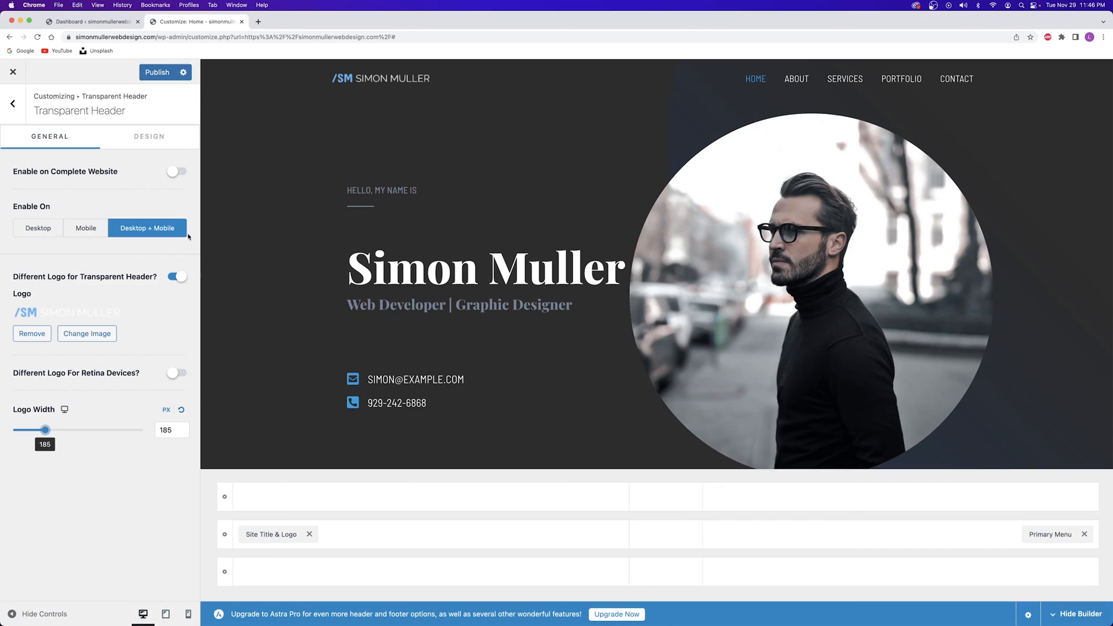
{"action": "left_click", "coordinate": [158, 73]}
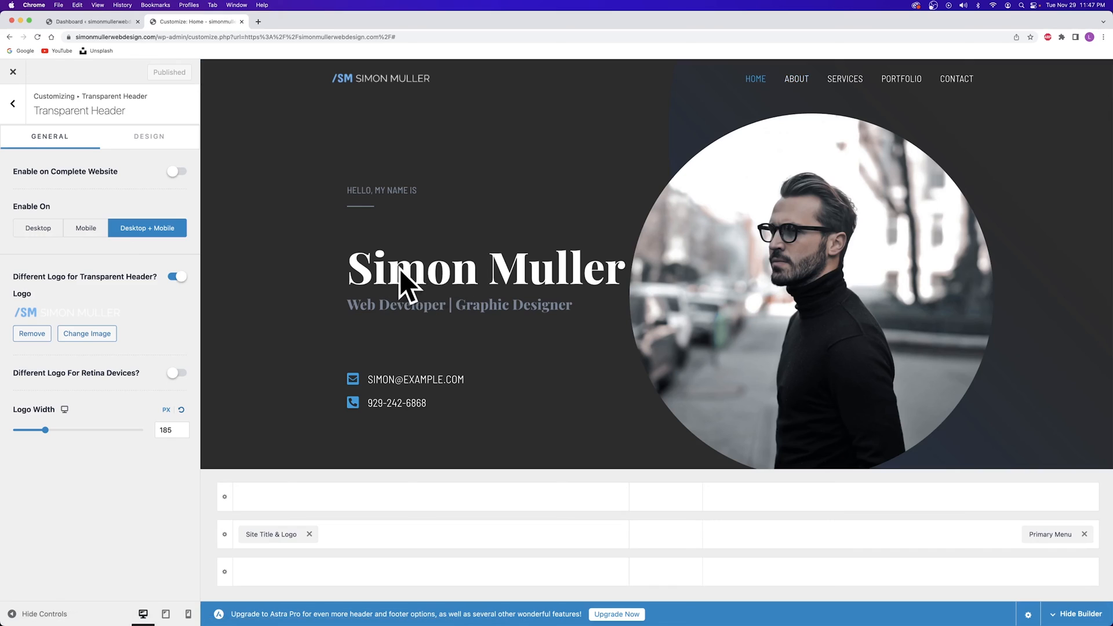
Look through the Global > Colors settings and return to the main menu unchanged
{"action": "left_click", "coordinate": [15, 109]}
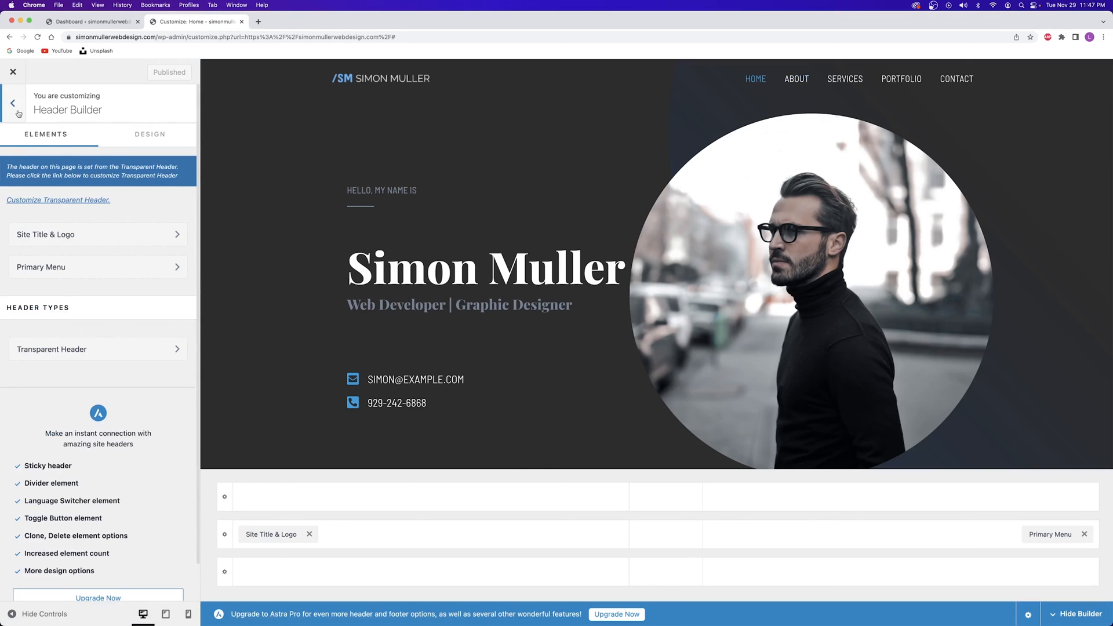
{"action": "left_click", "coordinate": [17, 110]}
{"action": "left_click", "coordinate": [71, 209]}
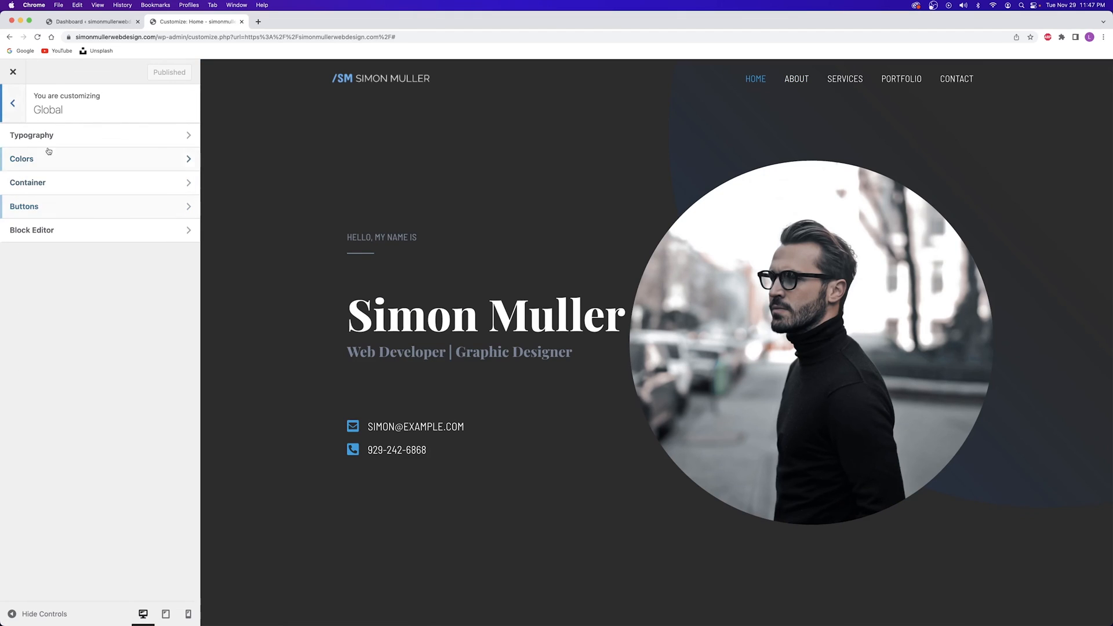
{"action": "left_click", "coordinate": [37, 163]}
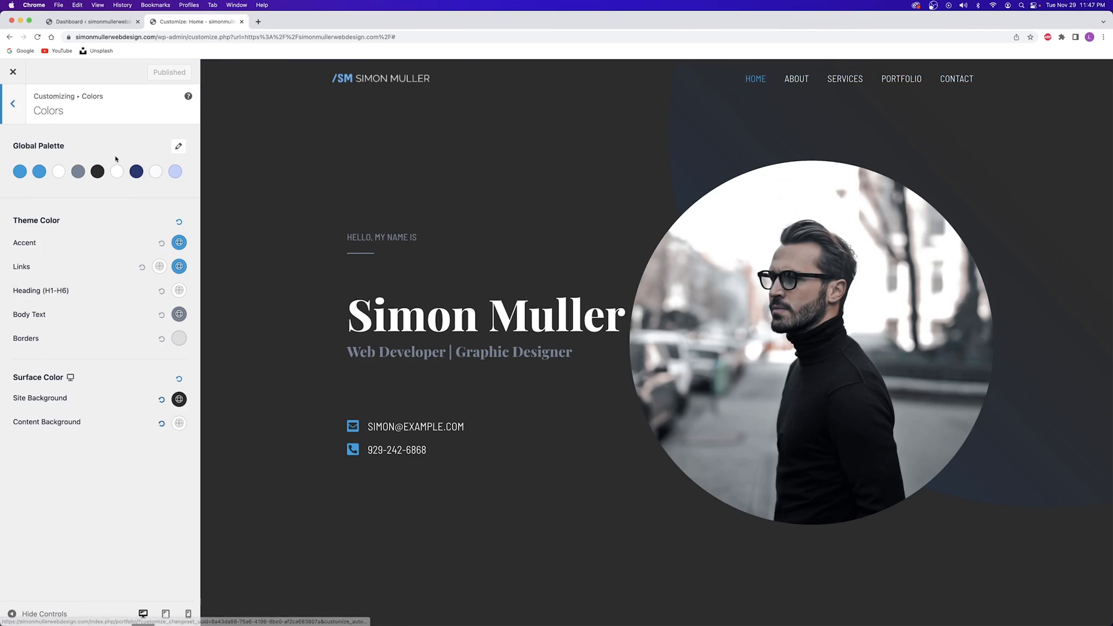
{"action": "left_click", "coordinate": [16, 116]}
{"action": "left_click", "coordinate": [18, 118]}
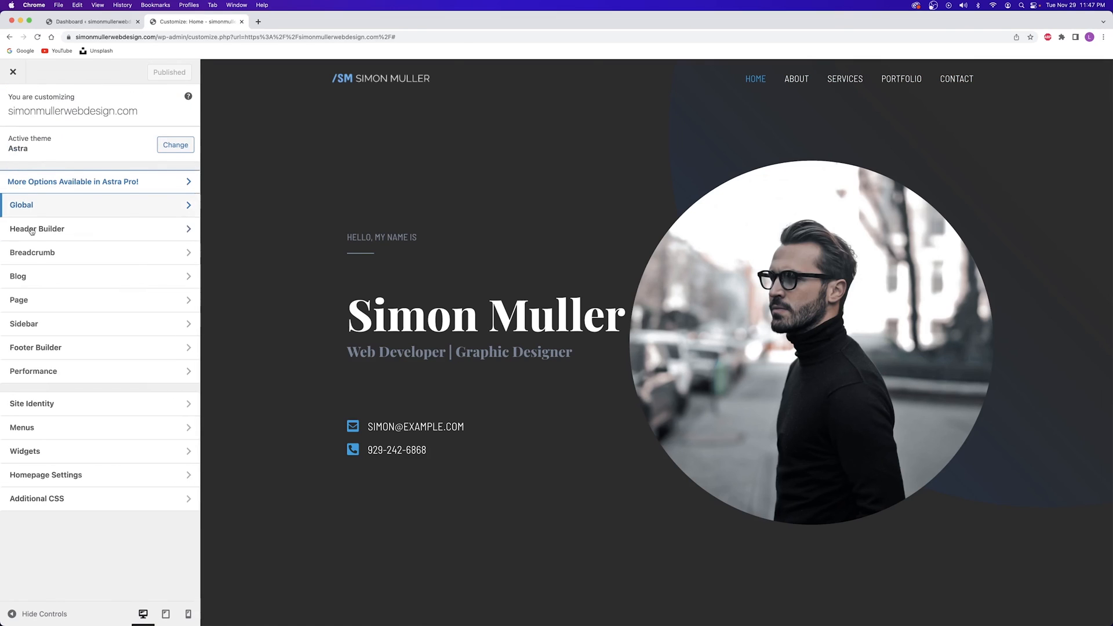
Review the Transparent Header's Design options in the Header Builder without changing anything
{"action": "left_click", "coordinate": [65, 232]}
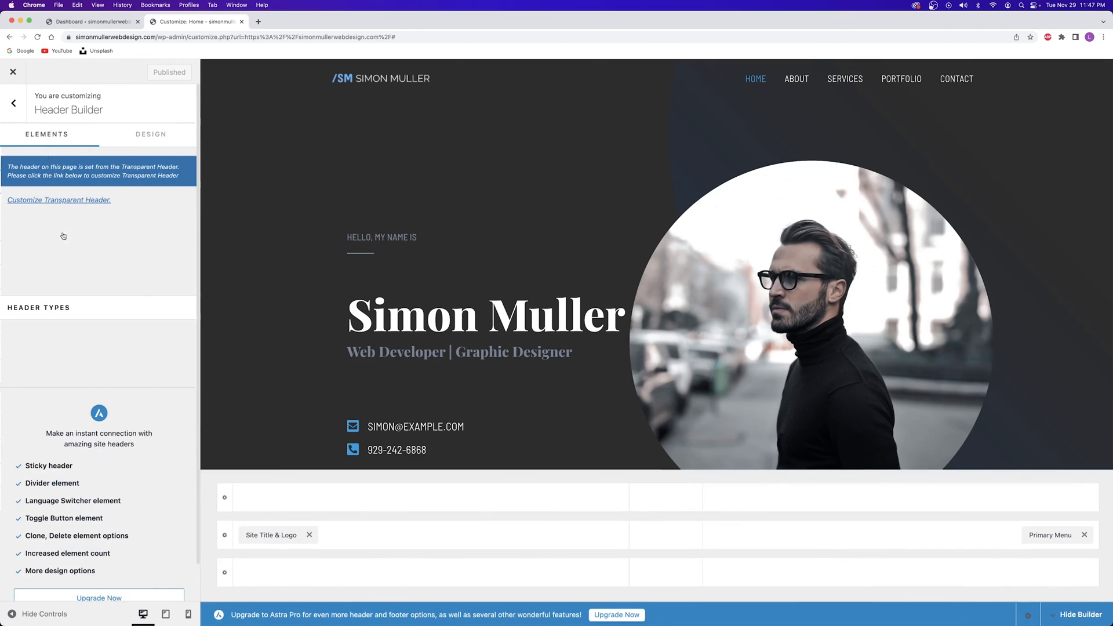
{"action": "left_click", "coordinate": [75, 346]}
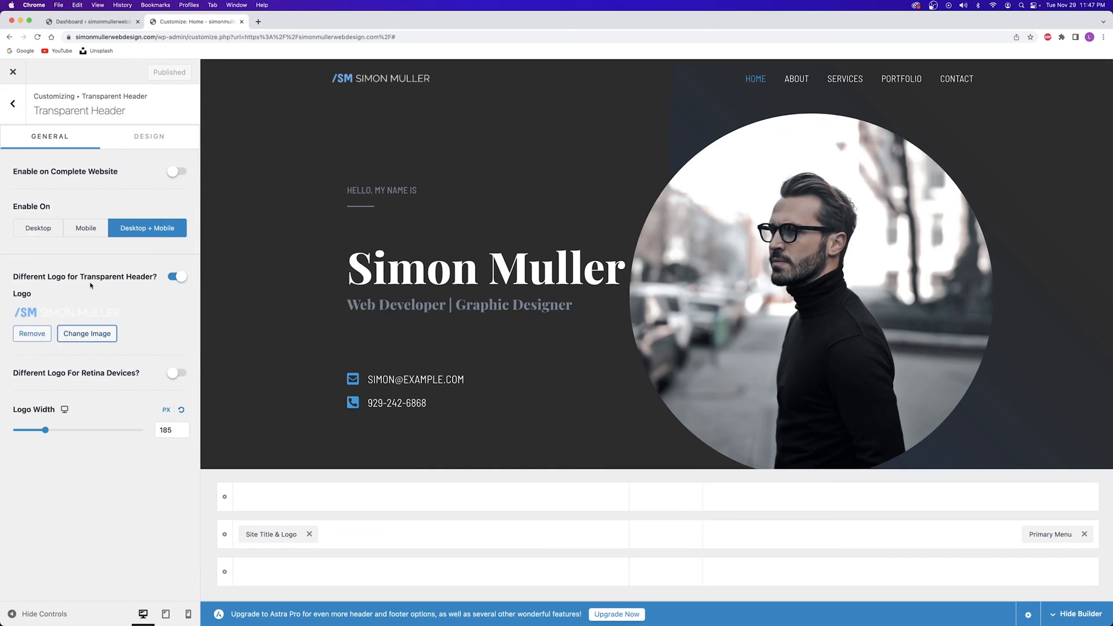
{"action": "left_click", "coordinate": [148, 142]}
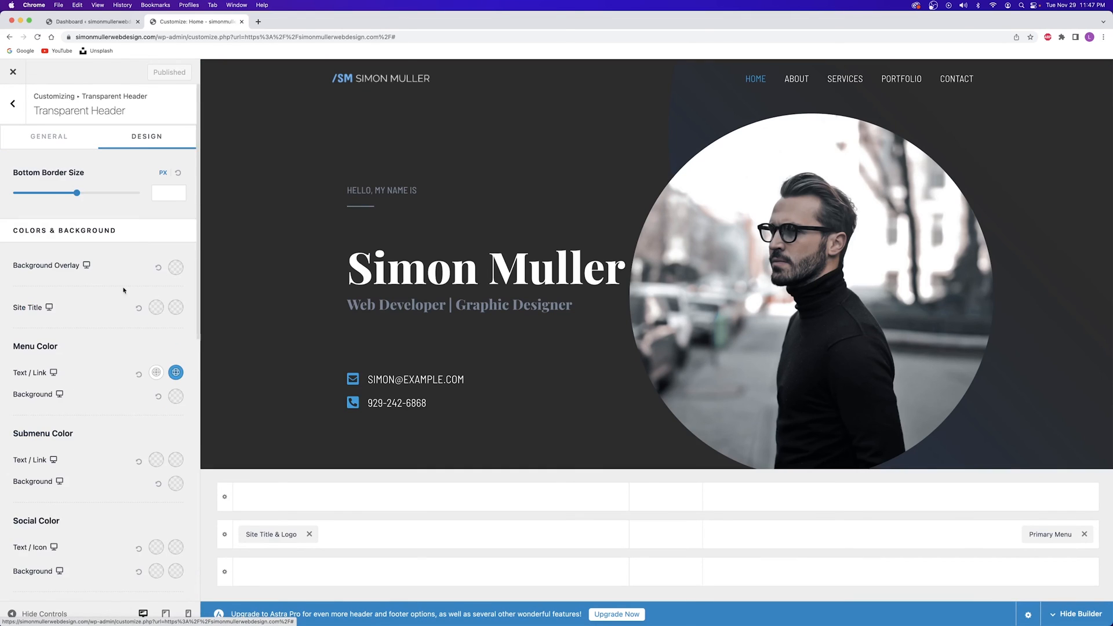
{"action": "scroll", "coordinate": [131, 263], "scroll_direction": "down", "scroll_amount": 10}
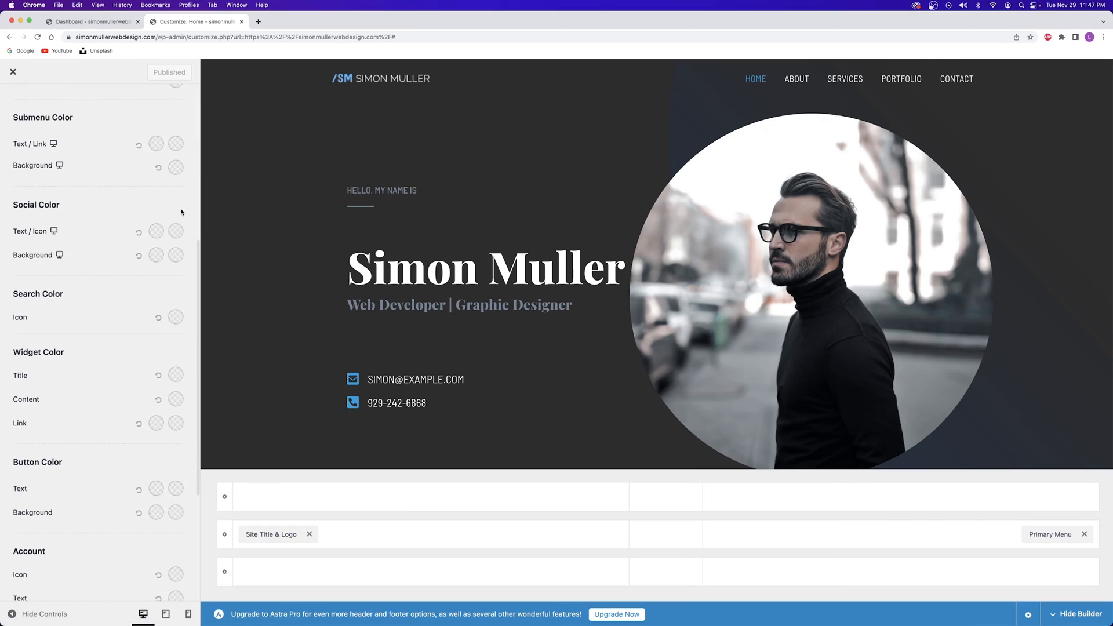
{"action": "scroll", "coordinate": [27, 287], "scroll_direction": "down", "scroll_amount": 4}
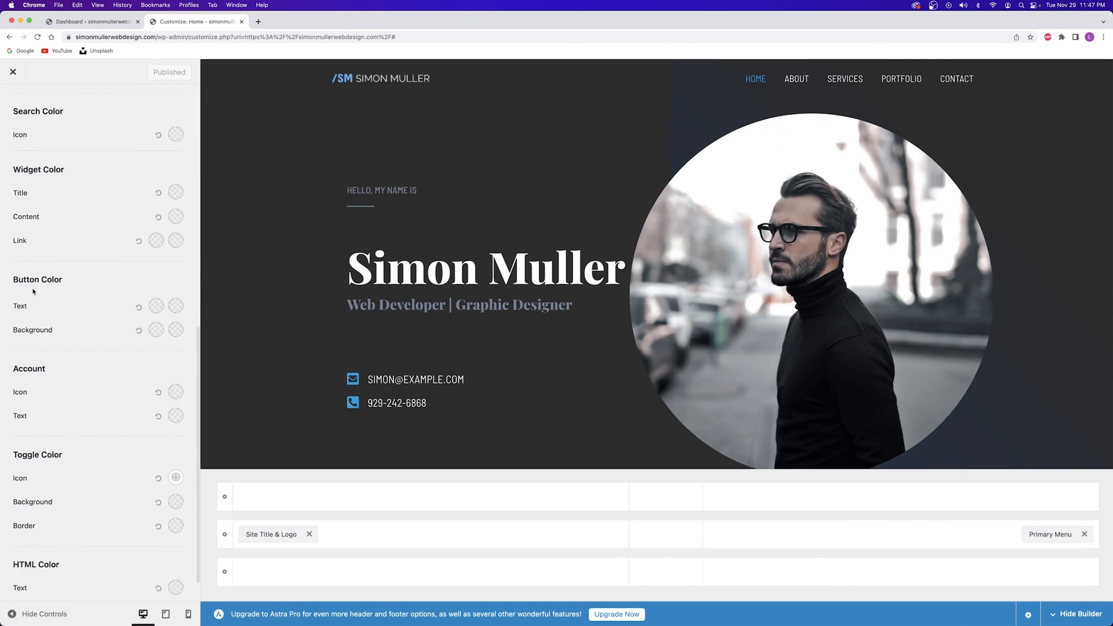
{"action": "scroll", "coordinate": [46, 291], "scroll_direction": "up", "scroll_amount": 10}
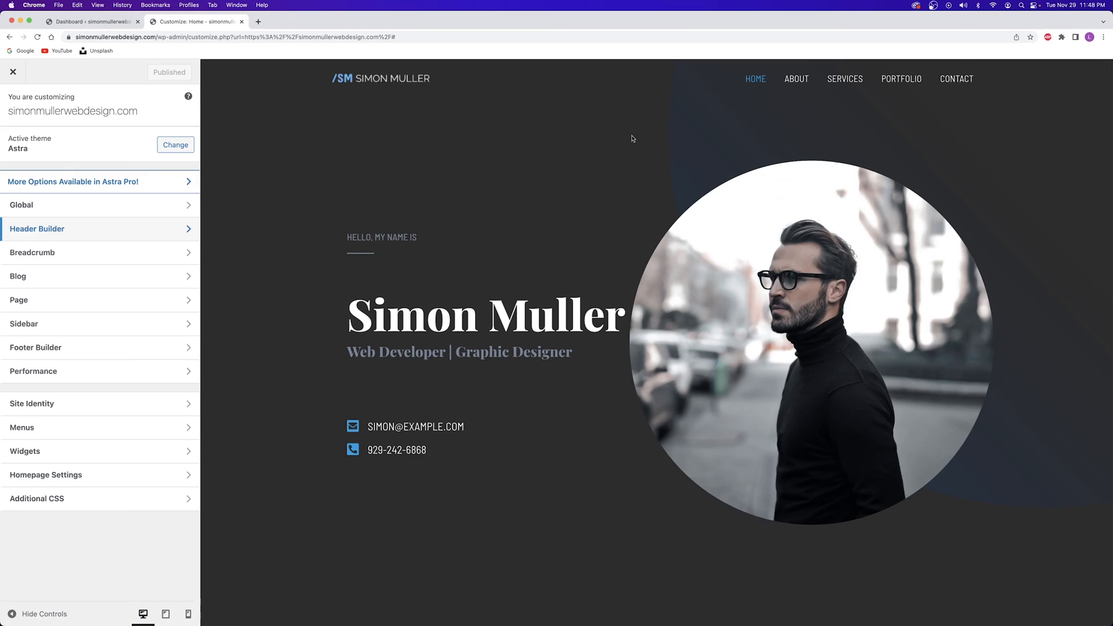
Scroll the preview down to the footer and open the Footer Builder
{"action": "scroll", "coordinate": [562, 142], "scroll_direction": "down", "scroll_amount": 20}
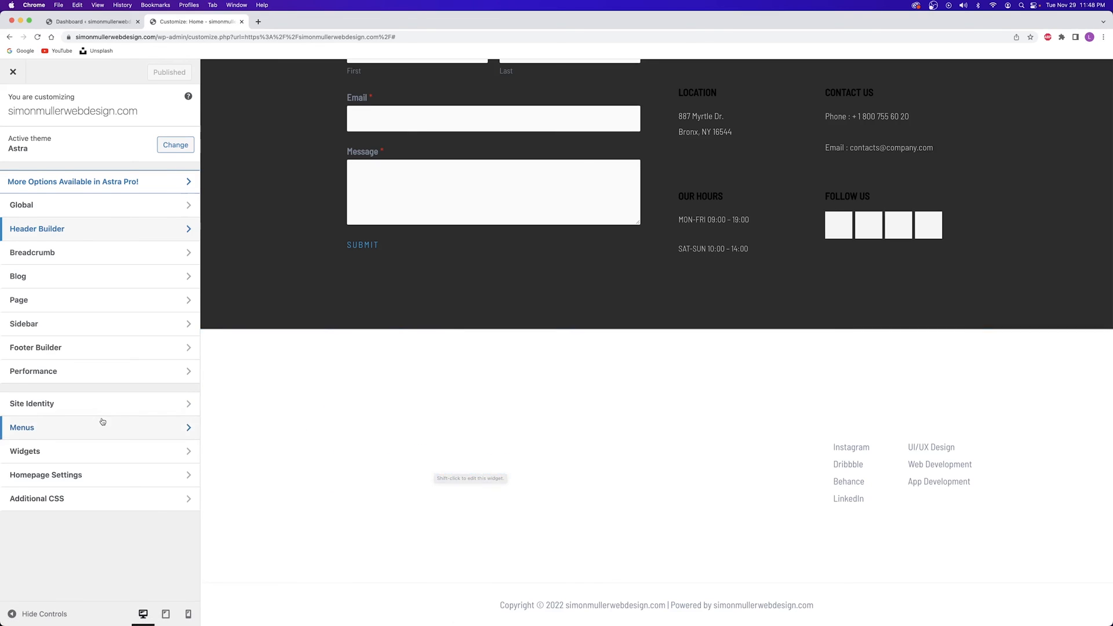
{"action": "left_click", "coordinate": [54, 347]}
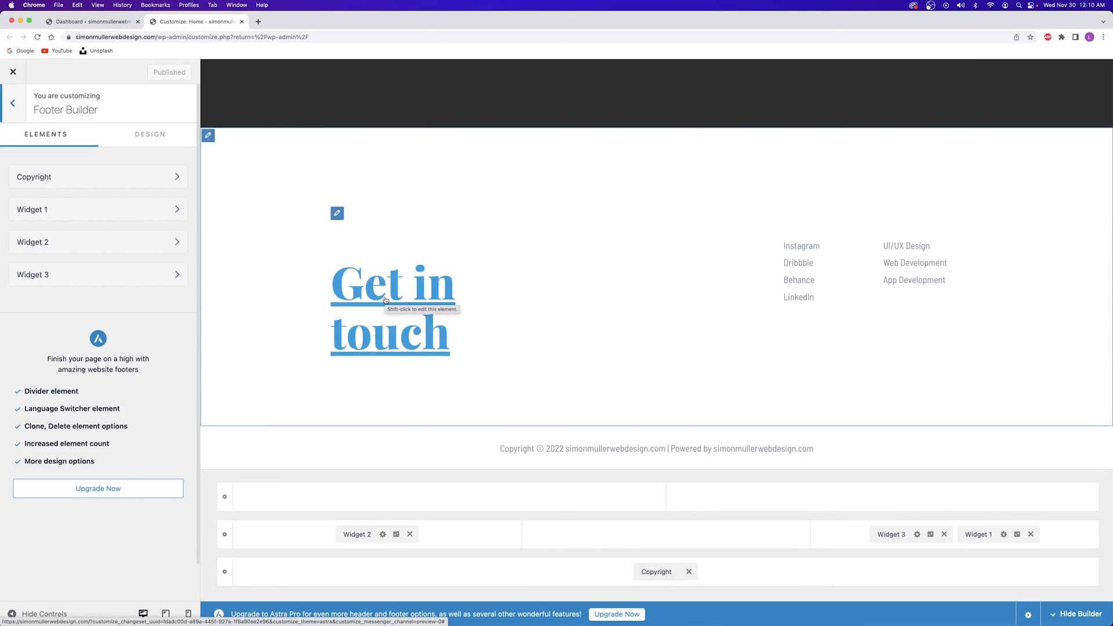
Remove the Get in touch widget, set Primary Footer padding to 0, and publish
{"action": "left_click", "coordinate": [410, 535]}
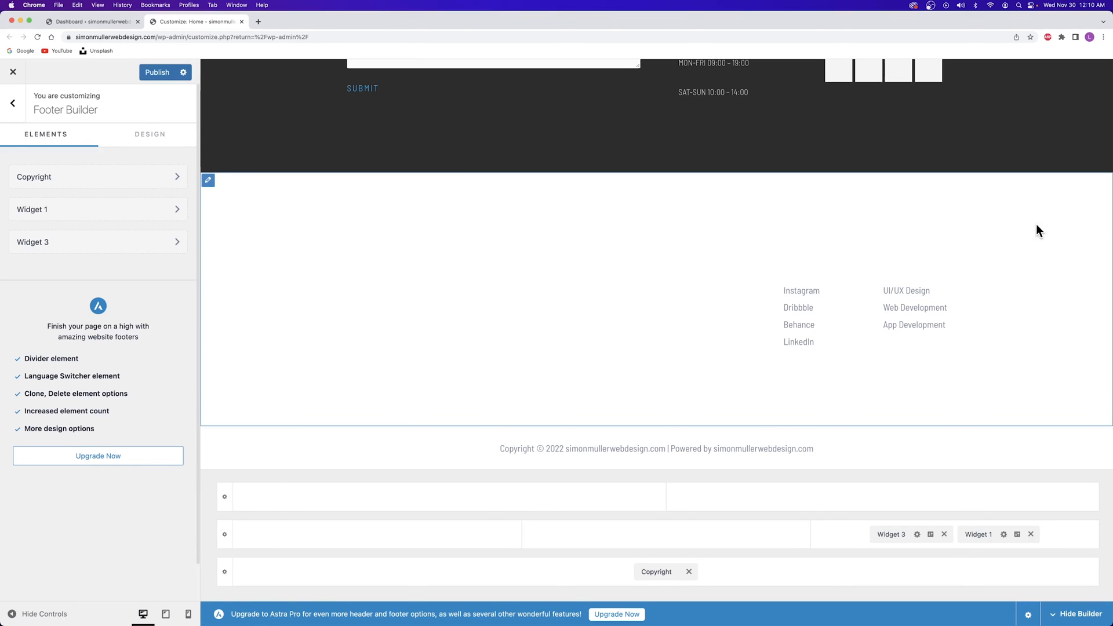
{"action": "left_click", "coordinate": [226, 534]}
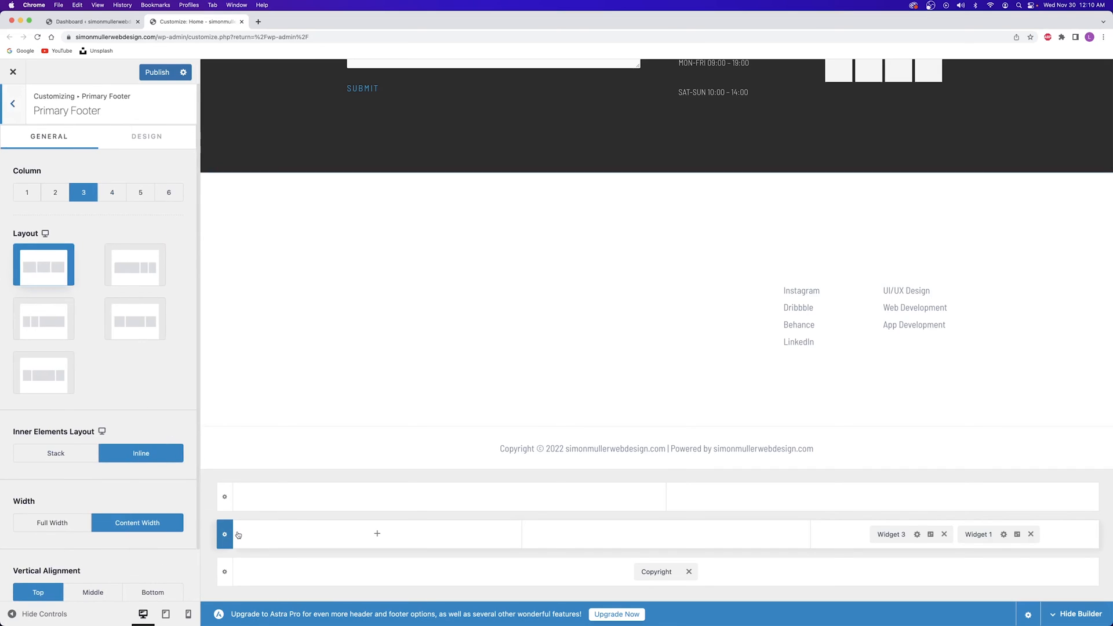
{"action": "left_click", "coordinate": [136, 138]}
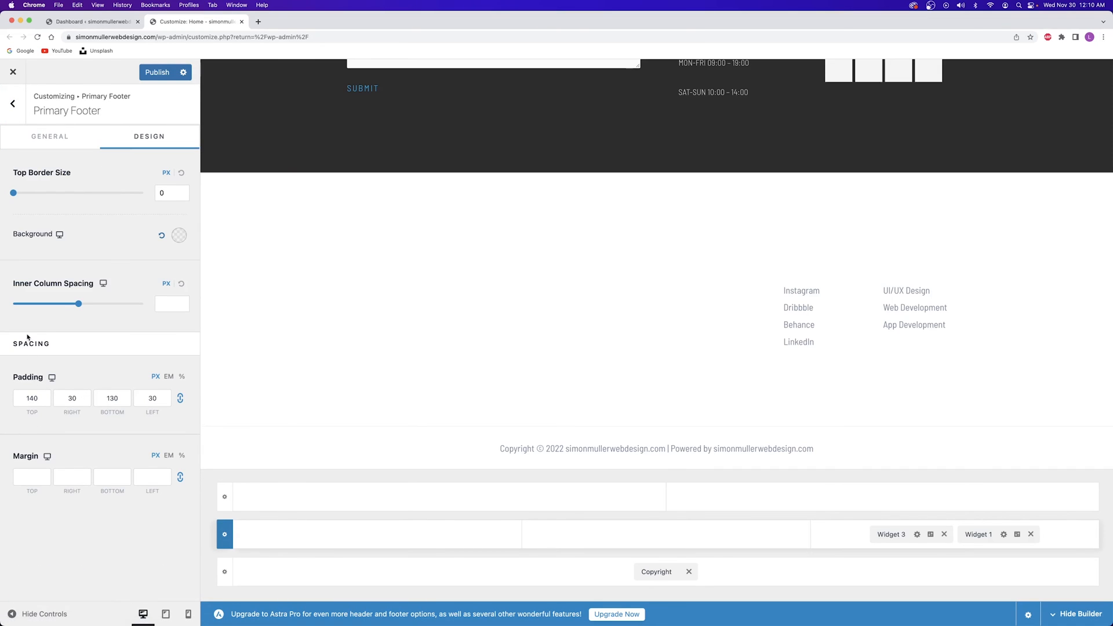
{"action": "double_click", "coordinate": [152, 398]}
{"action": "type", "text": "0"}
{"action": "left_click", "coordinate": [88, 369]}
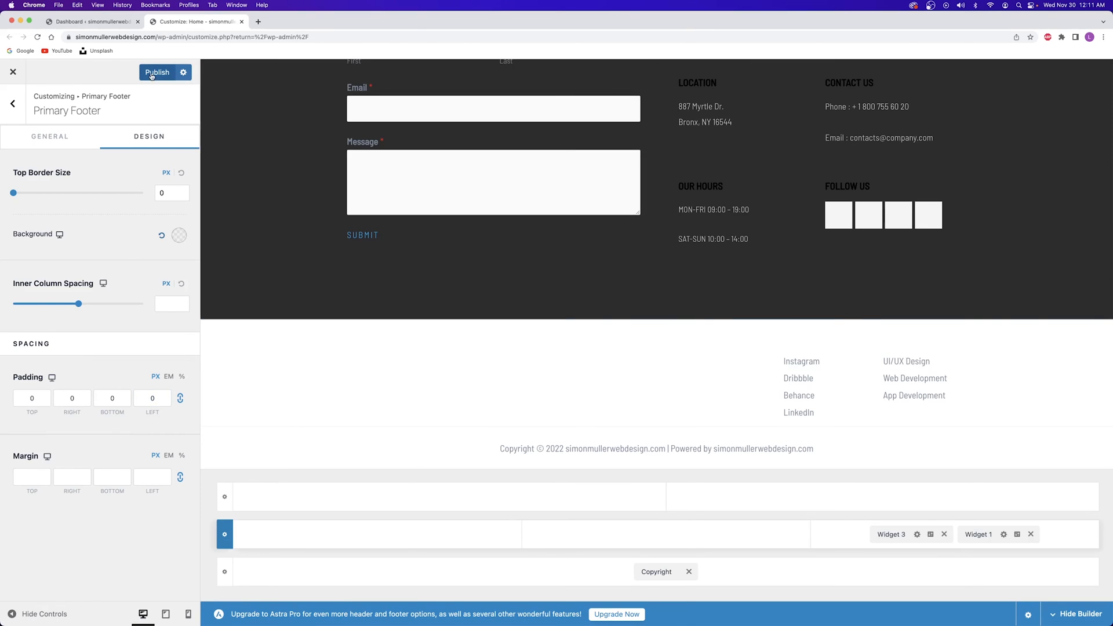
{"action": "left_click", "coordinate": [151, 76]}
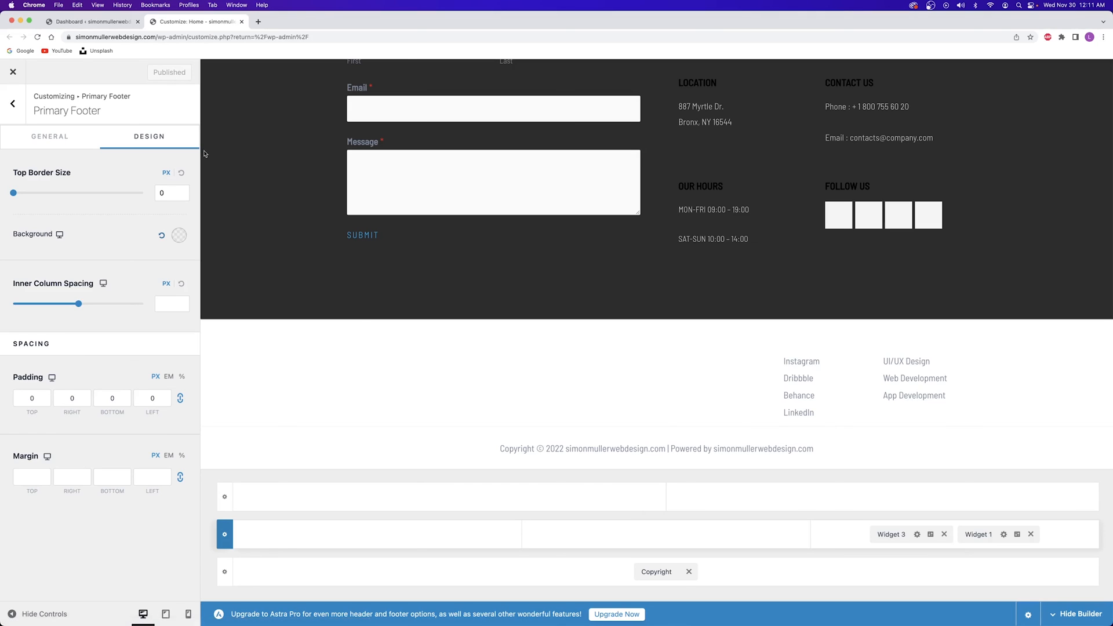
Add Widget 4 to the footer's middle row and start adding a block to it
{"action": "left_click", "coordinate": [377, 534]}
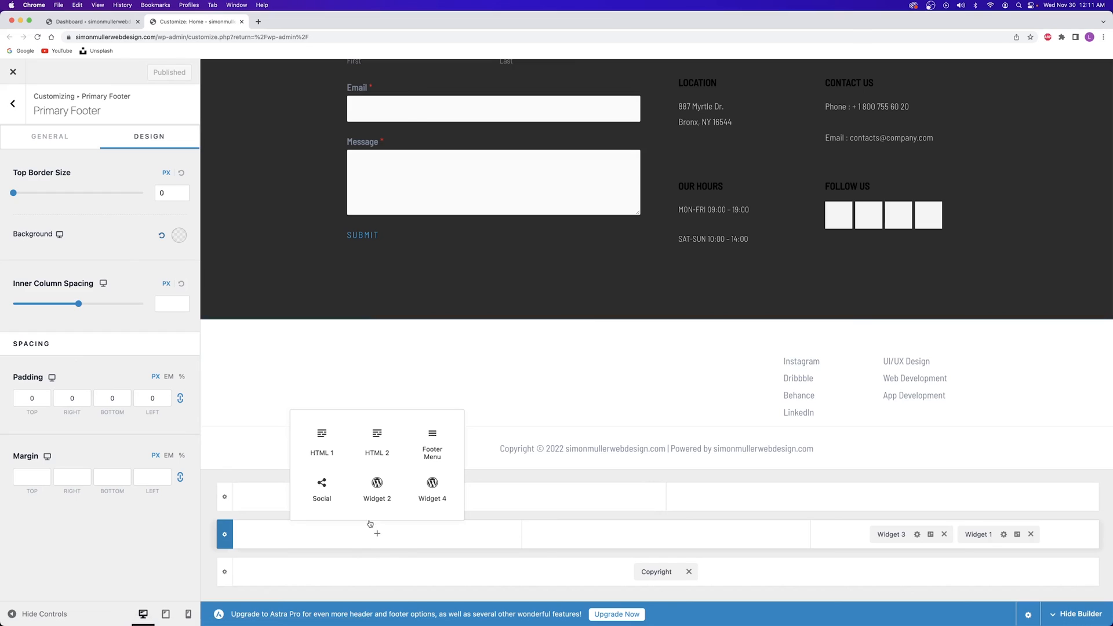
{"action": "left_click", "coordinate": [433, 493]}
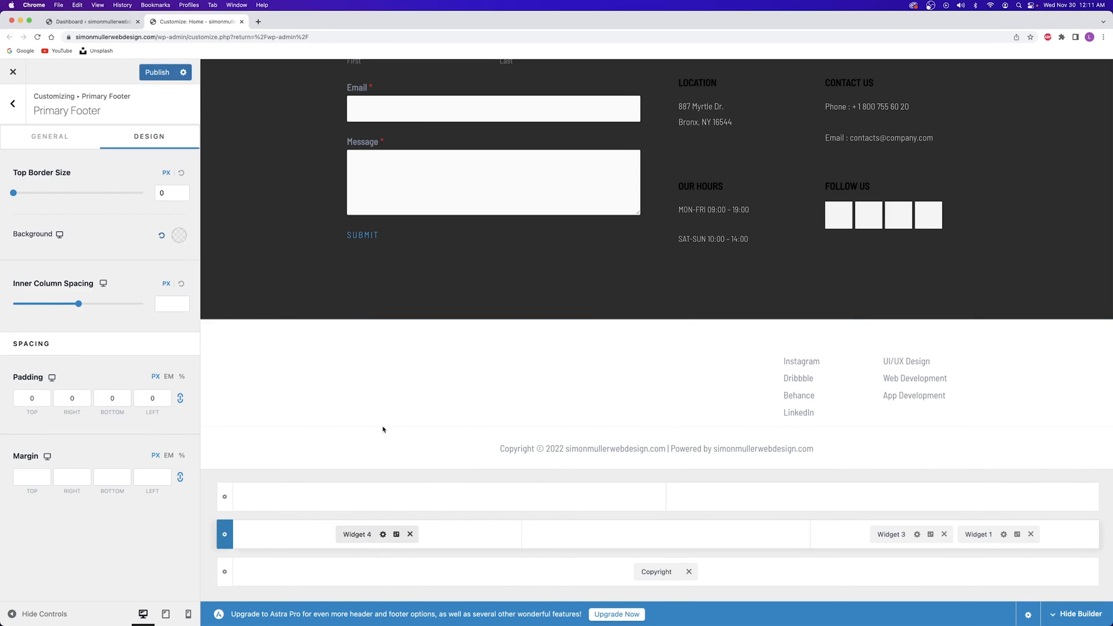
{"action": "left_click", "coordinate": [355, 534]}
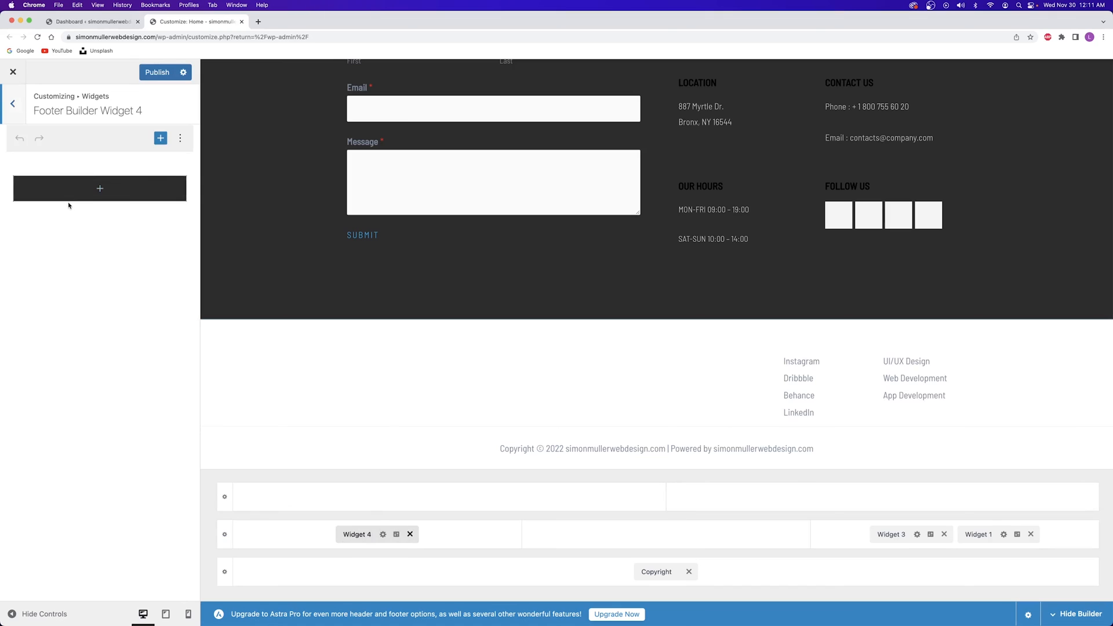
{"action": "left_click", "coordinate": [101, 191]}
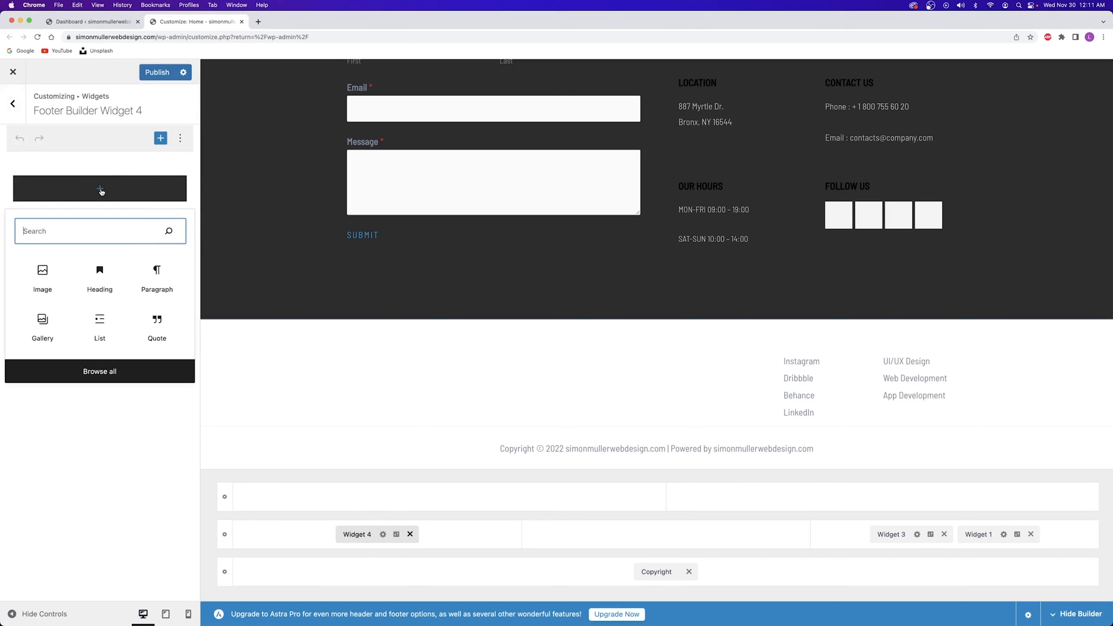
{"action": "left_click", "coordinate": [43, 277]}
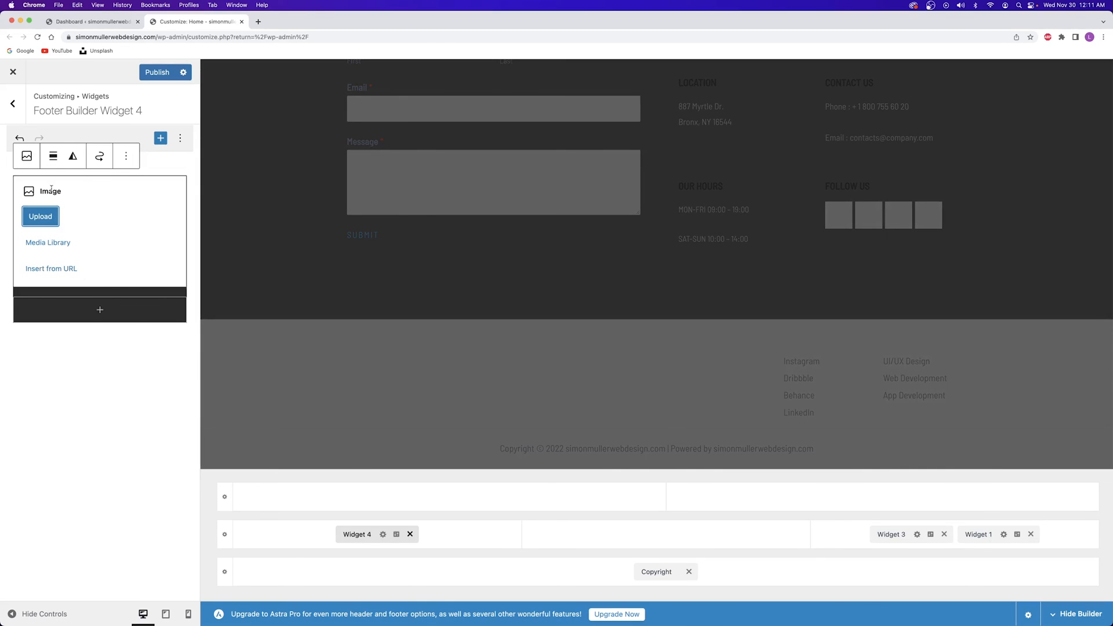
{"action": "left_click", "coordinate": [51, 245]}
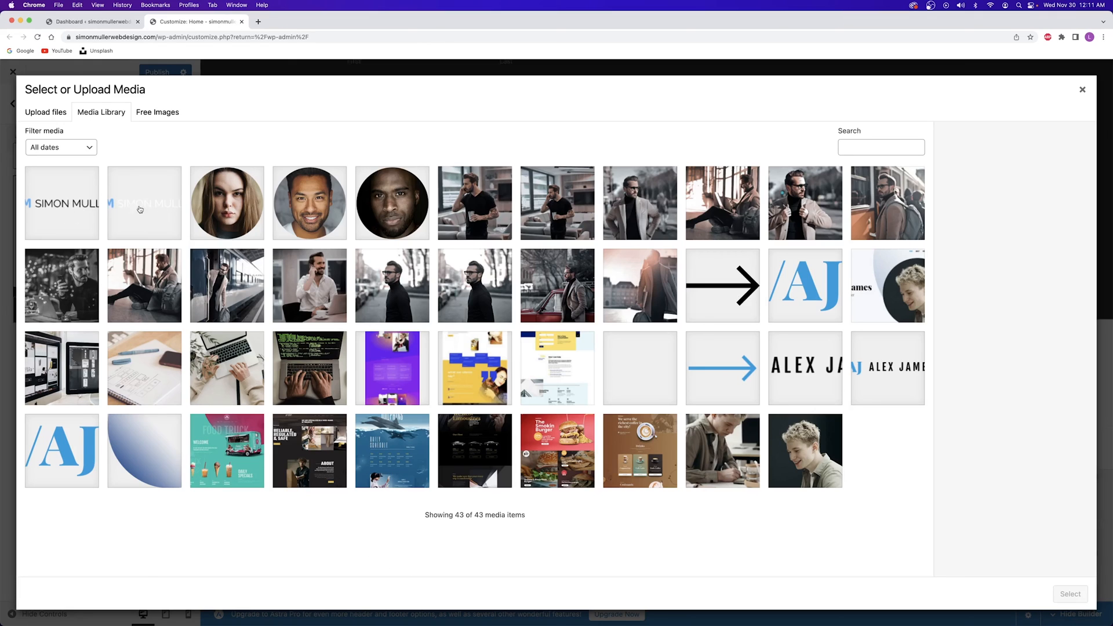
{"action": "left_click", "coordinate": [87, 196]}
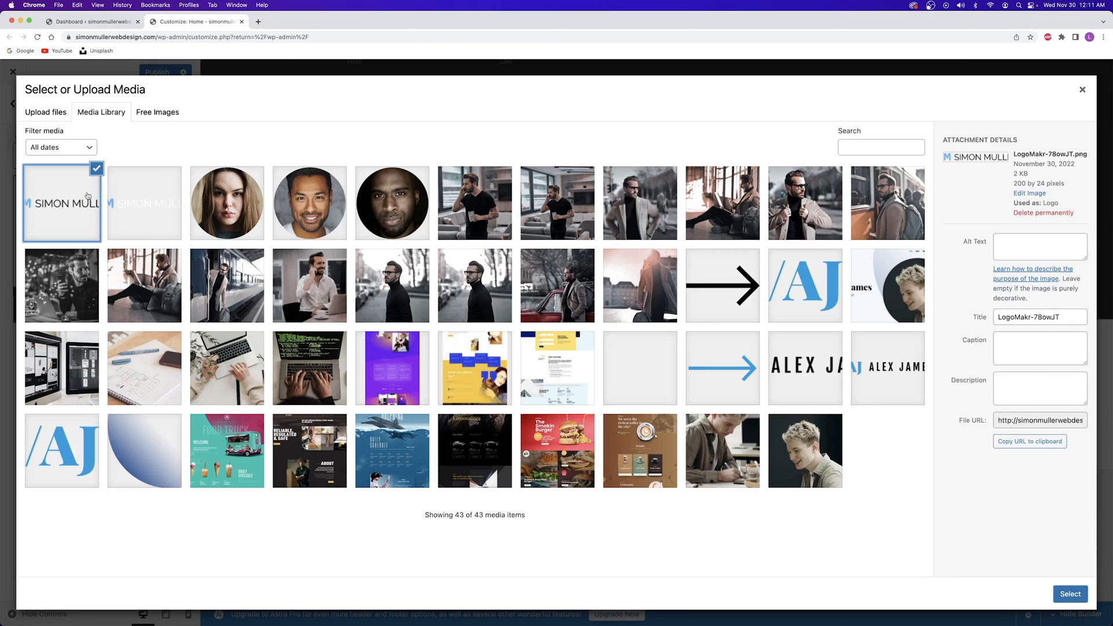
{"action": "left_click", "coordinate": [1063, 597]}
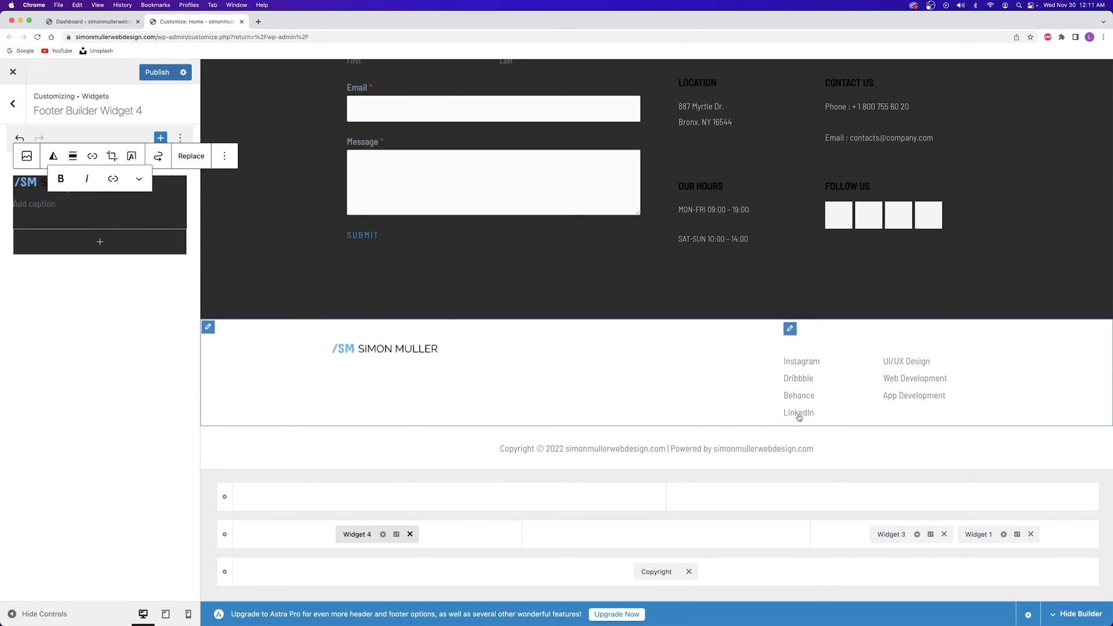
{"action": "left_click", "coordinate": [944, 534]}
Replace Widget 1 in the footer's right column with a Footer Menu and open its settings
{"action": "left_click", "coordinate": [987, 534]}
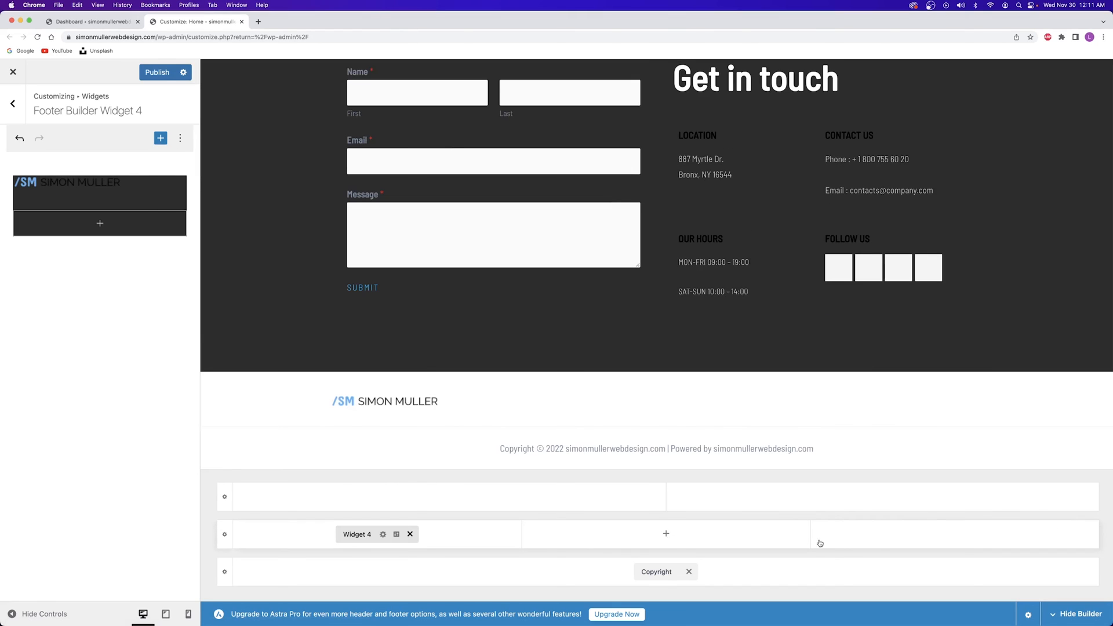
{"action": "left_click", "coordinate": [956, 535]}
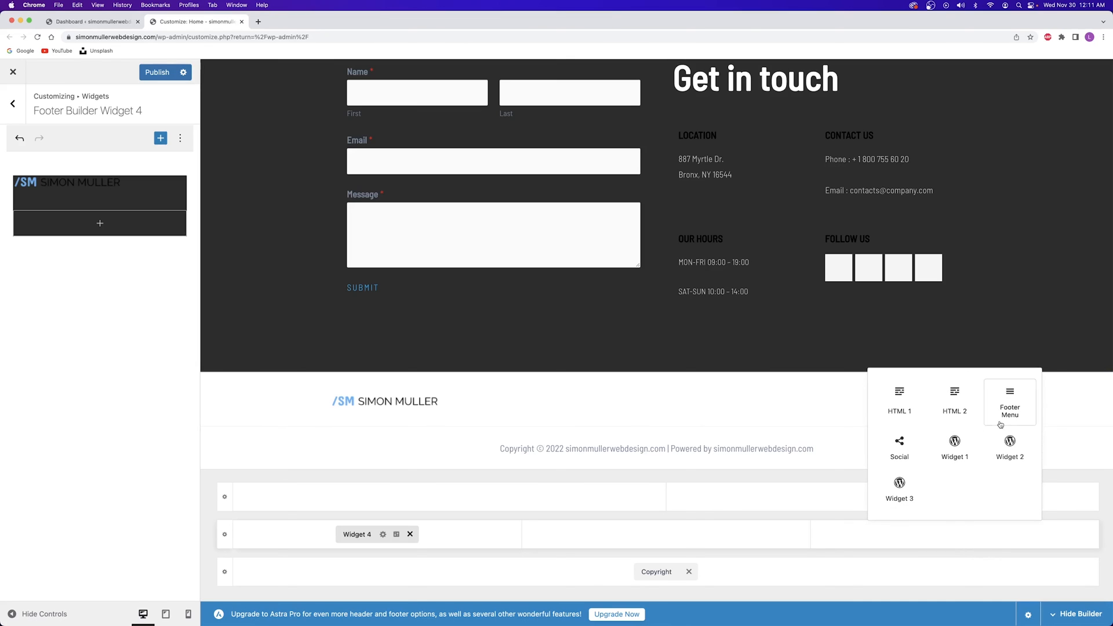
{"action": "left_click", "coordinate": [1003, 401]}
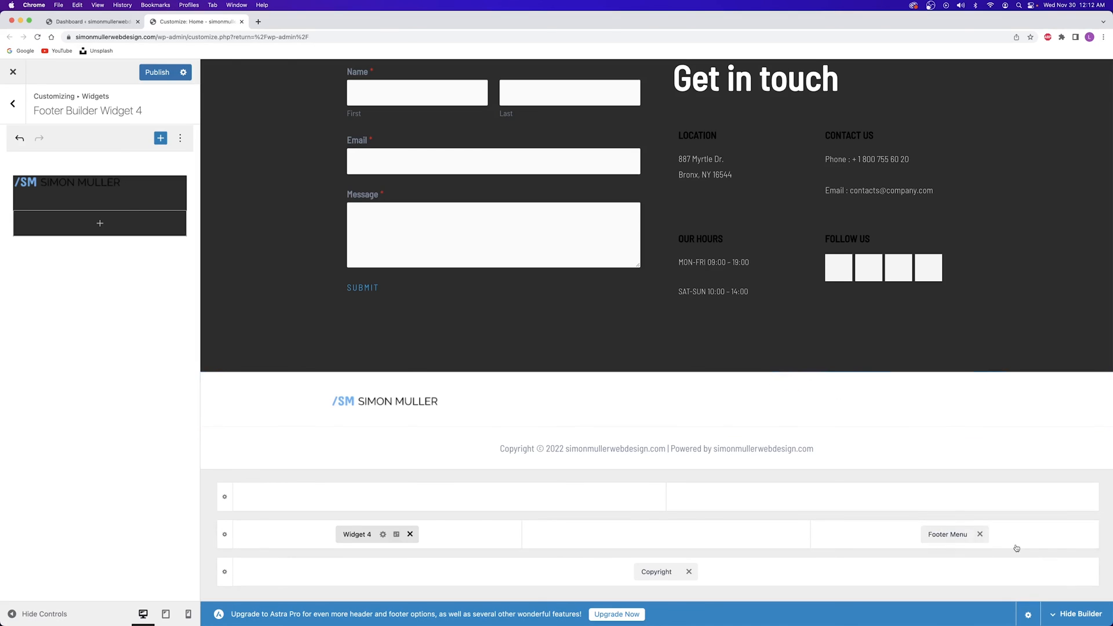
{"action": "left_click", "coordinate": [943, 533]}
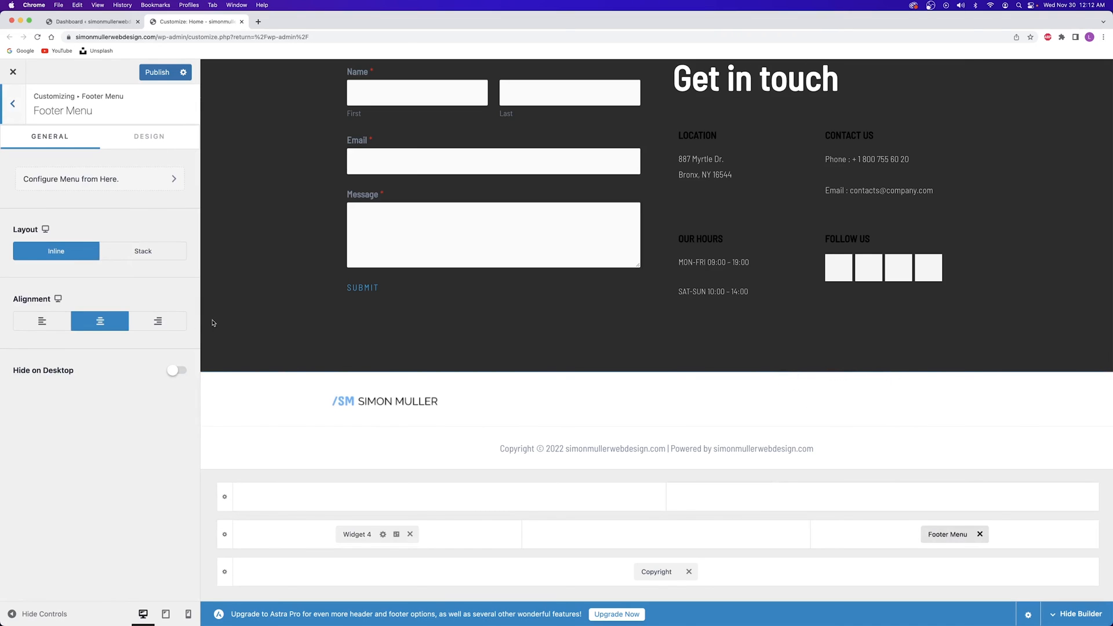
Set footer menu link colour to #2C2C2C and hover colour to #009BDF, then publish
{"action": "left_click", "coordinate": [156, 145]}
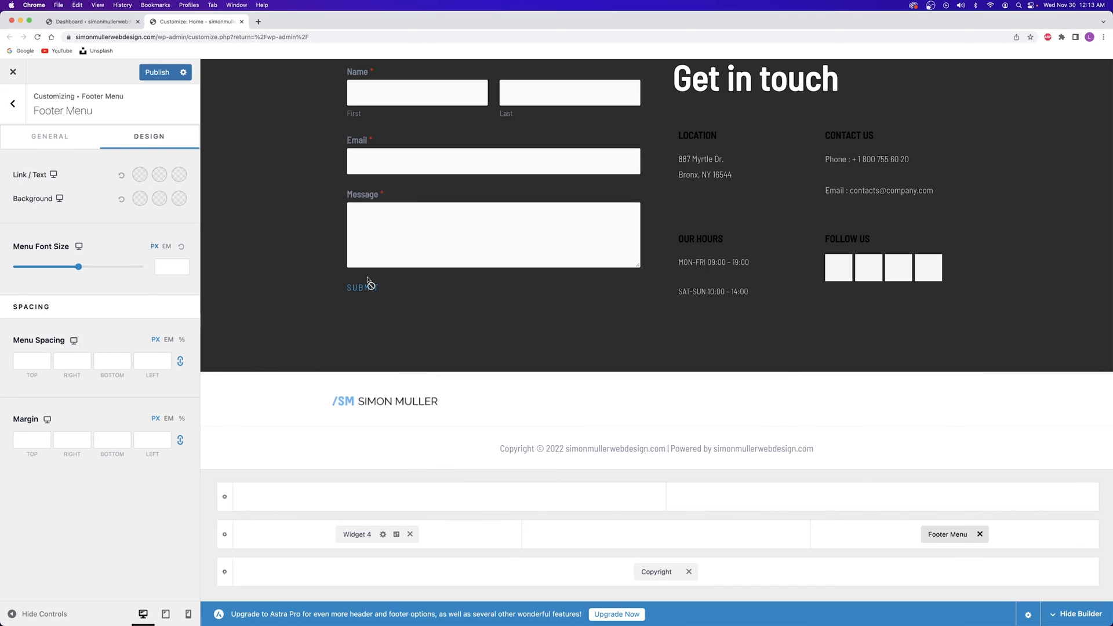
{"action": "left_click", "coordinate": [944, 534]}
{"action": "left_click", "coordinate": [140, 176]}
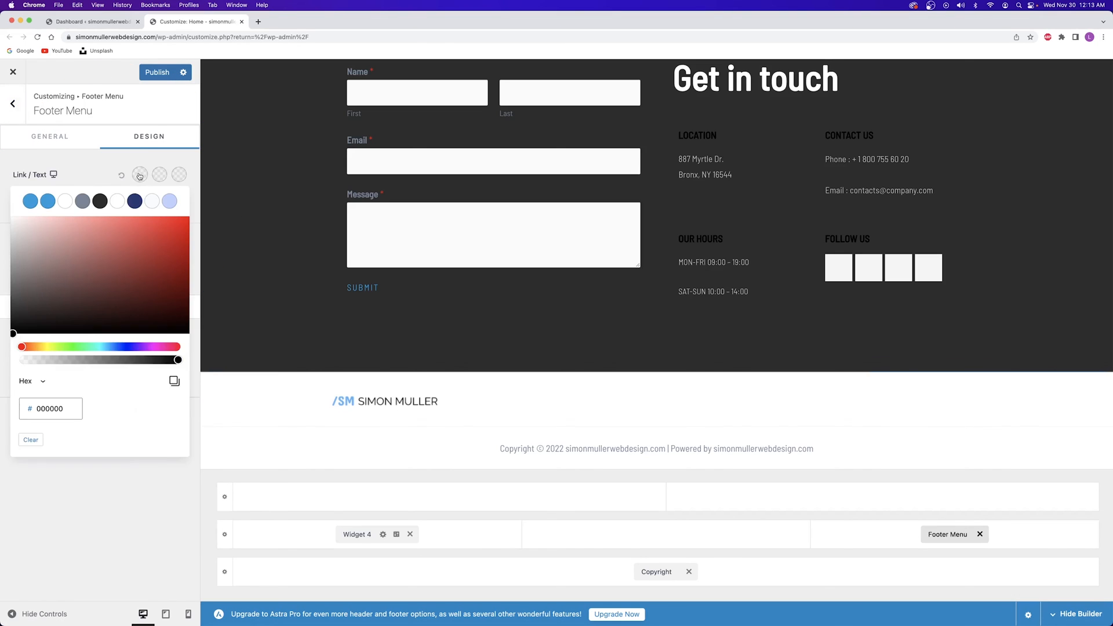
{"action": "left_click", "coordinate": [100, 201]}
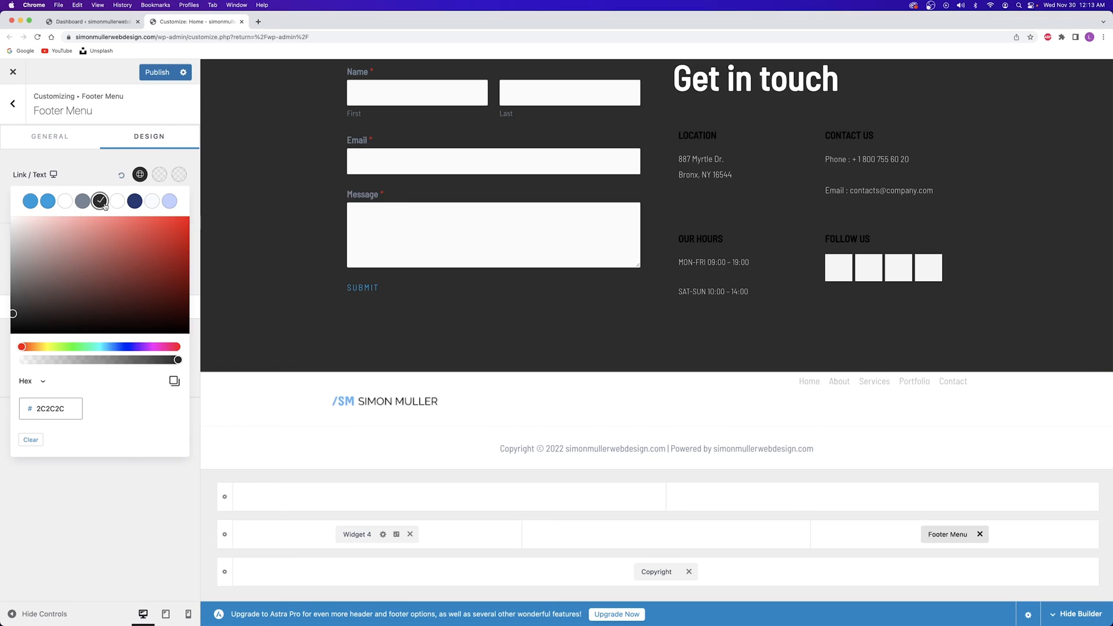
{"action": "left_click", "coordinate": [160, 172]}
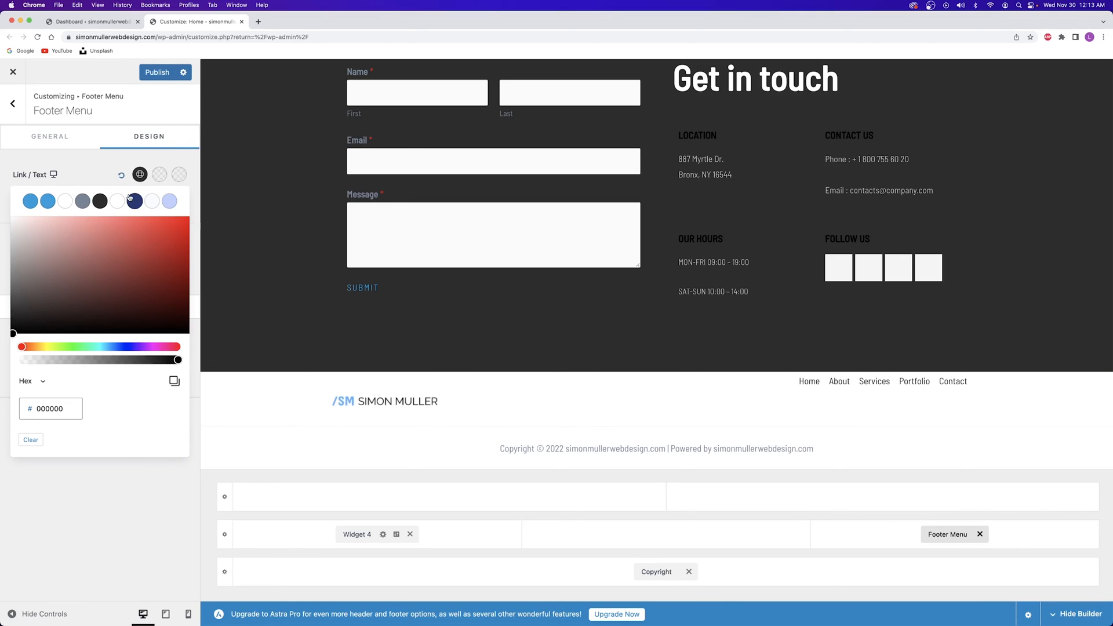
{"action": "left_click", "coordinate": [34, 200]}
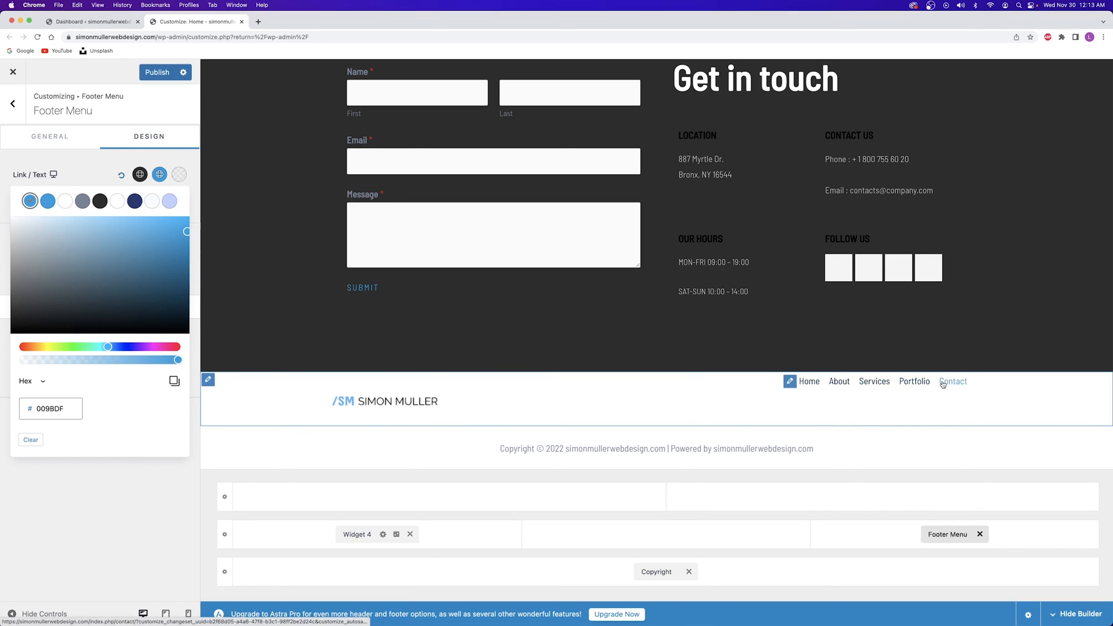
{"action": "left_click", "coordinate": [157, 72]}
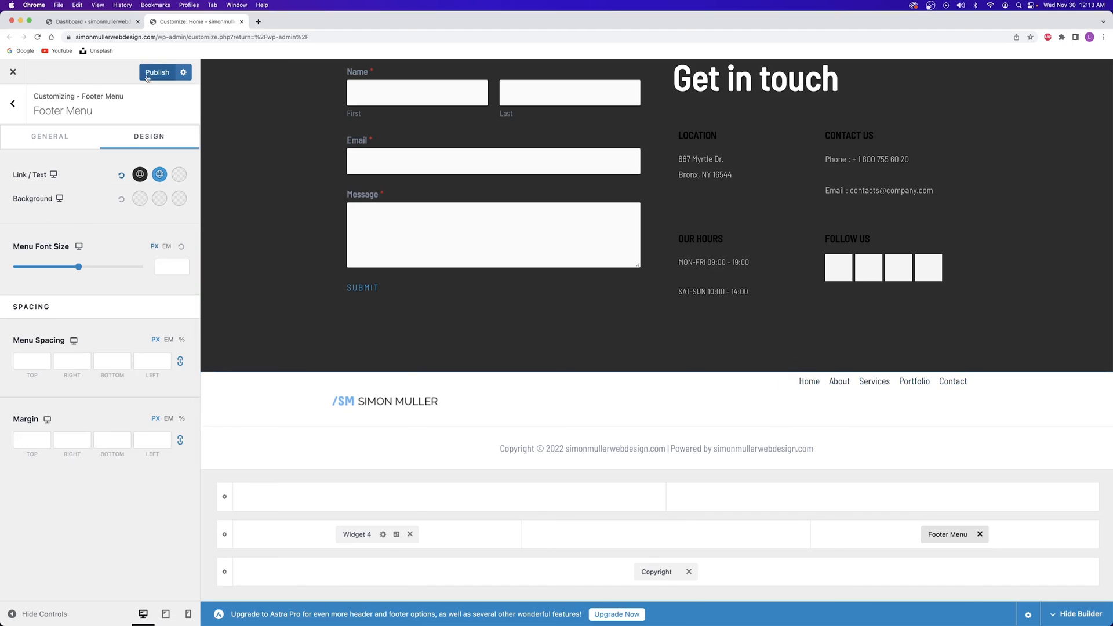
Try the Stack layout for the footer menu, then switch it back to Inline
{"action": "left_click", "coordinate": [70, 134]}
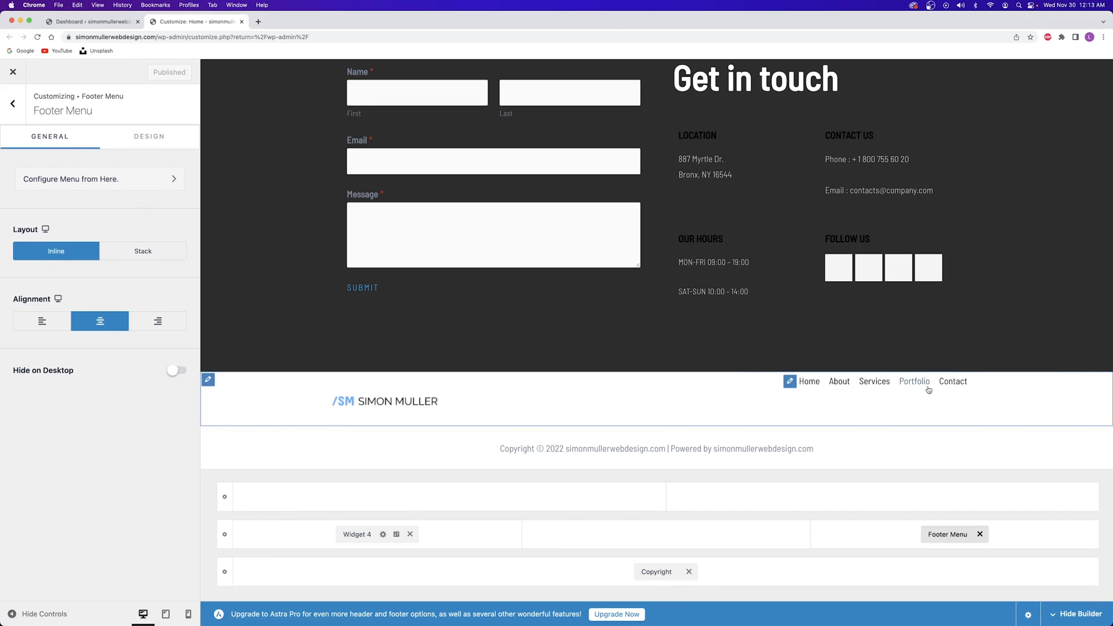
{"action": "left_click", "coordinate": [130, 252]}
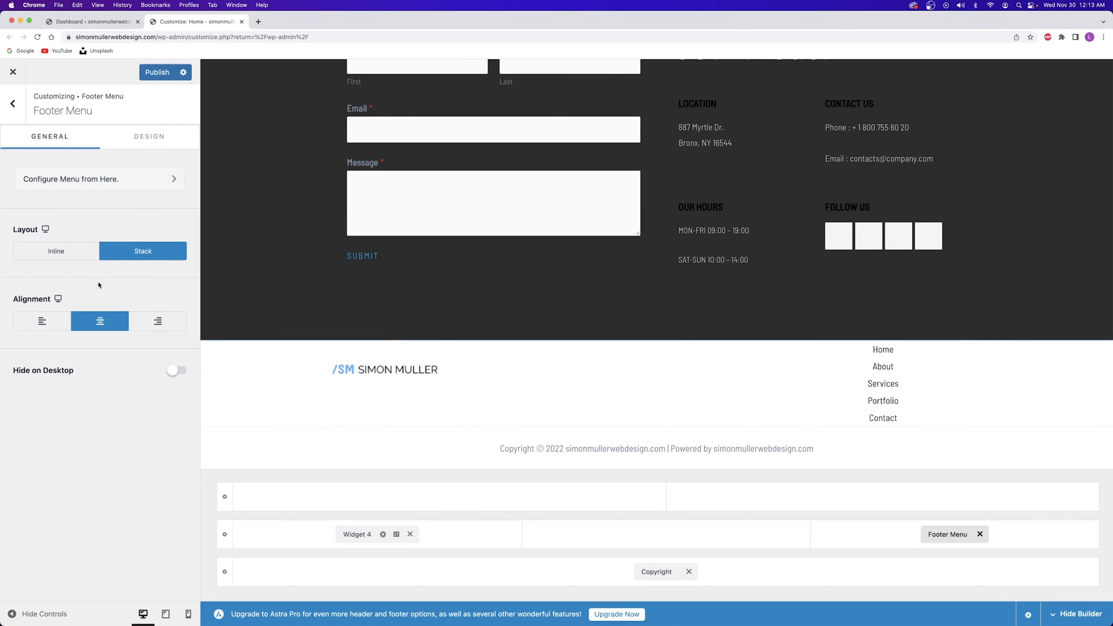
{"action": "left_click", "coordinate": [73, 257]}
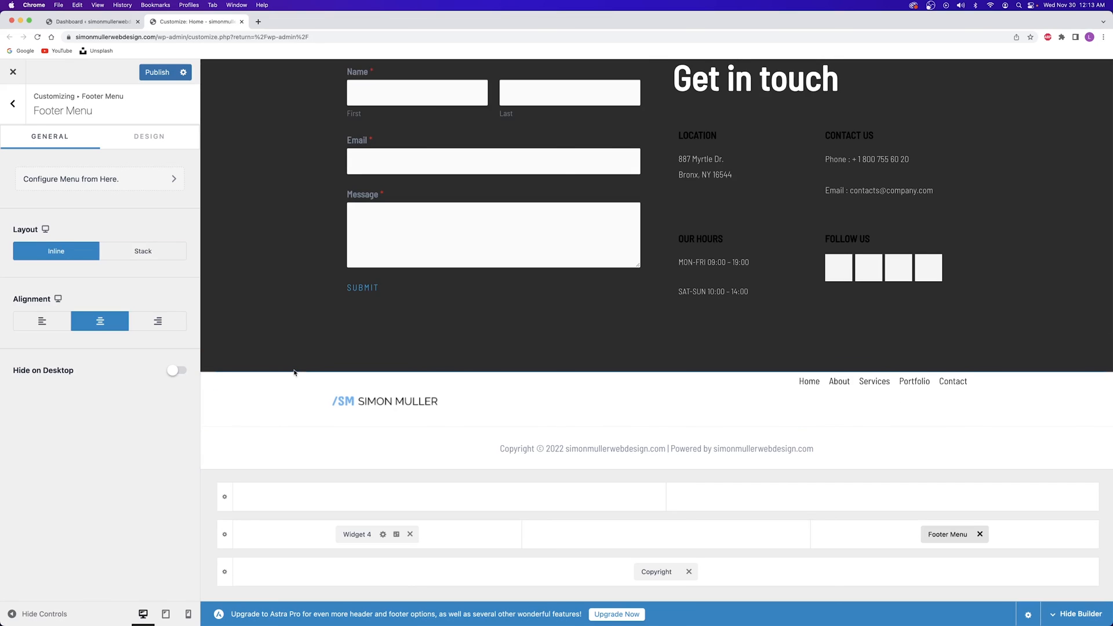
{"action": "left_click", "coordinate": [149, 137]}
{"action": "left_click", "coordinate": [58, 139]}
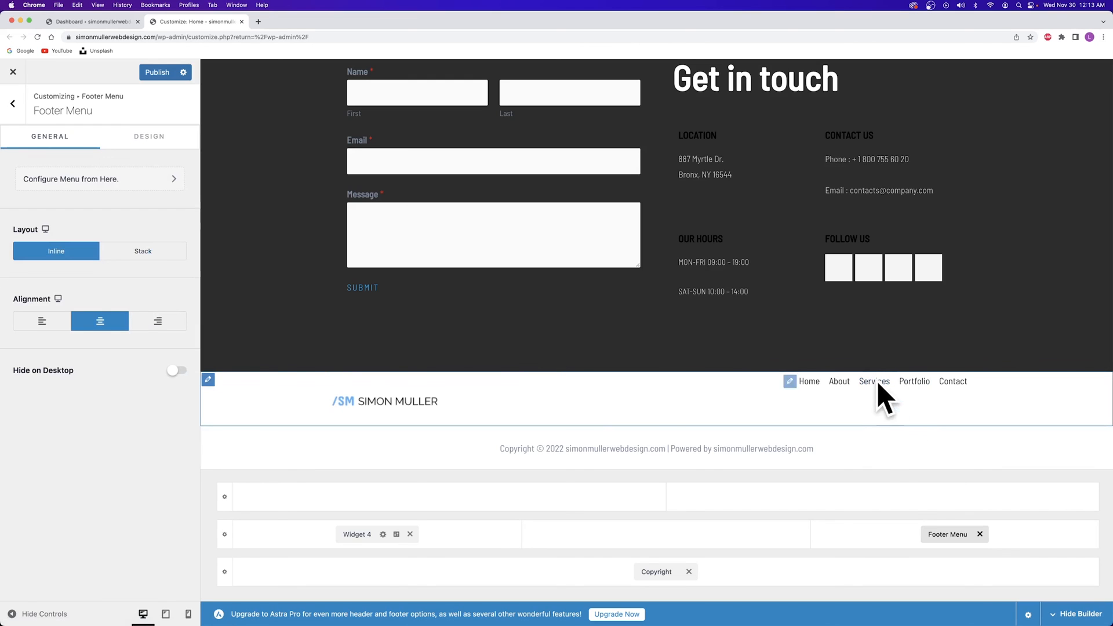
Set the primary footer row's Vertical Alignment to Middle and publish the change
{"action": "left_click", "coordinate": [224, 534]}
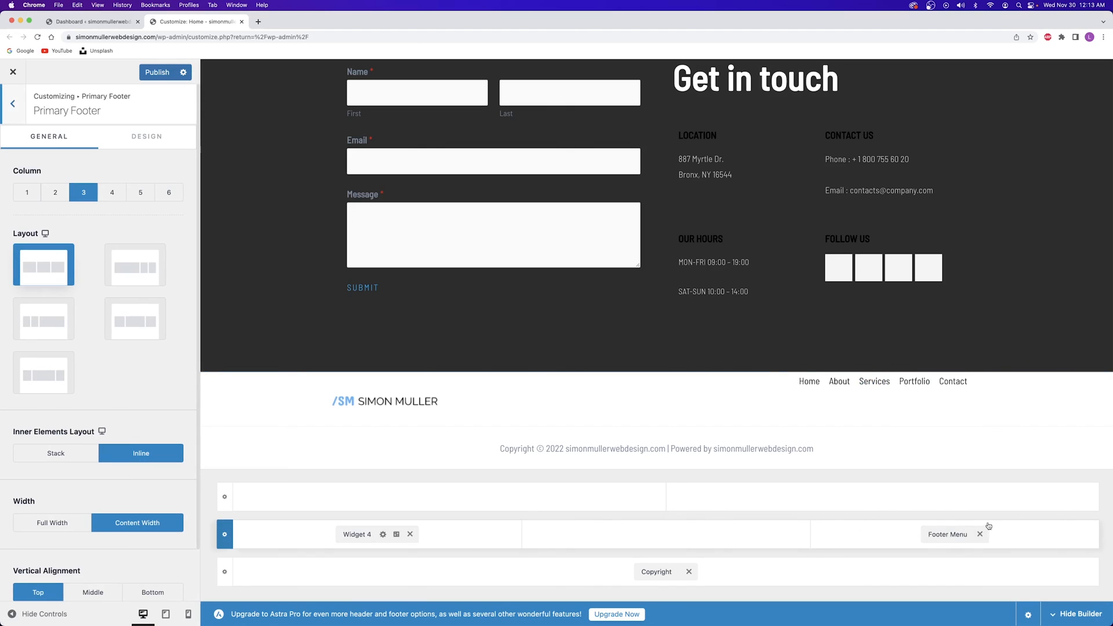
{"action": "scroll", "coordinate": [142, 518], "scroll_direction": "down", "scroll_amount": 2}
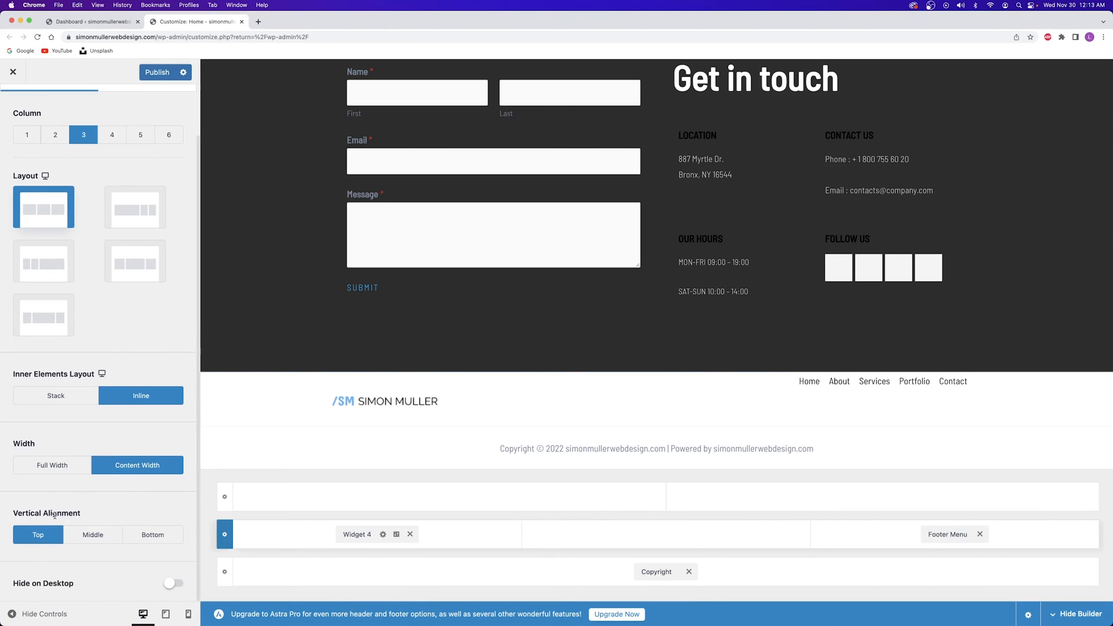
{"action": "left_click", "coordinate": [83, 536]}
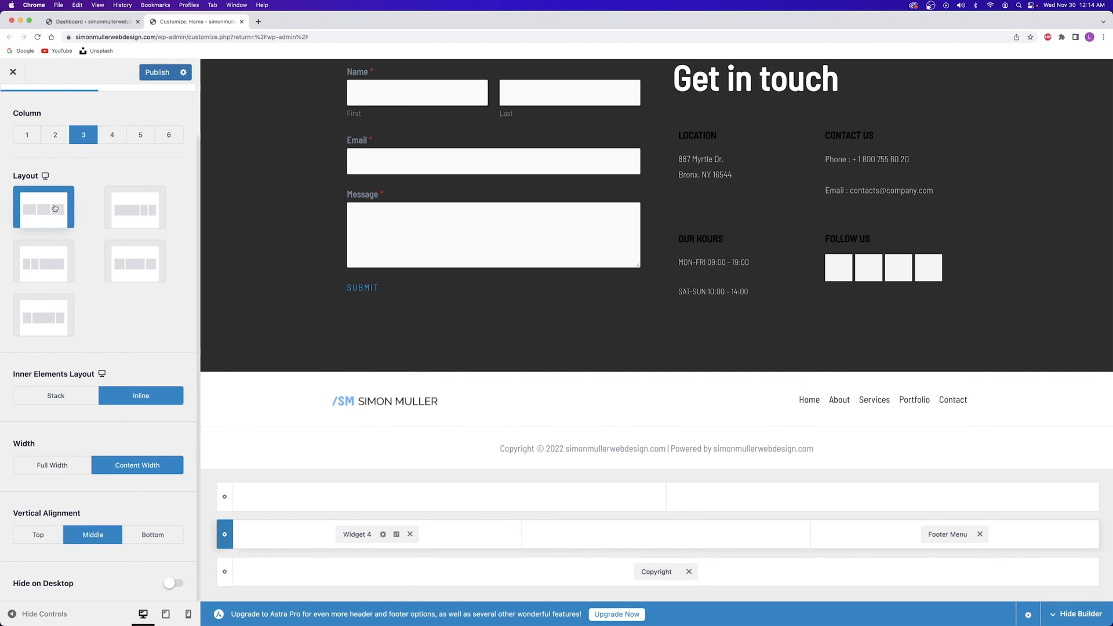
{"action": "scroll", "coordinate": [108, 228], "scroll_direction": "up", "scroll_amount": 2}
{"action": "left_click", "coordinate": [158, 72]}
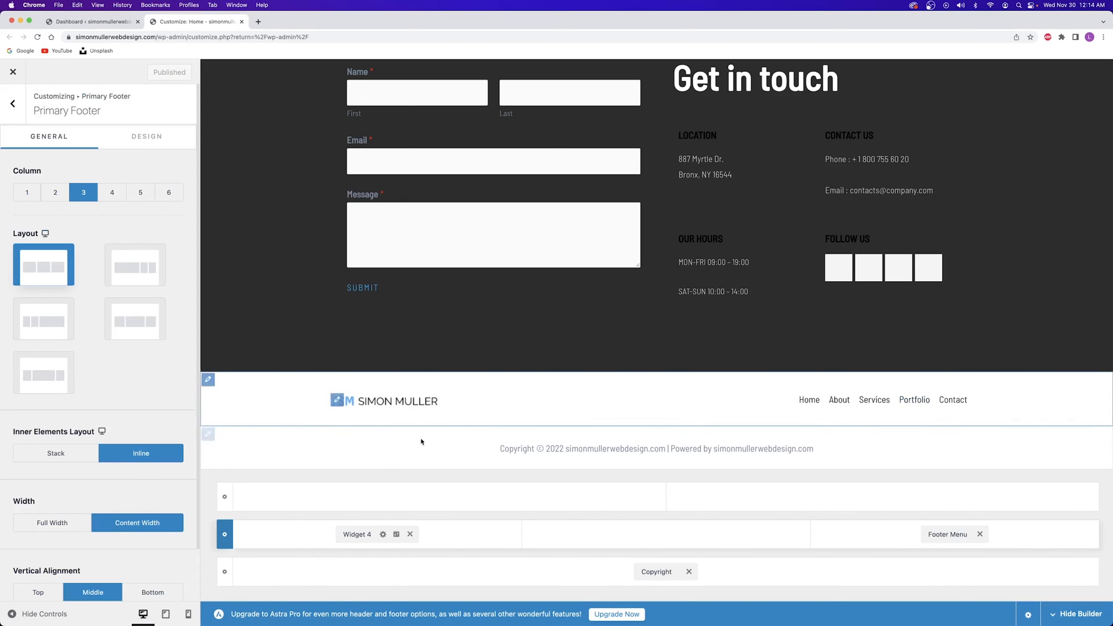
{"action": "scroll", "coordinate": [499, 433], "scroll_direction": "up", "scroll_amount": 5}
{"action": "scroll", "coordinate": [499, 433], "scroll_direction": "up", "scroll_amount": 10}
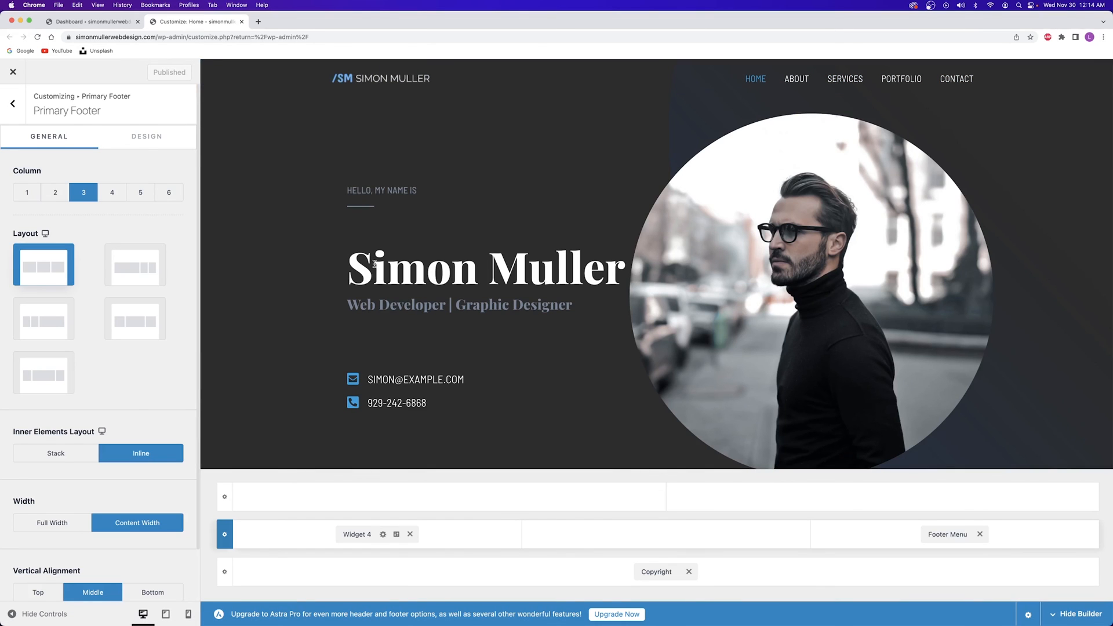
Close the customizer, reload the Dashboard, and open the live homepage in a new tab
{"action": "left_click", "coordinate": [242, 22]}
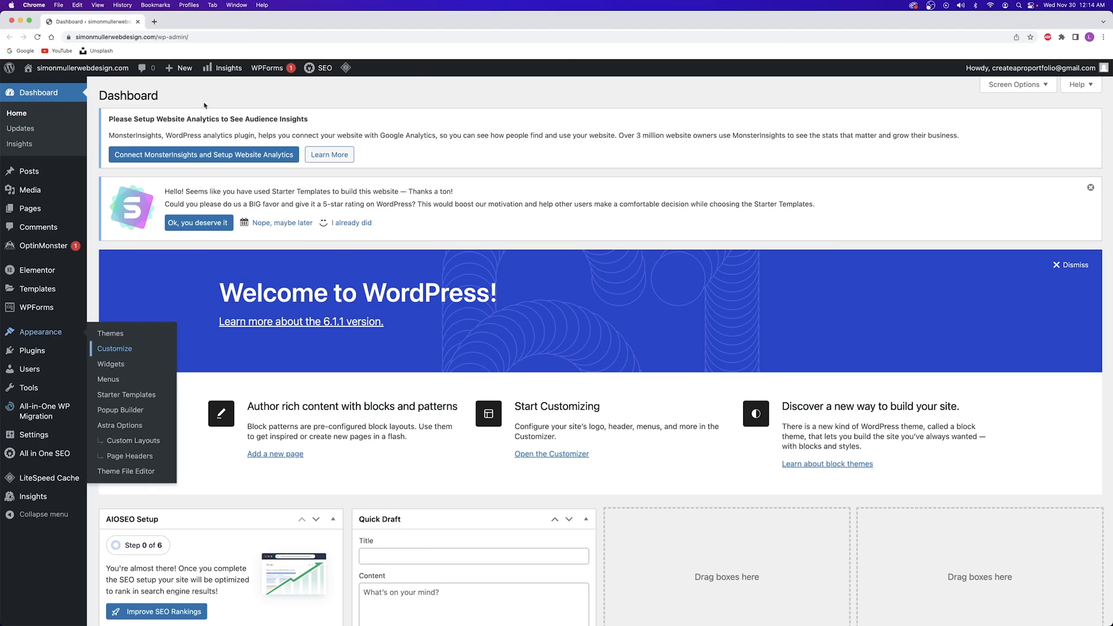
{"action": "left_click", "coordinate": [38, 36]}
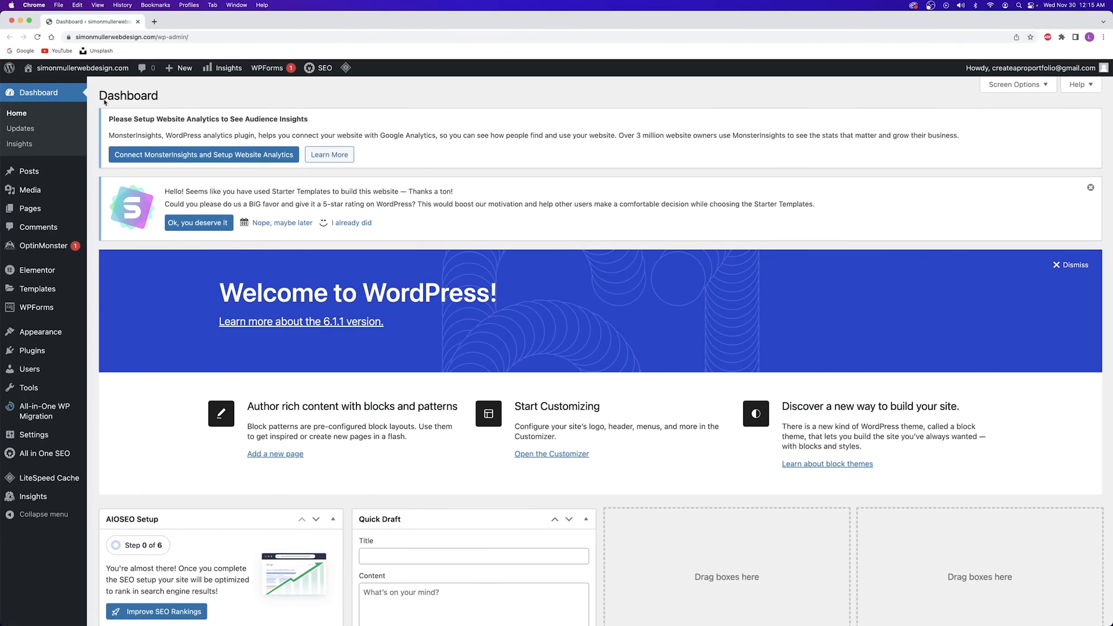
{"action": "right_click", "coordinate": [89, 63]}
{"action": "left_click", "coordinate": [123, 65]}
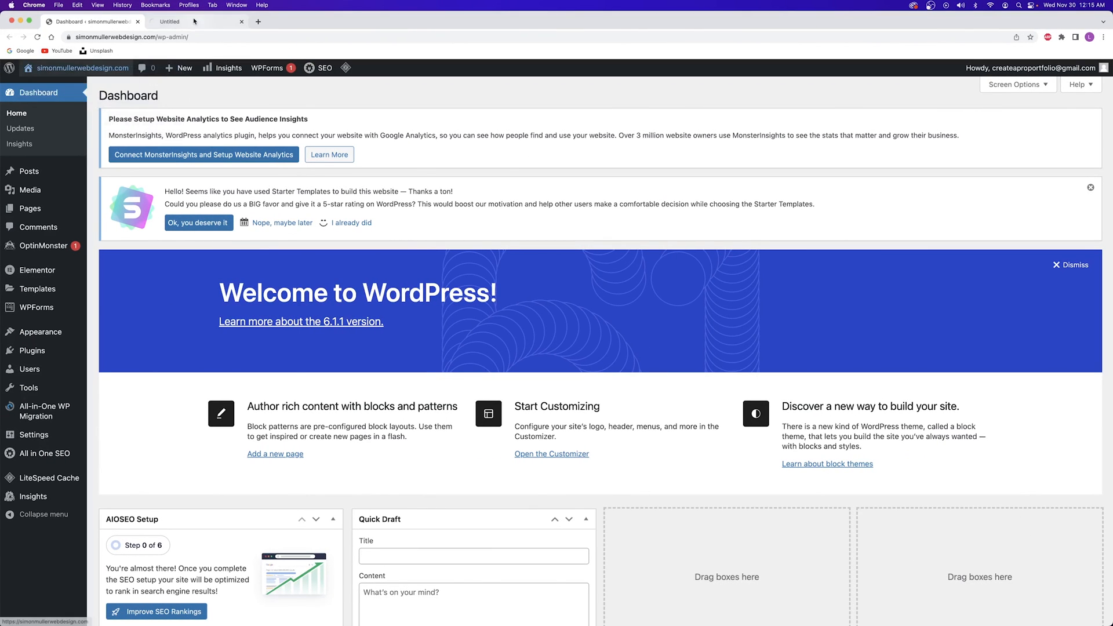
{"action": "left_click", "coordinate": [197, 22]}
Open the homepage in Elementor and turn on responsive preview
{"action": "mouse_move", "coordinate": [338, 71]}
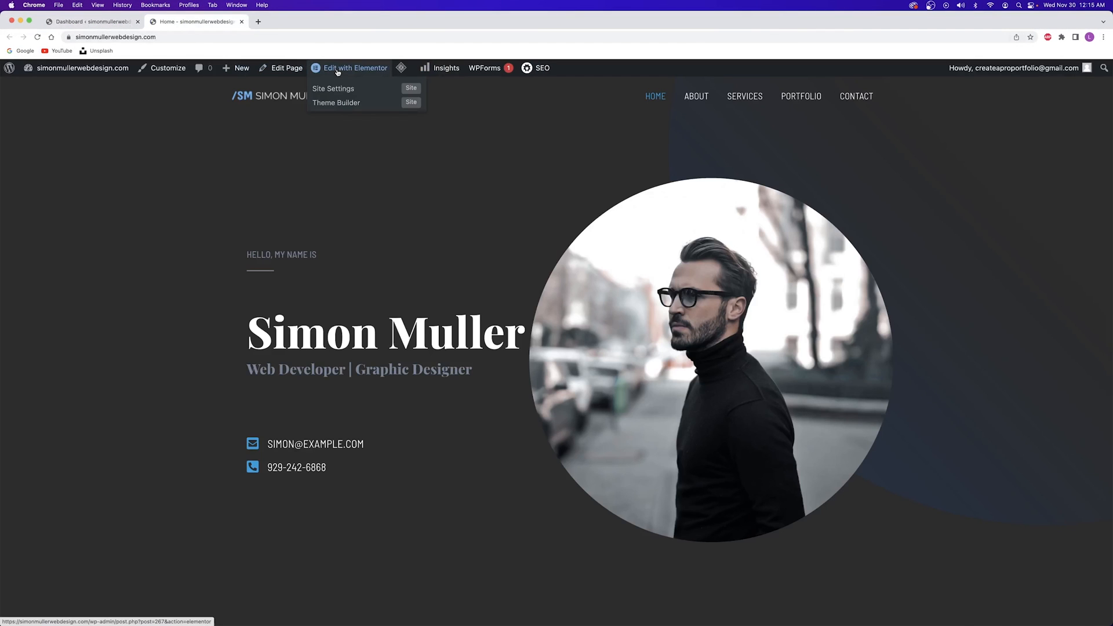
{"action": "left_click", "coordinate": [338, 69]}
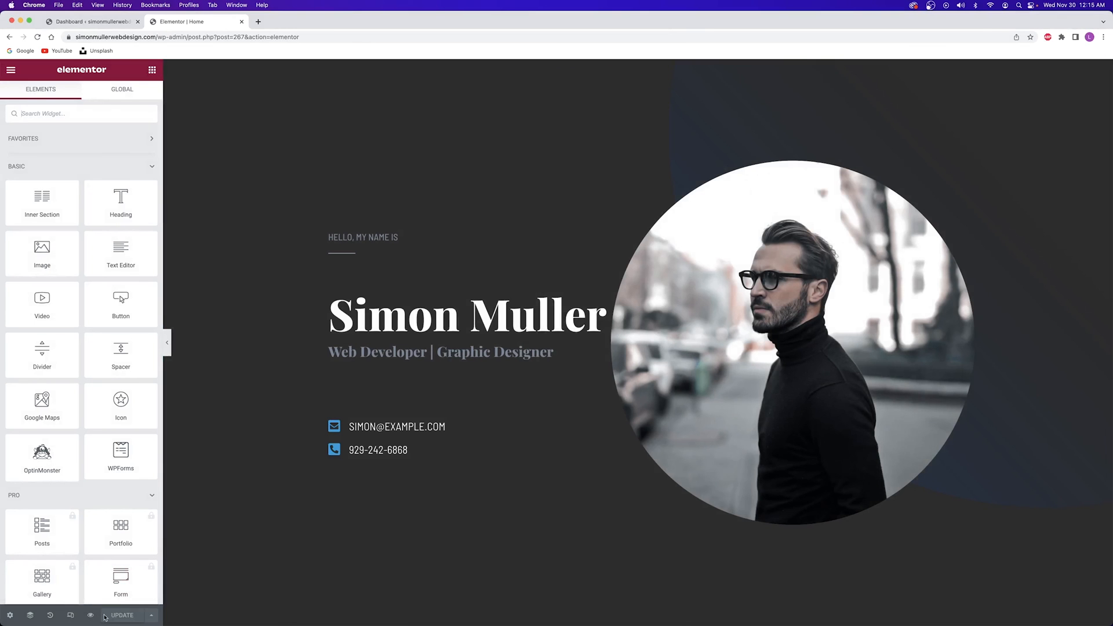
{"action": "left_click", "coordinate": [69, 617]}
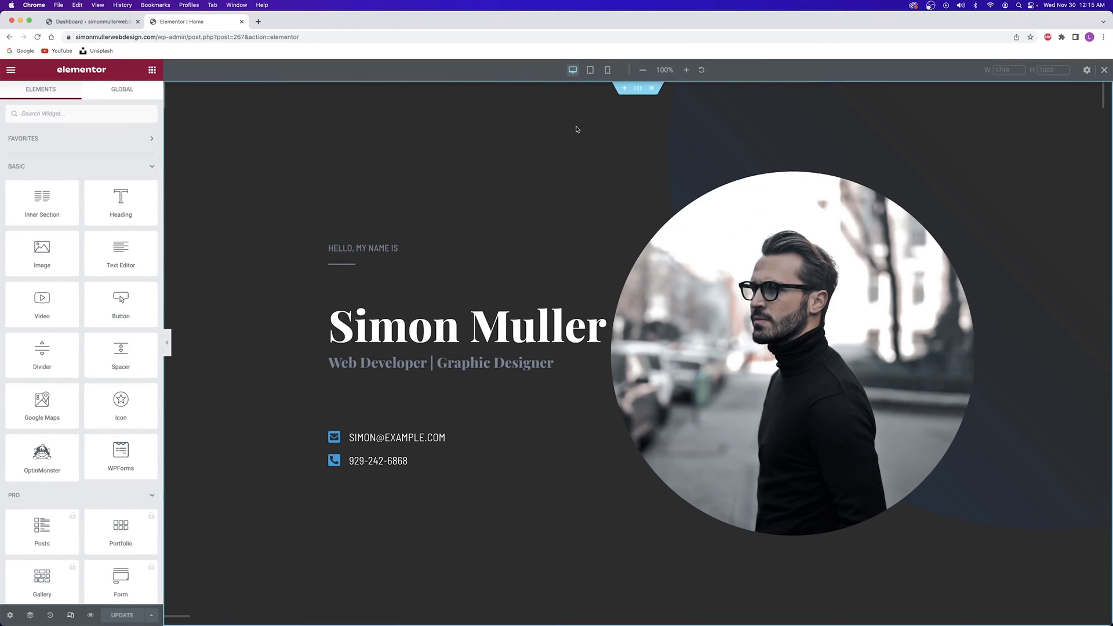
Cycle the preview through tablet, mobile and desktop widths, ending at 768 px tablet width
{"action": "left_click", "coordinate": [590, 70]}
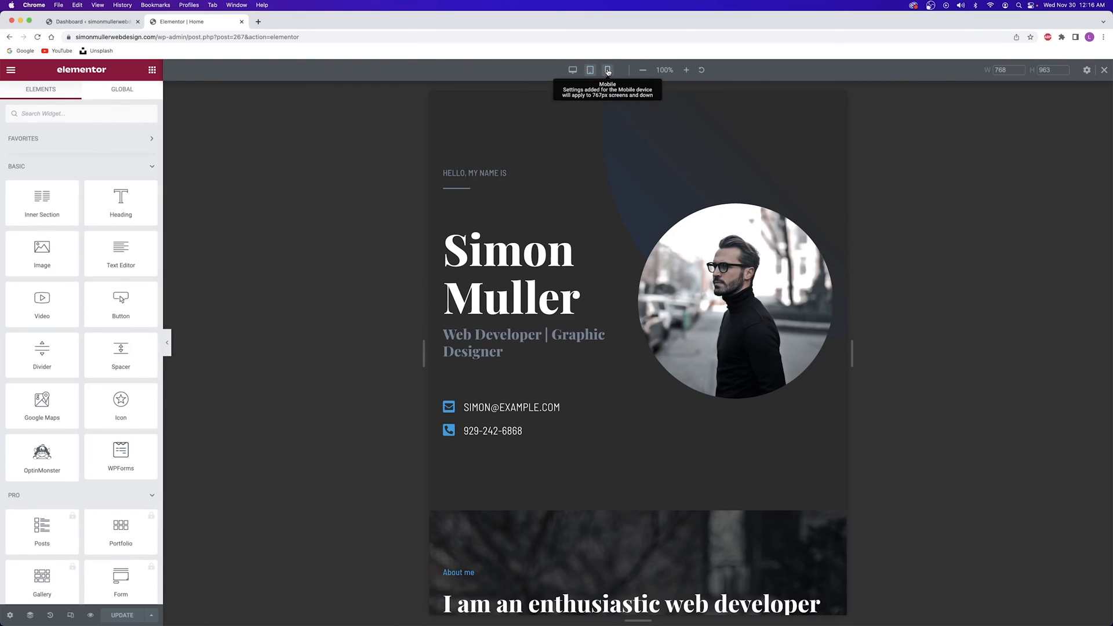
{"action": "left_click", "coordinate": [608, 71]}
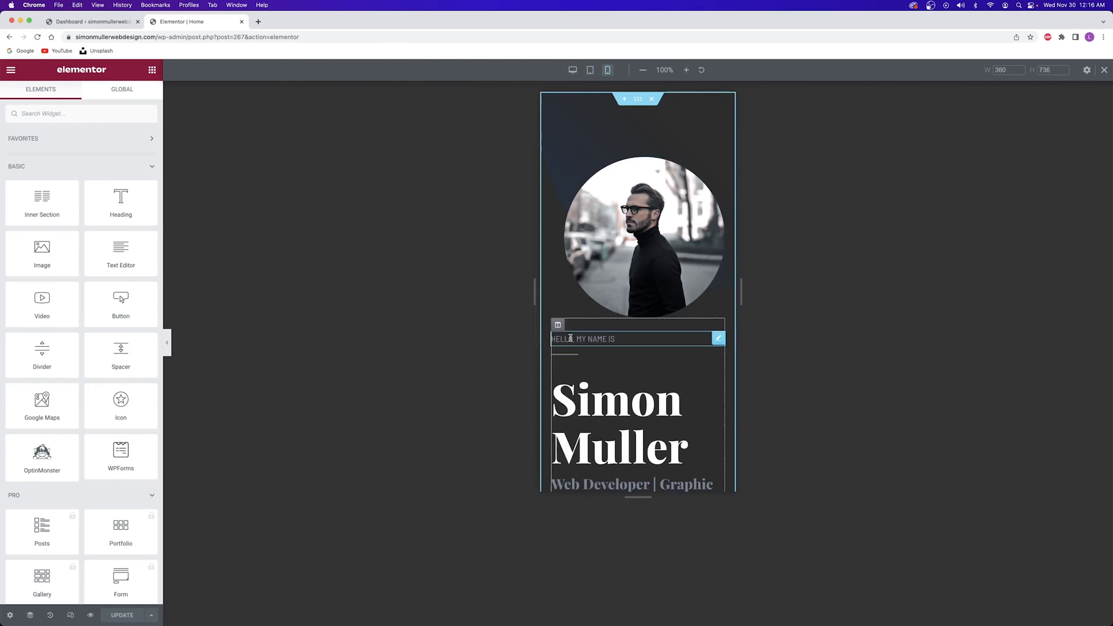
{"action": "left_click", "coordinate": [590, 71]}
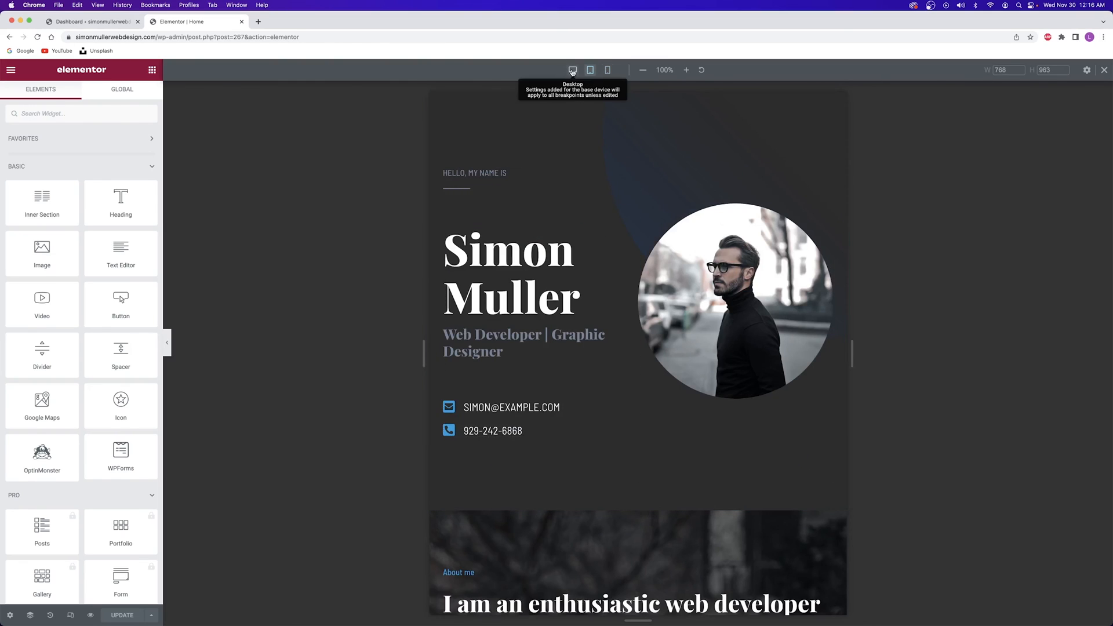
{"action": "left_click", "coordinate": [572, 70]}
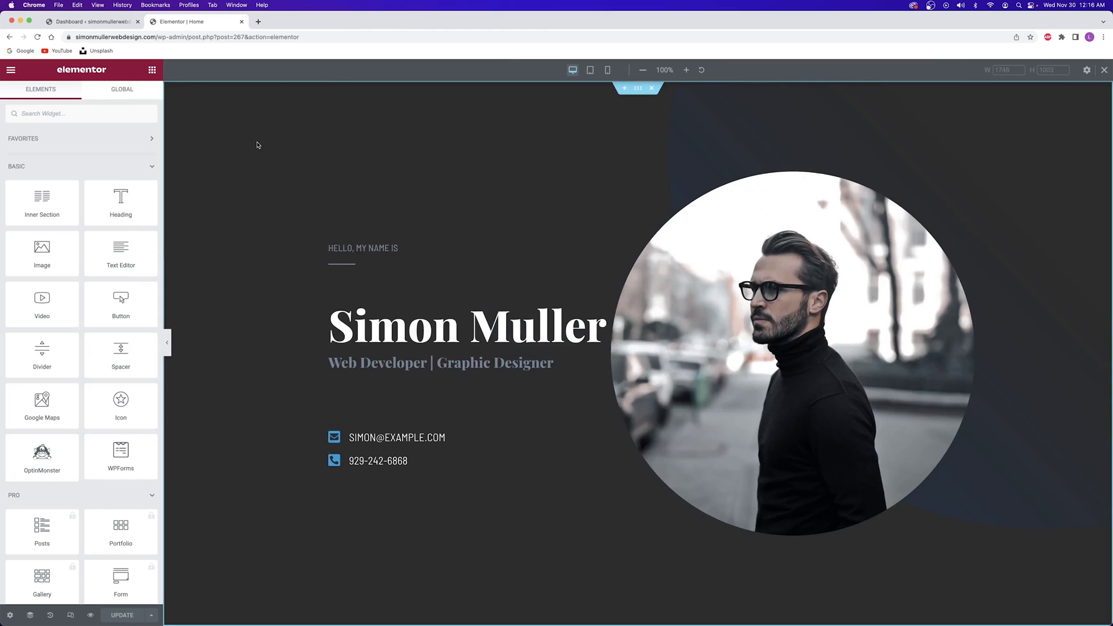
{"action": "left_click", "coordinate": [593, 70]}
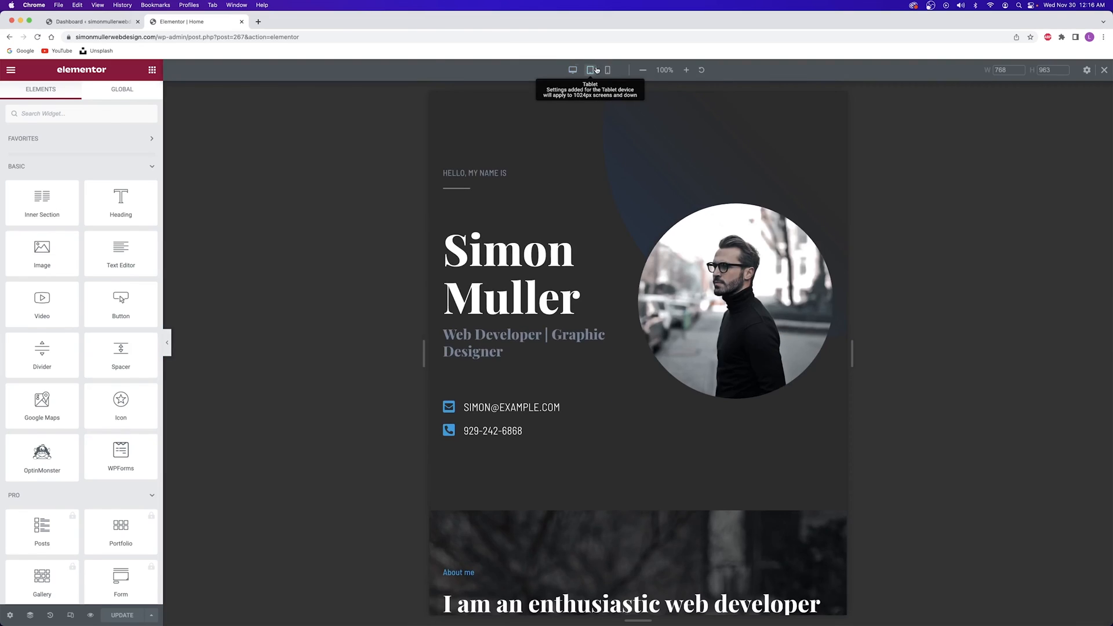
{"action": "left_click", "coordinate": [607, 70]}
{"action": "left_click", "coordinate": [590, 72]}
{"action": "left_click", "coordinate": [573, 71]}
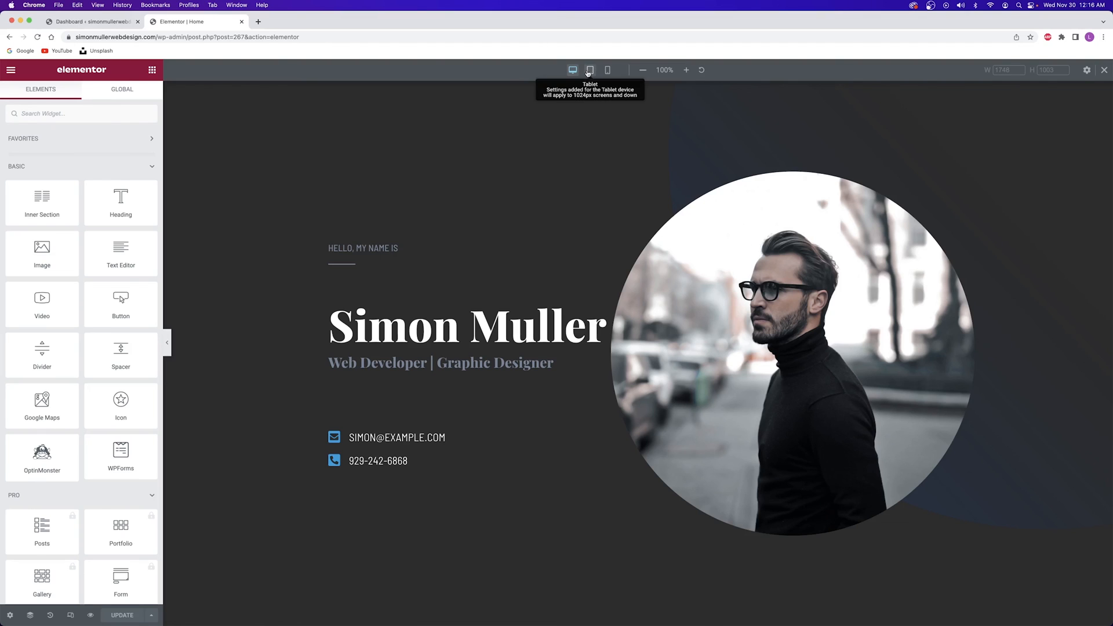
{"action": "left_click", "coordinate": [590, 70]}
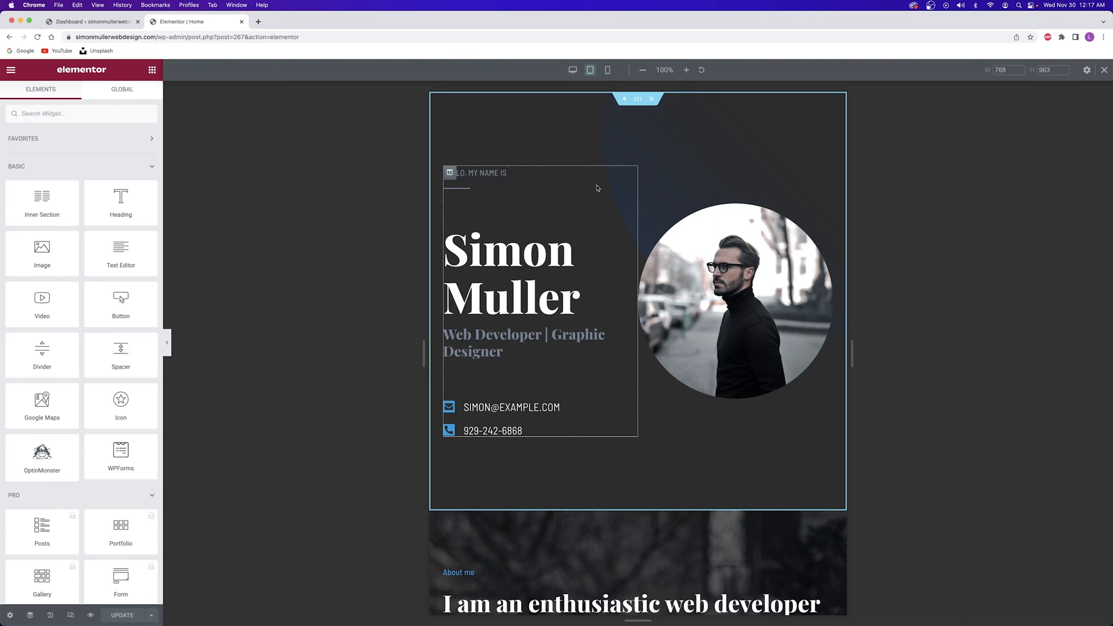
Scroll through the Home page at tablet width to review its layout
{"action": "scroll", "coordinate": [601, 197], "scroll_direction": "down", "scroll_amount": 5}
{"action": "scroll", "coordinate": [602, 205], "scroll_direction": "up", "scroll_amount": 5}
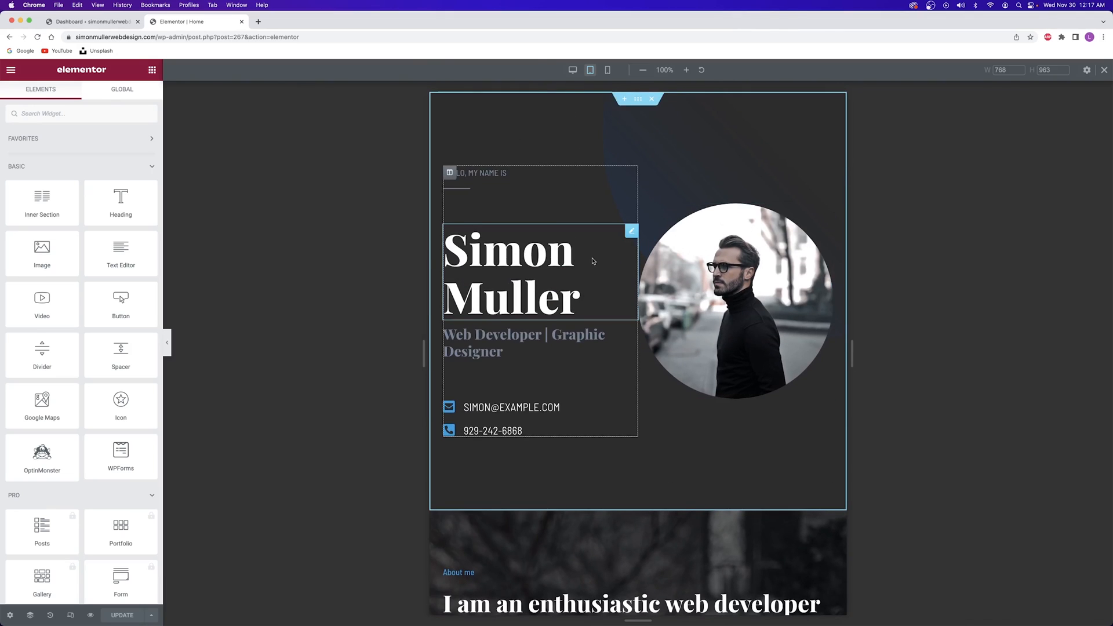
{"action": "scroll", "coordinate": [592, 259], "scroll_direction": "down", "scroll_amount": 9}
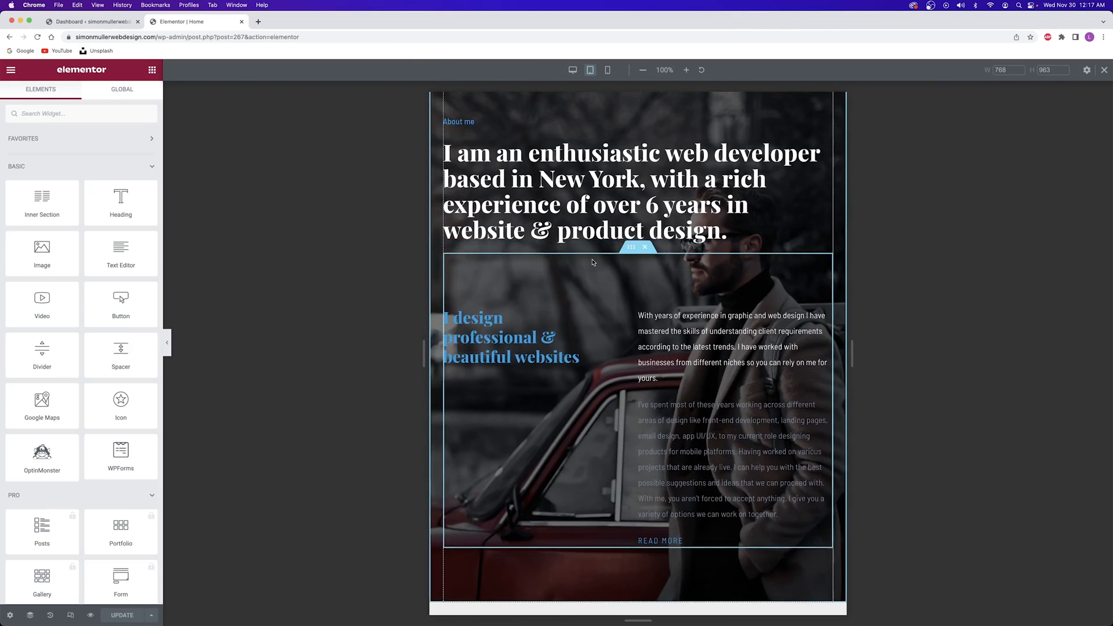
{"action": "scroll", "coordinate": [593, 262], "scroll_direction": "down", "scroll_amount": 8}
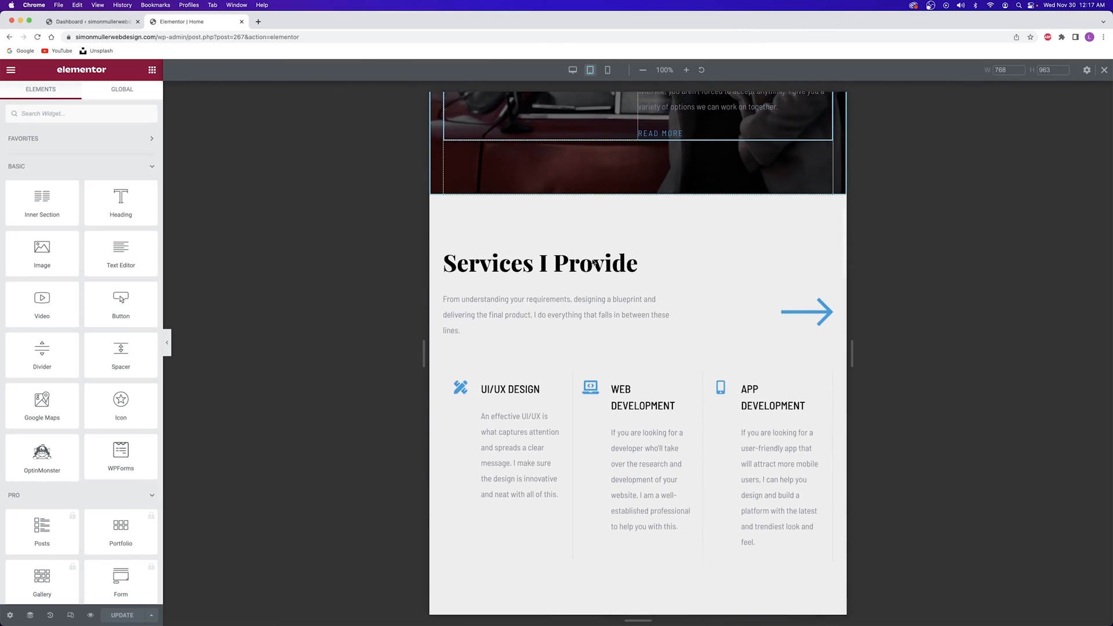
{"action": "scroll", "coordinate": [594, 263], "scroll_direction": "down", "scroll_amount": 2}
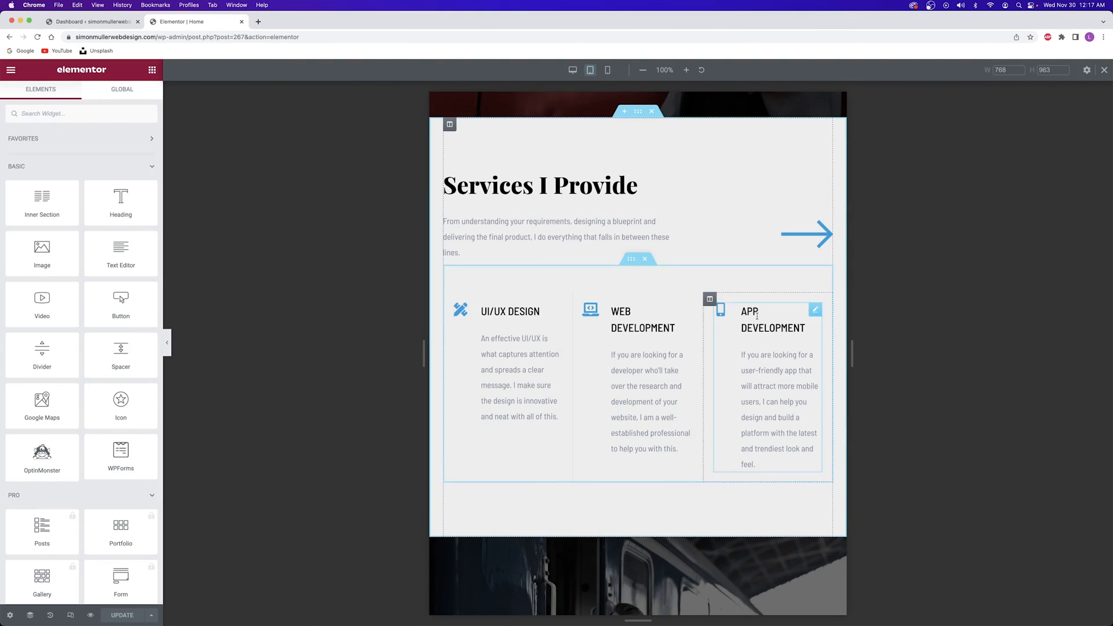
{"action": "scroll", "coordinate": [757, 316], "scroll_direction": "down", "scroll_amount": 15}
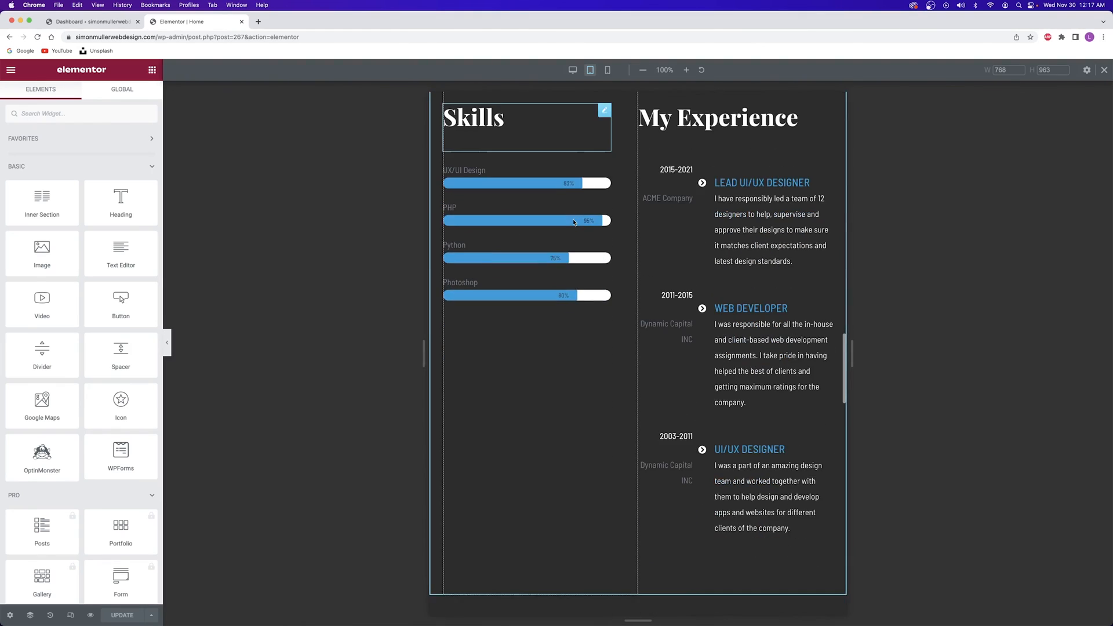
{"action": "scroll", "coordinate": [545, 319], "scroll_direction": "down", "scroll_amount": 3}
{"action": "scroll", "coordinate": [555, 331], "scroll_direction": "down", "scroll_amount": 9}
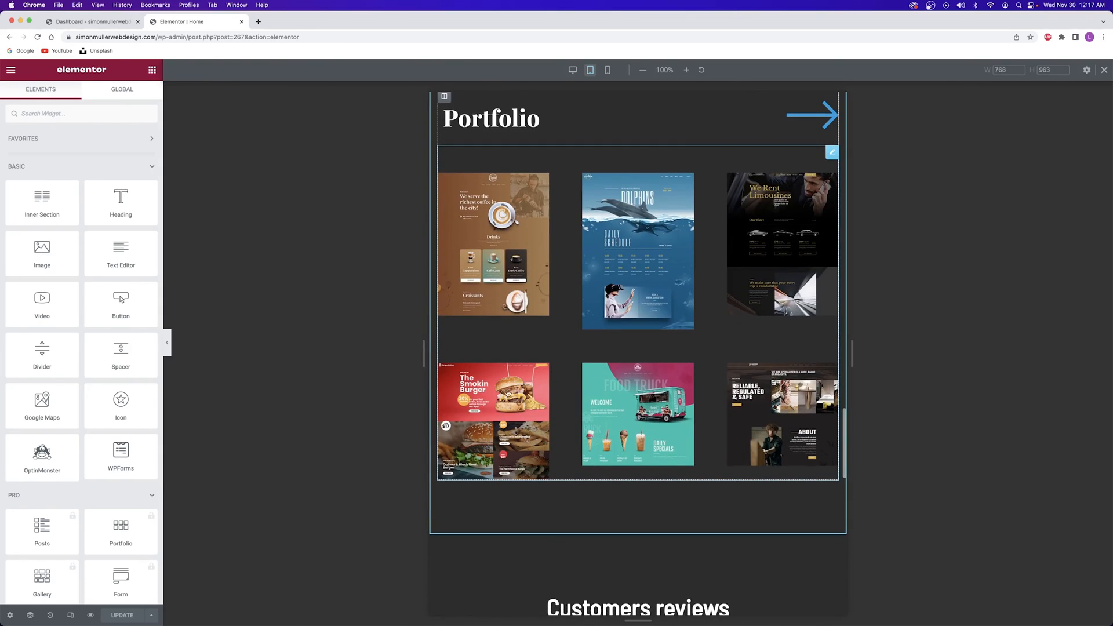
{"action": "scroll", "coordinate": [589, 298], "scroll_direction": "down", "scroll_amount": 4}
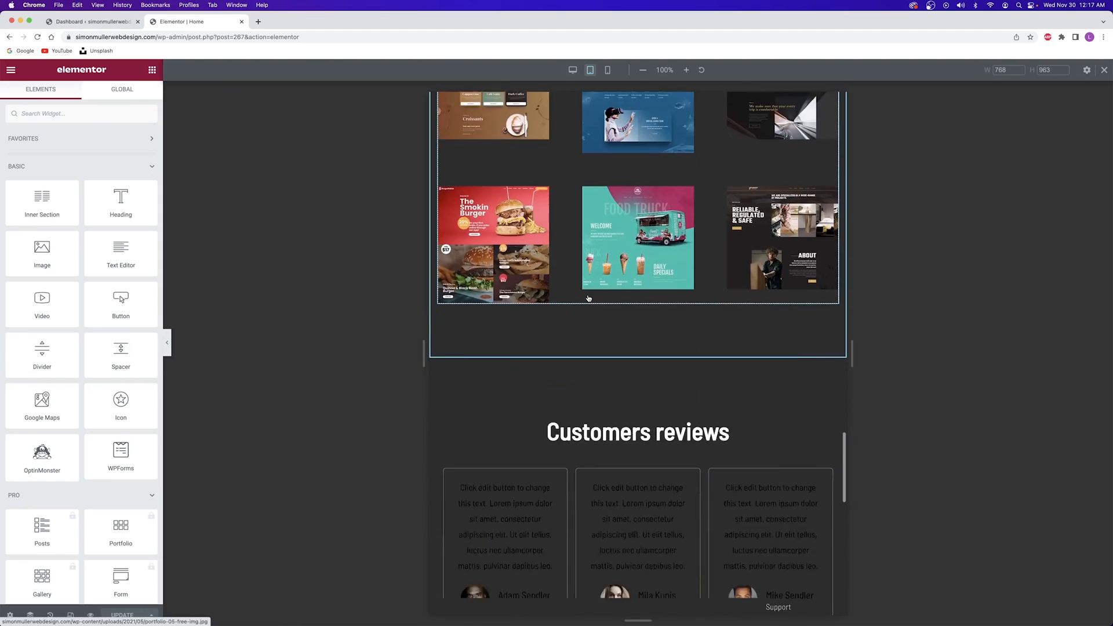
{"action": "scroll", "coordinate": [588, 298], "scroll_direction": "down", "scroll_amount": 7}
{"action": "scroll", "coordinate": [600, 247], "scroll_direction": "up", "scroll_amount": 2}
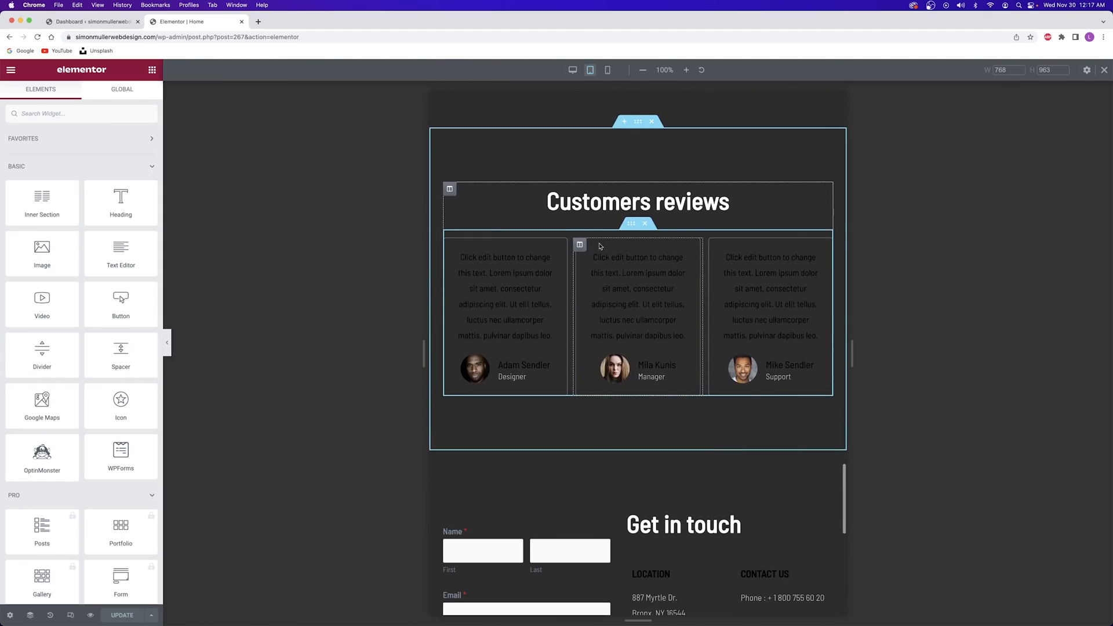
{"action": "scroll", "coordinate": [600, 247], "scroll_direction": "down", "scroll_amount": 7}
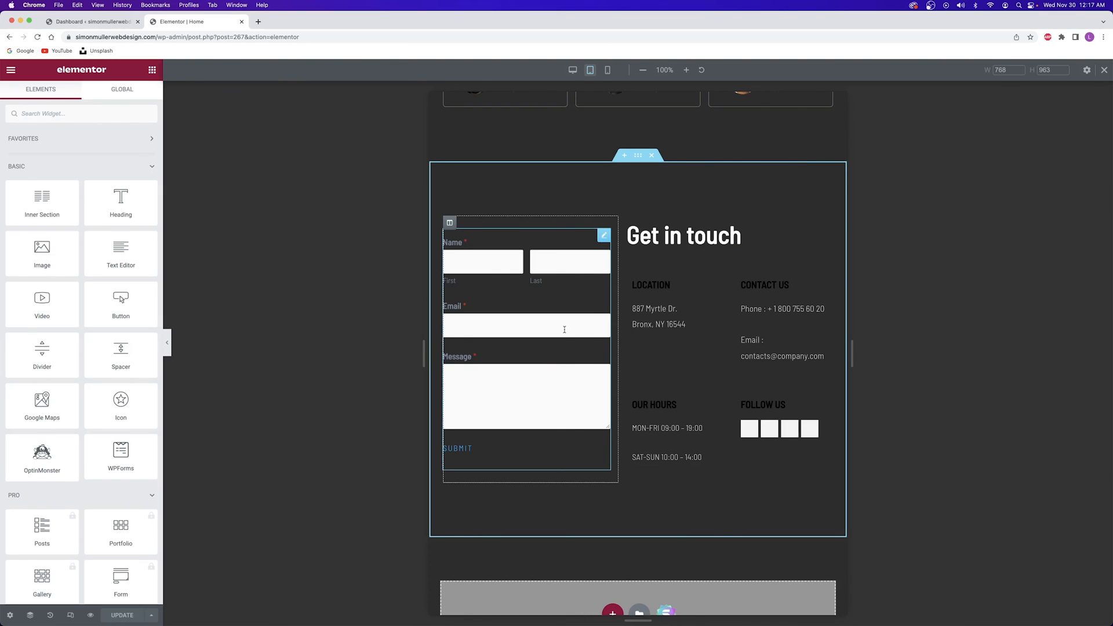
{"action": "scroll", "coordinate": [617, 325], "scroll_direction": "up", "scroll_amount": 3}
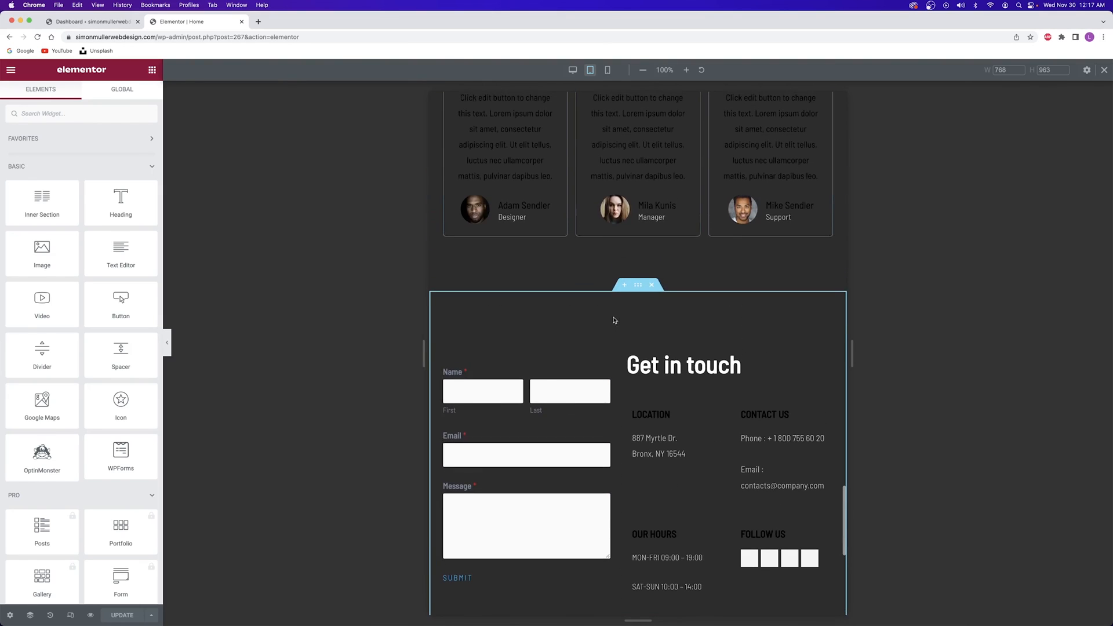
{"action": "scroll", "coordinate": [592, 316], "scroll_direction": "up", "scroll_amount": 3}
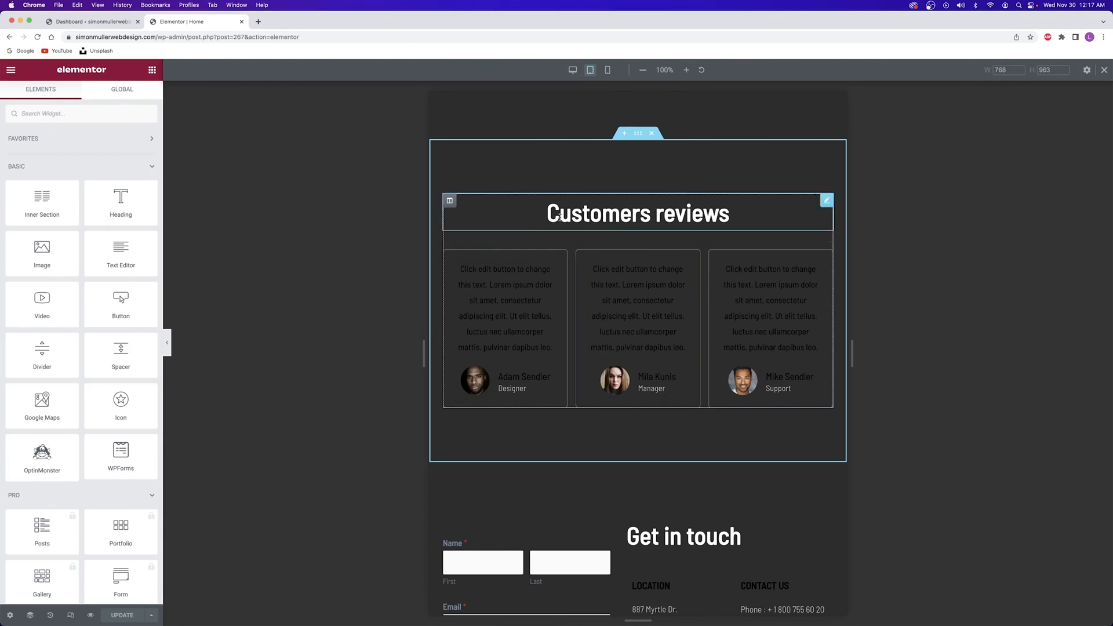
Review the page at phone and tablet widths, then return the preview to desktop
{"action": "left_click", "coordinate": [607, 70]}
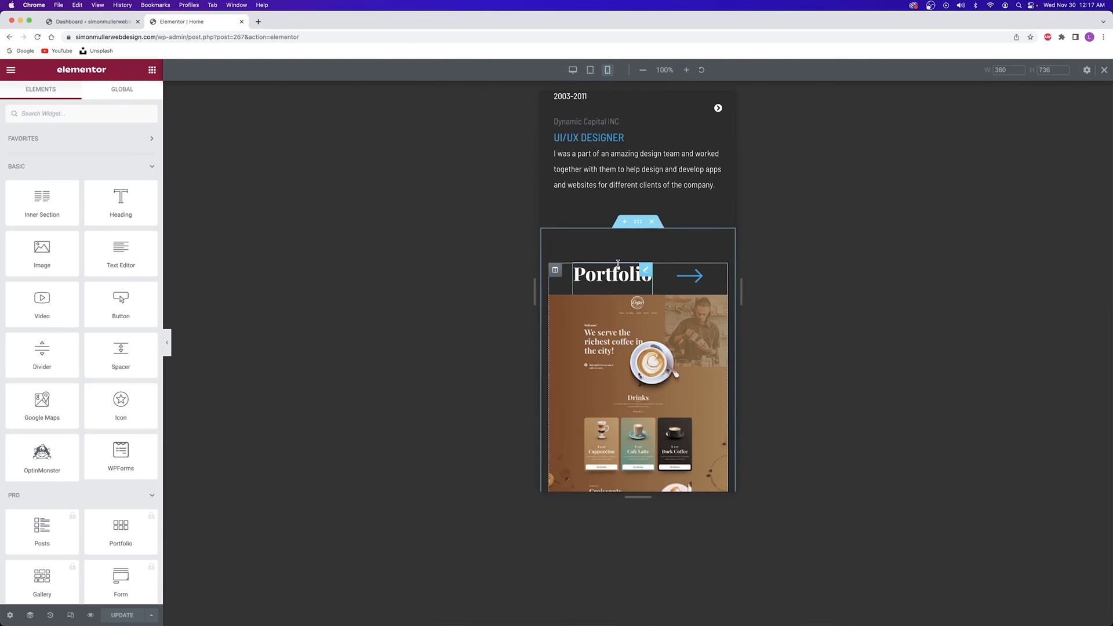
{"action": "scroll", "coordinate": [619, 263], "scroll_direction": "down", "scroll_amount": 5}
{"action": "scroll", "coordinate": [619, 263], "scroll_direction": "down", "scroll_amount": 15}
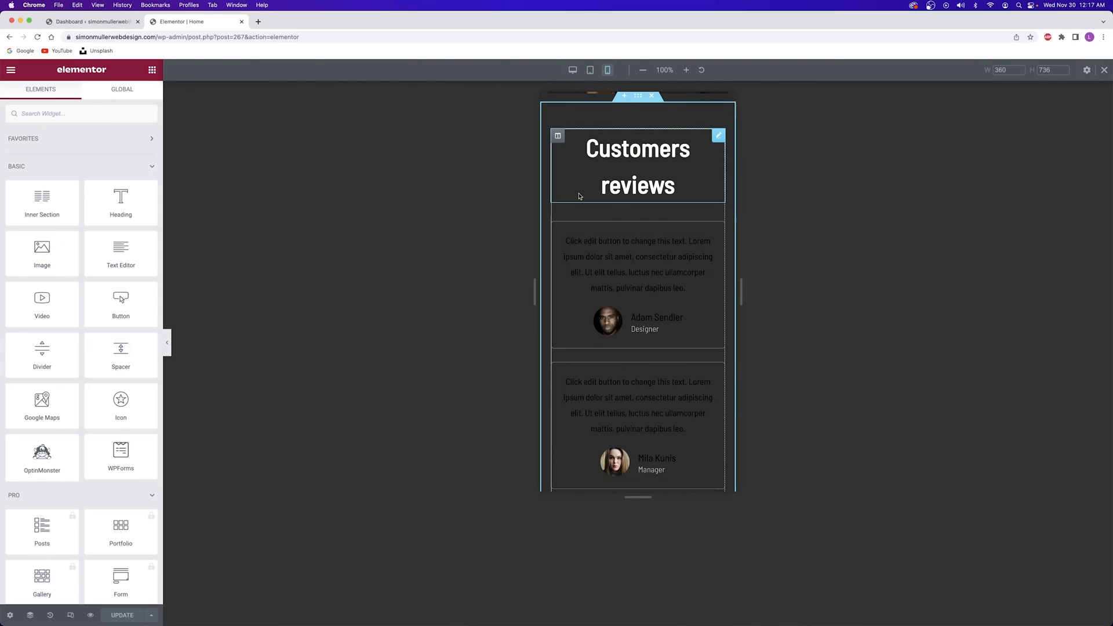
{"action": "left_click", "coordinate": [590, 70]}
{"action": "scroll", "coordinate": [566, 252], "scroll_direction": "down", "scroll_amount": 10}
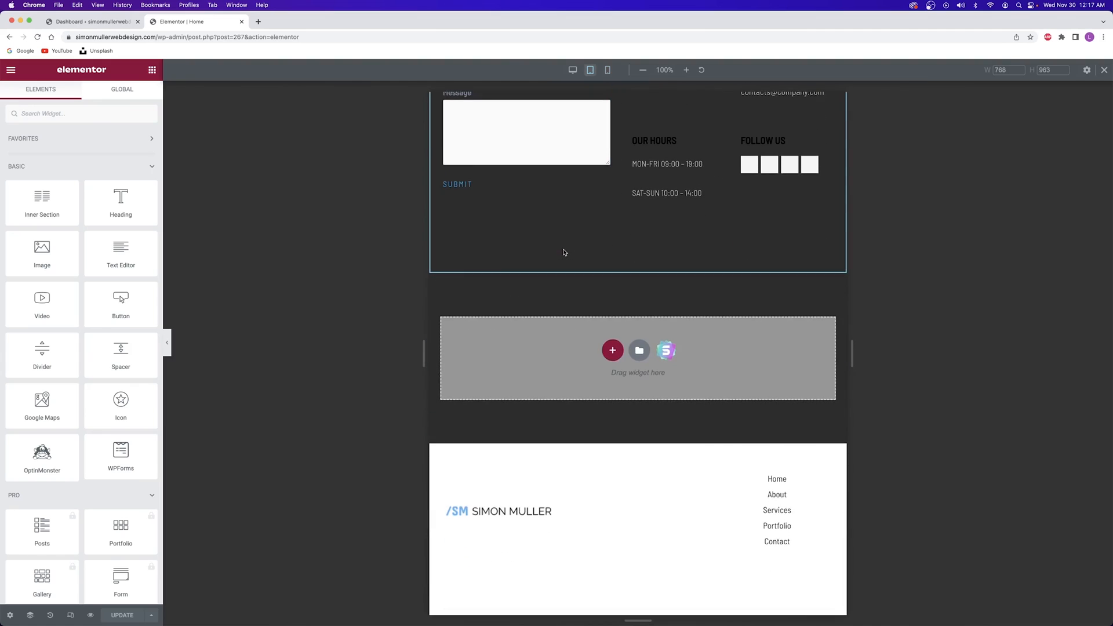
{"action": "scroll", "coordinate": [566, 252], "scroll_direction": "up", "scroll_amount": 20}
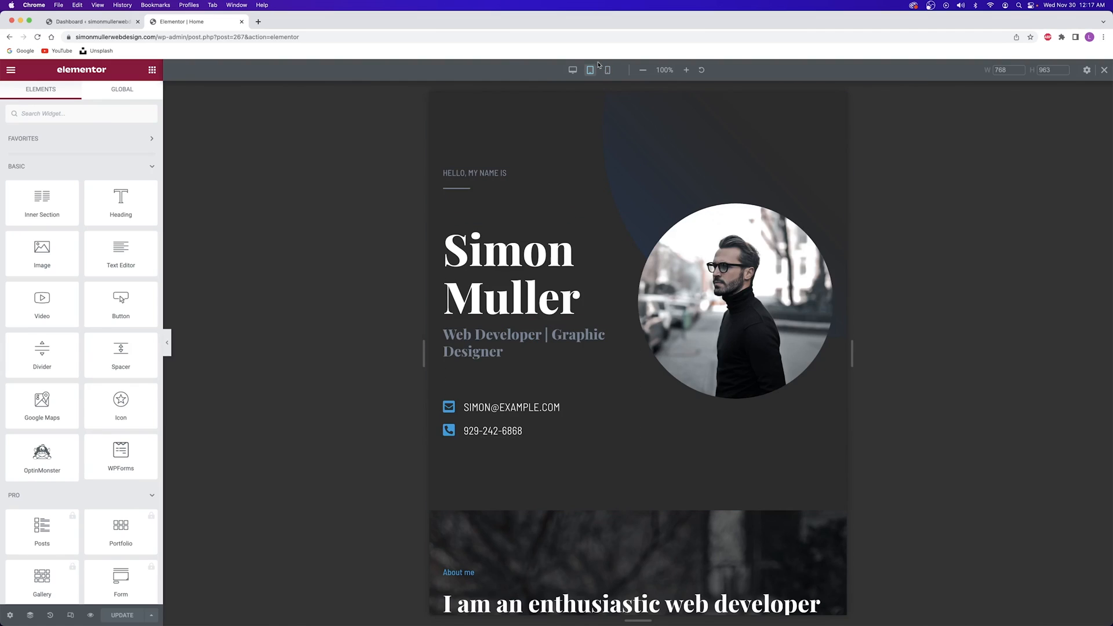
{"action": "left_click", "coordinate": [608, 70]}
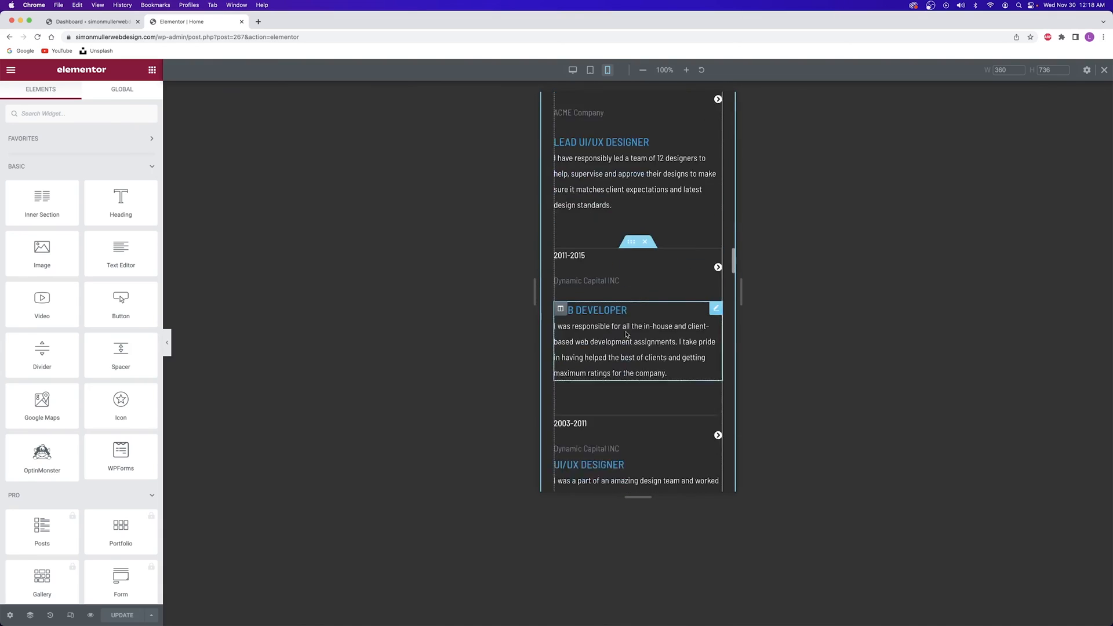
{"action": "scroll", "coordinate": [626, 334], "scroll_direction": "down", "scroll_amount": 7}
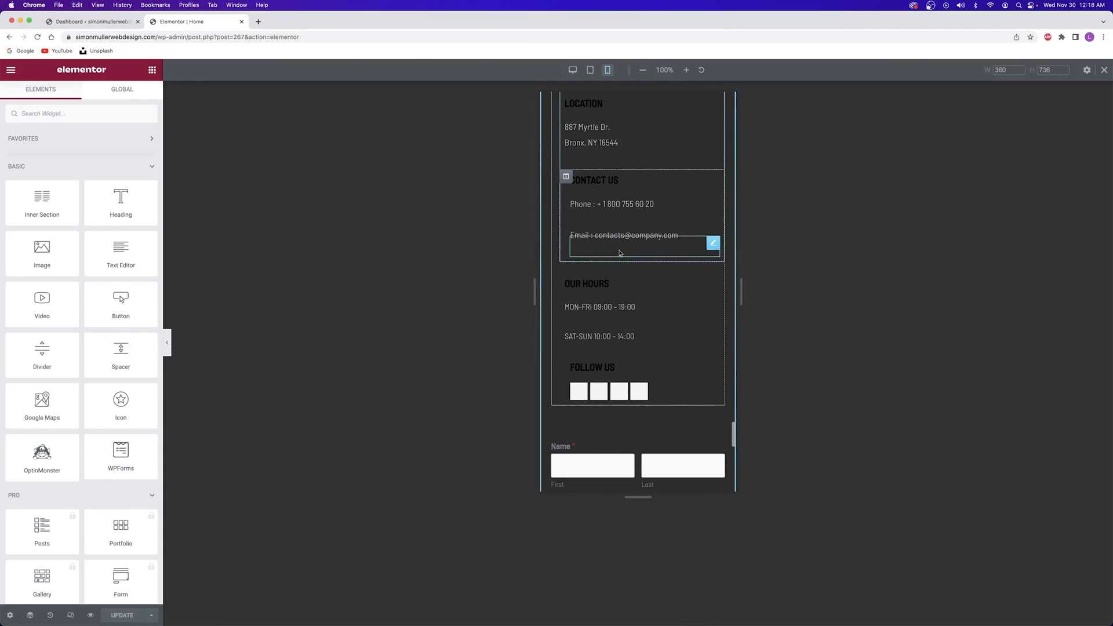
{"action": "scroll", "coordinate": [611, 257], "scroll_direction": "up", "scroll_amount": 3}
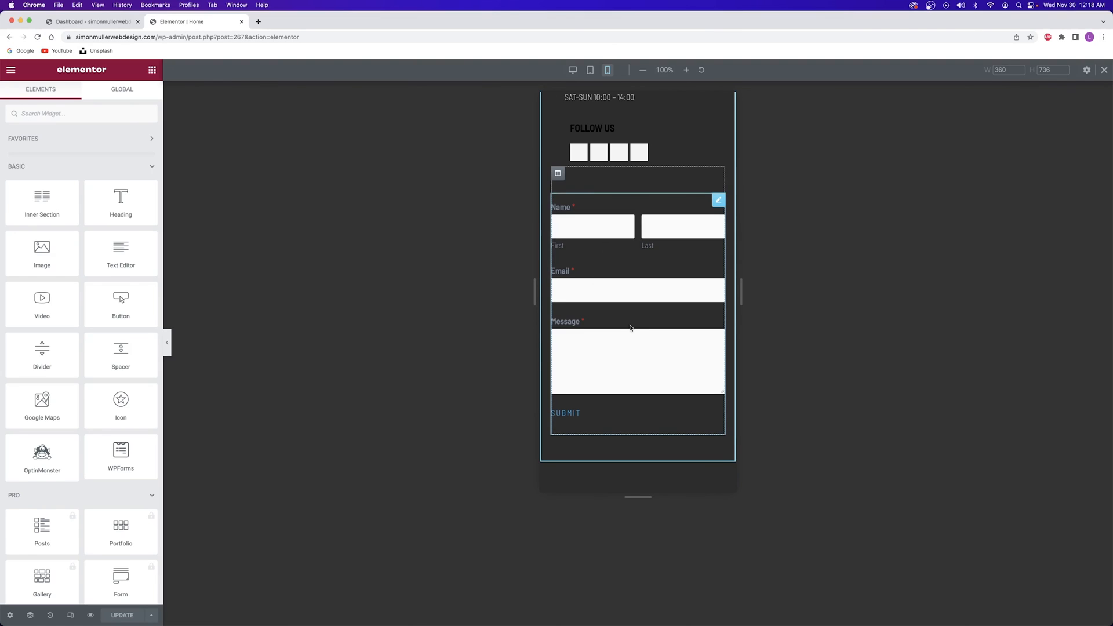
{"action": "left_click", "coordinate": [572, 70]}
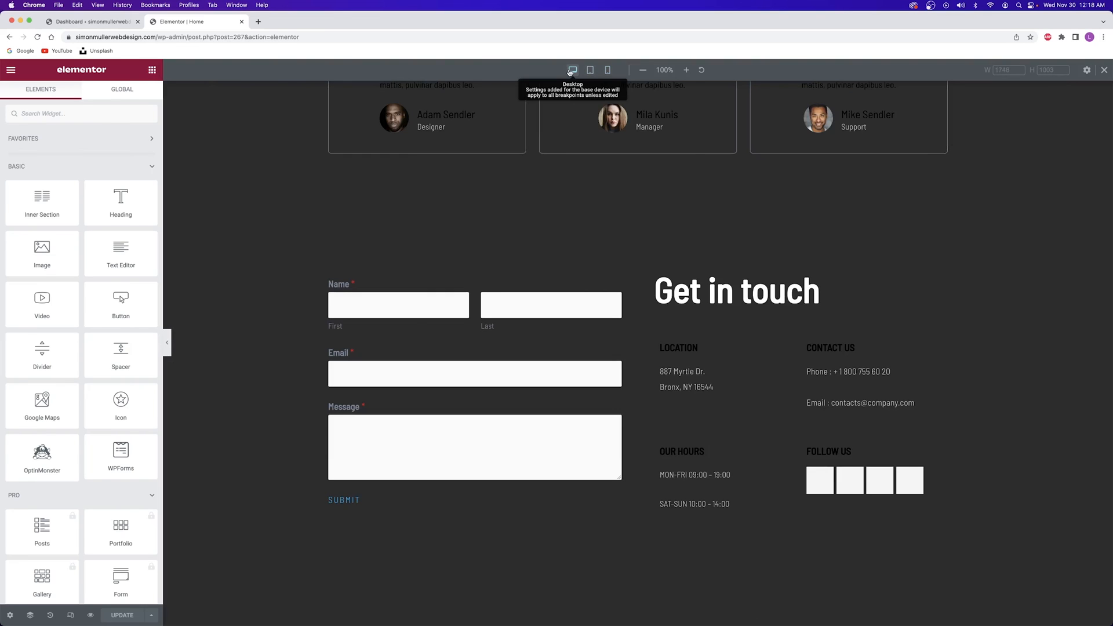
{"action": "scroll", "coordinate": [584, 240], "scroll_direction": "up", "scroll_amount": 20}
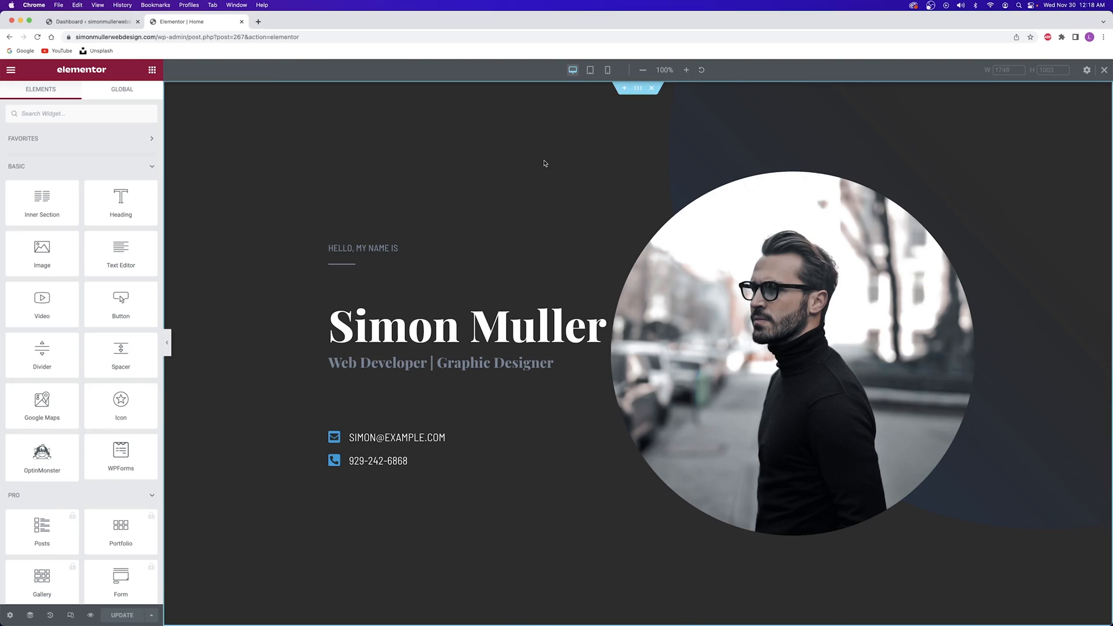
{"action": "scroll", "coordinate": [545, 169], "scroll_direction": "down", "scroll_amount": 20}
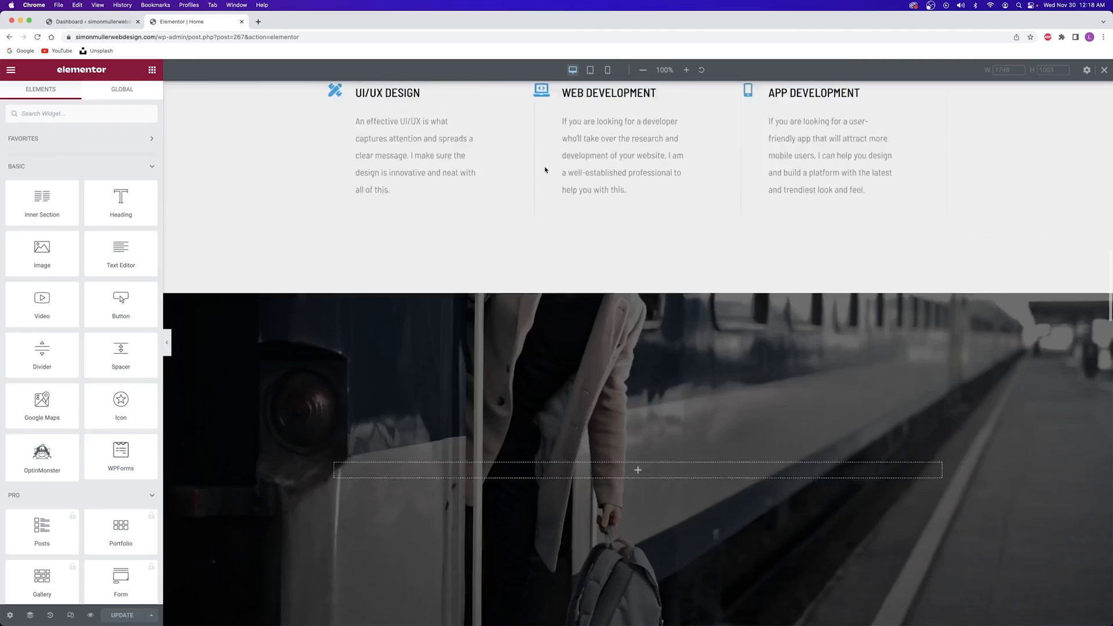
{"action": "scroll", "coordinate": [546, 169], "scroll_direction": "down", "scroll_amount": 8}
{"action": "scroll", "coordinate": [545, 169], "scroll_direction": "up", "scroll_amount": 20}
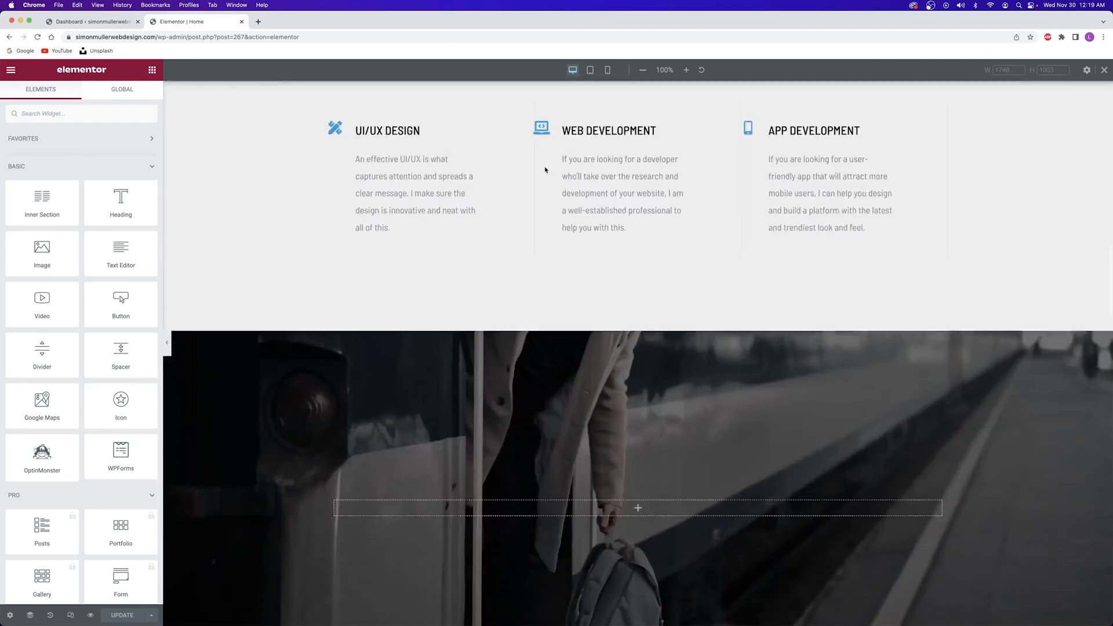
{"action": "scroll", "coordinate": [545, 169], "scroll_direction": "up", "scroll_amount": 10}
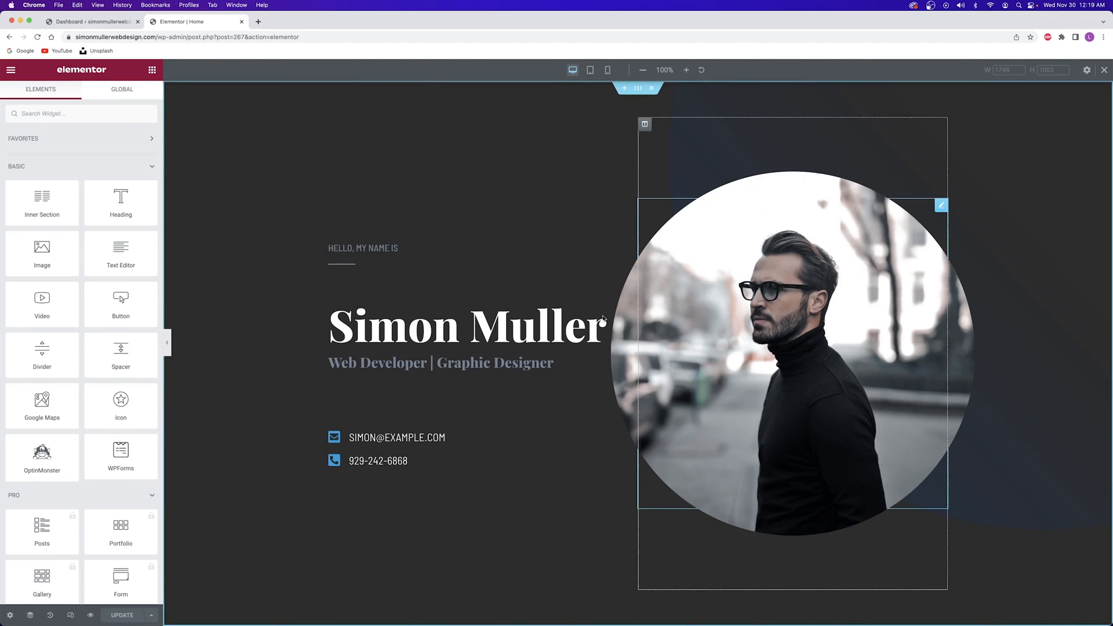
{"action": "left_click", "coordinate": [567, 317]}
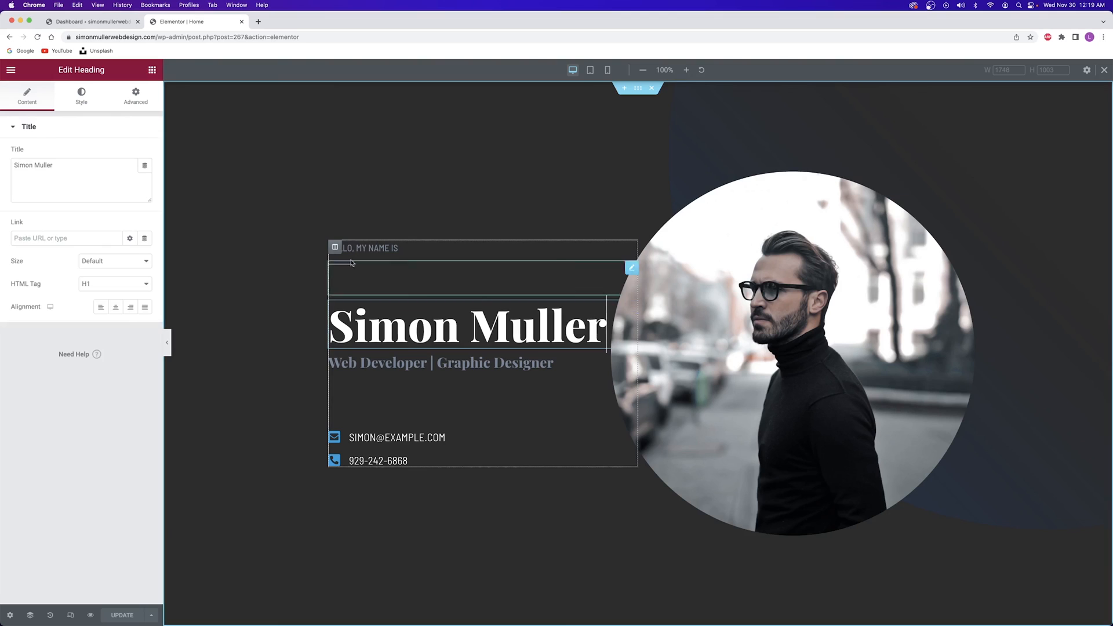
{"action": "left_click", "coordinate": [72, 105]}
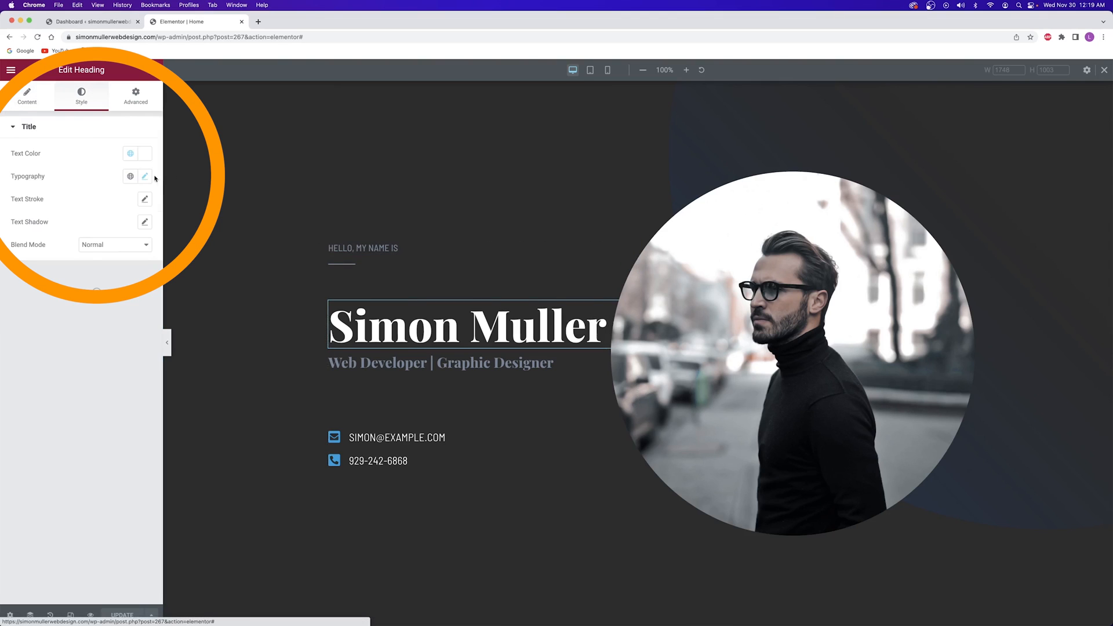
{"action": "left_click", "coordinate": [149, 178]}
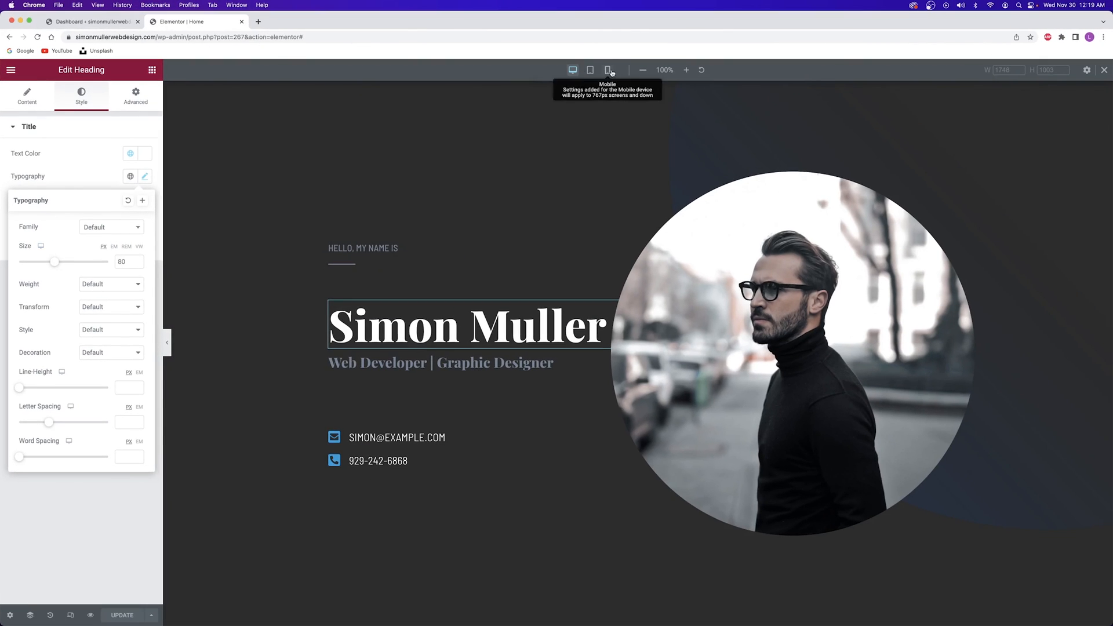
Compare the heading's typography at mobile, tablet and desktop widths, ending in 360 px mobile preview
{"action": "left_click", "coordinate": [608, 71]}
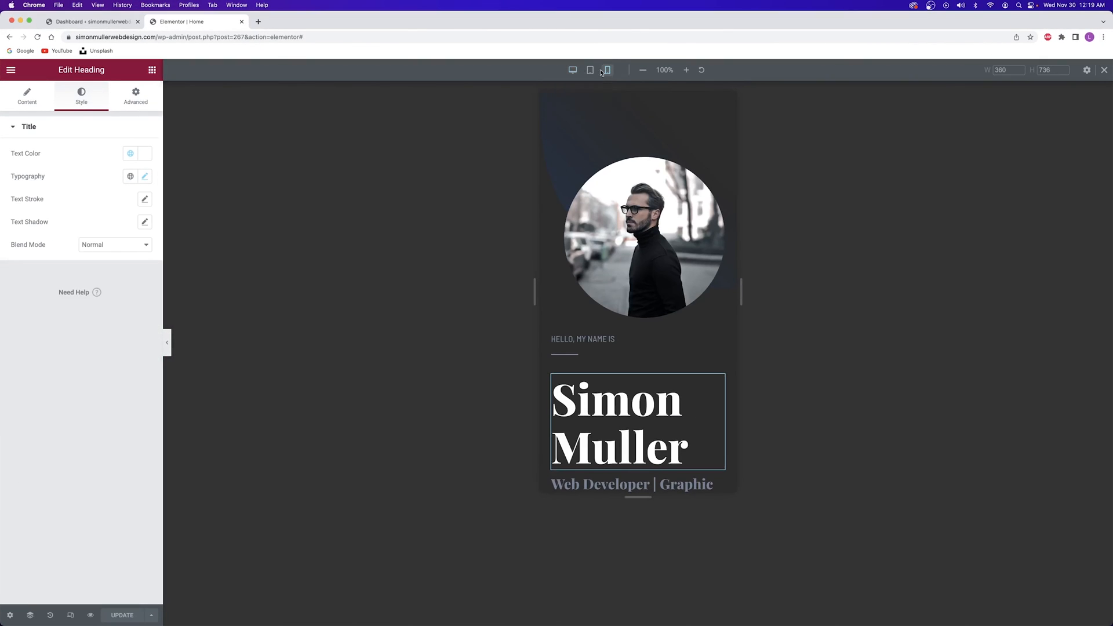
{"action": "left_click", "coordinate": [145, 177]}
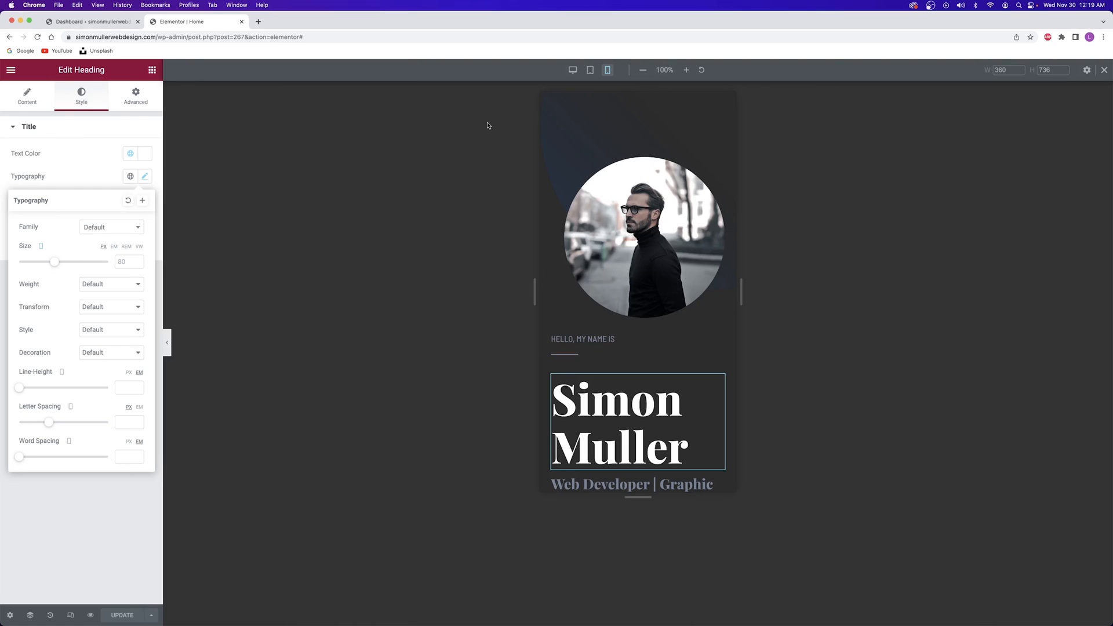
{"action": "left_click", "coordinate": [590, 71]}
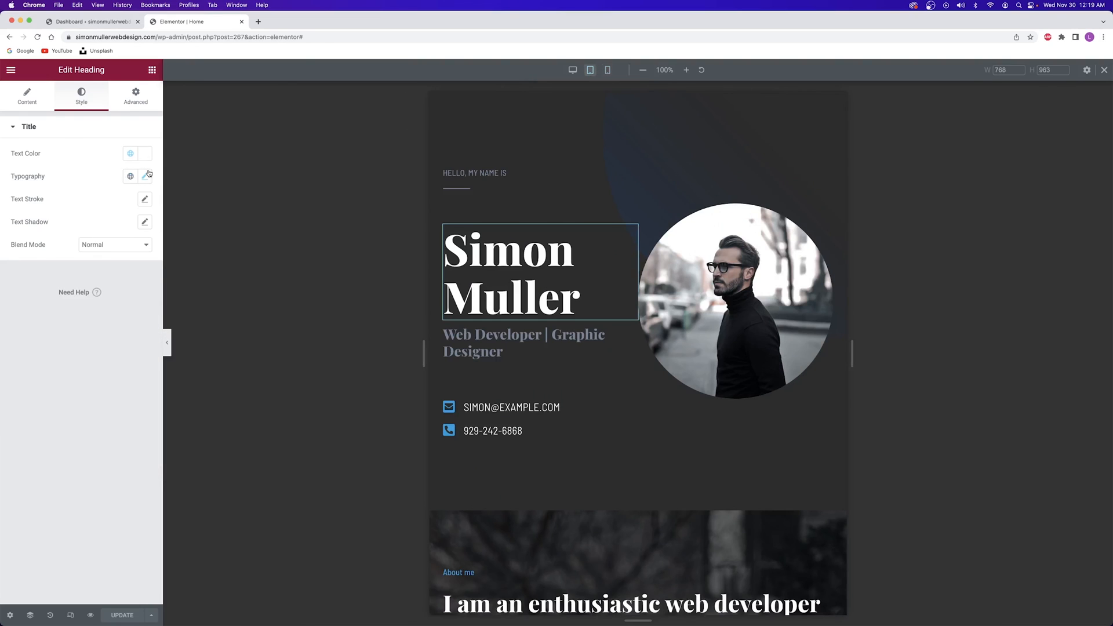
{"action": "left_click", "coordinate": [146, 177]}
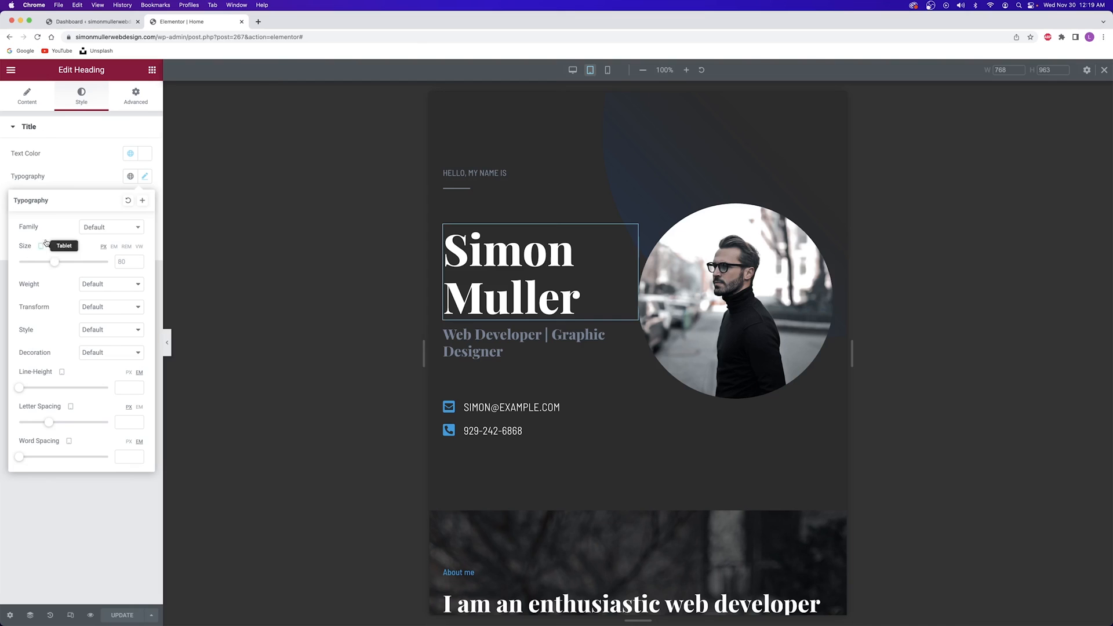
{"action": "left_click", "coordinate": [573, 71]}
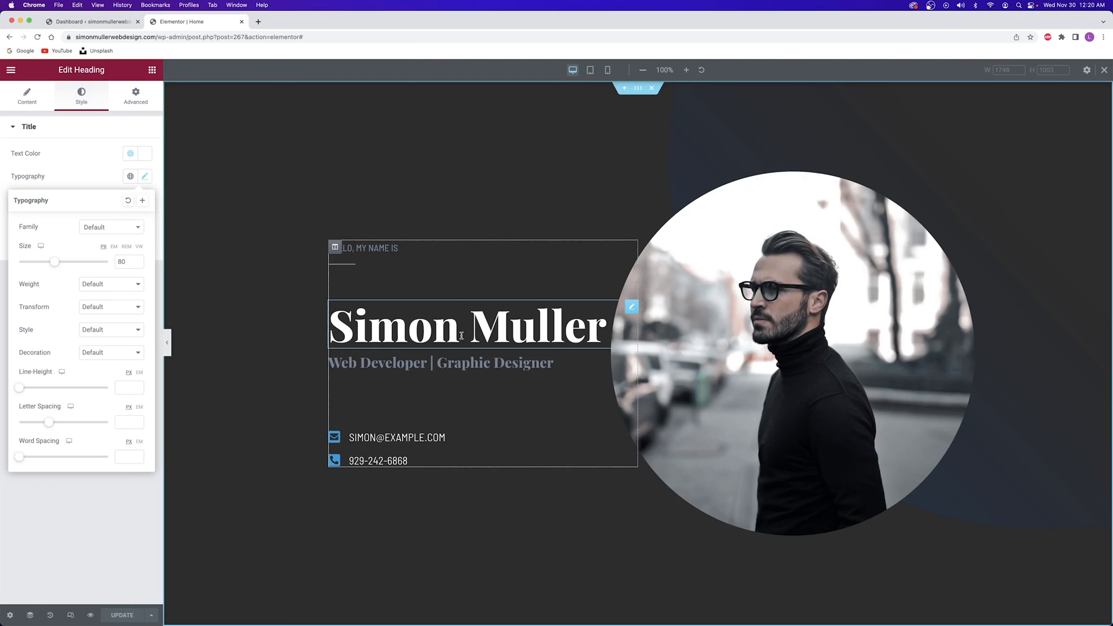
{"action": "left_click", "coordinate": [609, 71]}
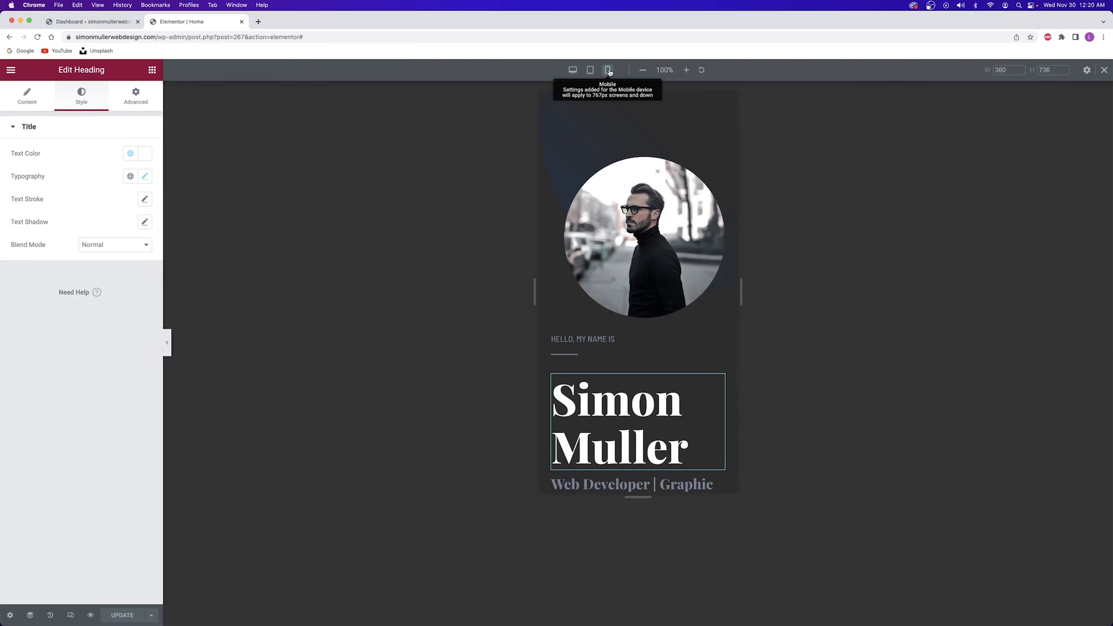
{"action": "scroll", "coordinate": [625, 299], "scroll_direction": "down", "scroll_amount": 3}
{"action": "scroll", "coordinate": [624, 299], "scroll_direction": "down", "scroll_amount": 1}
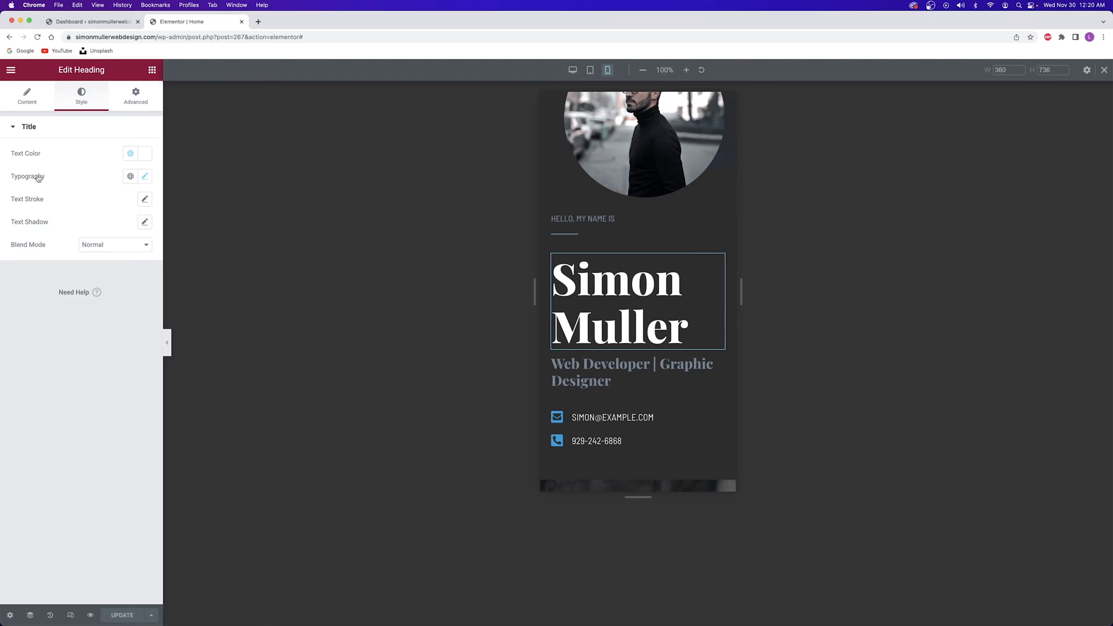
Set the heading's mobile typography size to 48 so it fits one line, and save with Update
{"action": "left_click", "coordinate": [146, 179]}
{"action": "left_click_drag", "start_coordinate": [52, 264], "coordinate": [38, 265]}
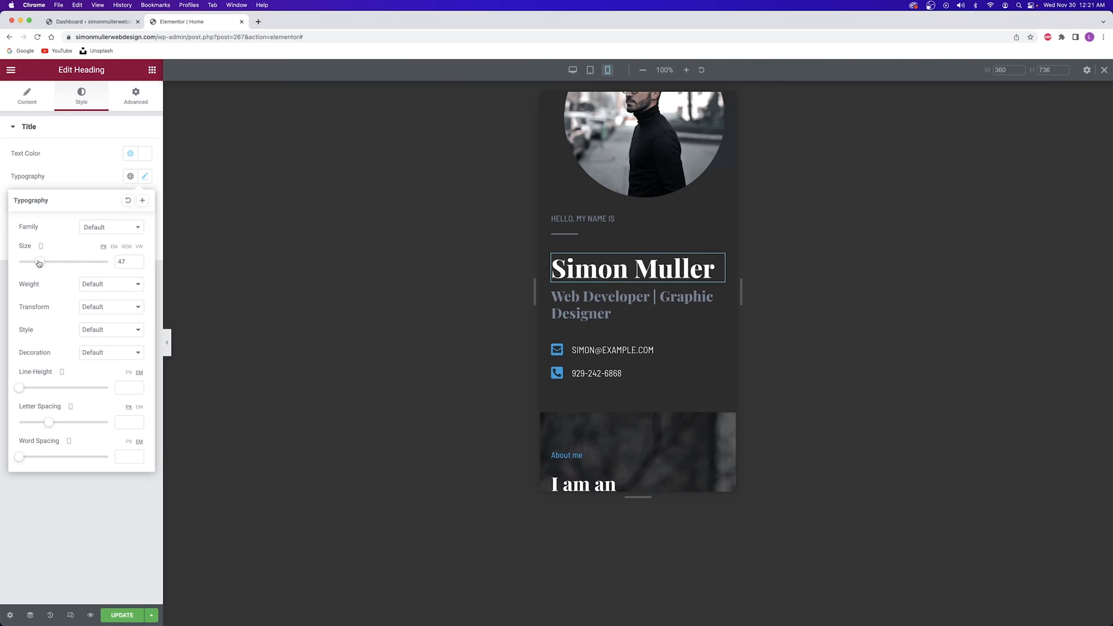
{"action": "left_click", "coordinate": [138, 261]}
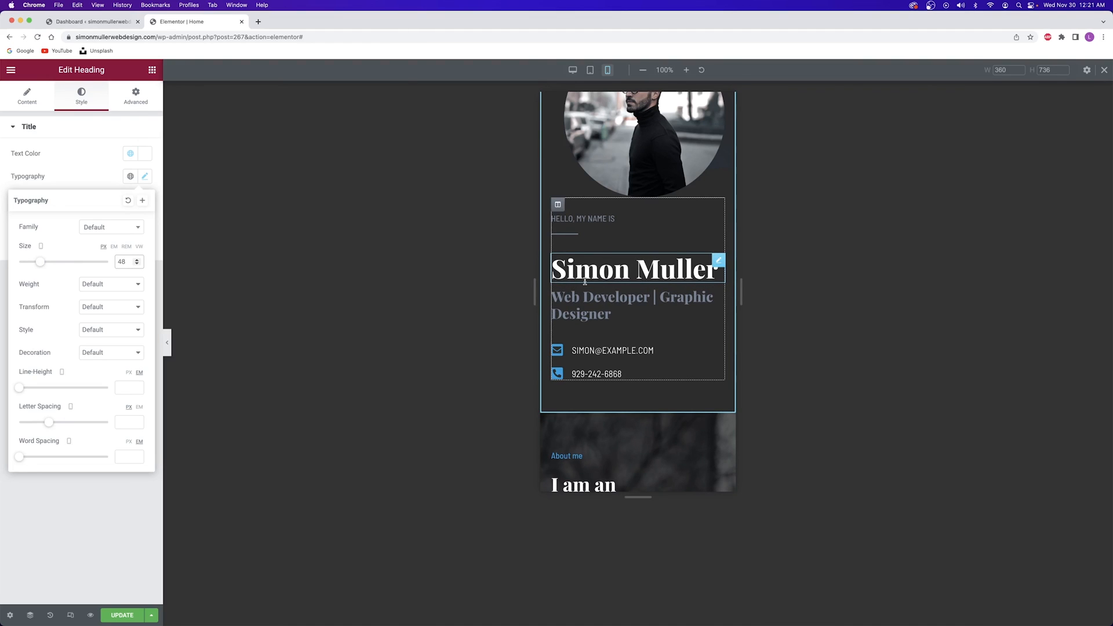
{"action": "left_click", "coordinate": [110, 617]}
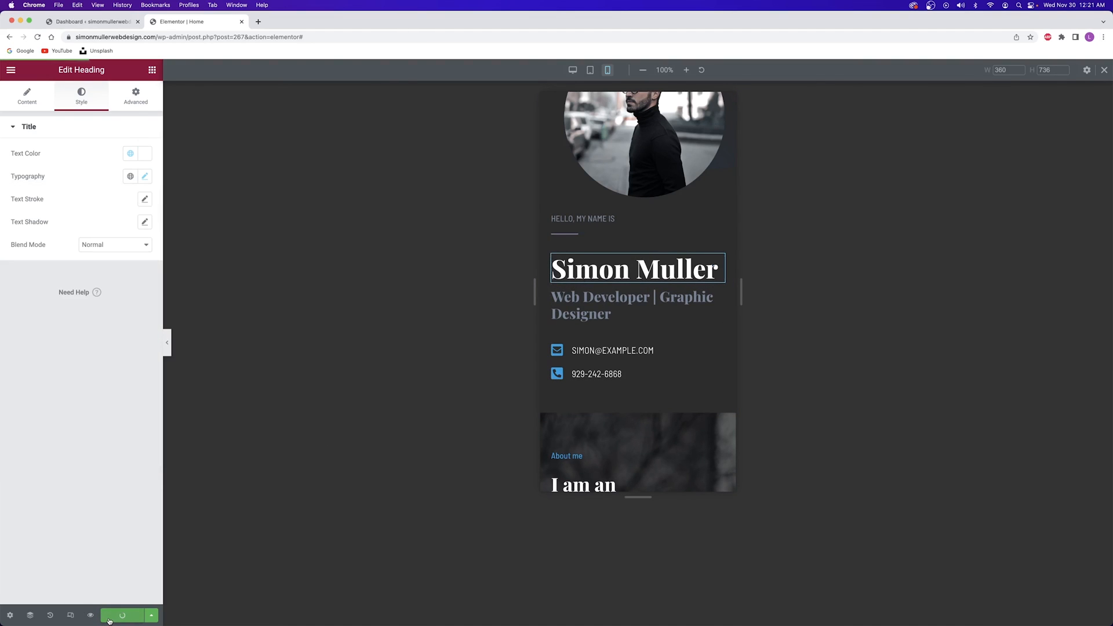
Check the heading at desktop, mobile and tablet widths, then close the Elementor tab
{"action": "left_click", "coordinate": [573, 70]}
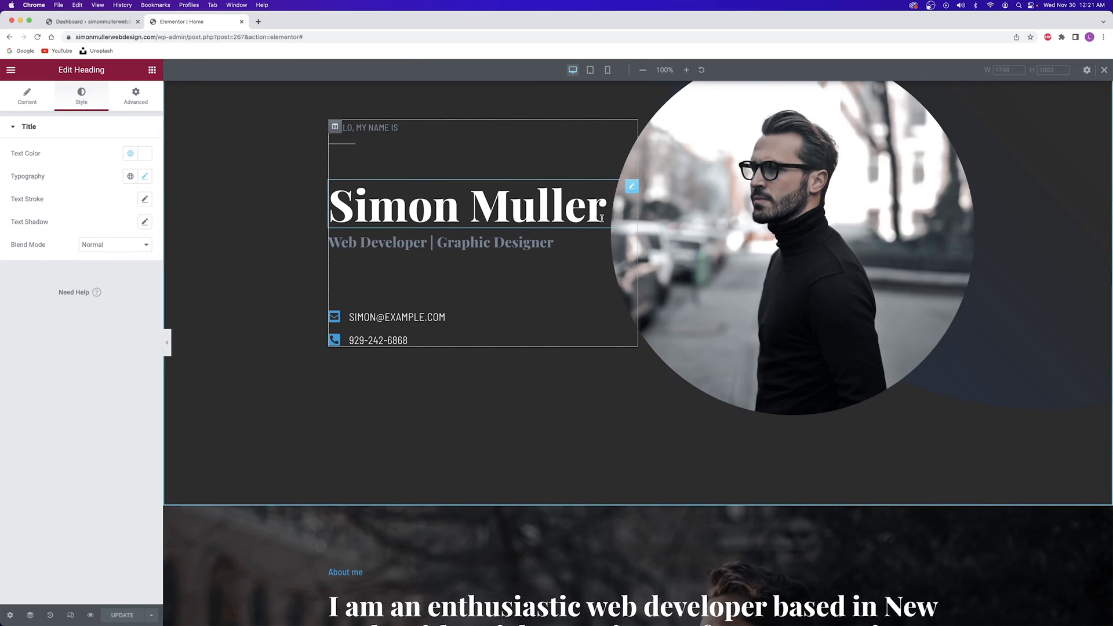
{"action": "left_click", "coordinate": [607, 70]}
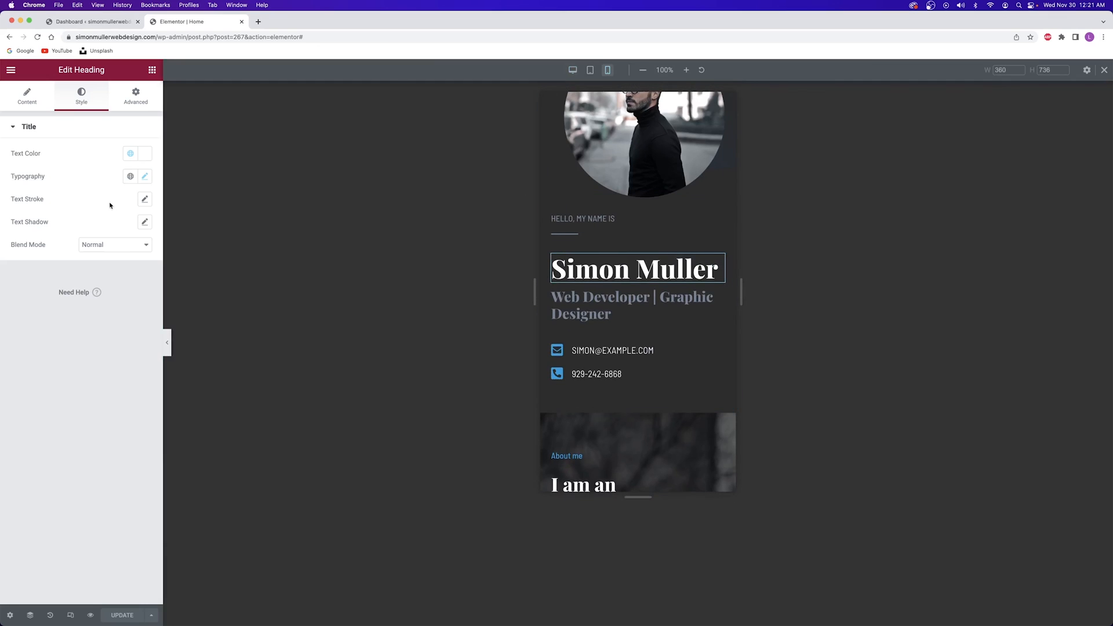
{"action": "left_click", "coordinate": [146, 177]}
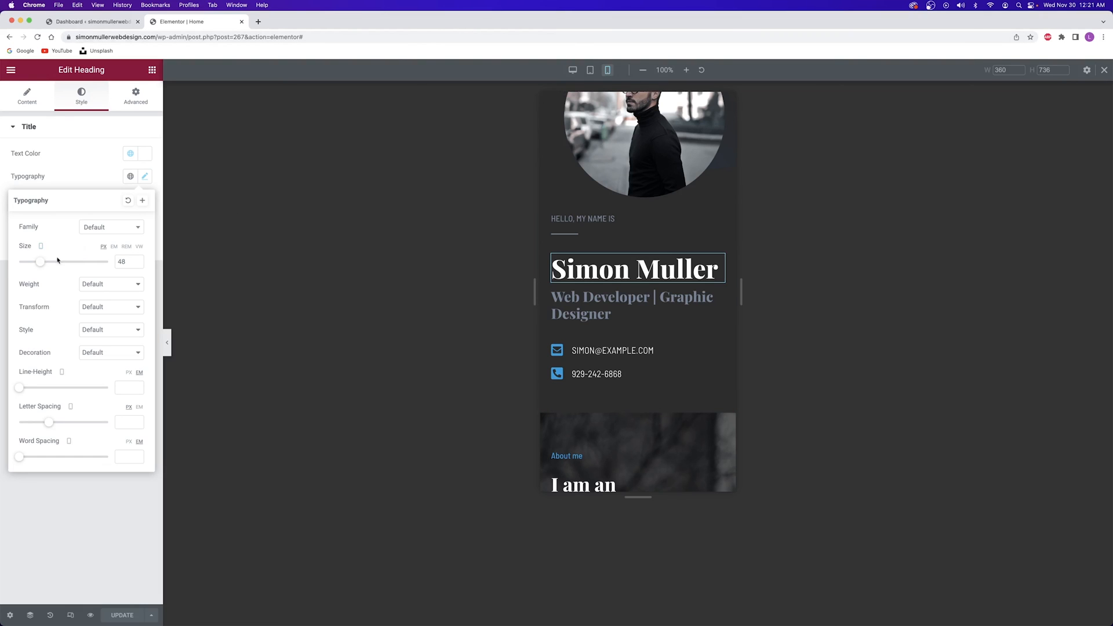
{"action": "left_click", "coordinate": [591, 70]}
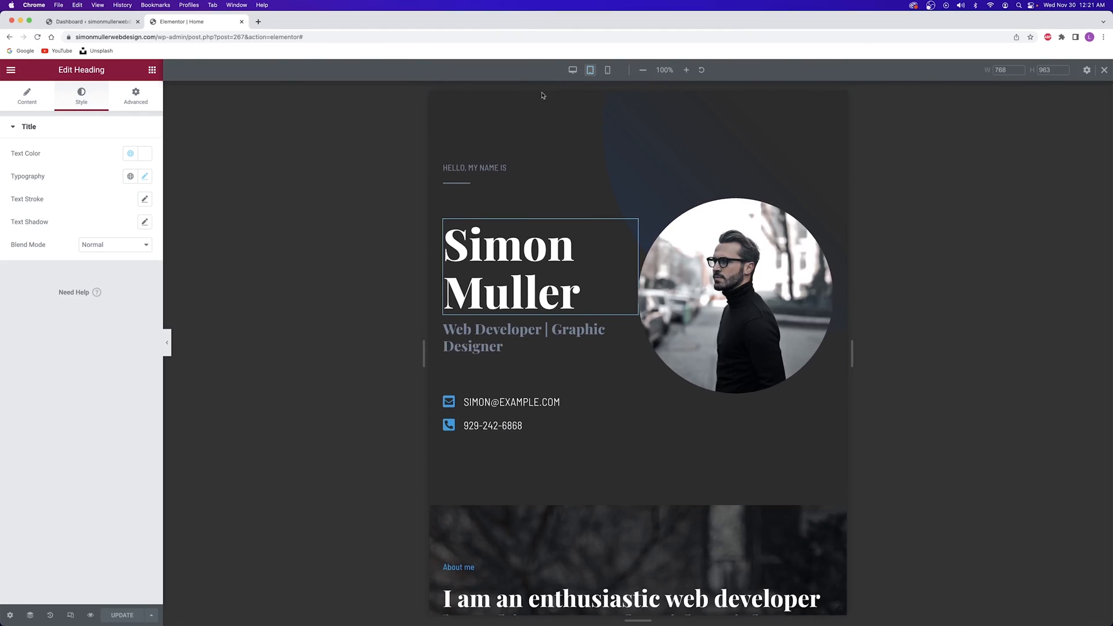
{"action": "left_click", "coordinate": [146, 177]}
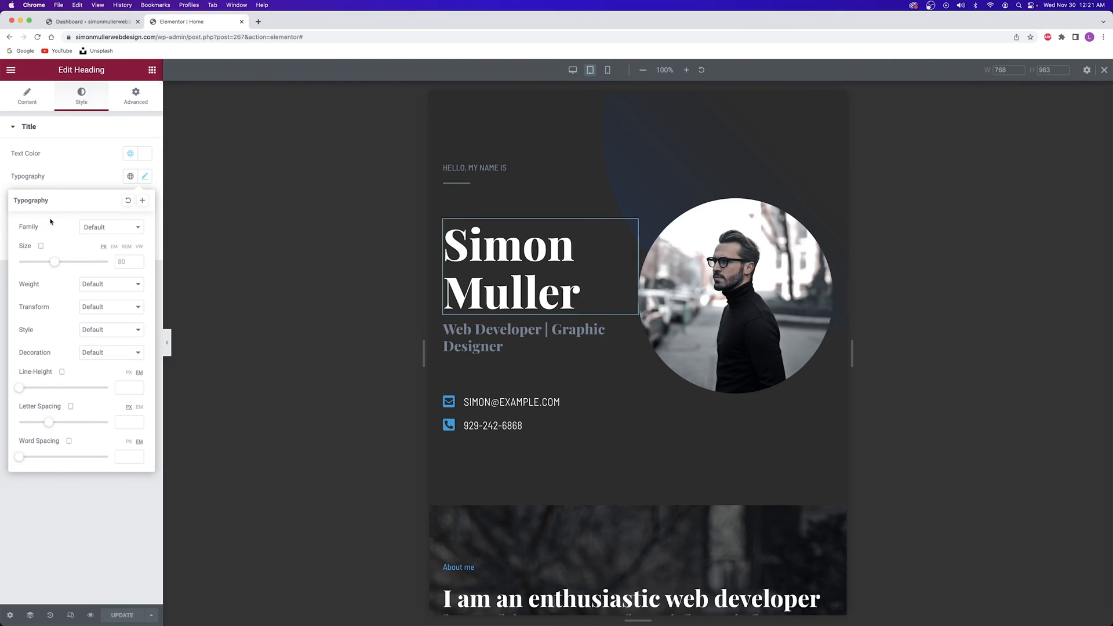
{"action": "left_click", "coordinate": [278, 212]}
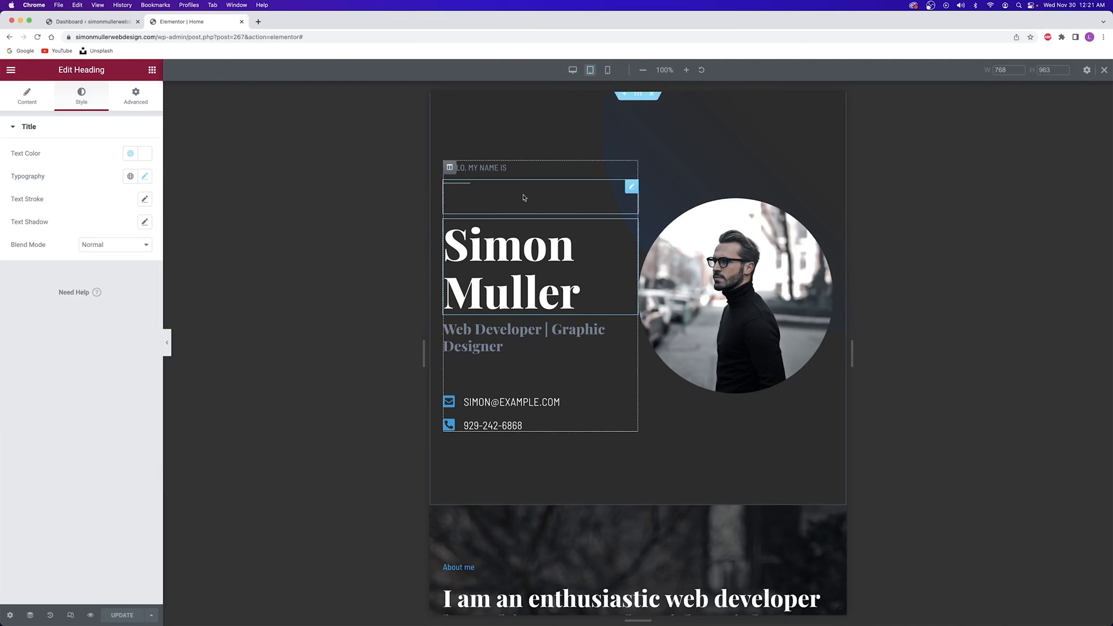
{"action": "left_click", "coordinate": [572, 74]}
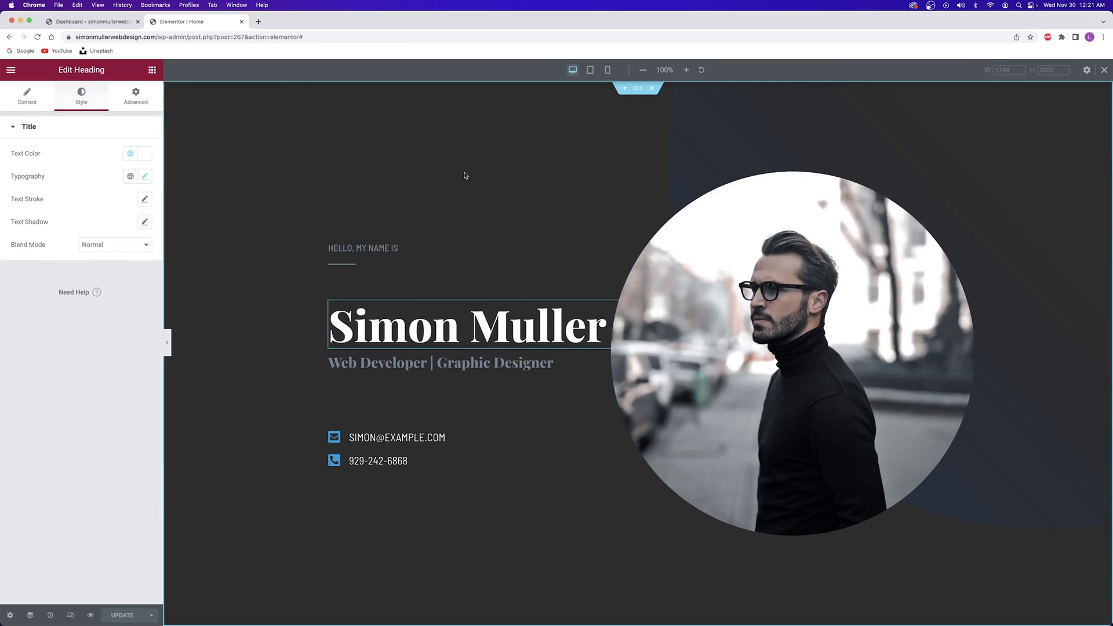
{"action": "left_click", "coordinate": [242, 22]}
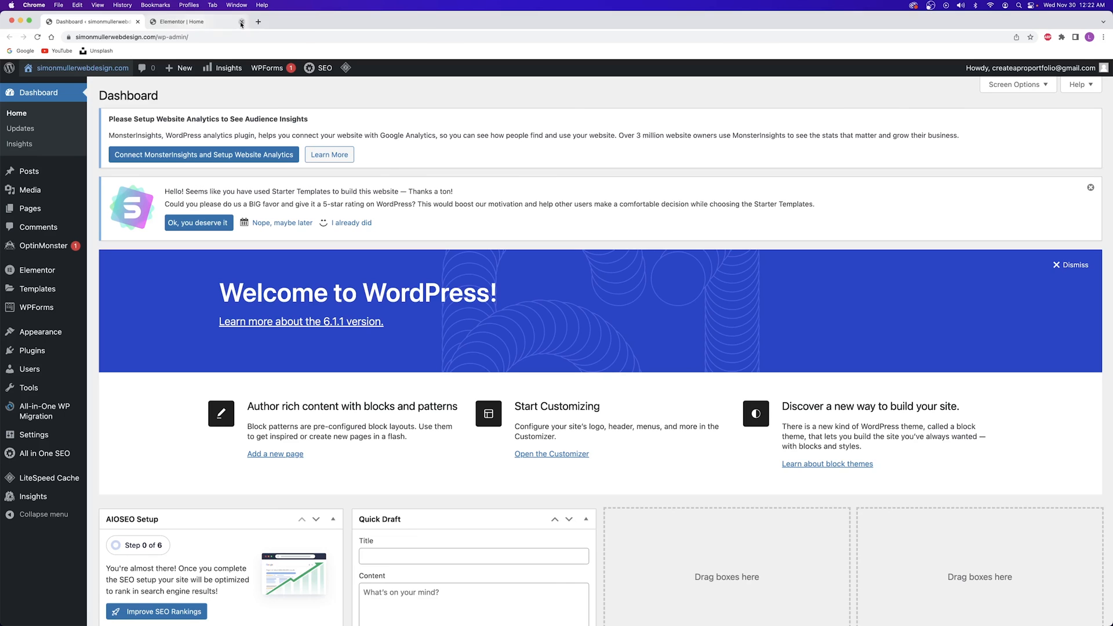
Open the live site in a new browser tab from the admin bar's site name
{"action": "right_click", "coordinate": [107, 68]}
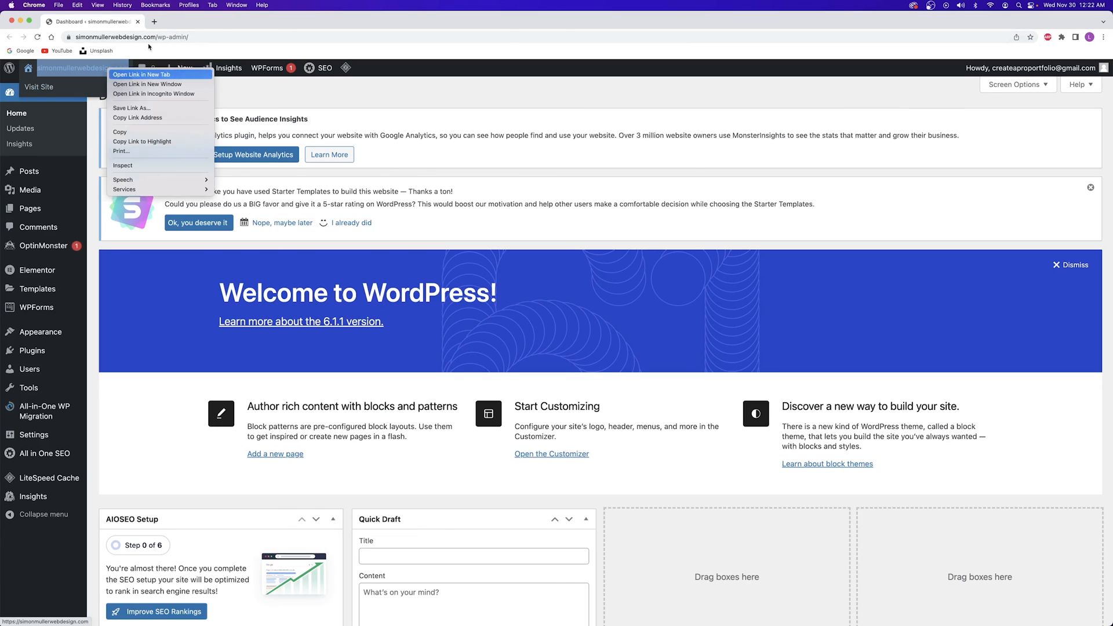
{"action": "left_click", "coordinate": [141, 74]}
{"action": "left_click", "coordinate": [195, 21]}
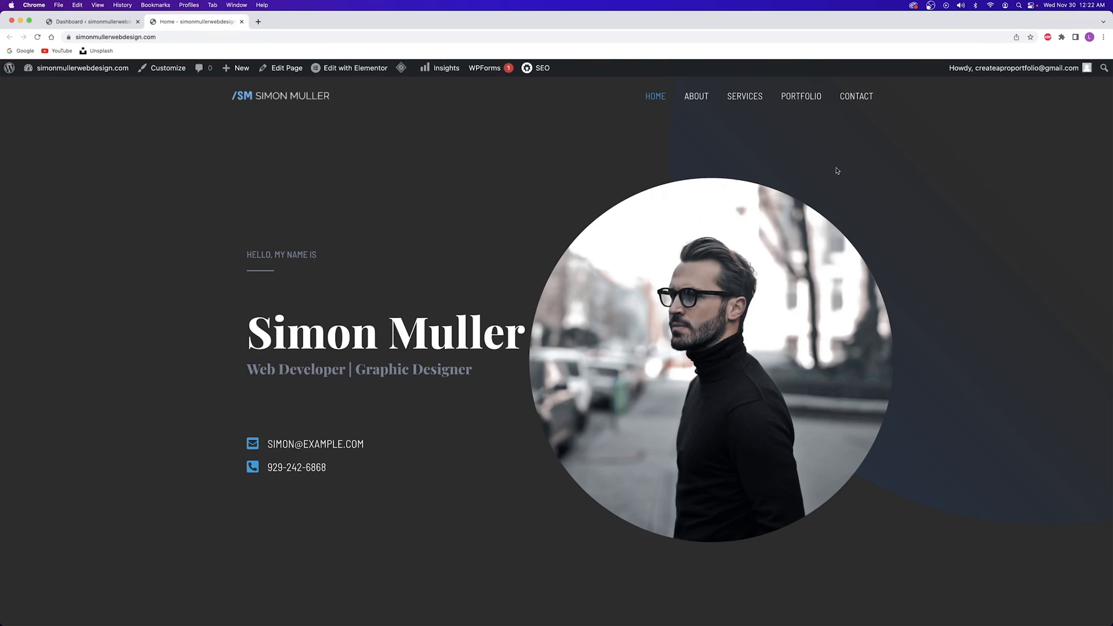
Scroll through the live home page and the About page to review the content
{"action": "scroll", "coordinate": [913, 175], "scroll_direction": "down", "scroll_amount": 5}
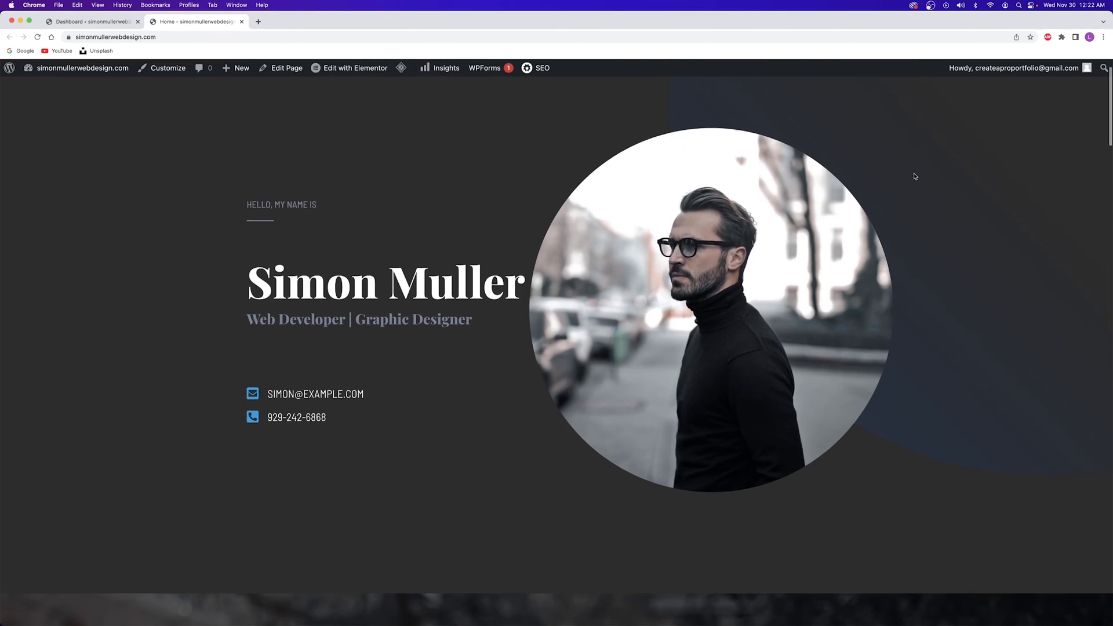
{"action": "scroll", "coordinate": [922, 177], "scroll_direction": "down", "scroll_amount": 10}
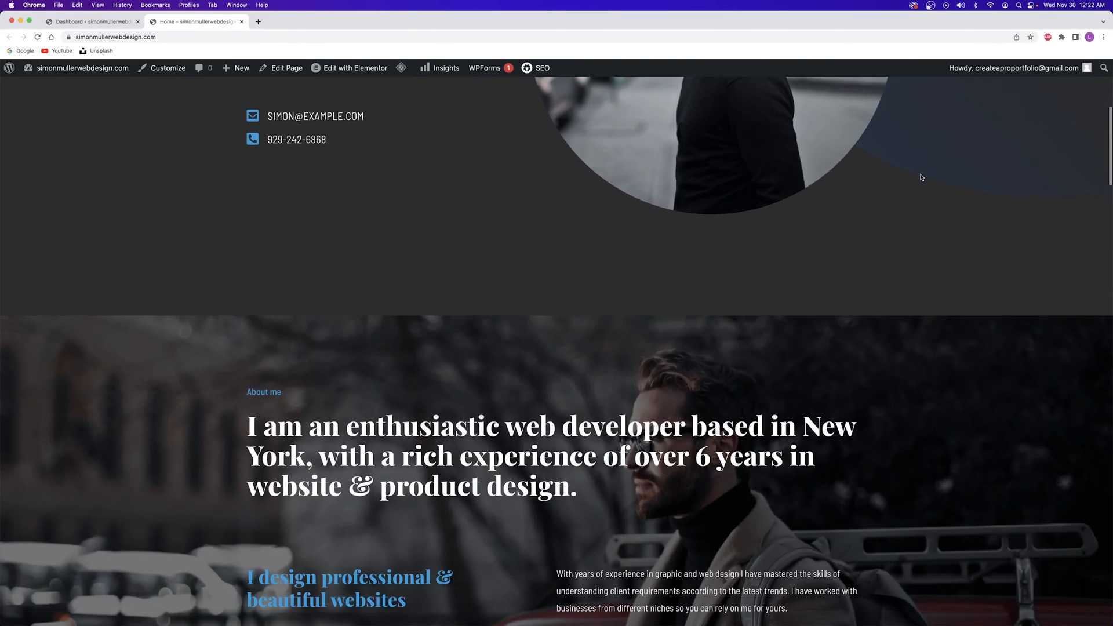
{"action": "scroll", "coordinate": [921, 177], "scroll_direction": "down", "scroll_amount": 6}
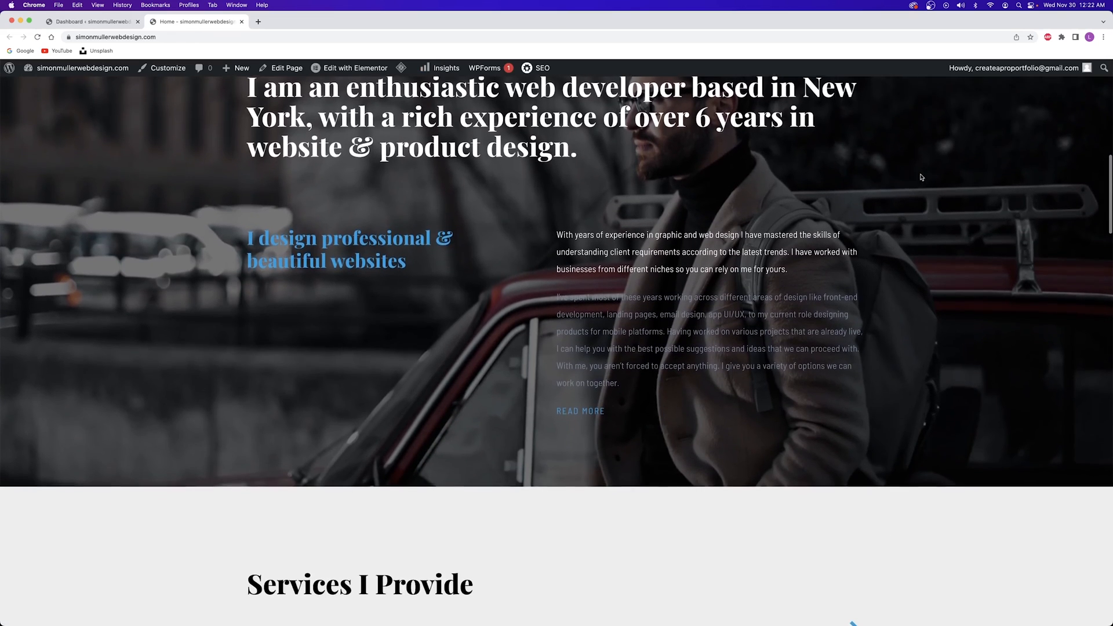
{"action": "scroll", "coordinate": [922, 177], "scroll_direction": "down", "scroll_amount": 8}
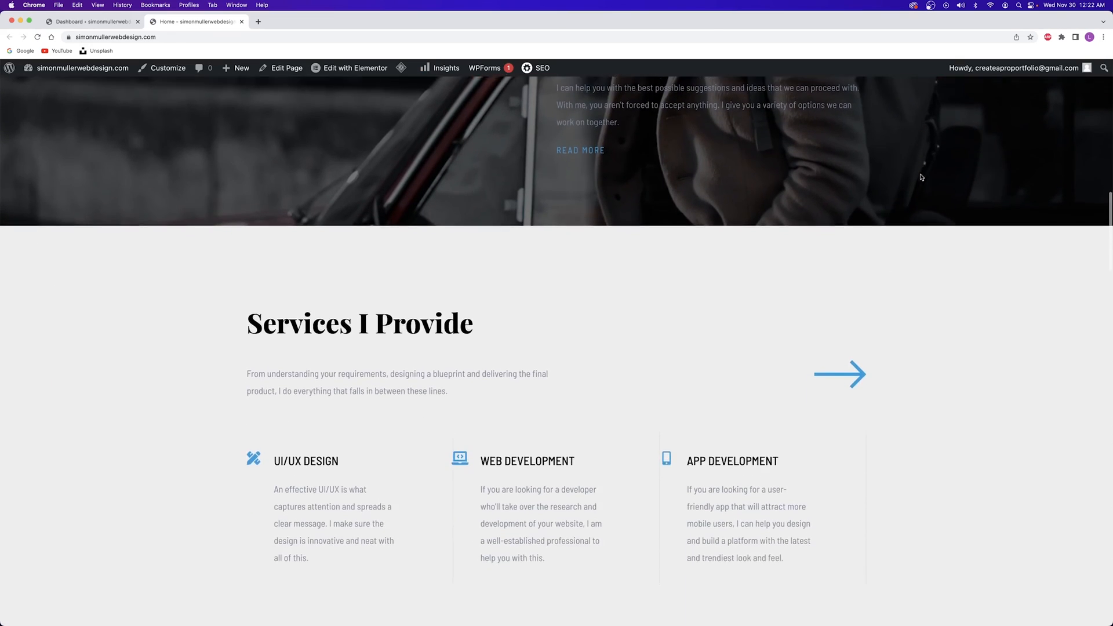
{"action": "scroll", "coordinate": [922, 177], "scroll_direction": "down", "scroll_amount": 9}
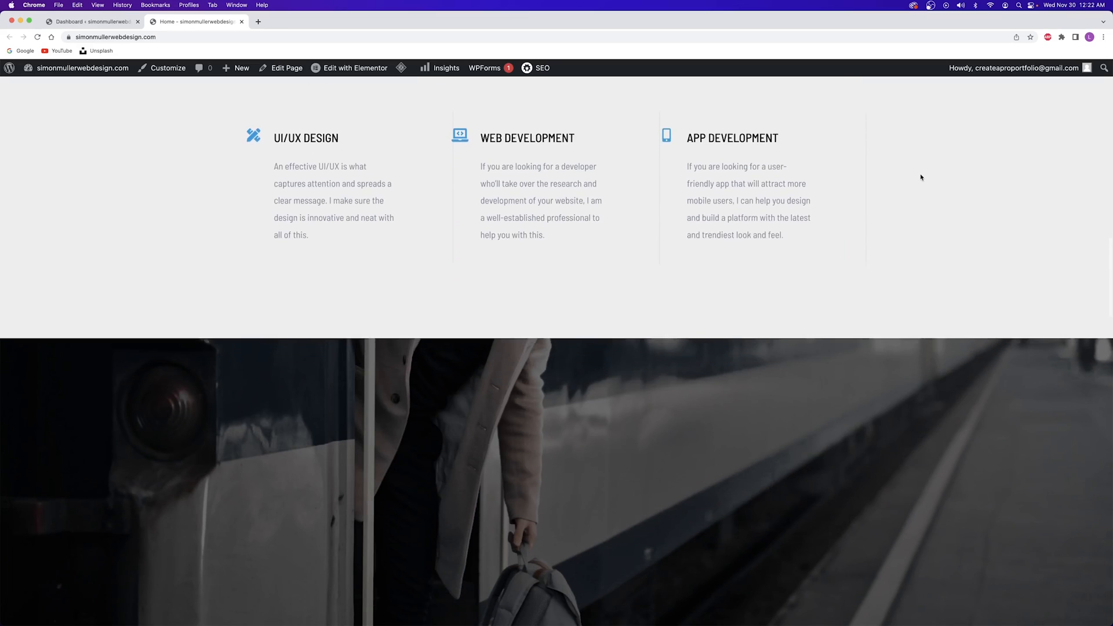
{"action": "scroll", "coordinate": [922, 177], "scroll_direction": "down", "scroll_amount": 10}
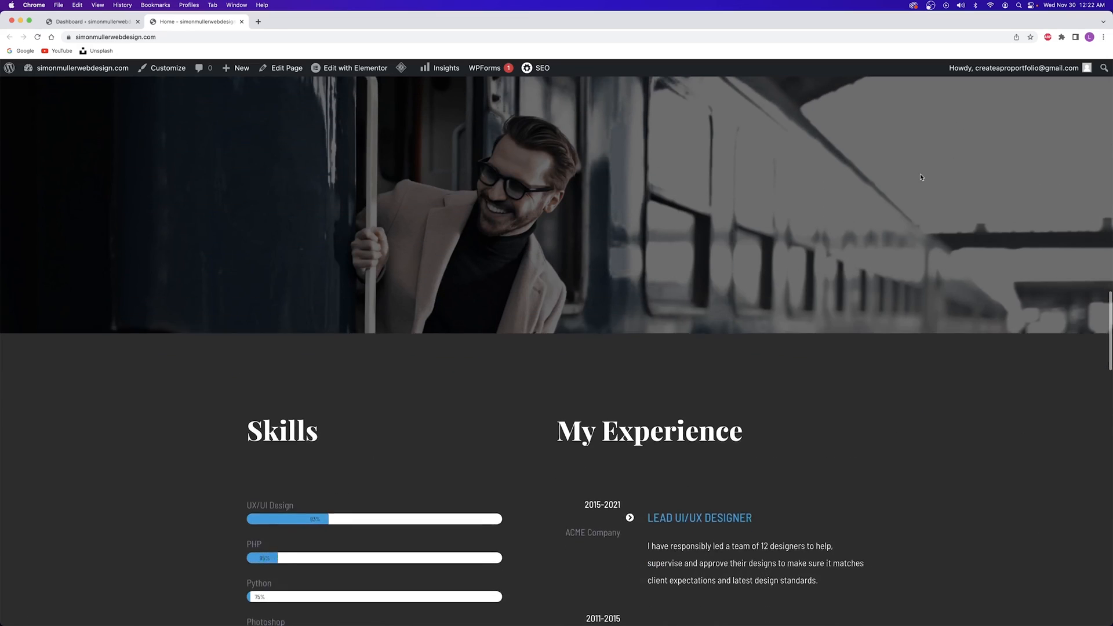
{"action": "scroll", "coordinate": [921, 177], "scroll_direction": "down", "scroll_amount": 9}
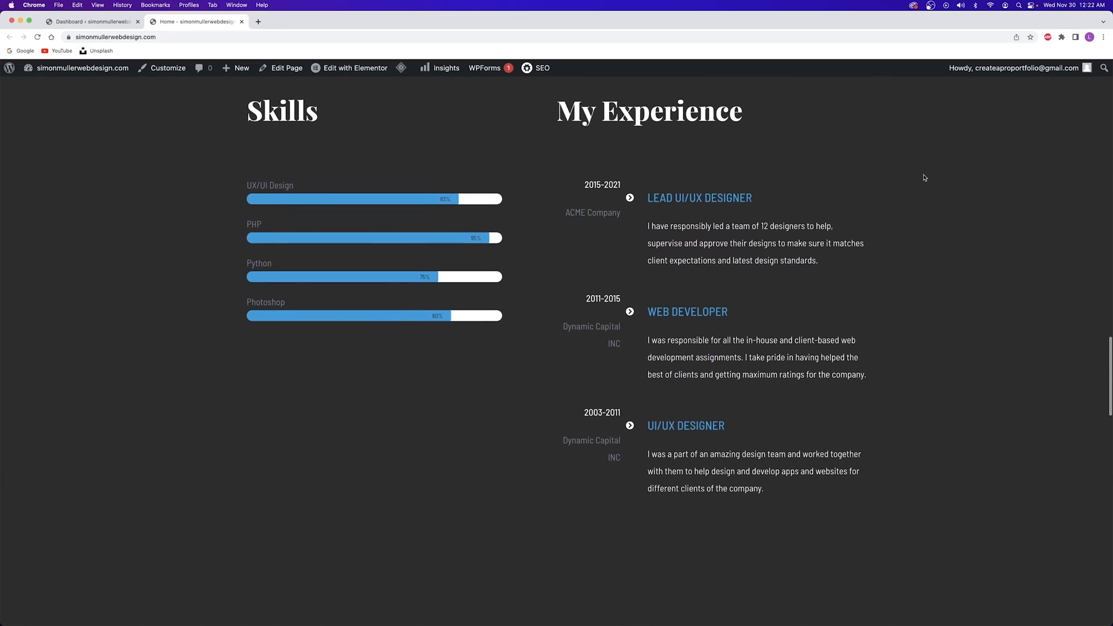
{"action": "scroll", "coordinate": [924, 177], "scroll_direction": "down", "scroll_amount": 14}
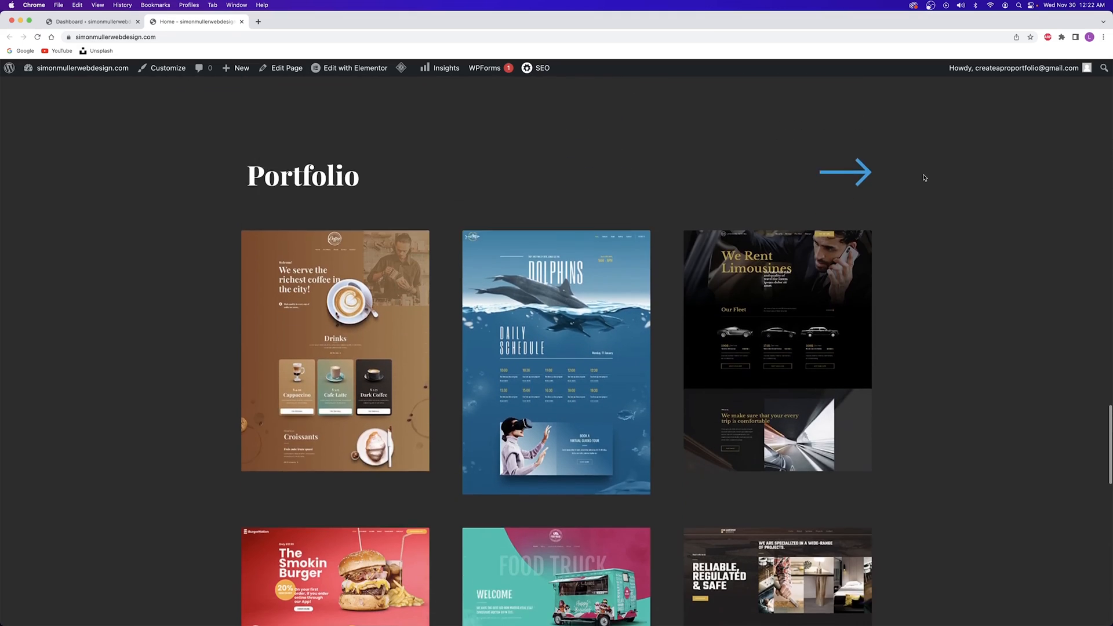
{"action": "scroll", "coordinate": [924, 178], "scroll_direction": "down", "scroll_amount": 10}
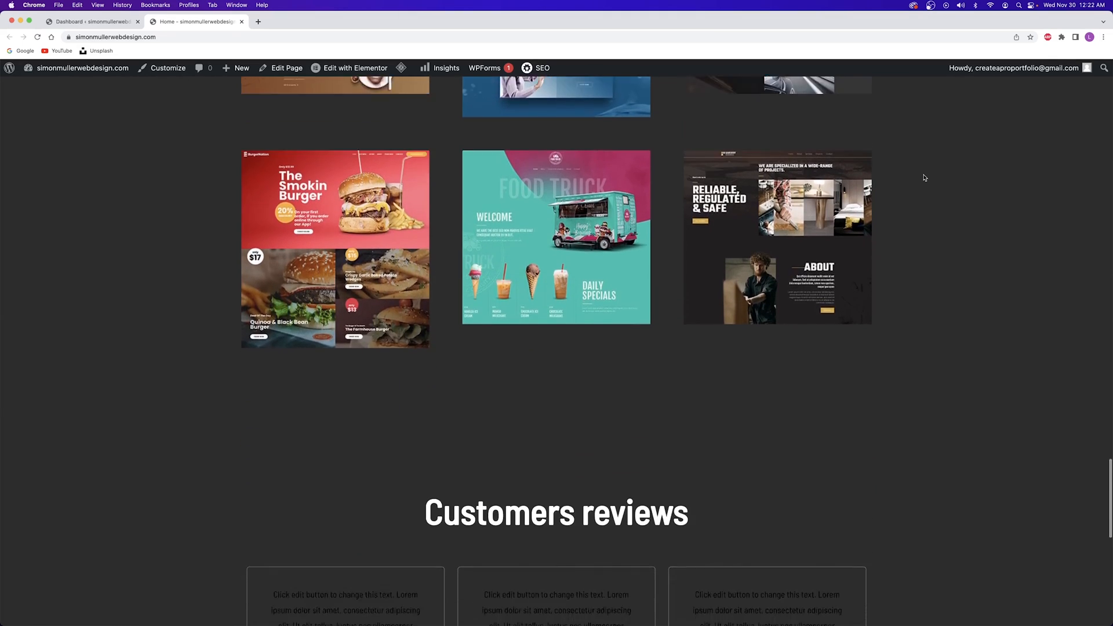
{"action": "scroll", "coordinate": [925, 177], "scroll_direction": "down", "scroll_amount": 6}
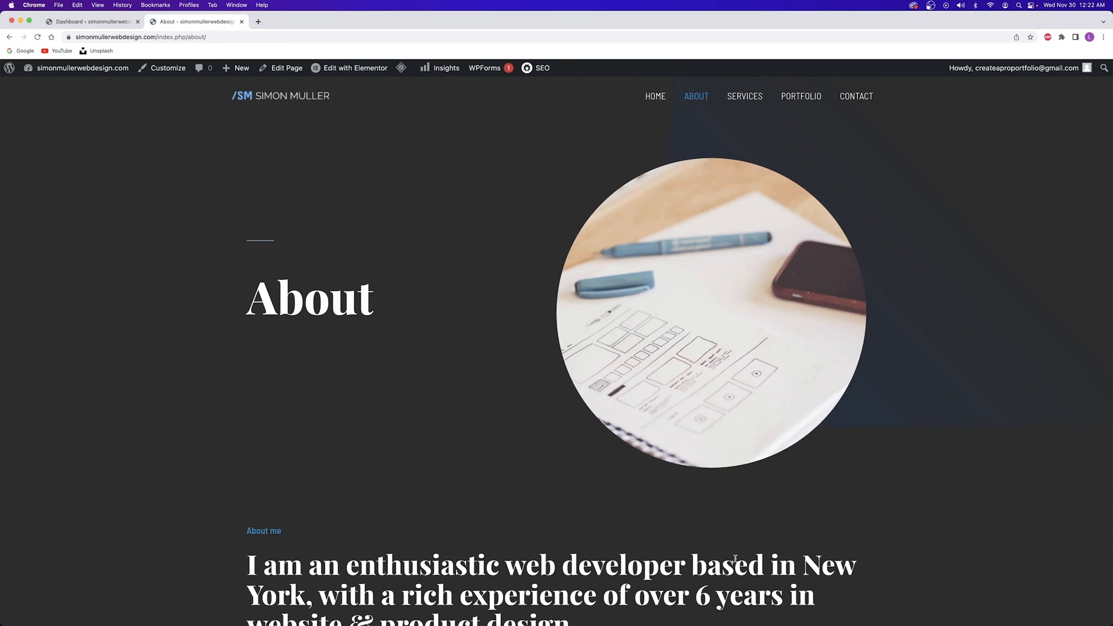
{"action": "scroll", "coordinate": [736, 558], "scroll_direction": "down", "scroll_amount": 8}
{"action": "scroll", "coordinate": [735, 559], "scroll_direction": "down", "scroll_amount": 6}
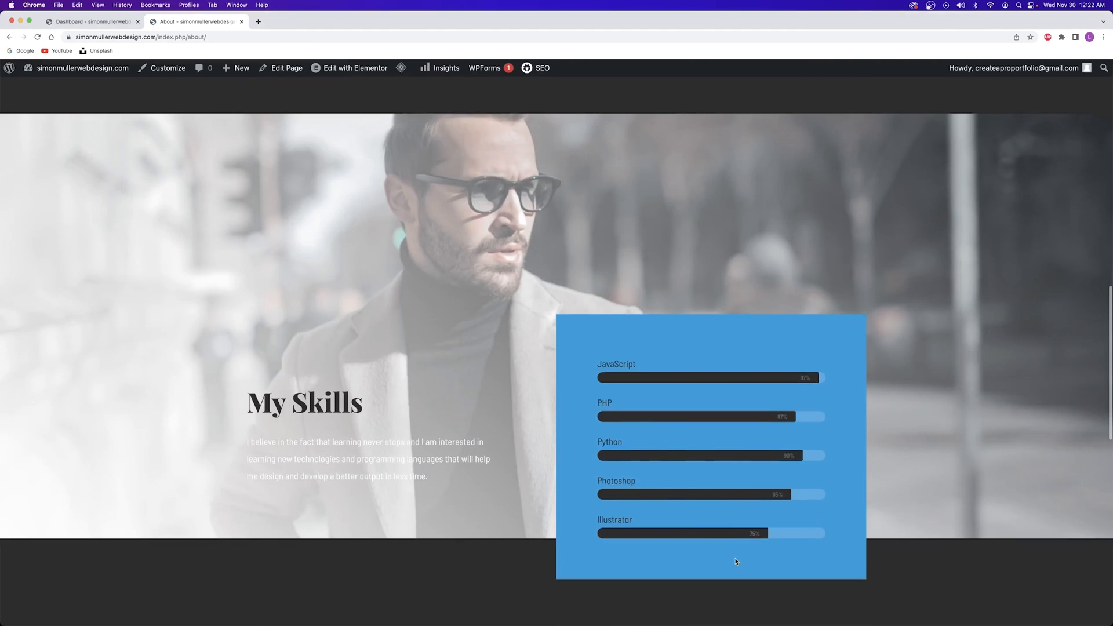
{"action": "scroll", "coordinate": [736, 559], "scroll_direction": "down", "scroll_amount": 8}
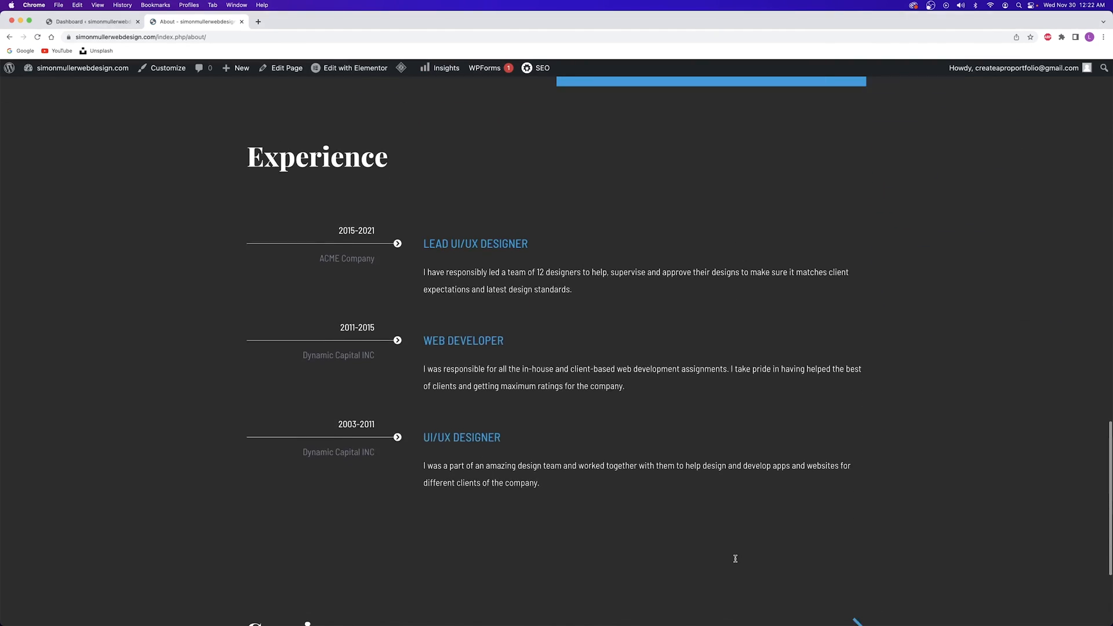